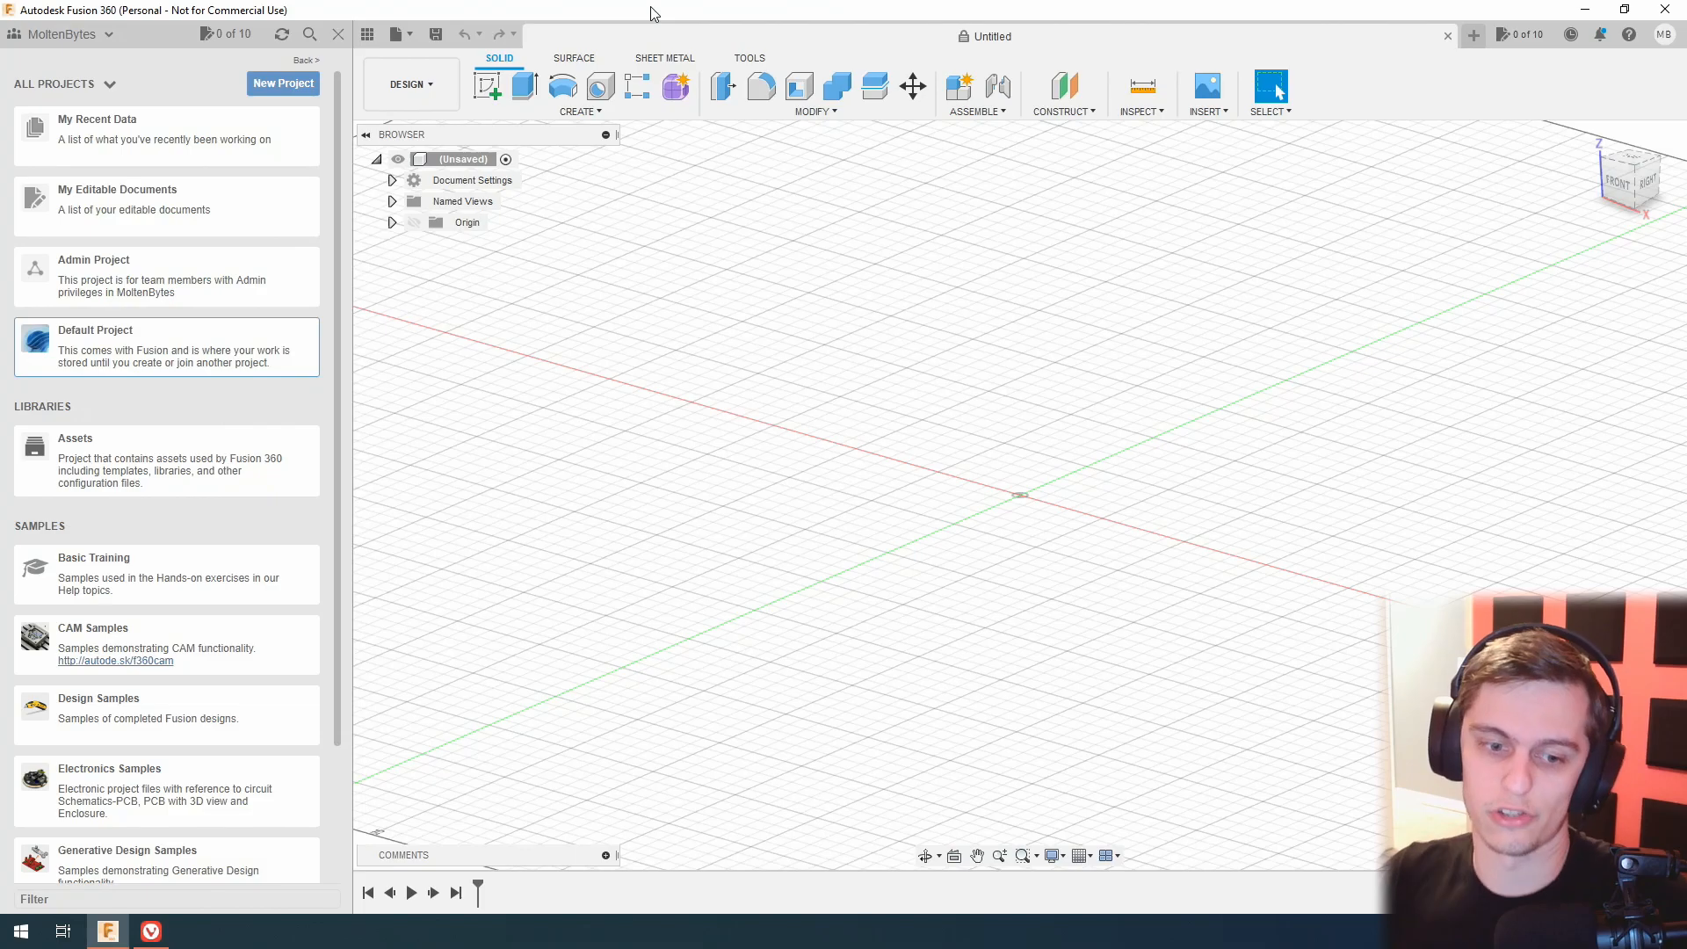
Switch to the browser to review the SparkFun 16x2 LCD and Raspberry Pi 4B dimension drawings, and return to Fusion 360.
{"action": "left_click", "coordinate": [151, 931]}
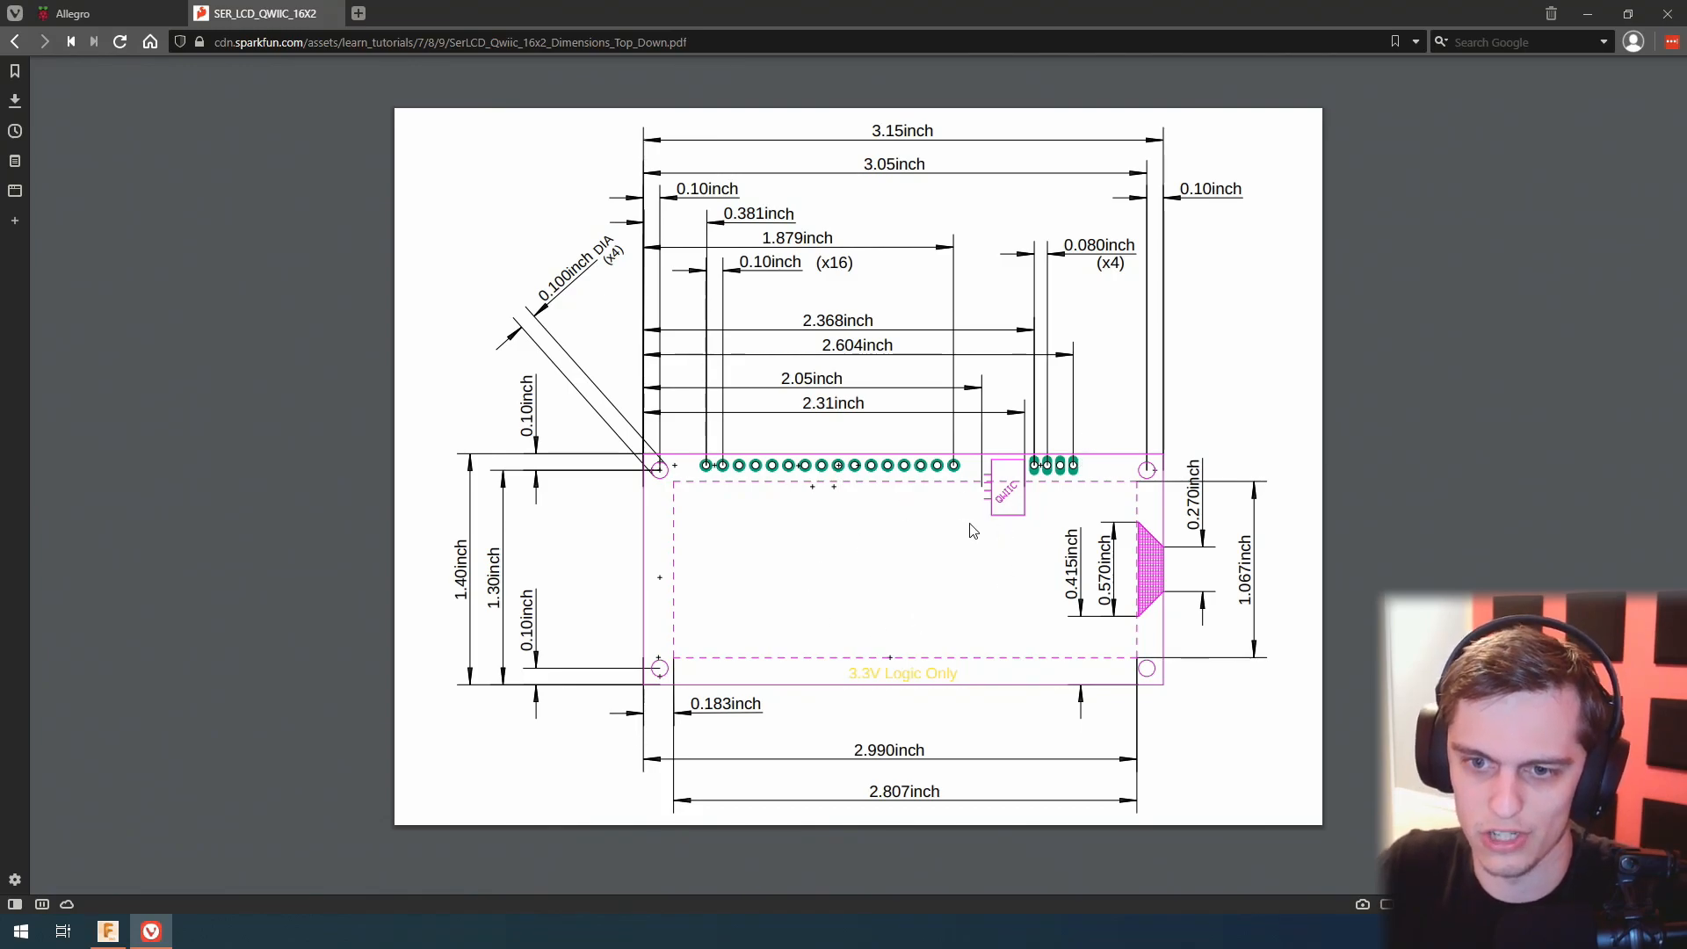
{"action": "left_click", "coordinate": [74, 9]}
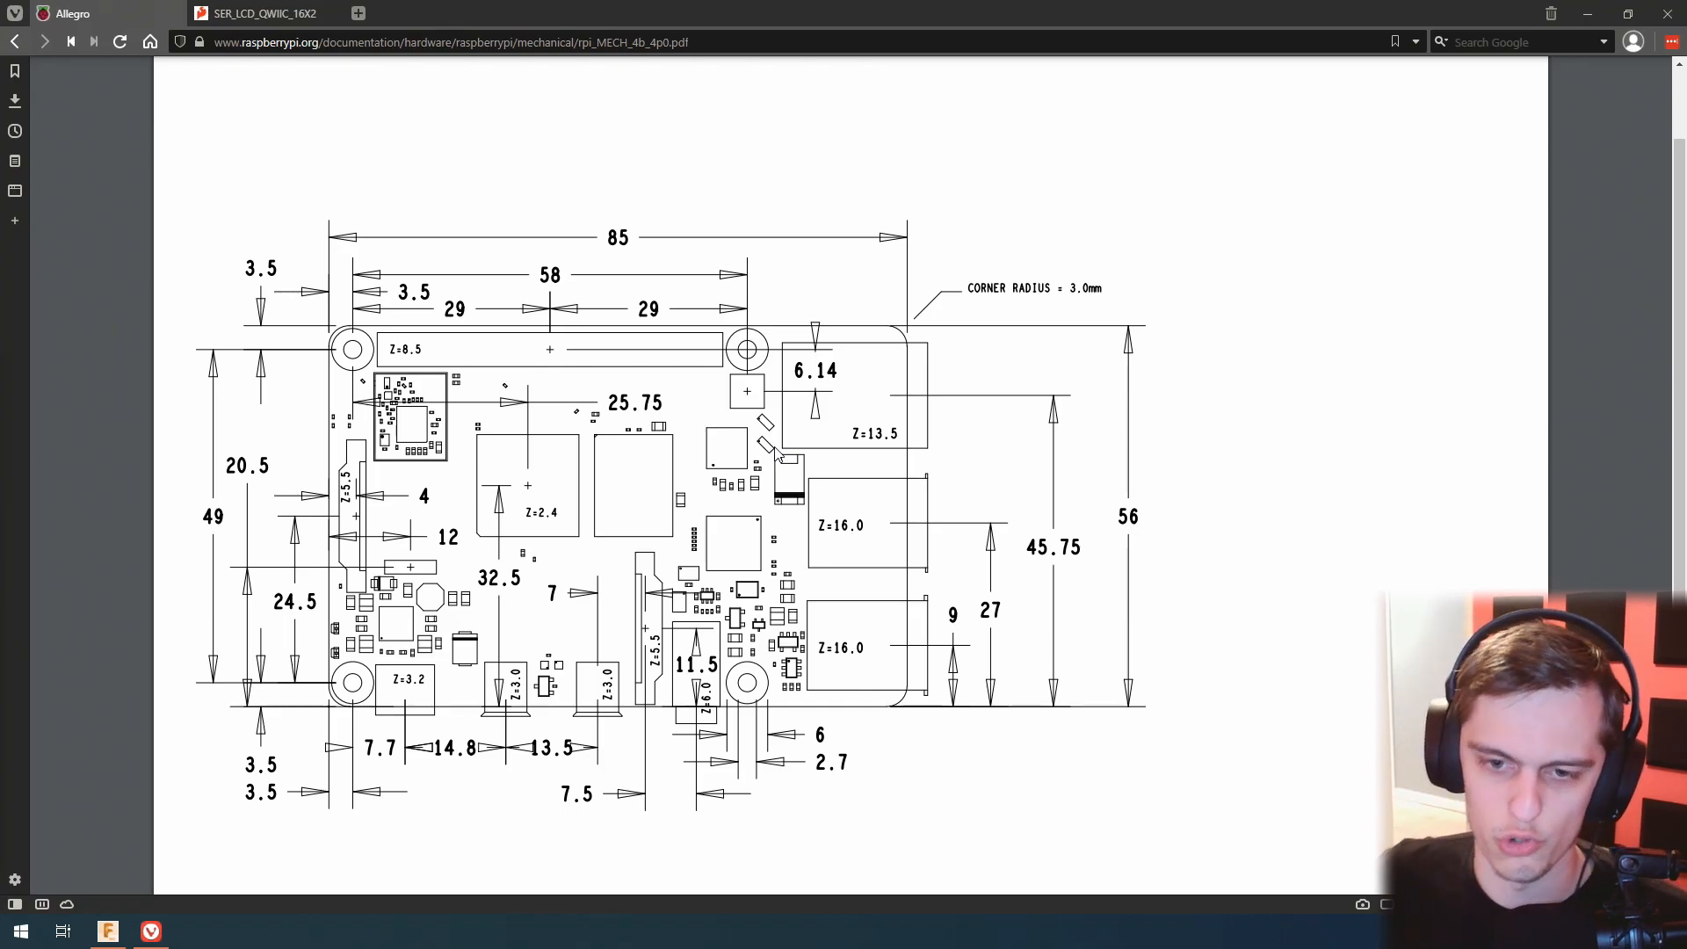
{"action": "left_click", "coordinate": [1585, 14]}
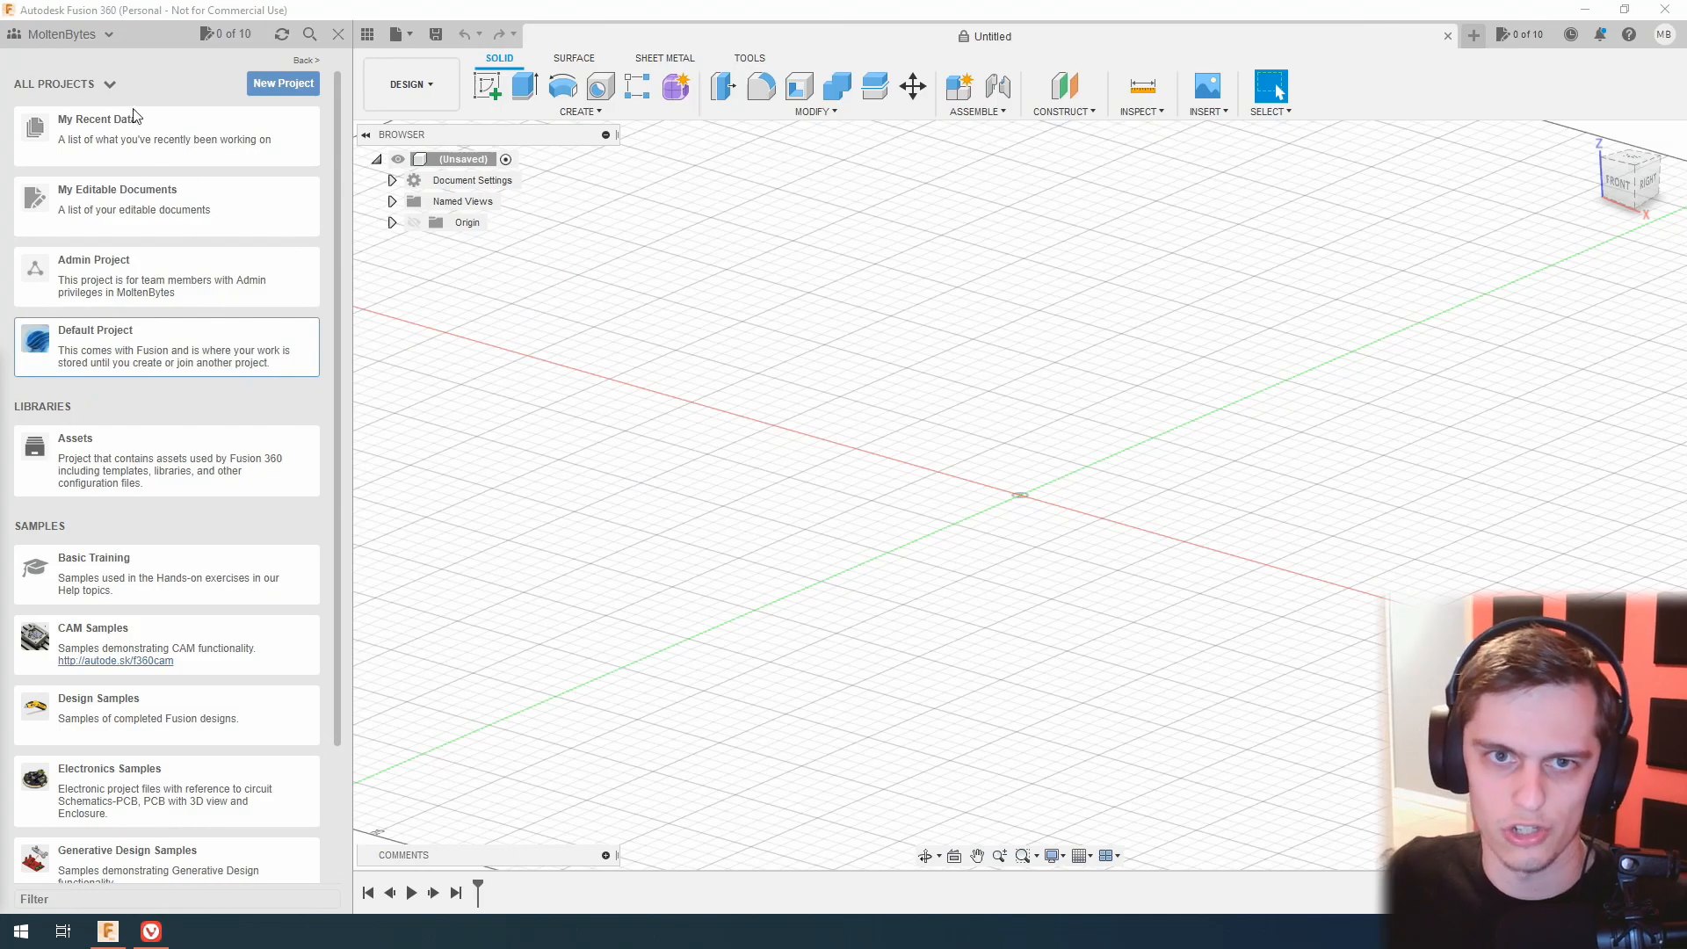
Hide the project data panel and orient the empty design to the Top view, with the origin near the lower-left.
{"action": "left_click", "coordinate": [337, 35]}
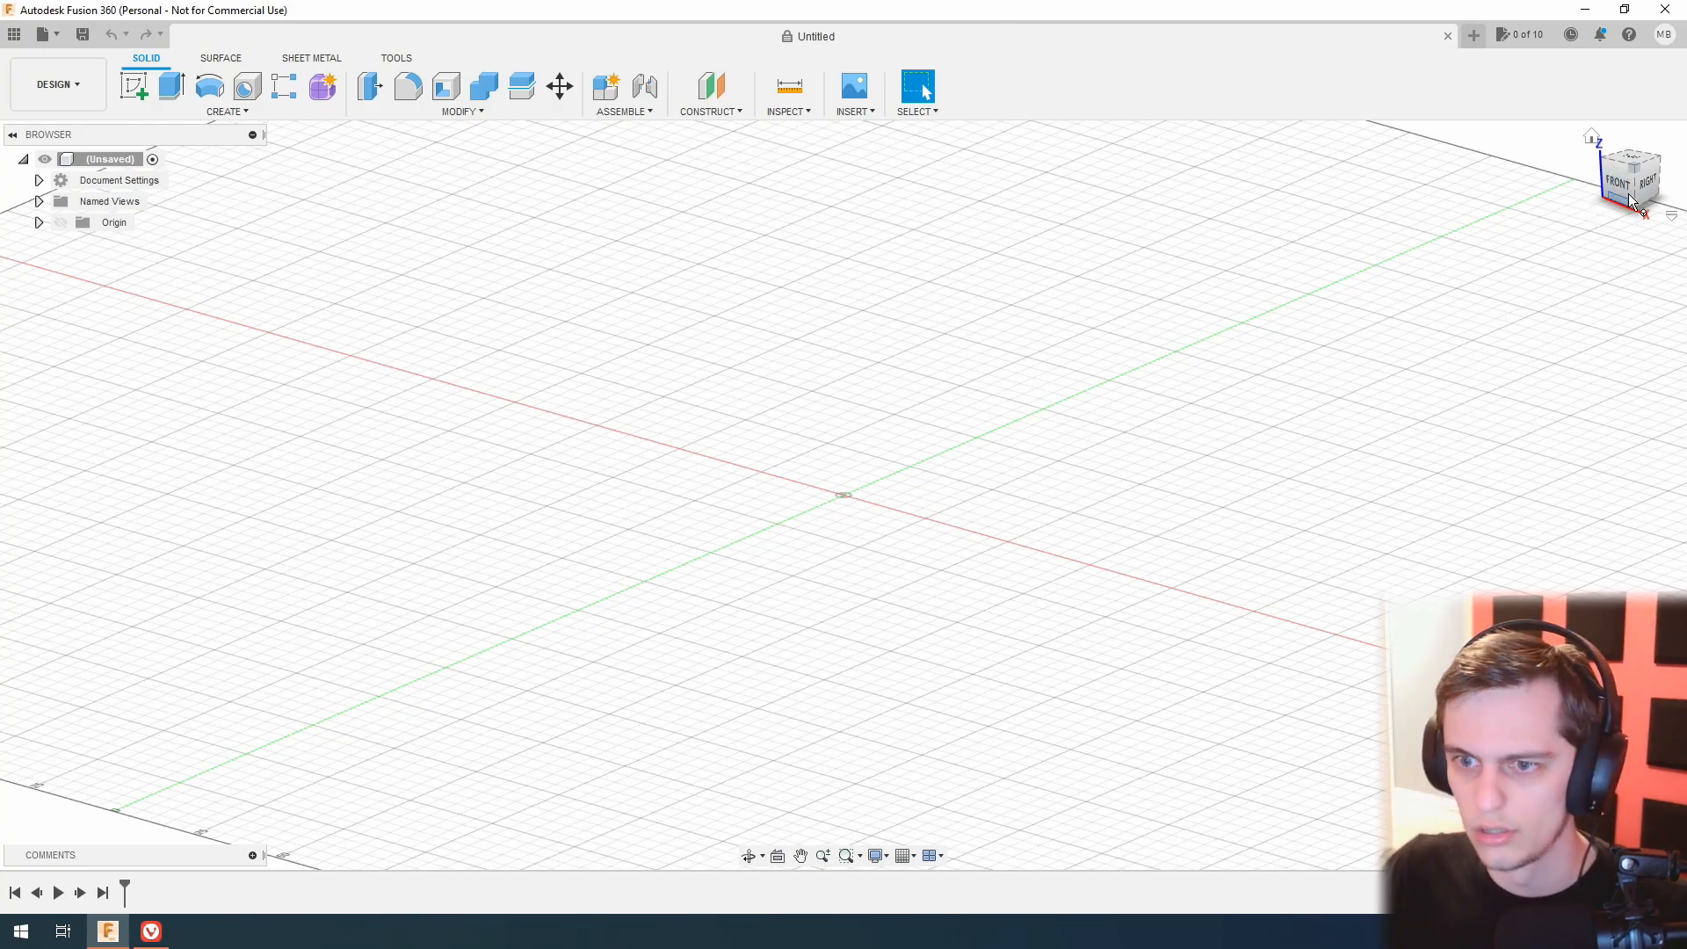
{"action": "mouse_move", "coordinate": [1621, 194]}
{"action": "left_mouse_down"}
{"action": "mouse_move", "coordinate": [1601, 209]}
{"action": "mouse_move", "coordinate": [1618, 206]}
{"action": "left_mouse_up"}
{"action": "scroll", "coordinate": [1316, 406], "scroll_direction": "up", "scroll_amount": 2}
{"action": "scroll", "coordinate": [1316, 406], "scroll_direction": "up", "scroll_amount": 2}
{"action": "scroll", "coordinate": [1288, 414], "scroll_direction": "down", "scroll_amount": 8}
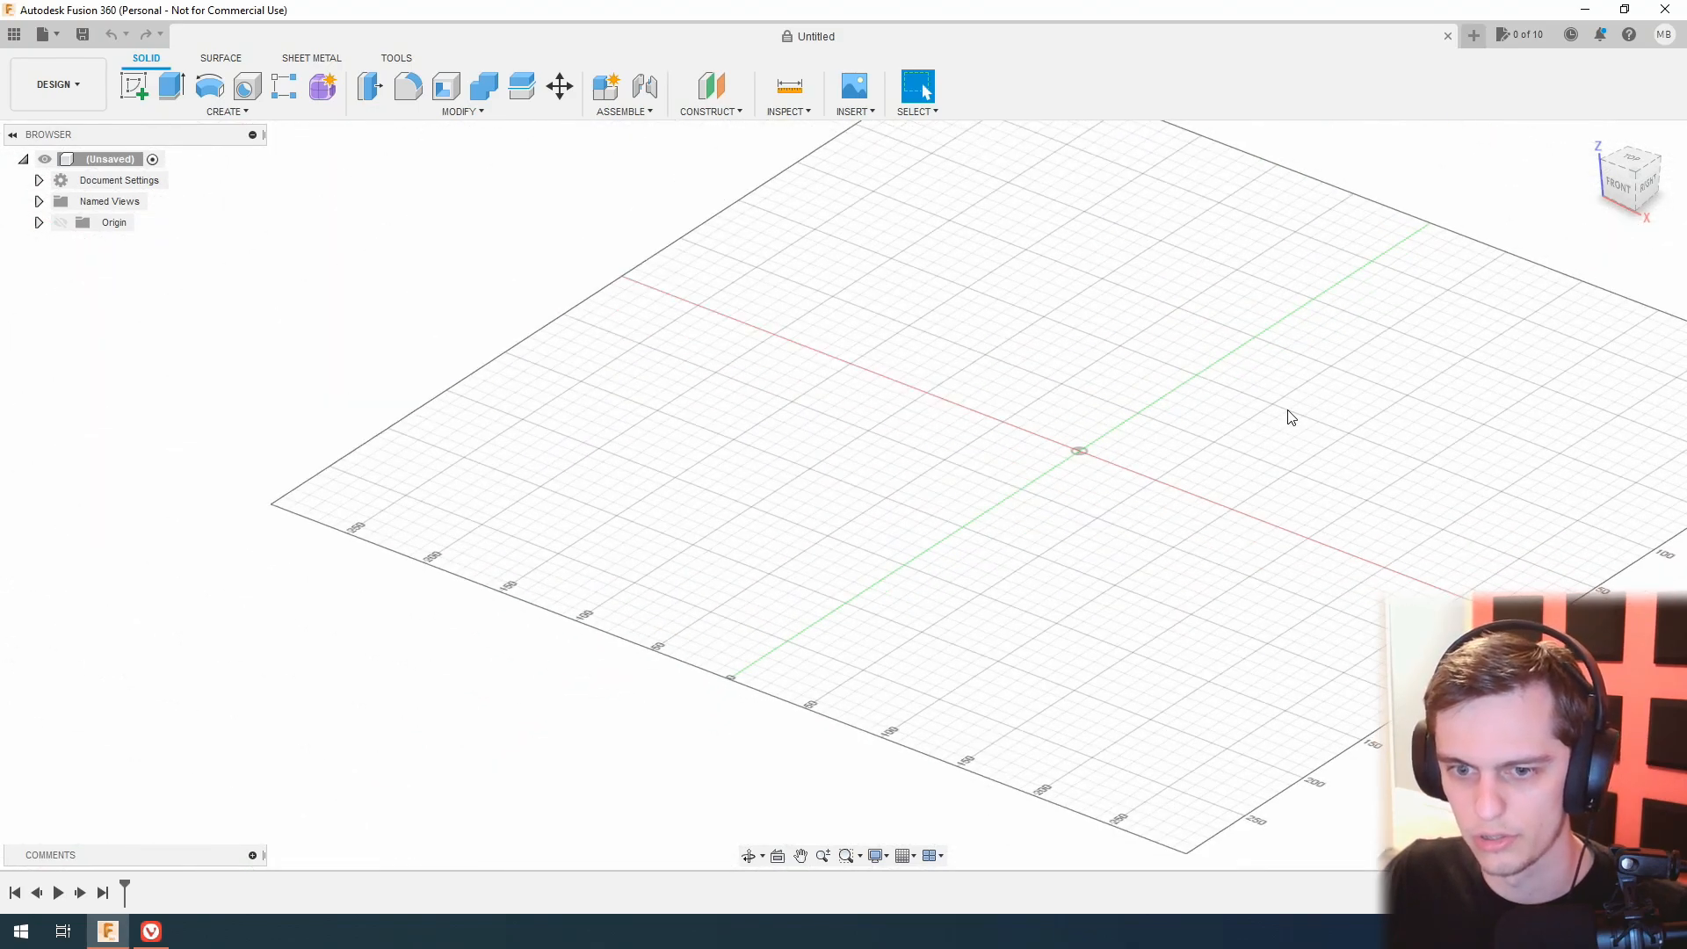
{"action": "scroll", "coordinate": [1288, 414], "scroll_direction": "up", "scroll_amount": 6}
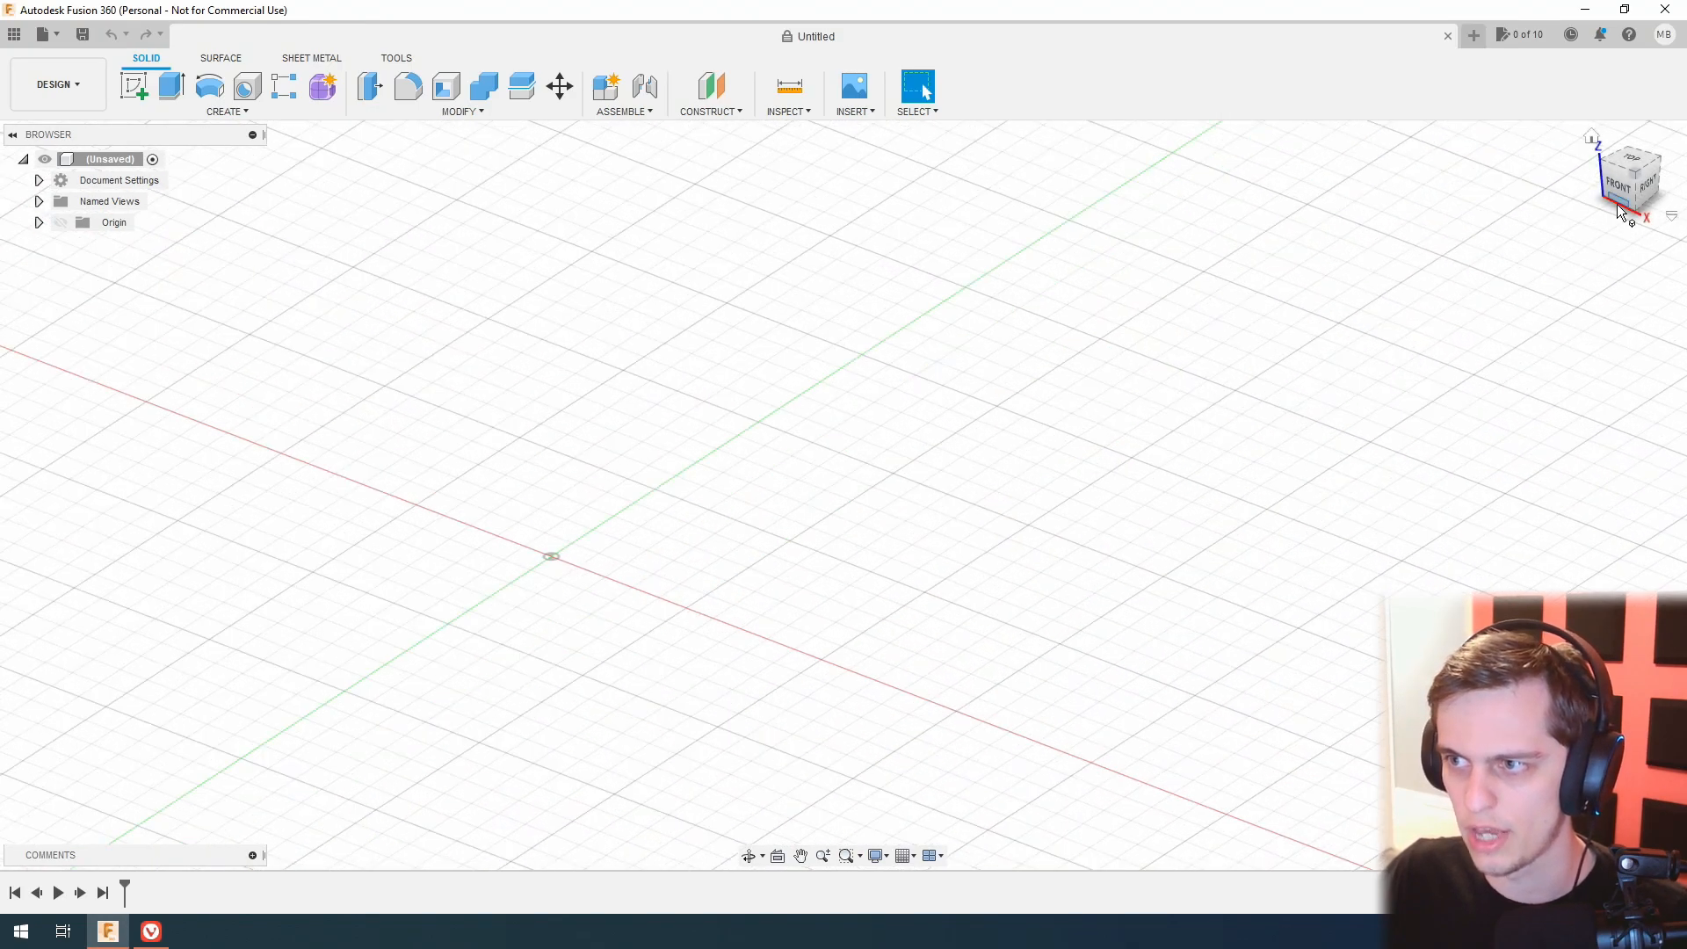
{"action": "mouse_move", "coordinate": [1621, 188]}
{"action": "left_mouse_down"}
{"action": "mouse_move", "coordinate": [1669, 224]}
{"action": "mouse_move", "coordinate": [1643, 225]}
{"action": "left_mouse_up"}
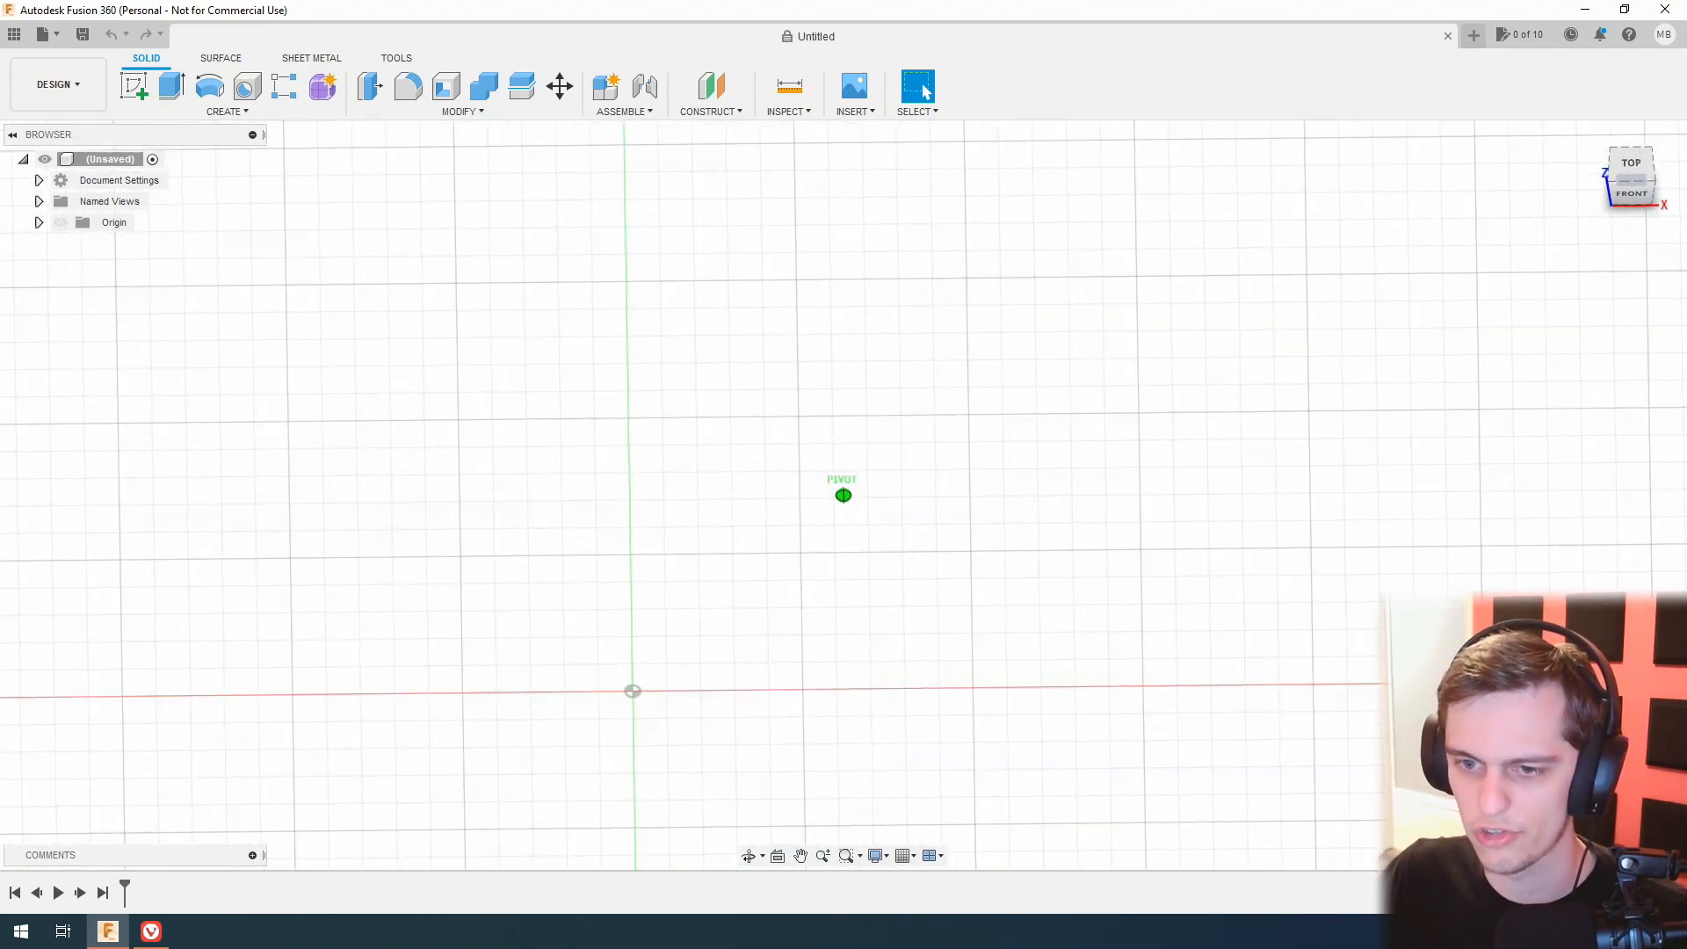
{"action": "left_click", "coordinate": [1631, 166]}
{"action": "middle_click_drag", "start_coordinate": [787, 532], "coordinate": [602, 531]}
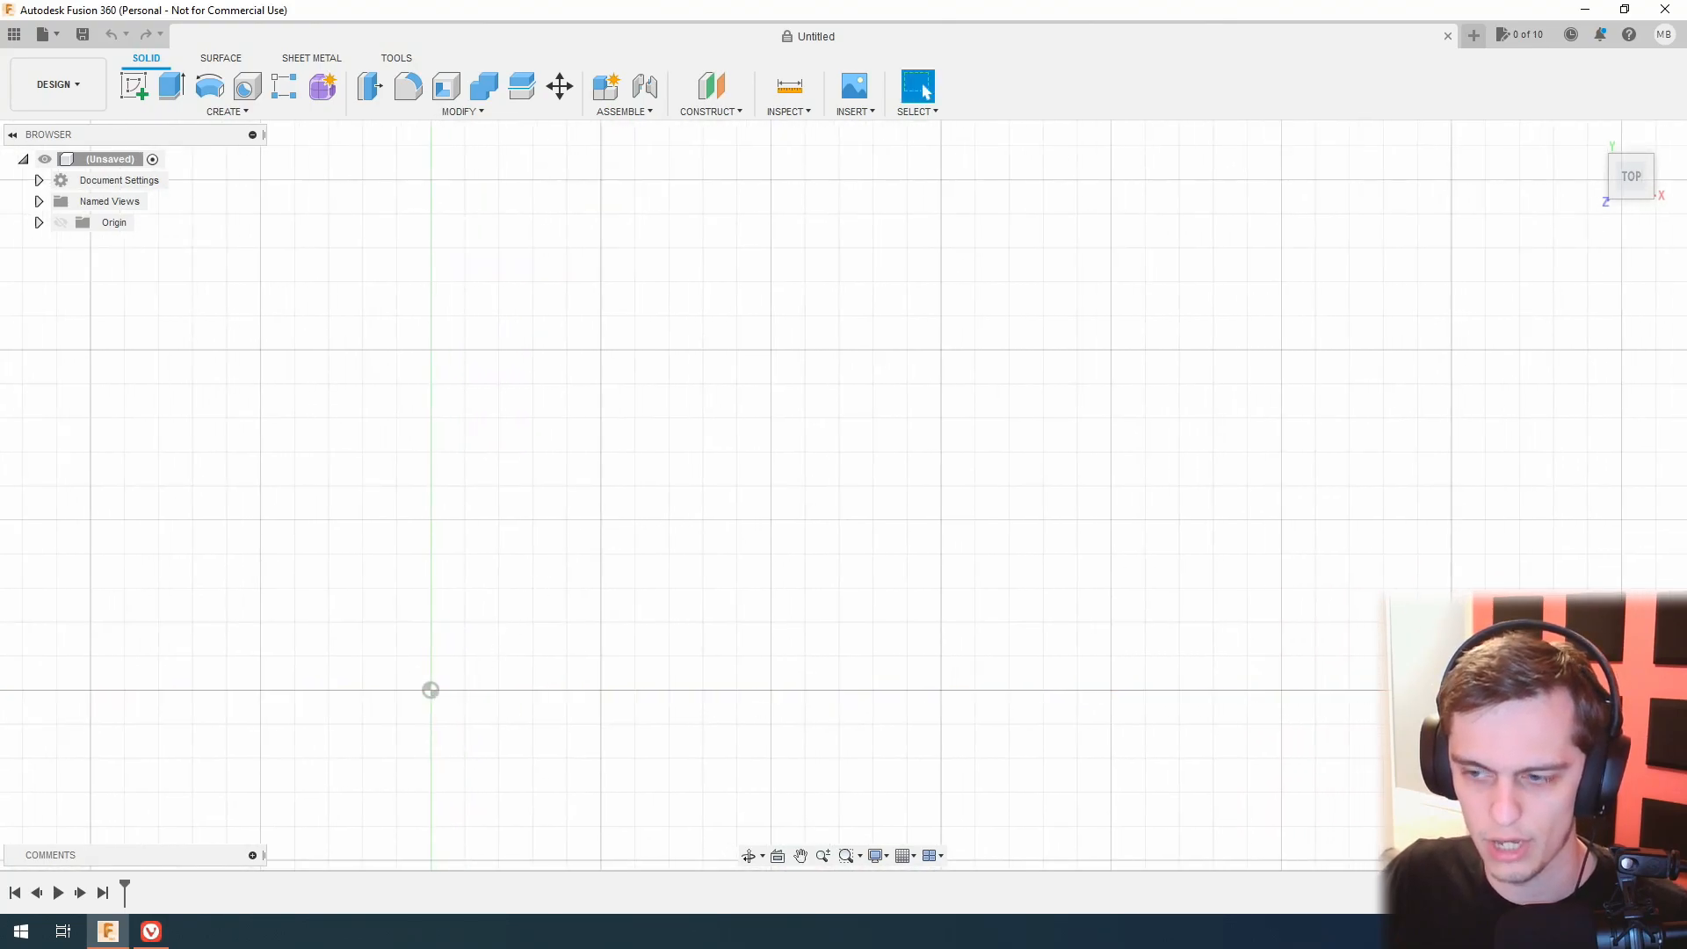
{"action": "middle_click_drag", "start_coordinate": [1136, 474], "coordinate": [1075, 509]}
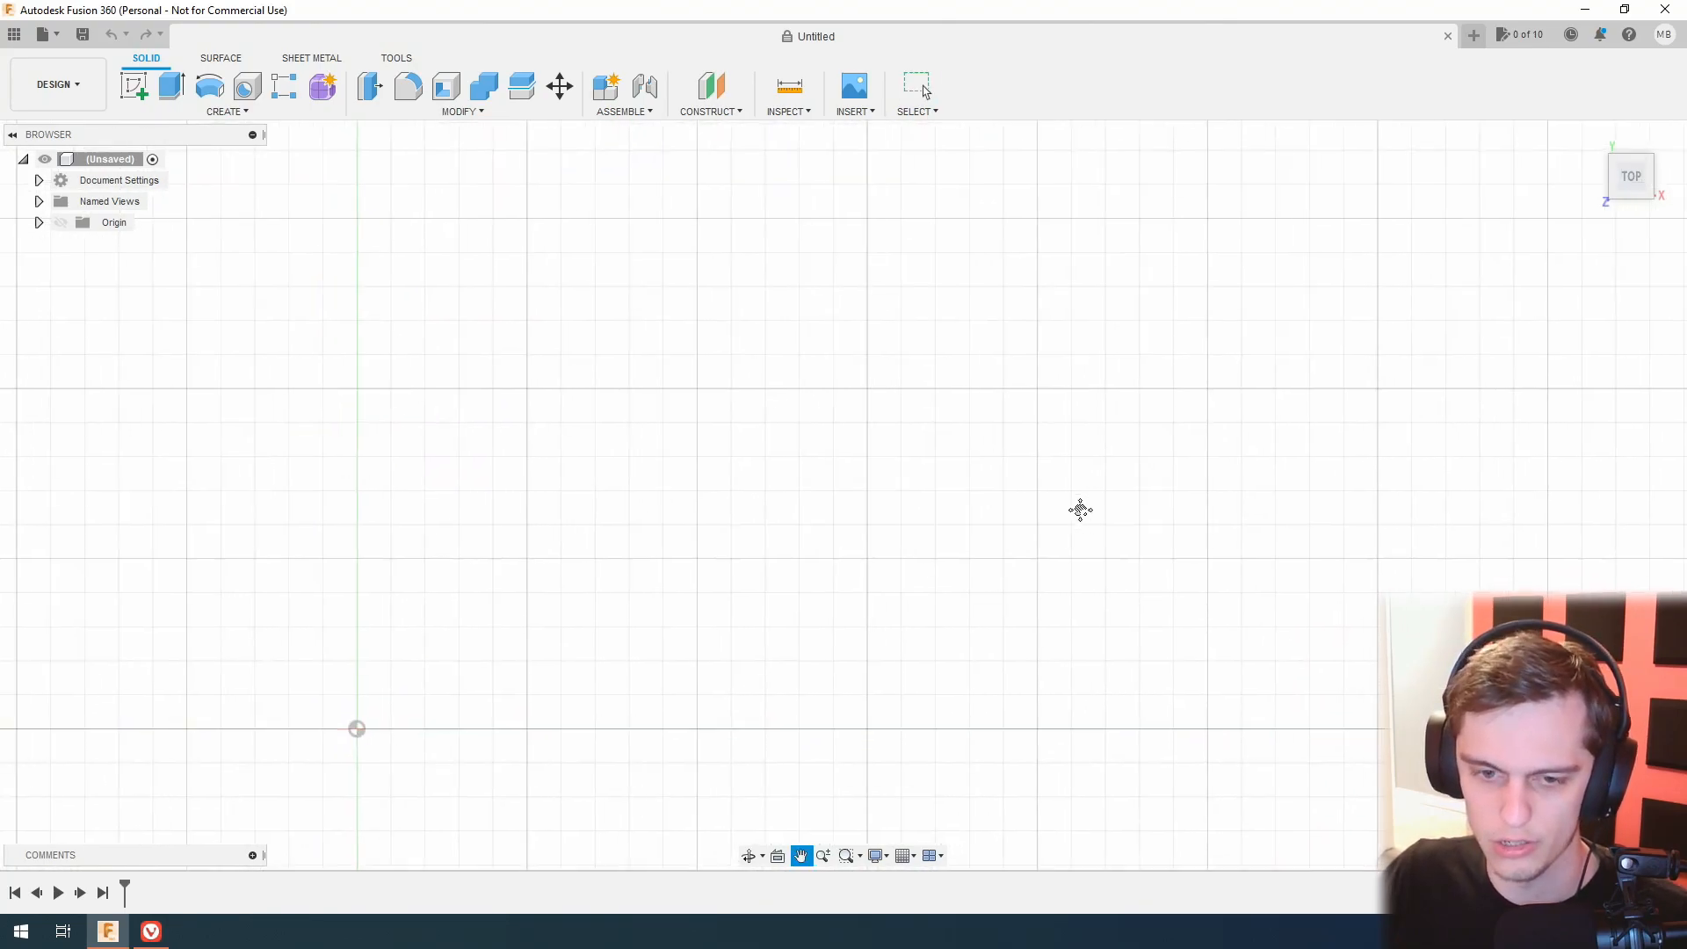
Check the Raspberry Pi drawing in the browser and start a Fusion 360 sketch on the horizontal XY plane.
{"action": "left_click", "coordinate": [151, 931]}
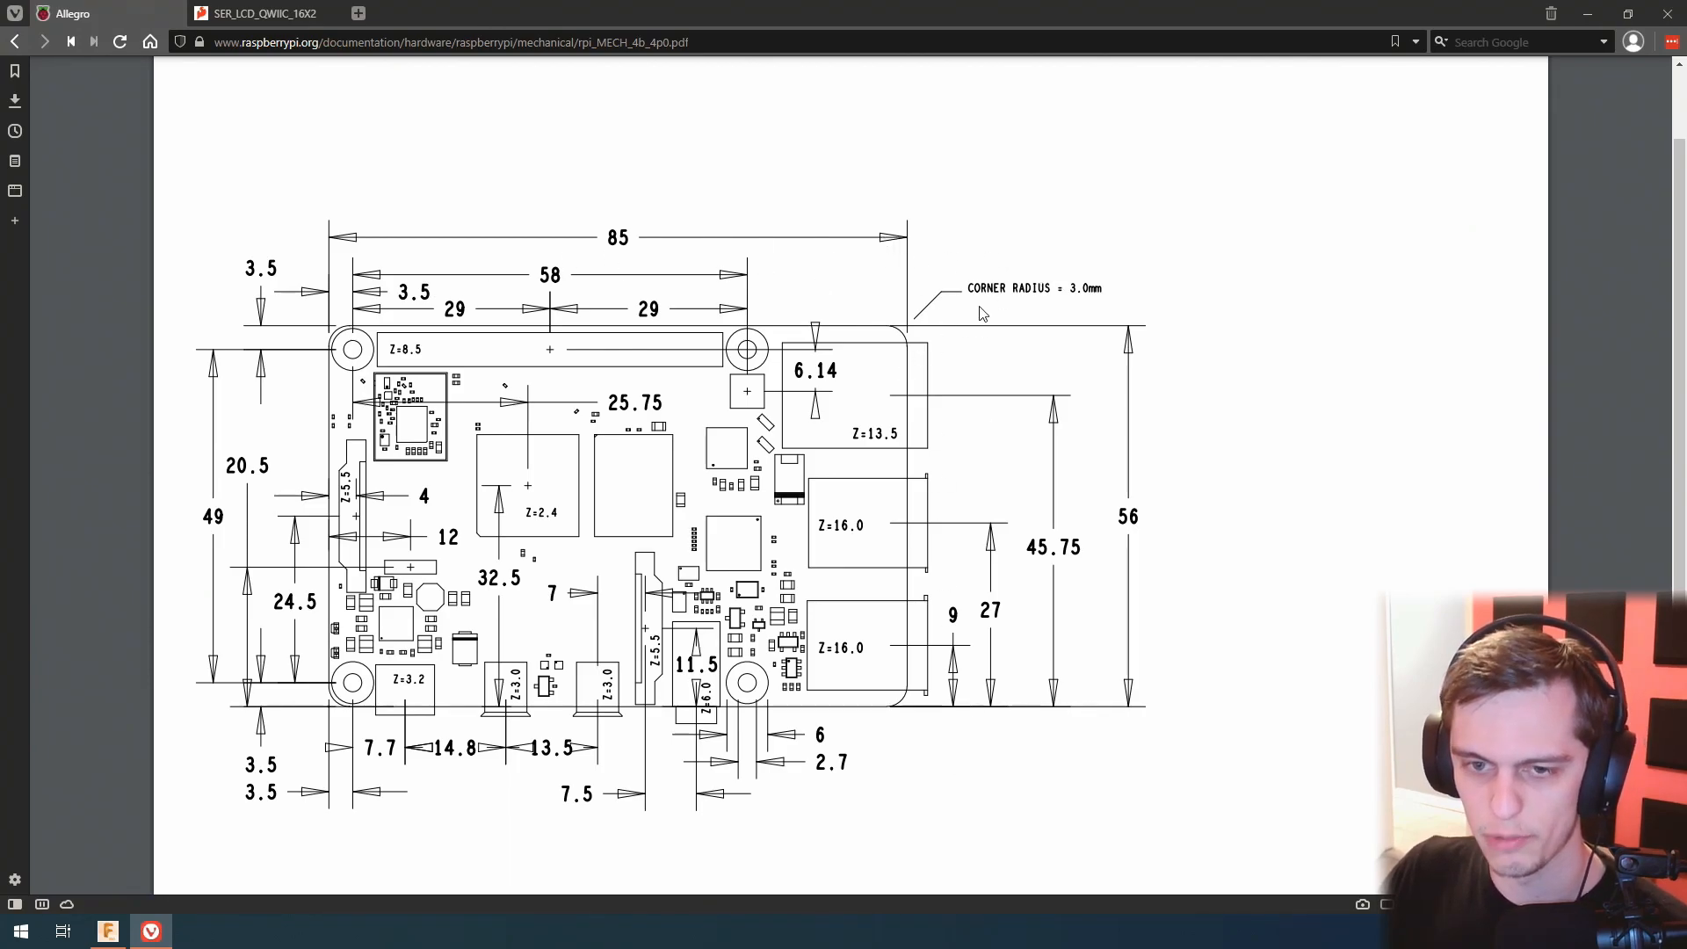
{"action": "left_click", "coordinate": [107, 931]}
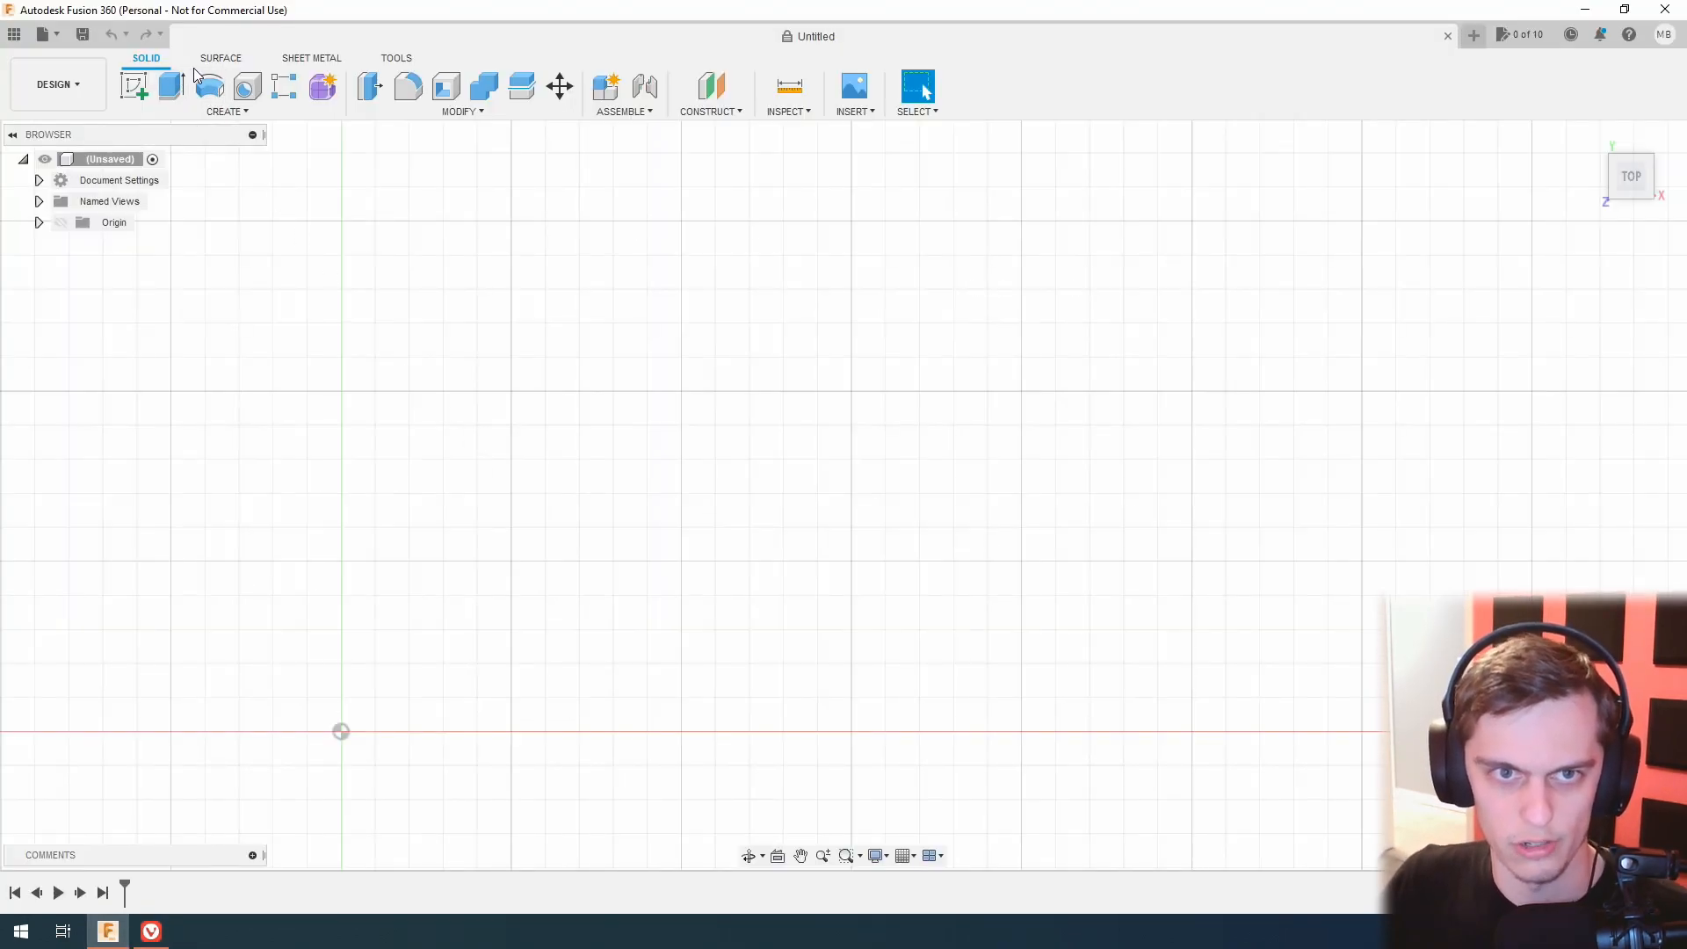
{"action": "left_click", "coordinate": [147, 86]}
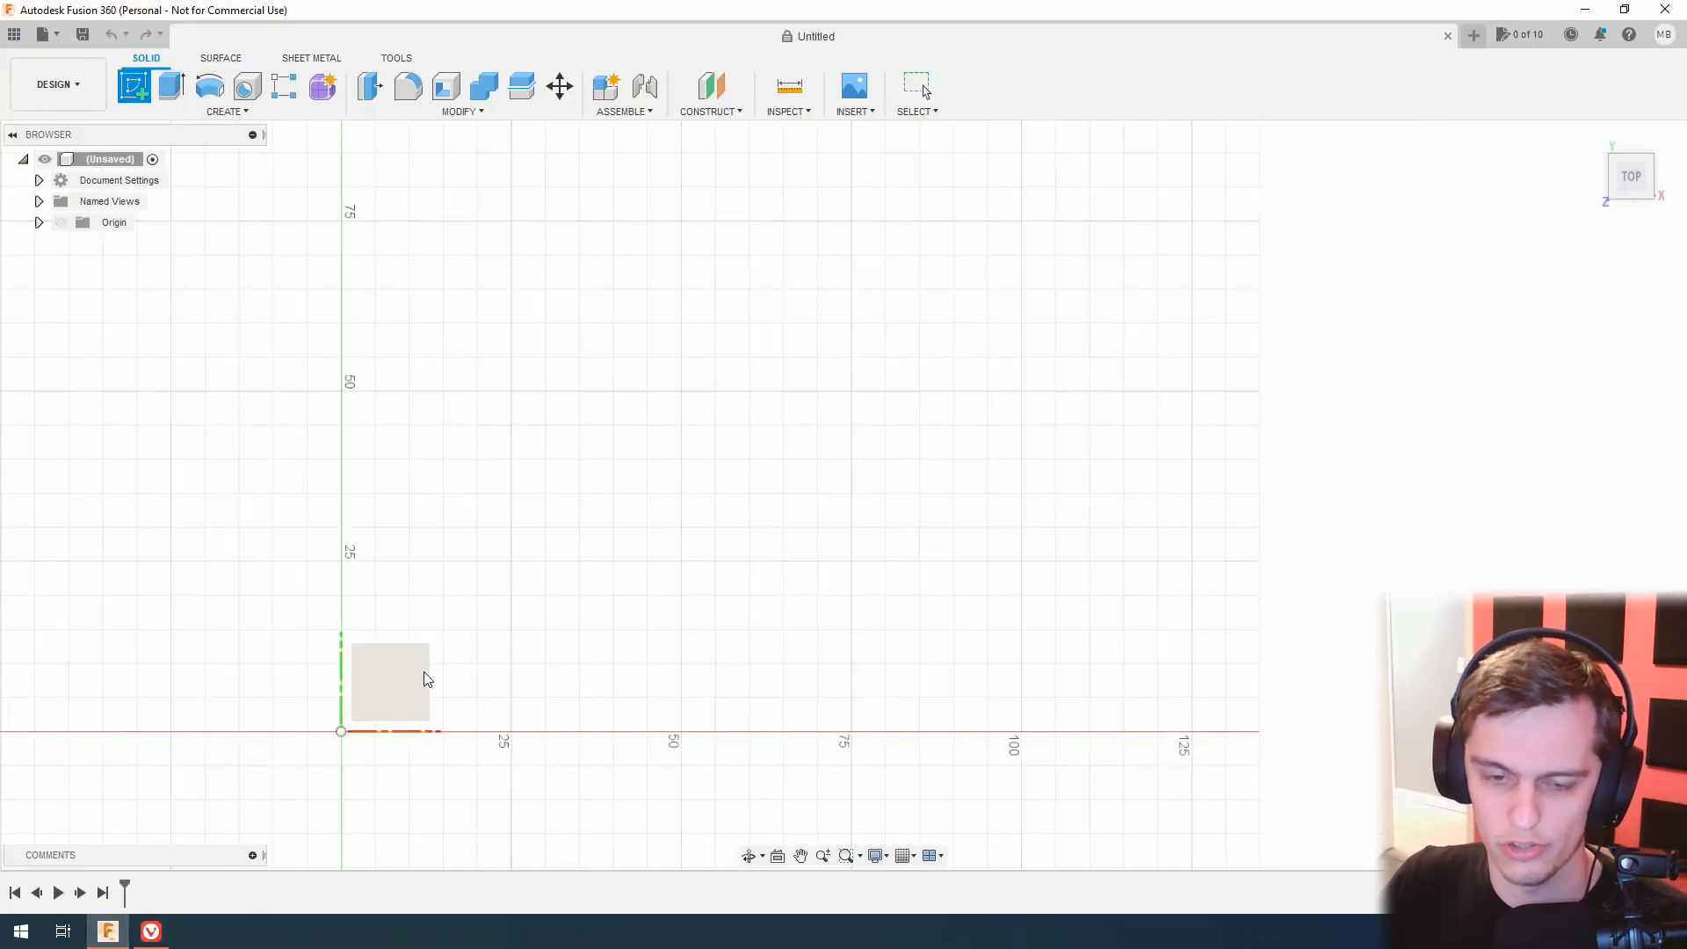
{"action": "left_click", "coordinate": [423, 678]}
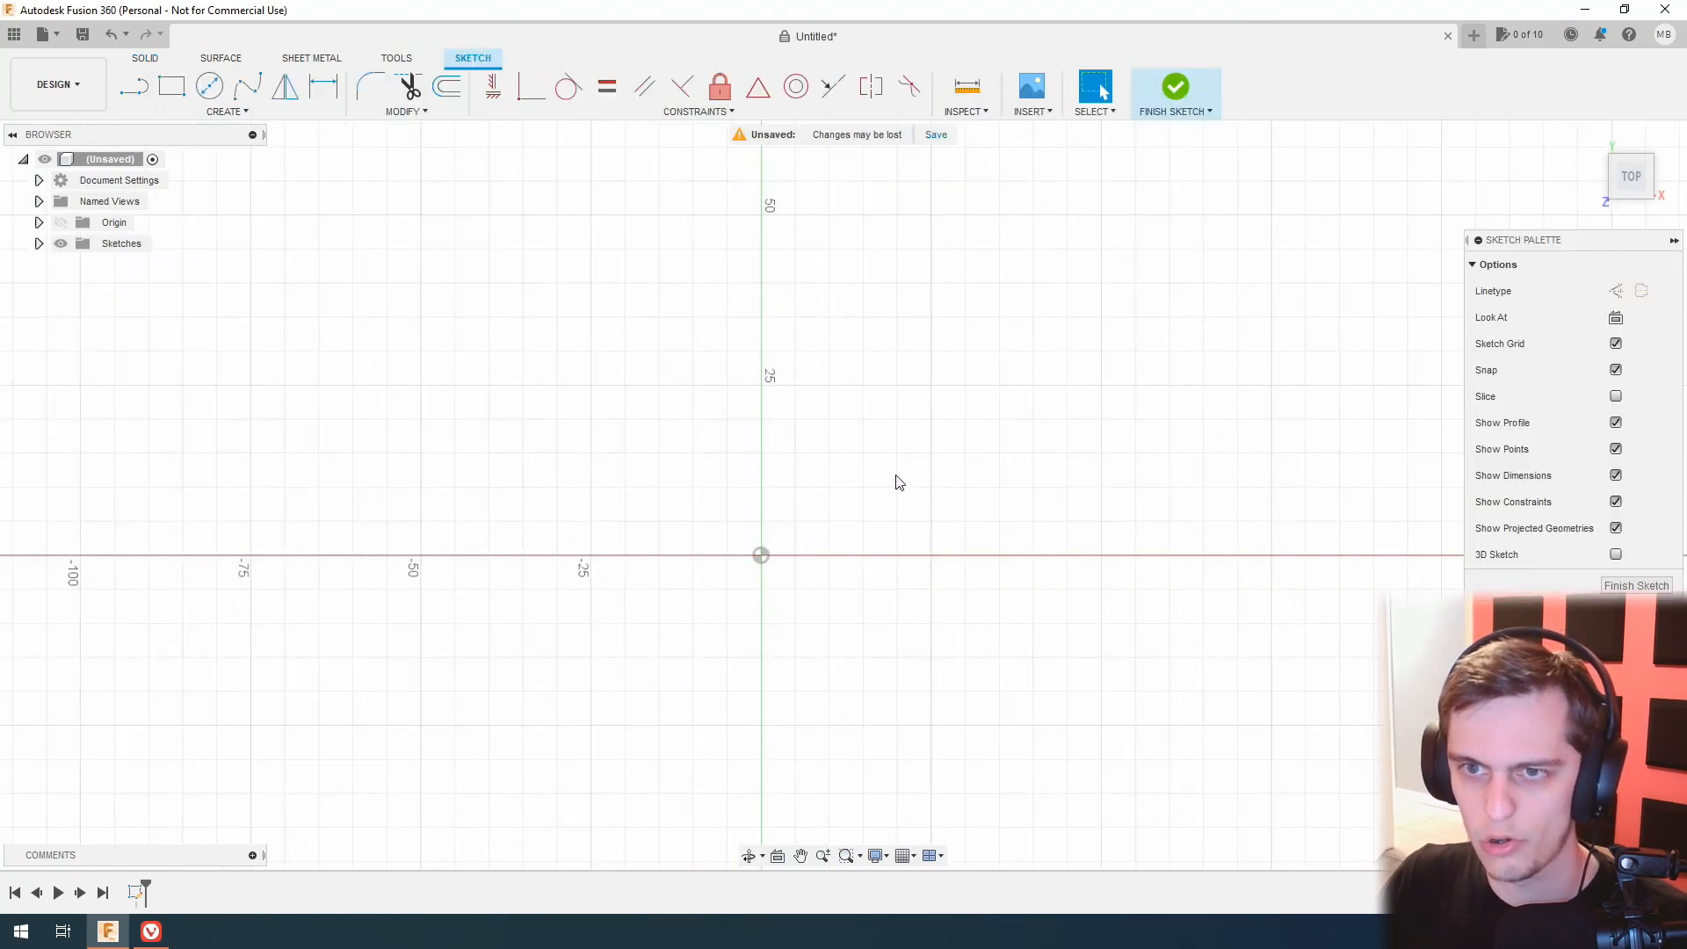
{"action": "middle_click_drag", "start_coordinate": [780, 467], "coordinate": [337, 609]}
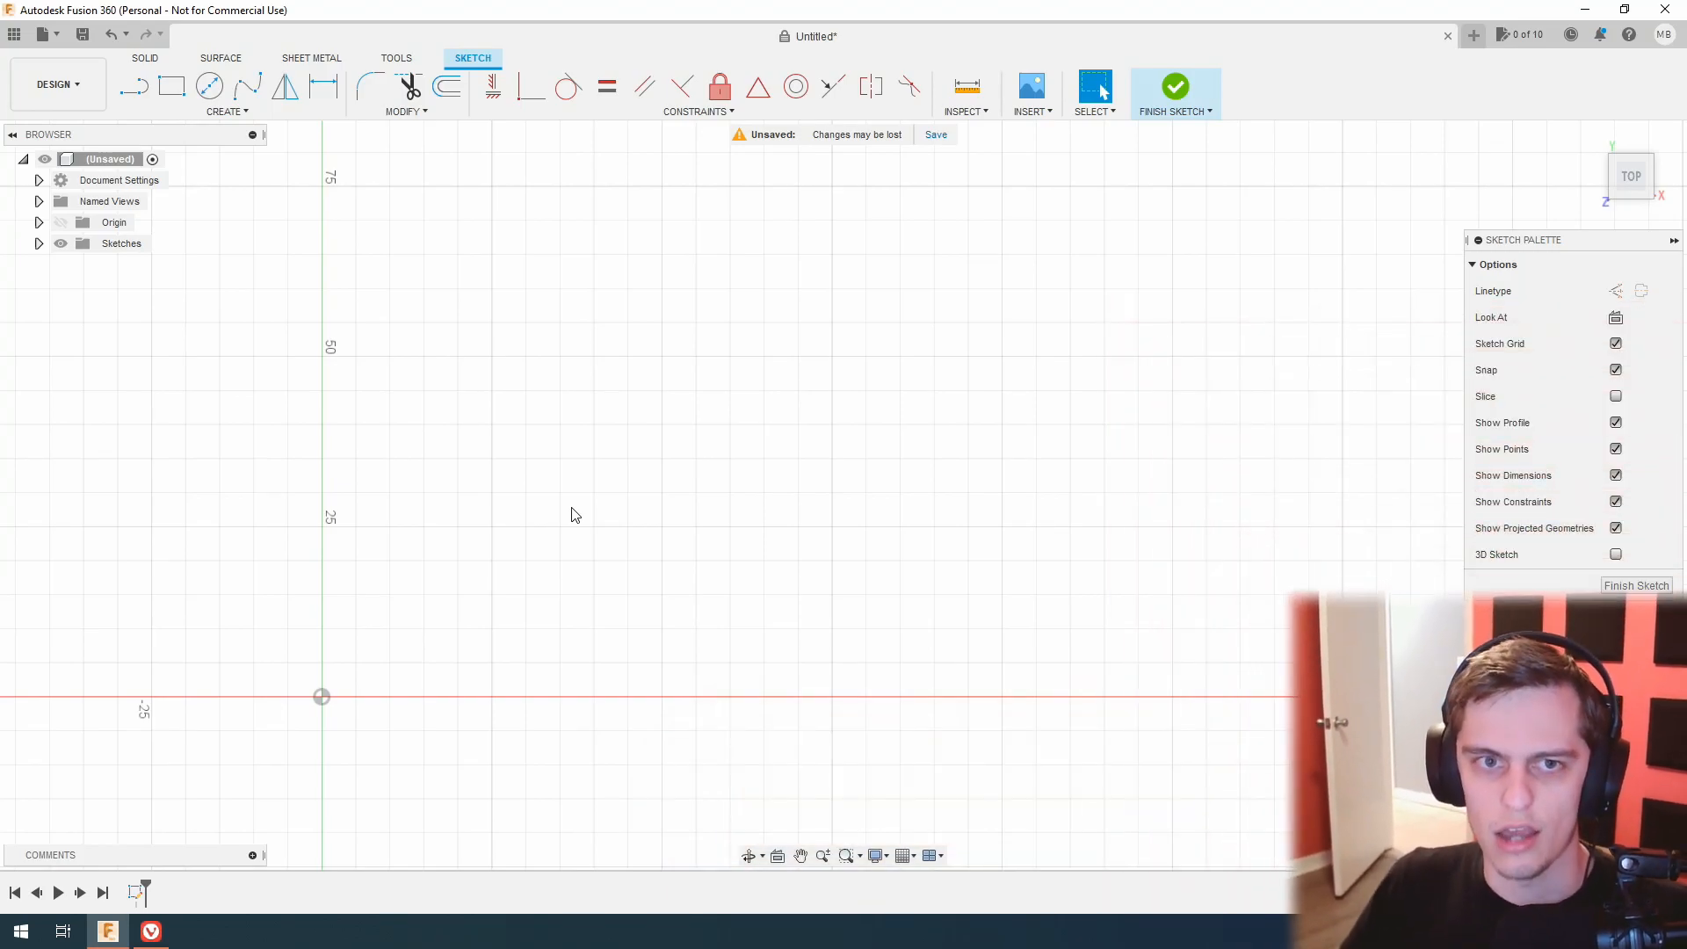
Draw the board outline as an 85 by 56 mm rectangle with its lower-left corner on the origin.
{"action": "left_click", "coordinate": [171, 86]}
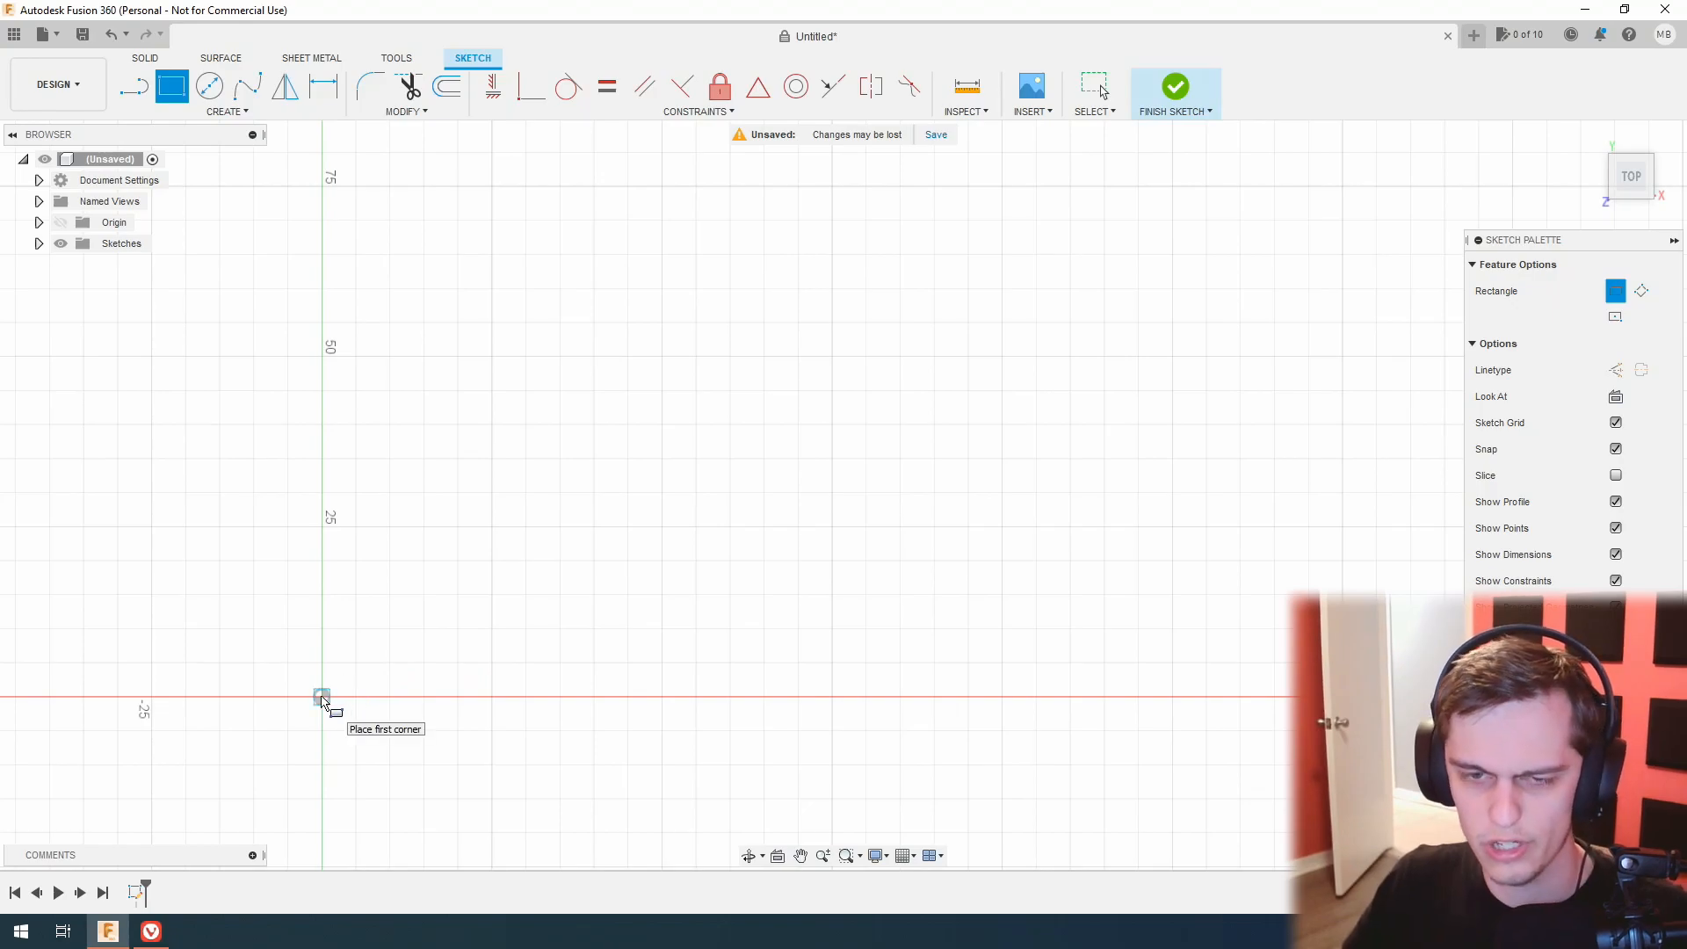
{"action": "key", "text": "alt+Tab"}
{"action": "key", "text": "alt+Tab"}
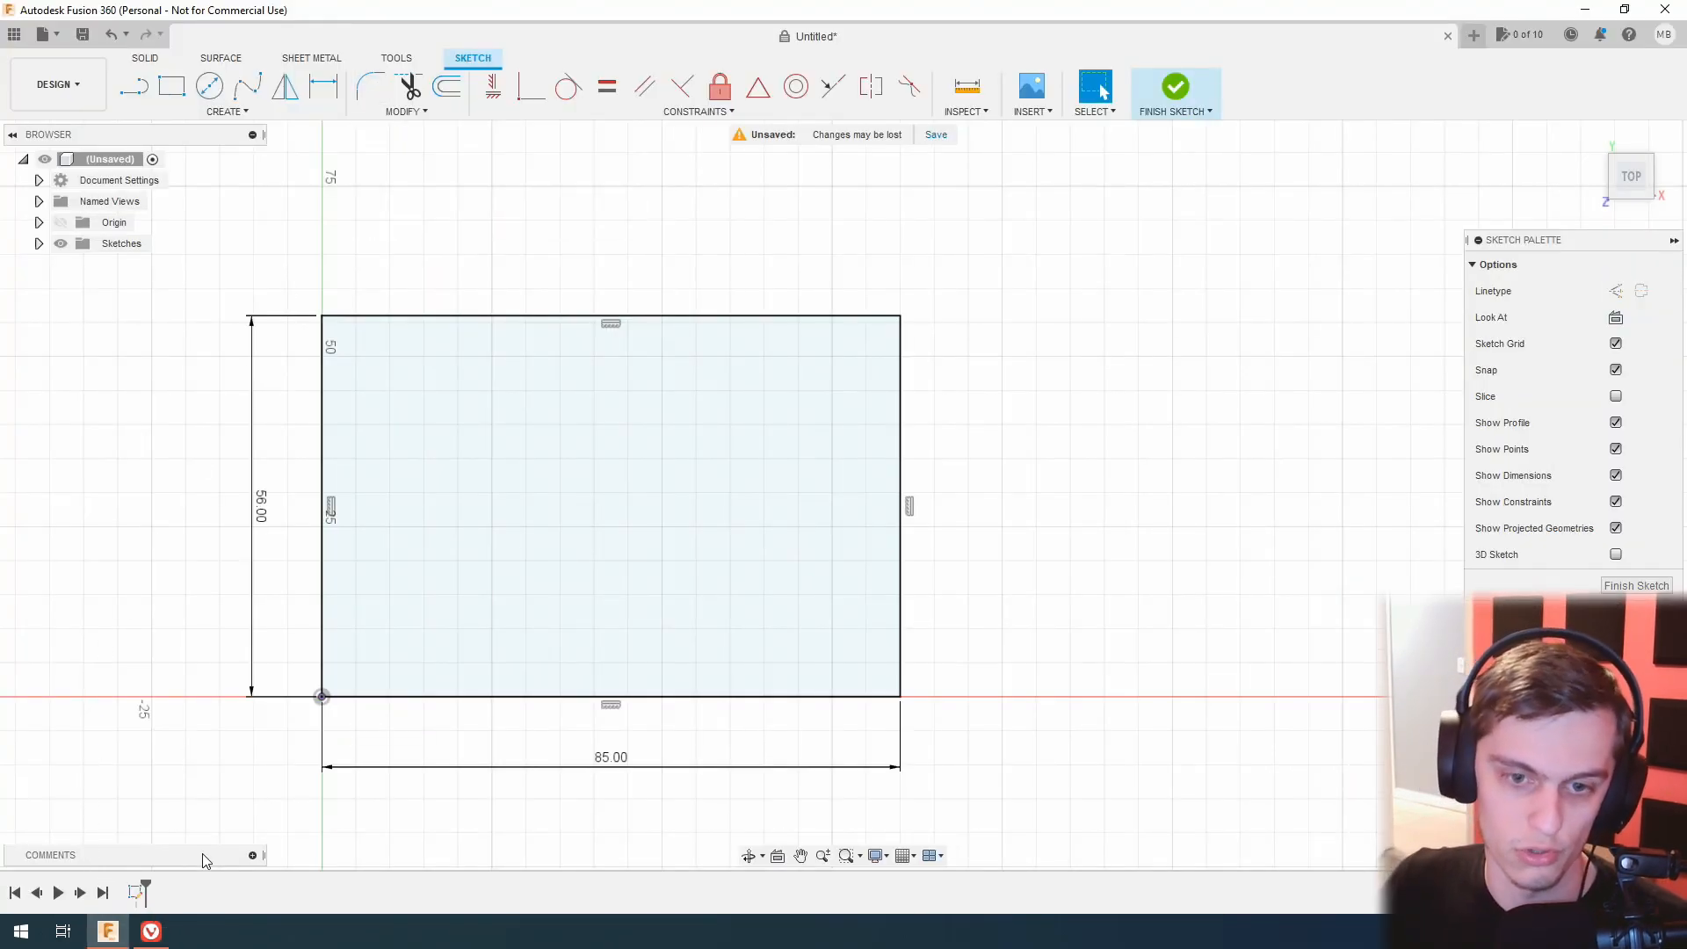
Look up the corner radius in the browser's Raspberry Pi drawing and fillet the rectangle's upper-left corner in Fusion 360 to 3 mm.
{"action": "left_click", "coordinate": [152, 931]}
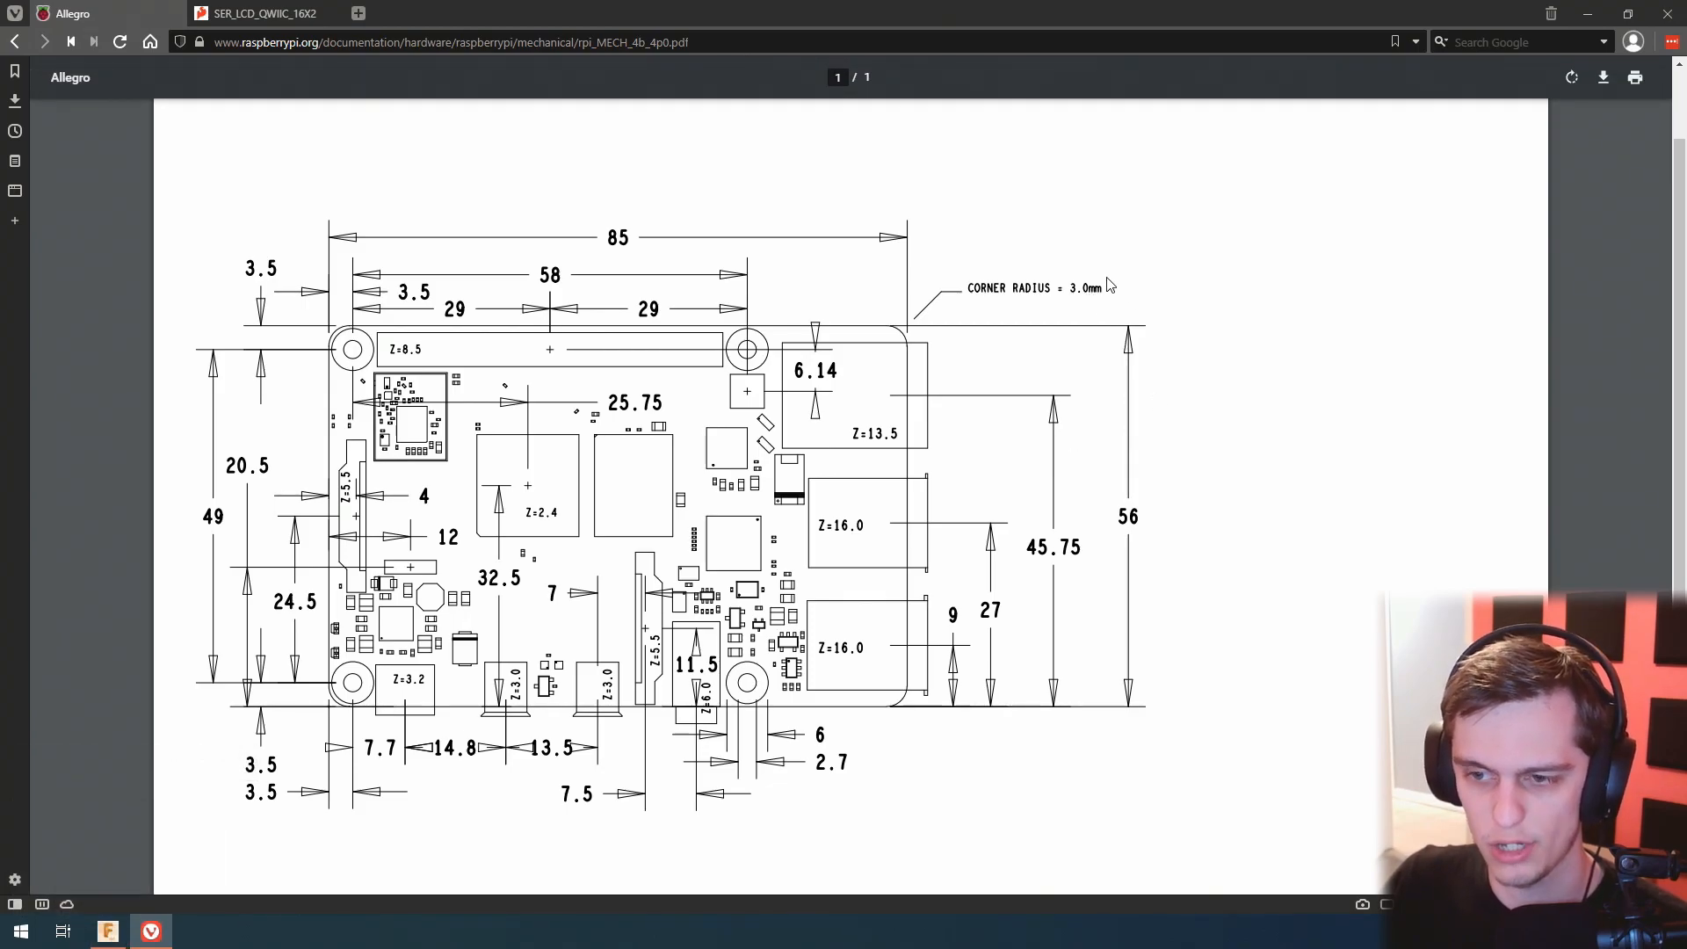
{"action": "scroll", "coordinate": [1139, 360], "scroll_direction": "down", "scroll_amount": 1}
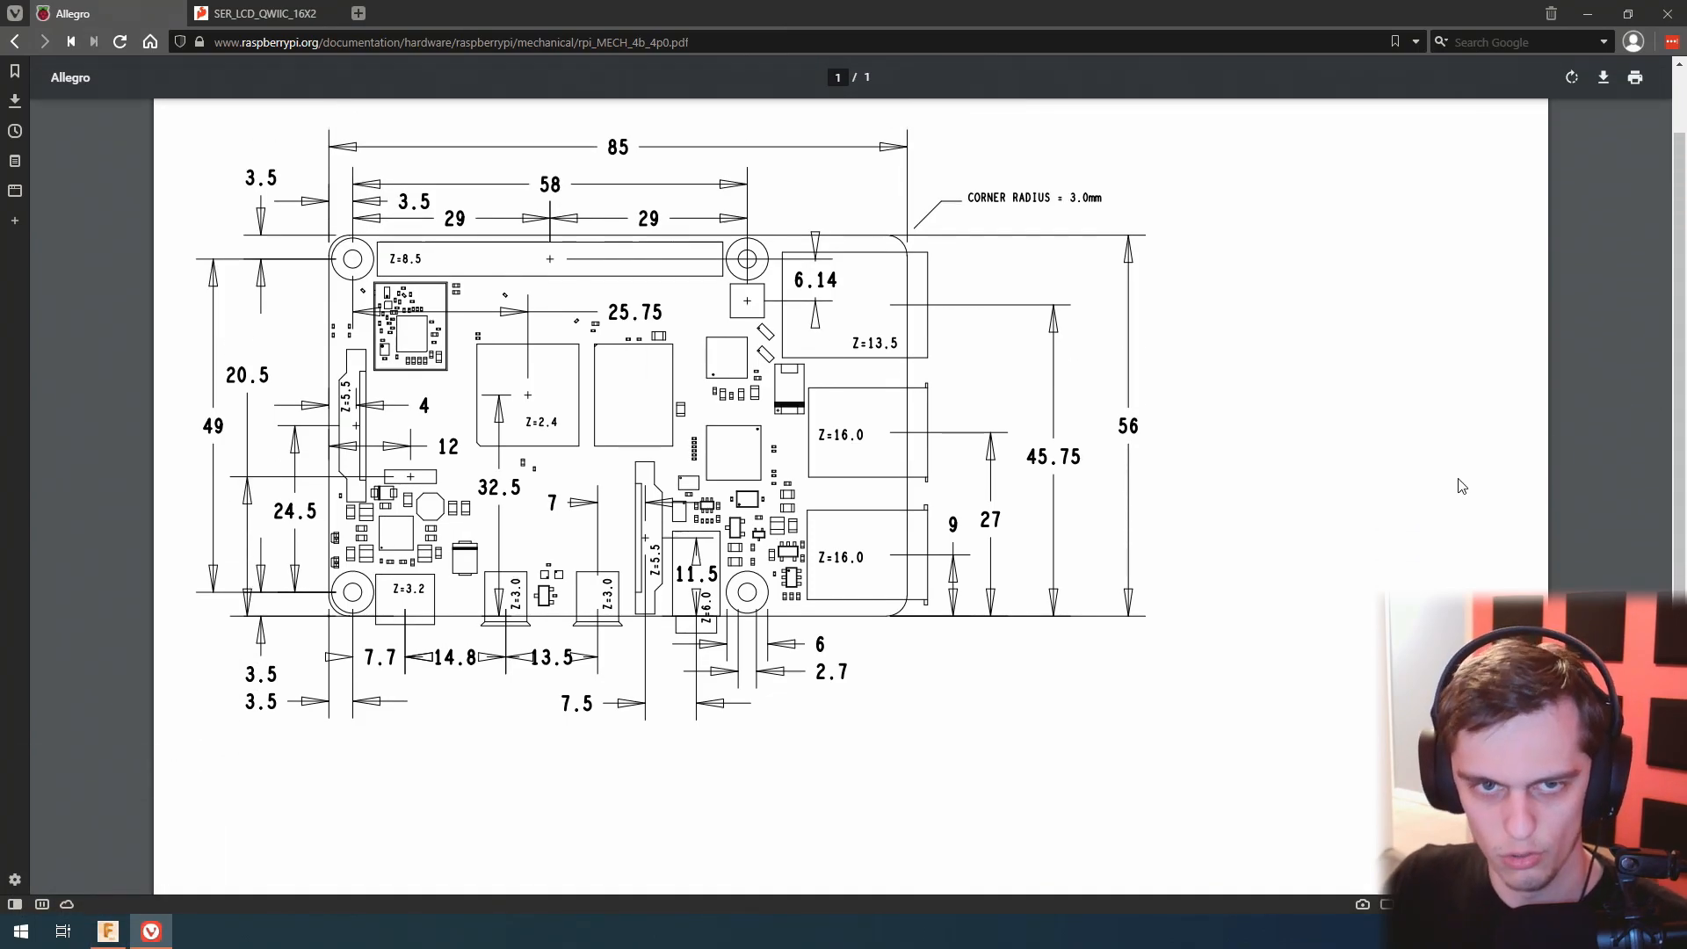
{"action": "scroll", "coordinate": [1461, 486], "scroll_direction": "up", "scroll_amount": 2}
{"action": "scroll", "coordinate": [1460, 486], "scroll_direction": "down", "scroll_amount": 2}
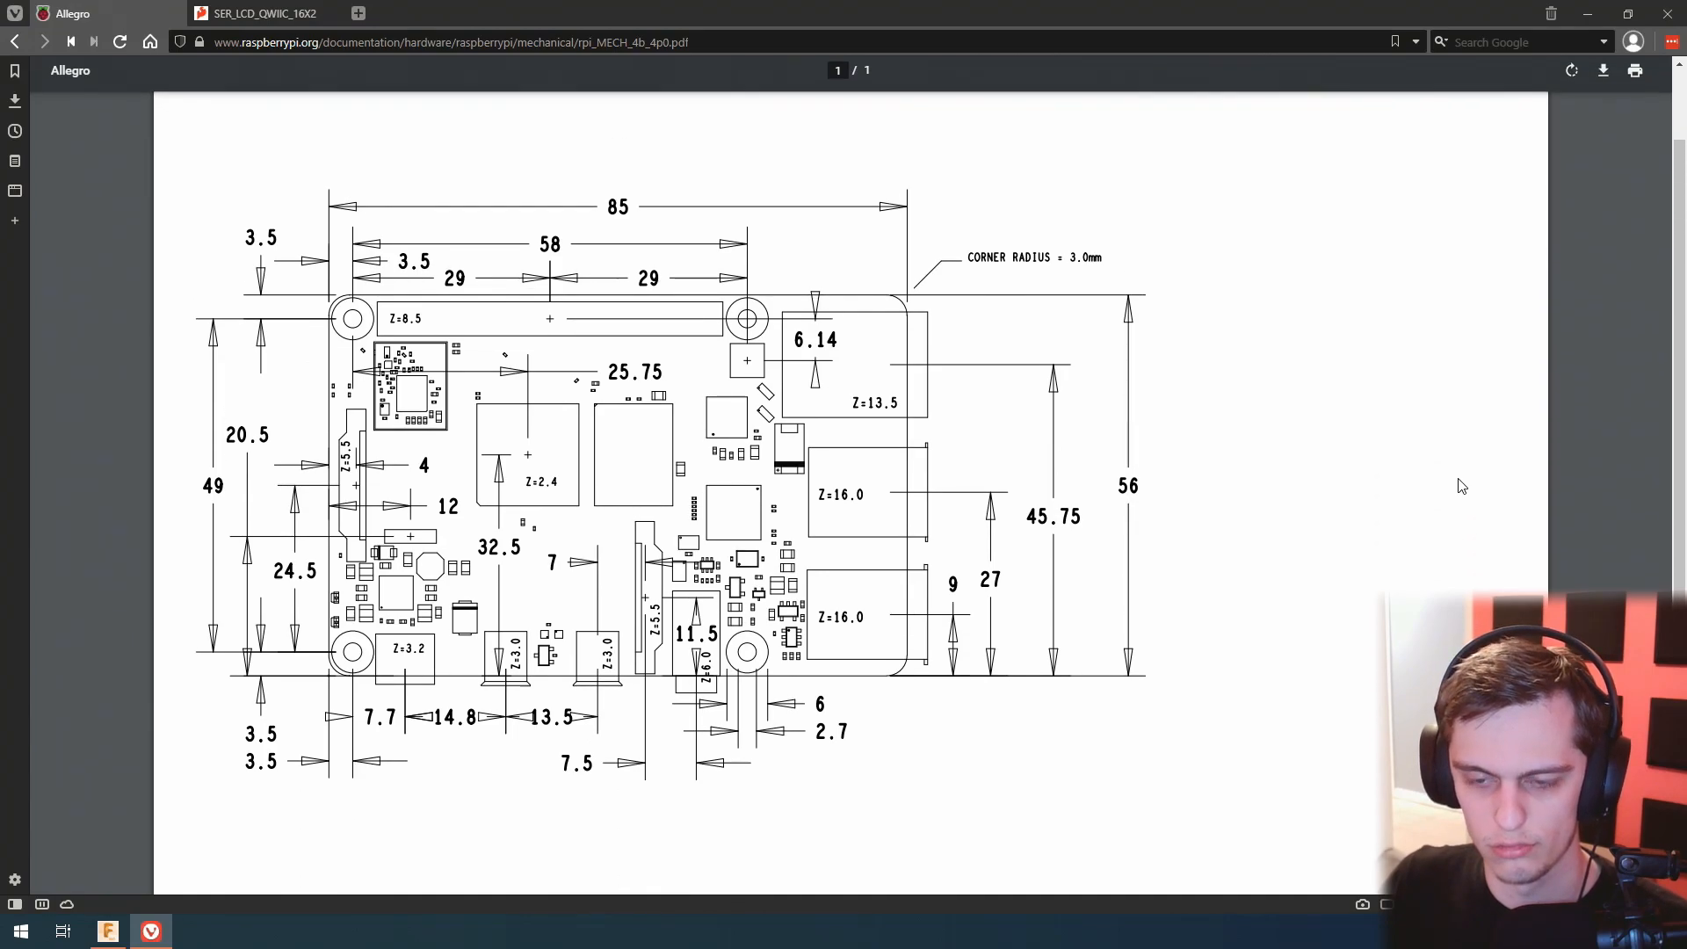
{"action": "scroll", "coordinate": [1461, 486], "scroll_direction": "up", "scroll_amount": 1}
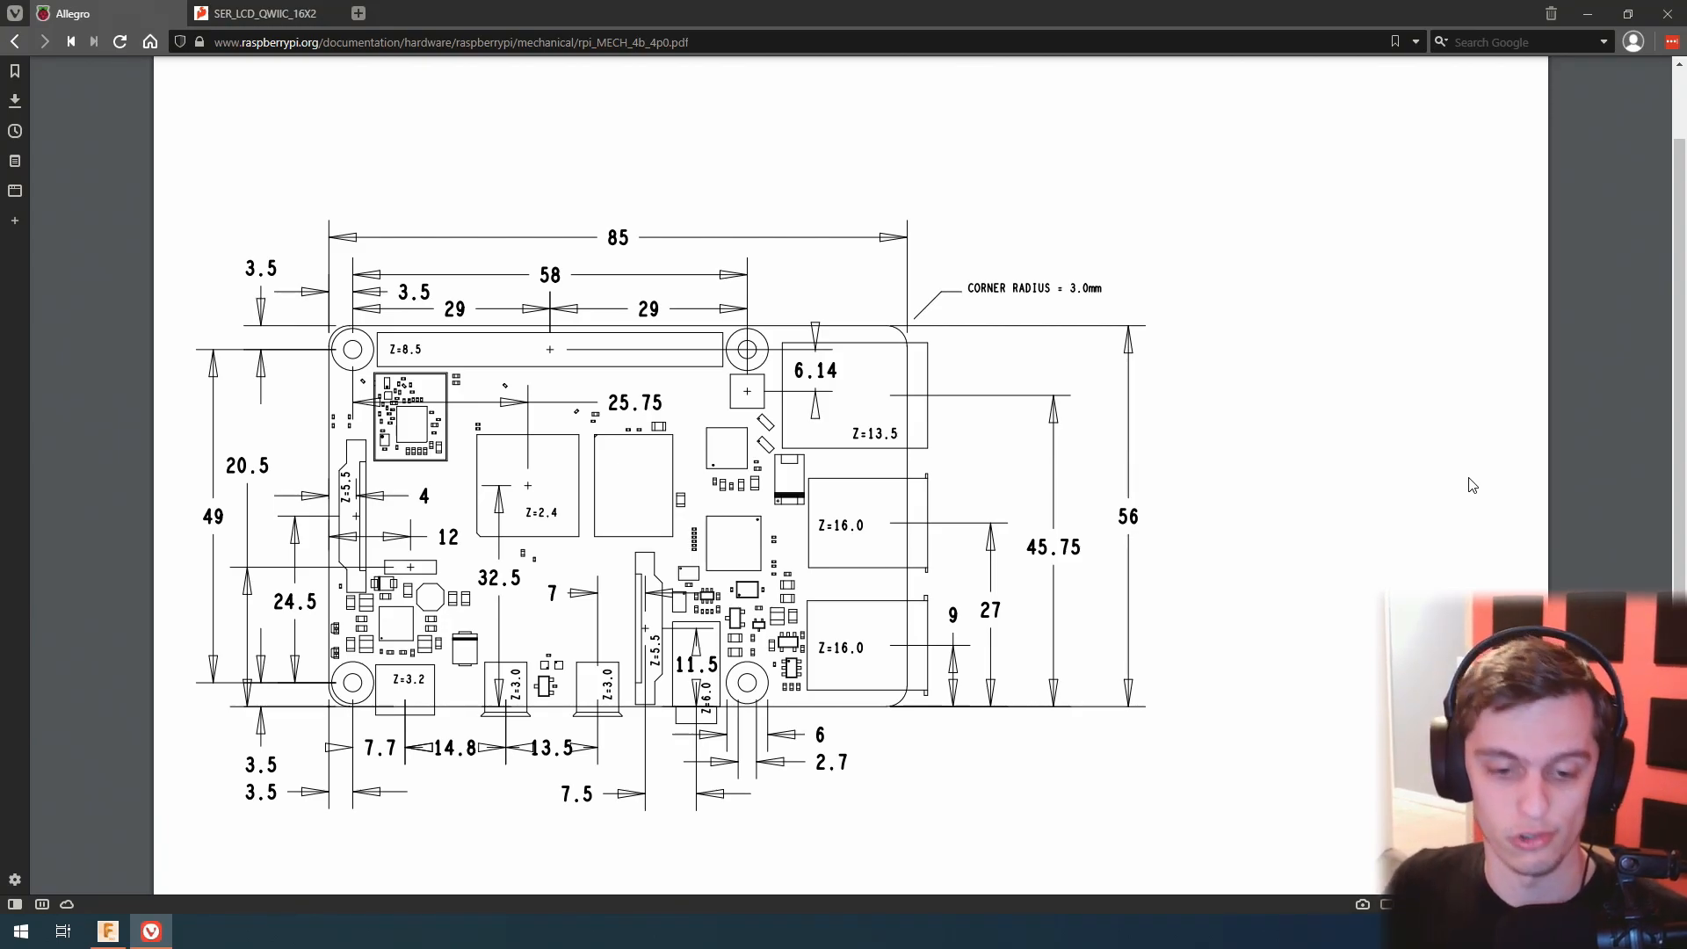
{"action": "left_click", "coordinate": [123, 931]}
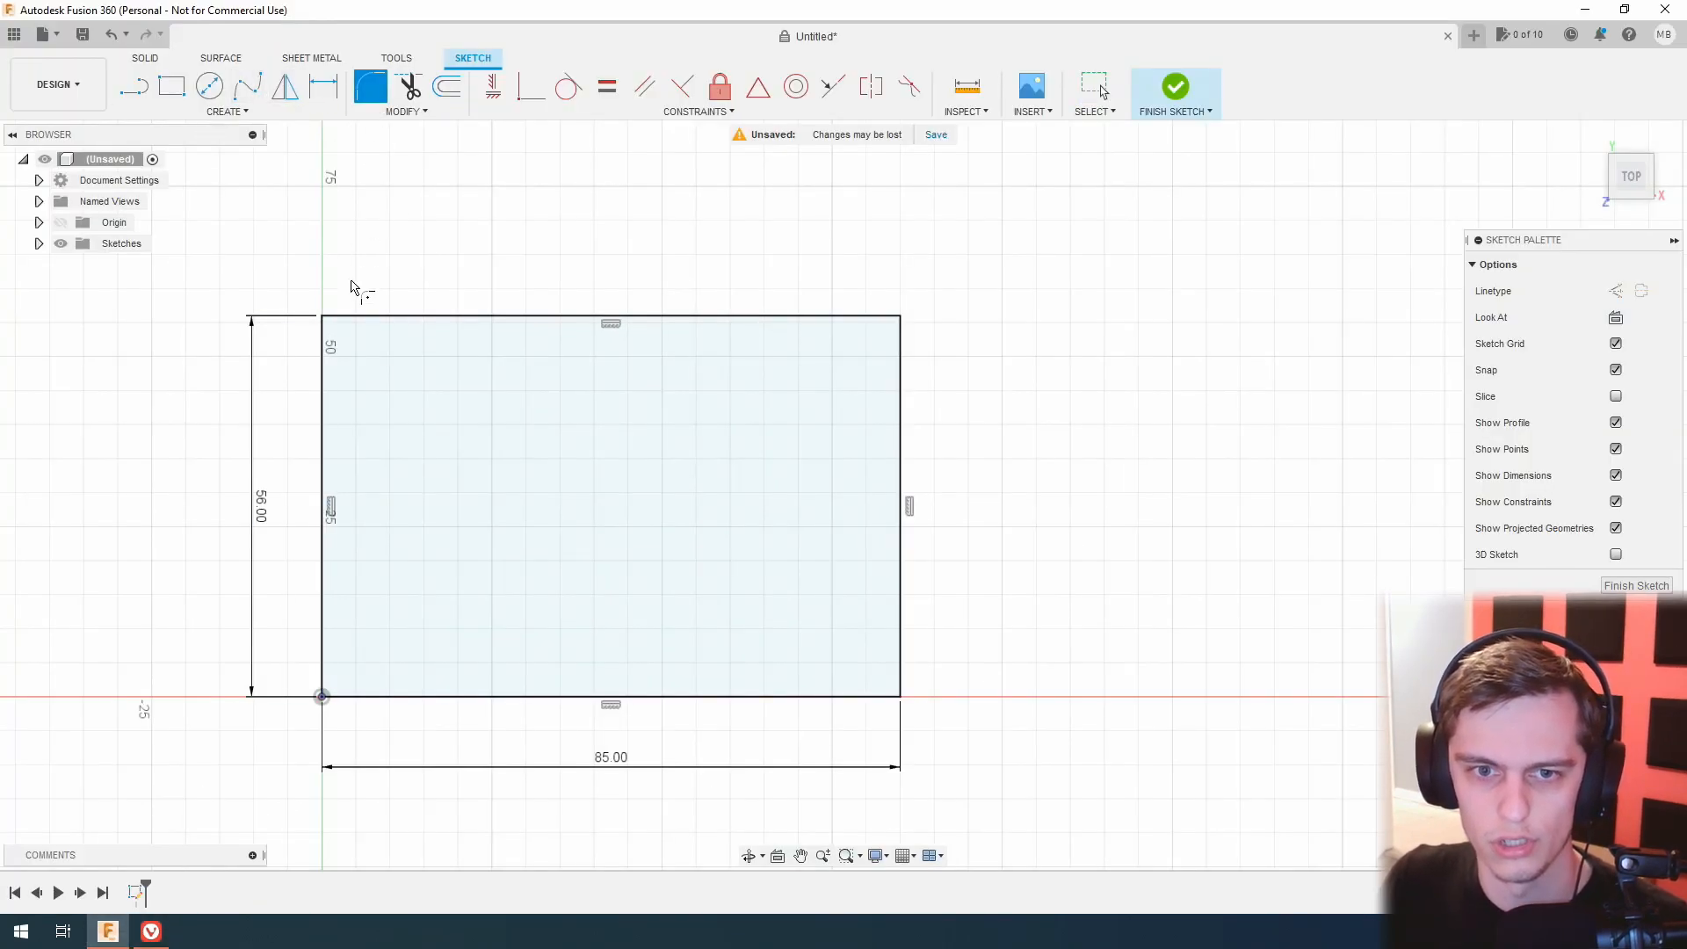
{"action": "left_click", "coordinate": [324, 319]}
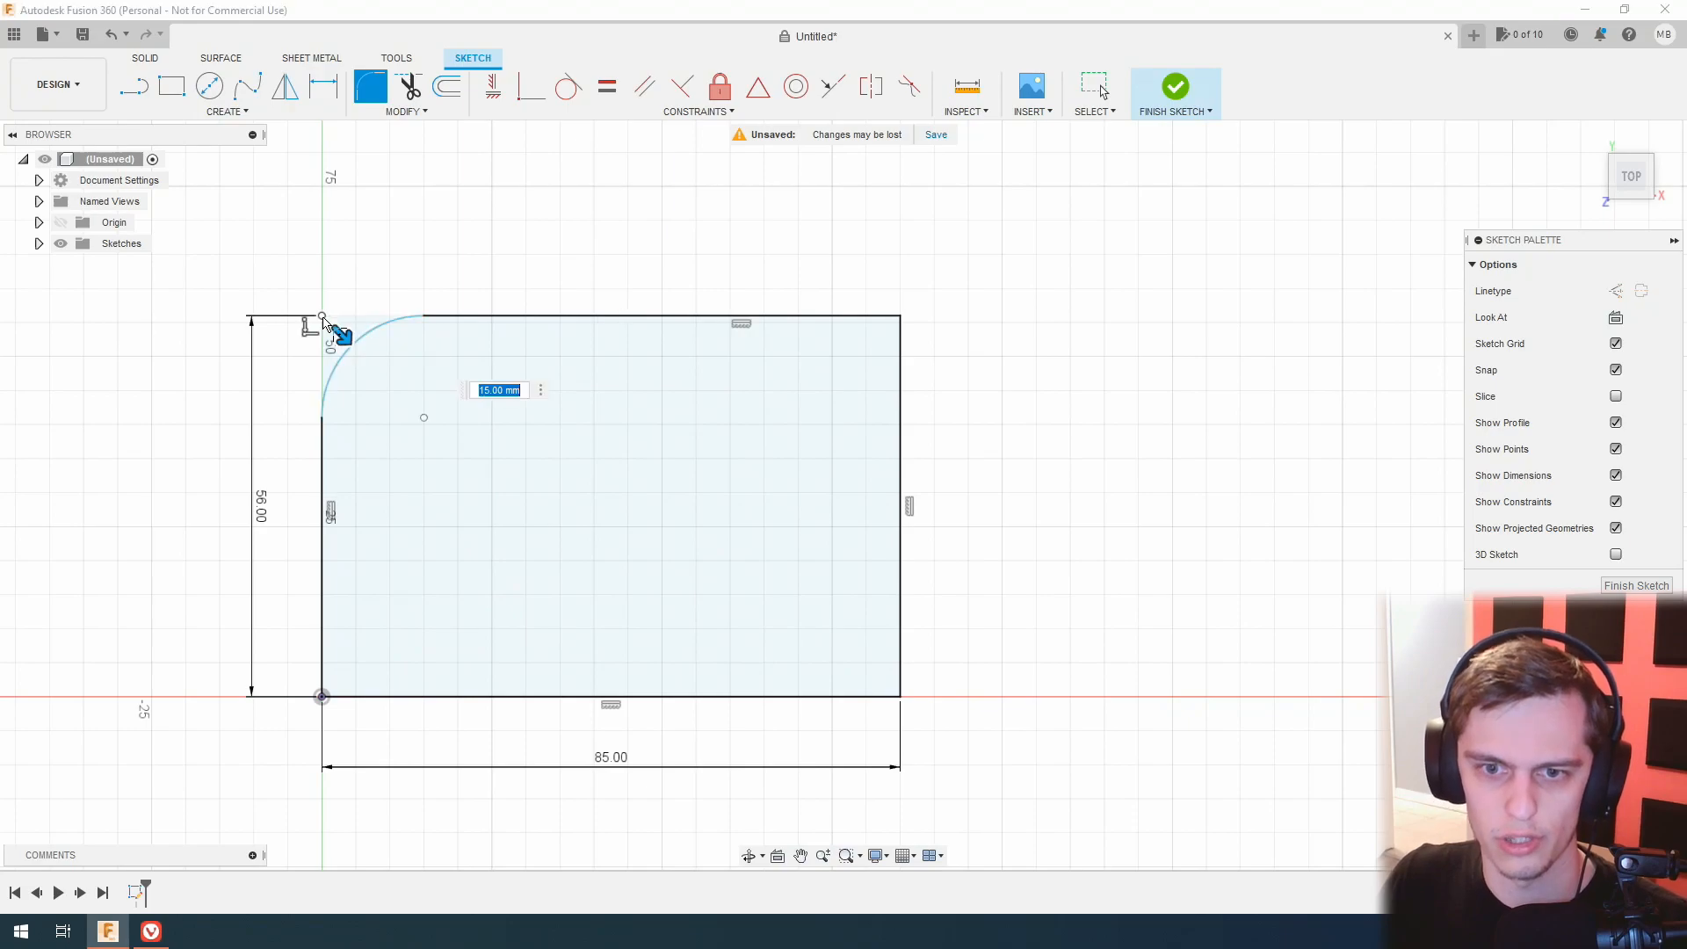
{"action": "type", "text": "3"}
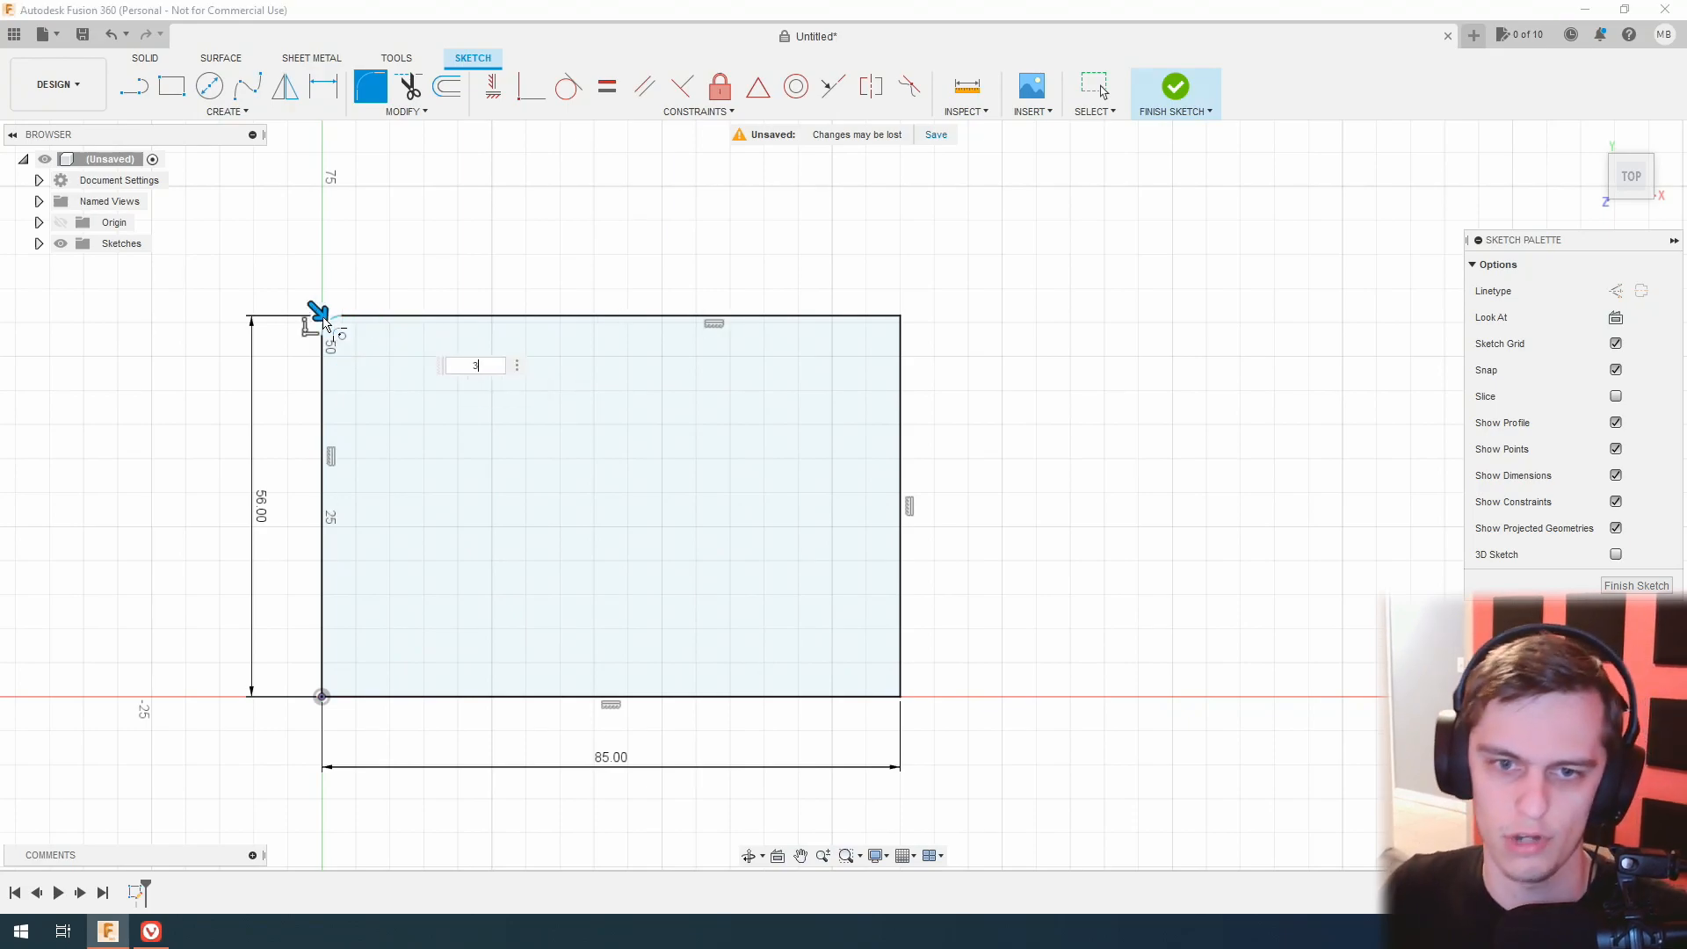
{"action": "key", "text": "Return"}
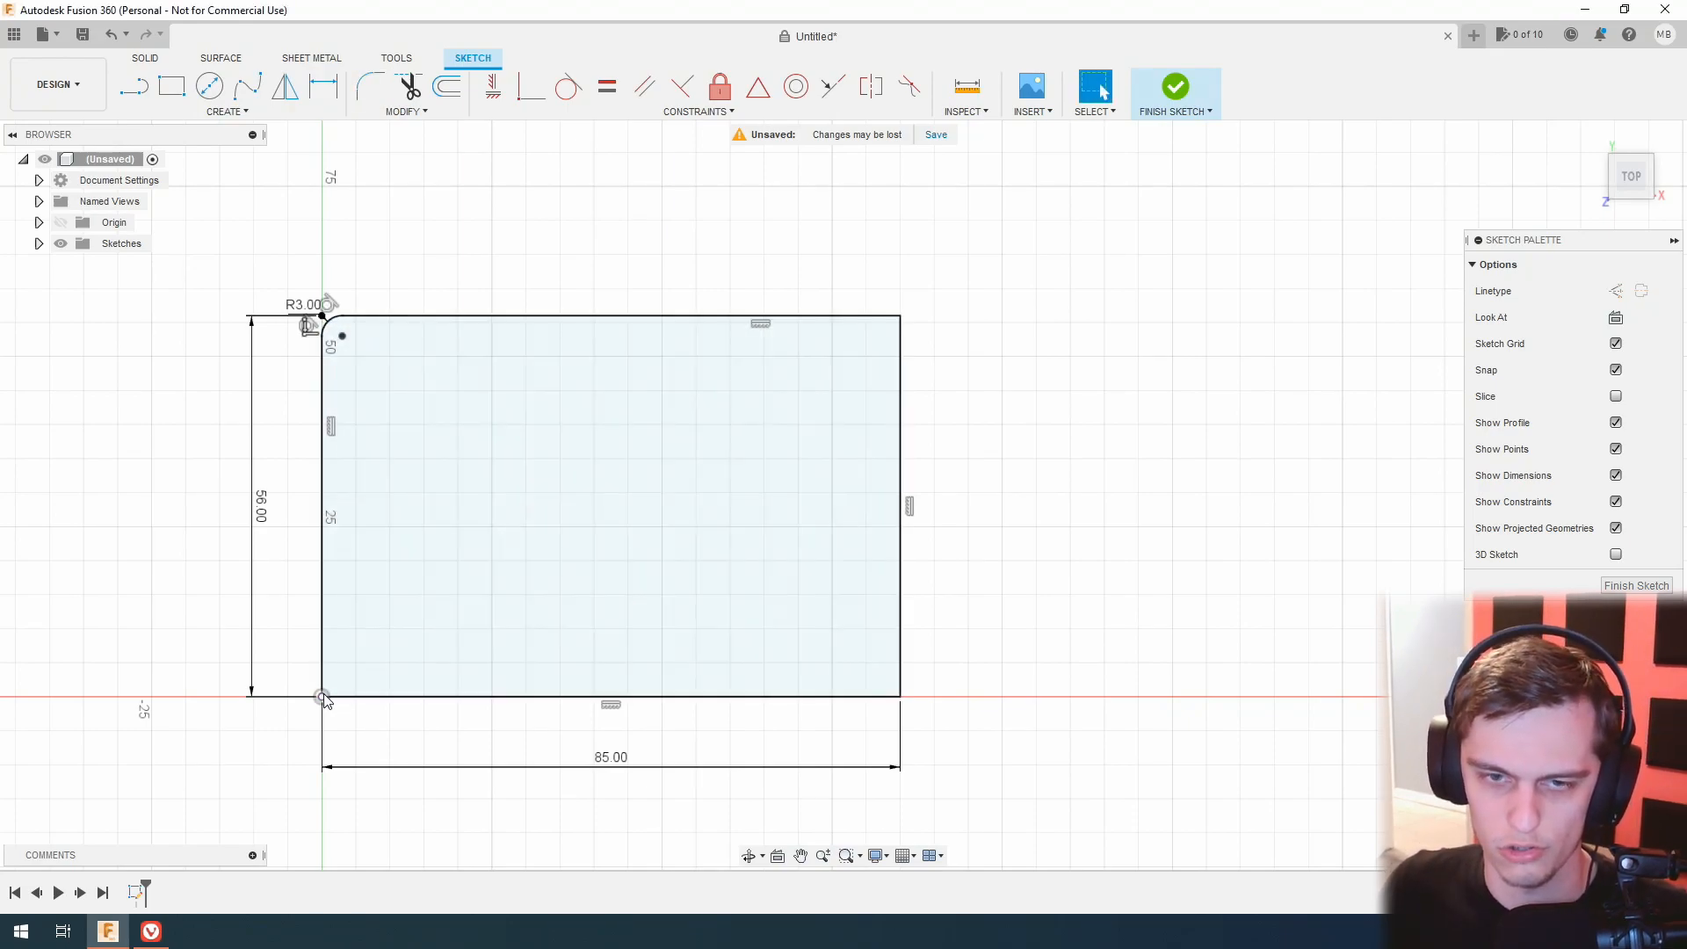
Fillet the remaining three corners of the board outline with a 3 mm radius.
{"action": "left_click", "coordinate": [370, 86]}
{"action": "left_click", "coordinate": [324, 694]}
{"action": "type", "text": "4"}
{"action": "key", "text": "BackSpace"}
{"action": "type", "text": "3"}
{"action": "key", "text": "Return"}
{"action": "left_click", "coordinate": [896, 692]}
{"action": "type", "text": "3"}
{"action": "key", "text": "Return"}
{"action": "left_click", "coordinate": [899, 318]}
{"action": "key", "text": "Return"}
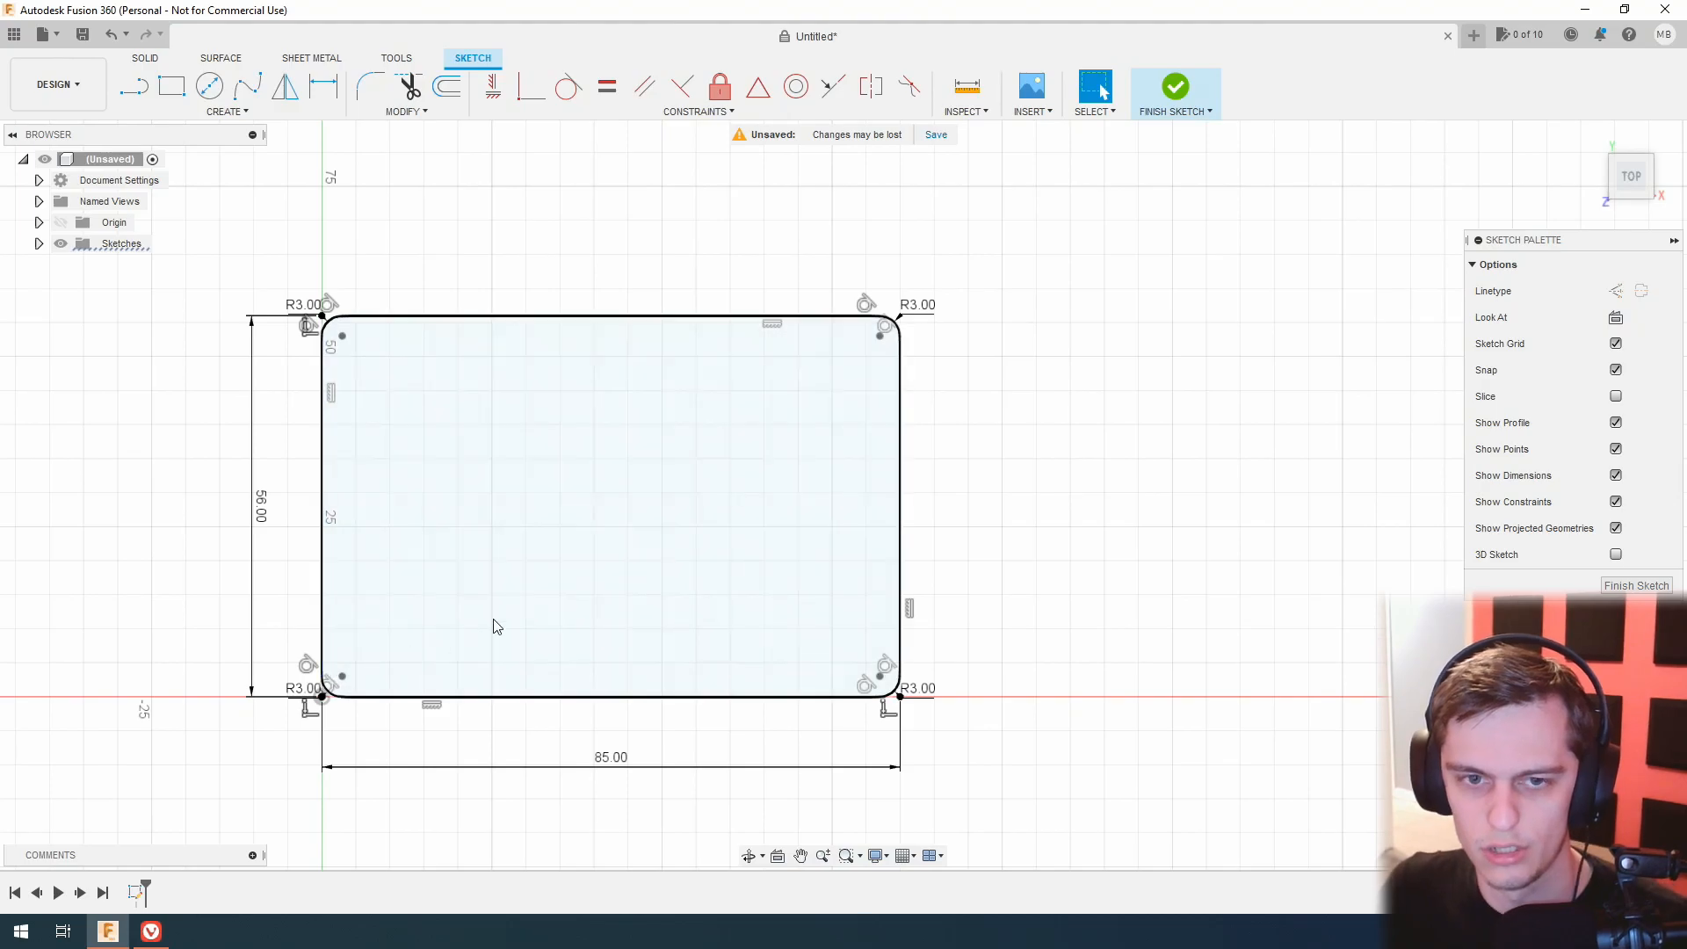
Using the Raspberry Pi drawing's hole offsets, draw a 3.5 mm vertical line up from the outline's bottom edge, 3.5 mm from the left edge.
{"action": "scroll", "coordinate": [538, 606], "scroll_direction": "down", "scroll_amount": 1}
{"action": "scroll", "coordinate": [540, 608], "scroll_direction": "up", "scroll_amount": 3}
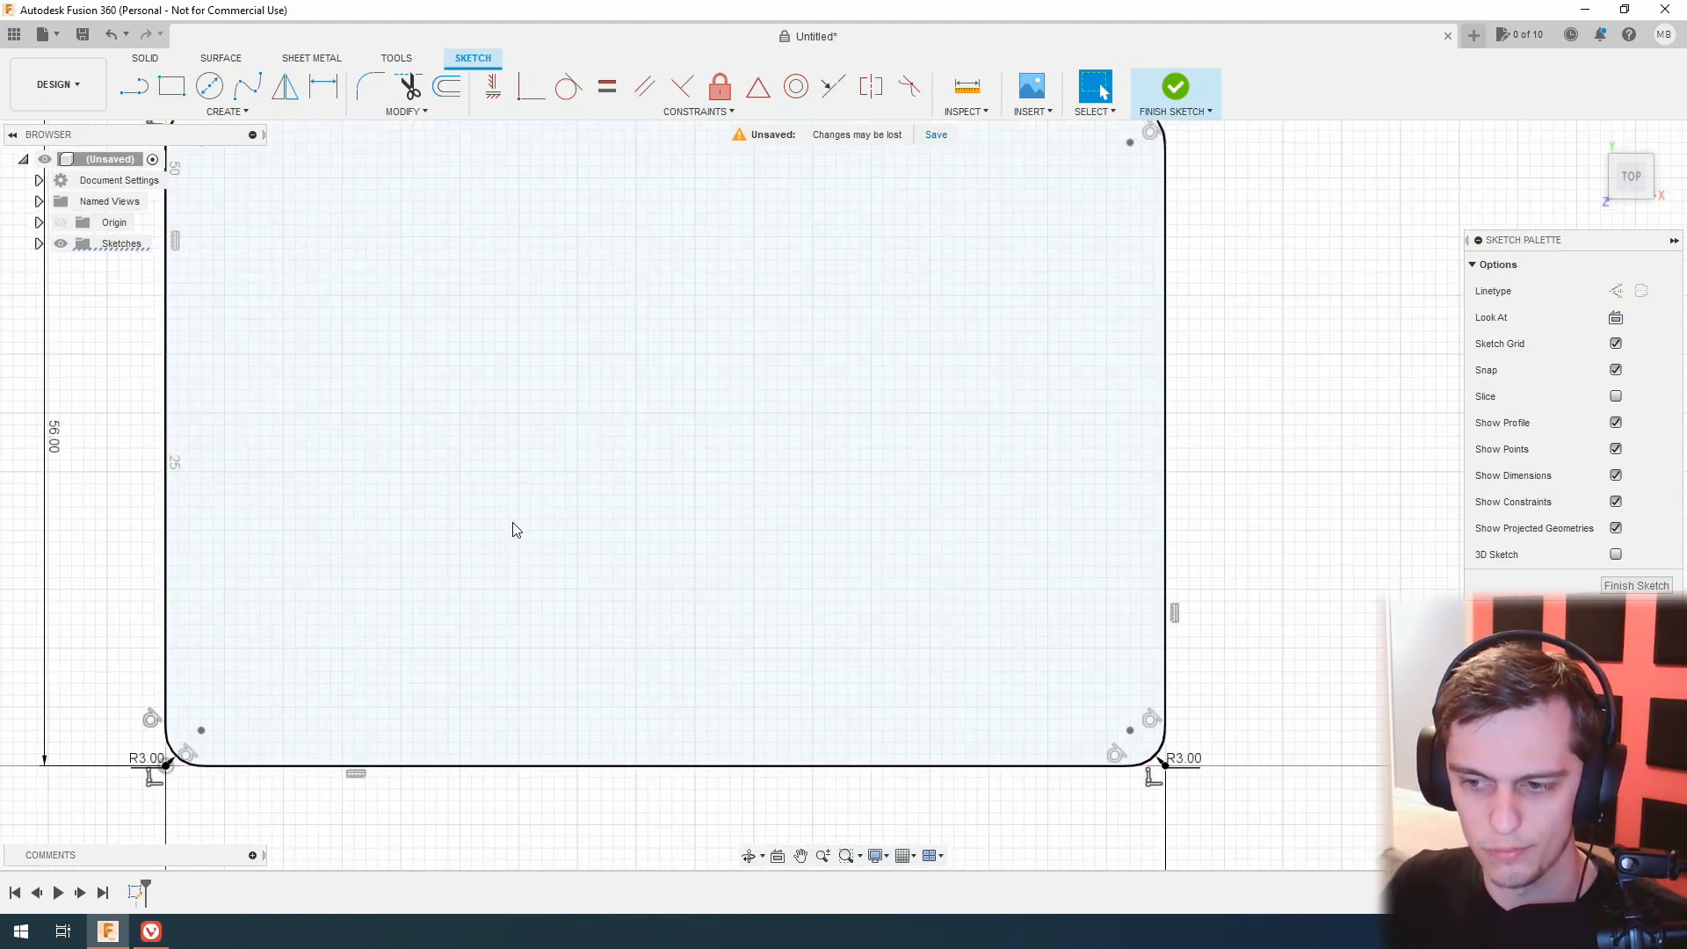
{"action": "scroll", "coordinate": [530, 505], "scroll_direction": "down", "scroll_amount": 1}
{"action": "mouse_move", "coordinate": [540, 434]}
{"action": "middle_mouse_down"}
{"action": "mouse_move", "coordinate": [563, 477]}
{"action": "mouse_move", "coordinate": [636, 489]}
{"action": "middle_mouse_up"}
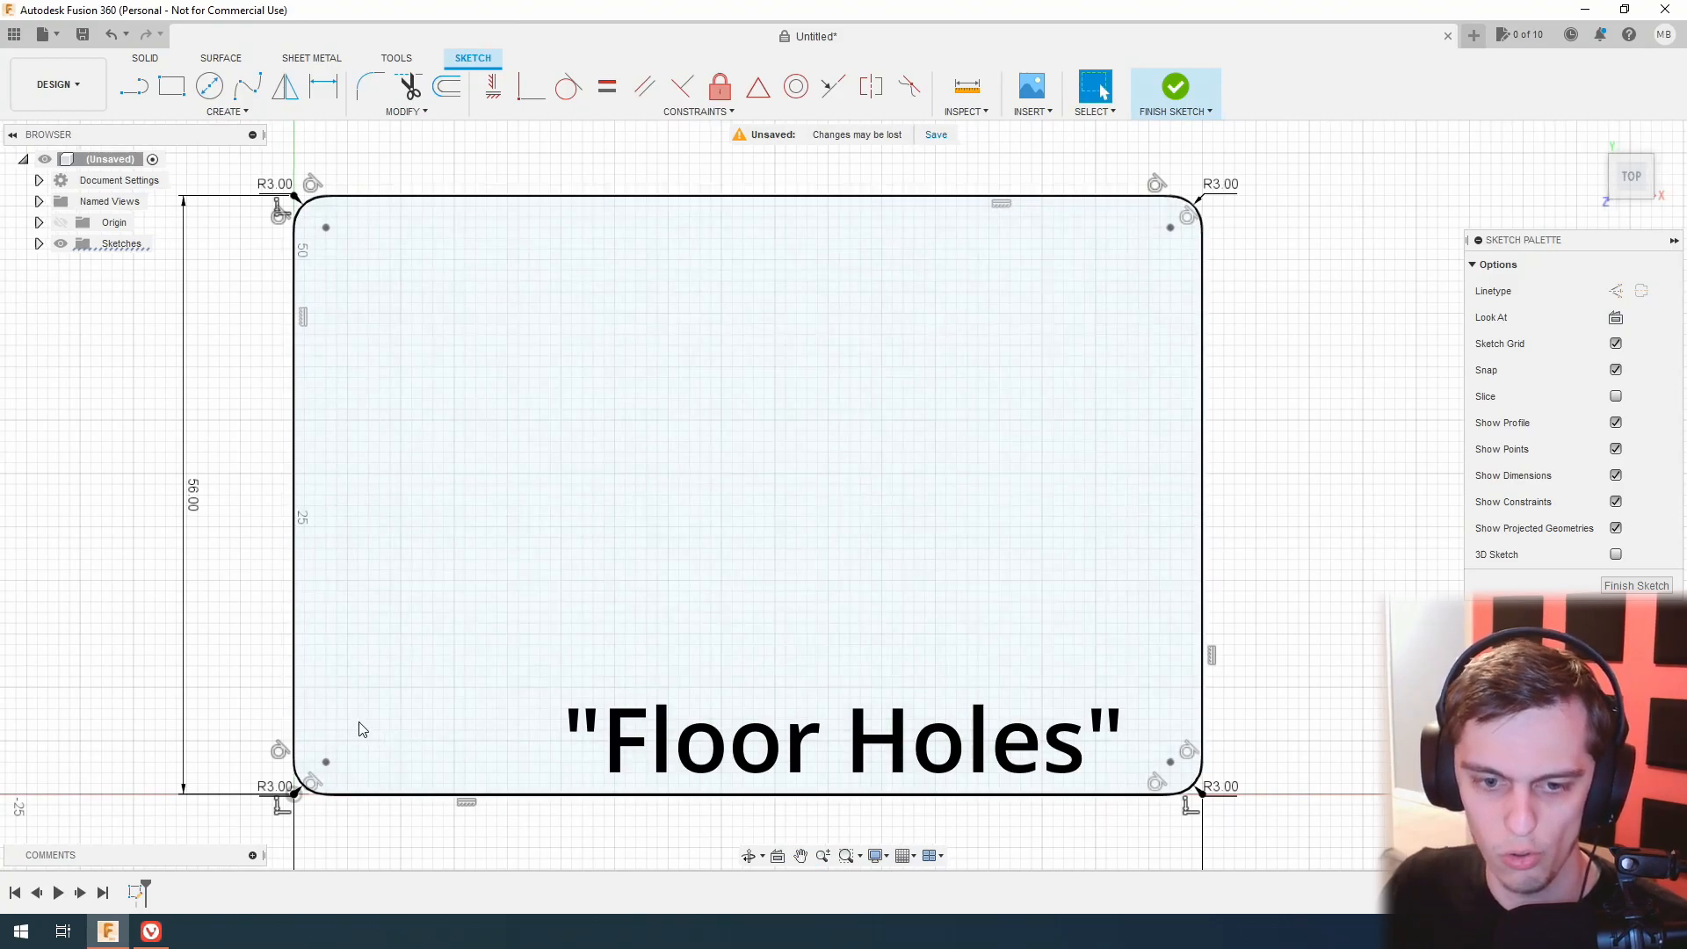
{"action": "mouse_move", "coordinate": [155, 931]}
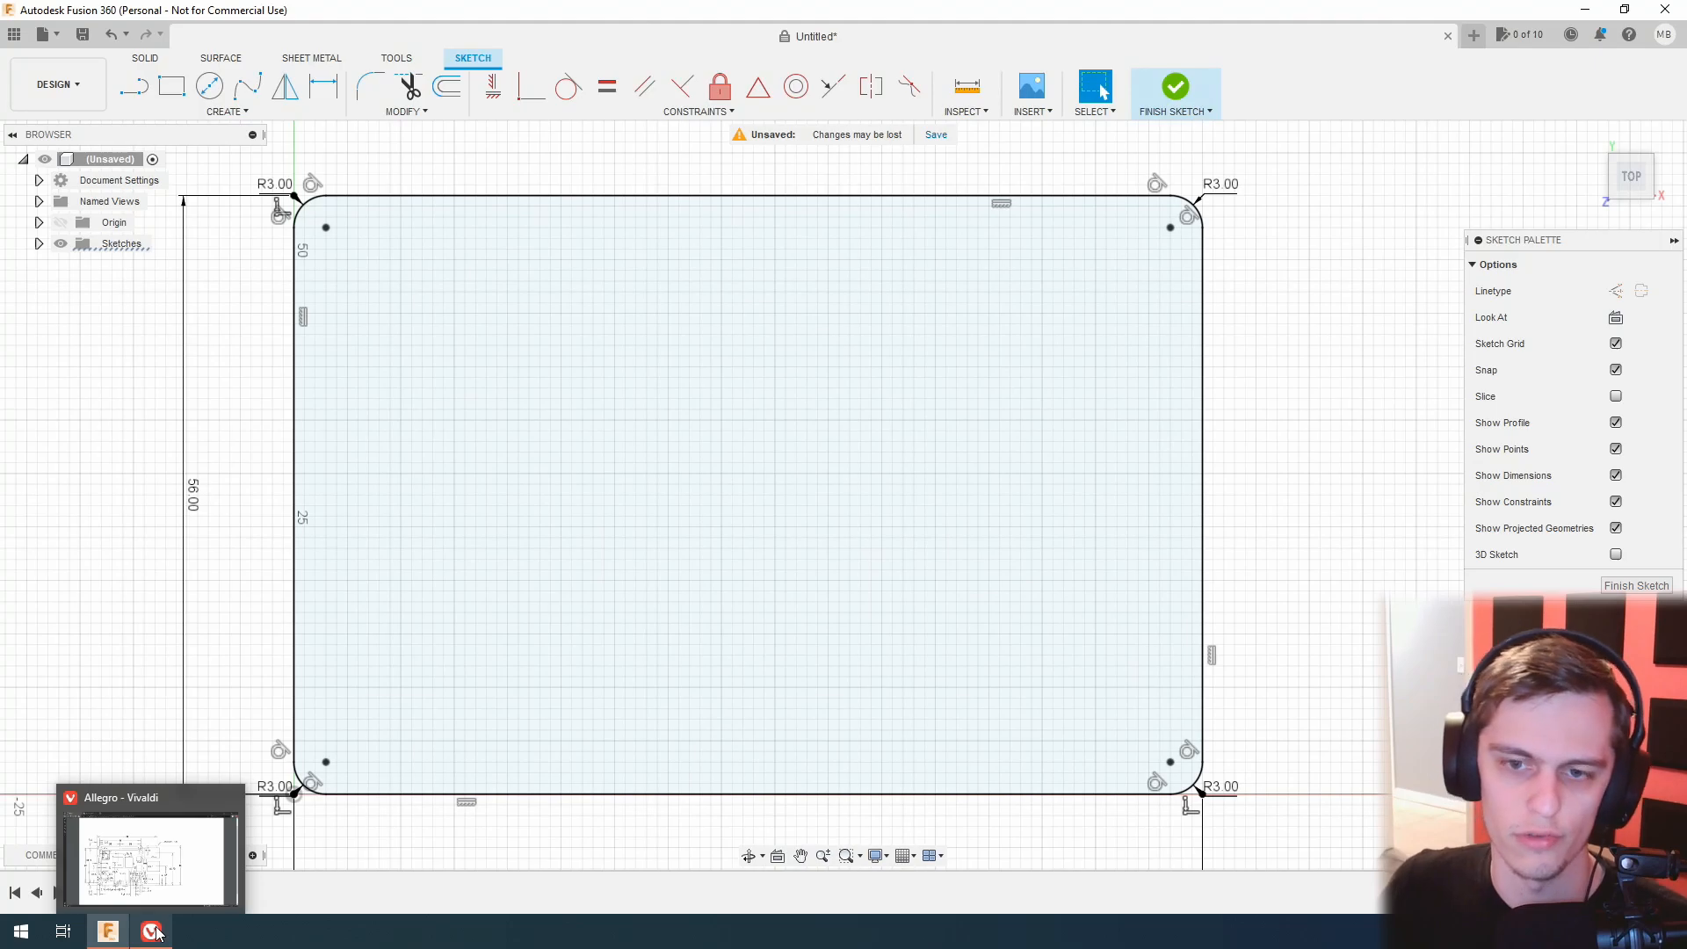
{"action": "left_click", "coordinate": [151, 931]}
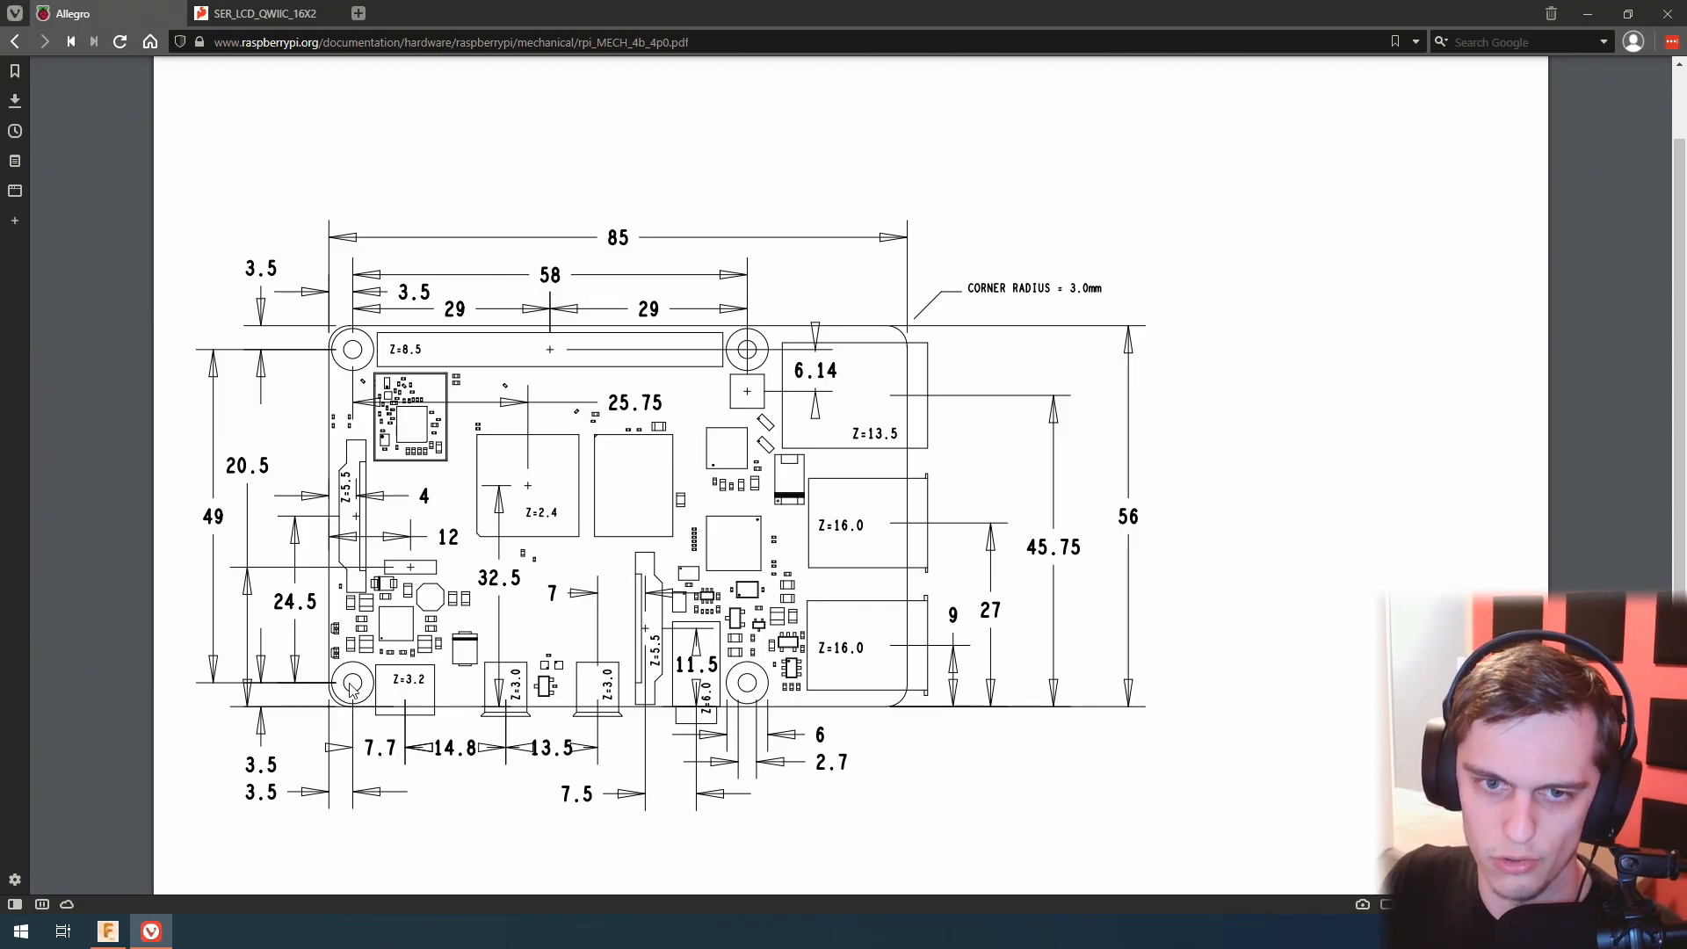
{"action": "left_click", "coordinate": [109, 930]}
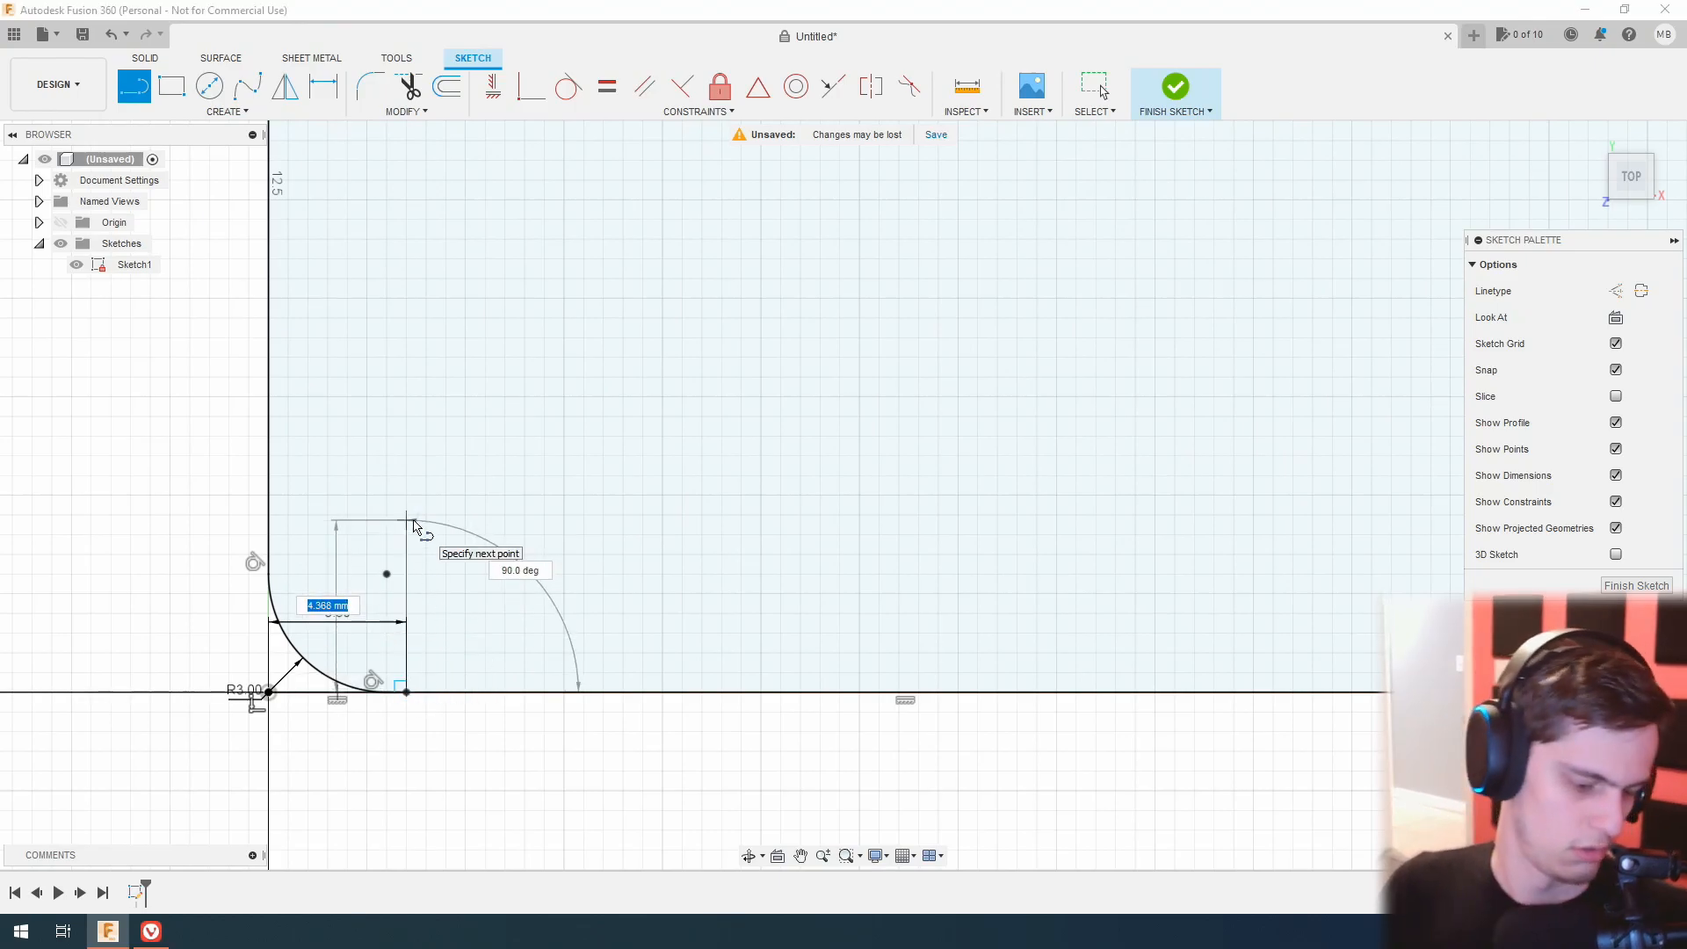
{"action": "type", "text": "3.5"}
{"action": "key", "text": "Return"}
{"action": "key", "text": "Escape"}
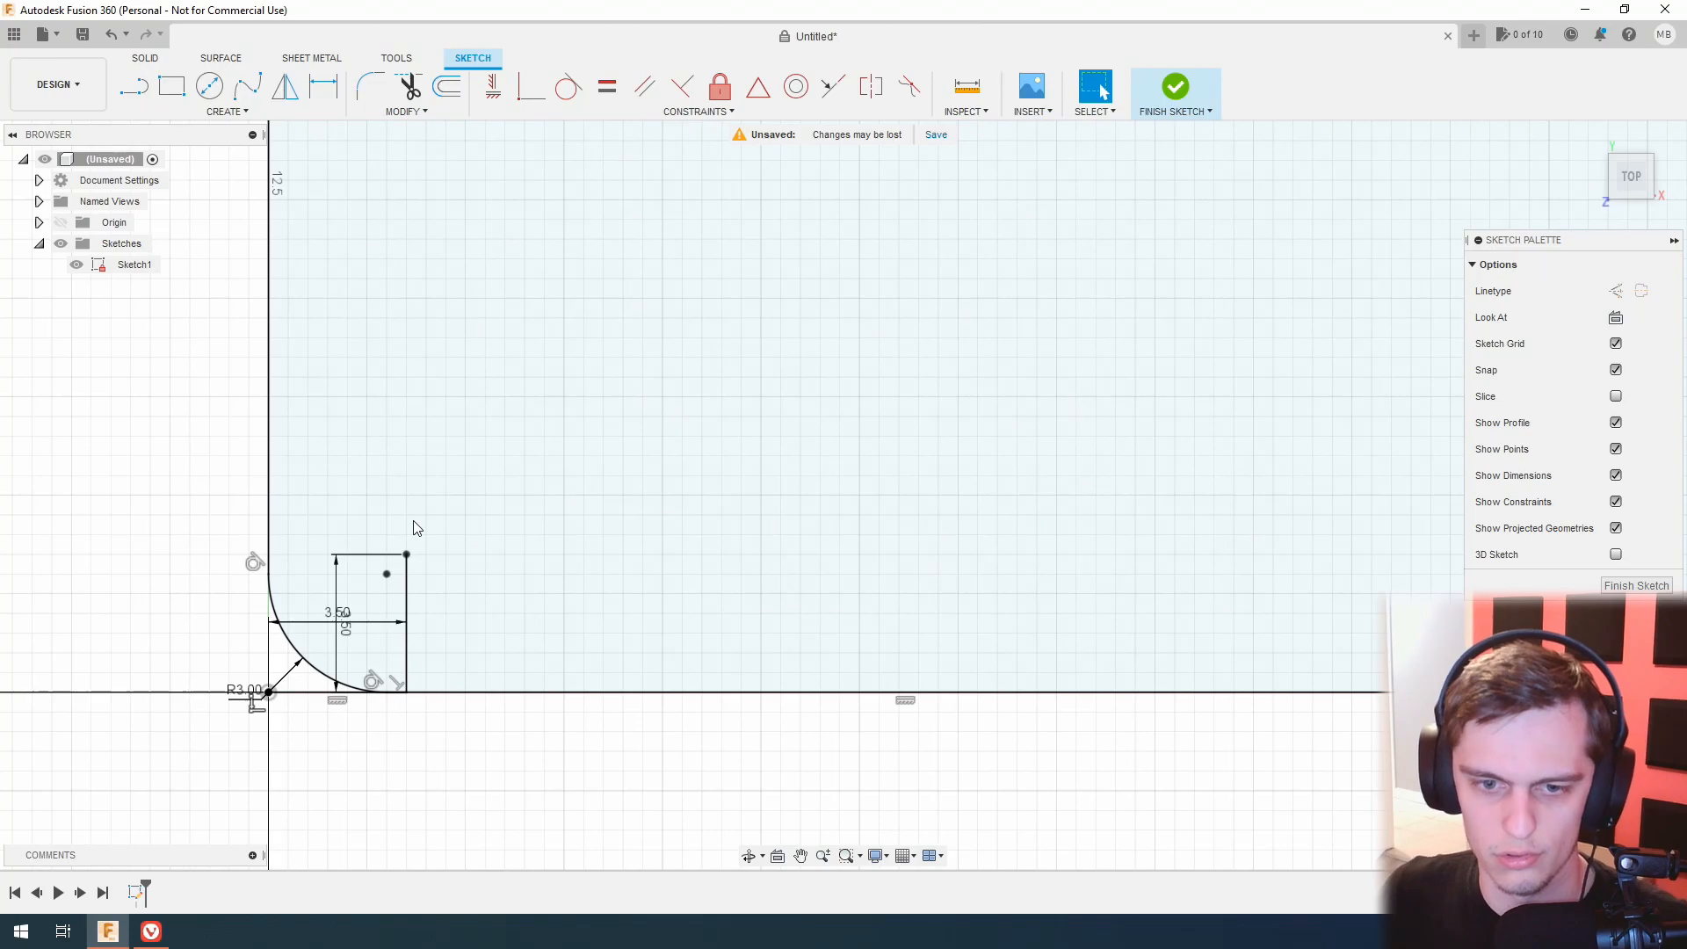
Draw a 2.7 mm diameter mounting-hole circle centred on the upper end of the 3.5 mm vertical line.
{"action": "left_click", "coordinate": [209, 85]}
{"action": "left_click", "coordinate": [406, 554]}
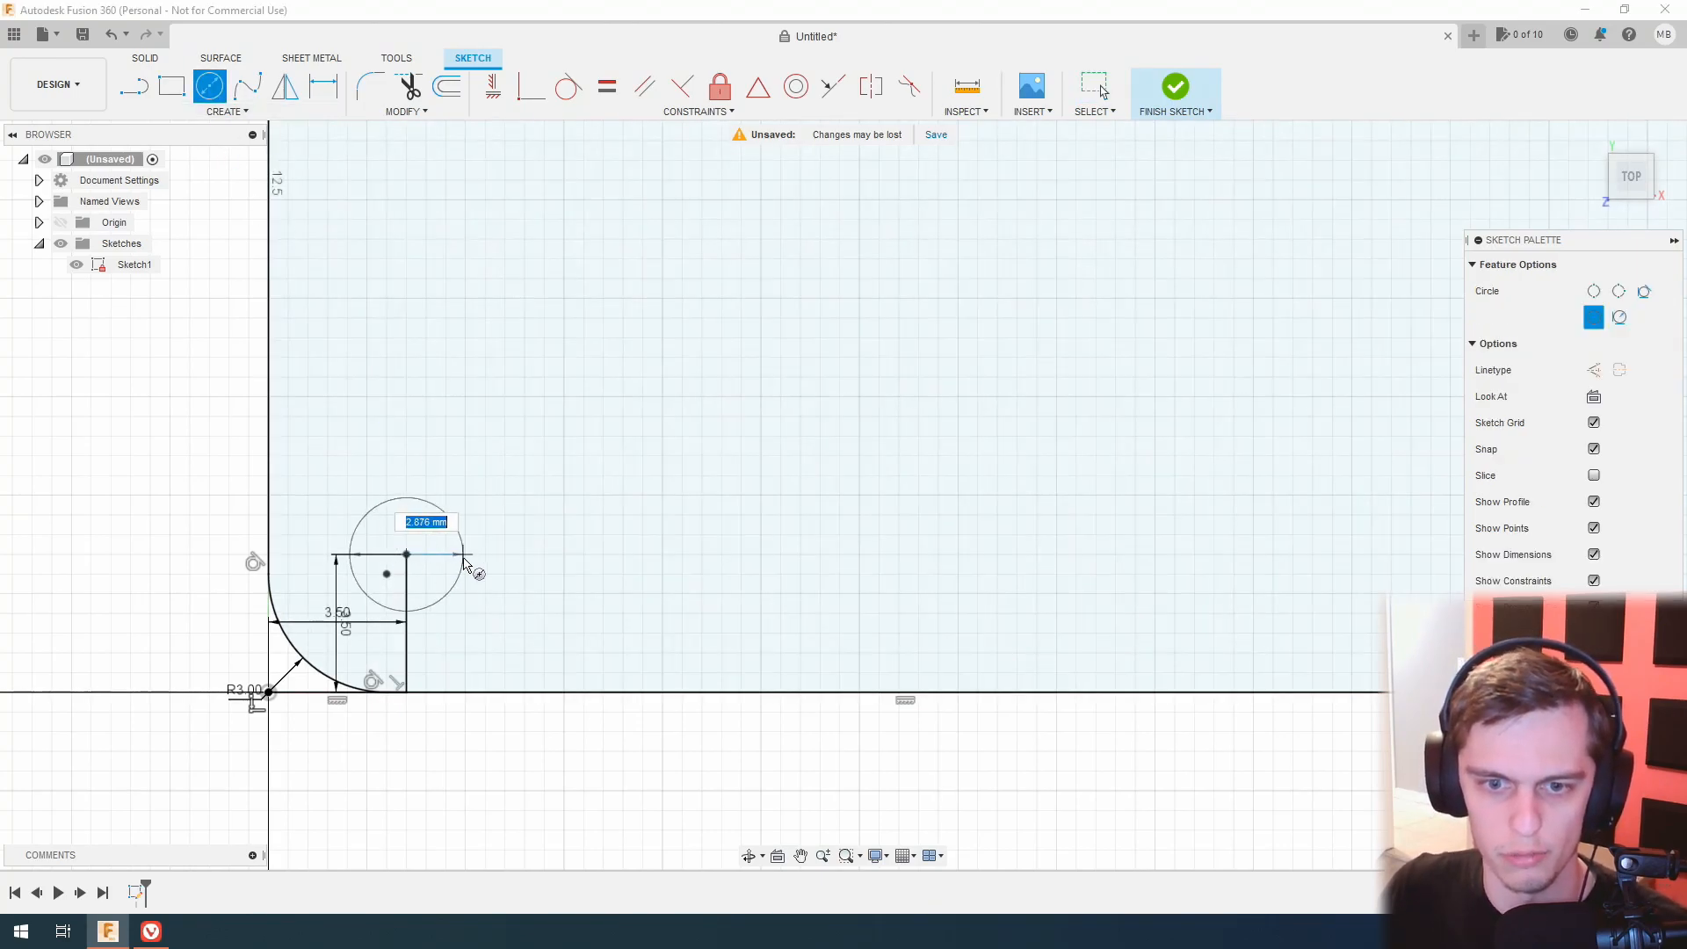
{"action": "type", "text": "2.7"}
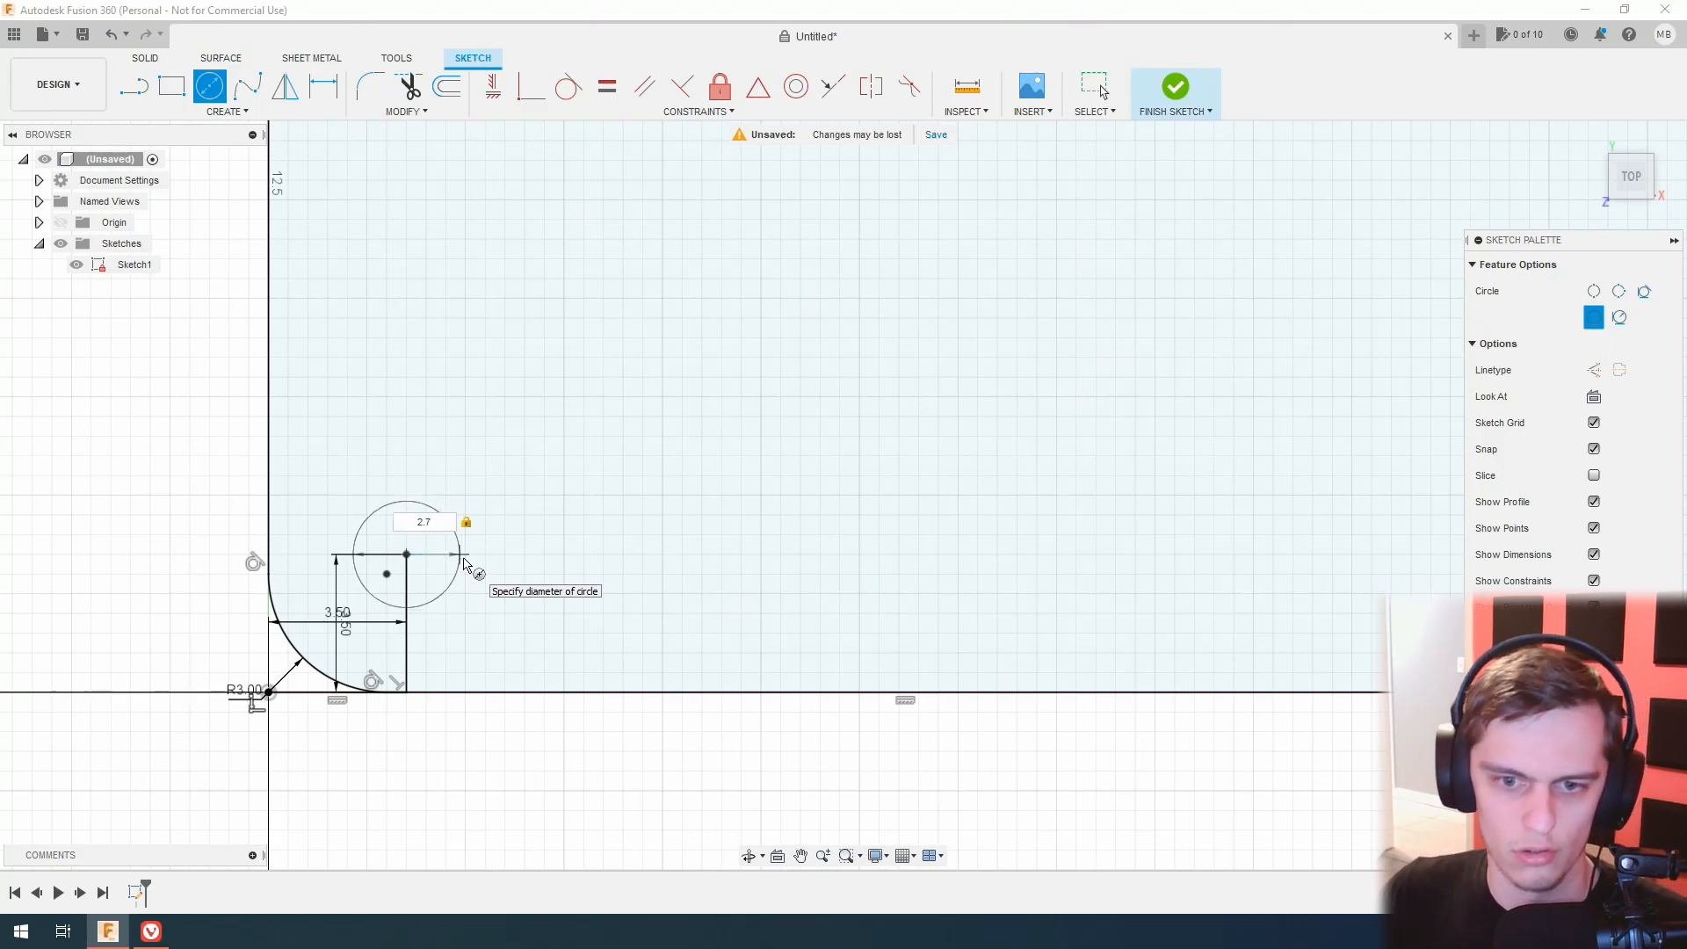
{"action": "key", "text": "Return"}
{"action": "key", "text": "Escape"}
Check the upper-left mounting hole's position in the browser's Raspberry Pi drawing and return to the Fusion 360 sketch.
{"action": "scroll", "coordinate": [565, 584], "scroll_direction": "down", "scroll_amount": 4}
{"action": "scroll", "coordinate": [562, 578], "scroll_direction": "down", "scroll_amount": 5}
{"action": "scroll", "coordinate": [699, 450], "scroll_direction": "up", "scroll_amount": 1}
{"action": "middle_click_drag", "start_coordinate": [720, 418], "coordinate": [672, 484]}
{"action": "left_click", "coordinate": [150, 930]}
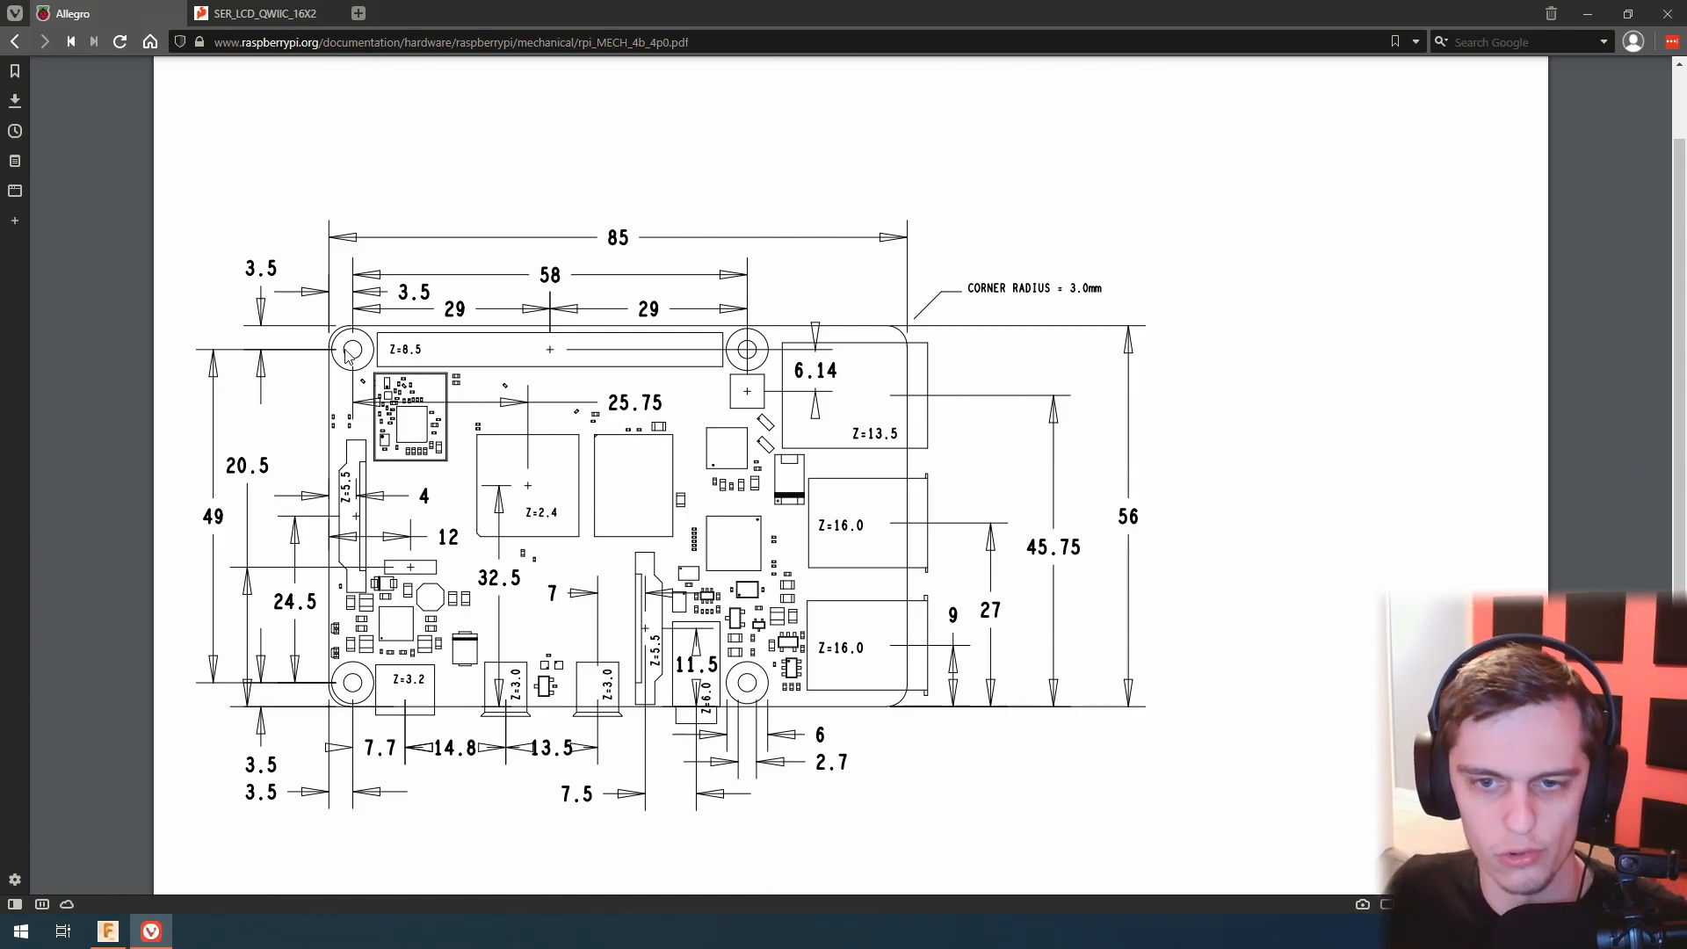
{"action": "left_click", "coordinate": [107, 930]}
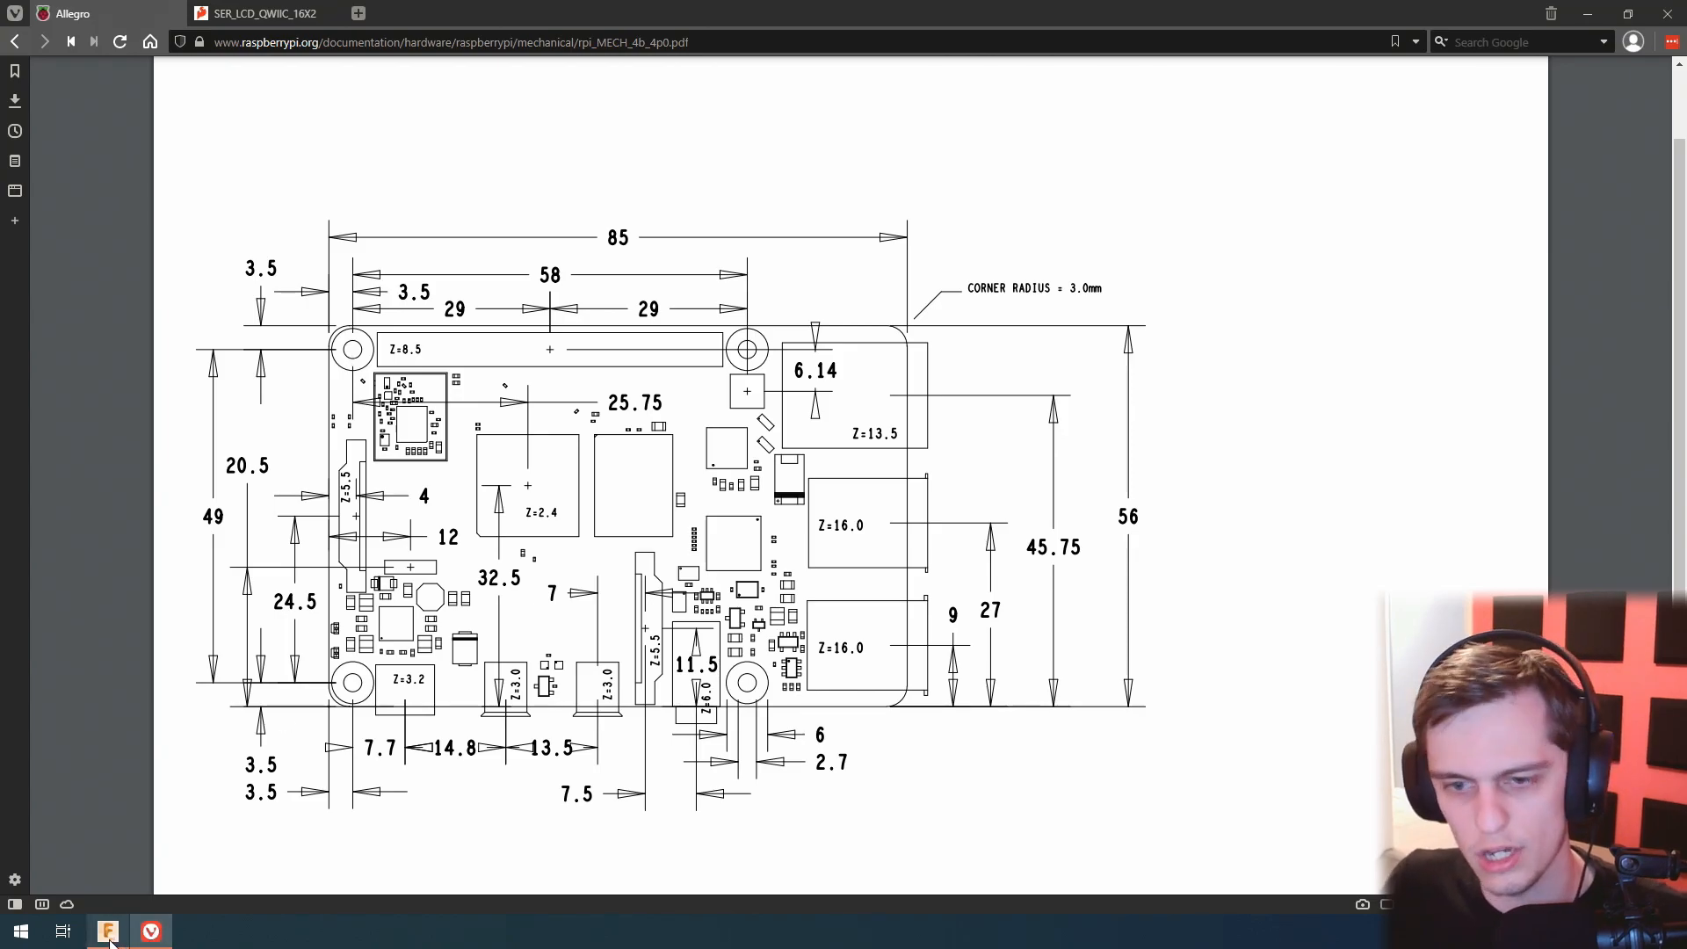
Draw a 49 mm vertical line upward from the centre of the lower-left mounting hole.
{"action": "scroll", "coordinate": [390, 673], "scroll_direction": "up", "scroll_amount": 5}
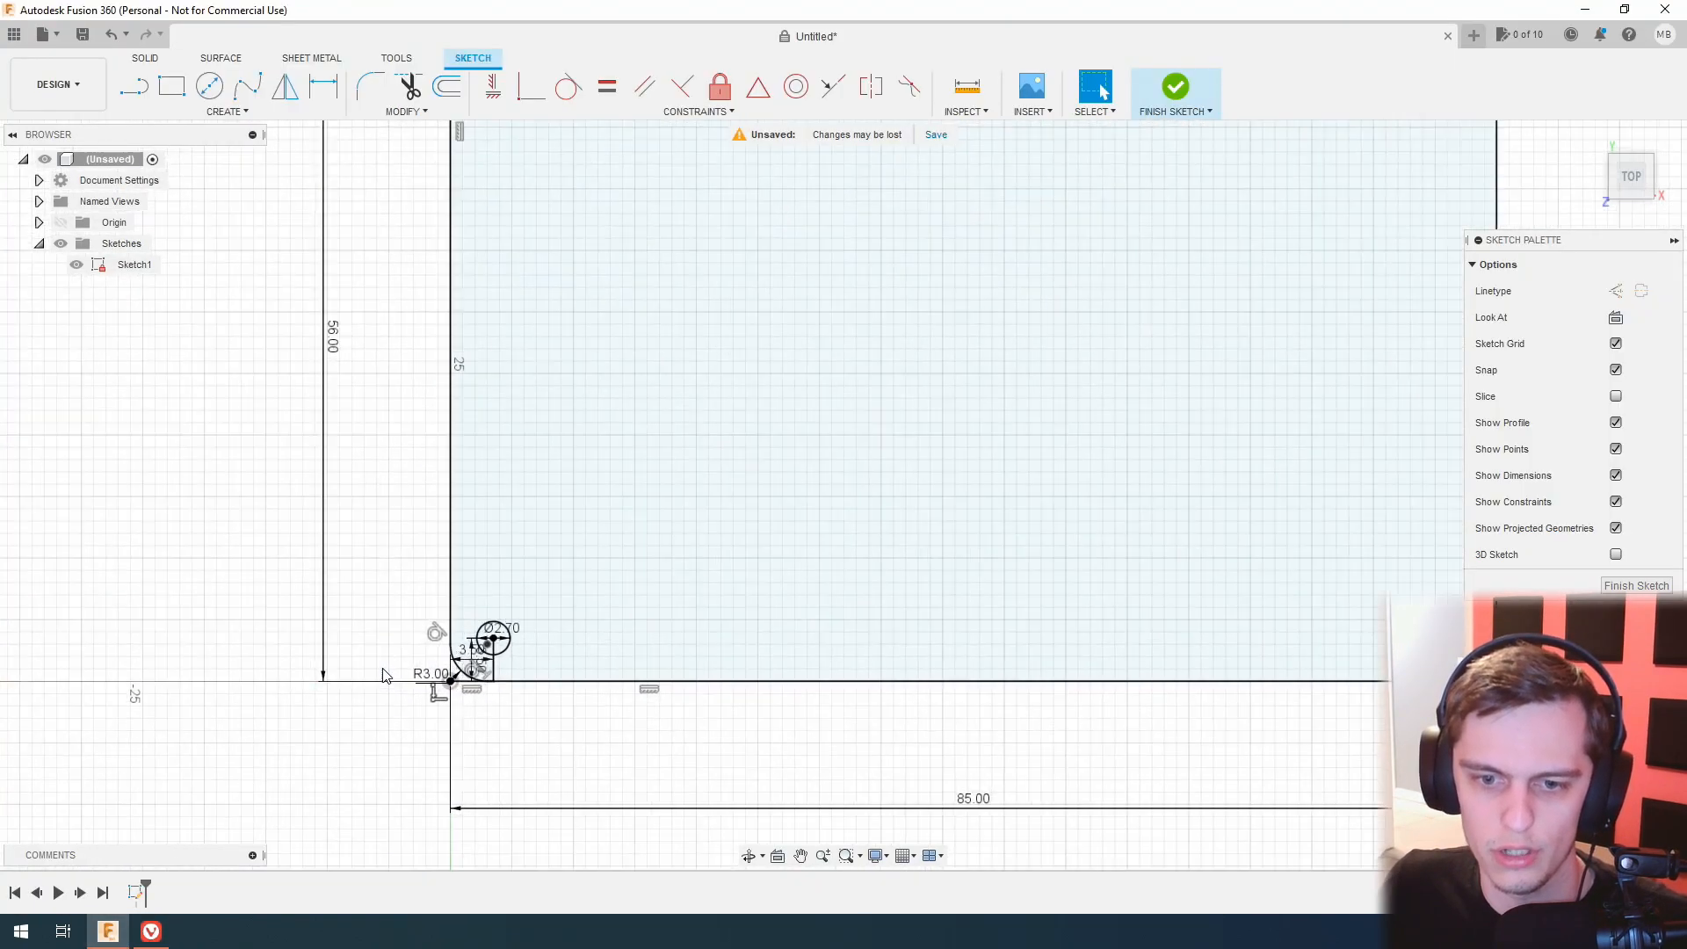
{"action": "left_click", "coordinate": [135, 86]}
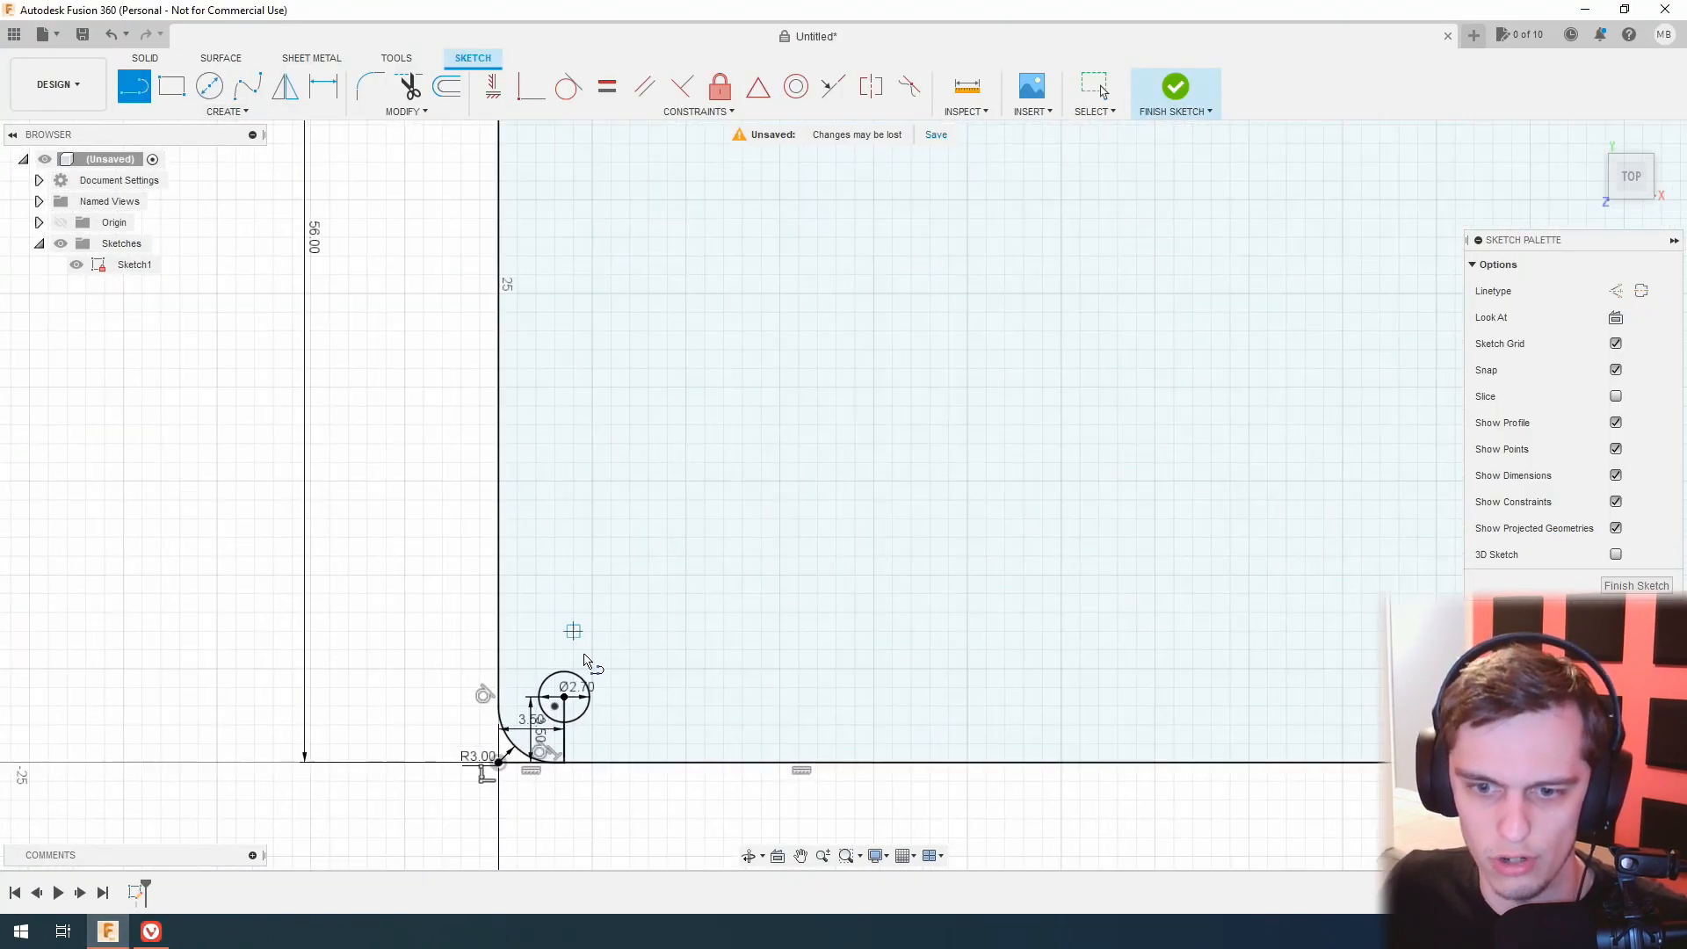
{"action": "left_click", "coordinate": [564, 697]}
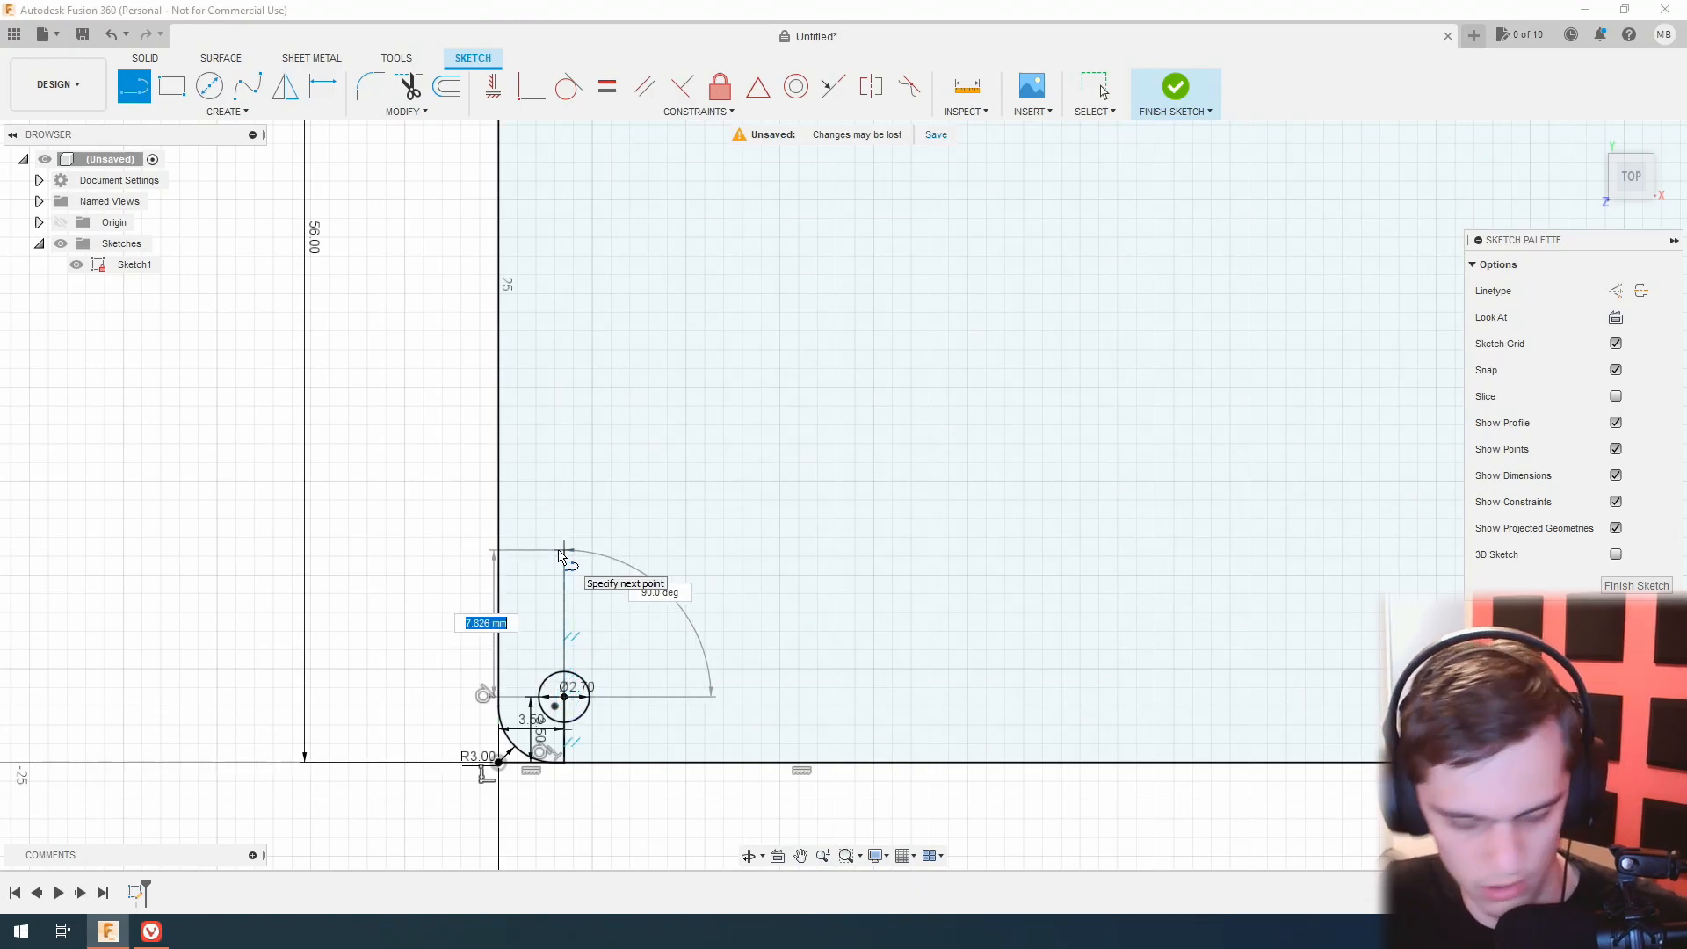
{"action": "type", "text": "49"}
{"action": "key", "text": "Return"}
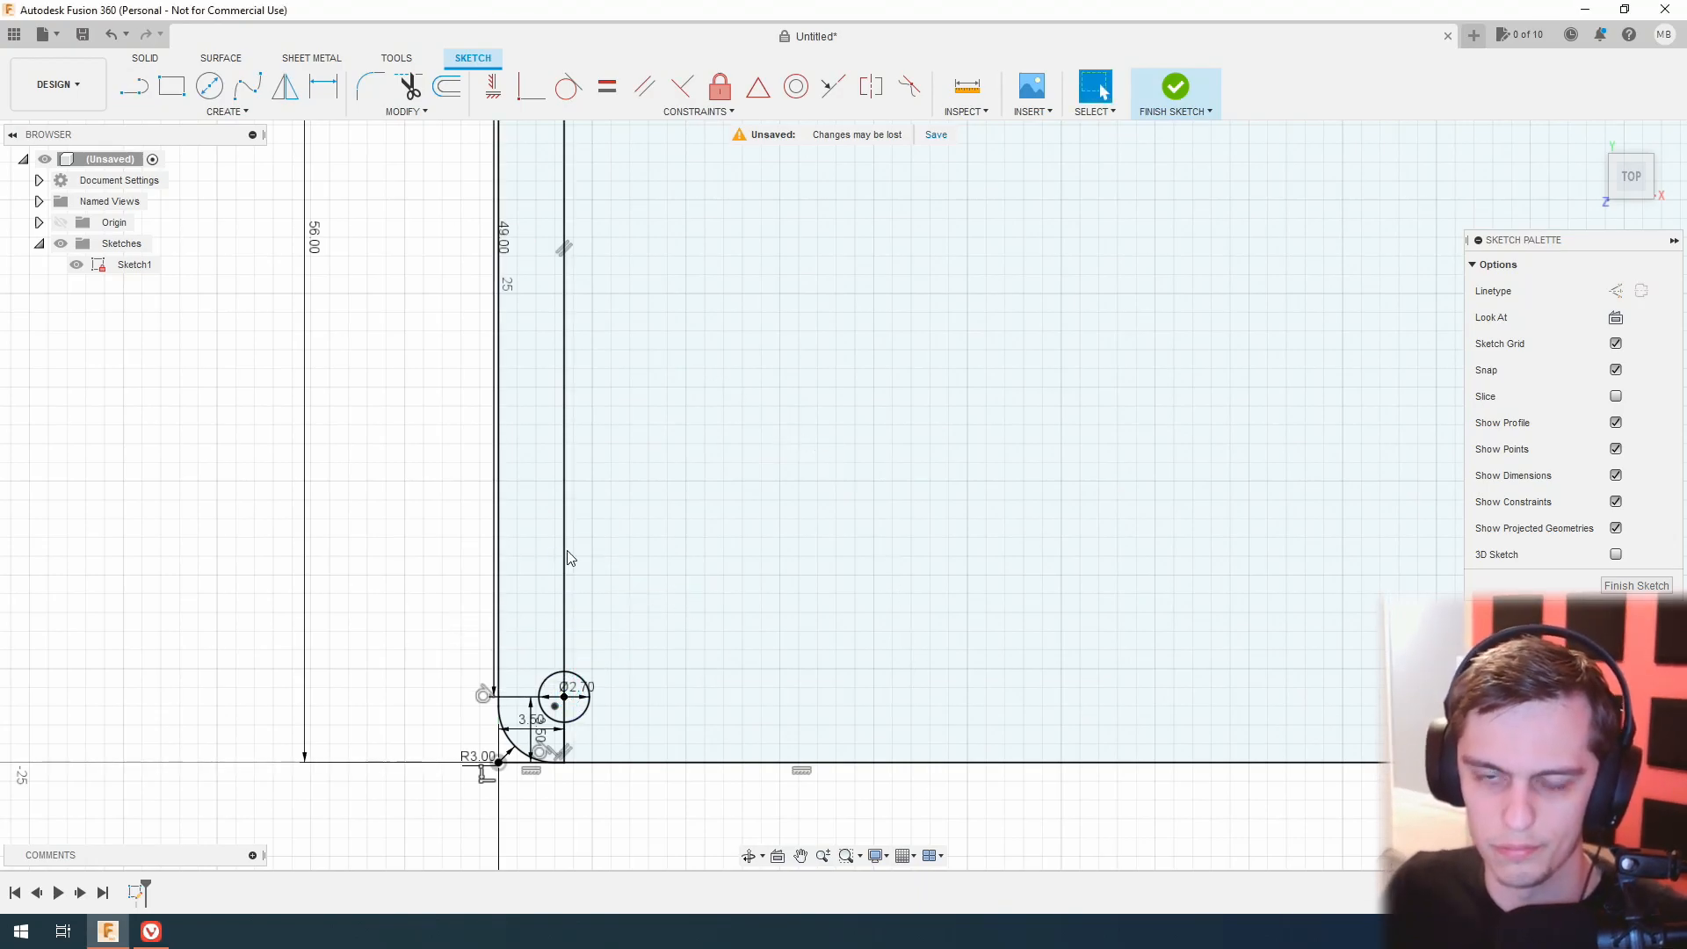
Draw a 2.7 mm diameter mounting-hole circle centred on the upper end of the 49 mm line.
{"action": "scroll", "coordinate": [622, 505], "scroll_direction": "down", "scroll_amount": 3}
{"action": "key", "text": "c"}
{"action": "left_click", "coordinate": [370, 381]}
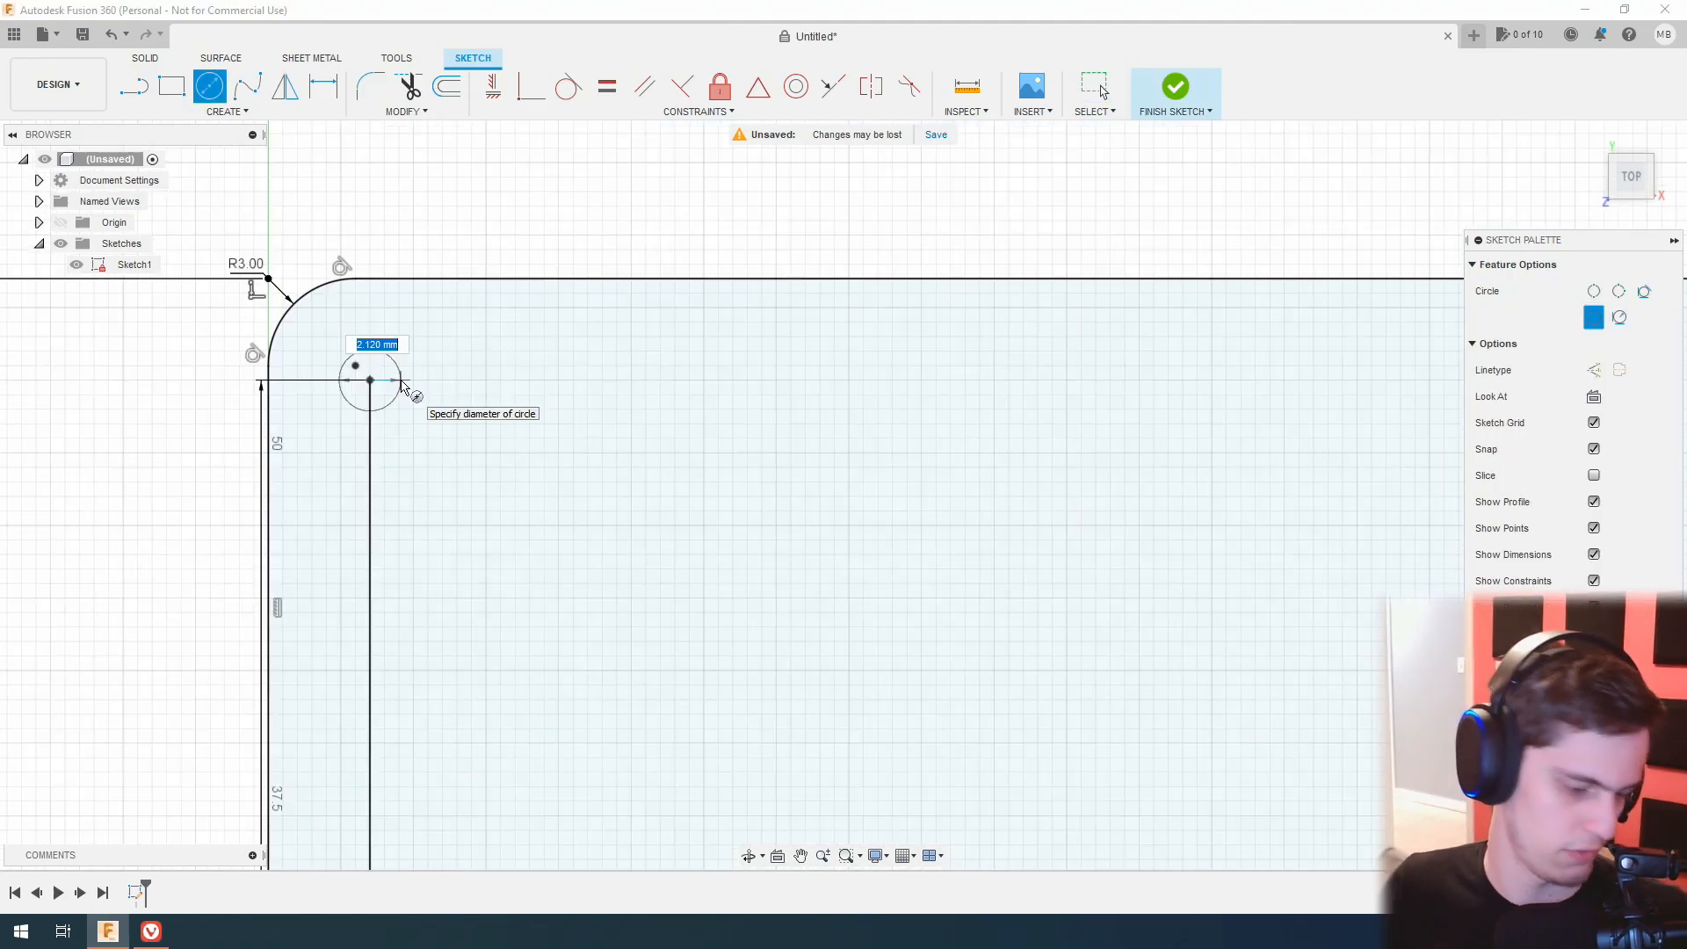
{"action": "type", "text": "2.7"}
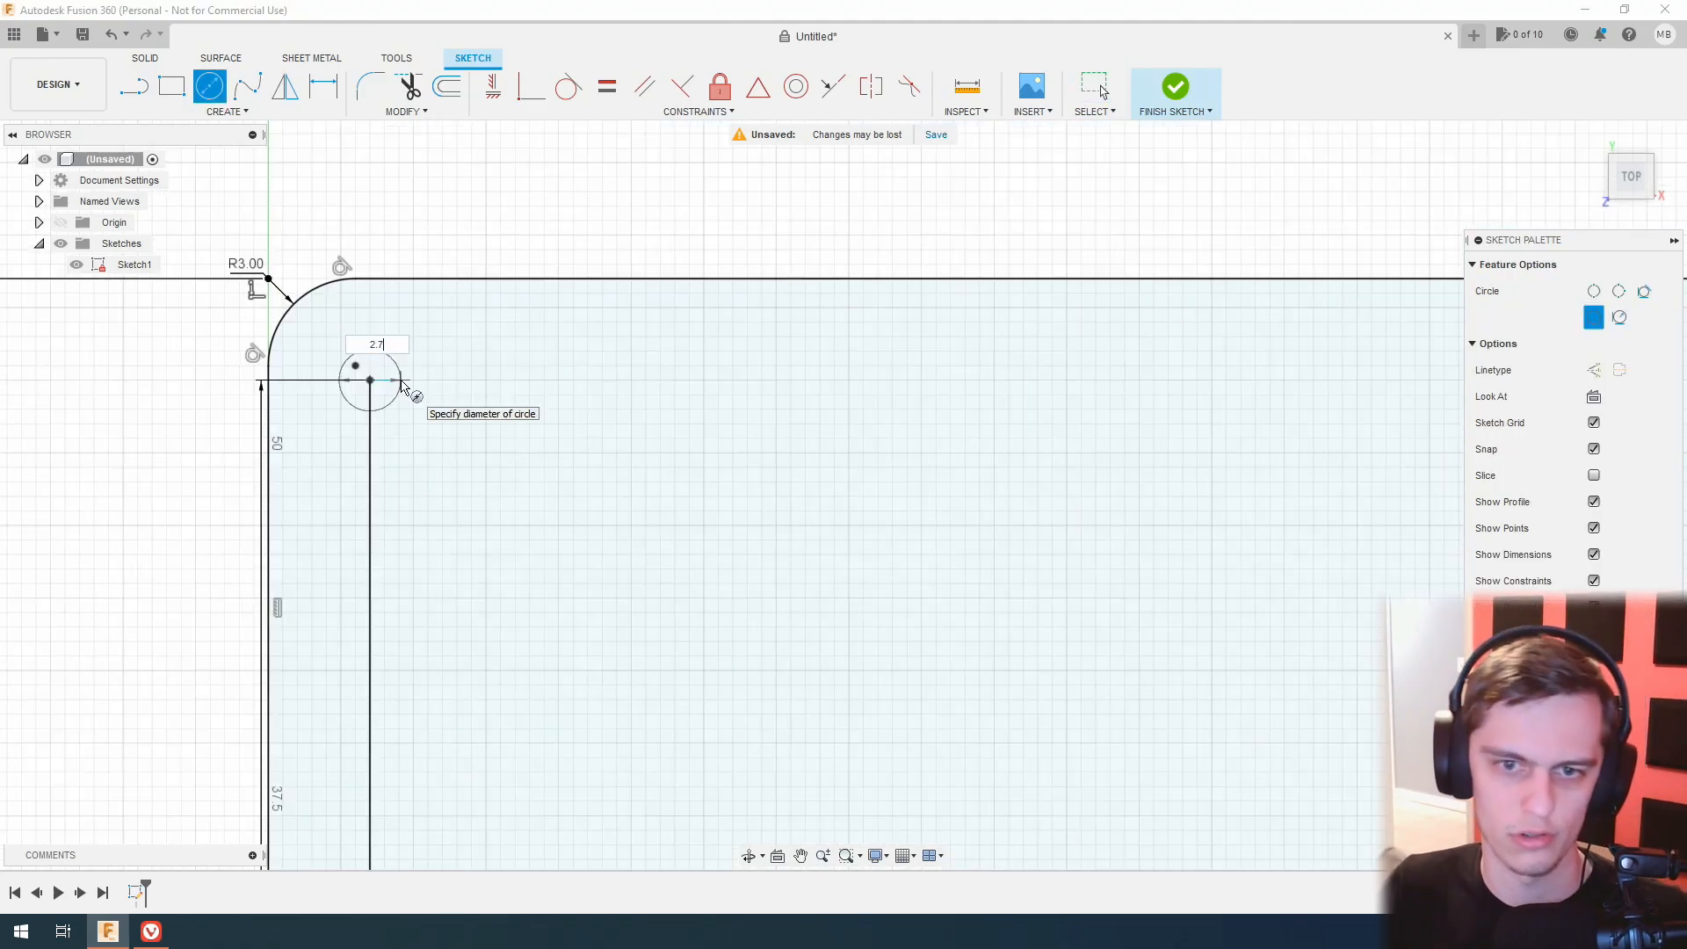
{"action": "key", "text": "Return"}
Draw a 58 mm horizontal line from the upper-left mounting hole's centre toward the board's right side.
{"action": "scroll", "coordinate": [535, 261], "scroll_direction": "down", "scroll_amount": 3}
{"action": "key", "text": "l"}
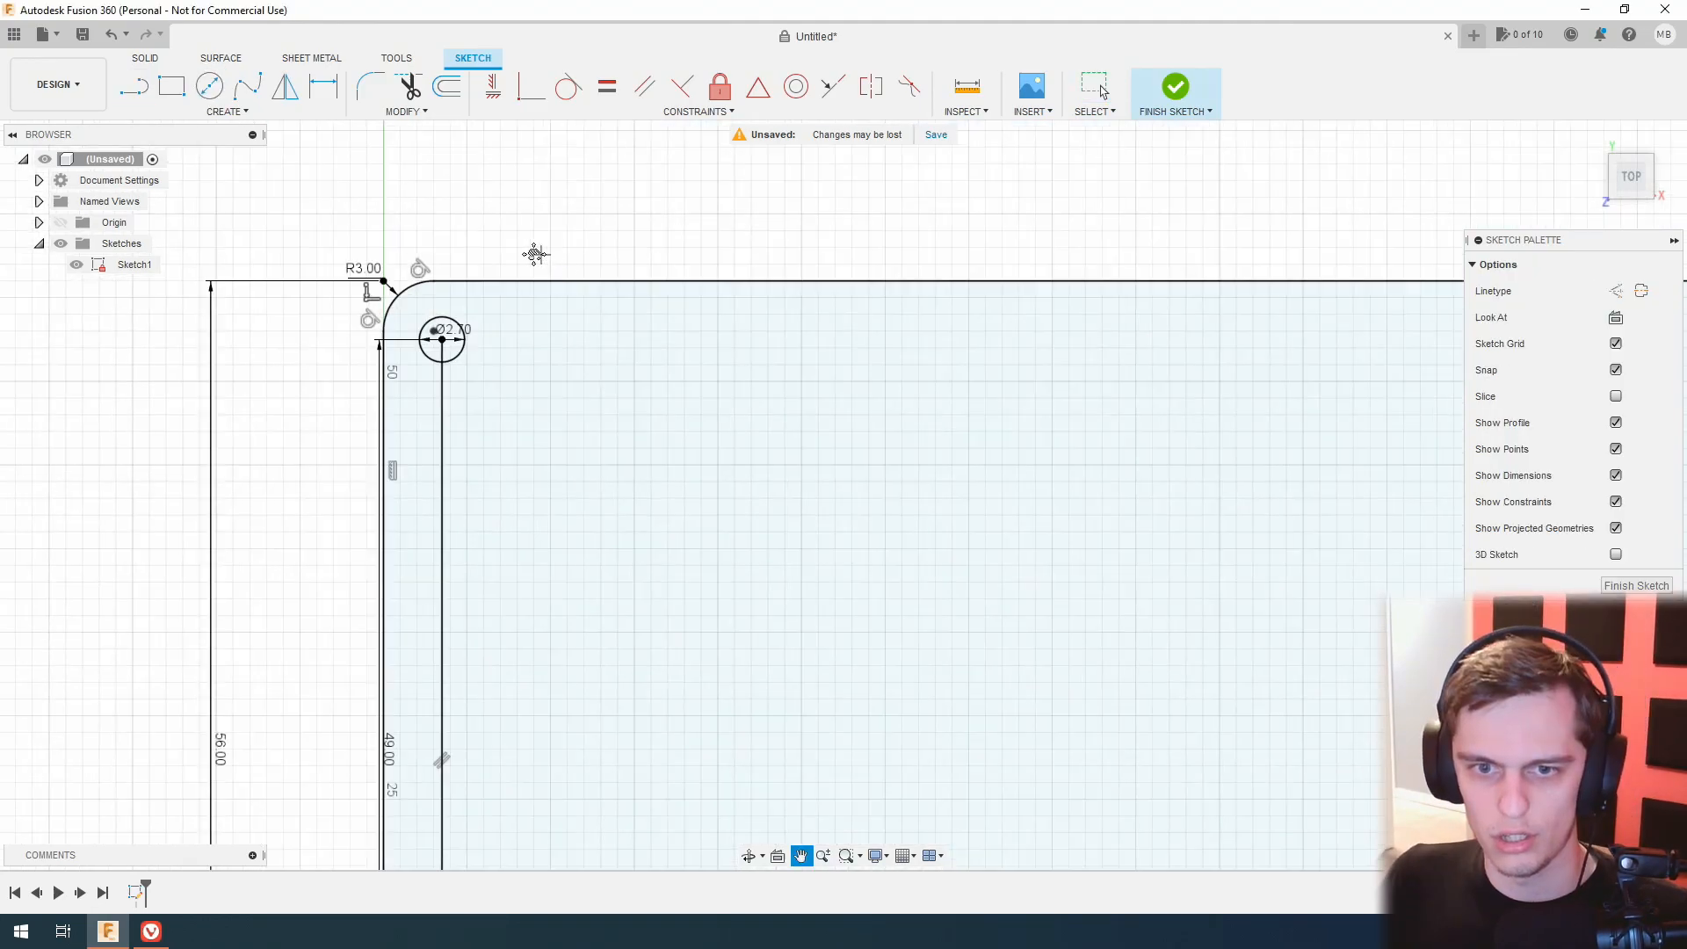
{"action": "middle_click_drag", "start_coordinate": [535, 255], "coordinate": [349, 229]}
{"action": "left_click", "coordinate": [253, 311]}
{"action": "type", "text": "58"}
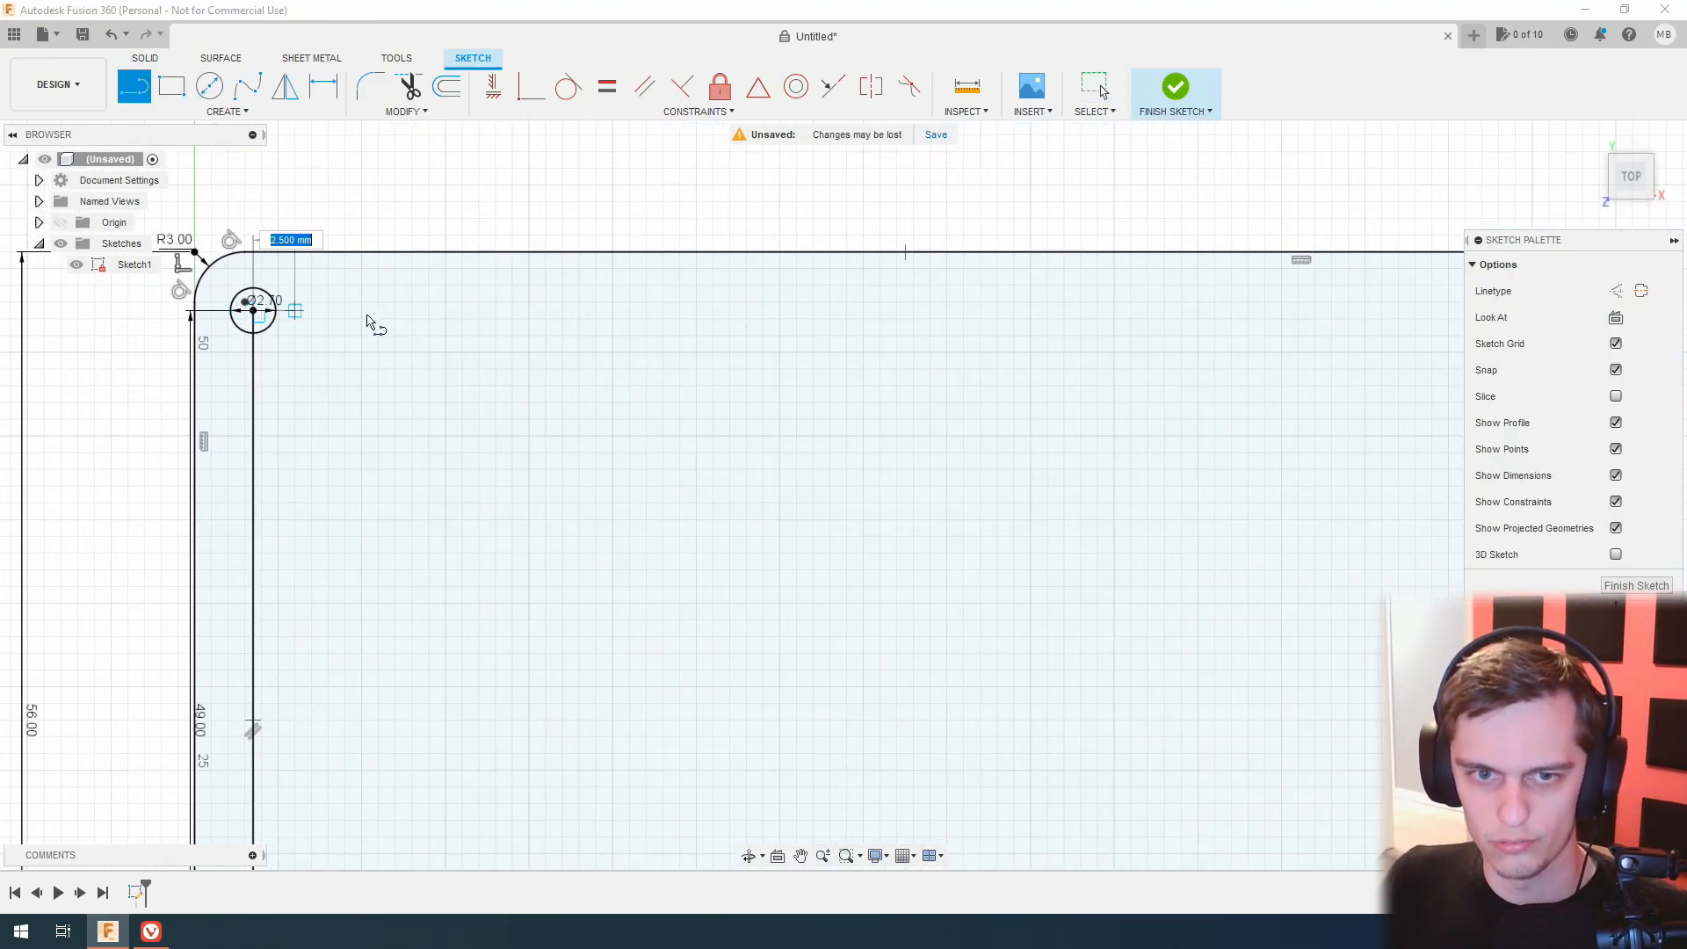
{"action": "key", "text": "Return"}
{"action": "key", "text": "Escape"}
Draw a short vertical line downward from the right end of the 58 mm horizontal line.
{"action": "scroll", "coordinate": [545, 211], "scroll_direction": "up", "scroll_amount": 2}
{"action": "scroll", "coordinate": [546, 214], "scroll_direction": "down", "scroll_amount": 5}
{"action": "scroll", "coordinate": [548, 216], "scroll_direction": "down", "scroll_amount": 1}
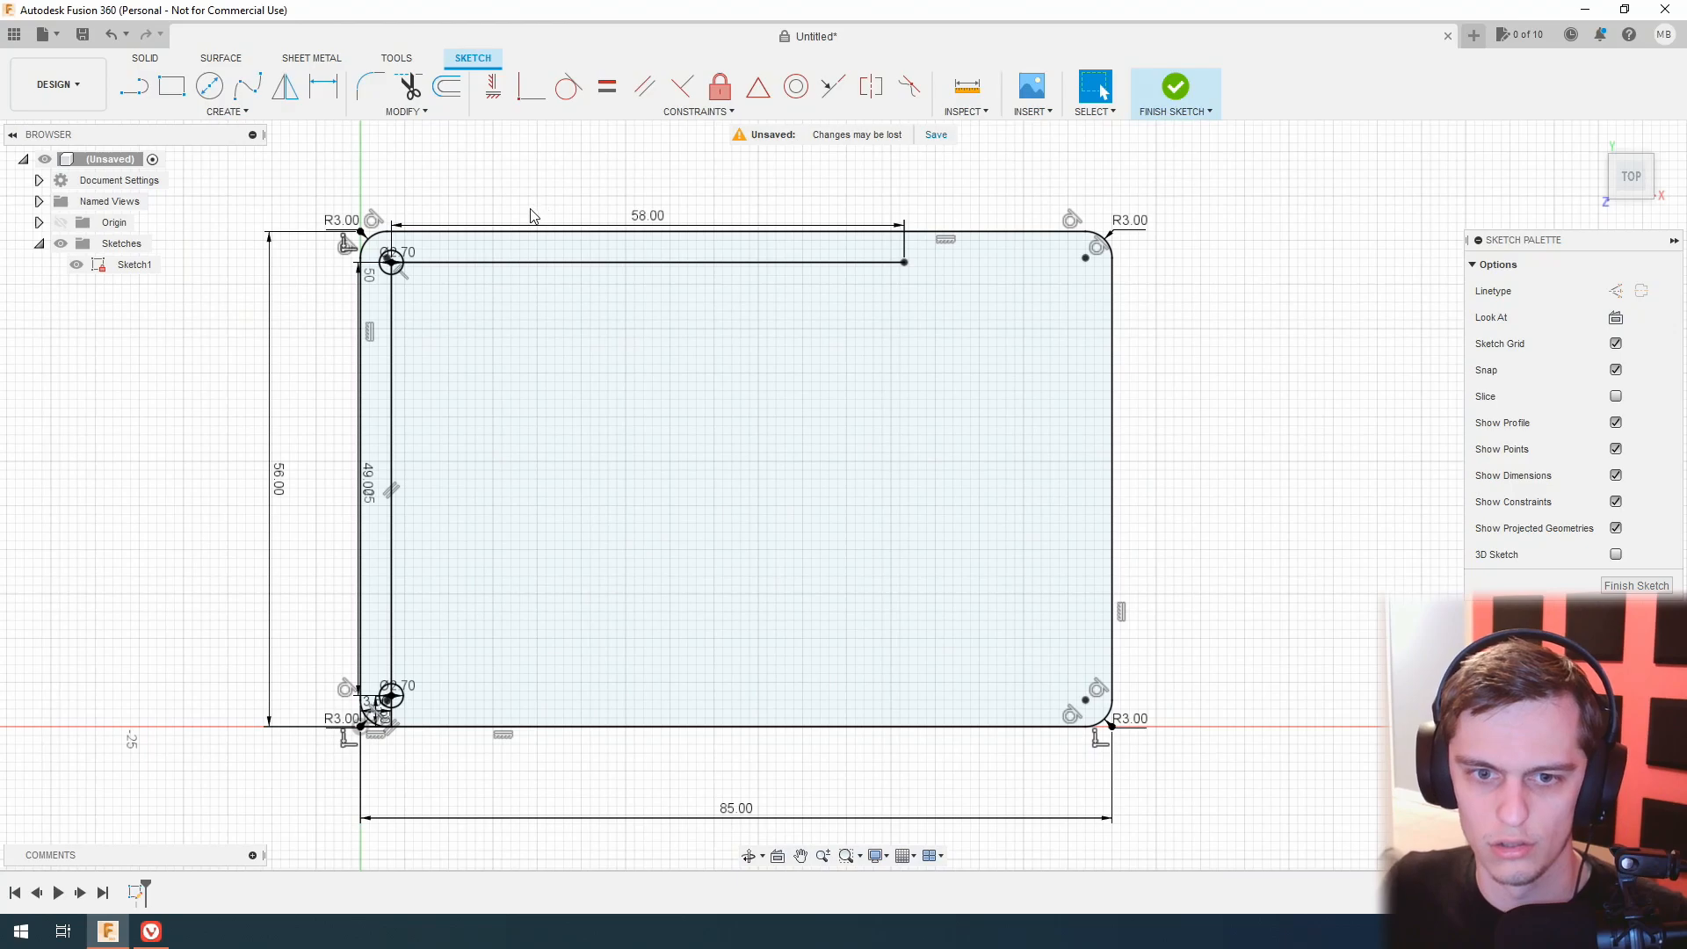
{"action": "scroll", "coordinate": [536, 216], "scroll_direction": "up", "scroll_amount": 2}
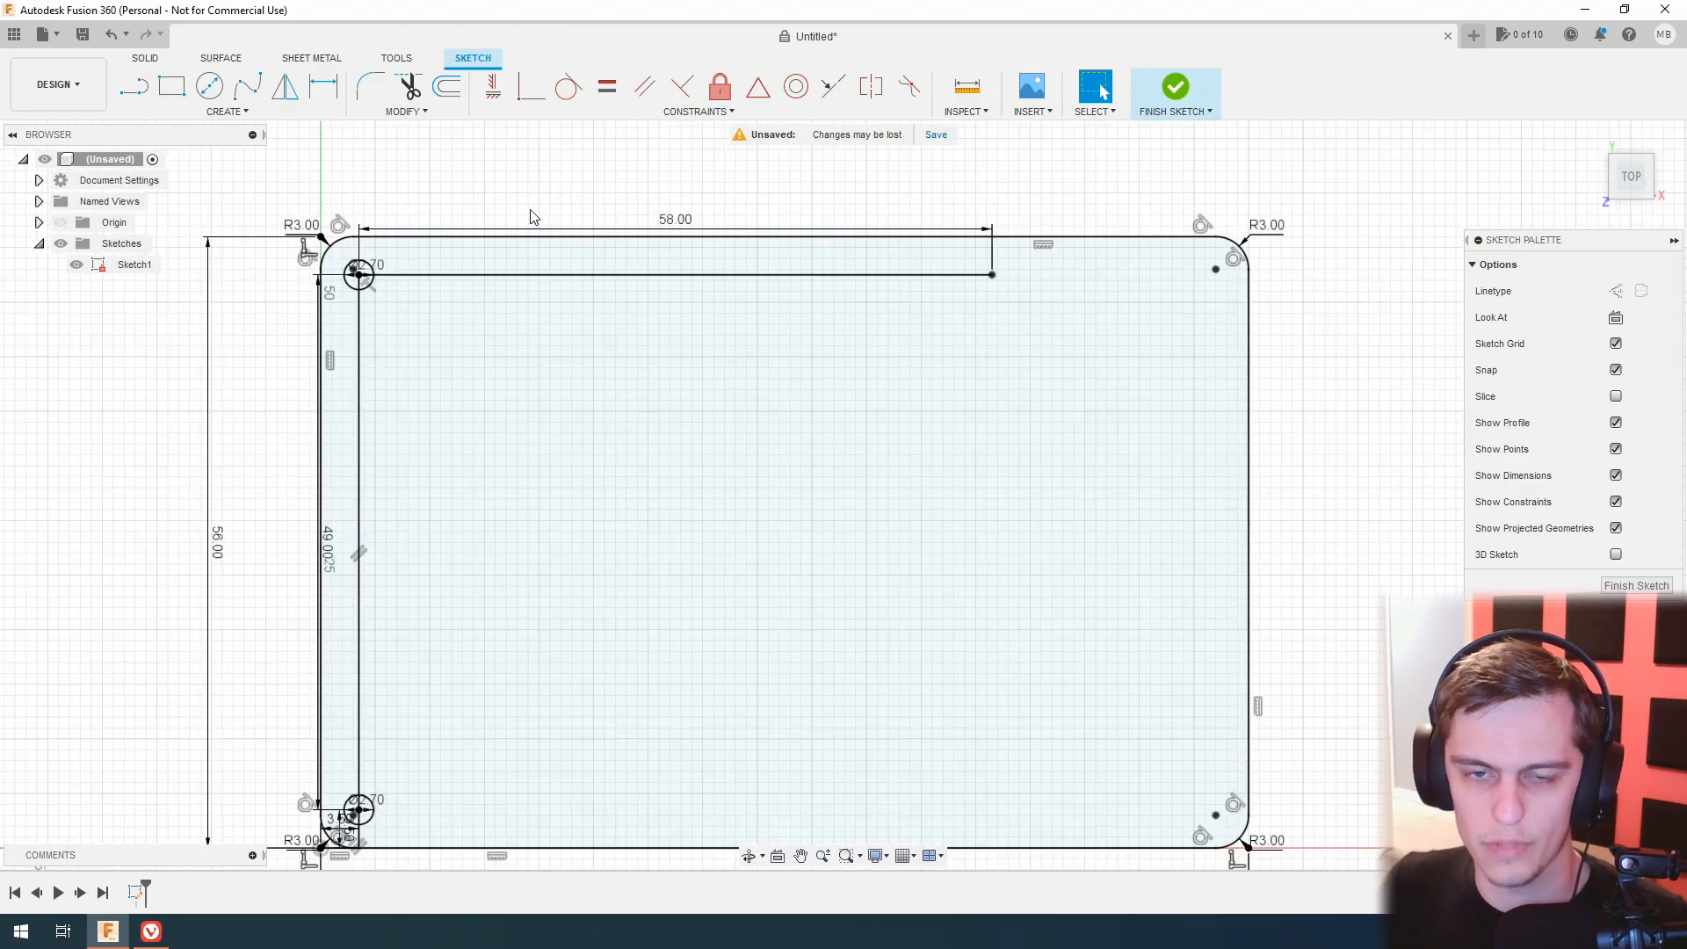
{"action": "left_click", "coordinate": [134, 85]}
{"action": "left_click", "coordinate": [991, 275]}
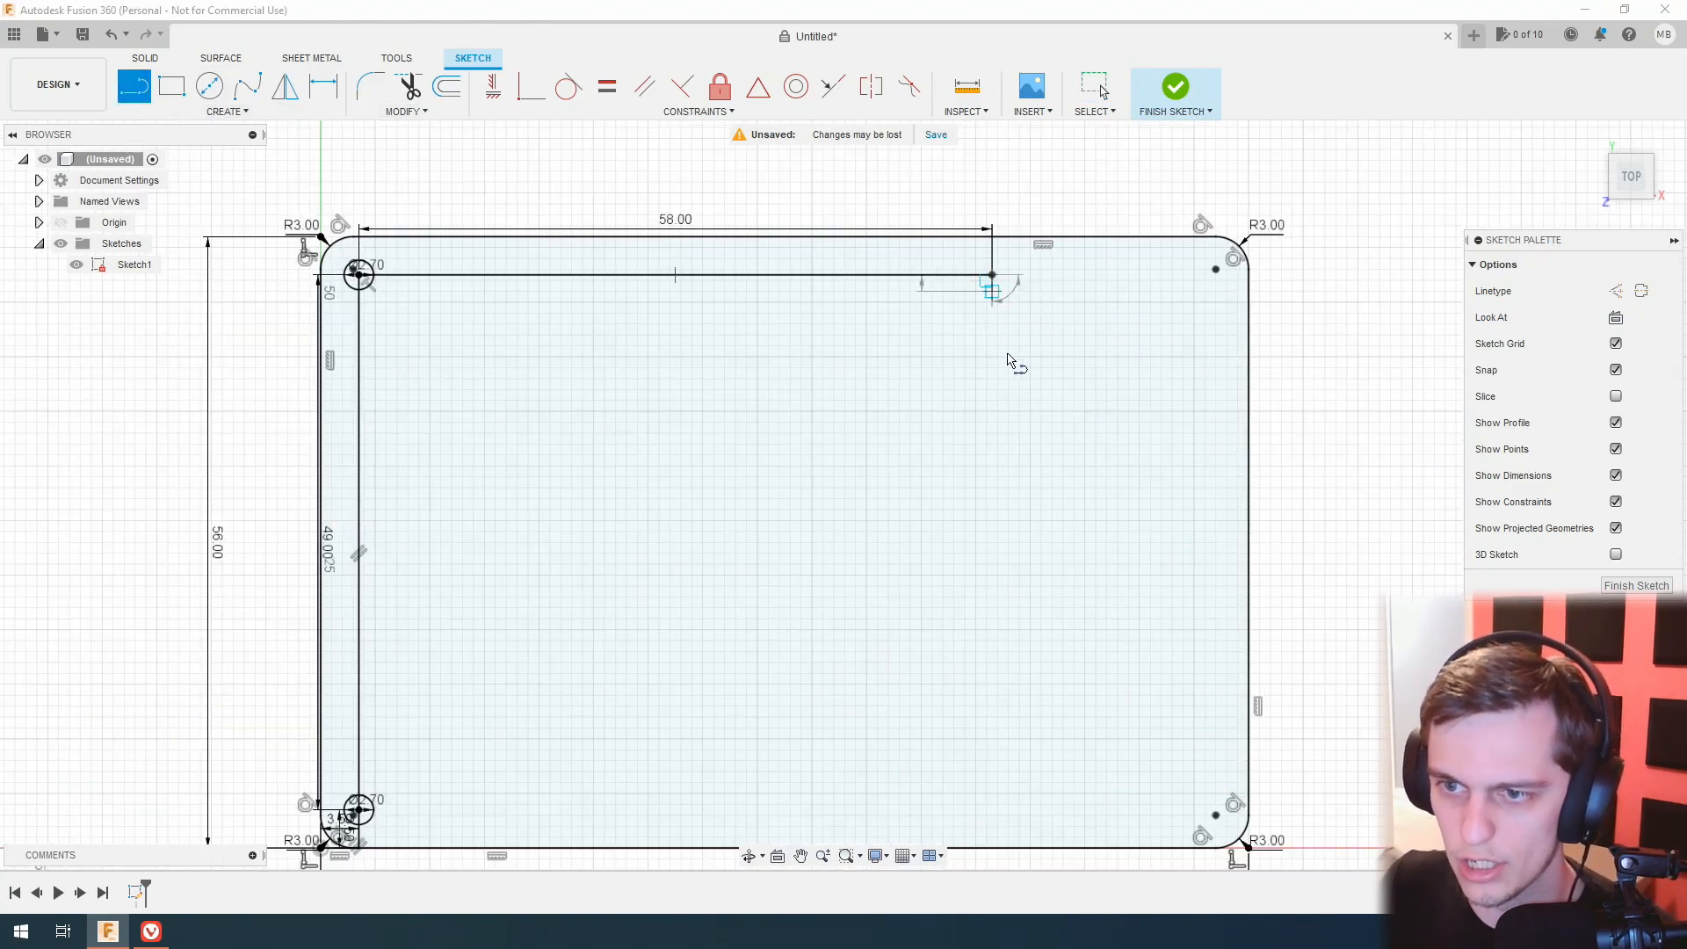
{"action": "left_click", "coordinate": [992, 443]}
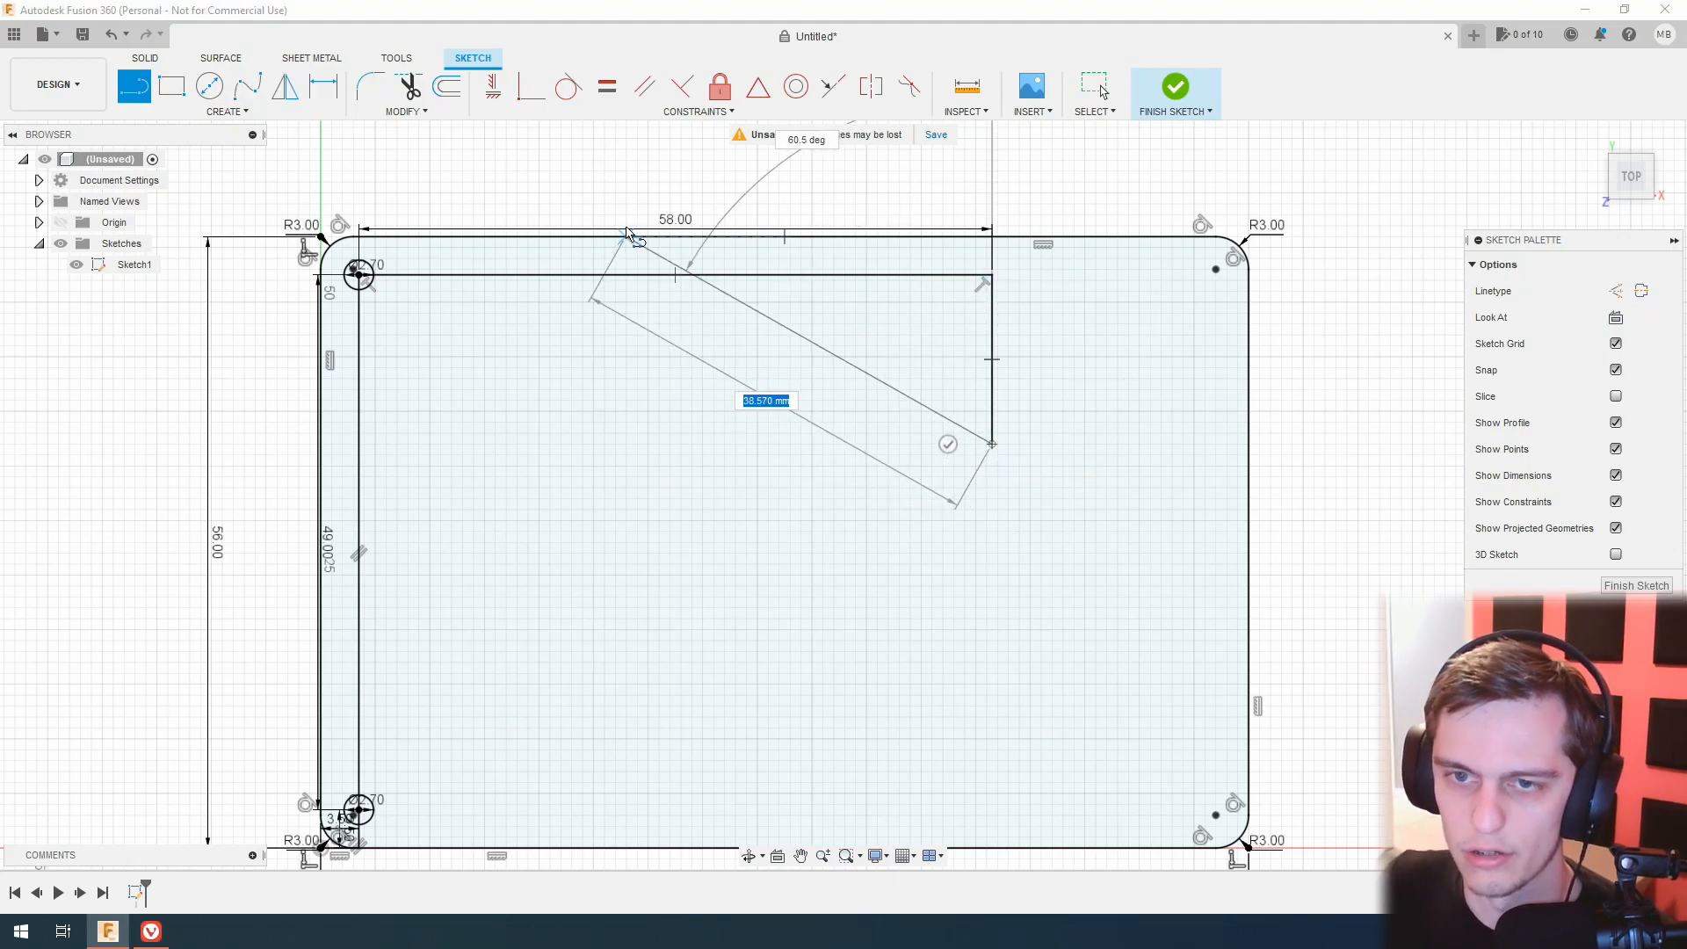
{"action": "right_click", "coordinate": [593, 192]}
{"action": "key", "text": "Escape"}
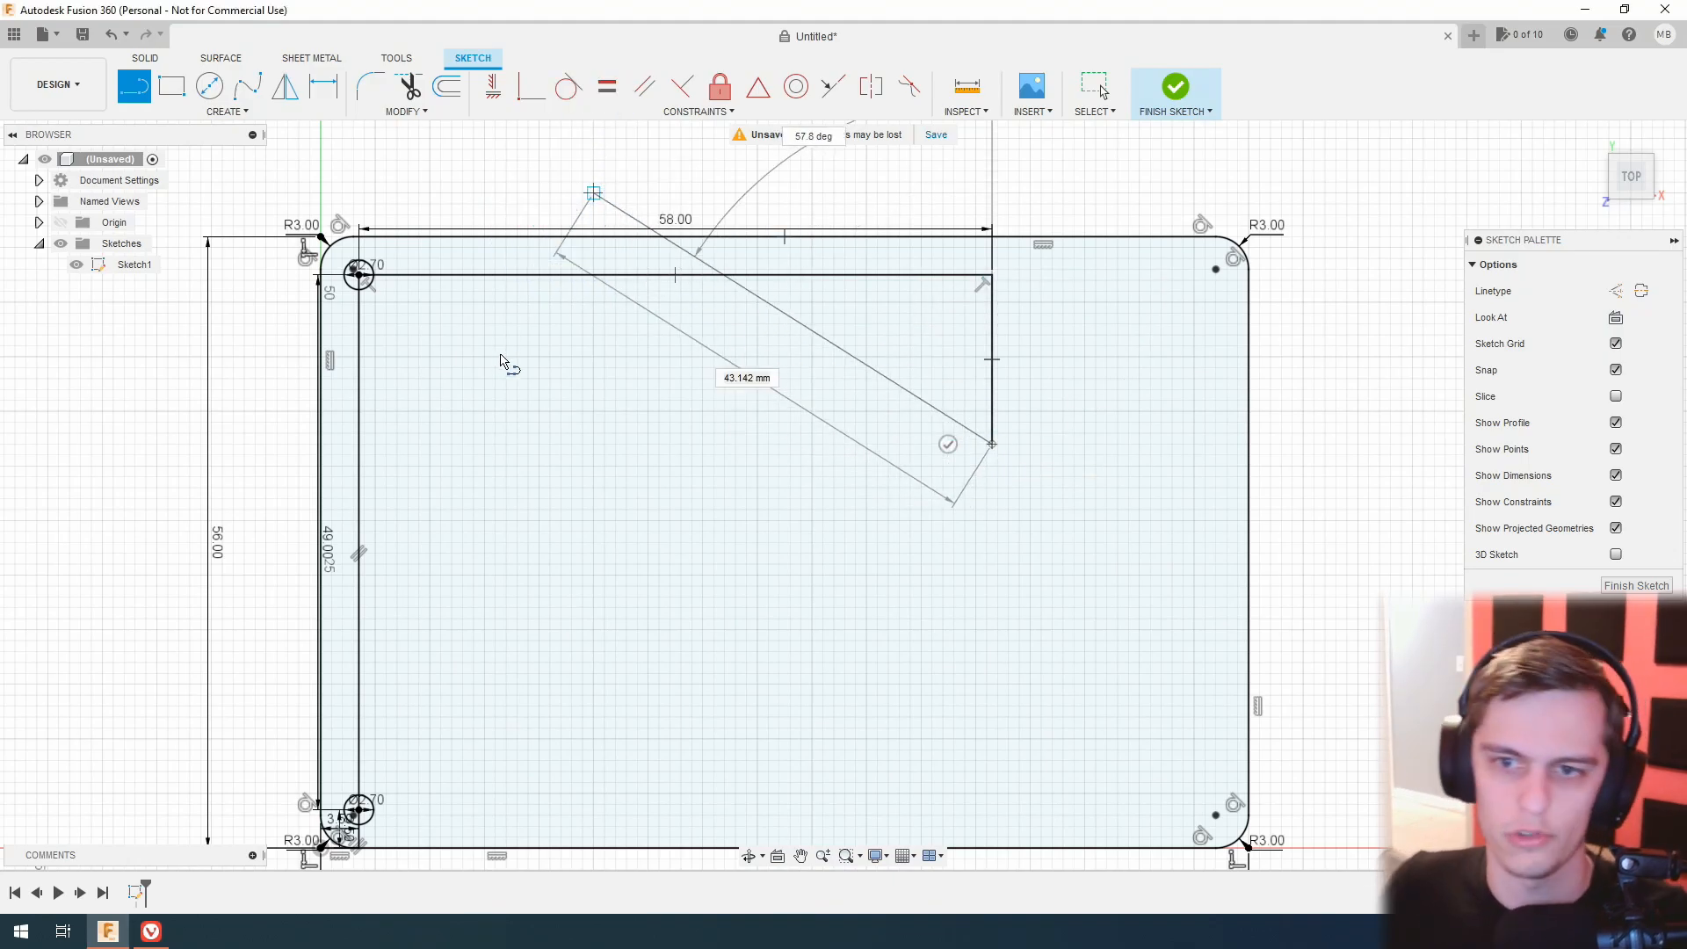
{"action": "key", "text": "Escape"}
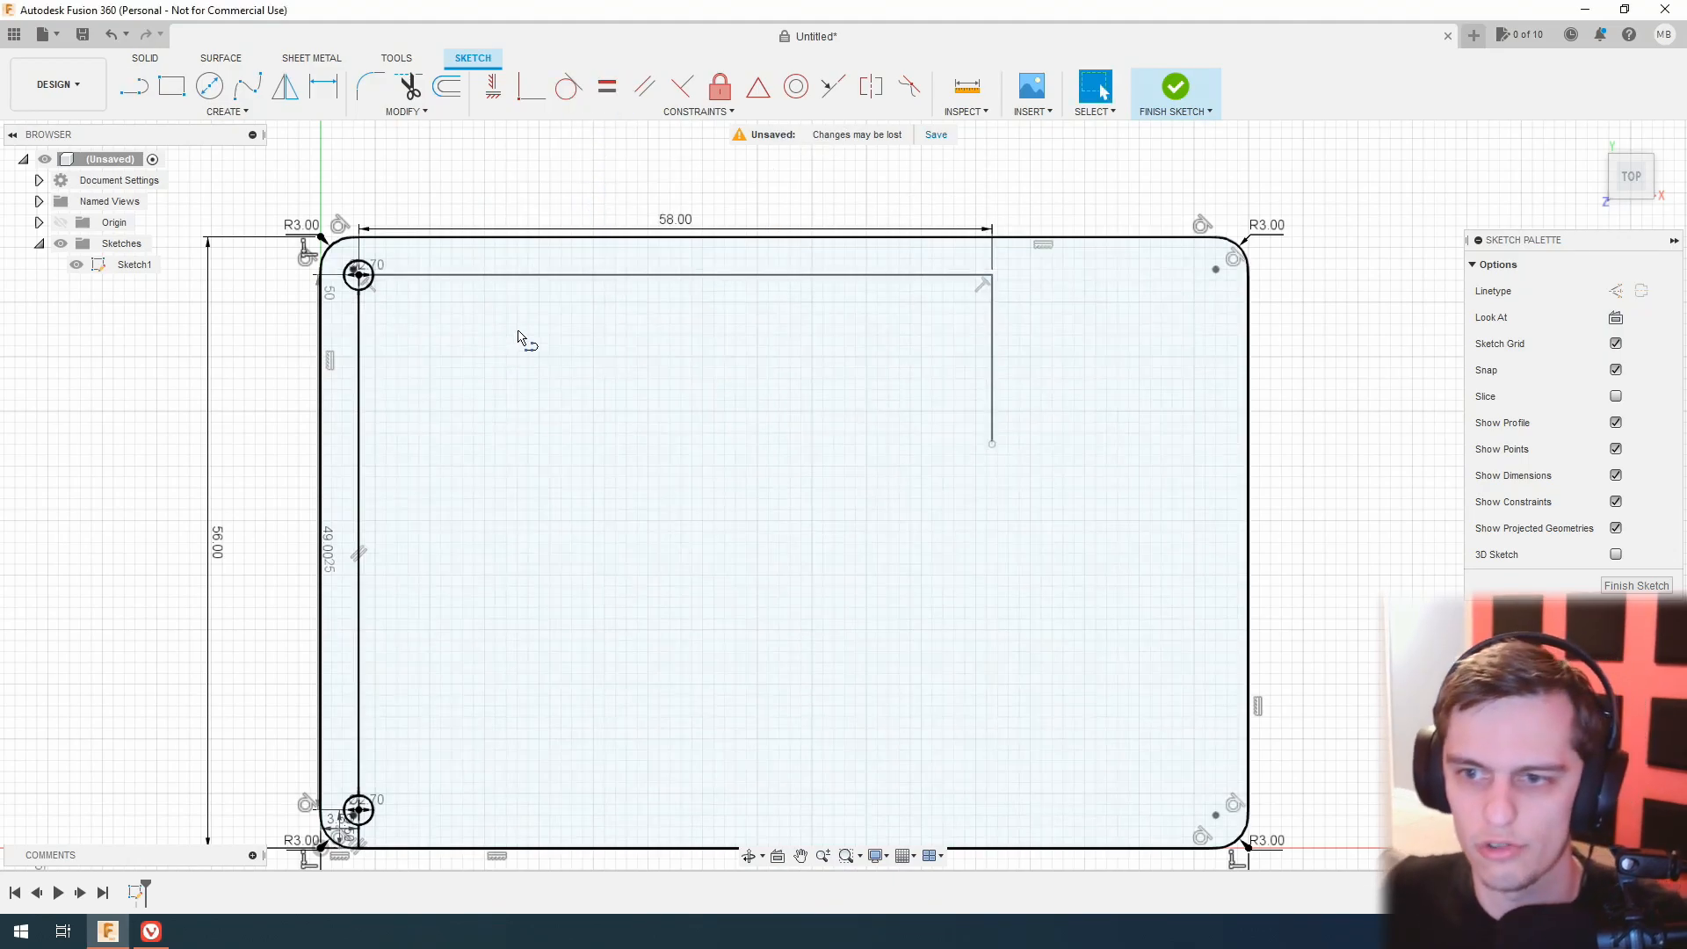
Apply an Equal constraint between the short right-hand vertical line and the 49 mm line joining the left mounting holes.
{"action": "left_click", "coordinate": [606, 88]}
{"action": "left_click", "coordinate": [992, 377]}
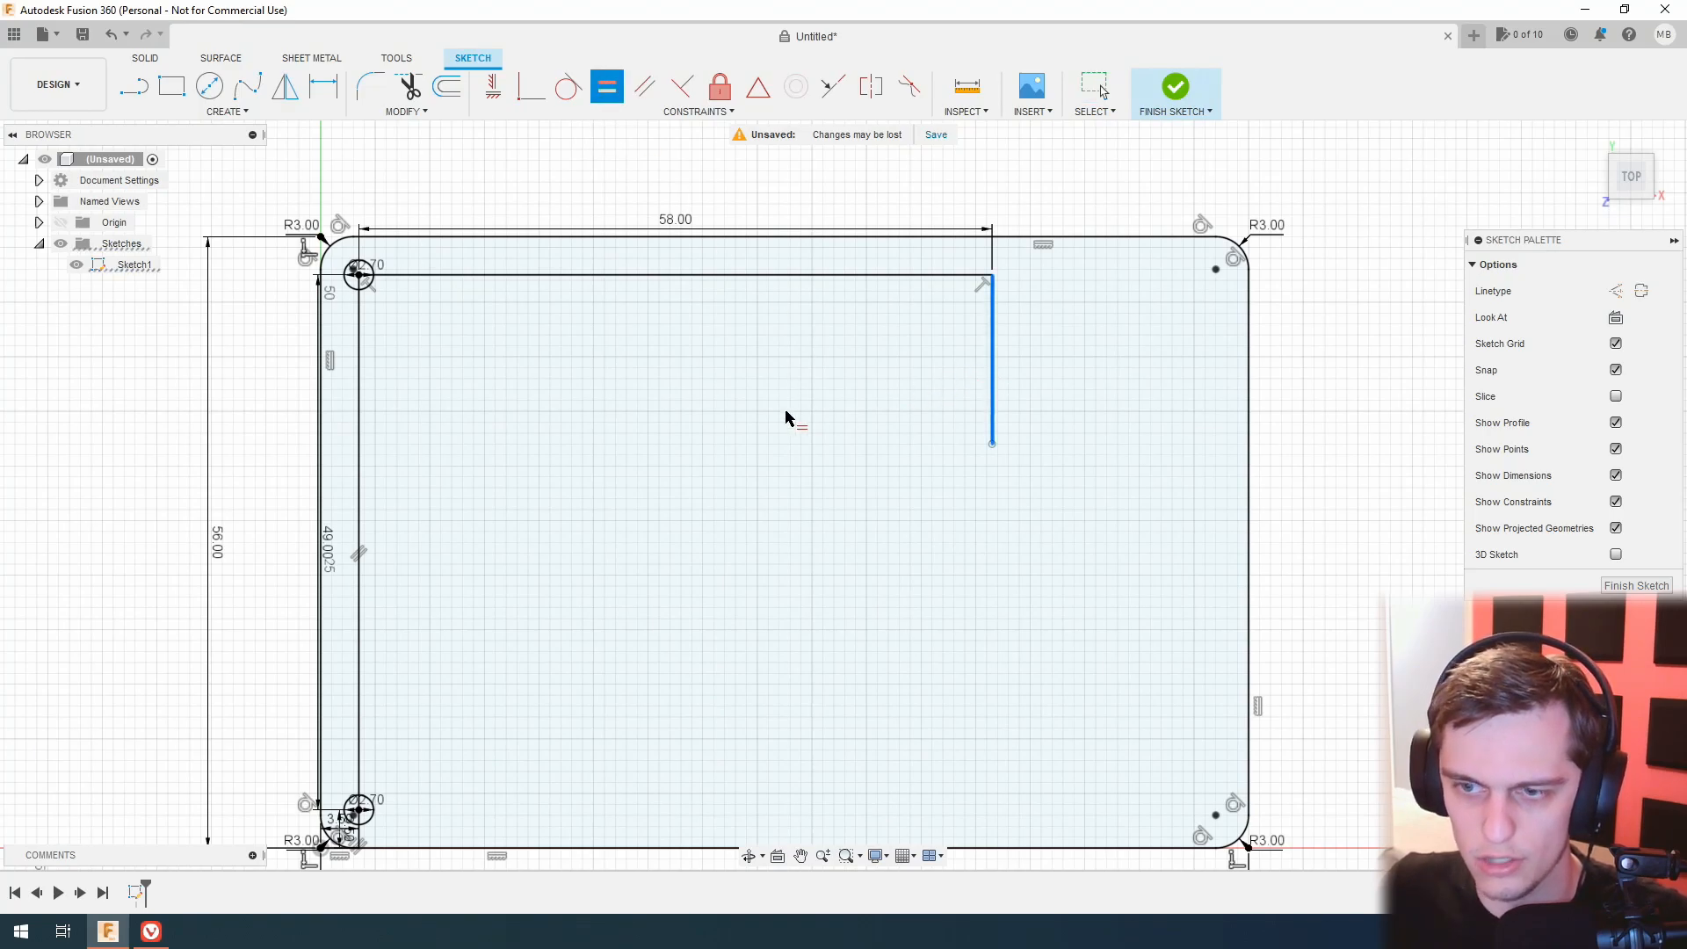
{"action": "left_click", "coordinate": [360, 514]}
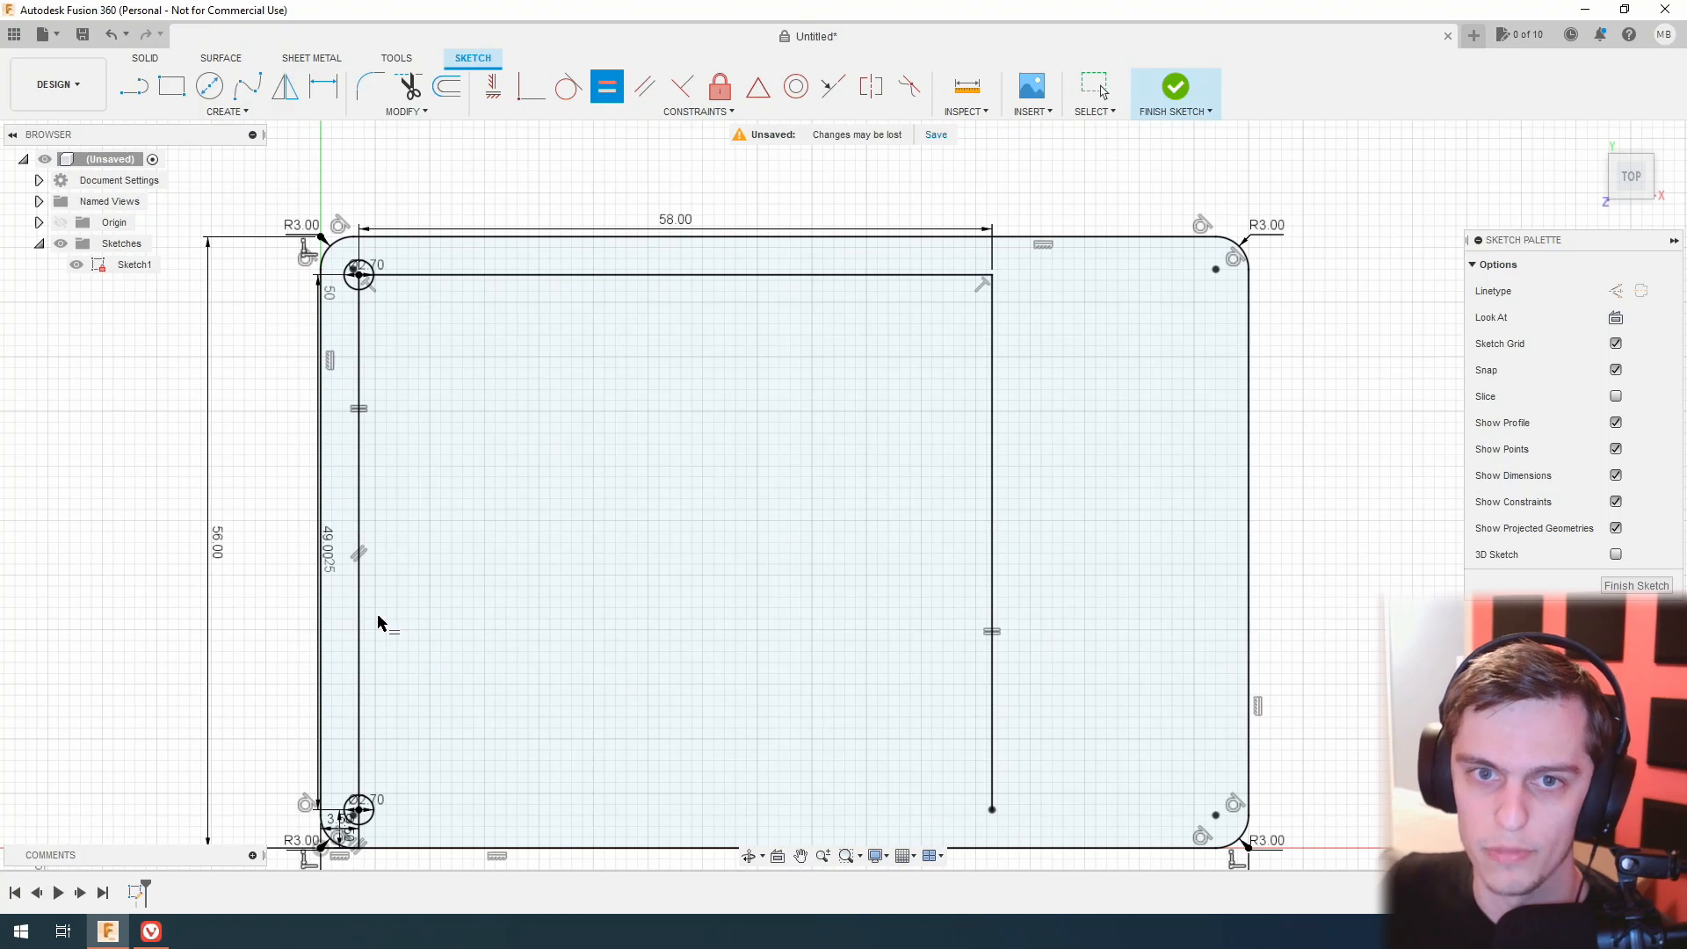
Draw 2.7 mm diameter mounting-hole circles centred on both ends of the right-hand vertical line.
{"action": "left_click", "coordinate": [210, 86]}
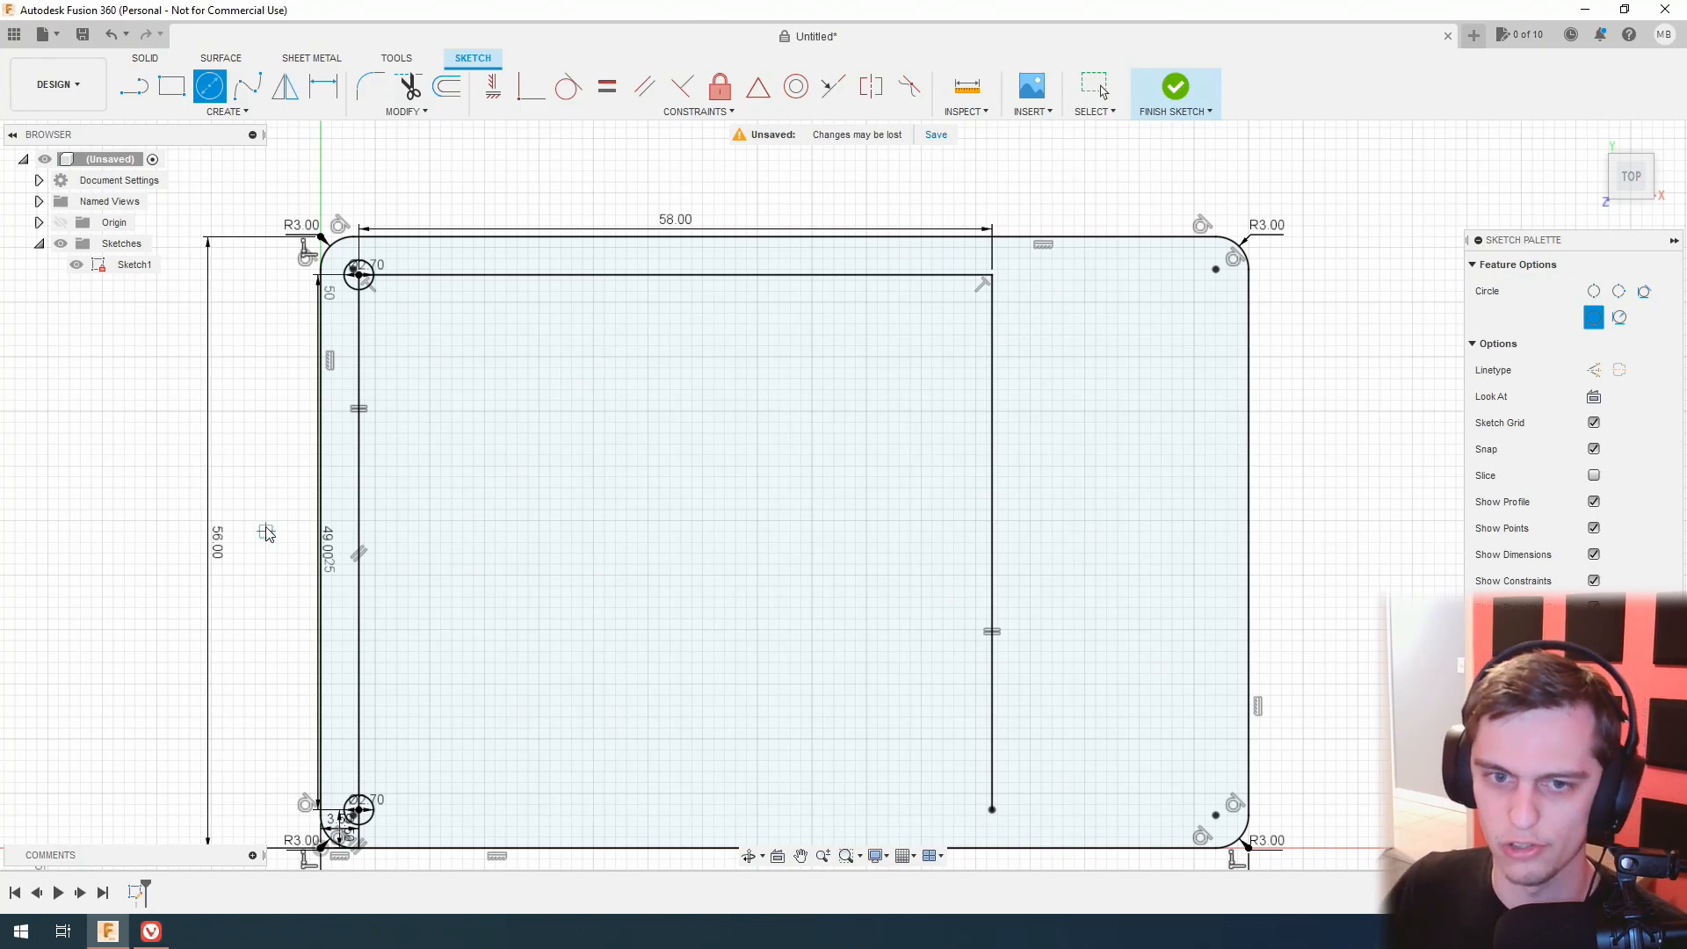
{"action": "scroll", "coordinate": [1002, 773], "scroll_direction": "up", "scroll_amount": 5}
{"action": "scroll", "coordinate": [1008, 769], "scroll_direction": "down", "scroll_amount": 6}
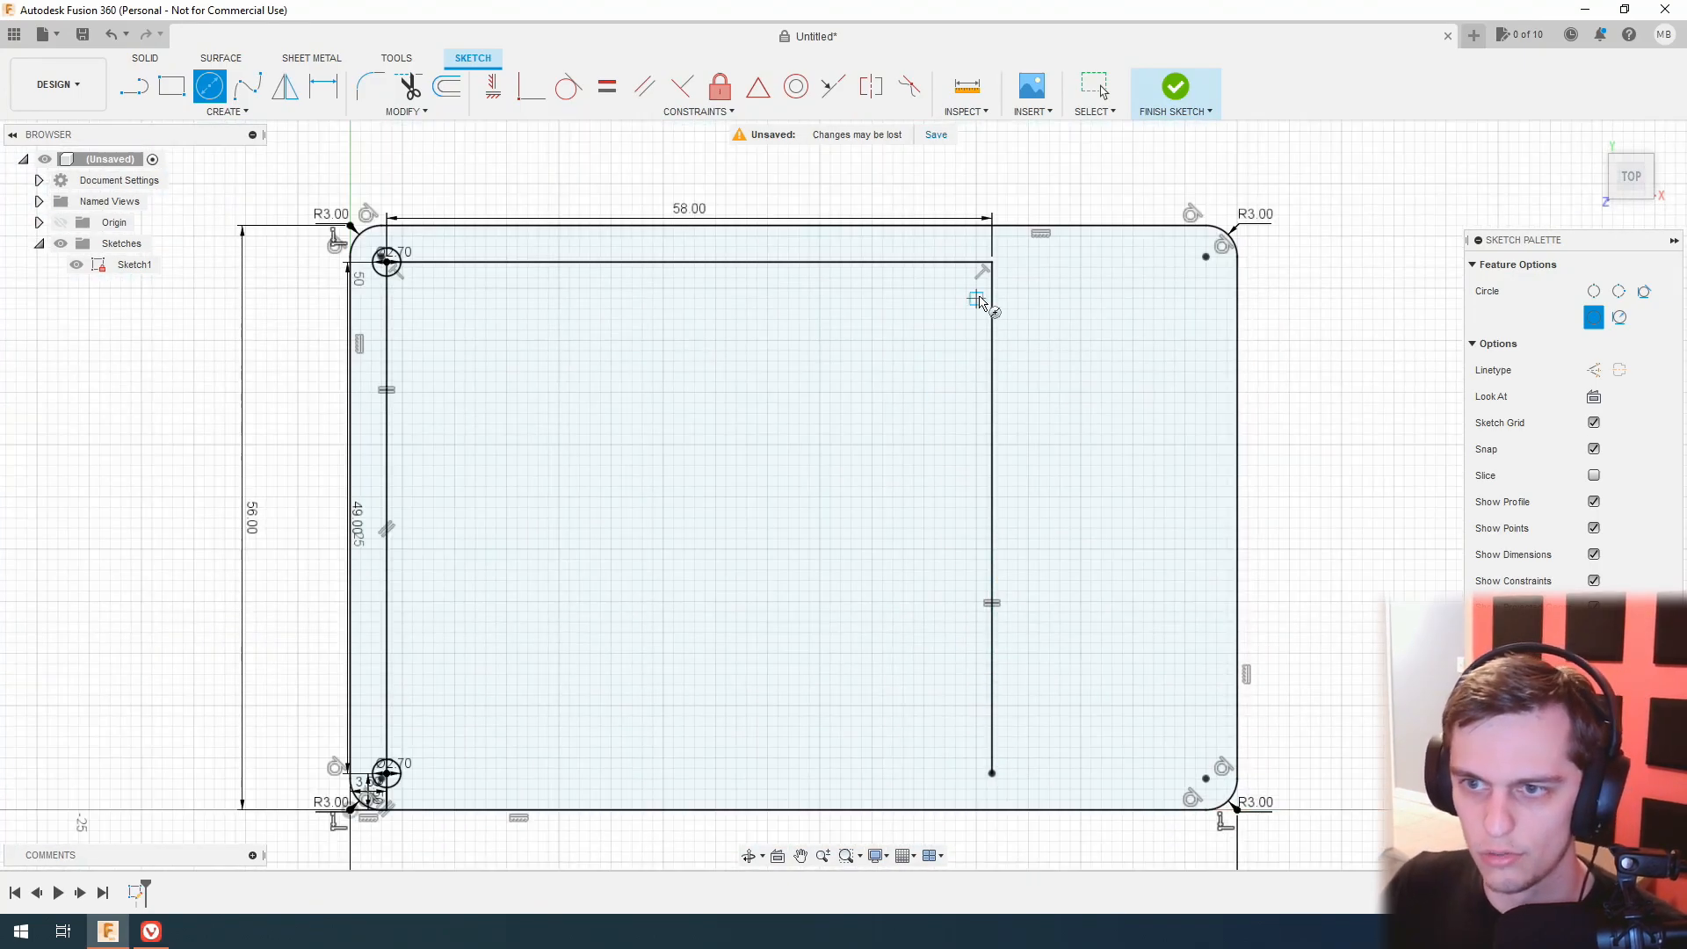
{"action": "scroll", "coordinate": [980, 295], "scroll_direction": "up", "scroll_amount": 2}
{"action": "left_click", "coordinate": [994, 255]}
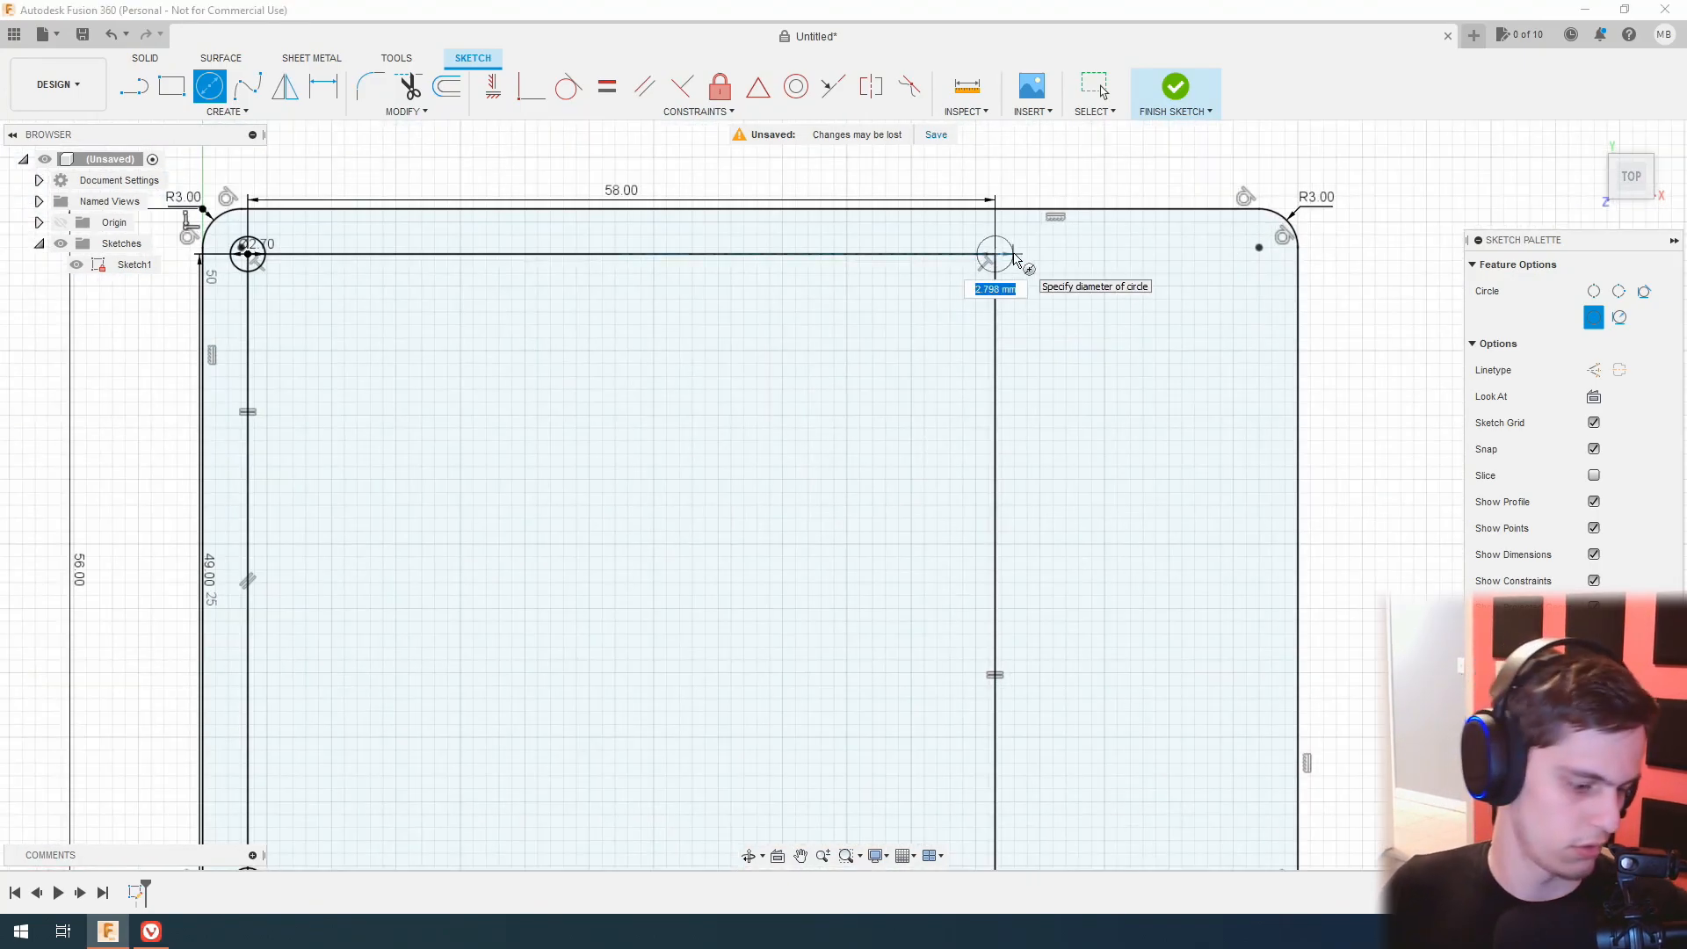
{"action": "scroll", "coordinate": [1010, 255], "scroll_direction": "up", "scroll_amount": 3}
{"action": "type", "text": "2"}
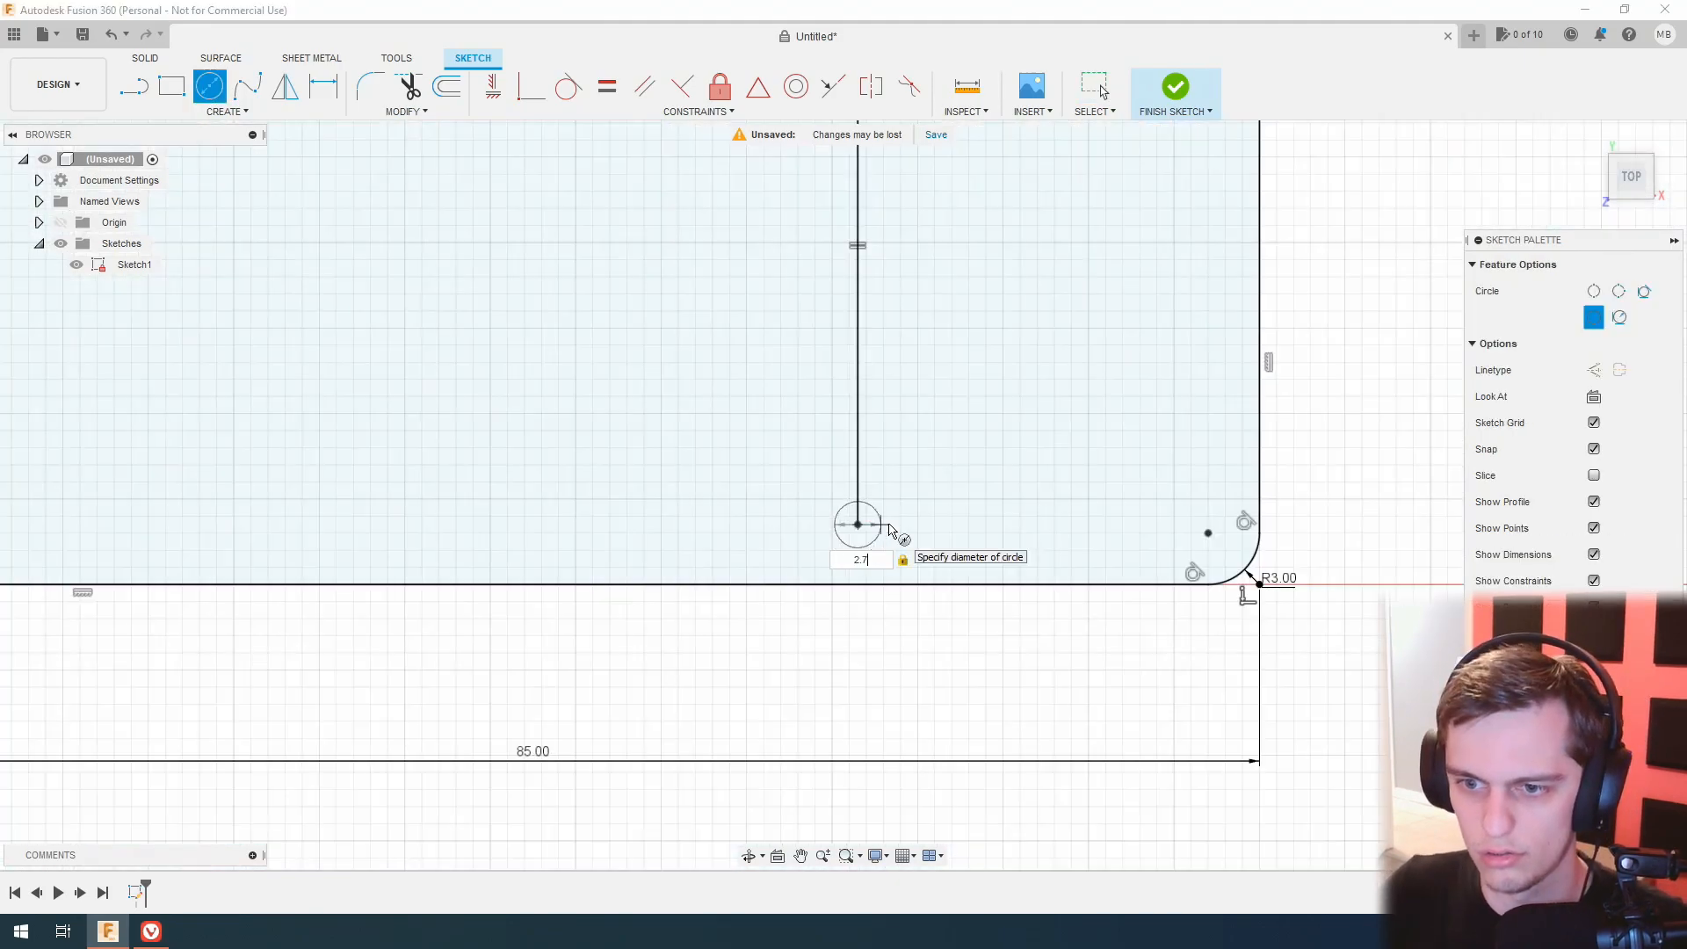
{"action": "key", "text": "Return"}
{"action": "key", "text": "Escape"}
{"action": "scroll", "coordinate": [641, 331], "scroll_direction": "down", "scroll_amount": 5}
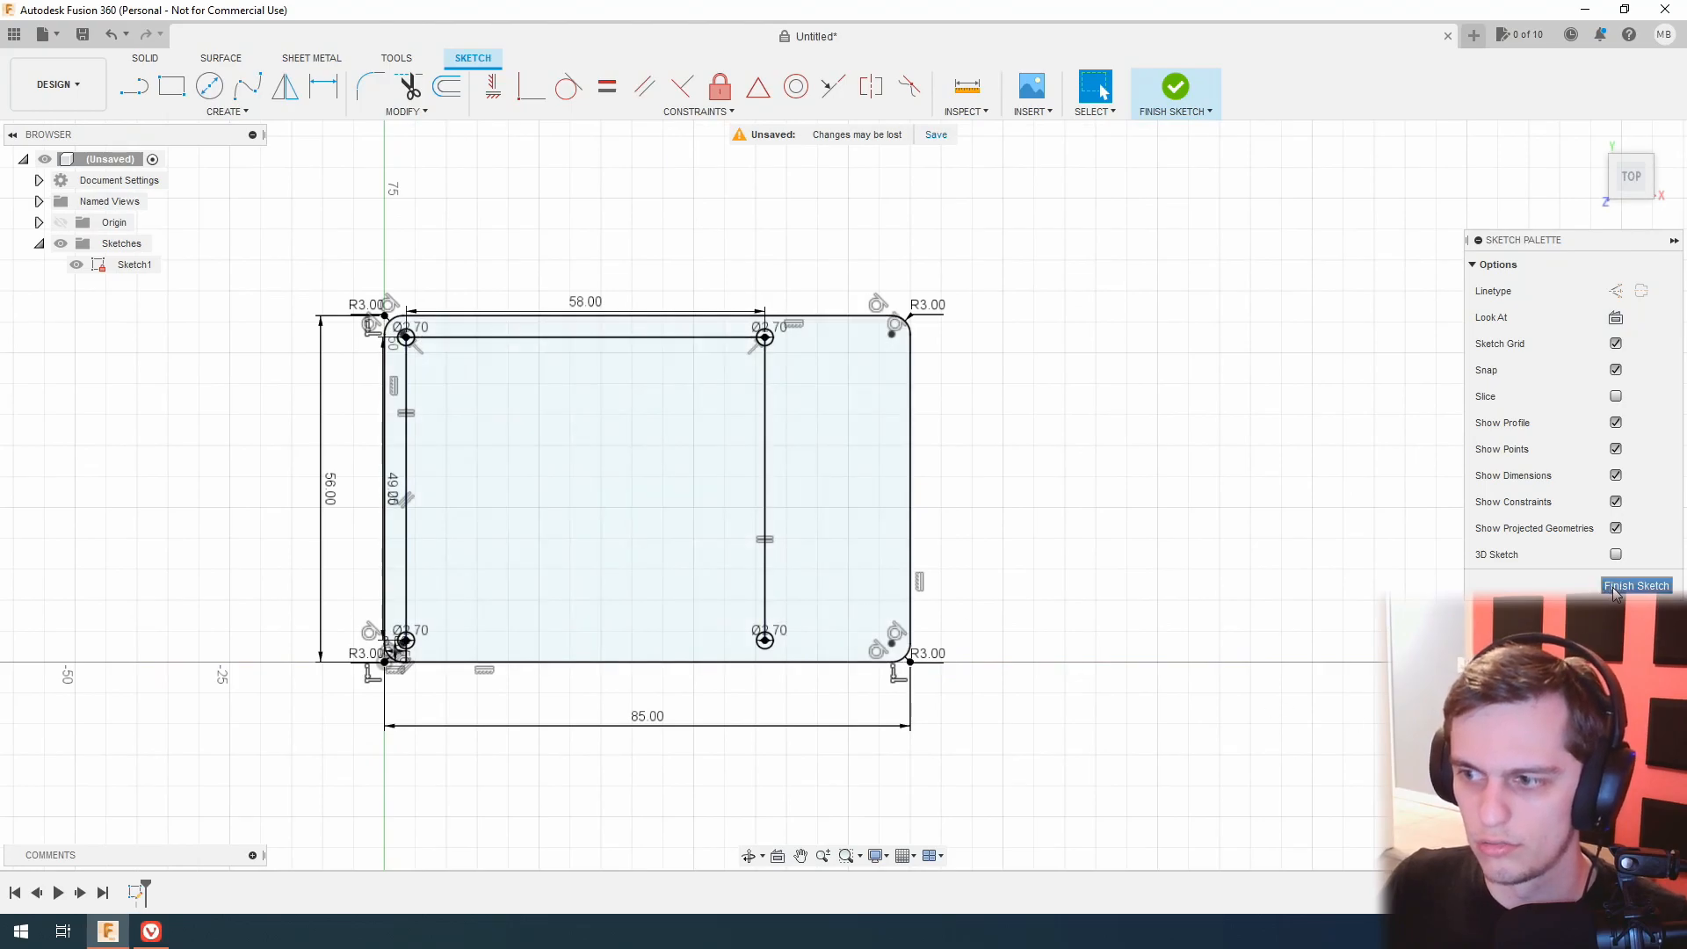
Finish the board sketch and save the design as "RPi Custom Case" in the Default Project.
{"action": "left_click", "coordinate": [1635, 585]}
{"action": "left_click", "coordinate": [1637, 182]}
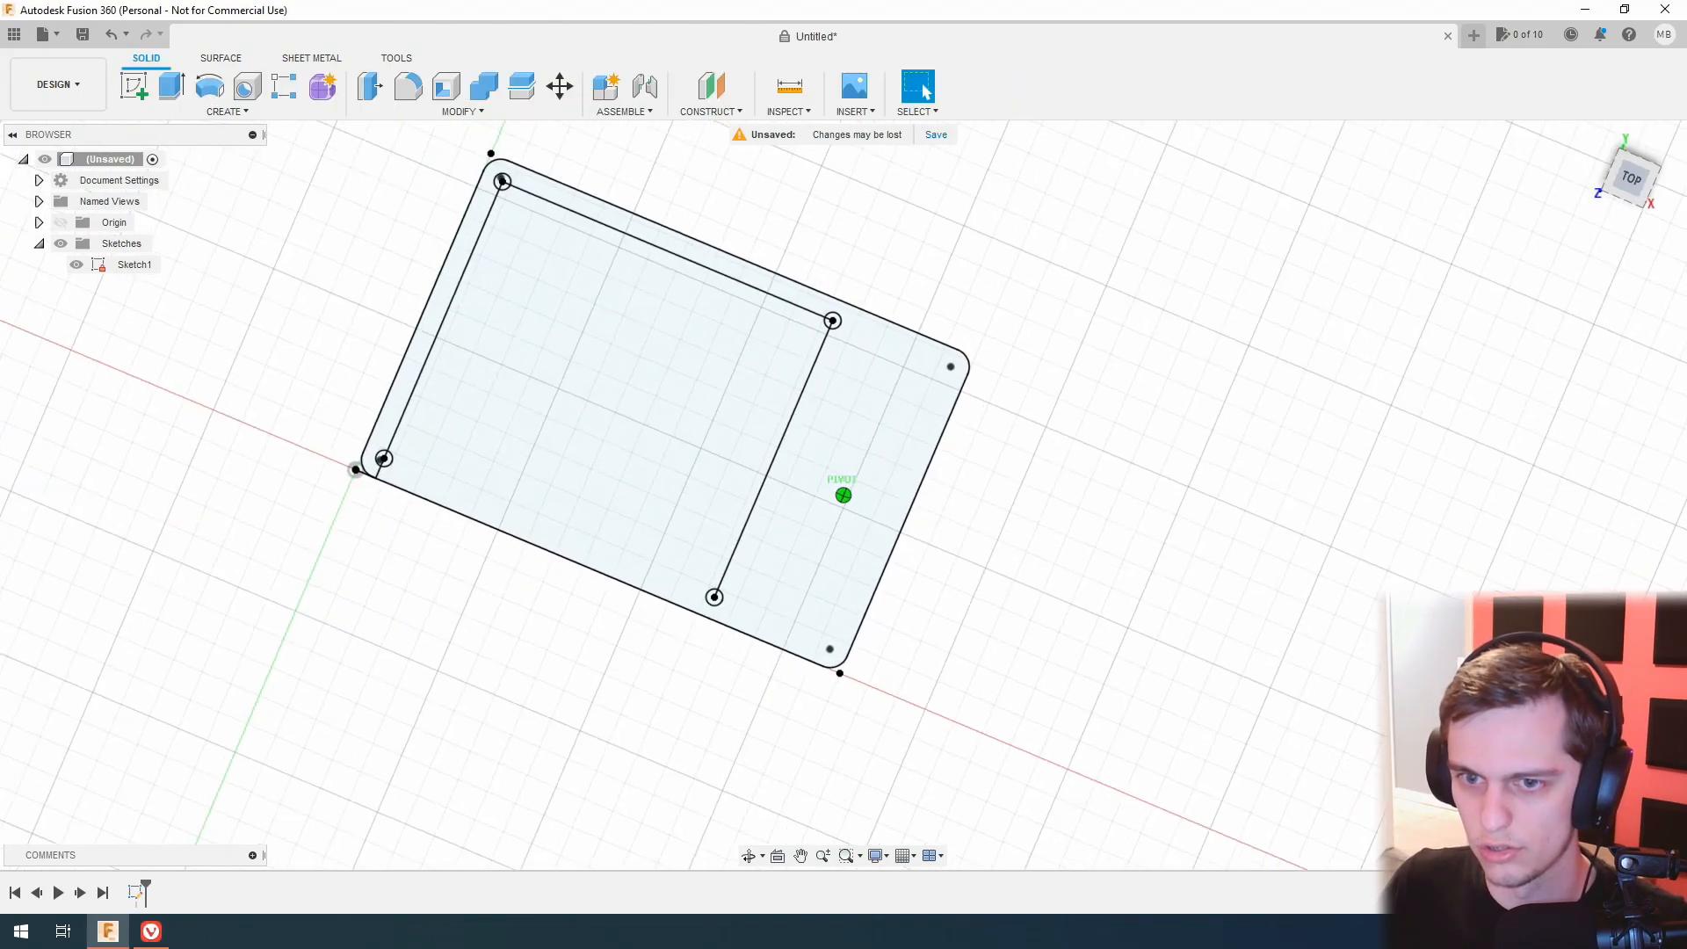
{"action": "scroll", "coordinate": [910, 472], "scroll_direction": "up", "scroll_amount": 4}
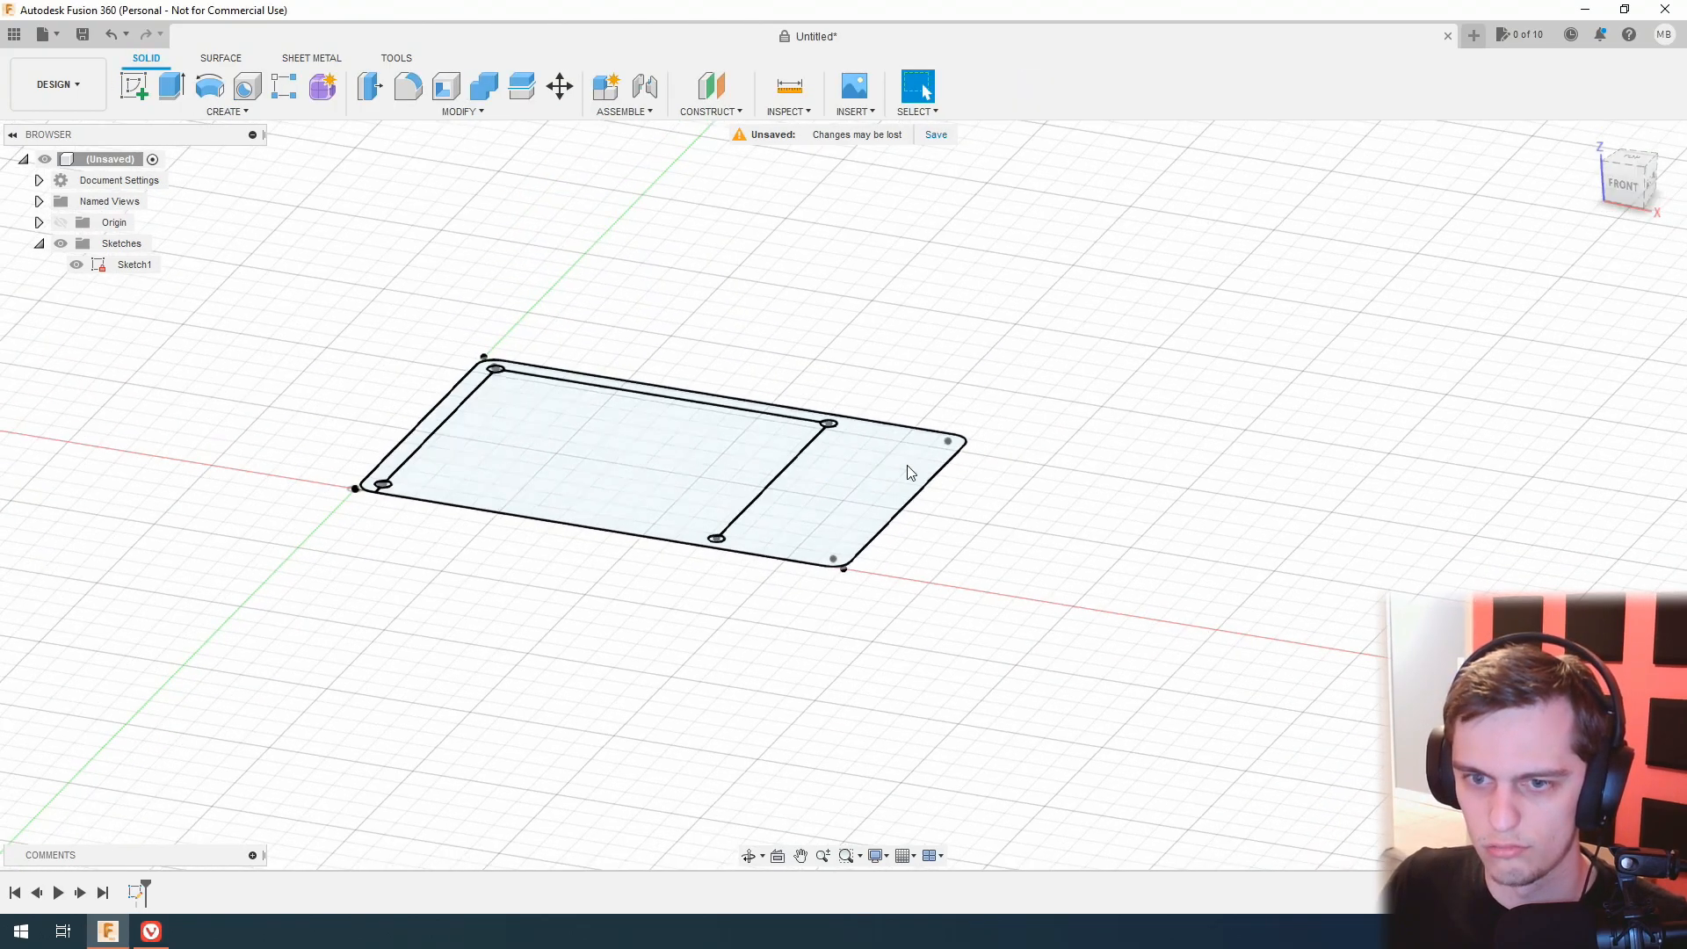
{"action": "middle_click_drag", "start_coordinate": [909, 329], "coordinate": [1084, 398], "text": "shift"}
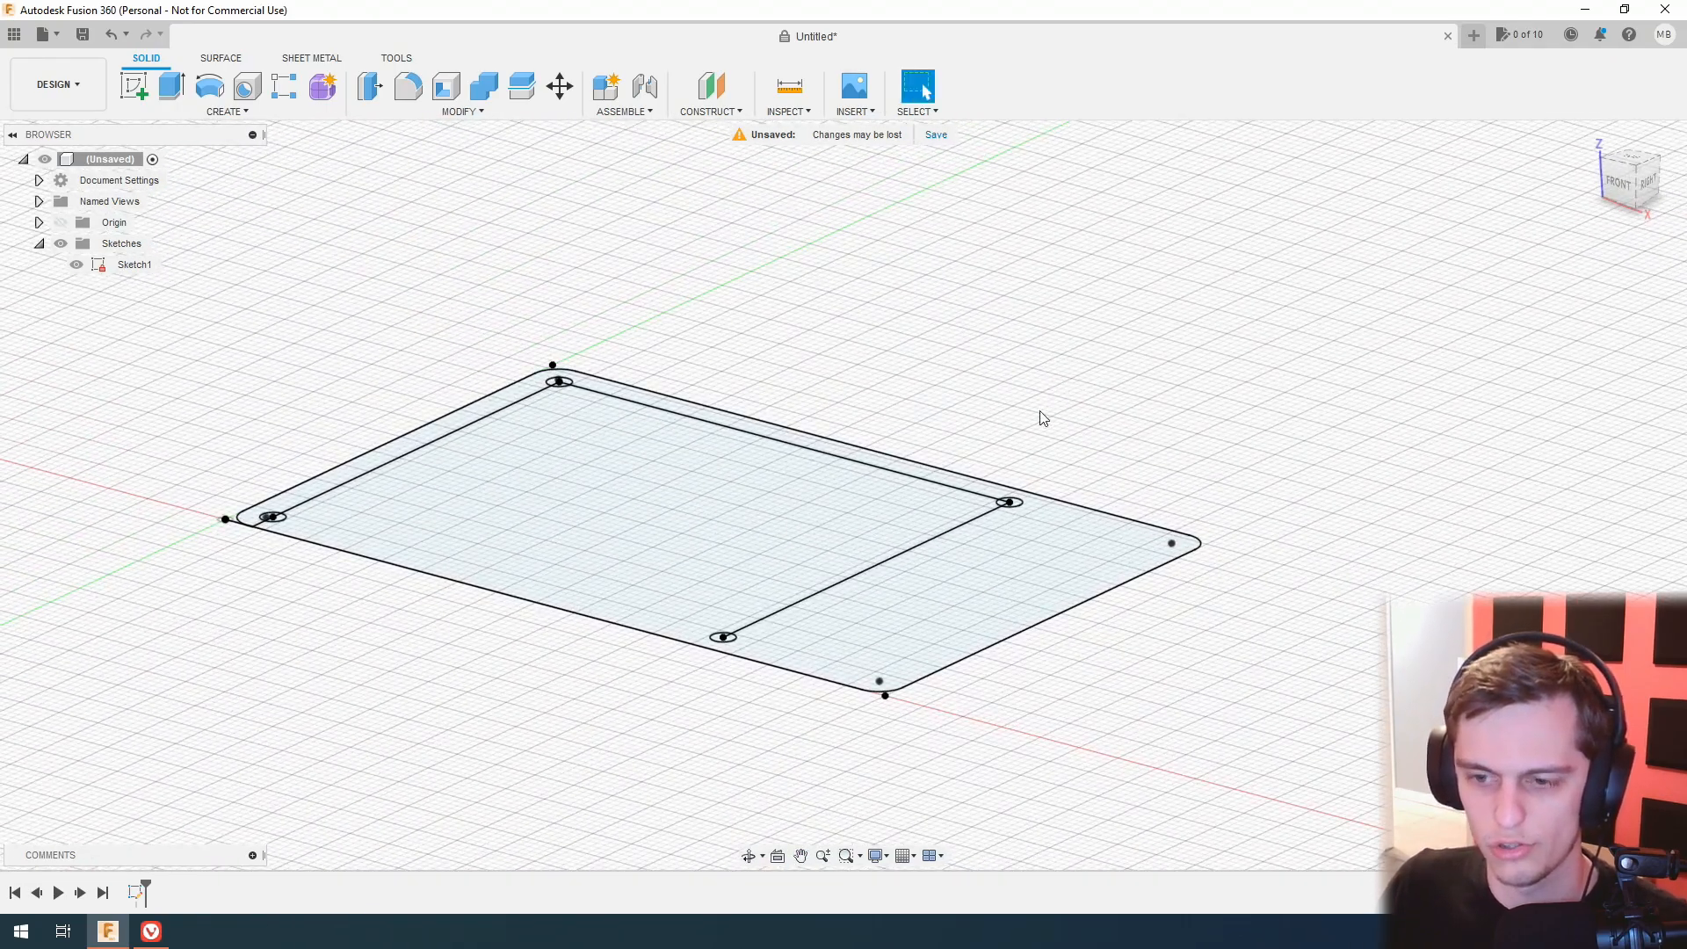
{"action": "left_click", "coordinate": [936, 135]}
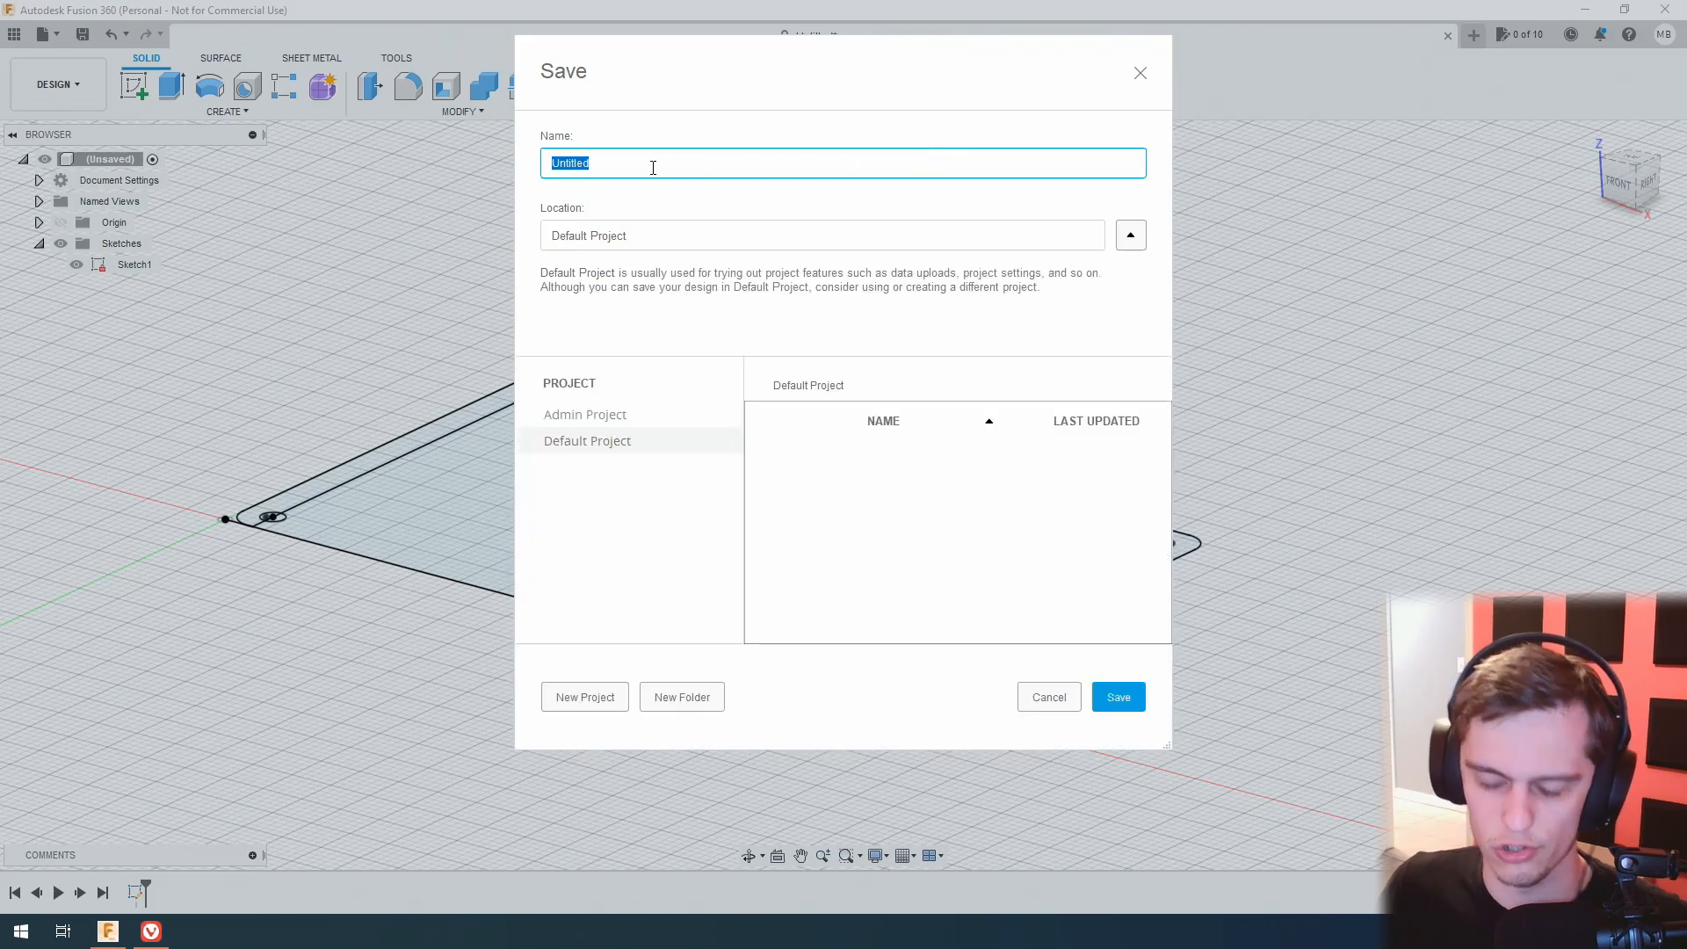
{"action": "type", "text": "RPi Cu"}
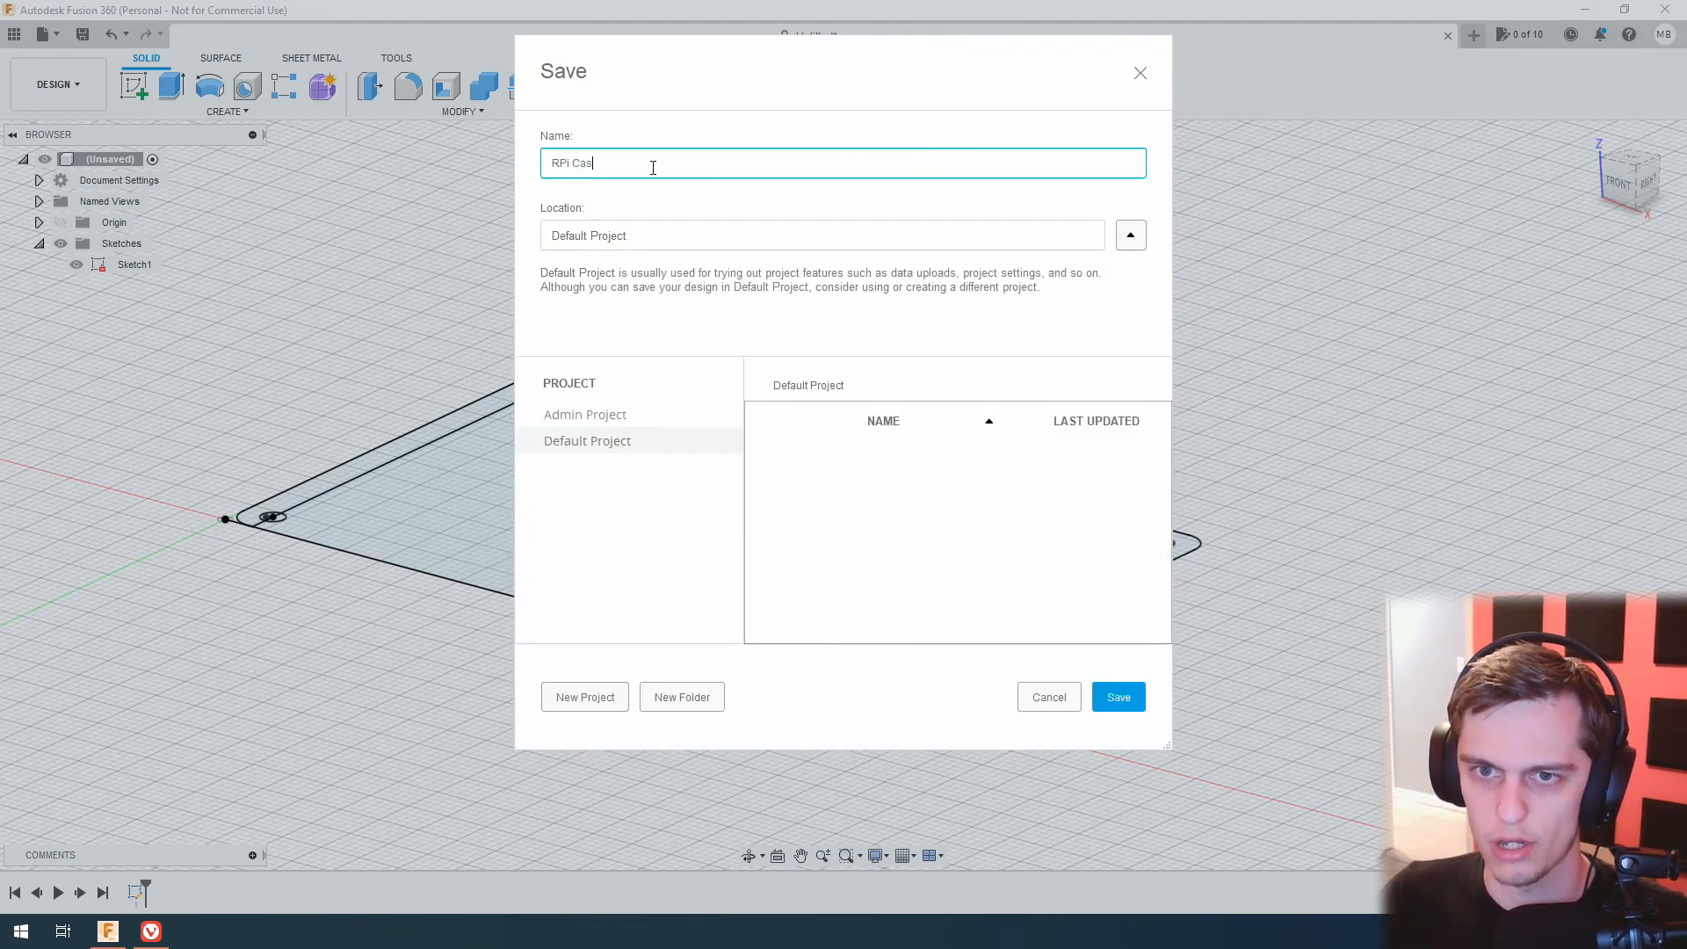
{"action": "type", "text": "stom Case"}
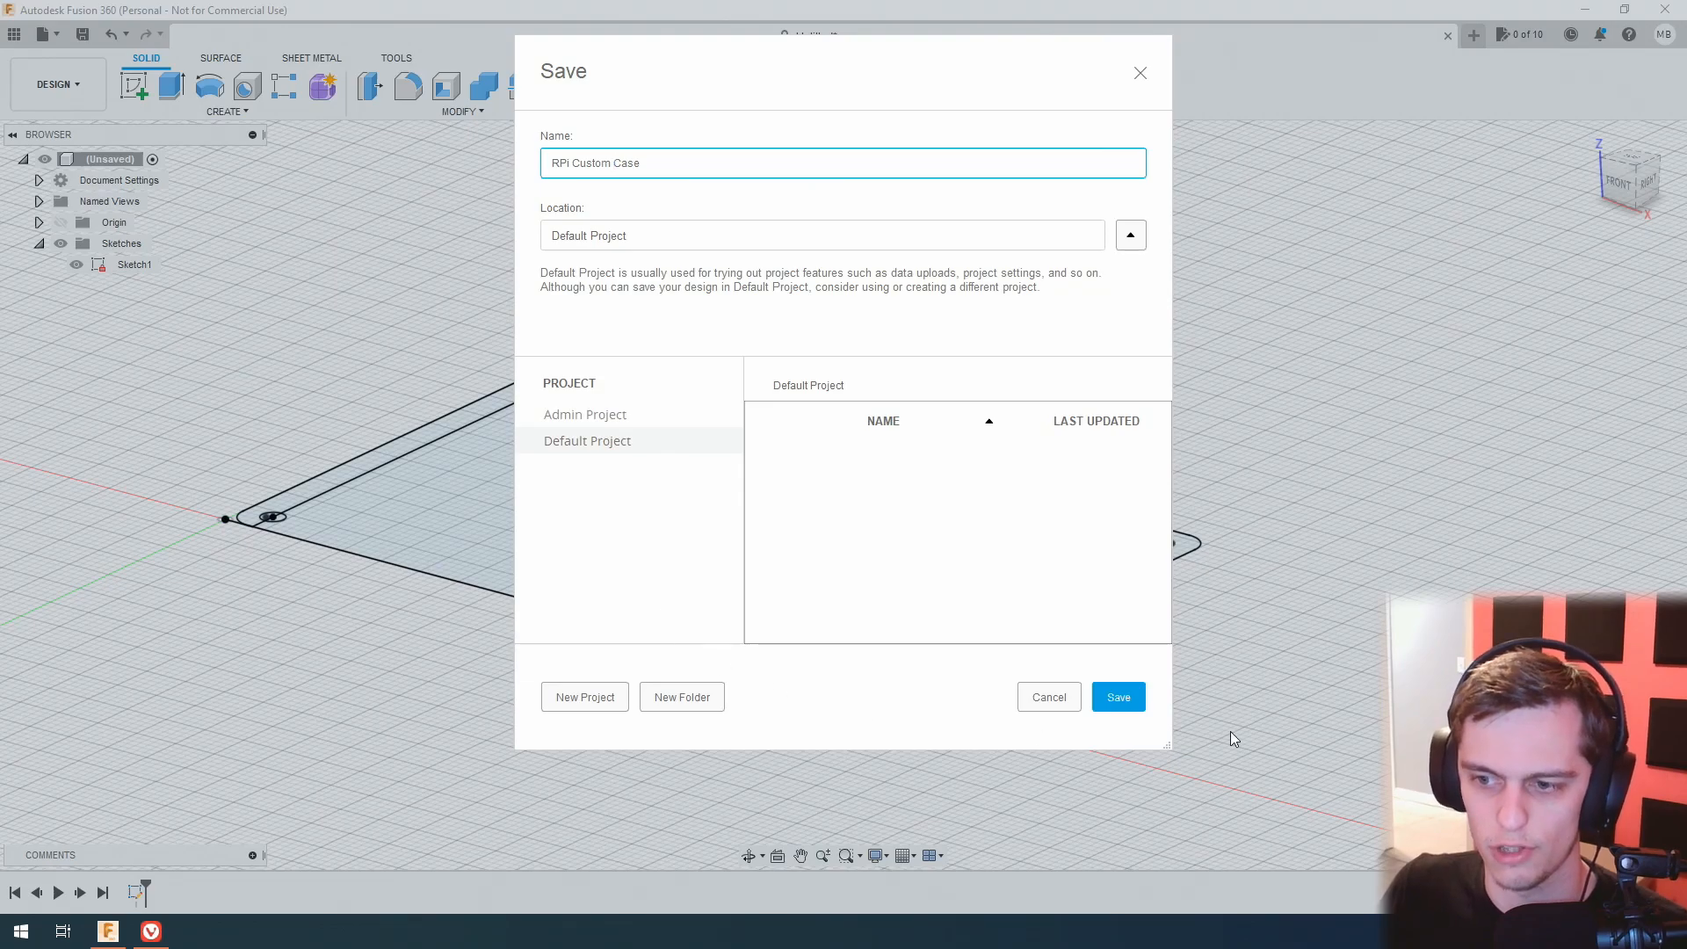
{"action": "left_click", "coordinate": [1118, 696]}
Consult the browser's Raspberry Pi drawing, return to Fusion 360 and extrude the board profile without its four holes 2 mm as a new body.
{"action": "key", "text": "alt+Tab"}
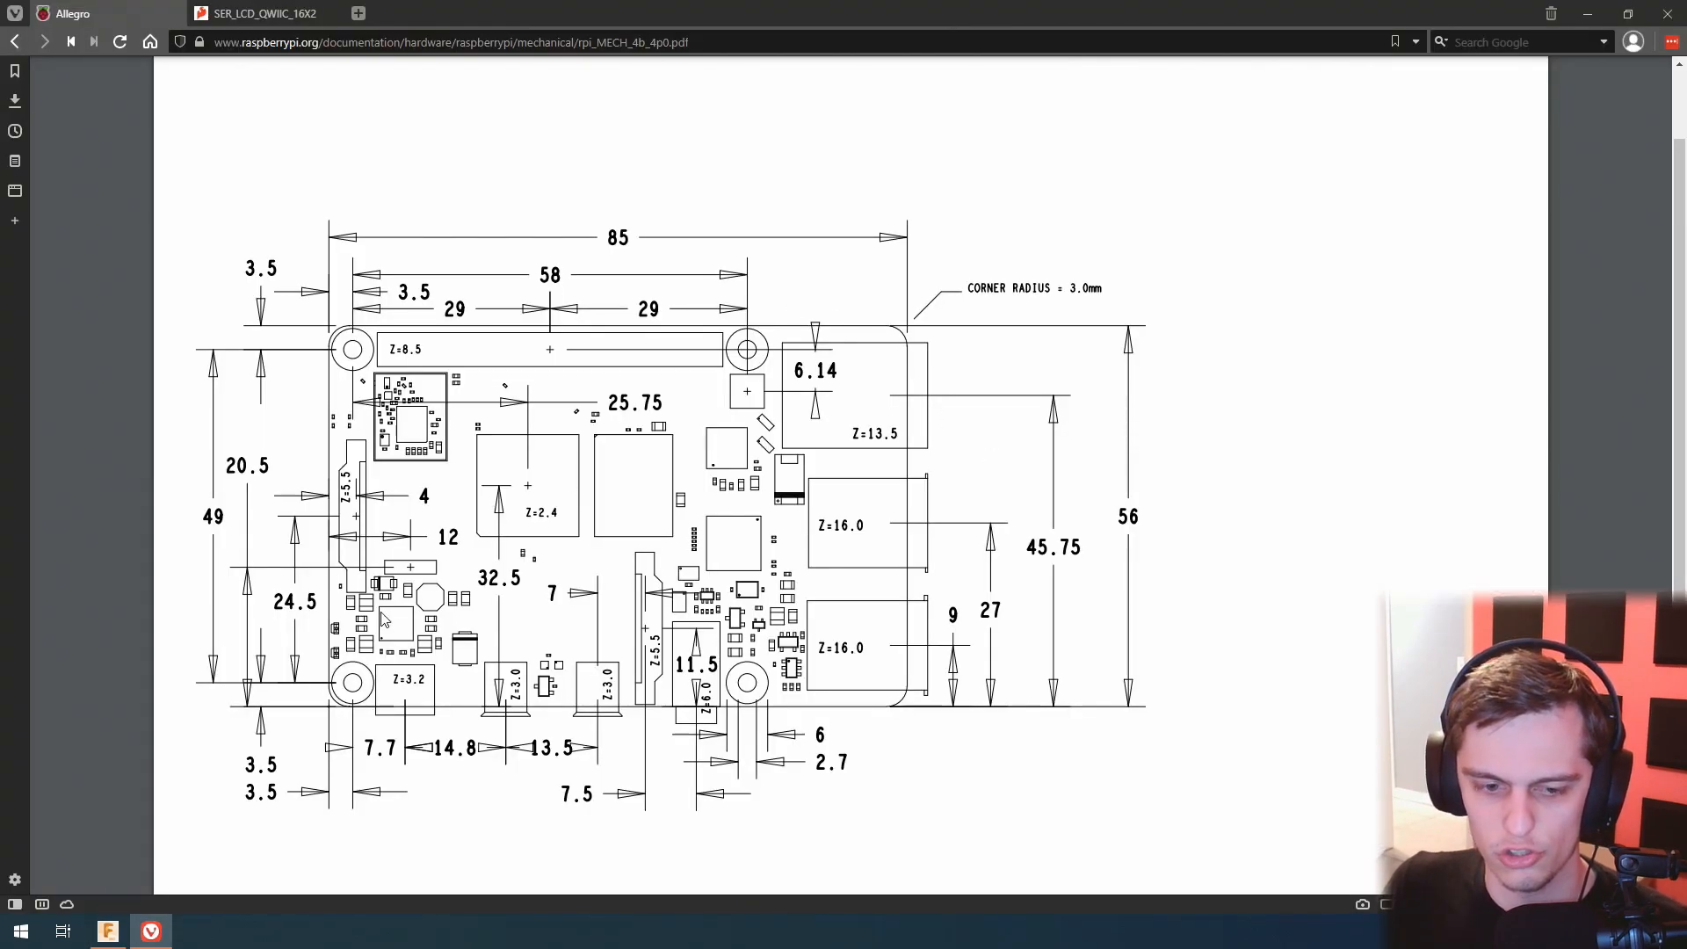
{"action": "left_click", "coordinate": [120, 928]}
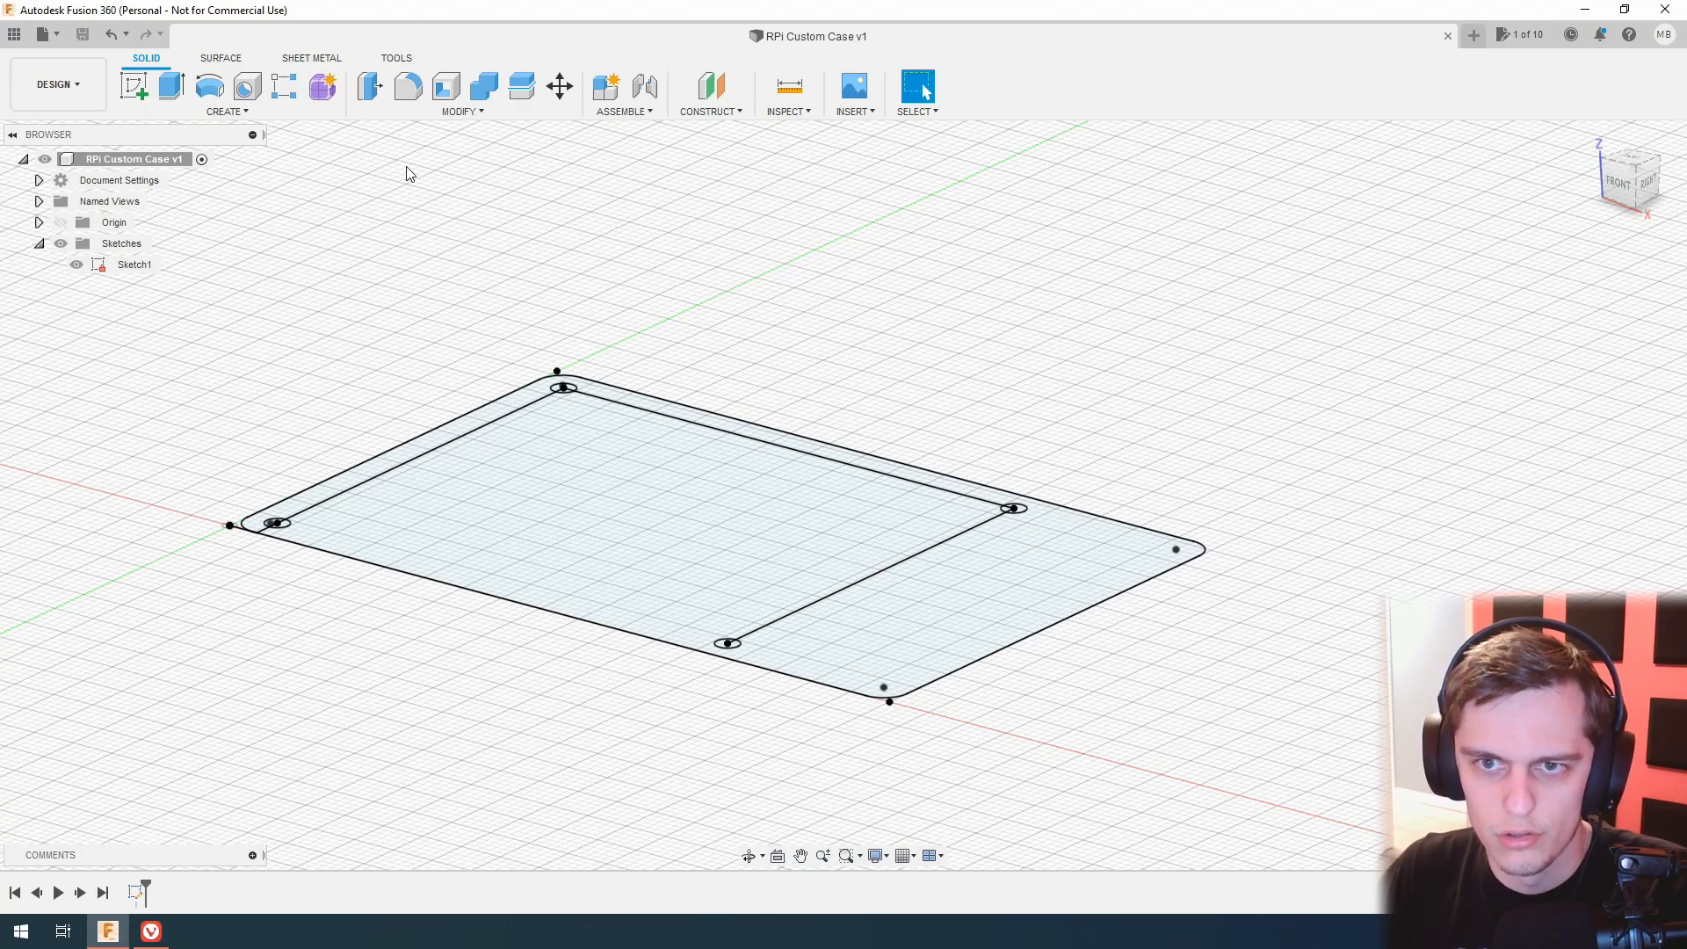
{"action": "left_click", "coordinate": [172, 85]}
{"action": "left_click", "coordinate": [1018, 593]}
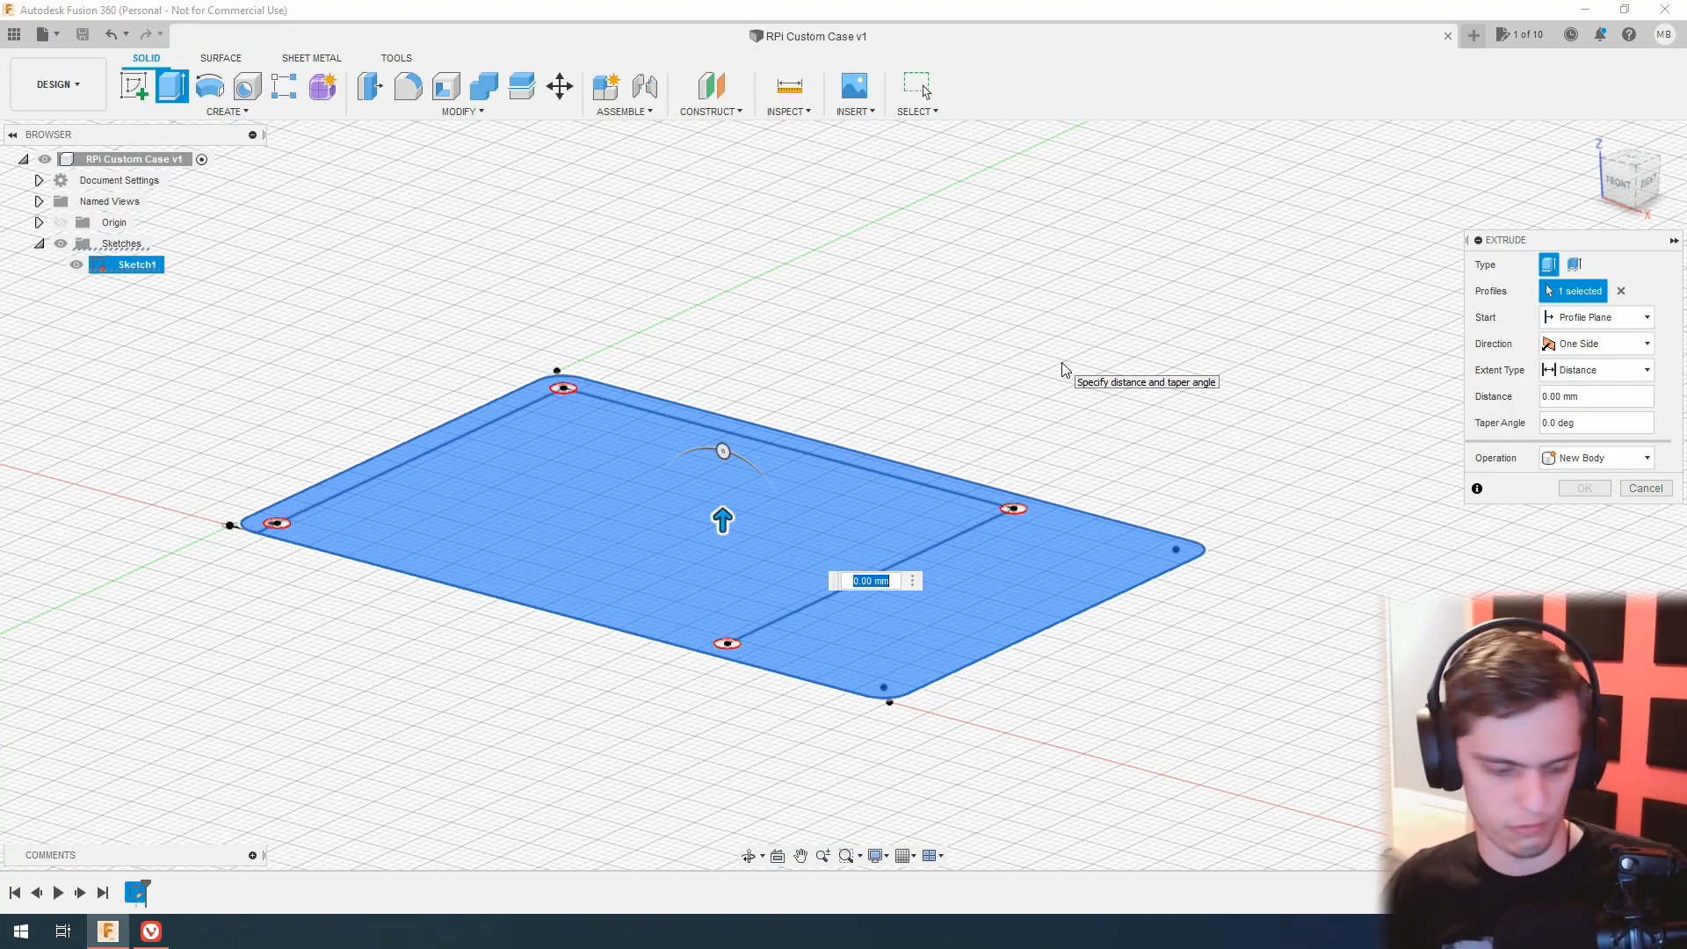
{"action": "type", "text": "3"}
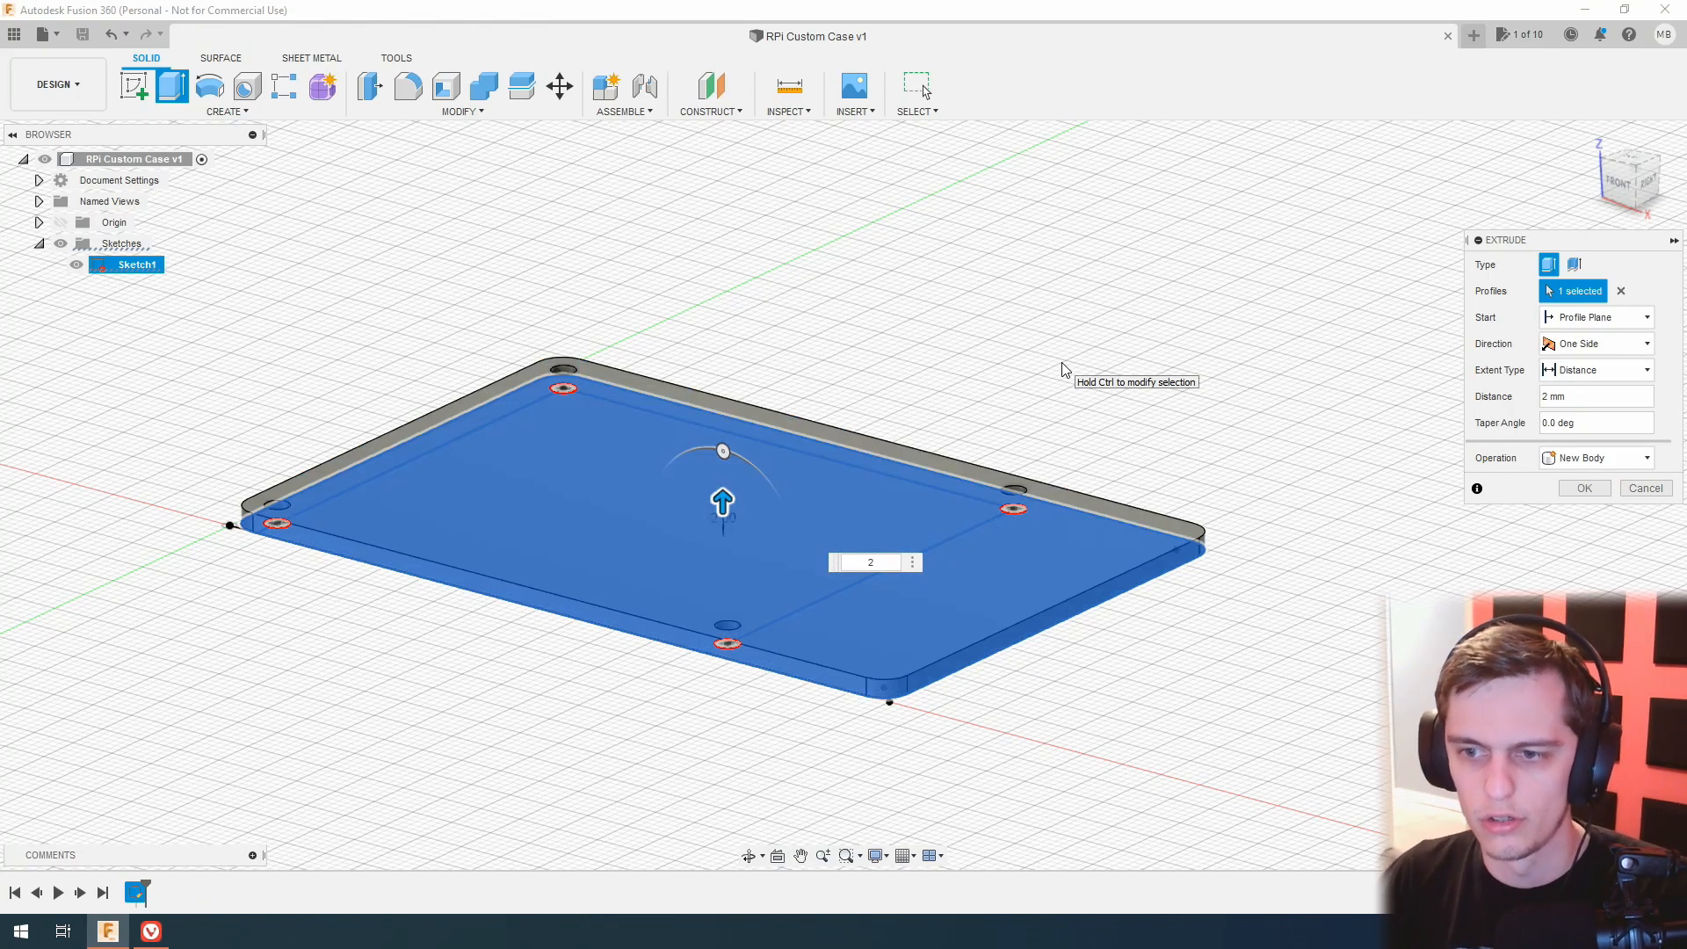
{"action": "key", "text": "Return"}
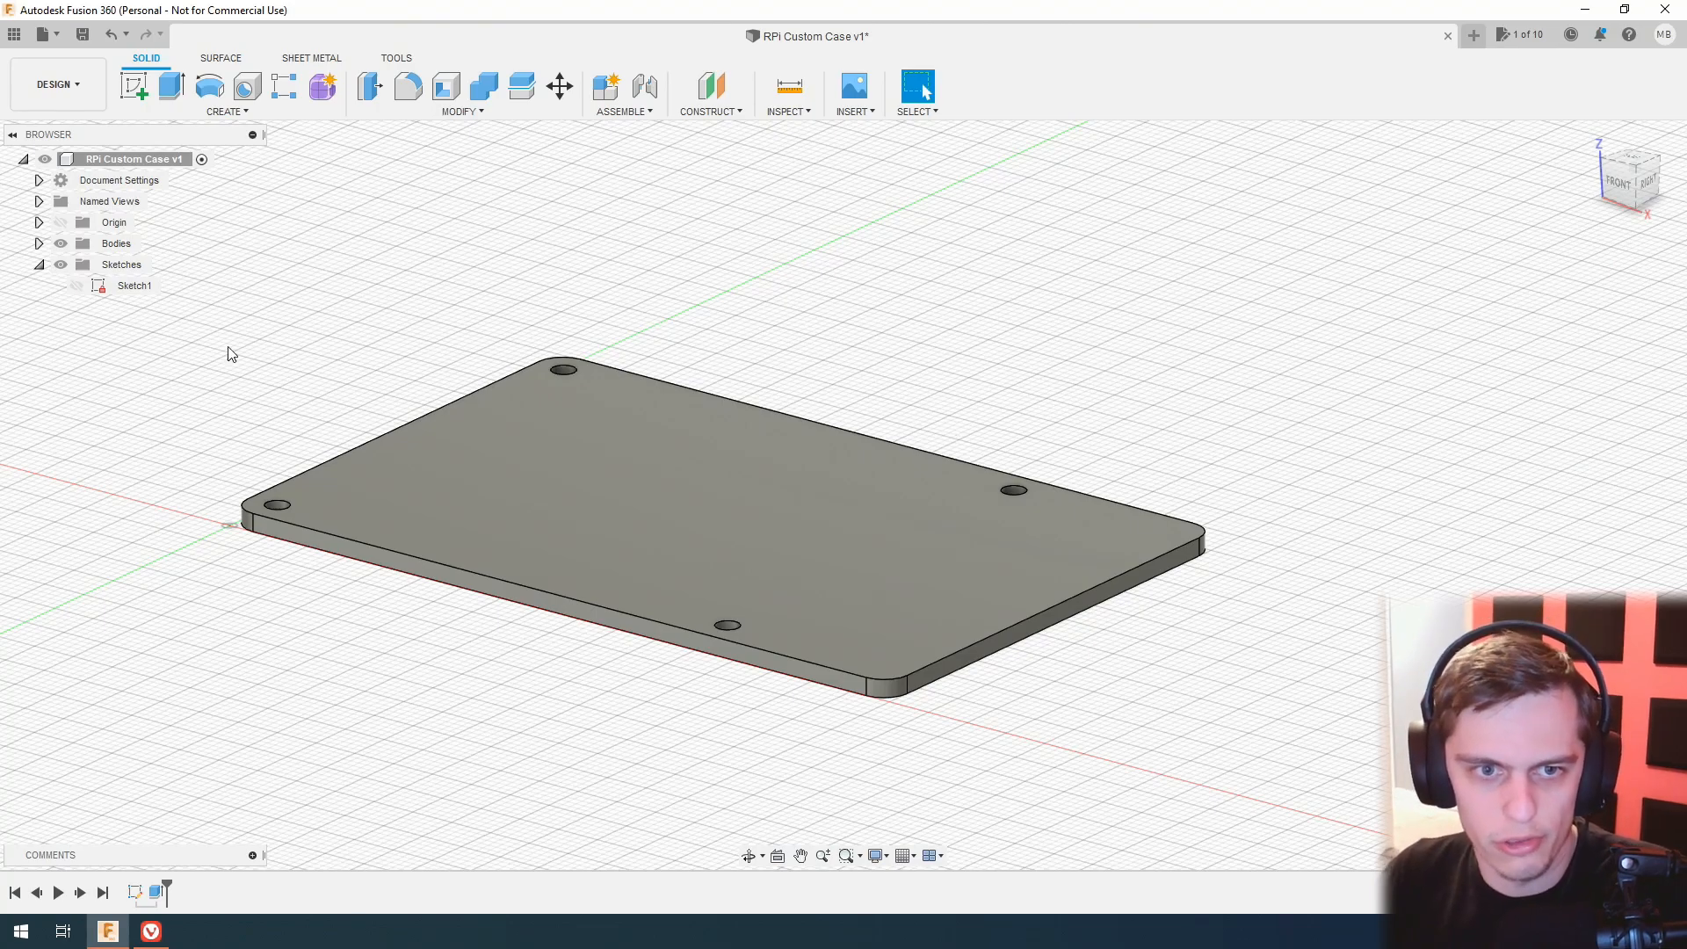
Expand the bodies list and rename the extruded board body as RPi.
{"action": "left_click", "coordinate": [39, 244]}
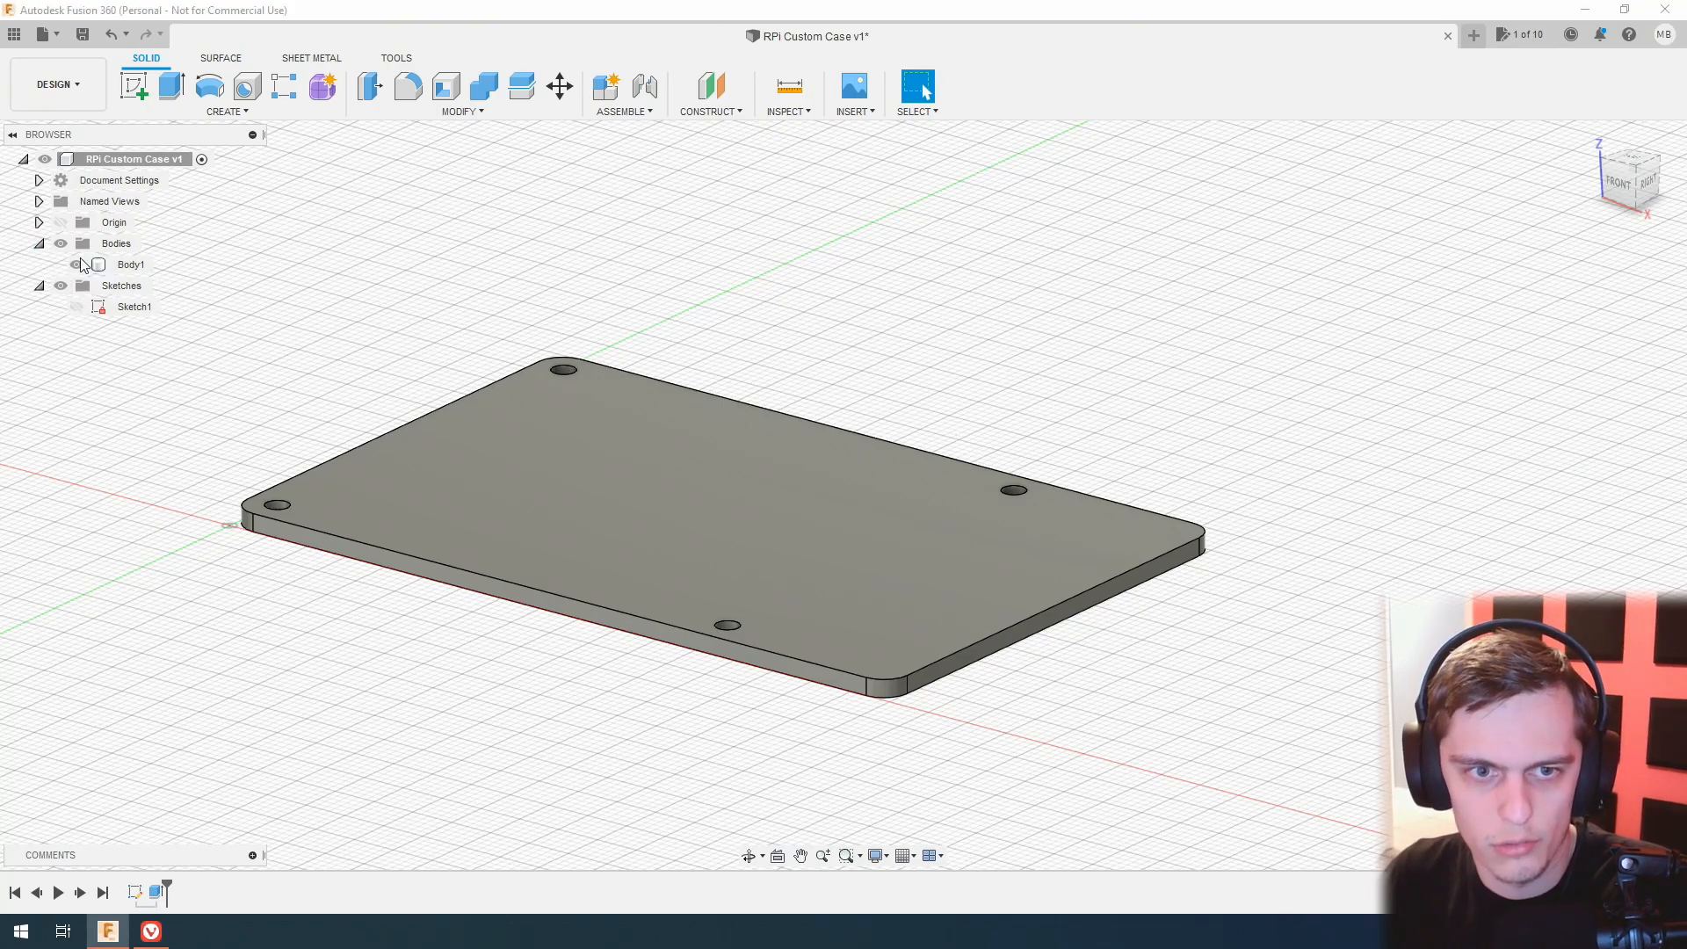
{"action": "right_click", "coordinate": [131, 265]}
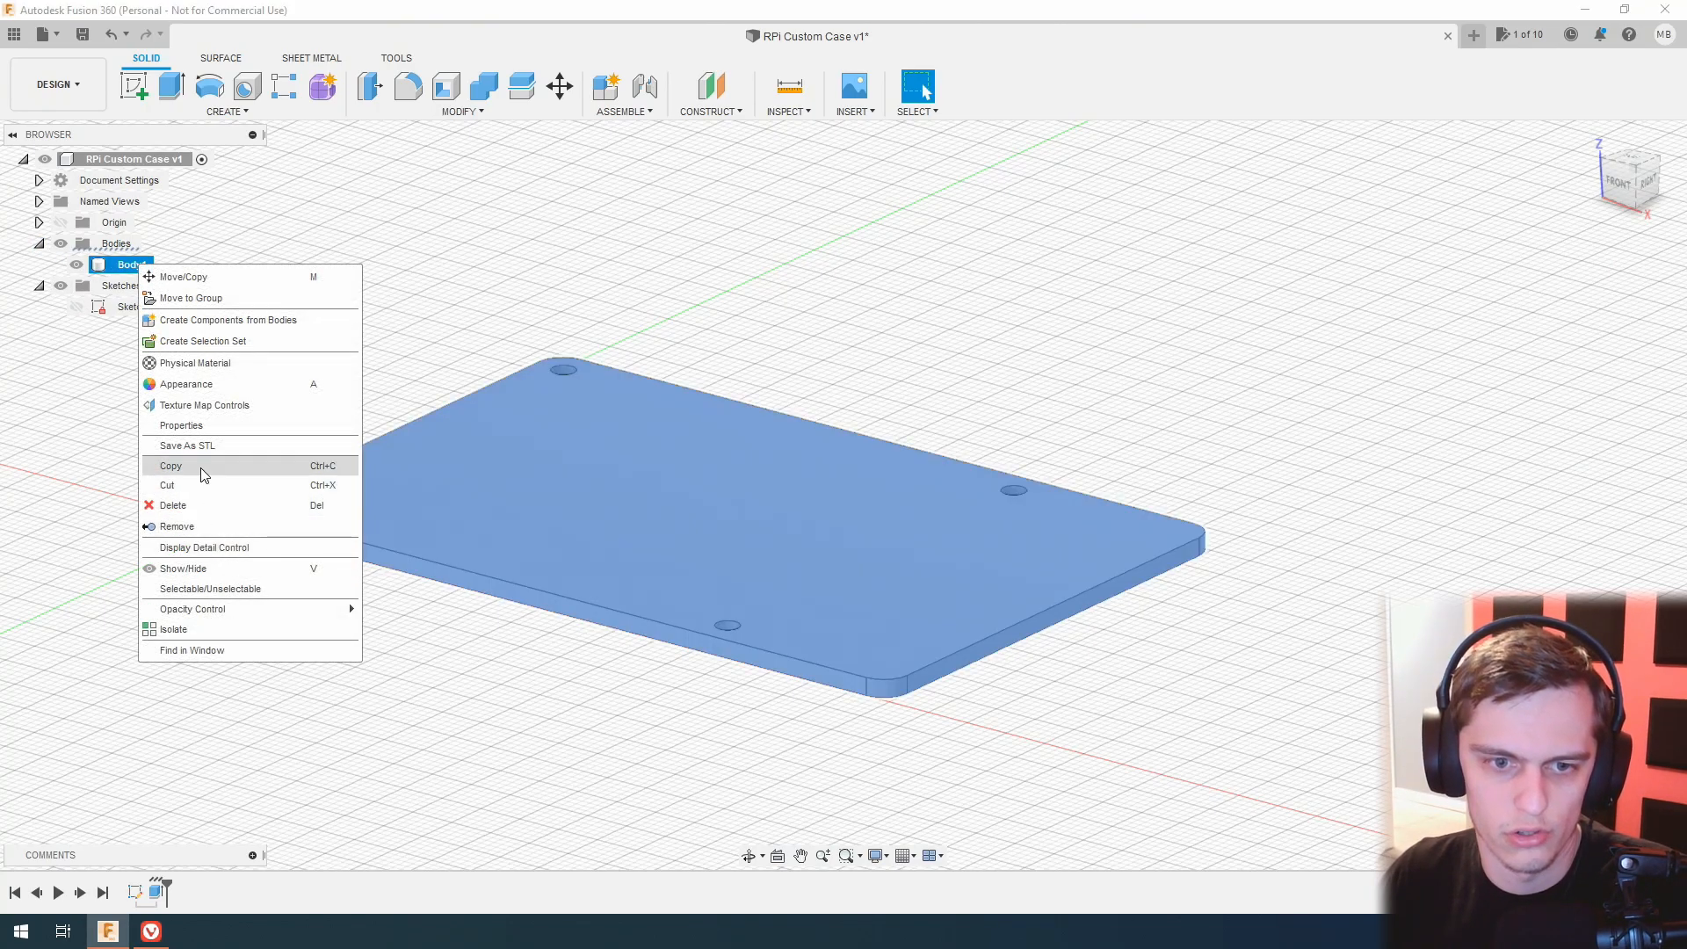
{"action": "double_click", "coordinate": [133, 266]}
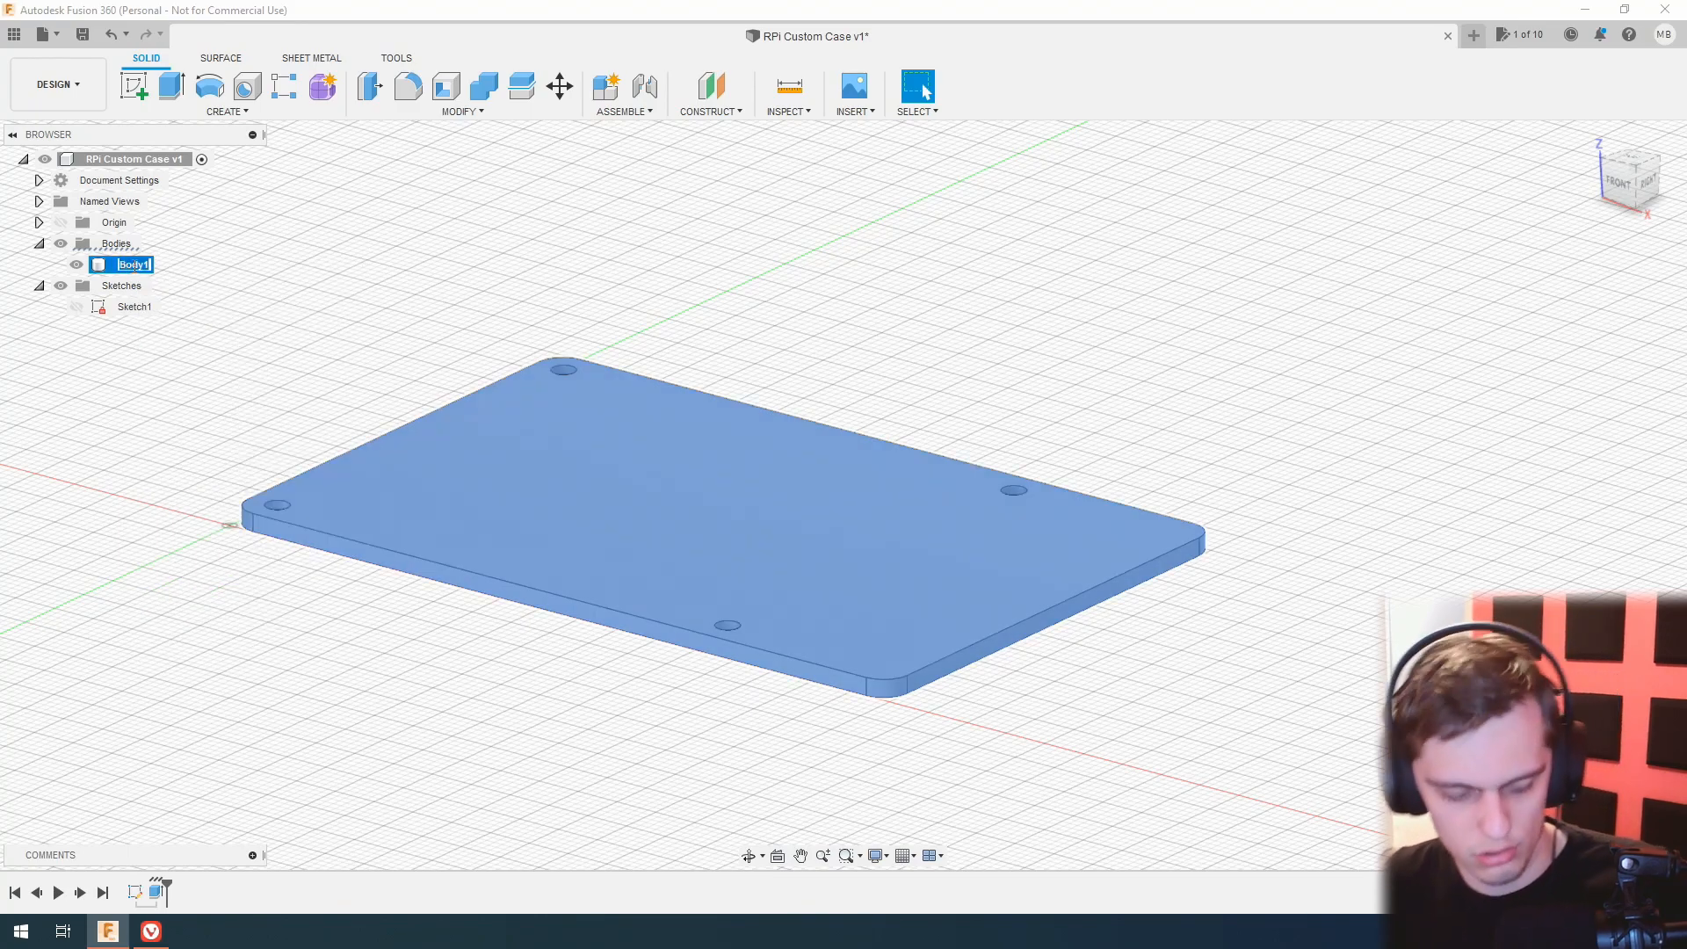
{"action": "type", "text": "RPi"}
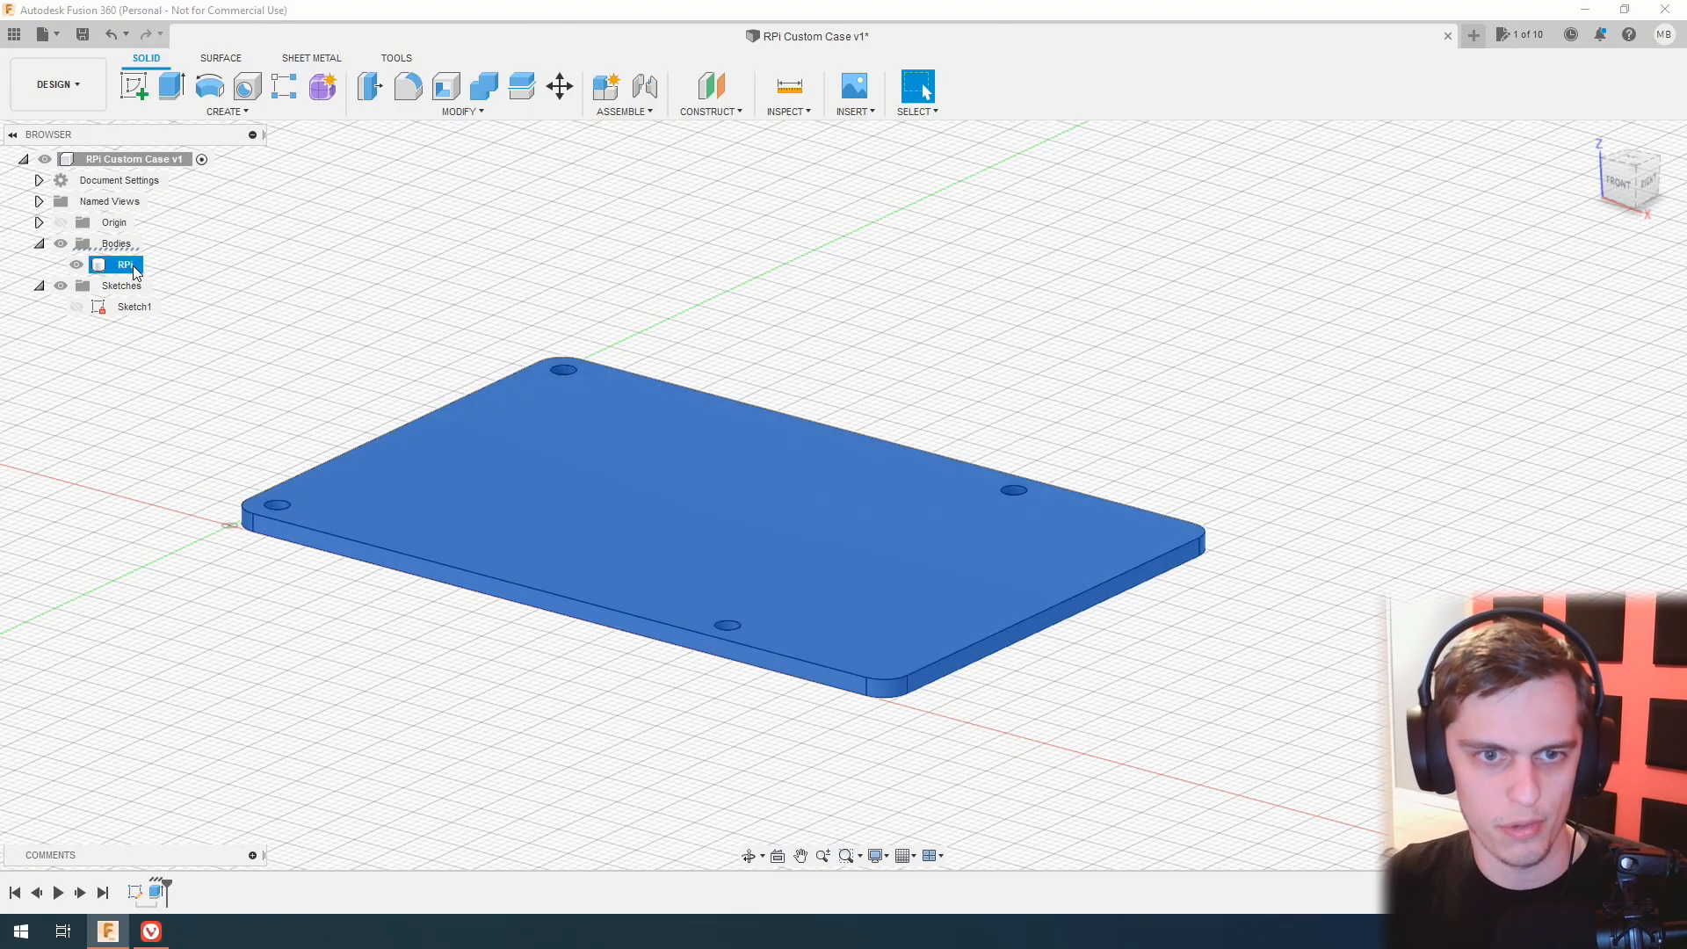
Apply a green appearance from the library to the whole RPi body and close the appearance settings.
{"action": "right_click", "coordinate": [136, 272]}
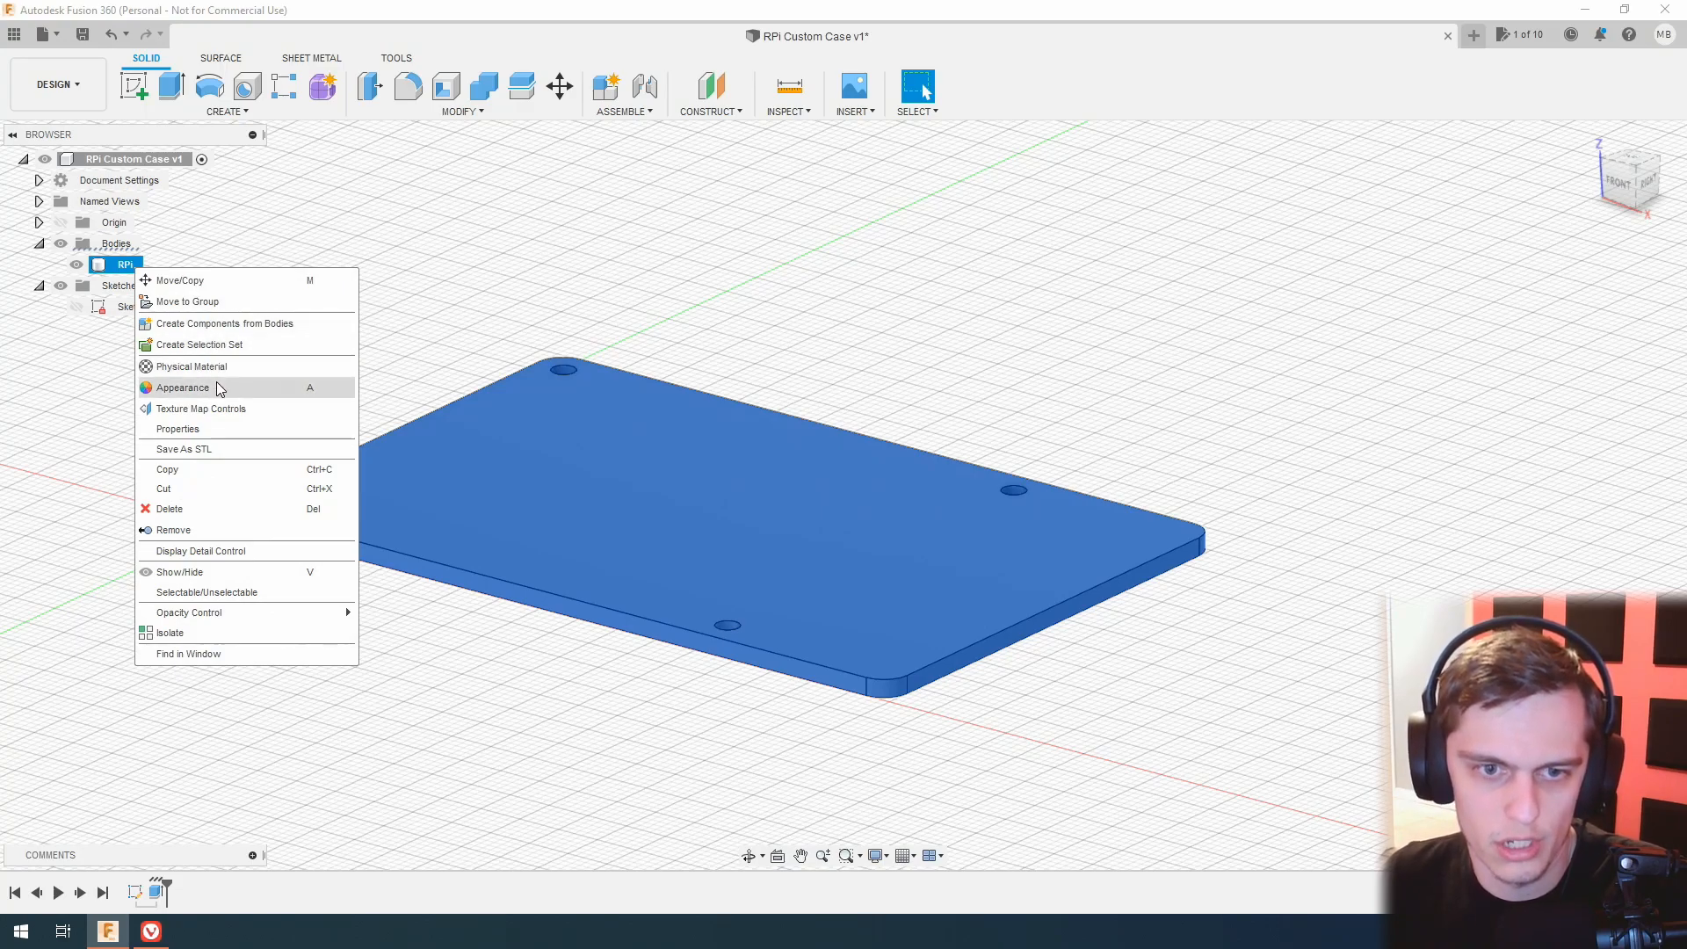
{"action": "left_click", "coordinate": [222, 389]}
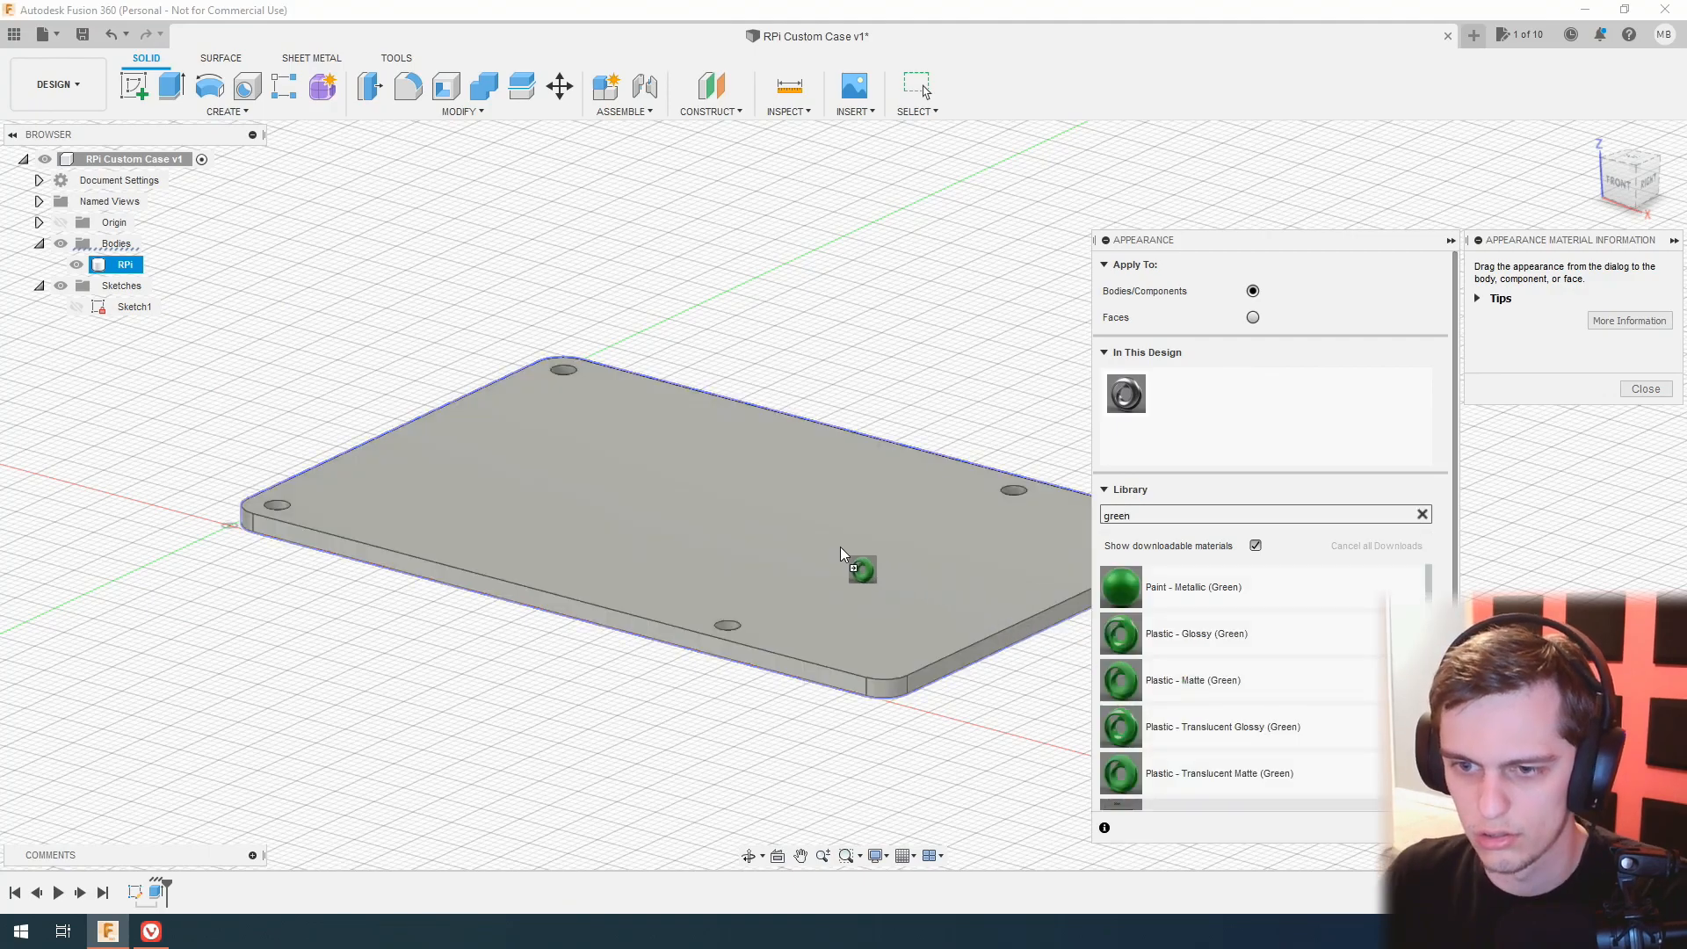
{"action": "left_click_drag", "start_coordinate": [858, 563], "coordinate": [843, 557]}
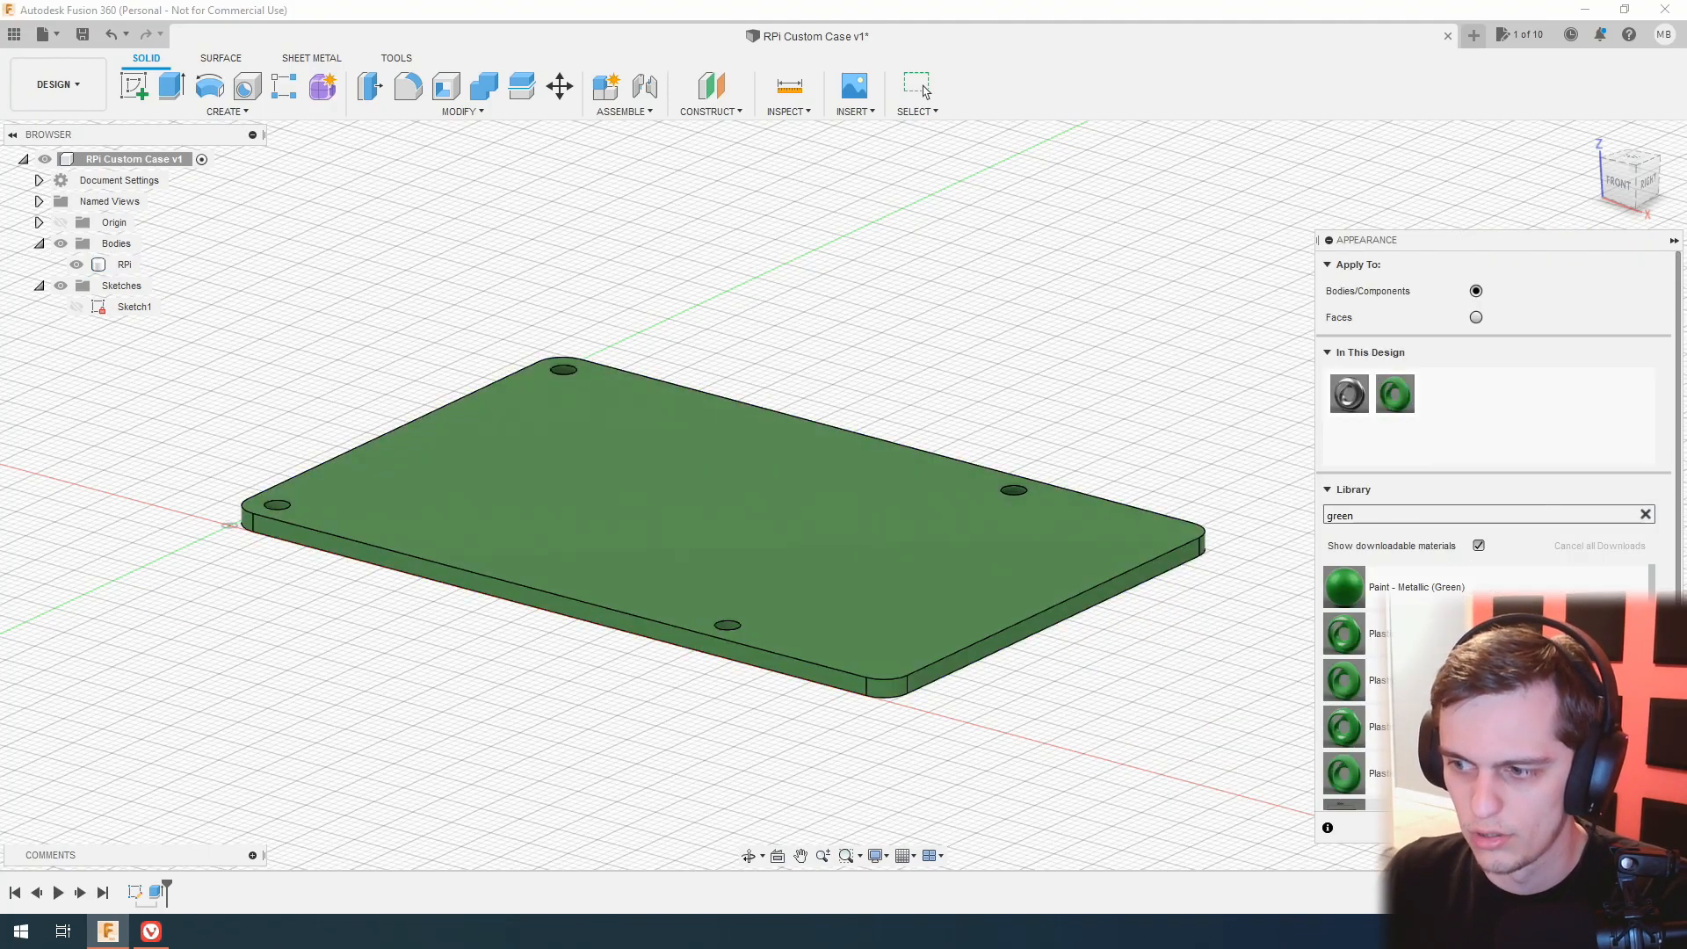
{"action": "left_click", "coordinate": [922, 88]}
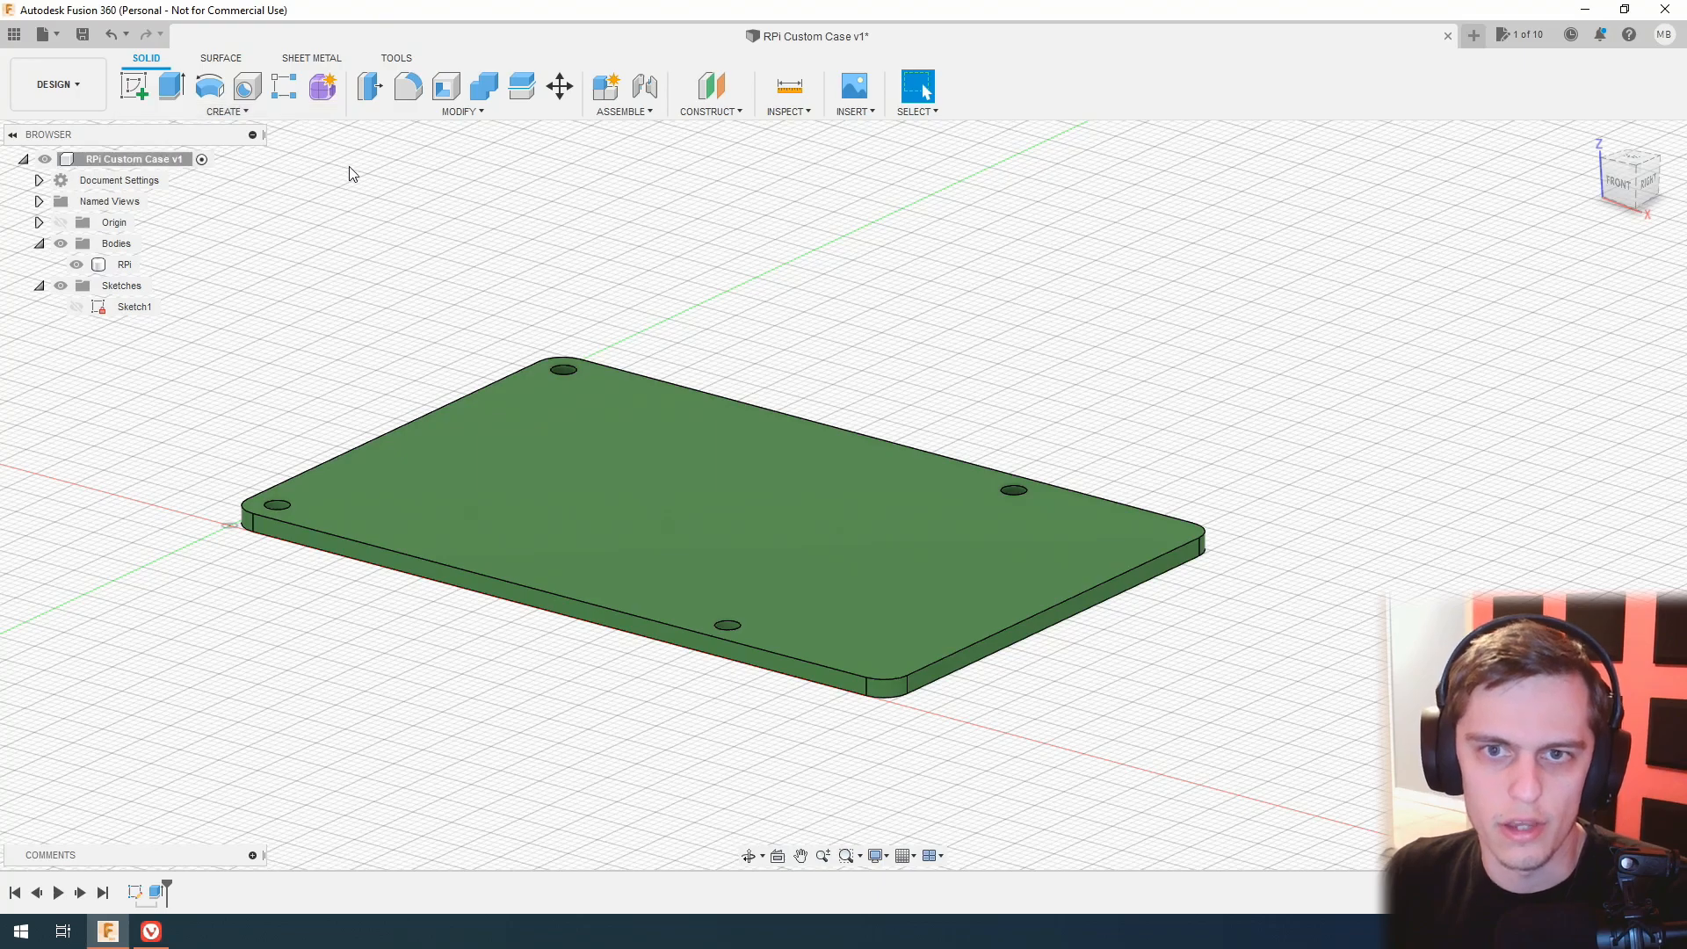
Move the RPi body 10 mm upward along the Z axis.
{"action": "left_click", "coordinate": [560, 86]}
{"action": "left_click", "coordinate": [667, 480]}
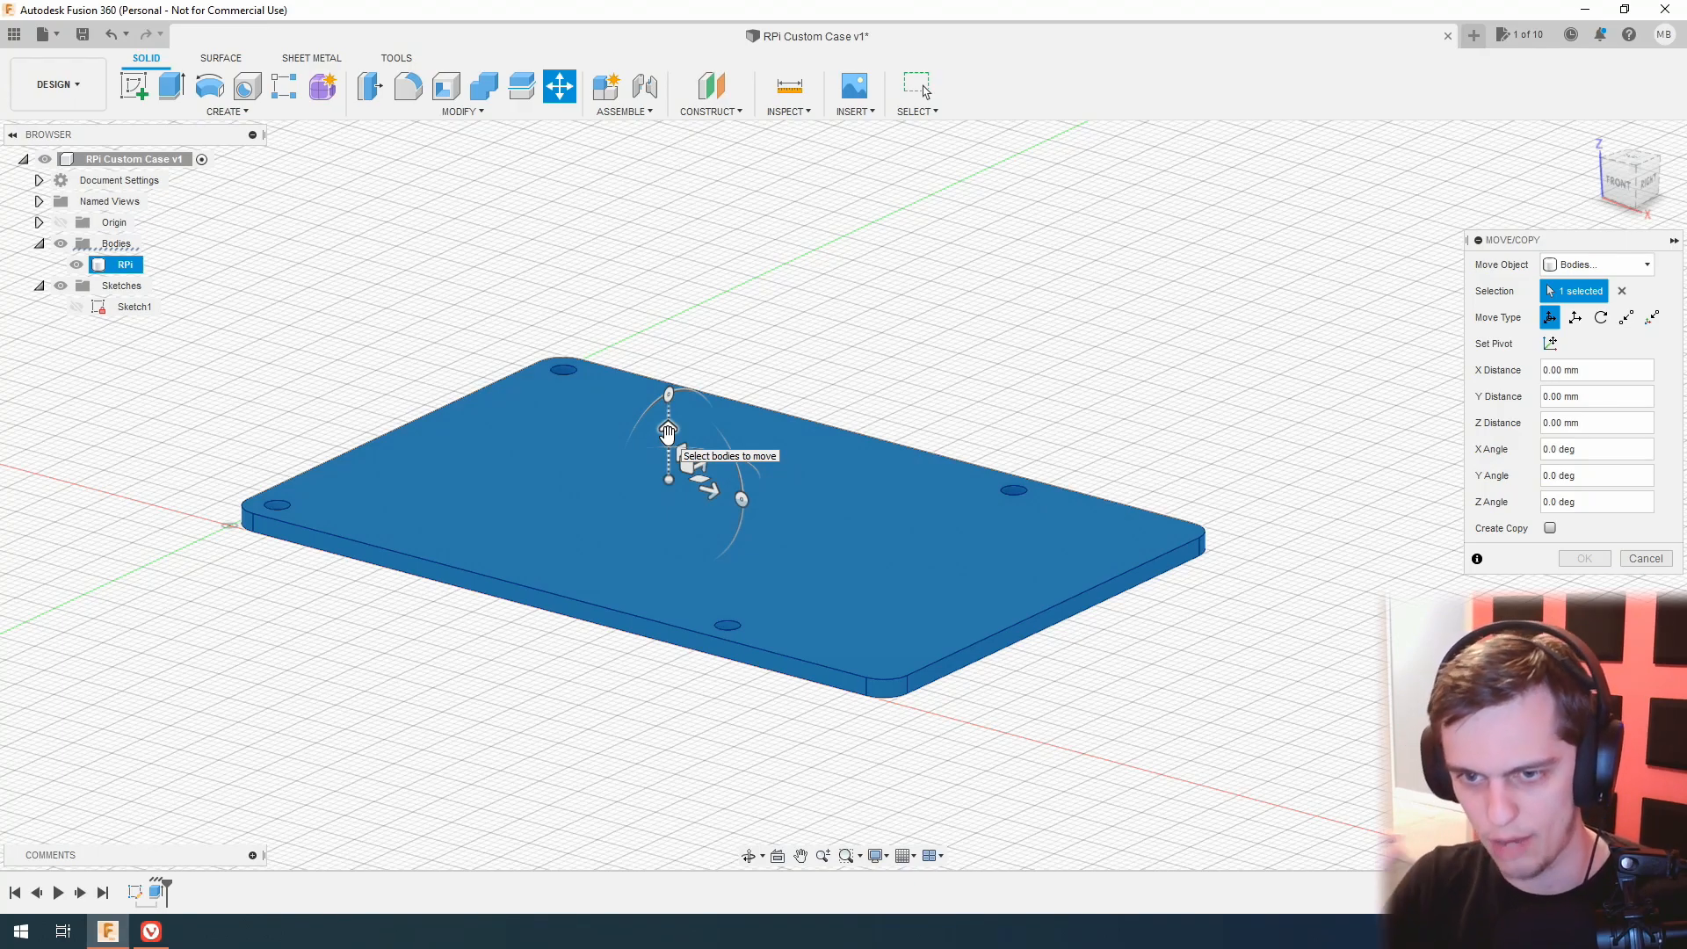
{"action": "left_click_drag", "start_coordinate": [667, 431], "coordinate": [668, 379]}
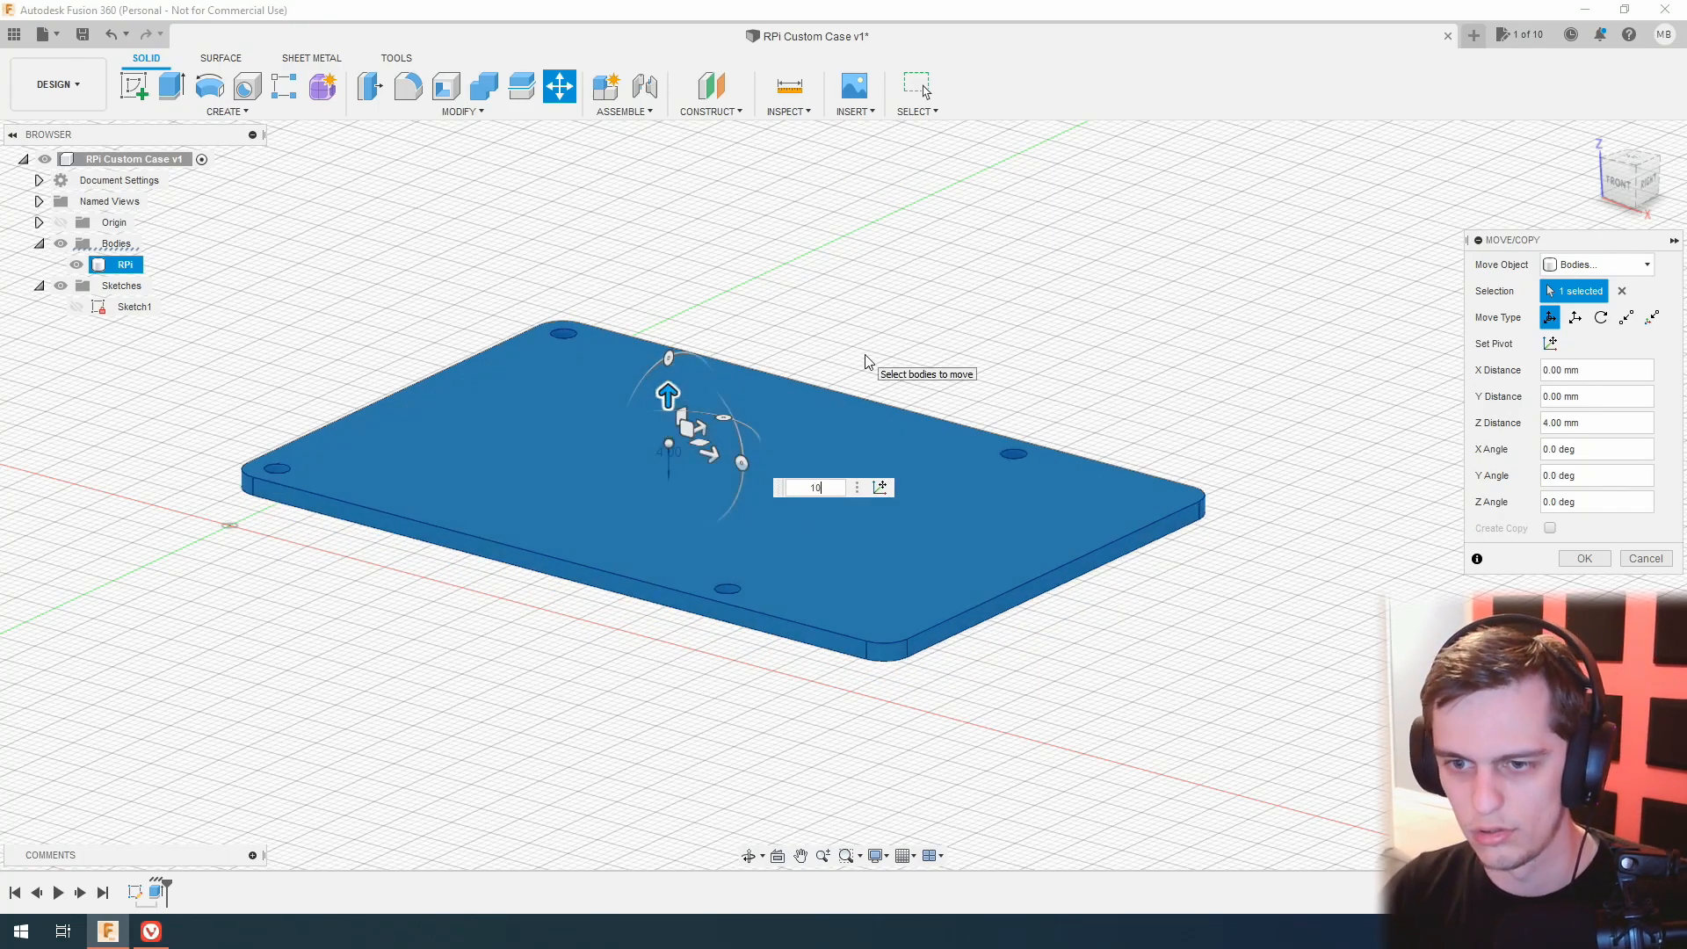
{"action": "key", "text": "Return"}
Hide the RPi body and start a new sketch on the horizontal XY plane.
{"action": "left_click_drag", "start_coordinate": [1615, 191], "coordinate": [1648, 200]}
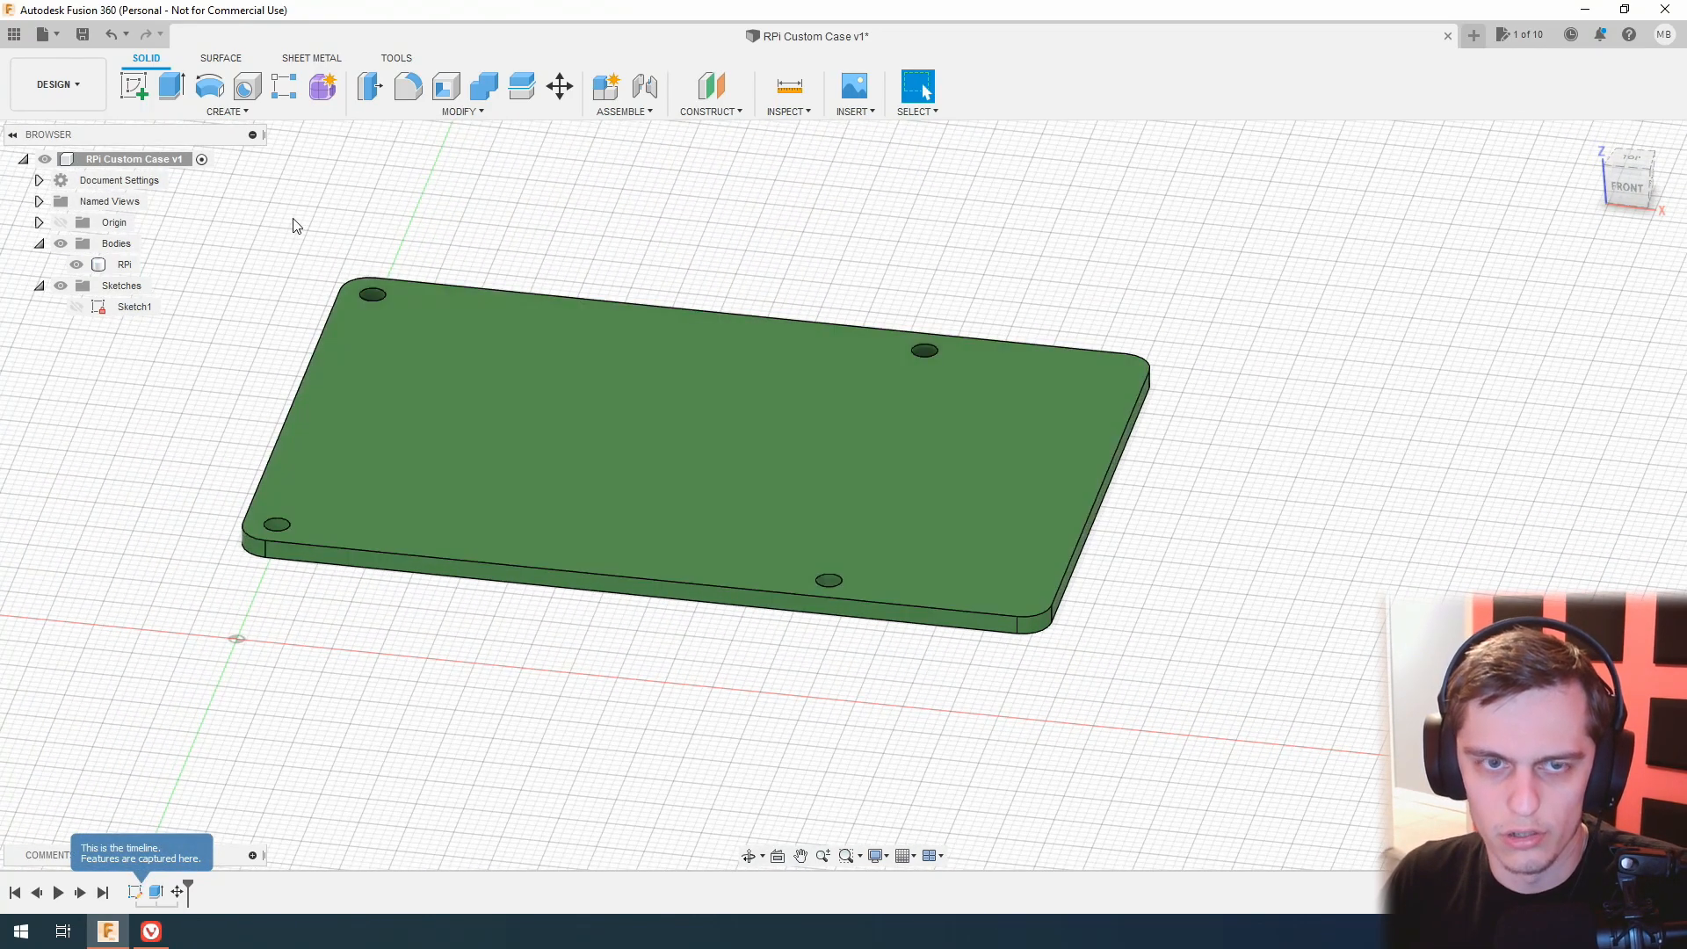
{"action": "left_click", "coordinate": [76, 264]}
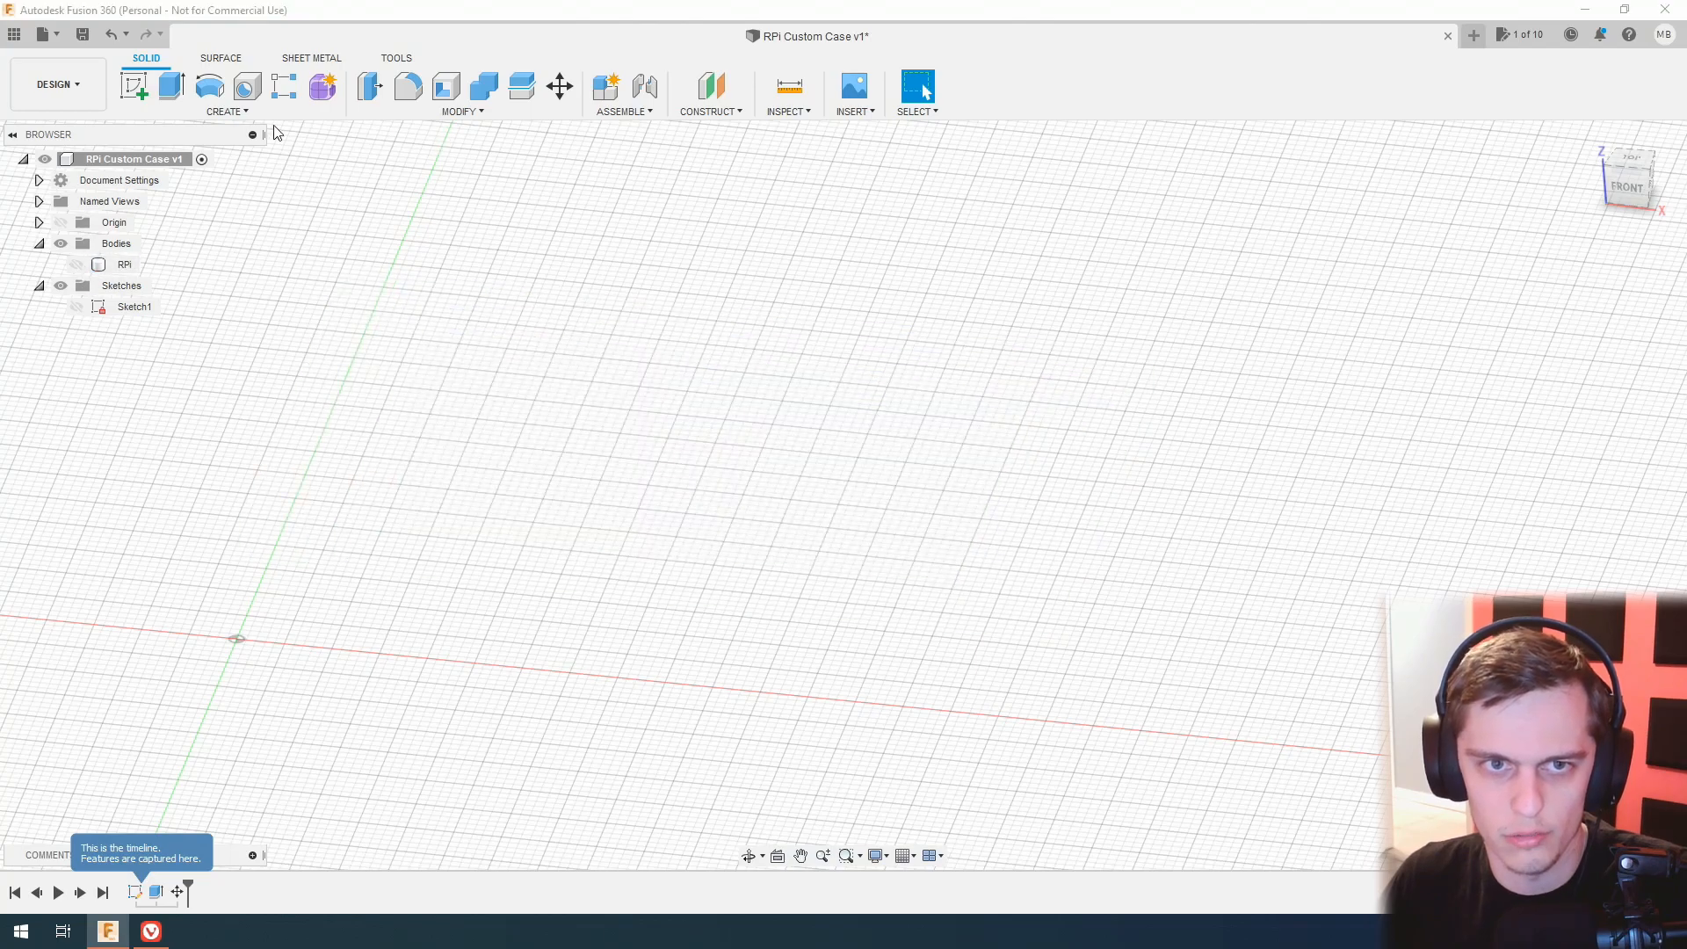
{"action": "left_click", "coordinate": [134, 85]}
{"action": "left_click", "coordinate": [325, 613]}
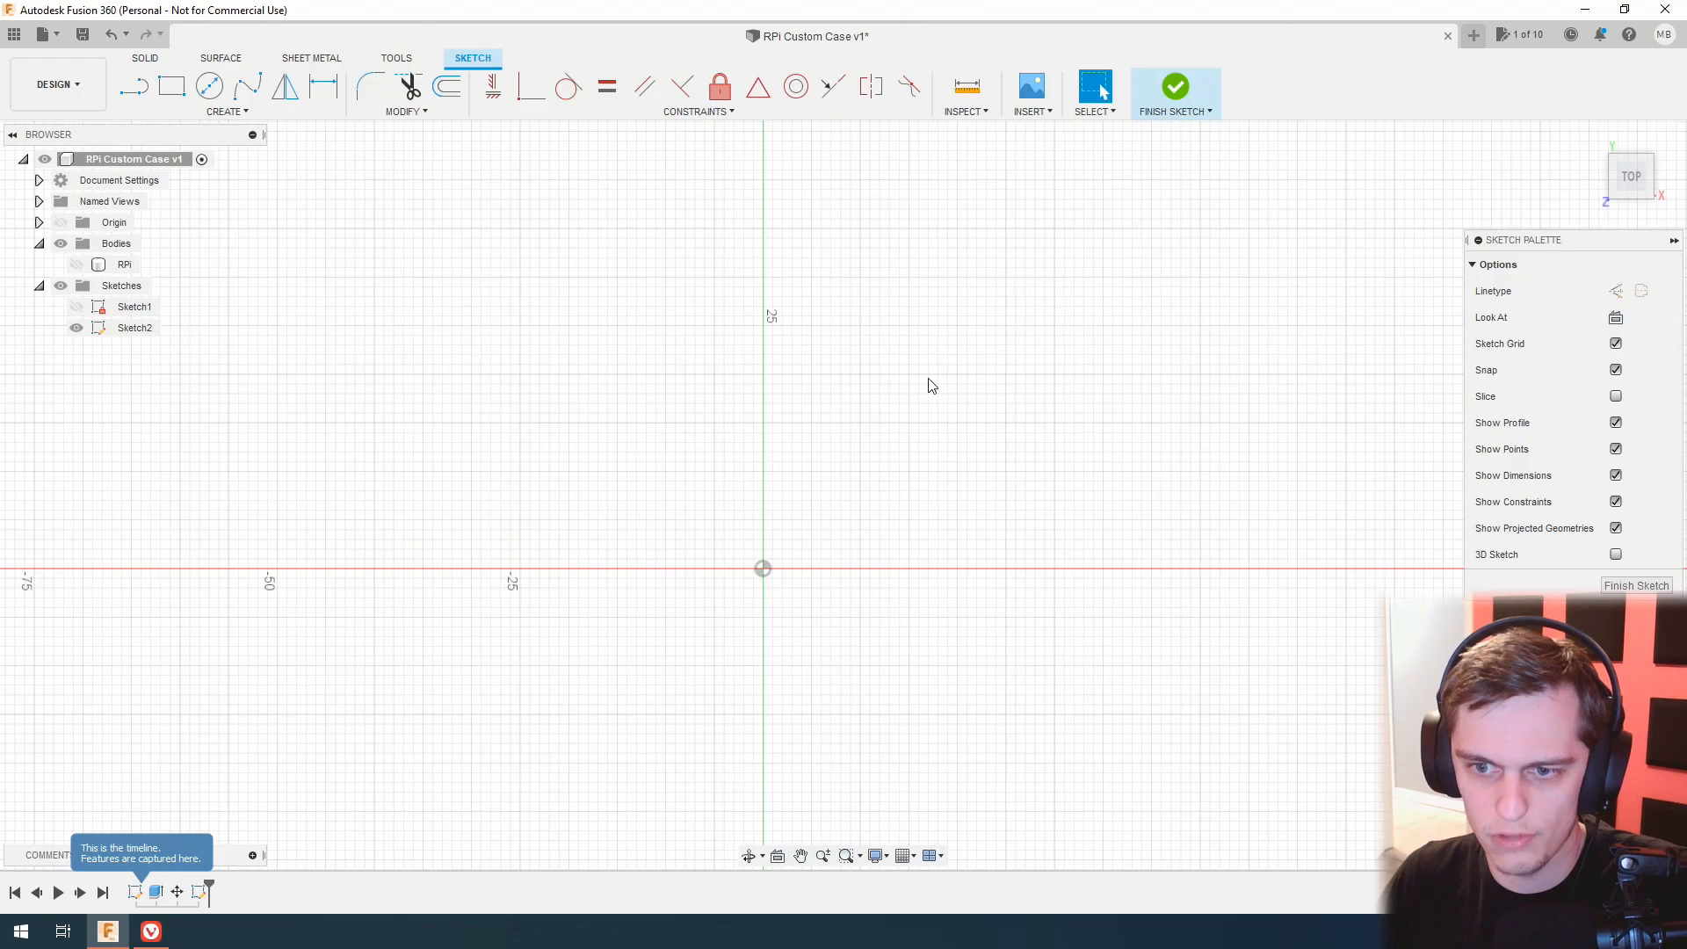
Consult the browser's Raspberry Pi drawing, return to Fusion 360 and sketch an 85 by 56 mm rectangle from the origin, finishing the sketch.
{"action": "middle_click_drag", "start_coordinate": [919, 384], "coordinate": [389, 486]}
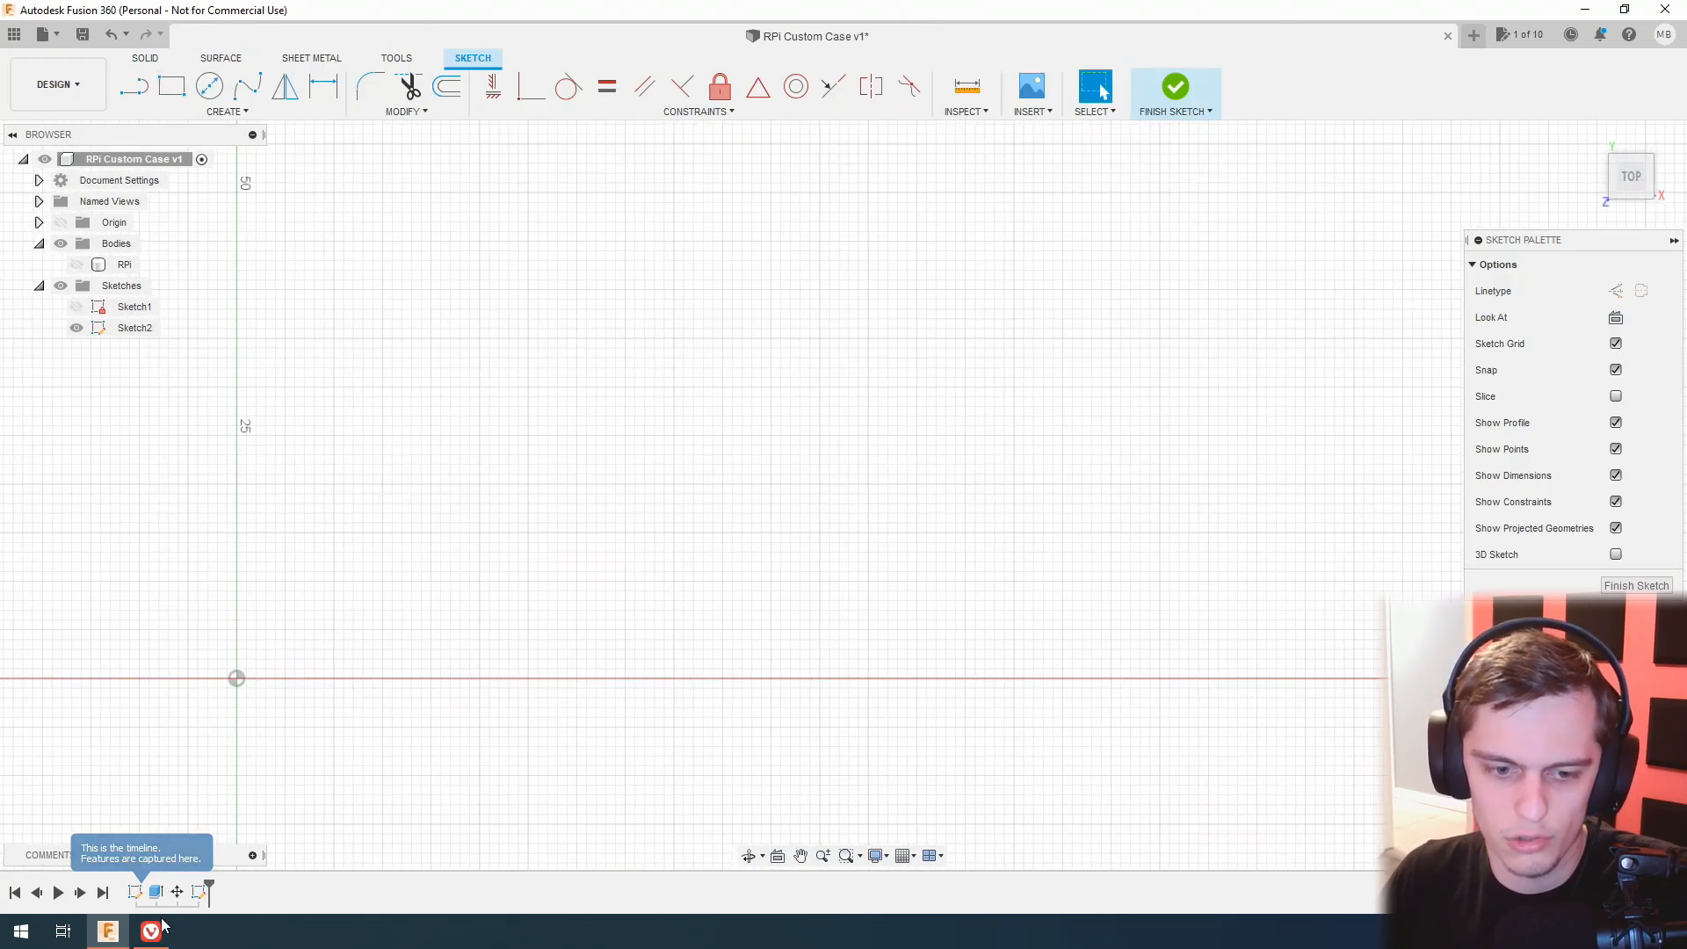
{"action": "key", "text": "alt+Tab"}
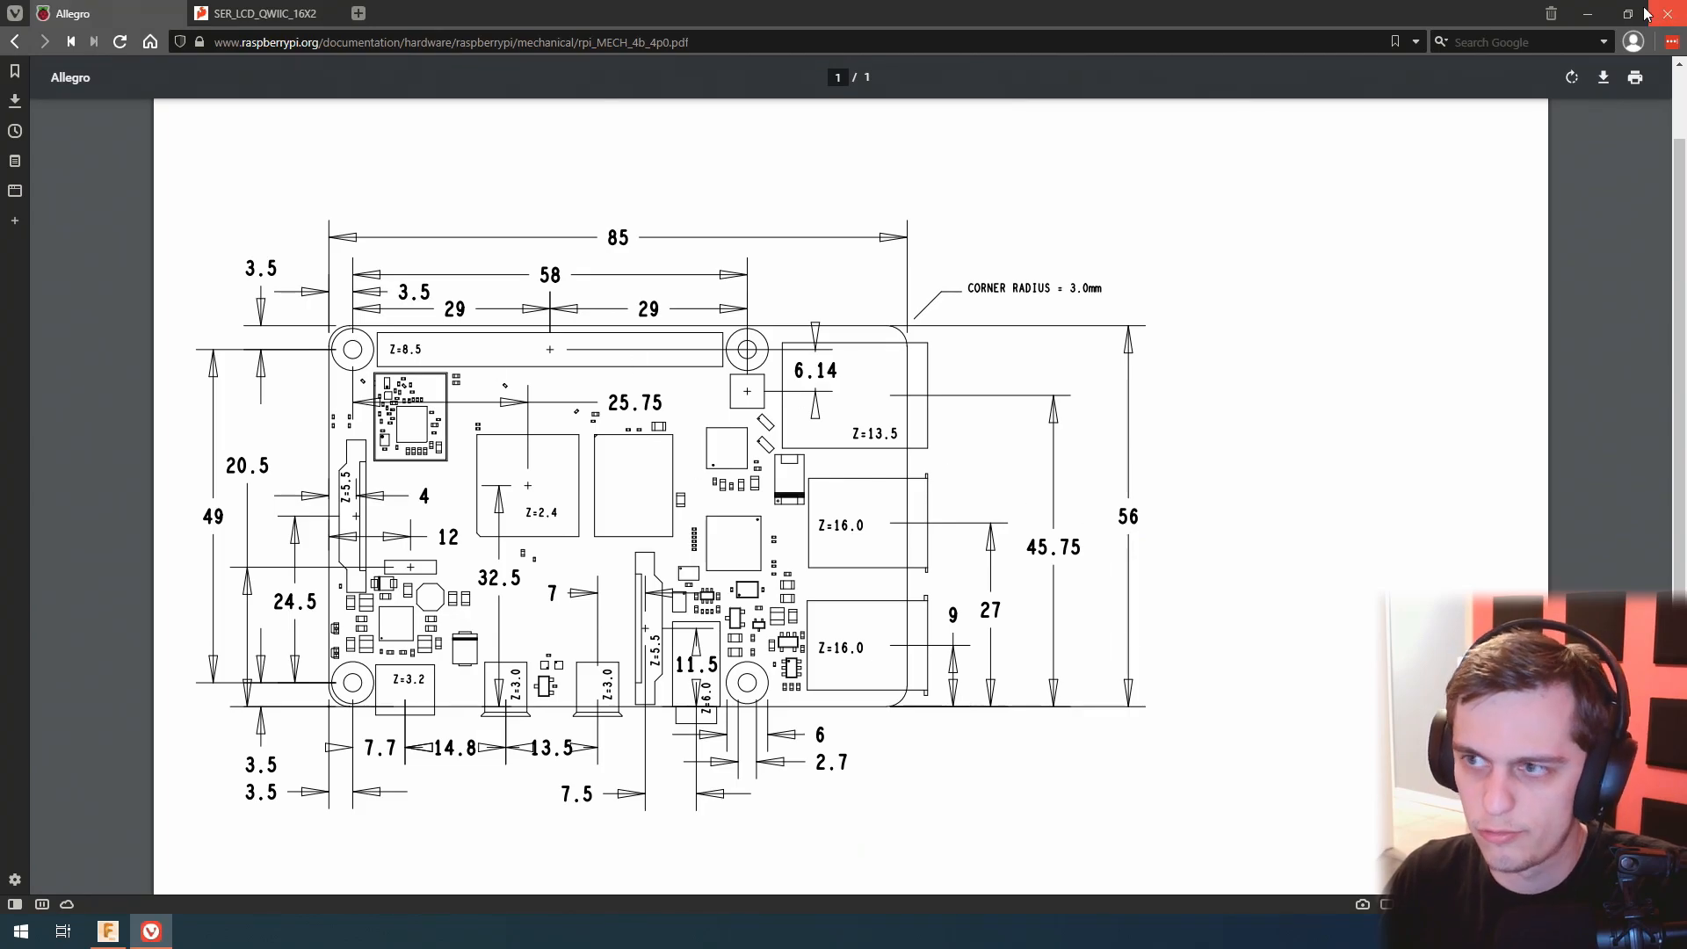
{"action": "left_click", "coordinate": [1587, 13]}
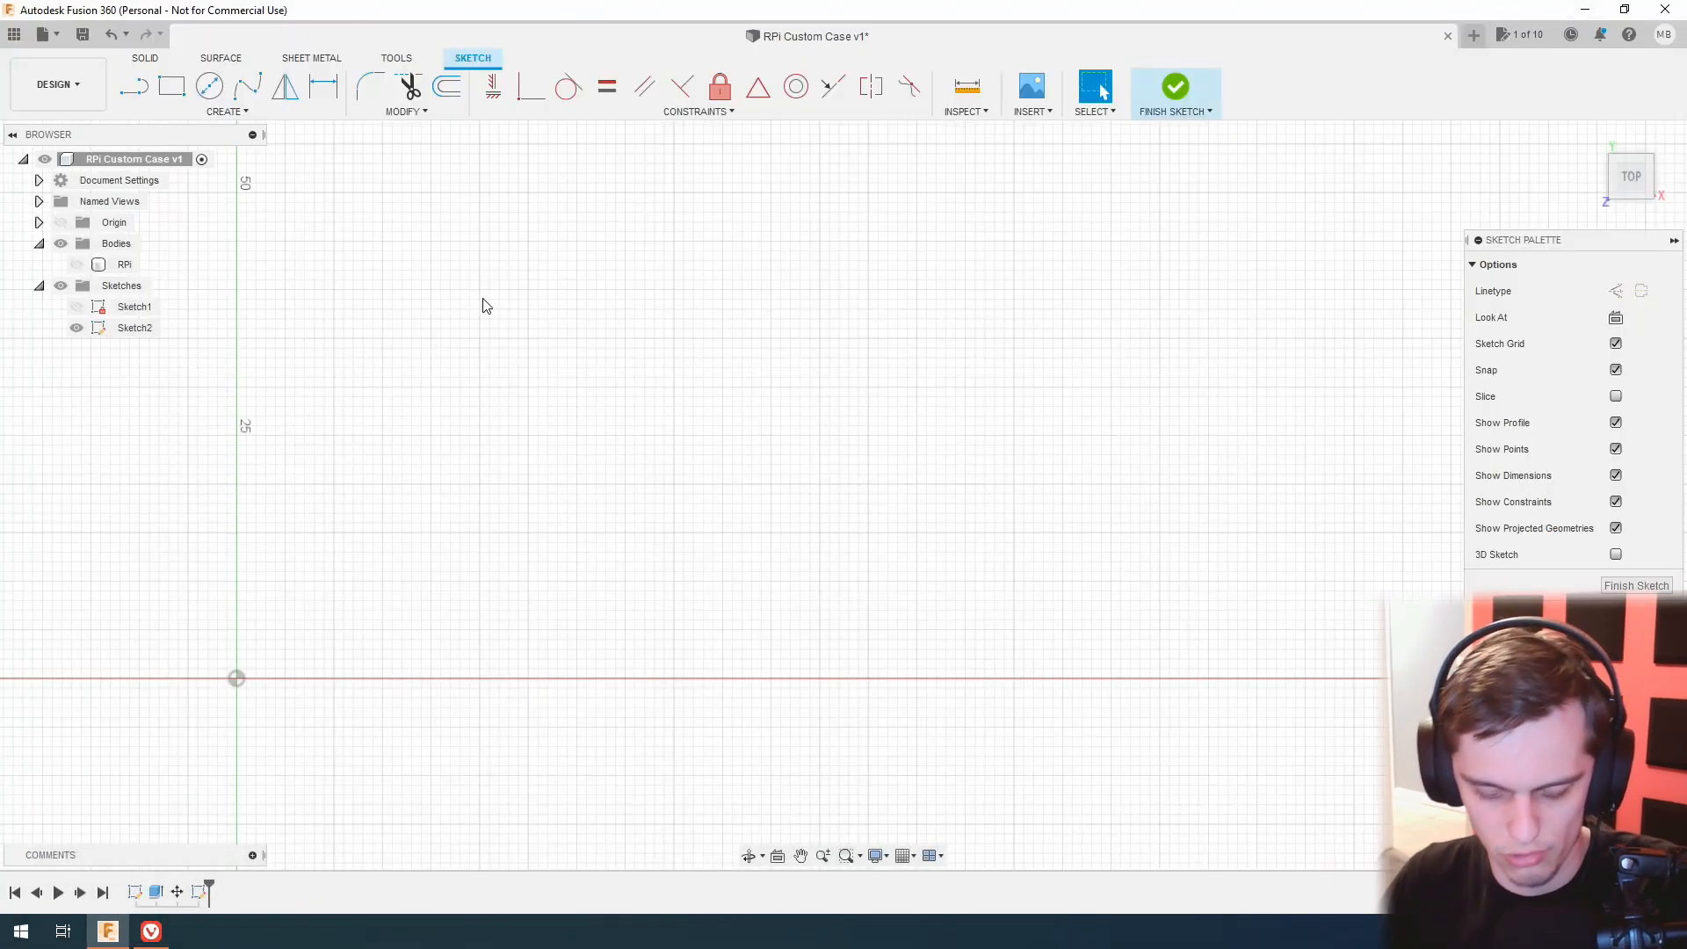
{"action": "key", "text": "r"}
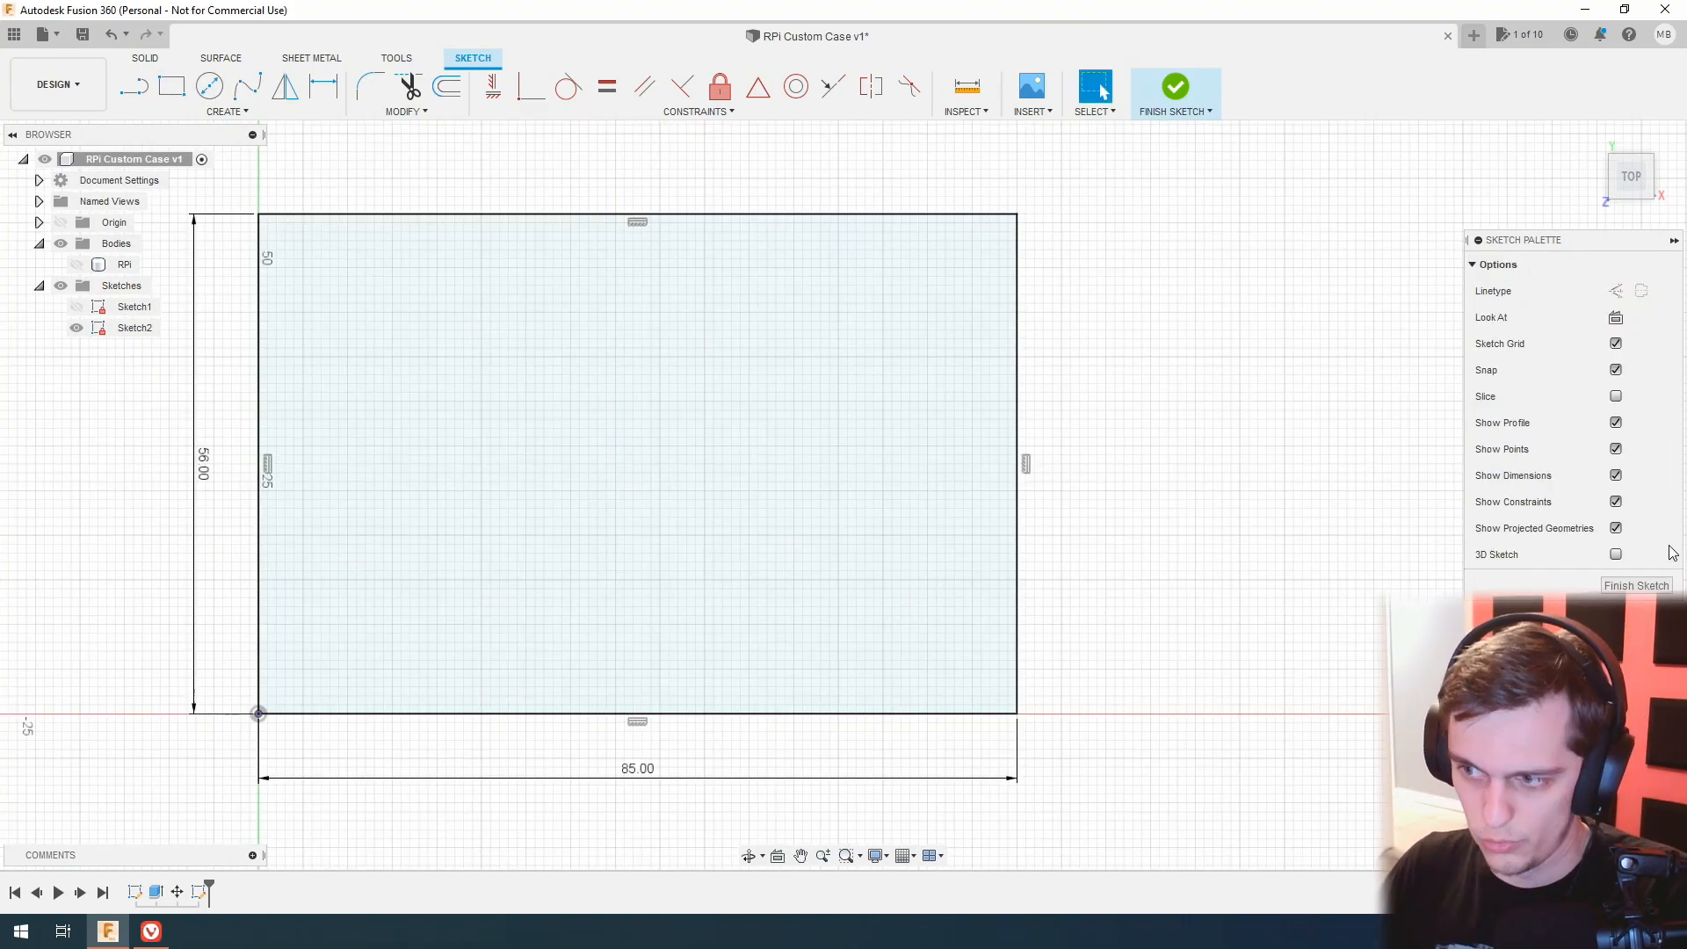
{"action": "left_click", "coordinate": [1621, 587]}
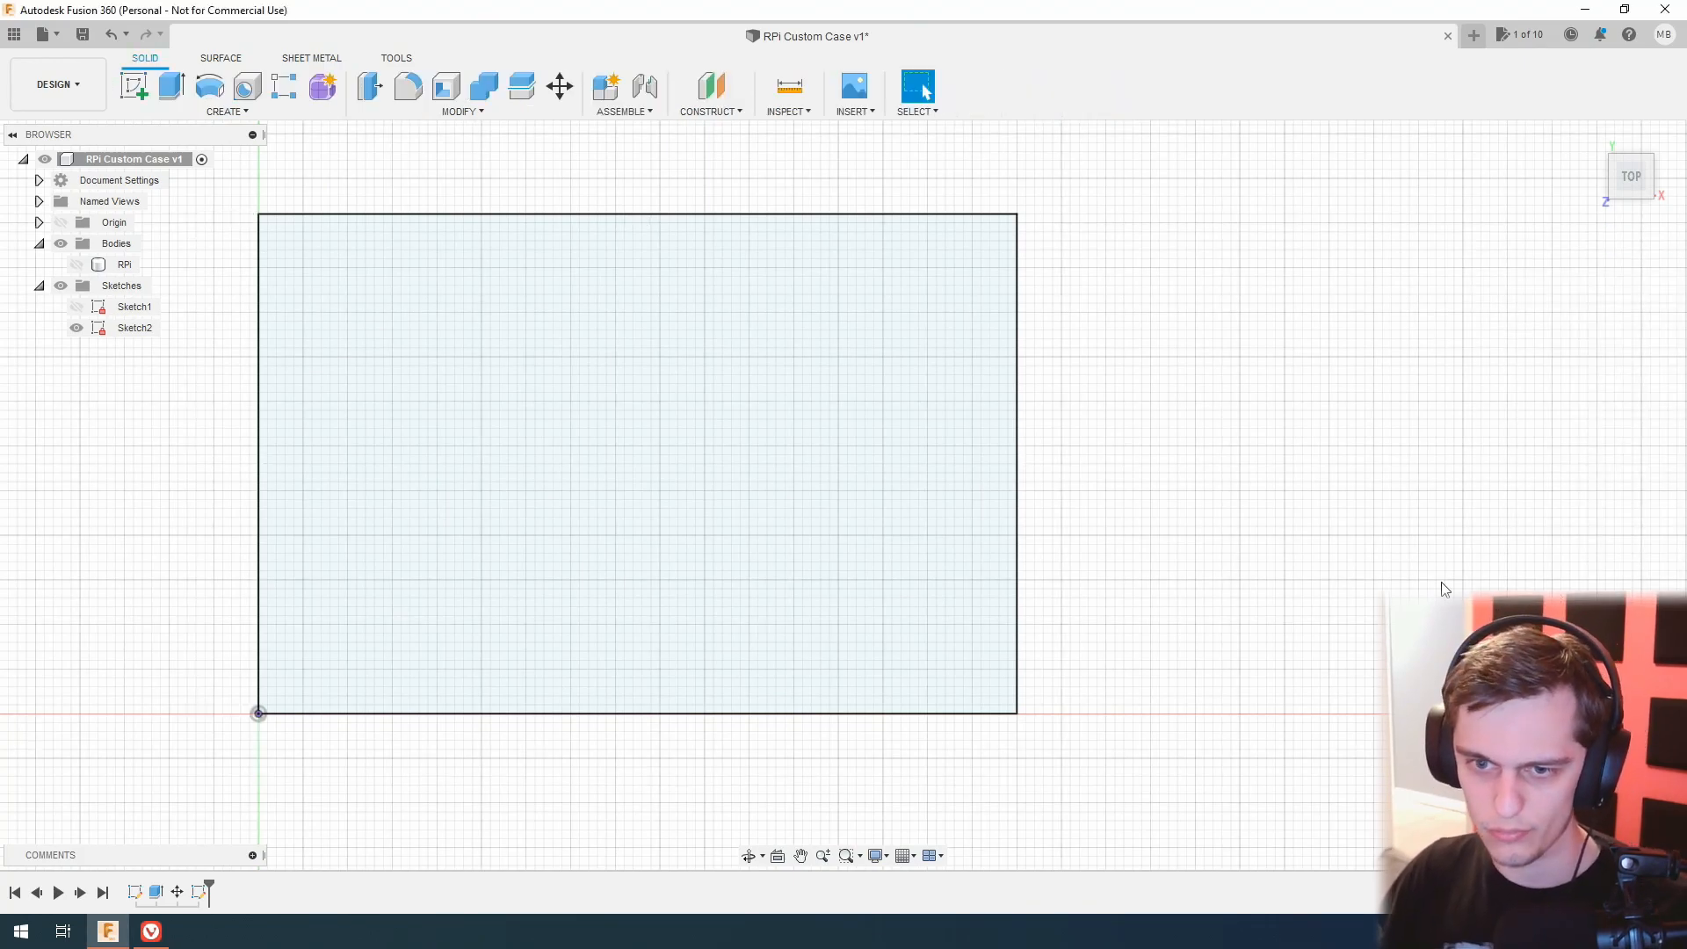
Extrude the 85 by 56 mm rectangle 5 mm upward as a new body.
{"action": "left_click", "coordinate": [1624, 201]}
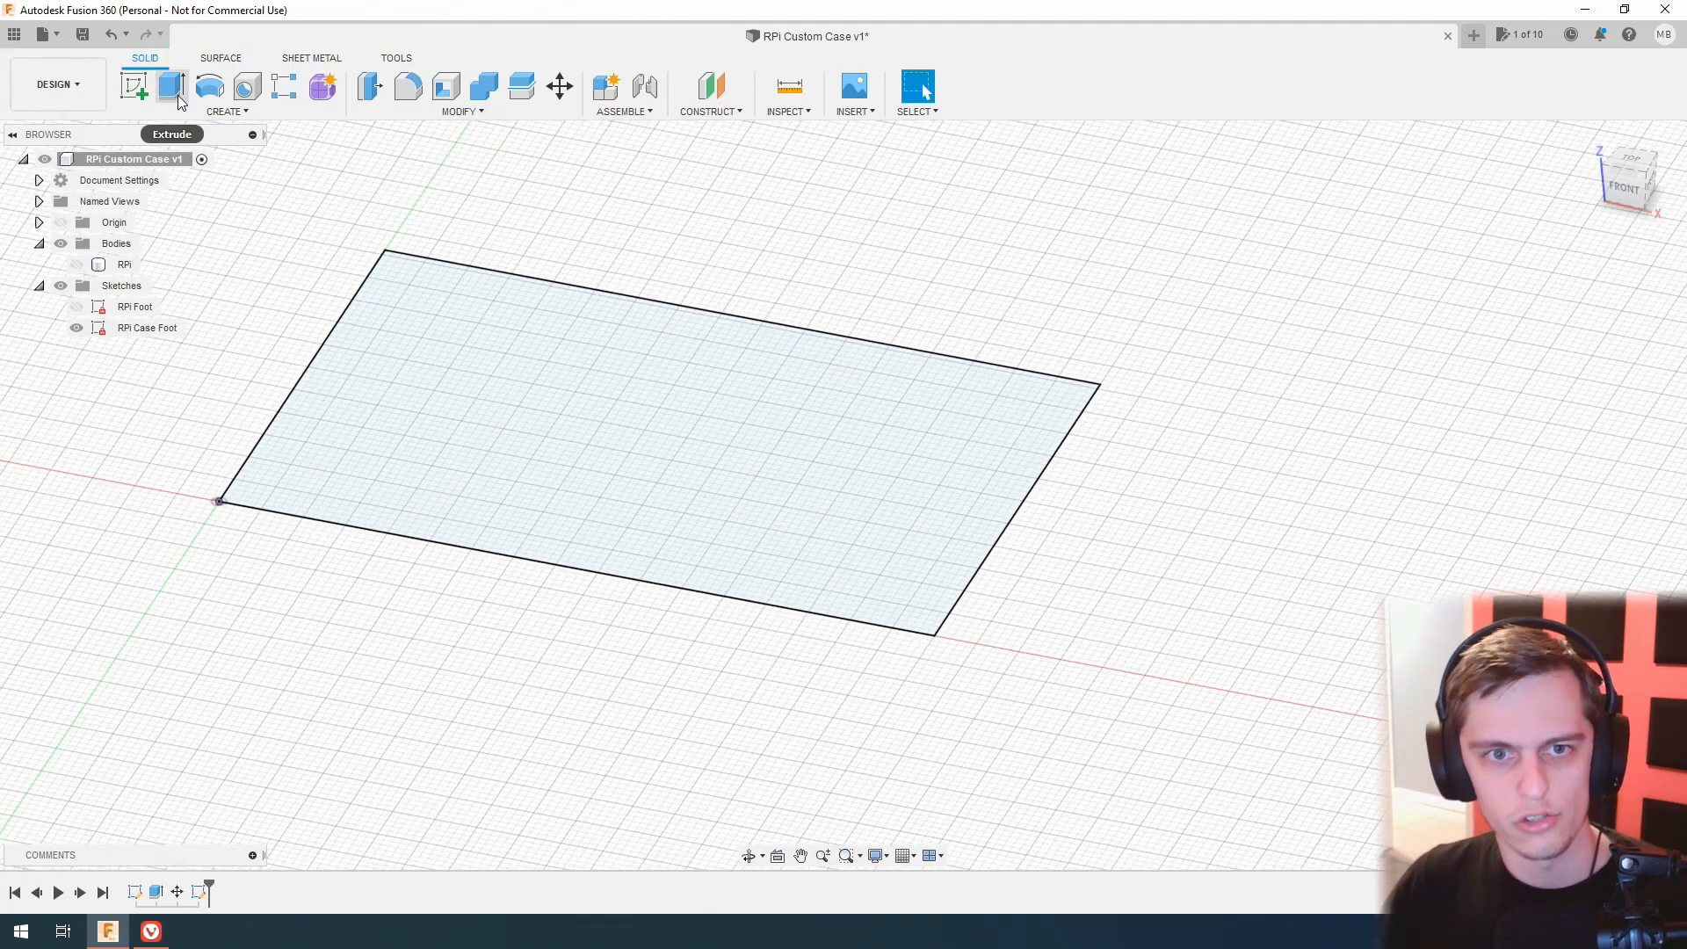
{"action": "key", "text": "e"}
{"action": "left_click", "coordinate": [423, 460]}
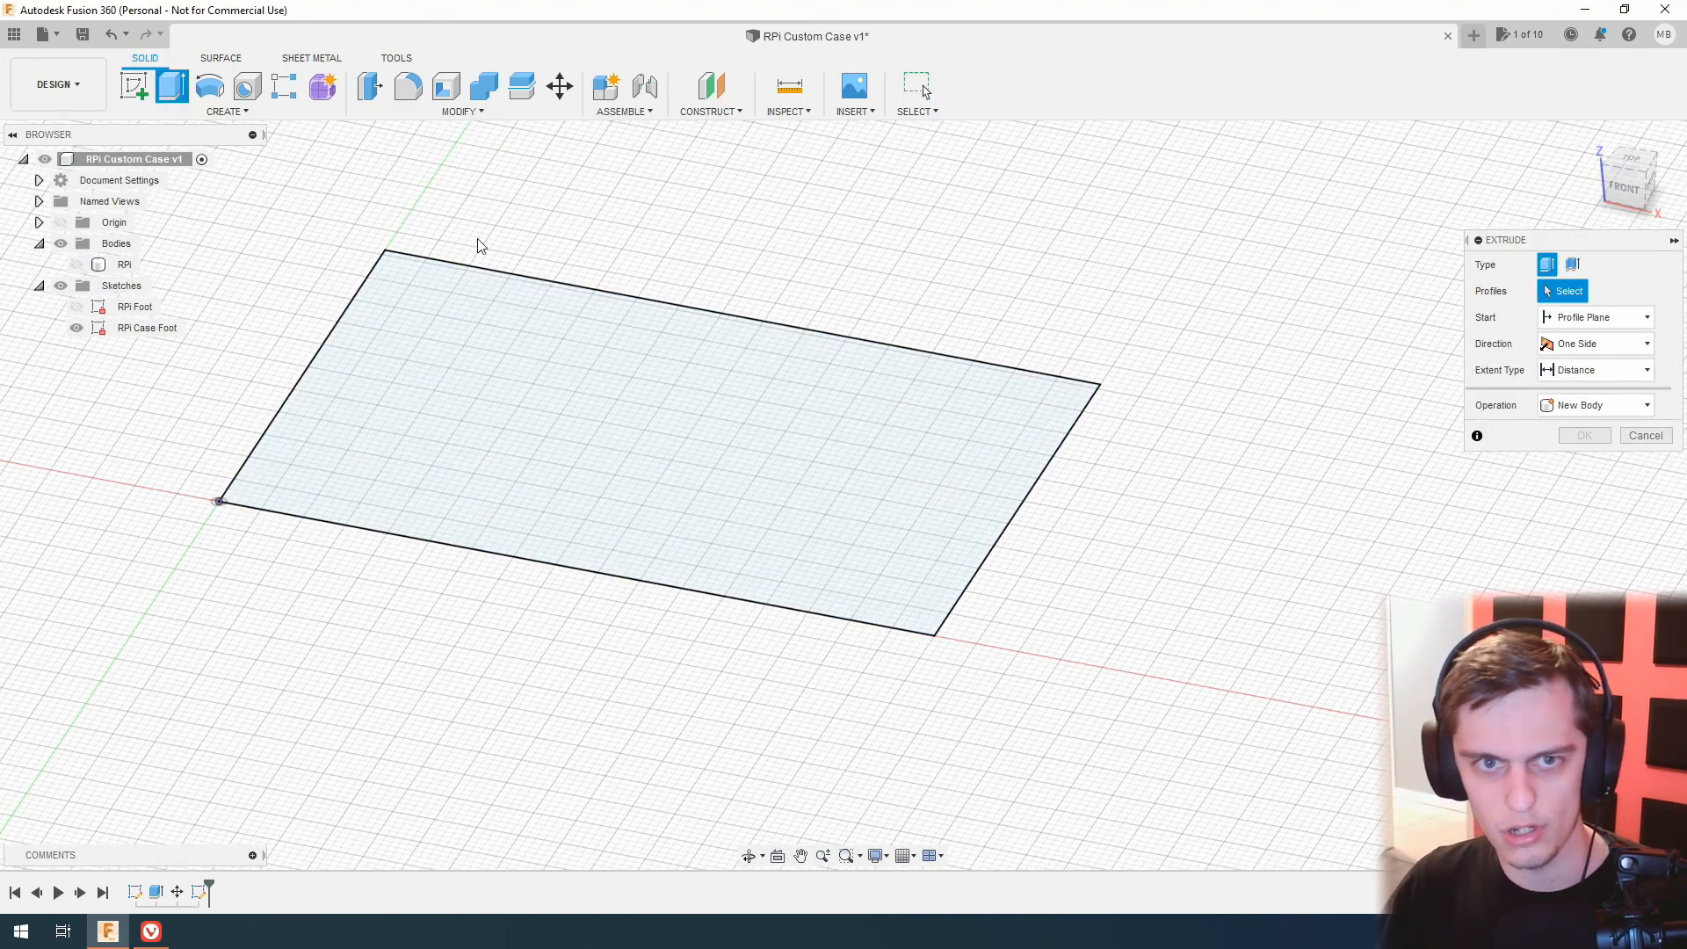
{"action": "left_click", "coordinate": [506, 452]}
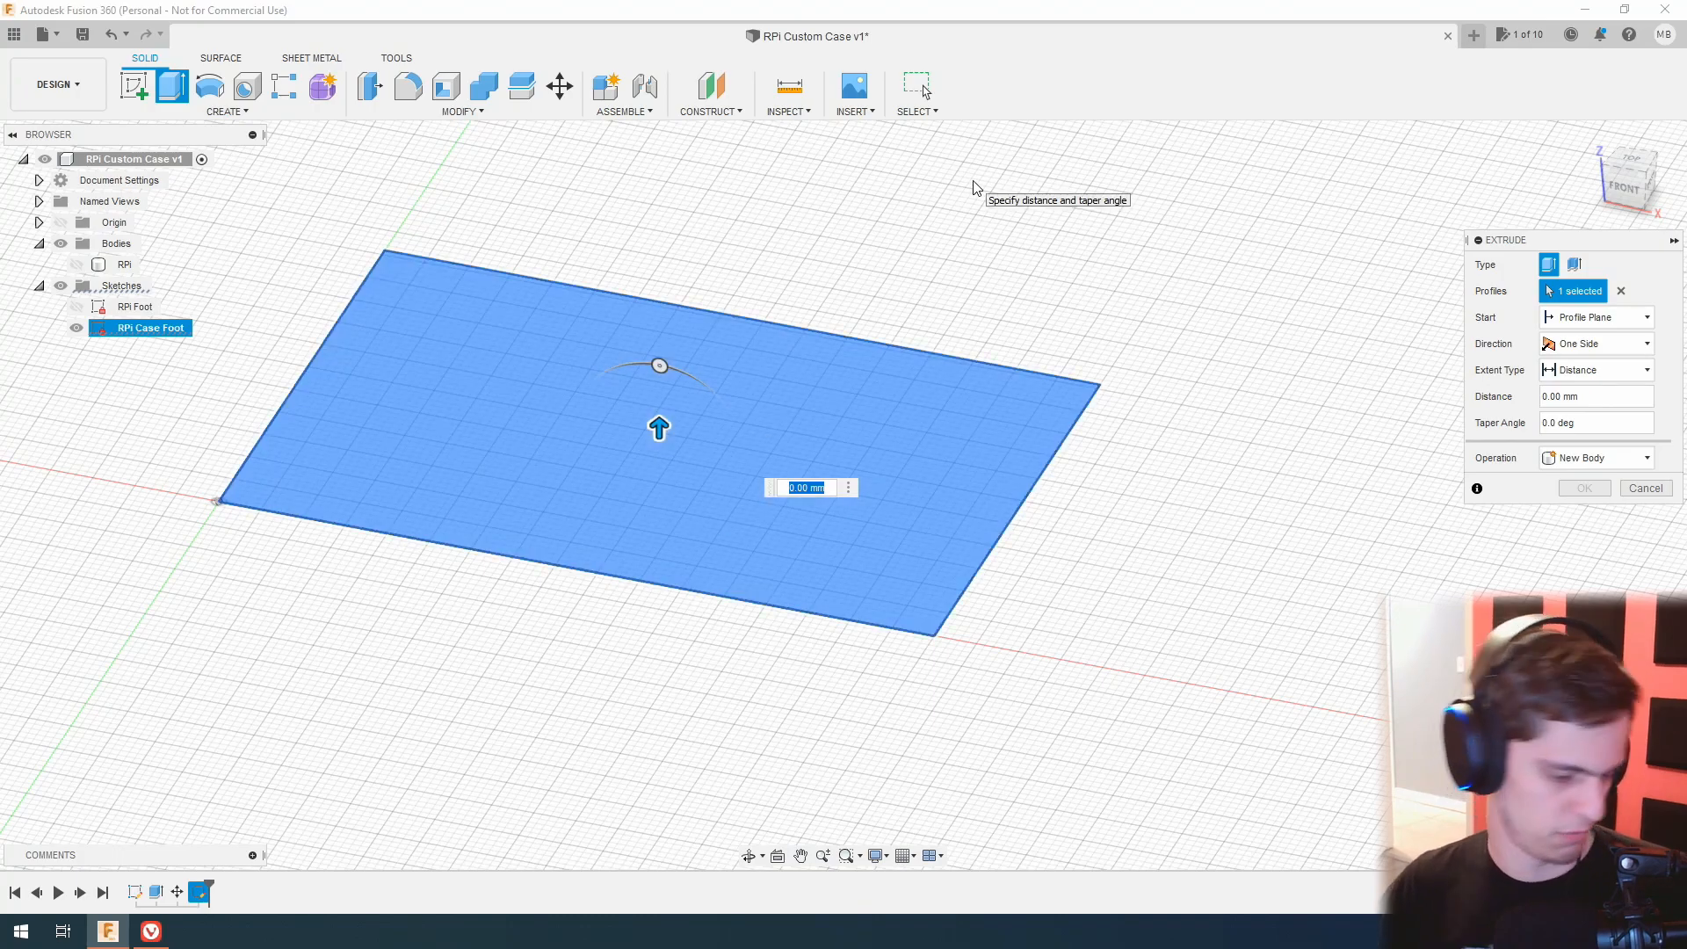
{"action": "type", "text": "5"}
{"action": "key", "text": "Return"}
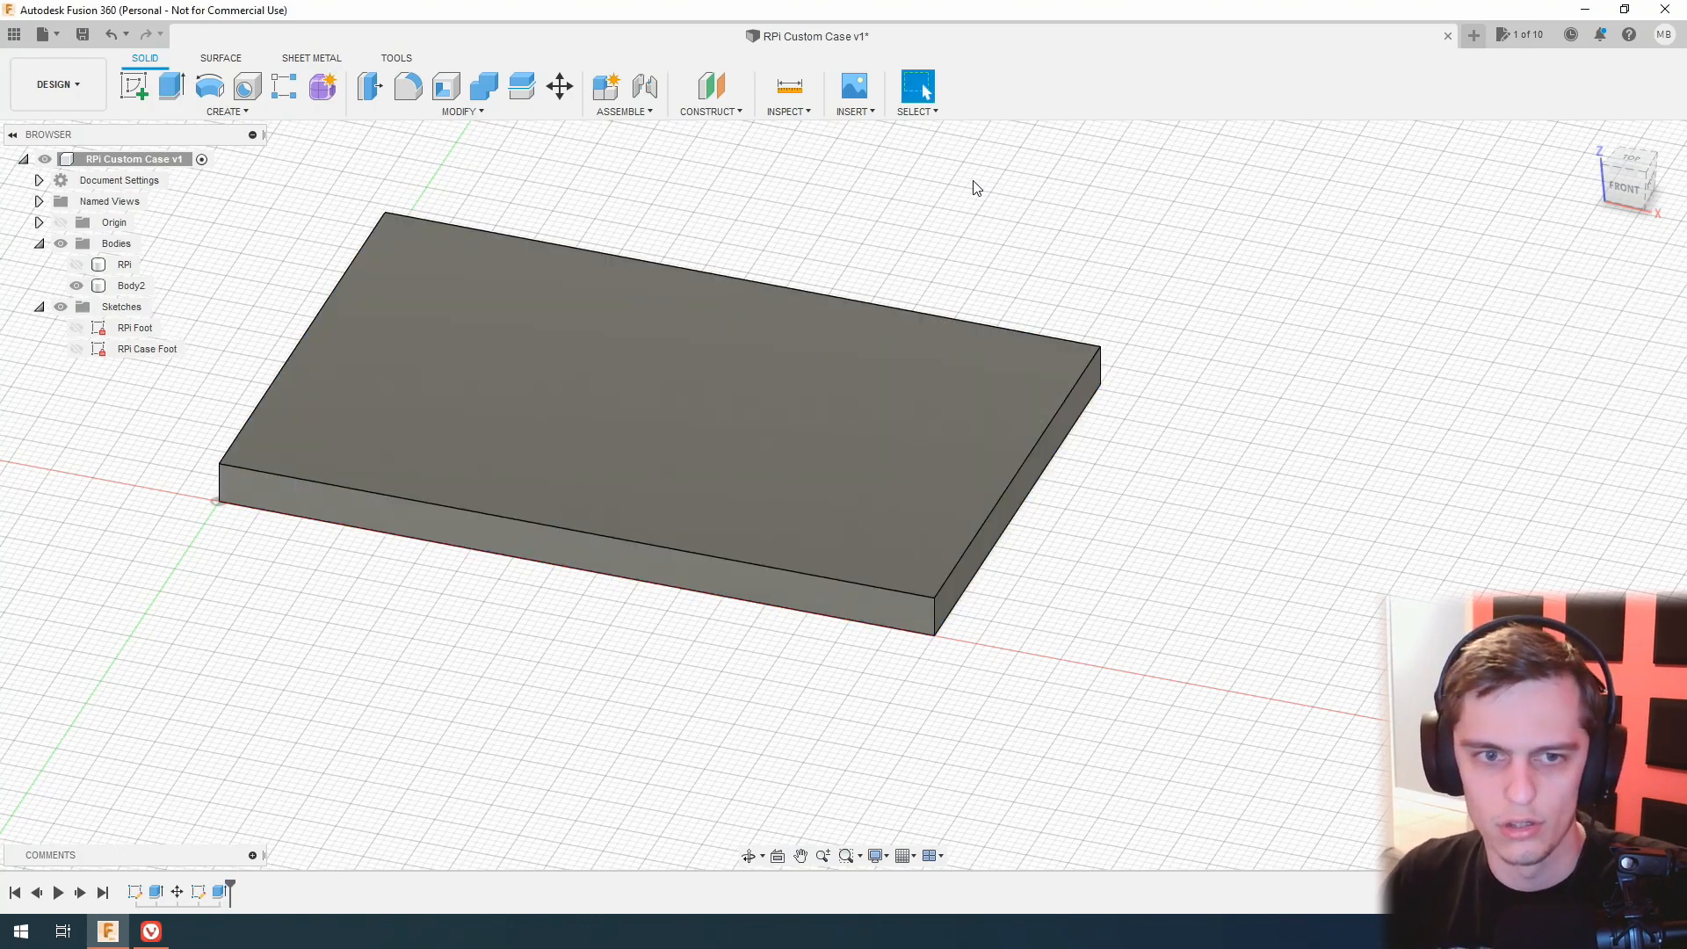
Show the RPi body and the RPi Foot sketch, and inspect the board's position above the case base.
{"action": "left_click", "coordinate": [76, 264]}
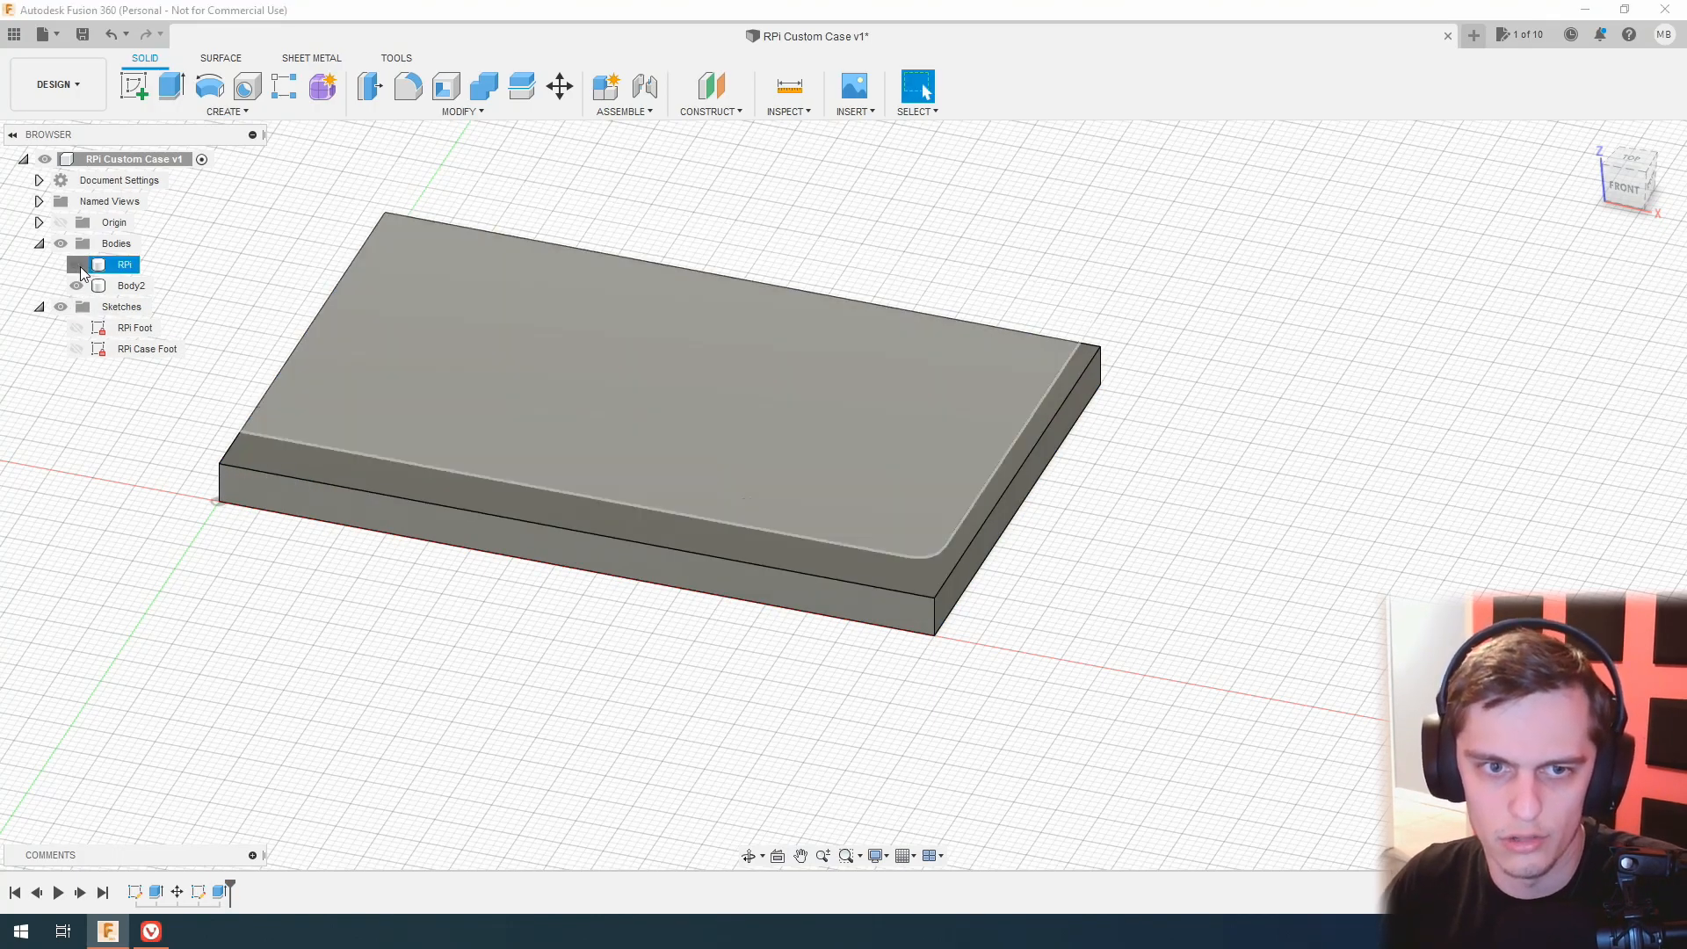
{"action": "mouse_move", "coordinate": [1645, 188]}
{"action": "left_mouse_down"}
{"action": "mouse_move", "coordinate": [1630, 128]}
{"action": "mouse_move", "coordinate": [1636, 179]}
{"action": "mouse_move", "coordinate": [1659, 195]}
{"action": "mouse_move", "coordinate": [1668, 179]}
{"action": "left_mouse_up"}
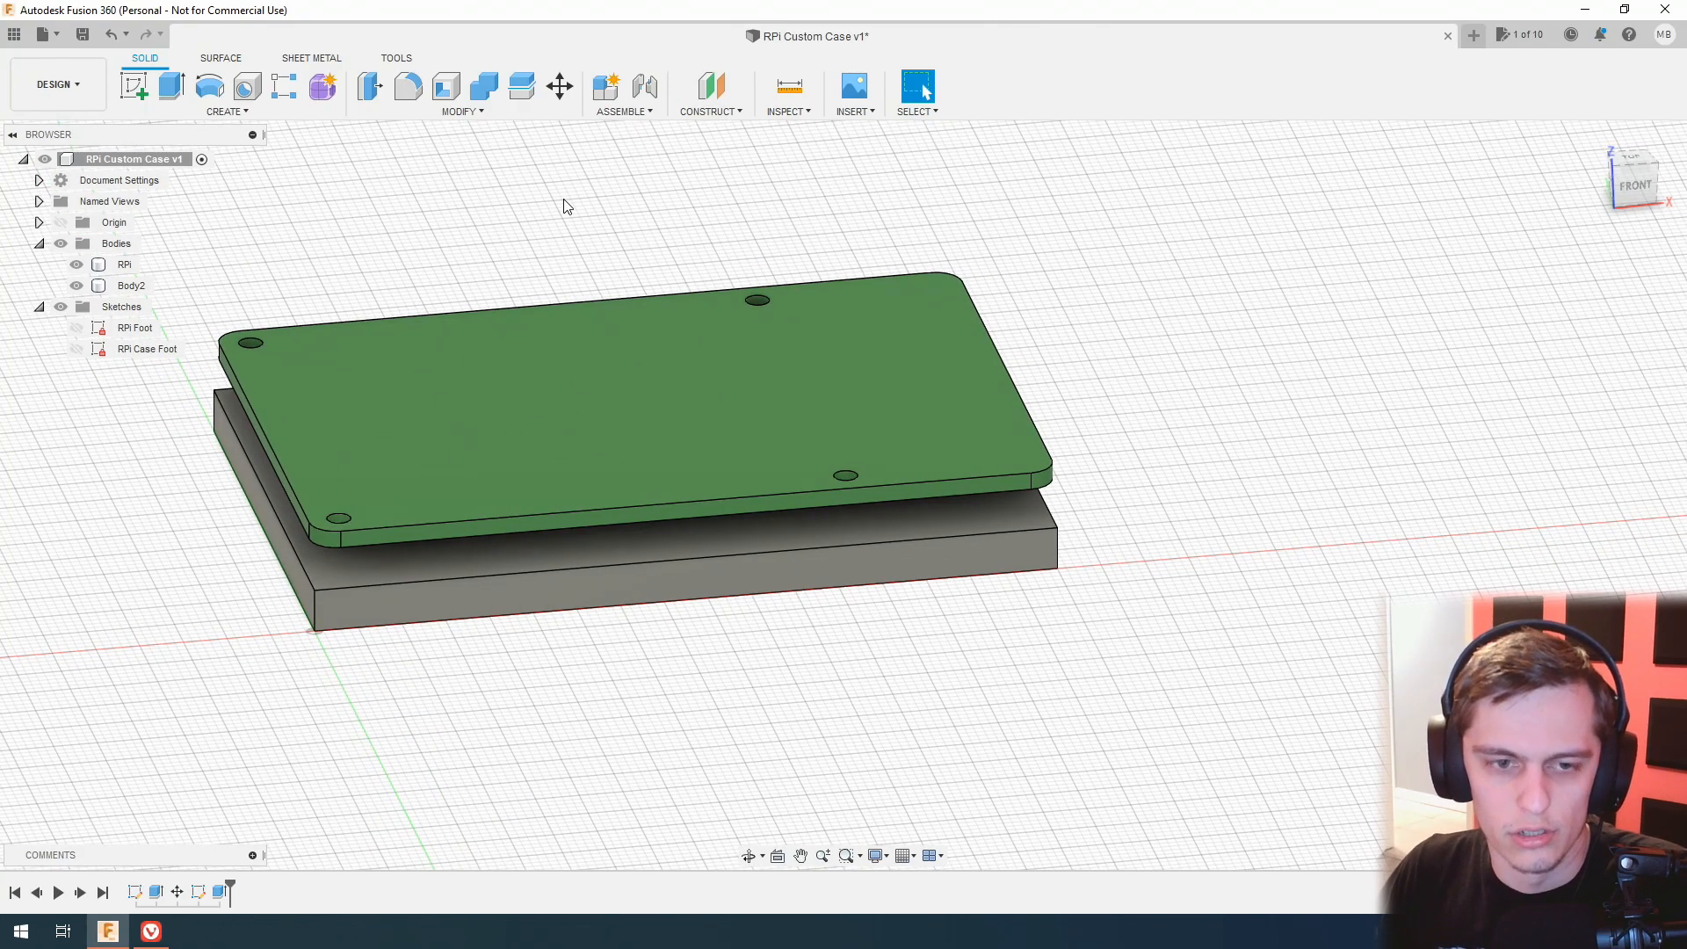
{"action": "middle_click_drag", "start_coordinate": [844, 477], "coordinate": [794, 484], "text": "shift"}
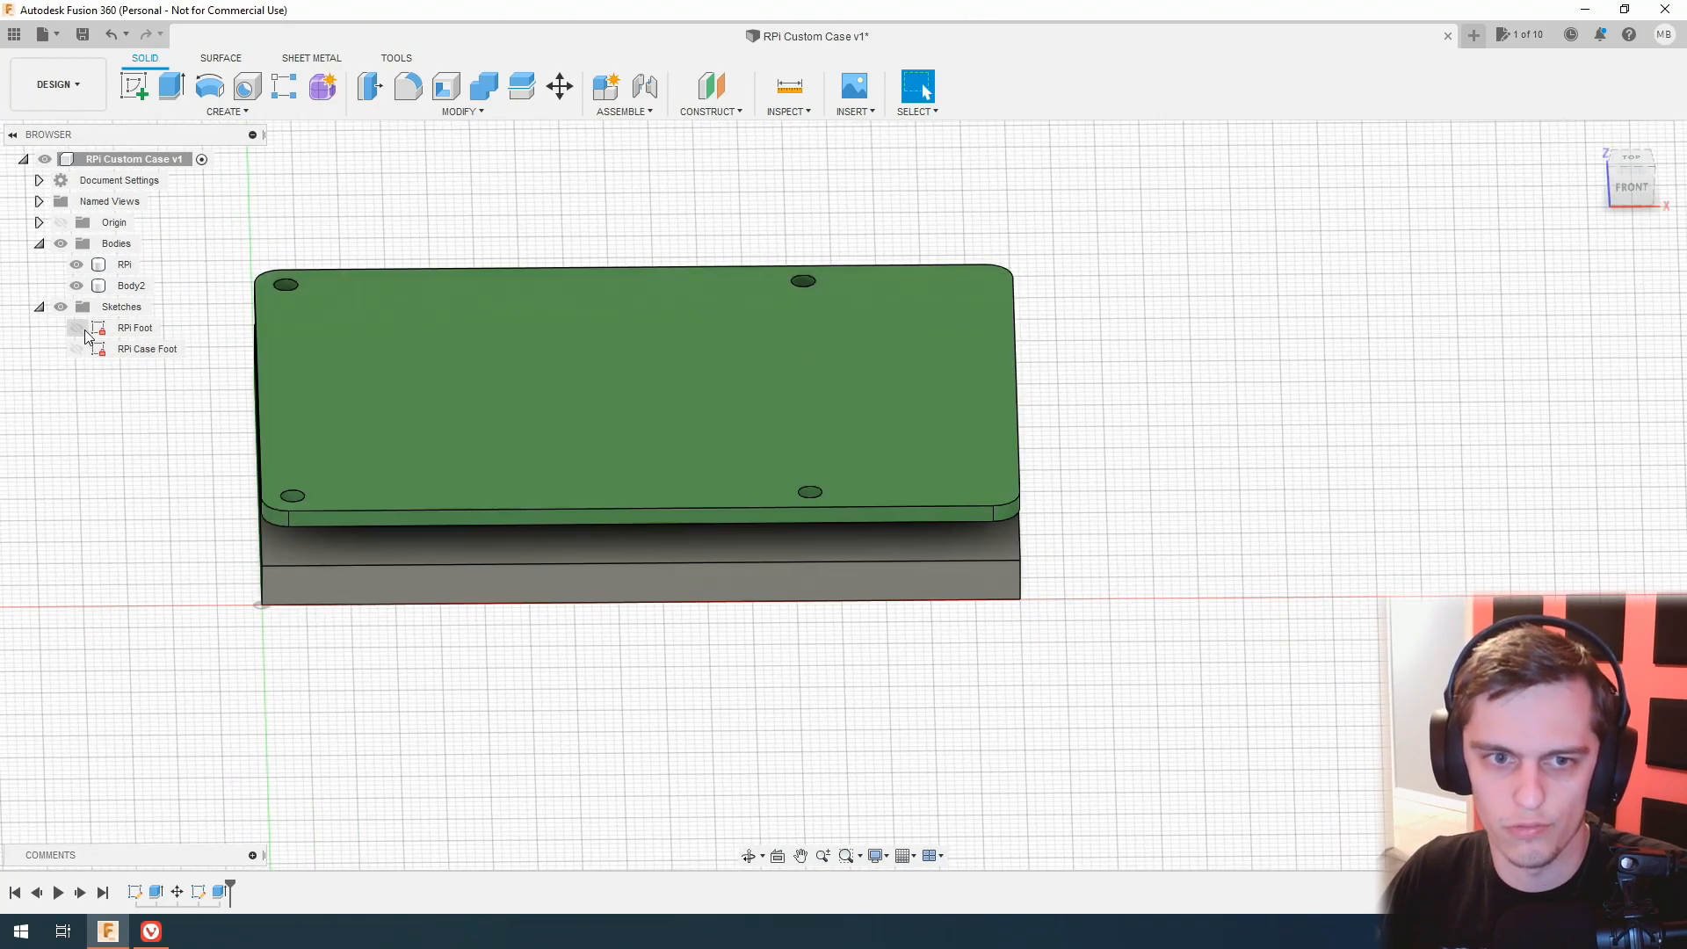
{"action": "left_click", "coordinate": [91, 331]}
{"action": "left_click", "coordinate": [76, 327]}
{"action": "left_click", "coordinate": [414, 668]}
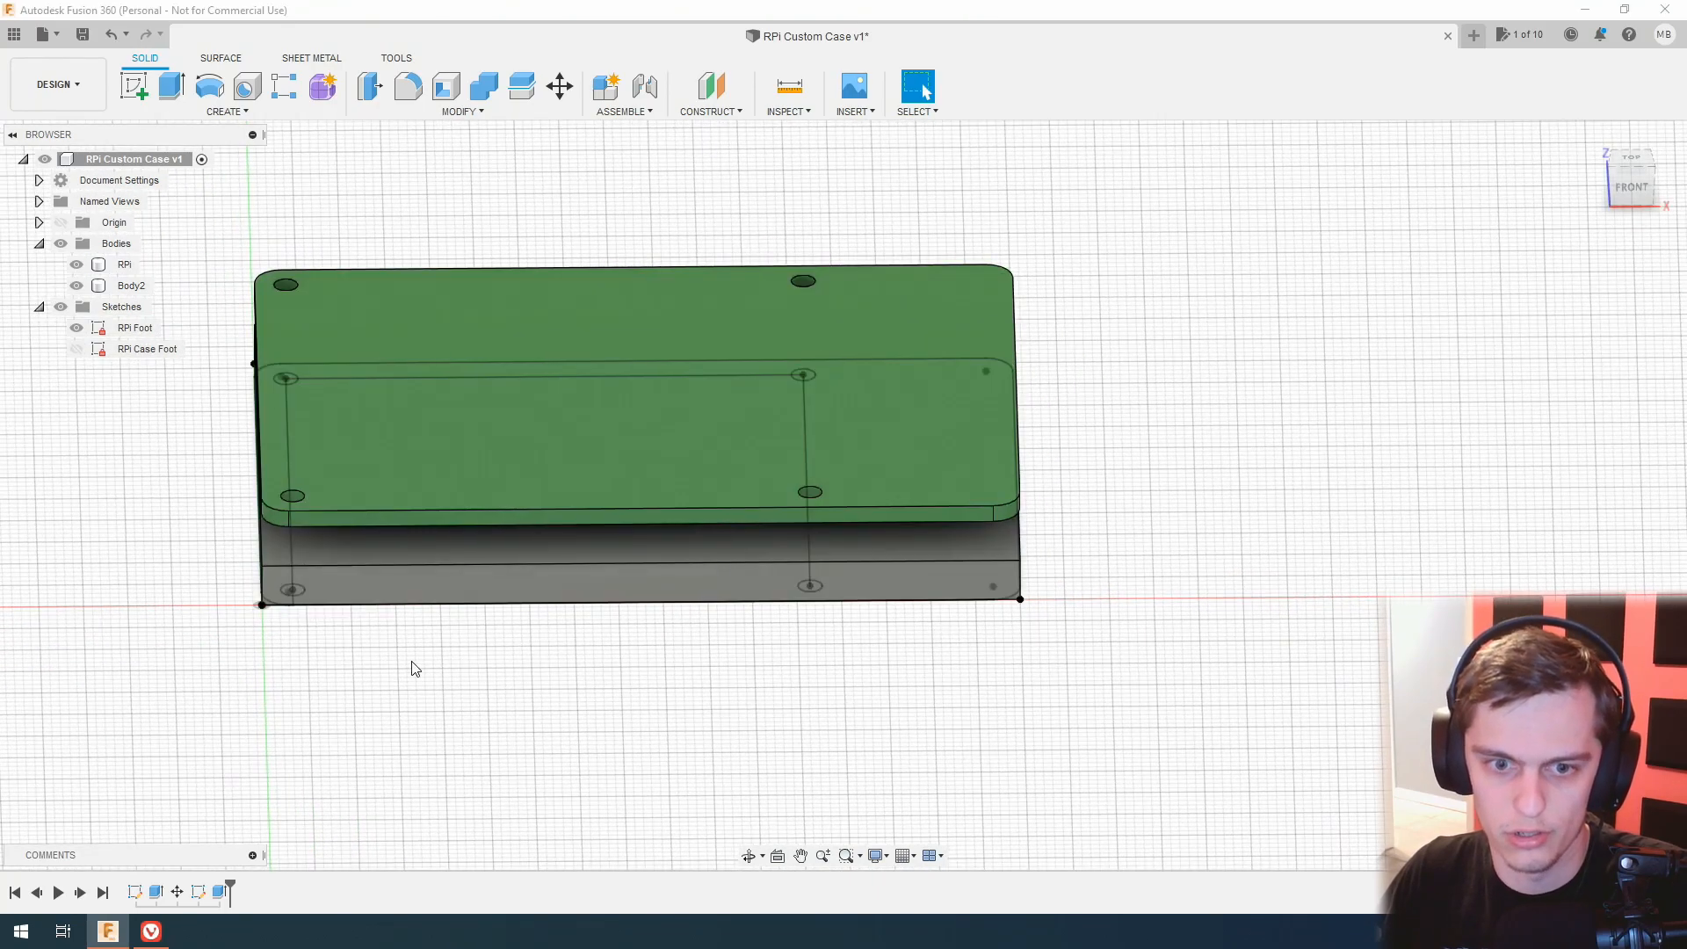
{"action": "middle_click_drag", "start_coordinate": [438, 651], "coordinate": [479, 650]}
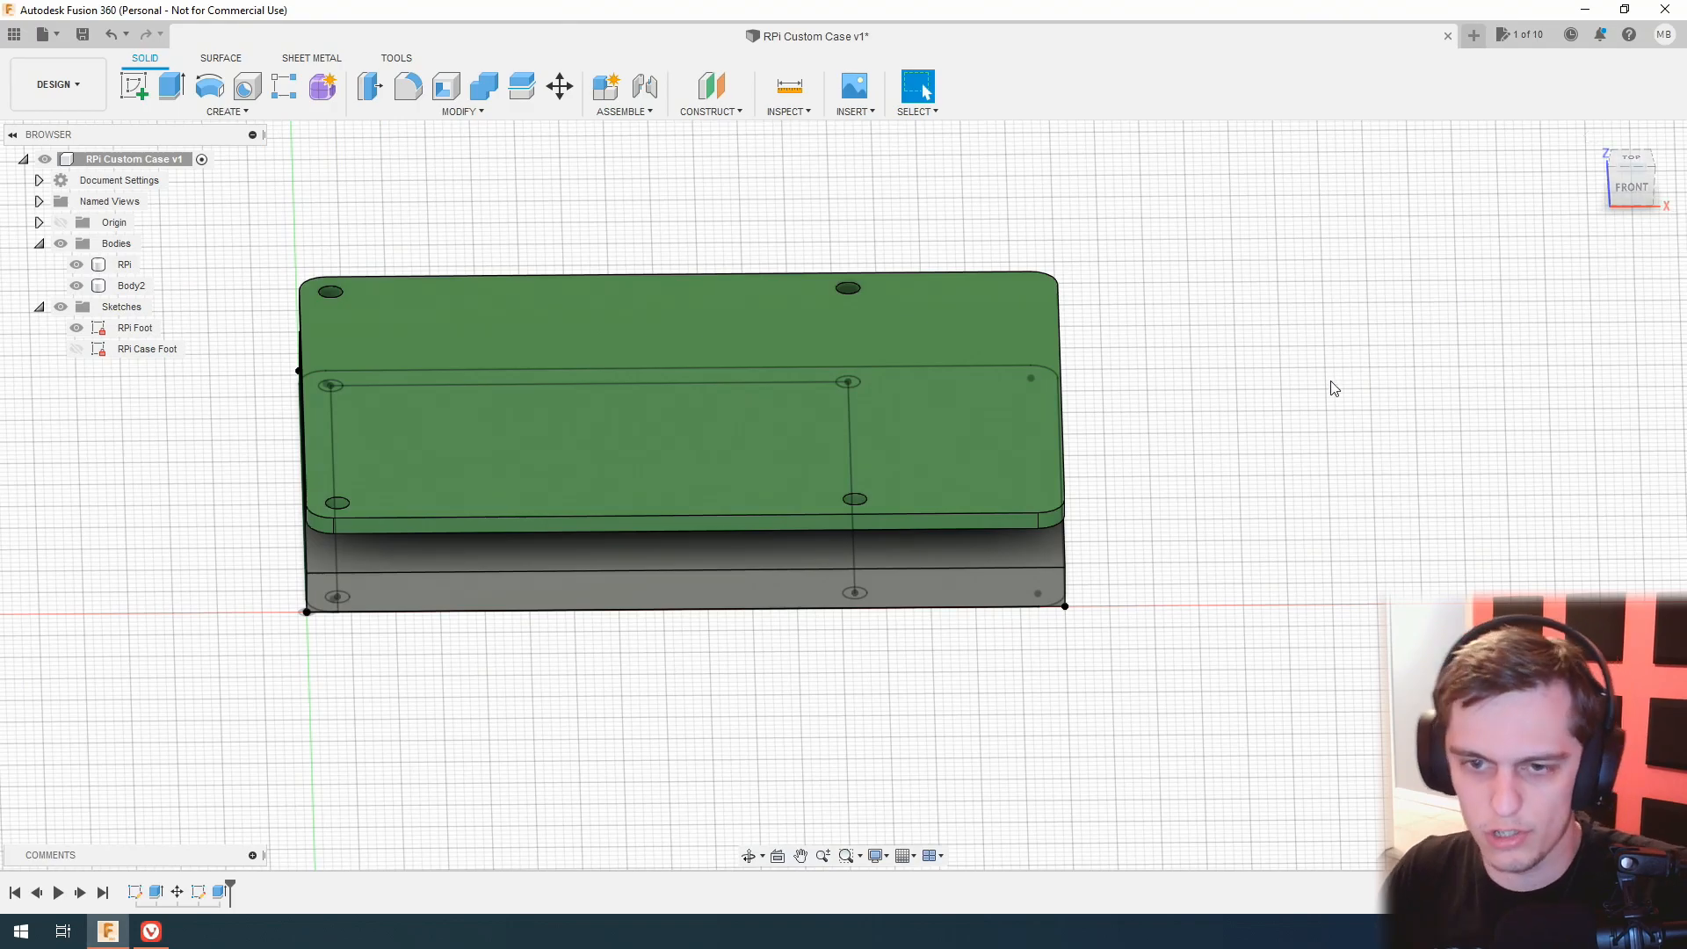
{"action": "middle_click_drag", "start_coordinate": [894, 631], "coordinate": [964, 652], "text": "shift"}
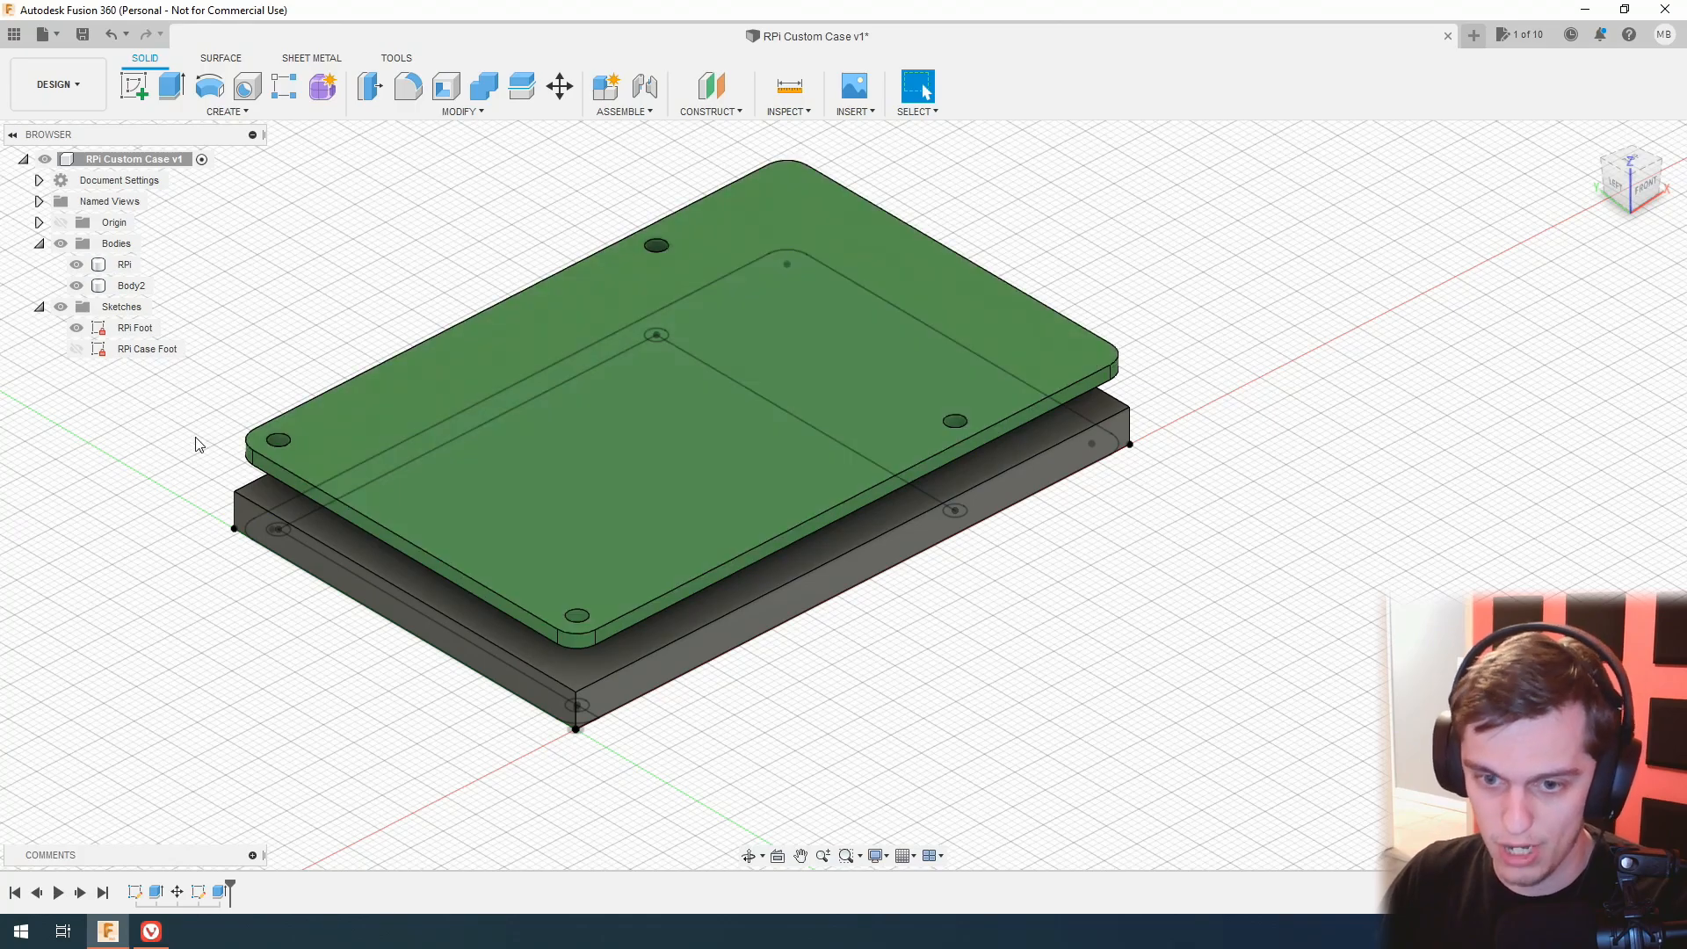
{"action": "left_click", "coordinate": [577, 552]}
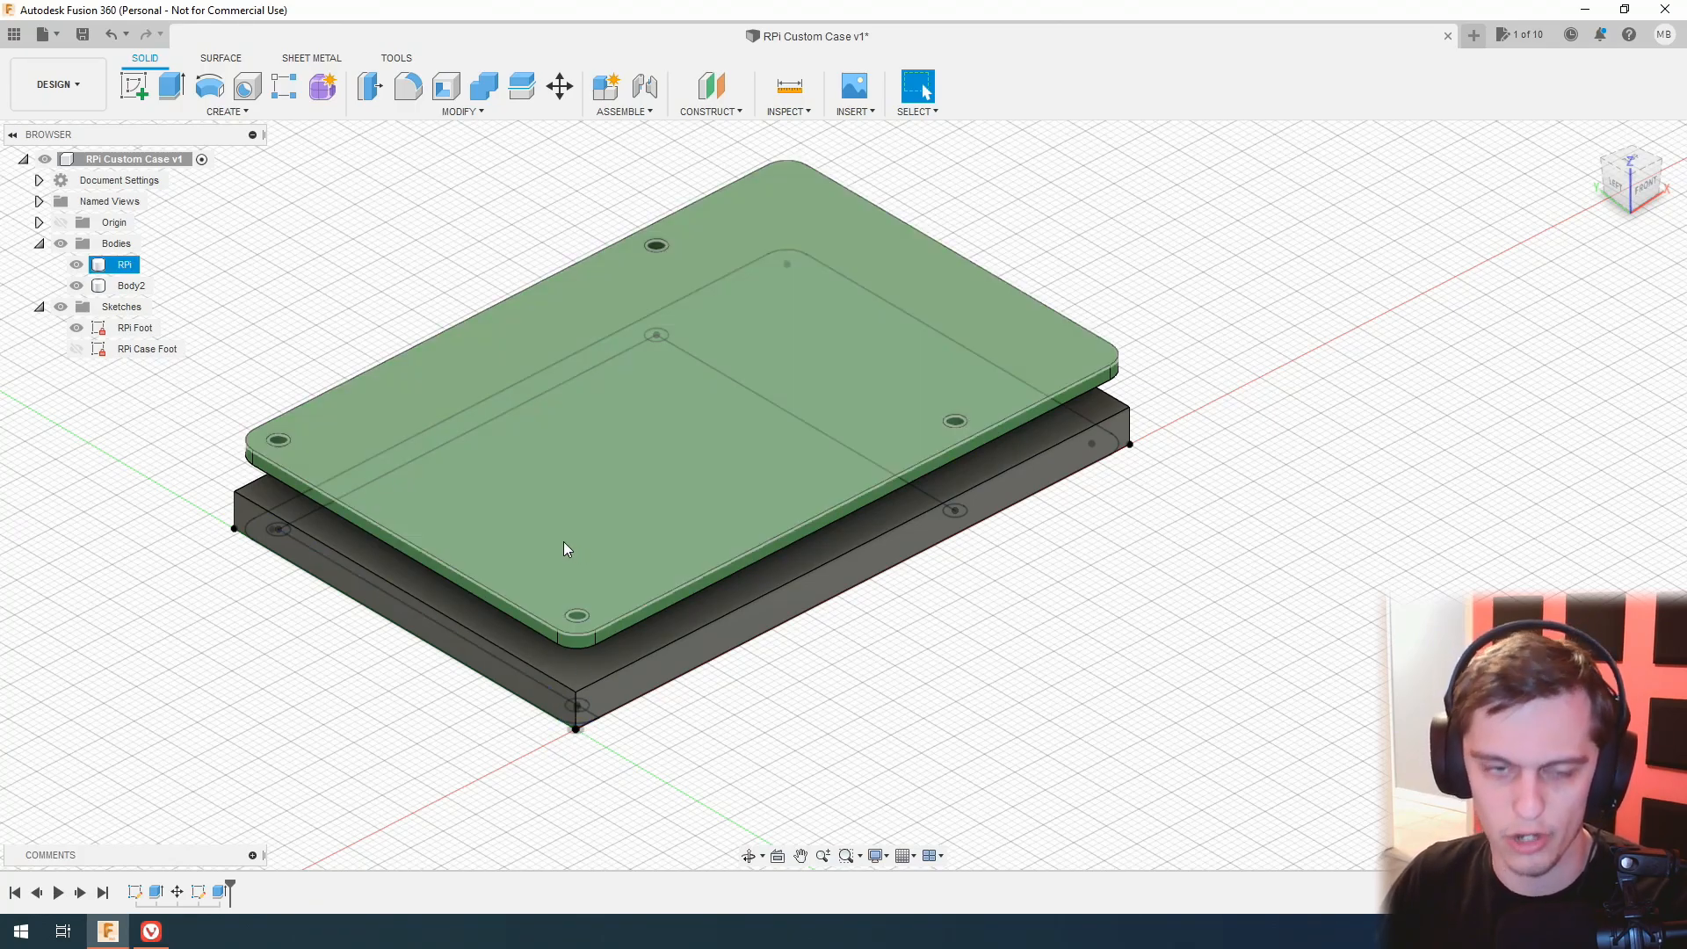
{"action": "left_click", "coordinate": [457, 547]}
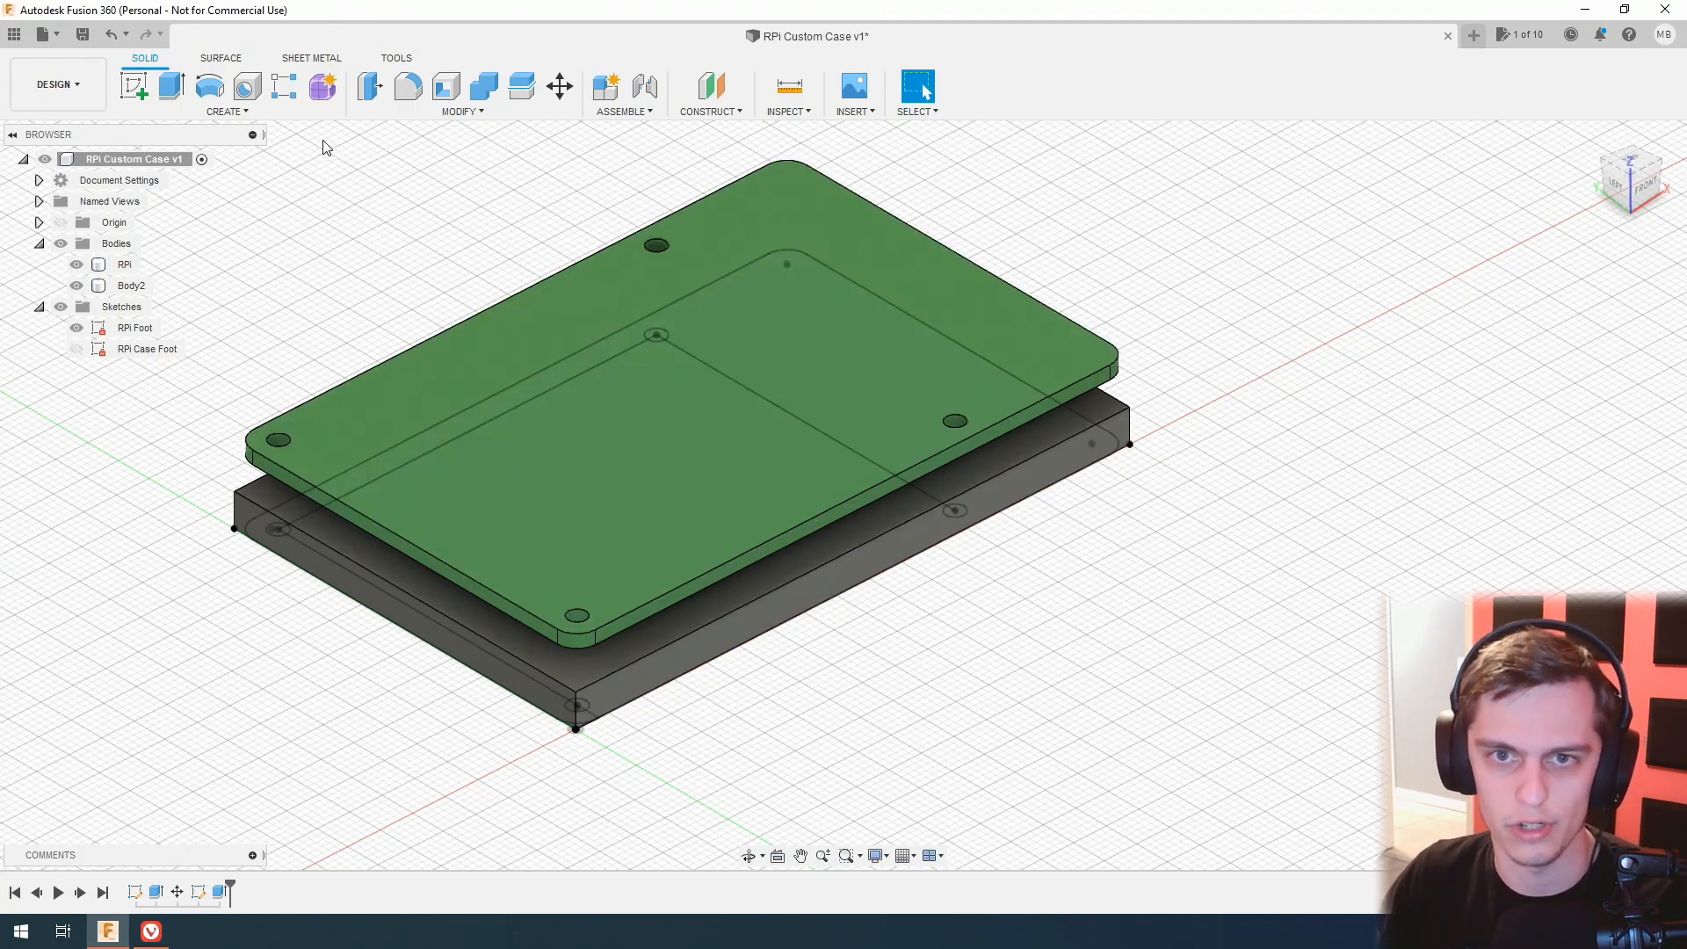
Start an extrusion and select the four mounting-hole circles of the RPi Foot sketch, including their inner circles, as profiles.
{"action": "left_click", "coordinate": [172, 85]}
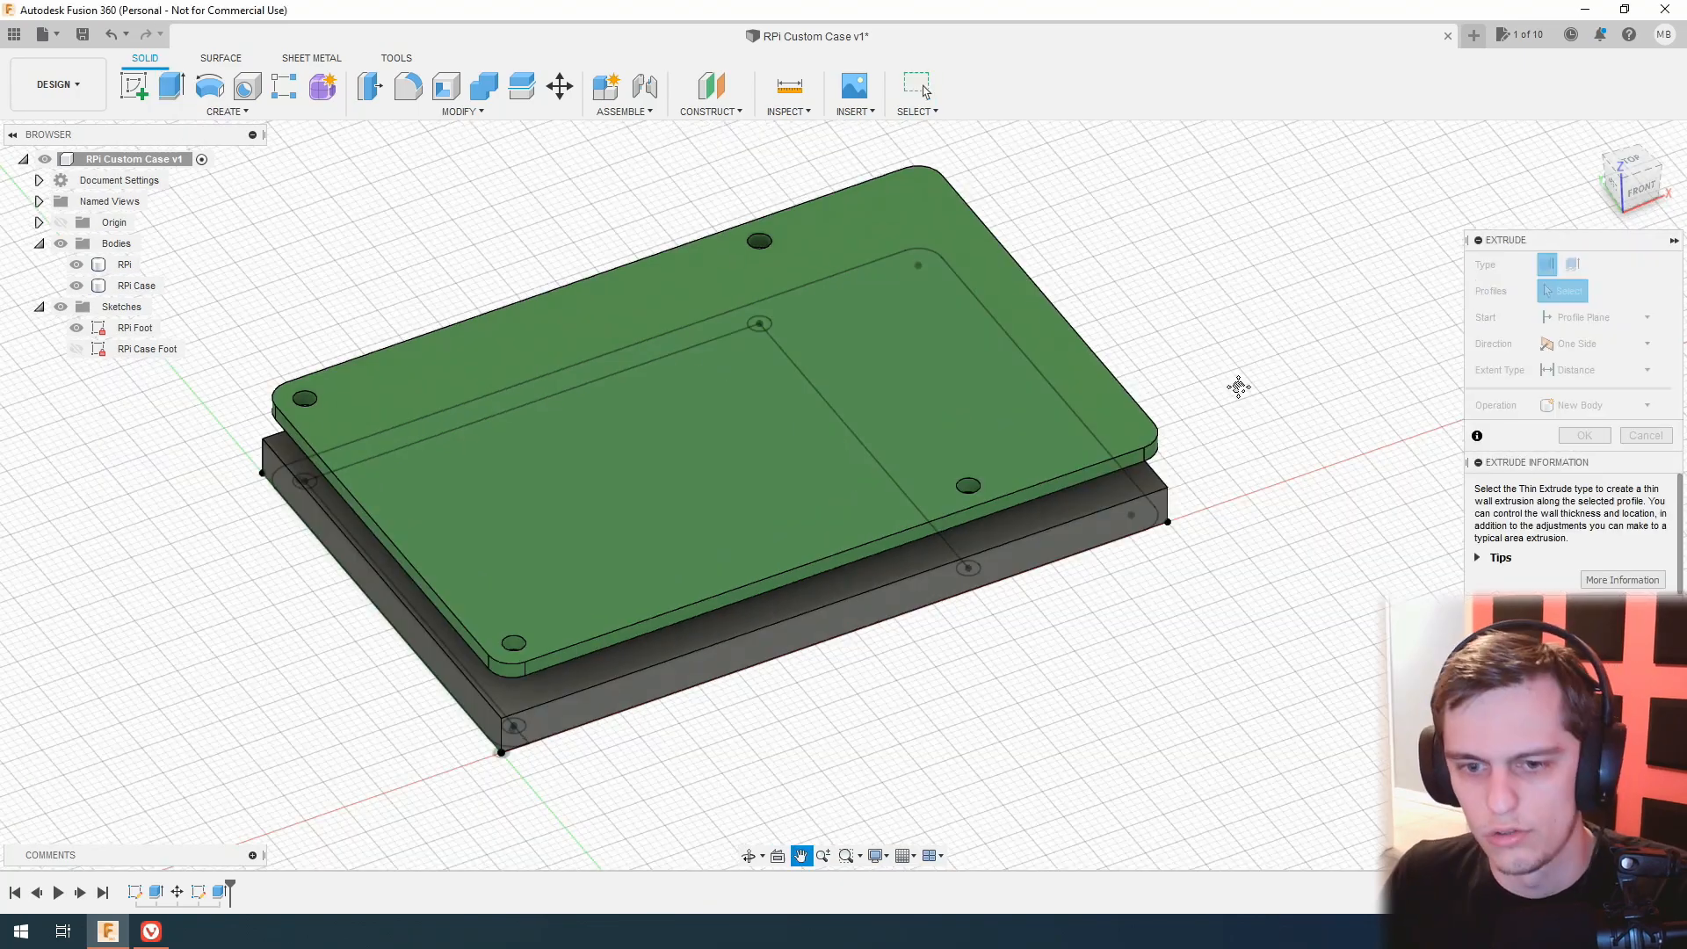
{"action": "middle_click_drag", "start_coordinate": [1238, 380], "coordinate": [1107, 444], "text": "shift"}
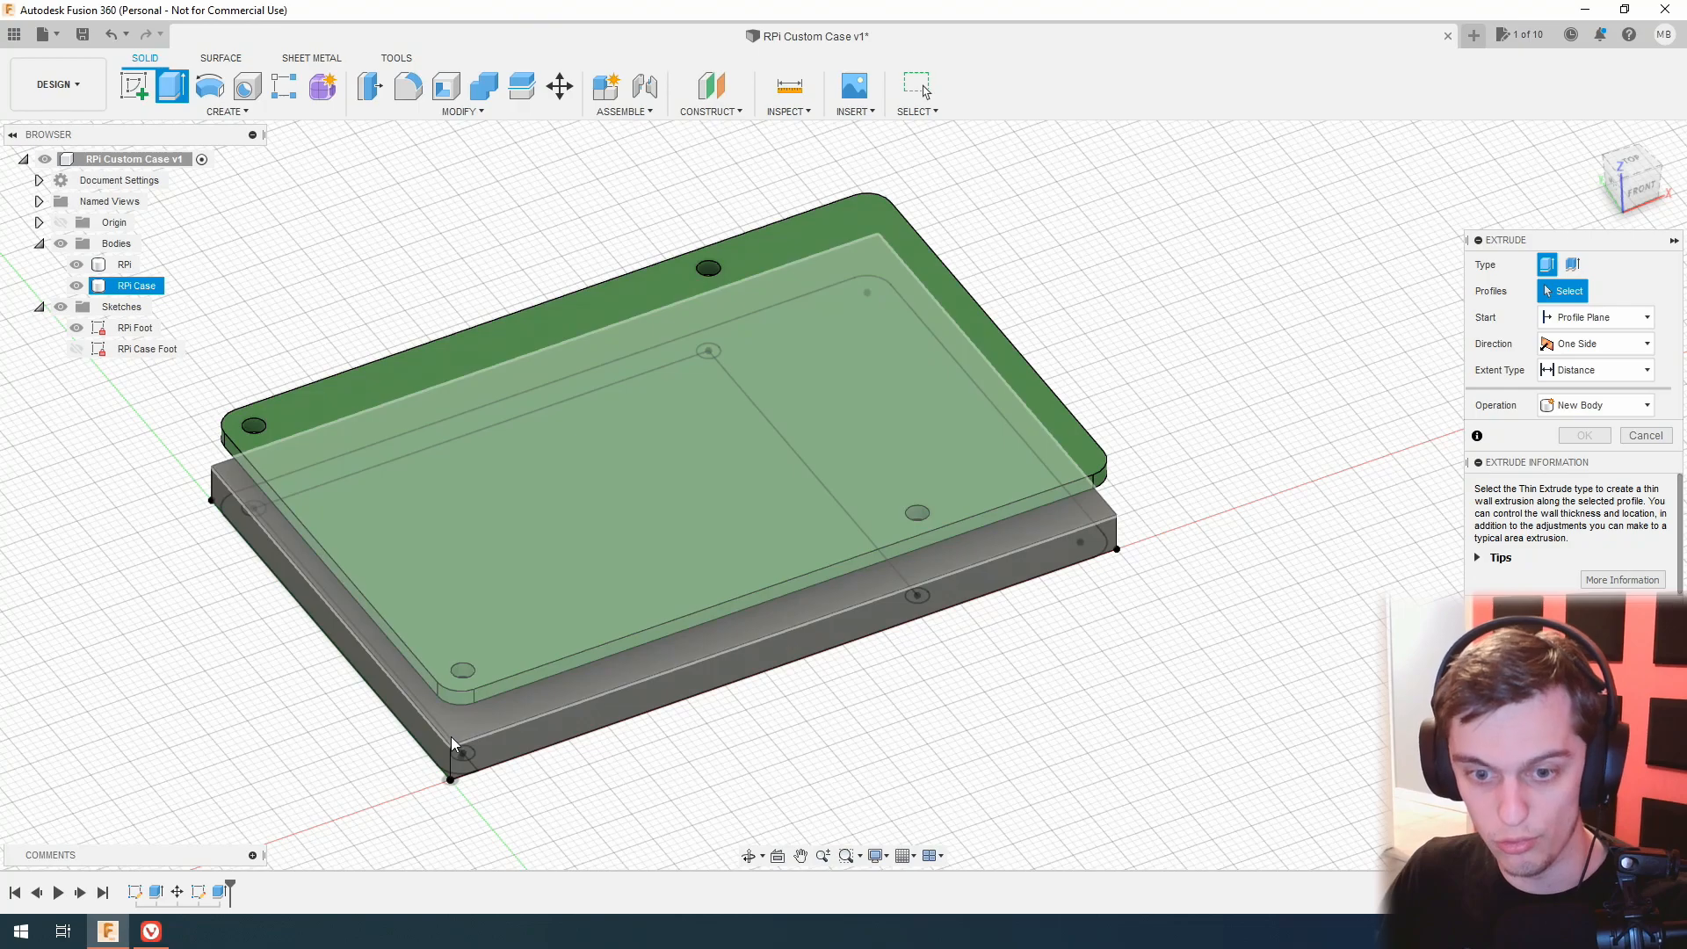
{"action": "left_click", "coordinate": [471, 760]}
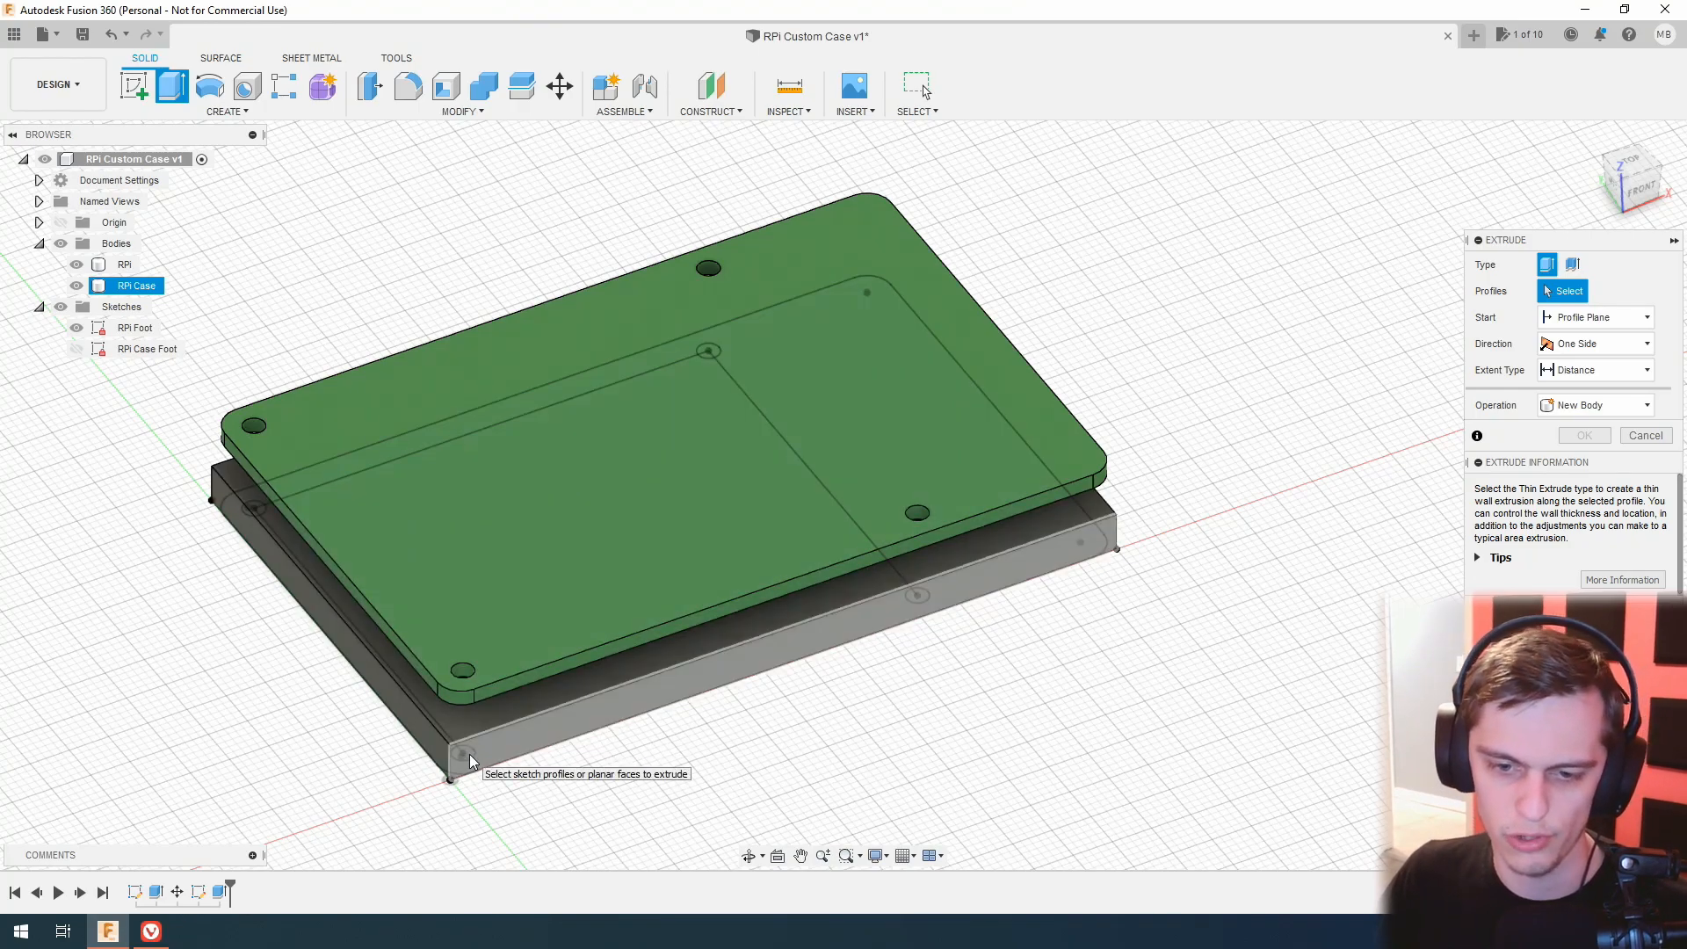
{"action": "left_click", "coordinate": [490, 815]}
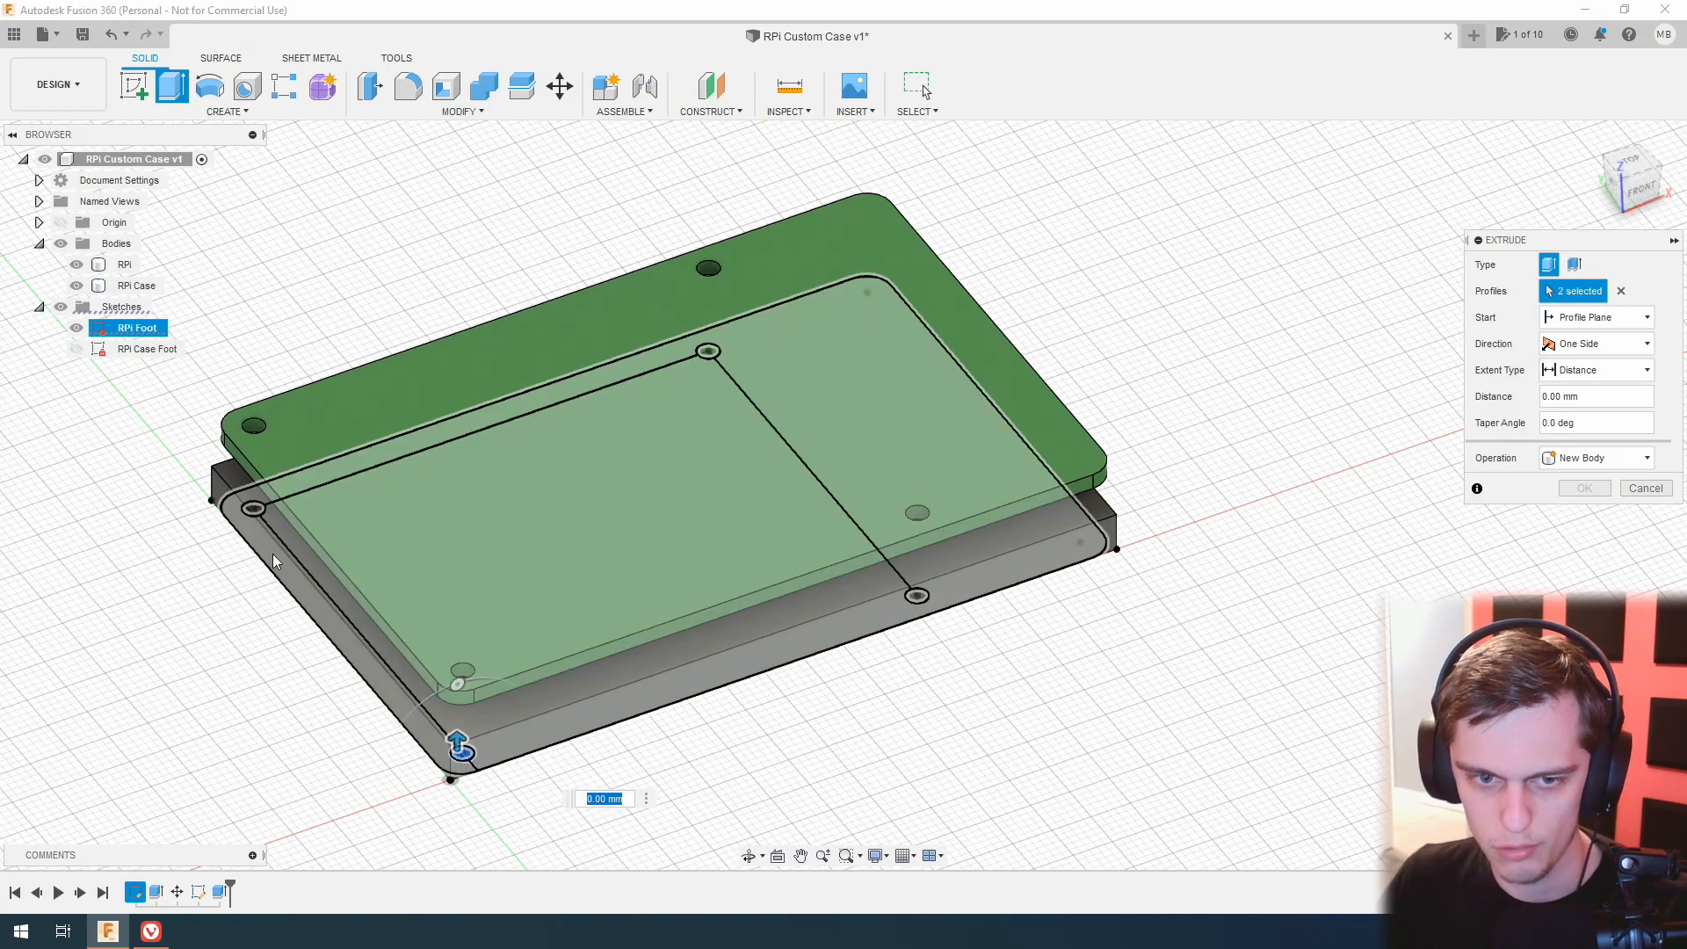
{"action": "left_click", "coordinate": [249, 510]}
{"action": "left_click", "coordinate": [708, 354]}
{"action": "left_click", "coordinate": [722, 397]}
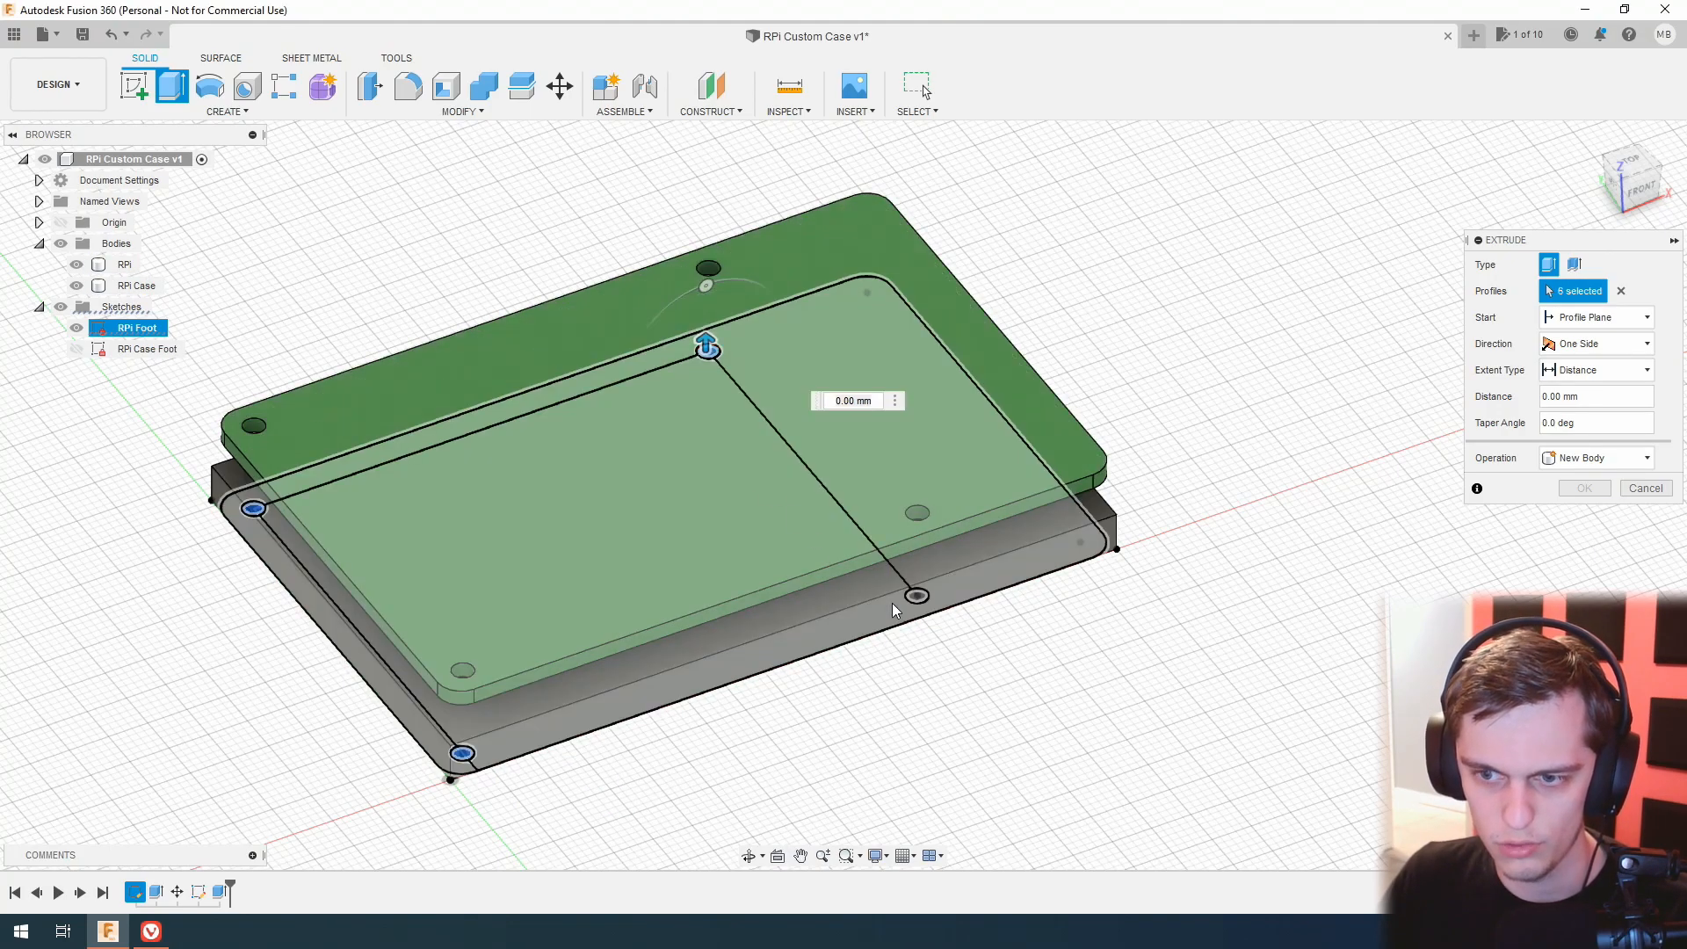
{"action": "left_click", "coordinate": [914, 595]}
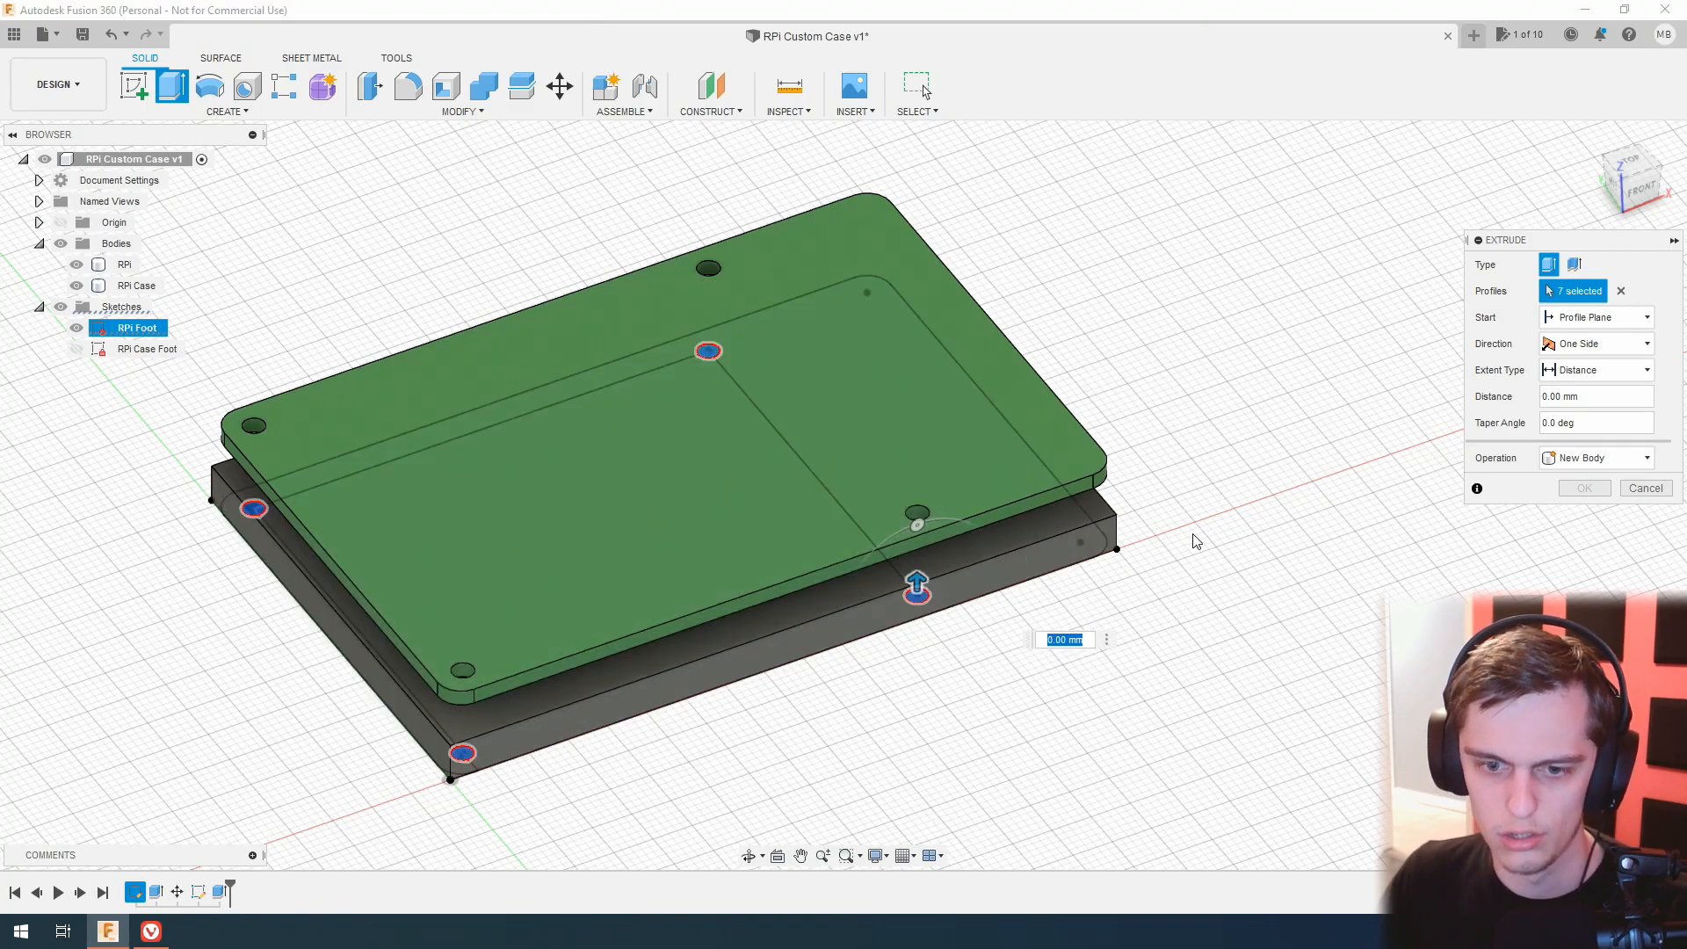
Try to extrude the mounting-hole profiles 16 mm upward as a Join while the RPi body is visible.
{"action": "left_click", "coordinate": [1646, 188]}
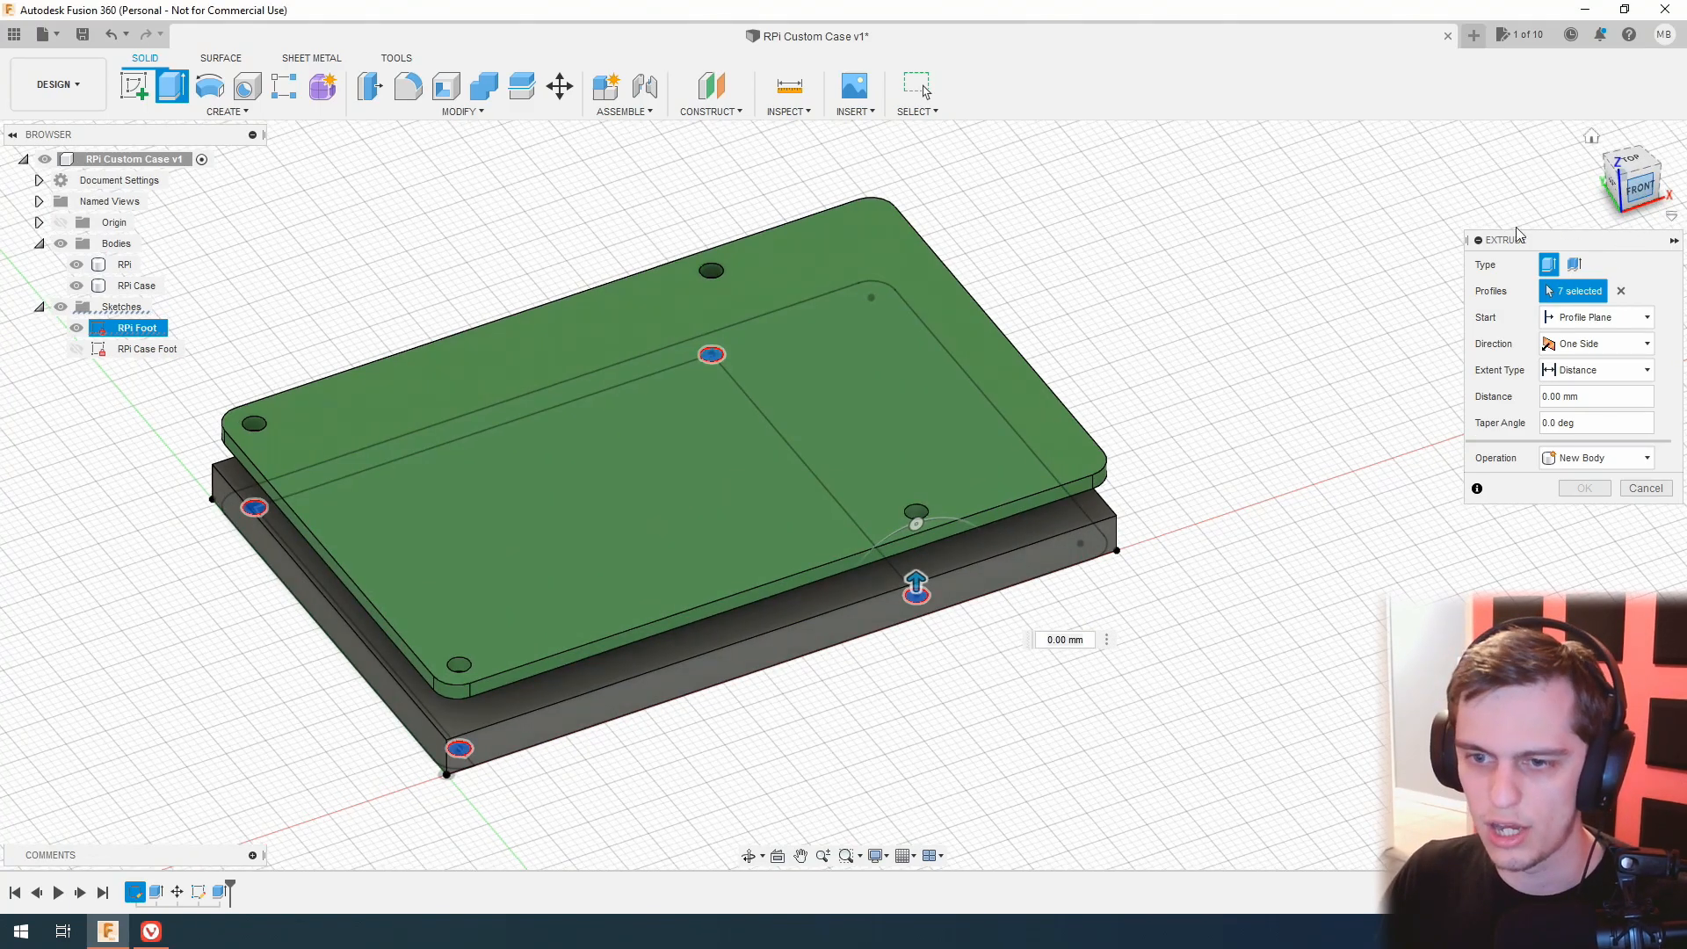
{"action": "left_click_drag", "start_coordinate": [865, 529], "coordinate": [863, 439]}
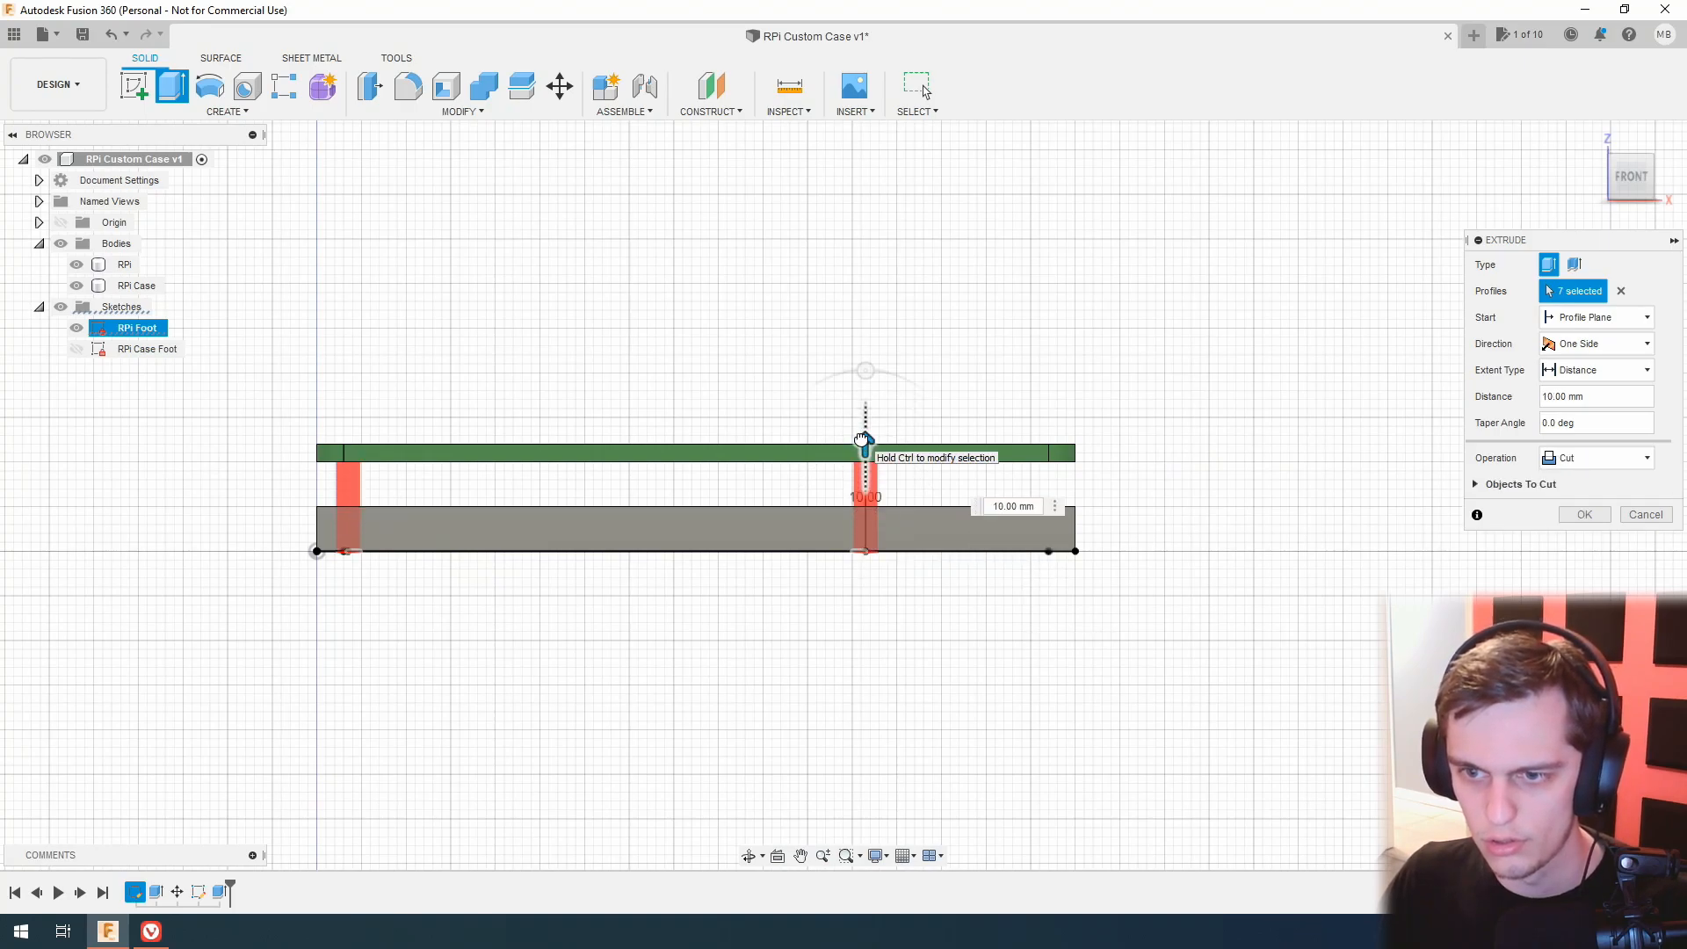
{"action": "left_click_drag", "start_coordinate": [862, 439], "coordinate": [863, 425]}
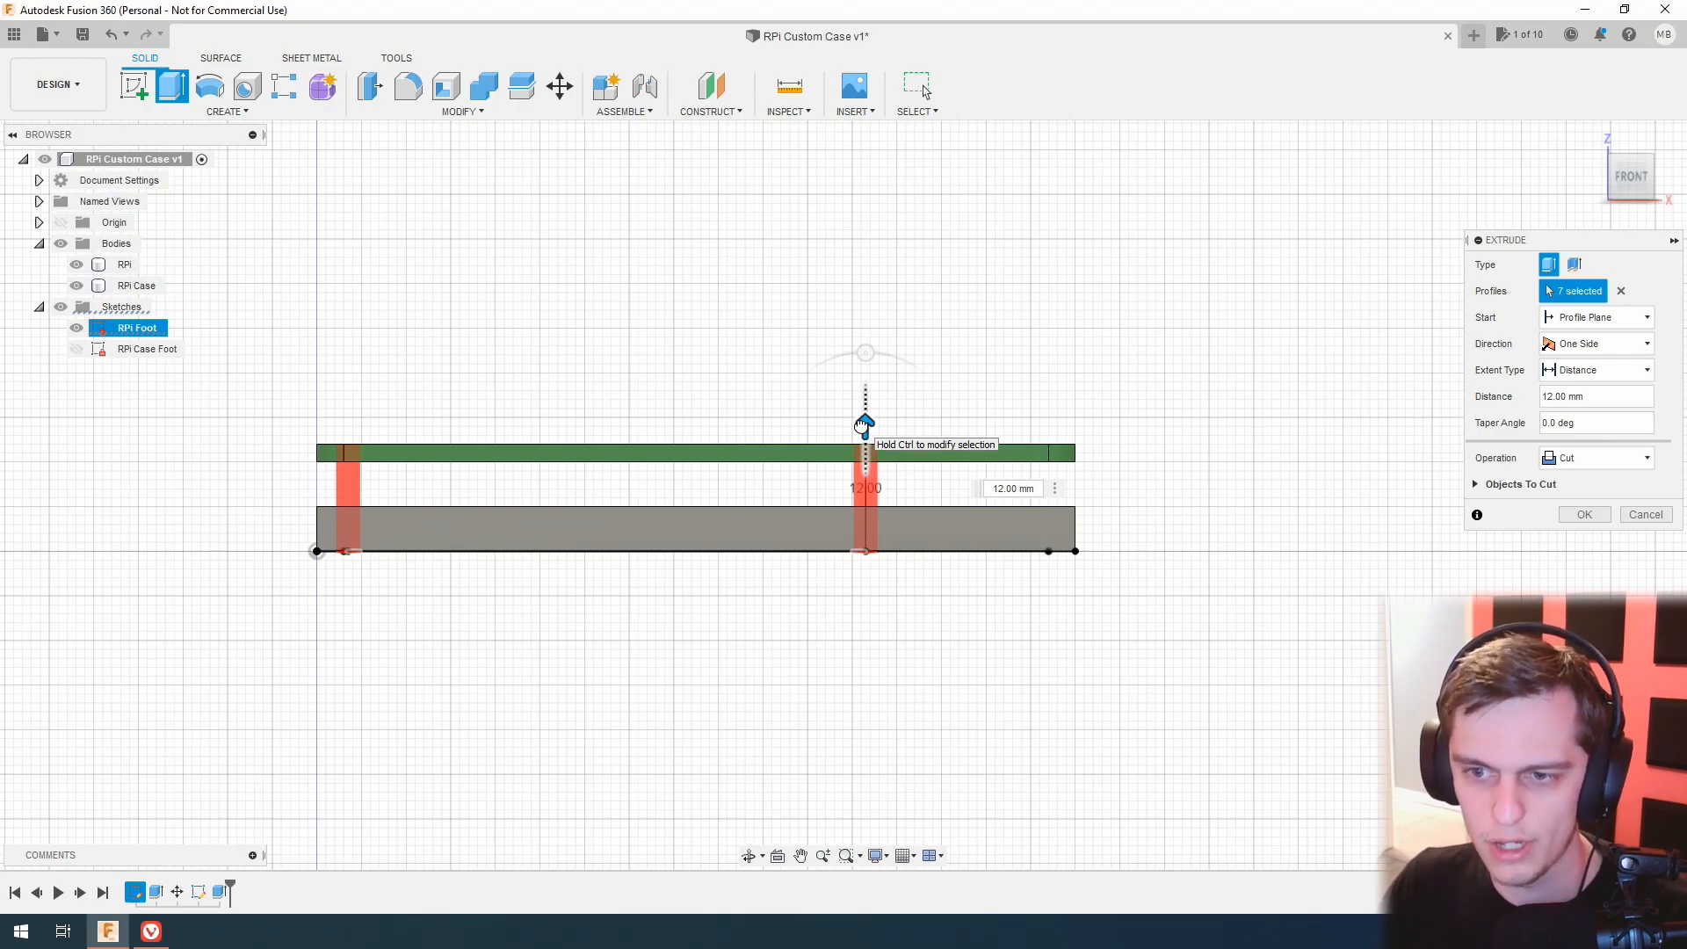
{"action": "left_click_drag", "start_coordinate": [863, 426], "coordinate": [864, 400]}
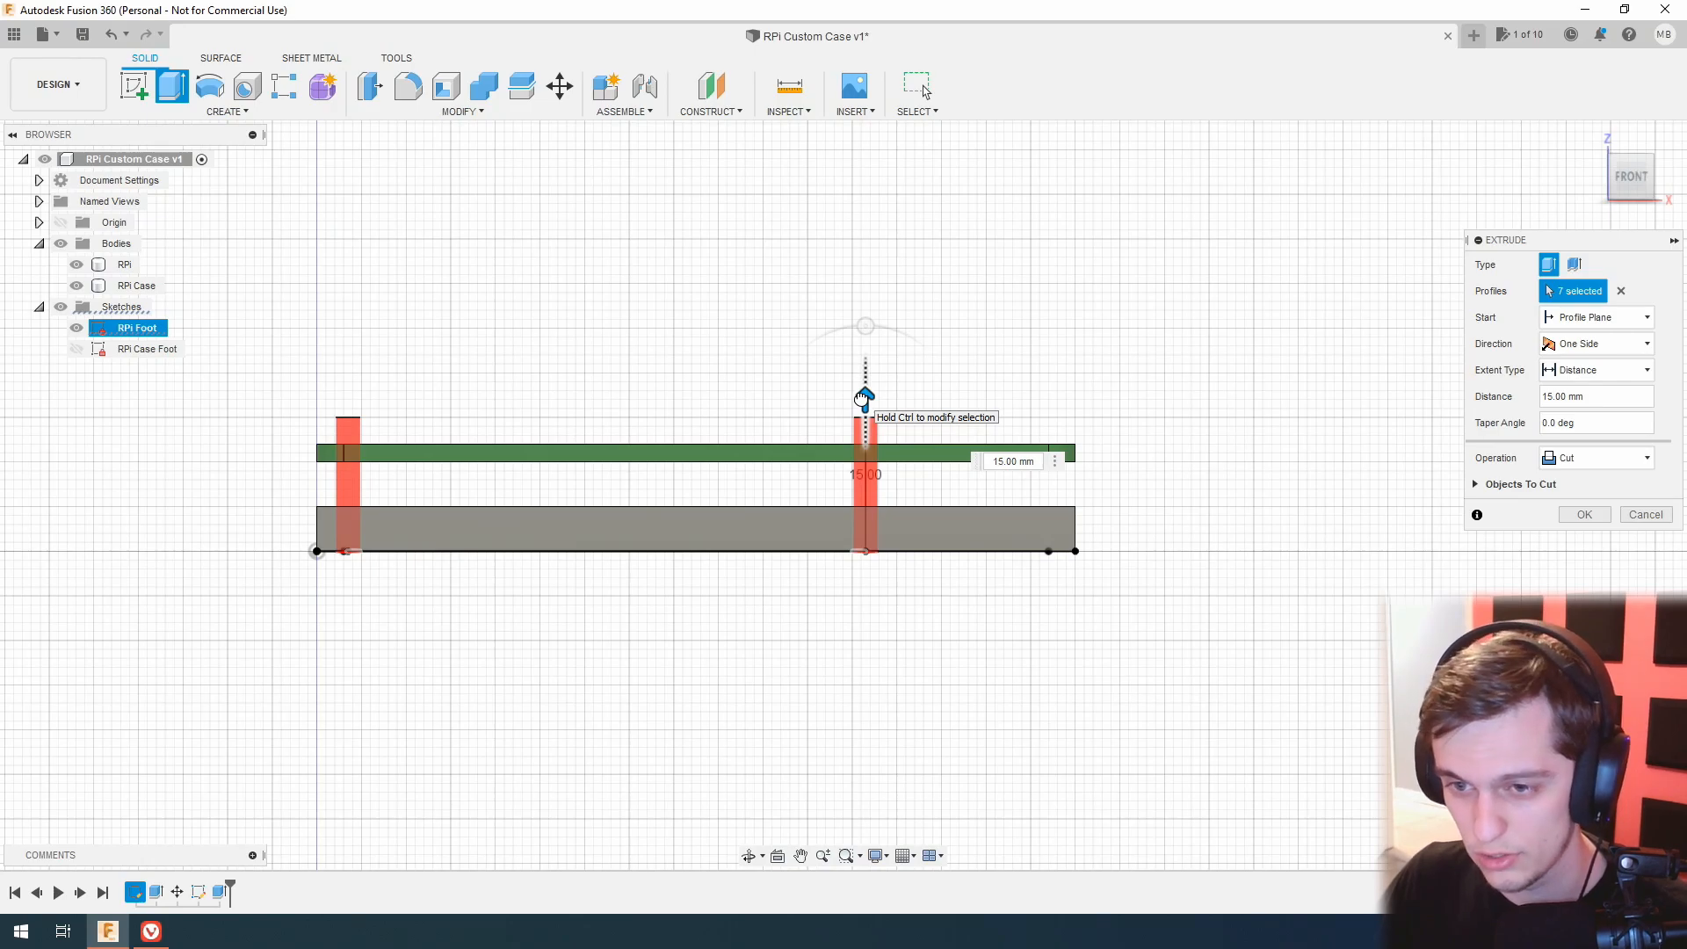
{"action": "left_click_drag", "start_coordinate": [861, 399], "coordinate": [862, 399]}
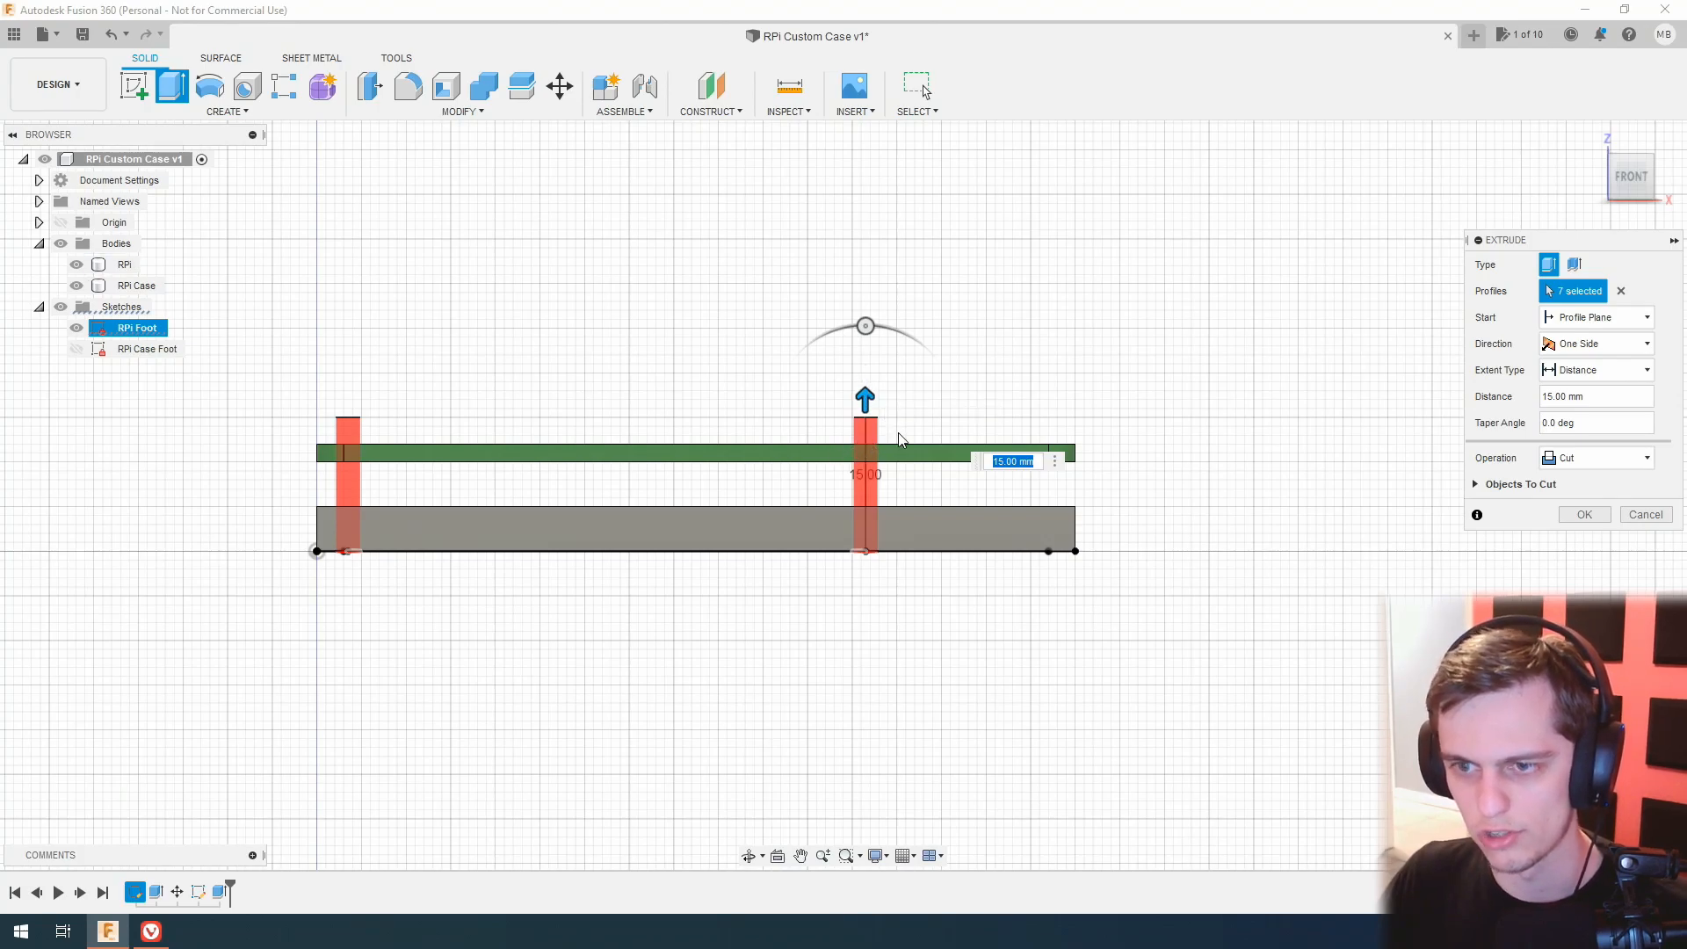
{"action": "left_click_drag", "start_coordinate": [865, 402], "coordinate": [865, 391]}
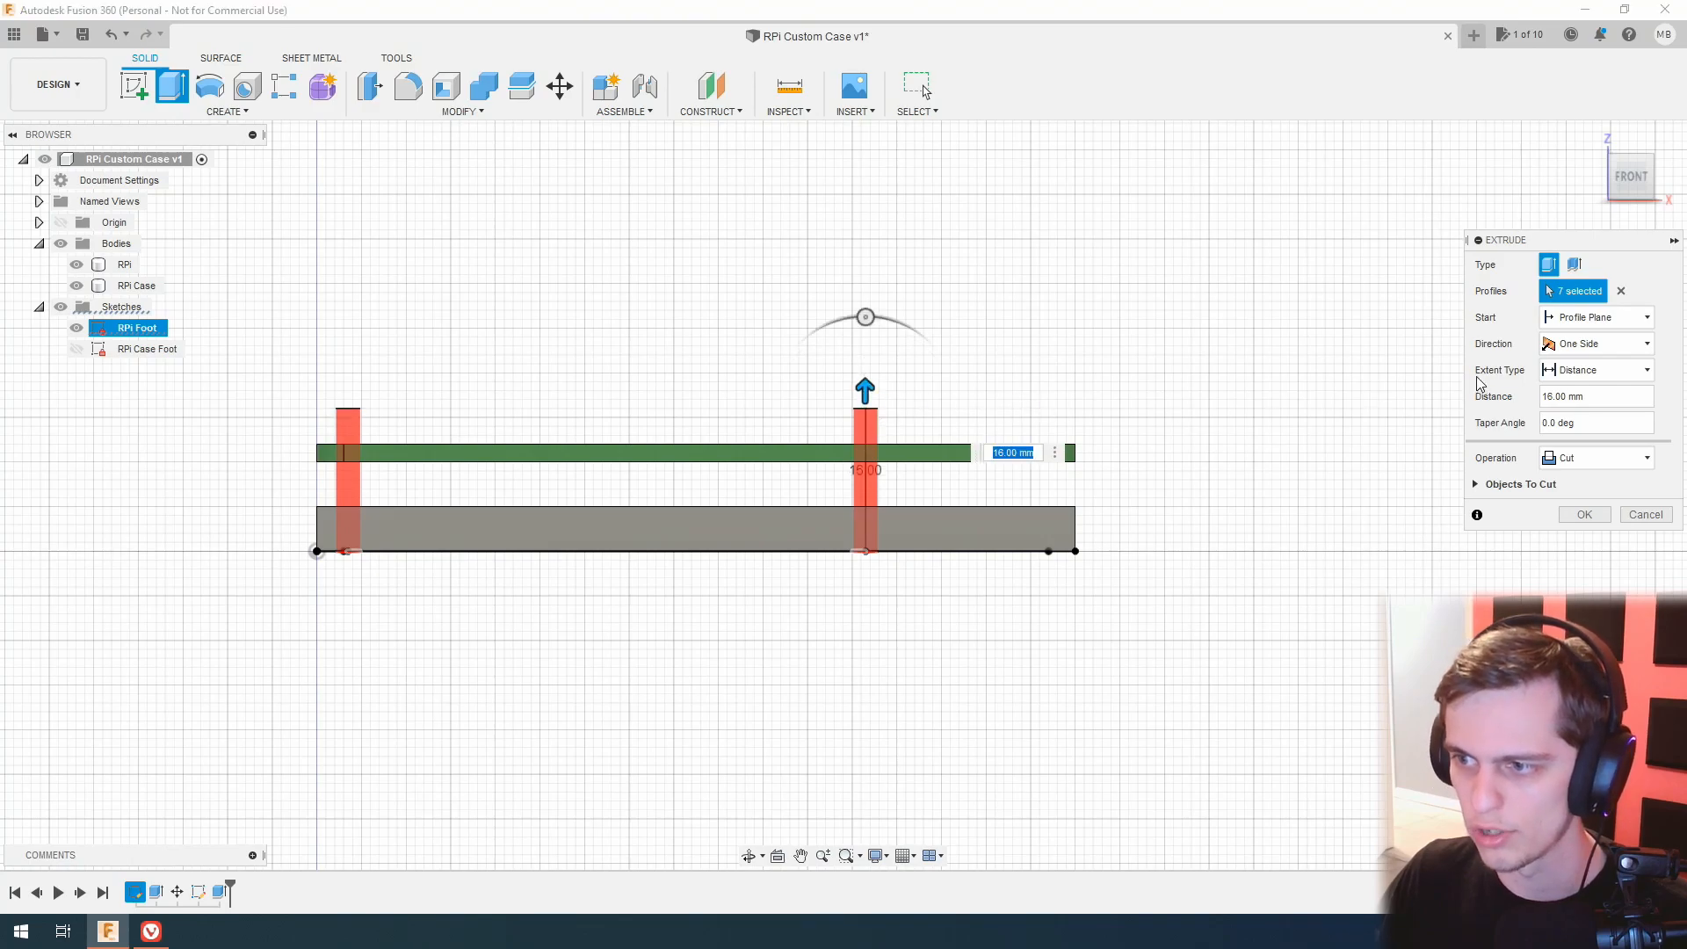
{"action": "left_click", "coordinate": [1607, 458]}
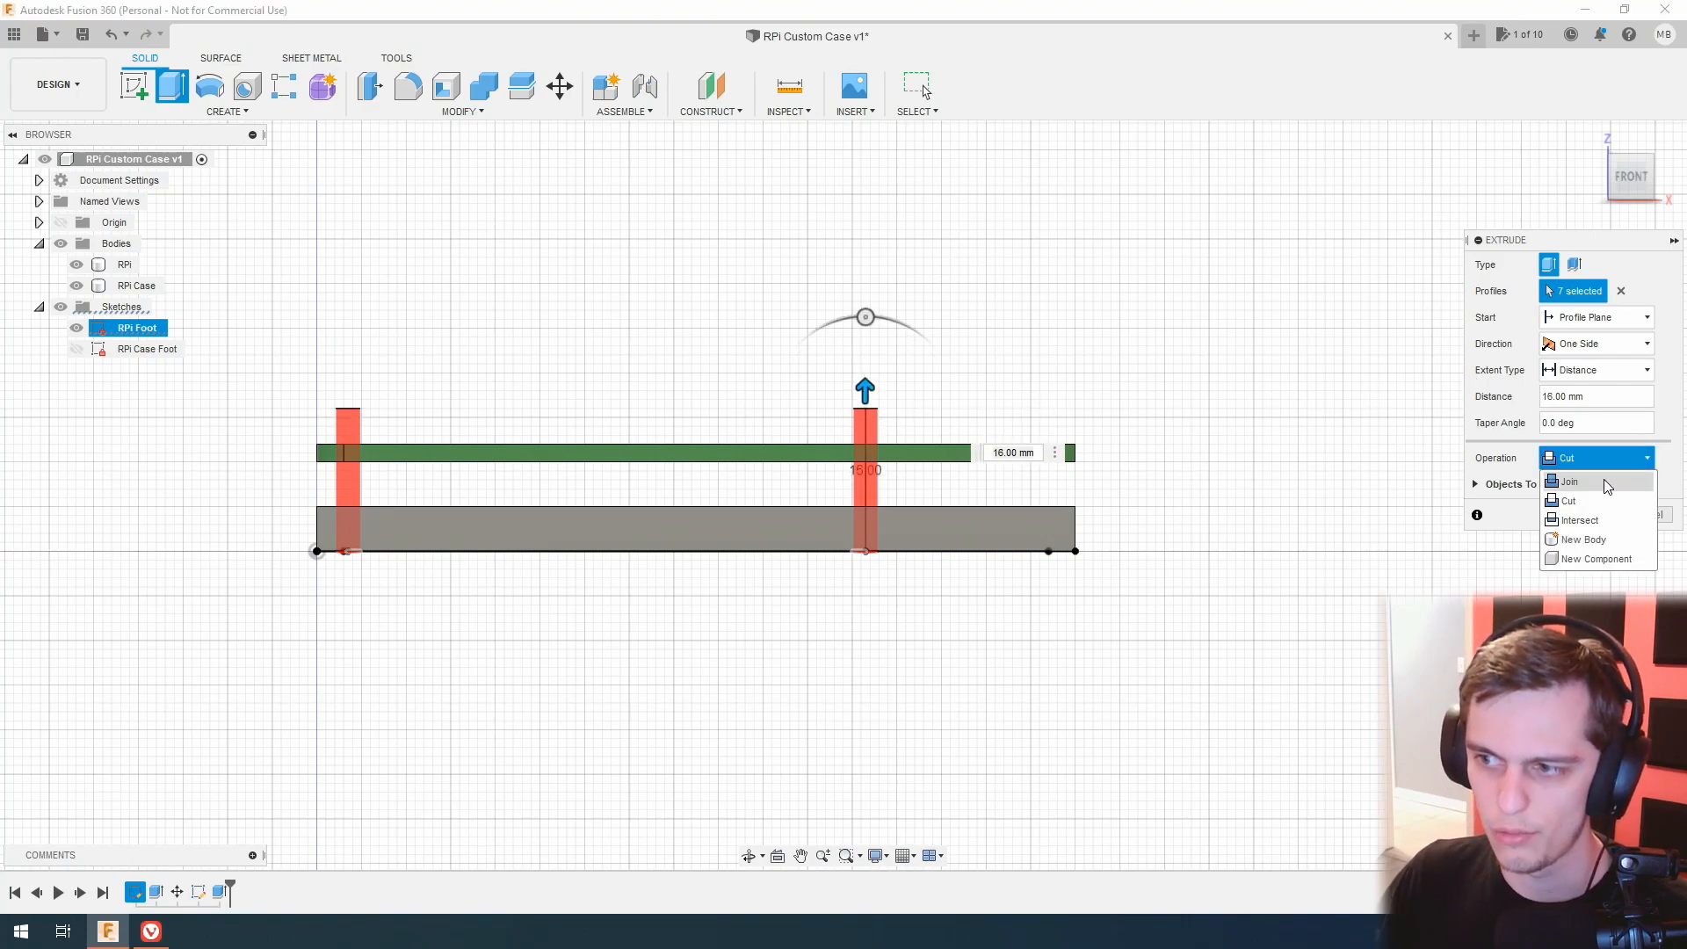
{"action": "left_click", "coordinate": [1569, 482]}
{"action": "left_click_drag", "start_coordinate": [1646, 192], "coordinate": [1675, 223]}
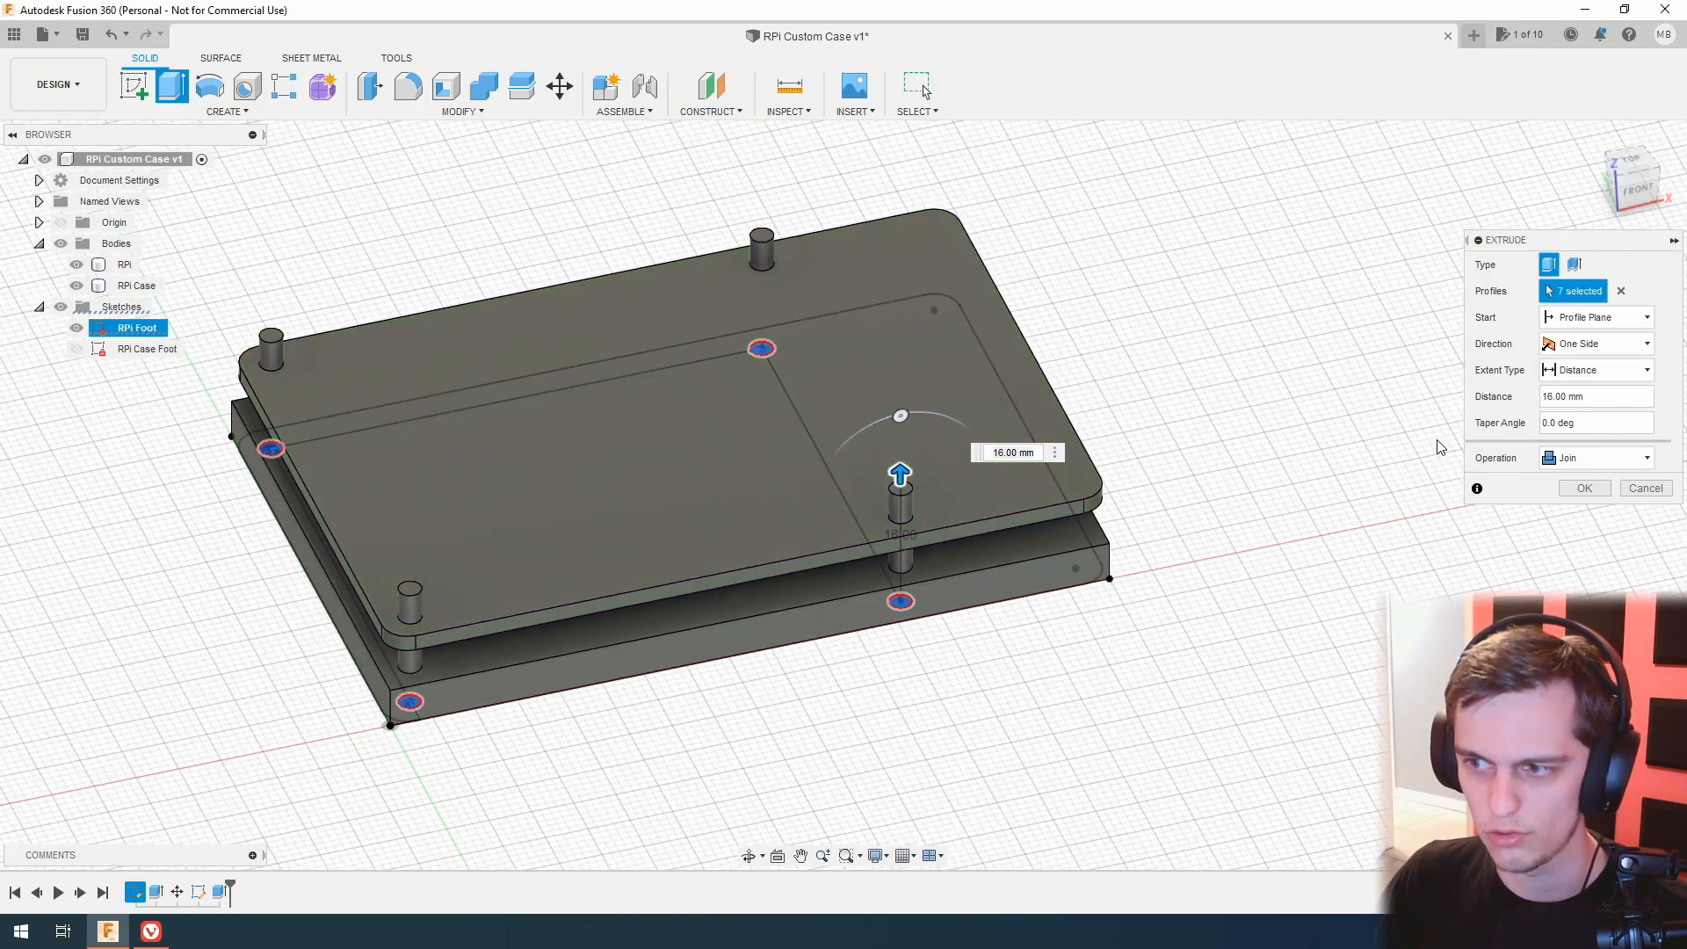
{"action": "left_click", "coordinate": [1583, 487]}
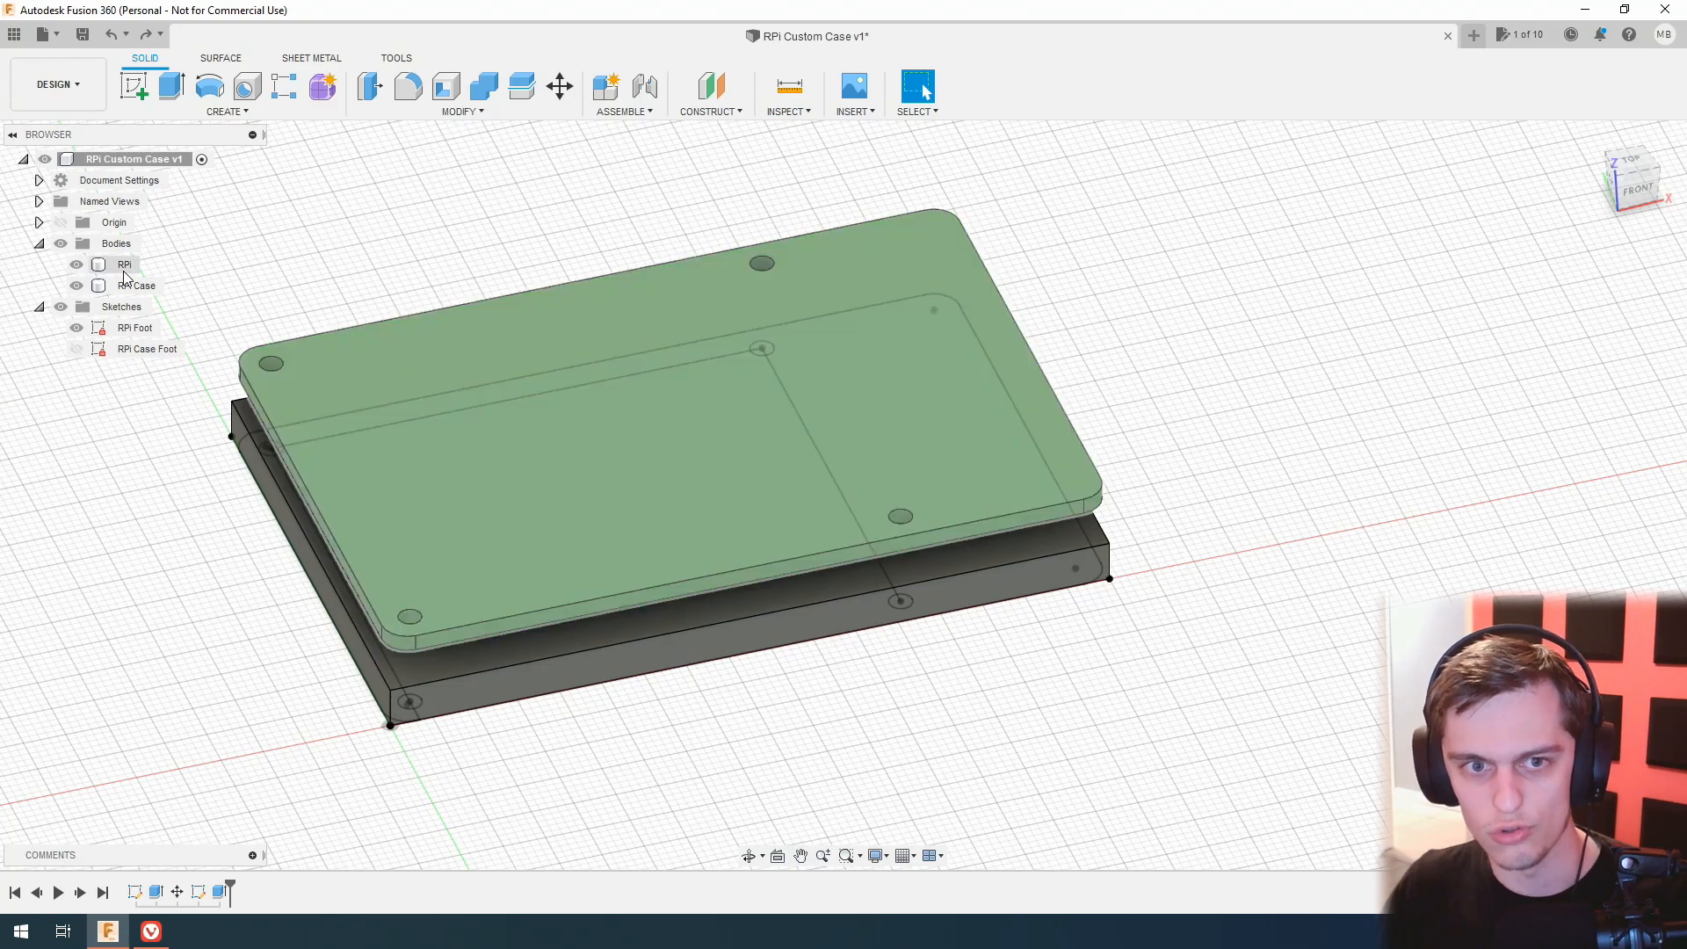
Extrude the mounting-hole profiles 16 mm upward with the RPi body hidden, joining the posts to the RPi Case body.
{"action": "left_click", "coordinate": [85, 267]}
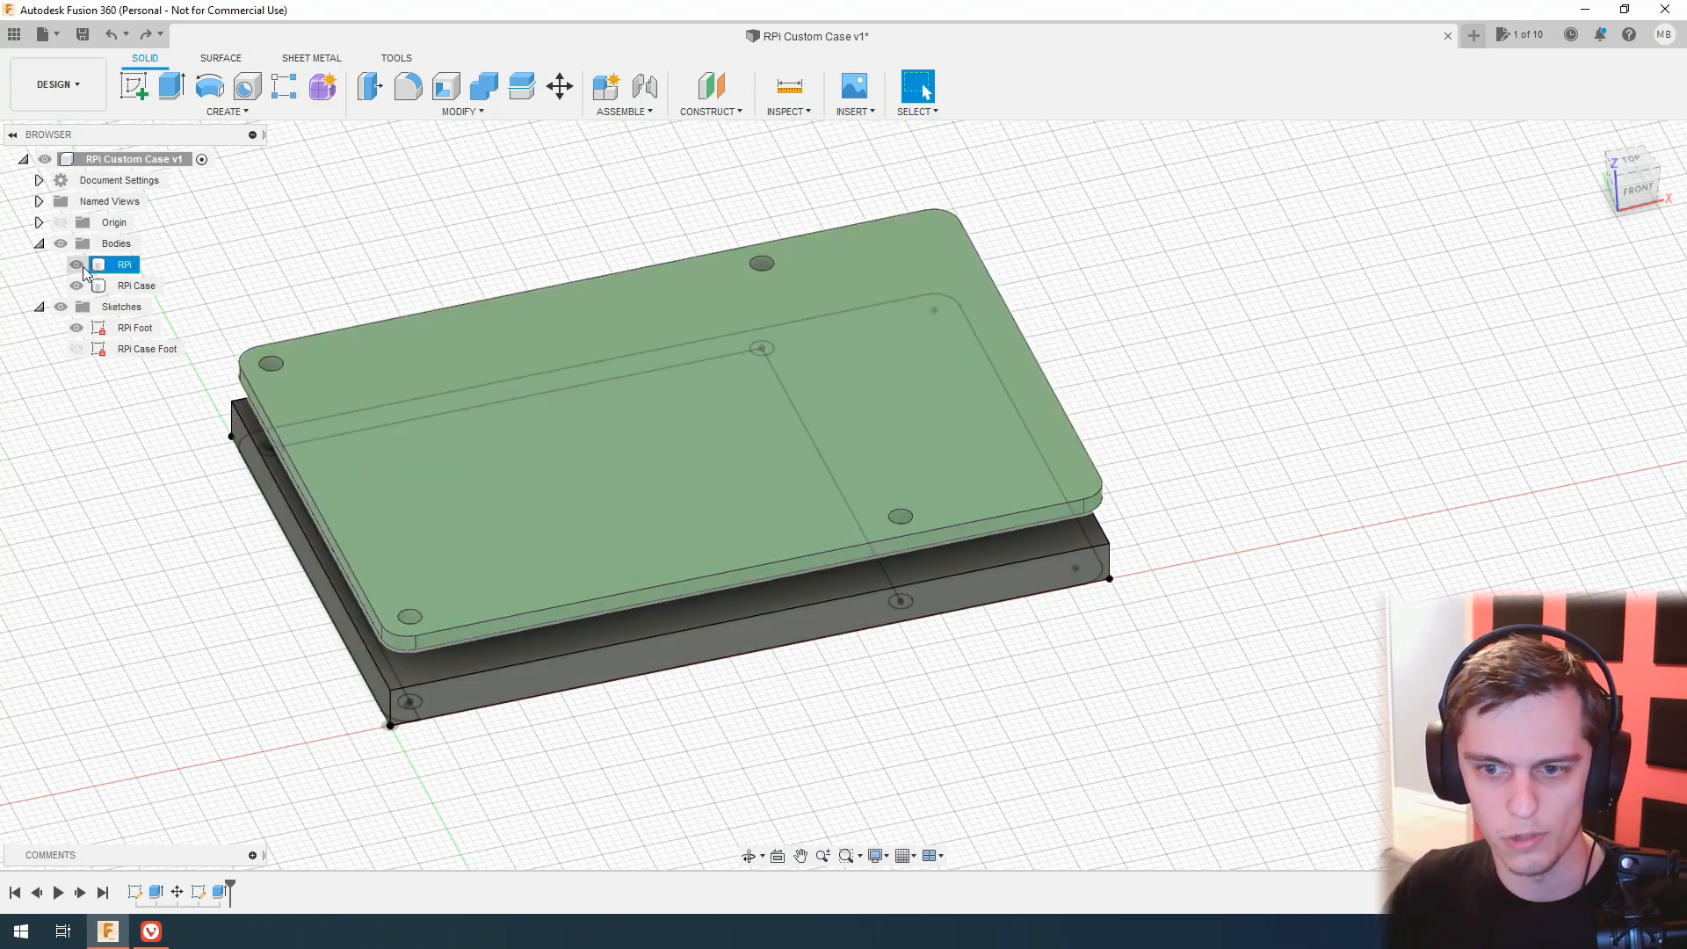
{"action": "left_click", "coordinate": [77, 266]}
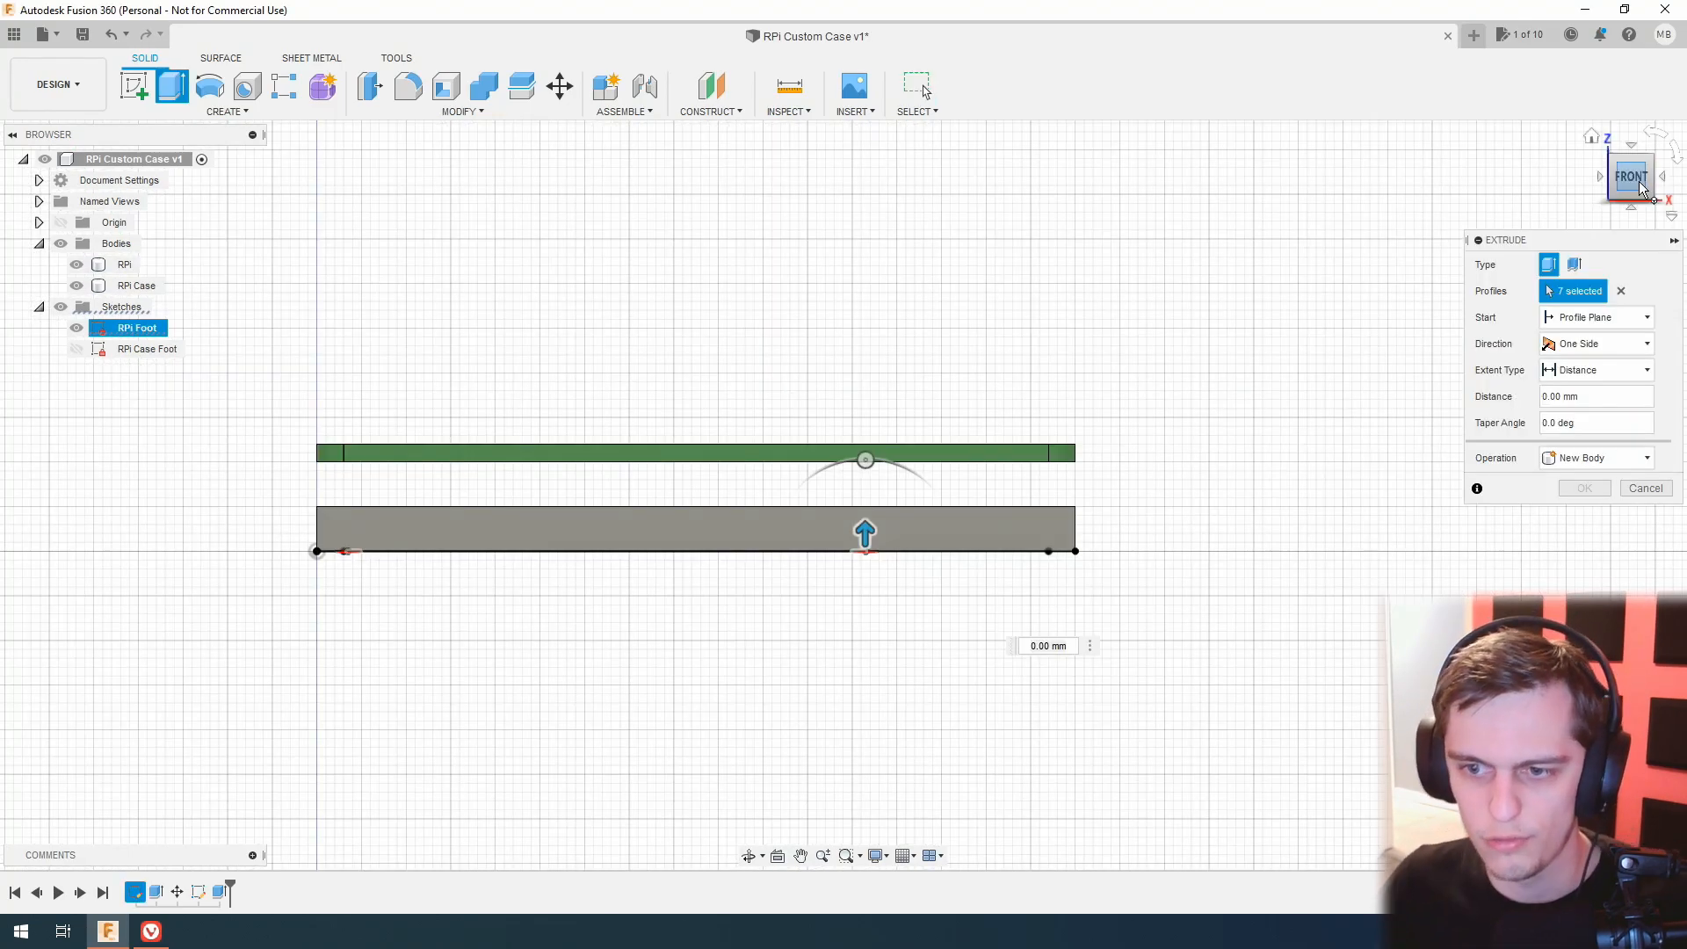
{"action": "left_click_drag", "start_coordinate": [860, 518], "coordinate": [869, 376]}
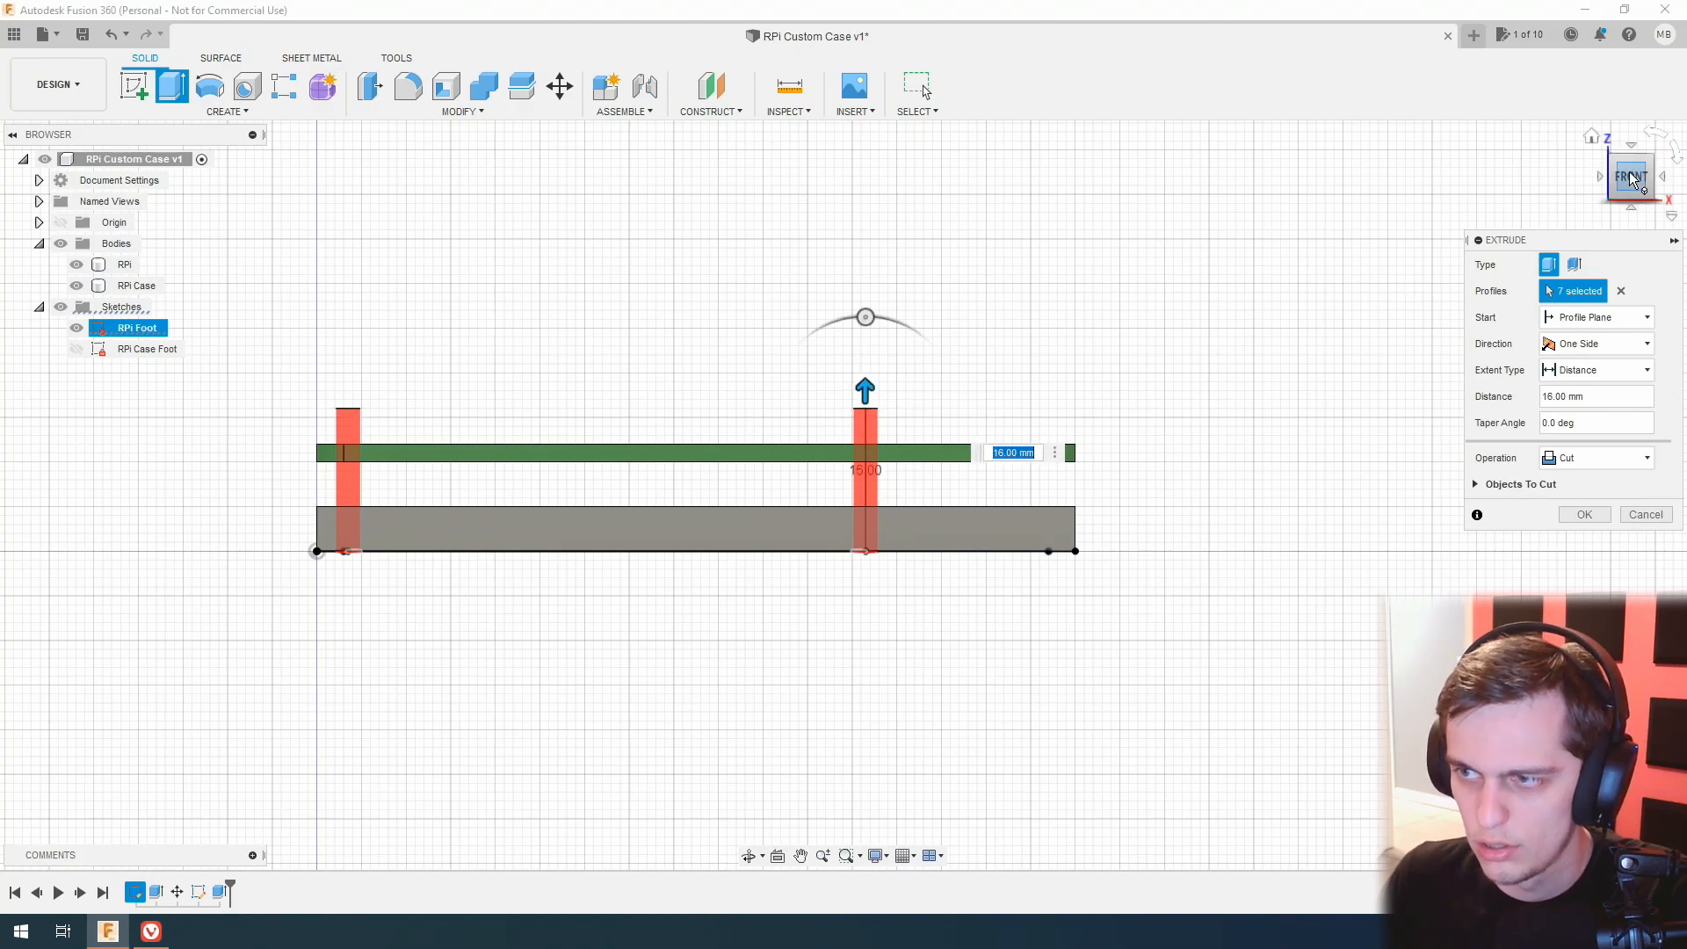
{"action": "left_click", "coordinate": [1597, 133]}
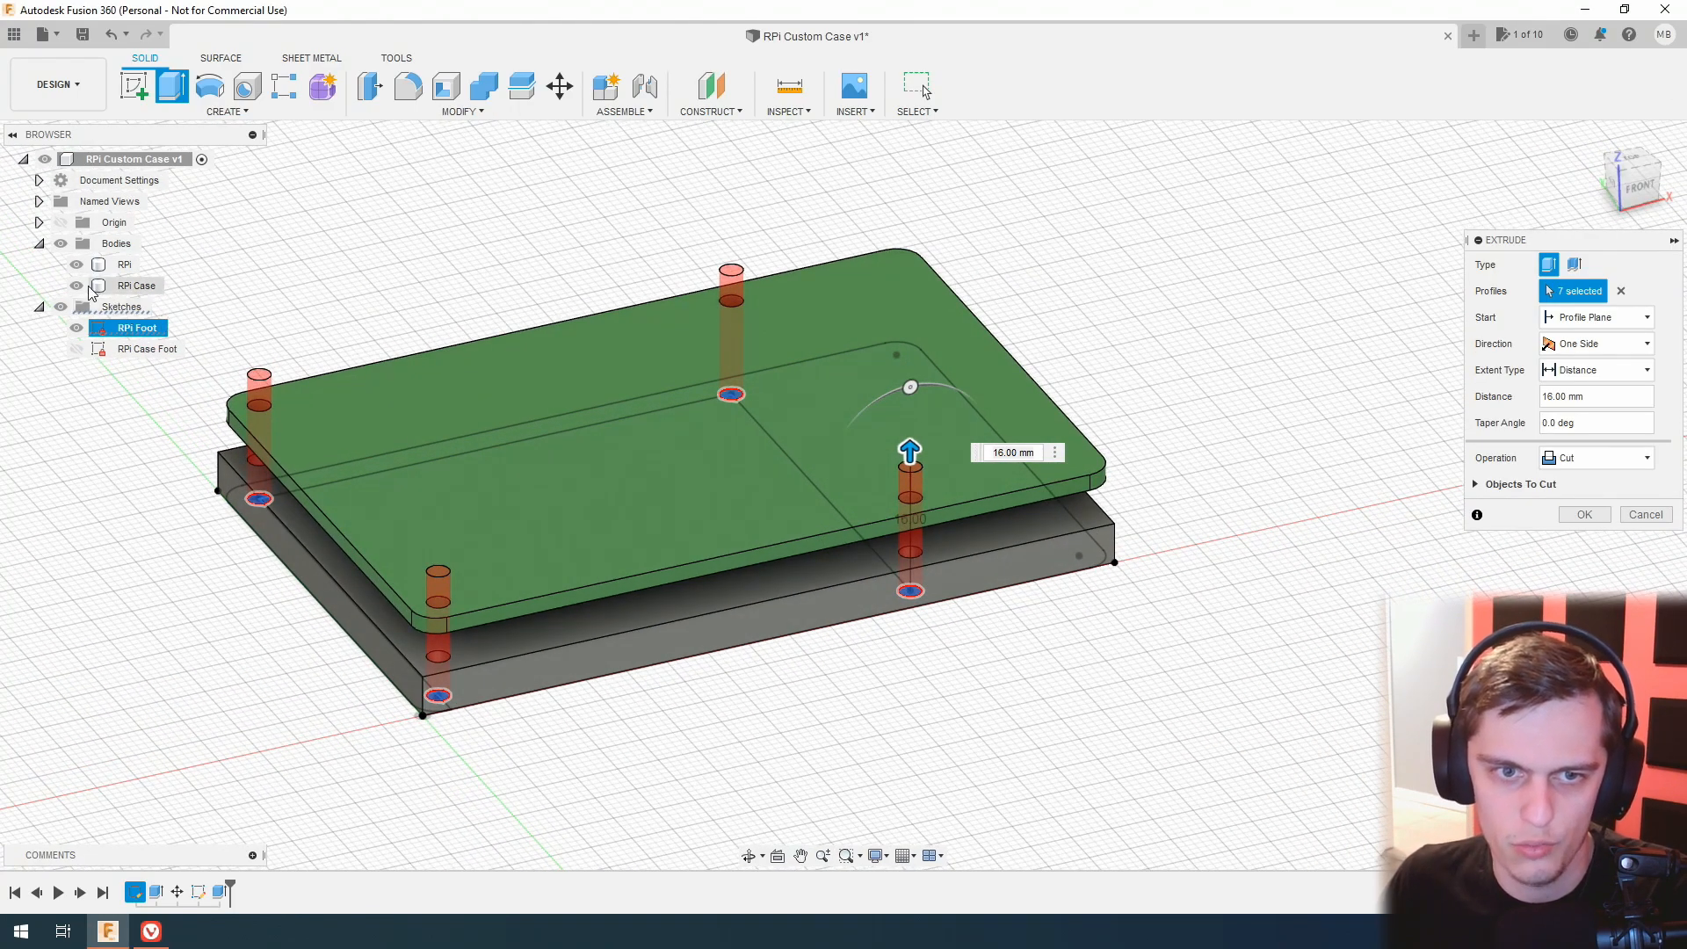
{"action": "left_click", "coordinate": [76, 265]}
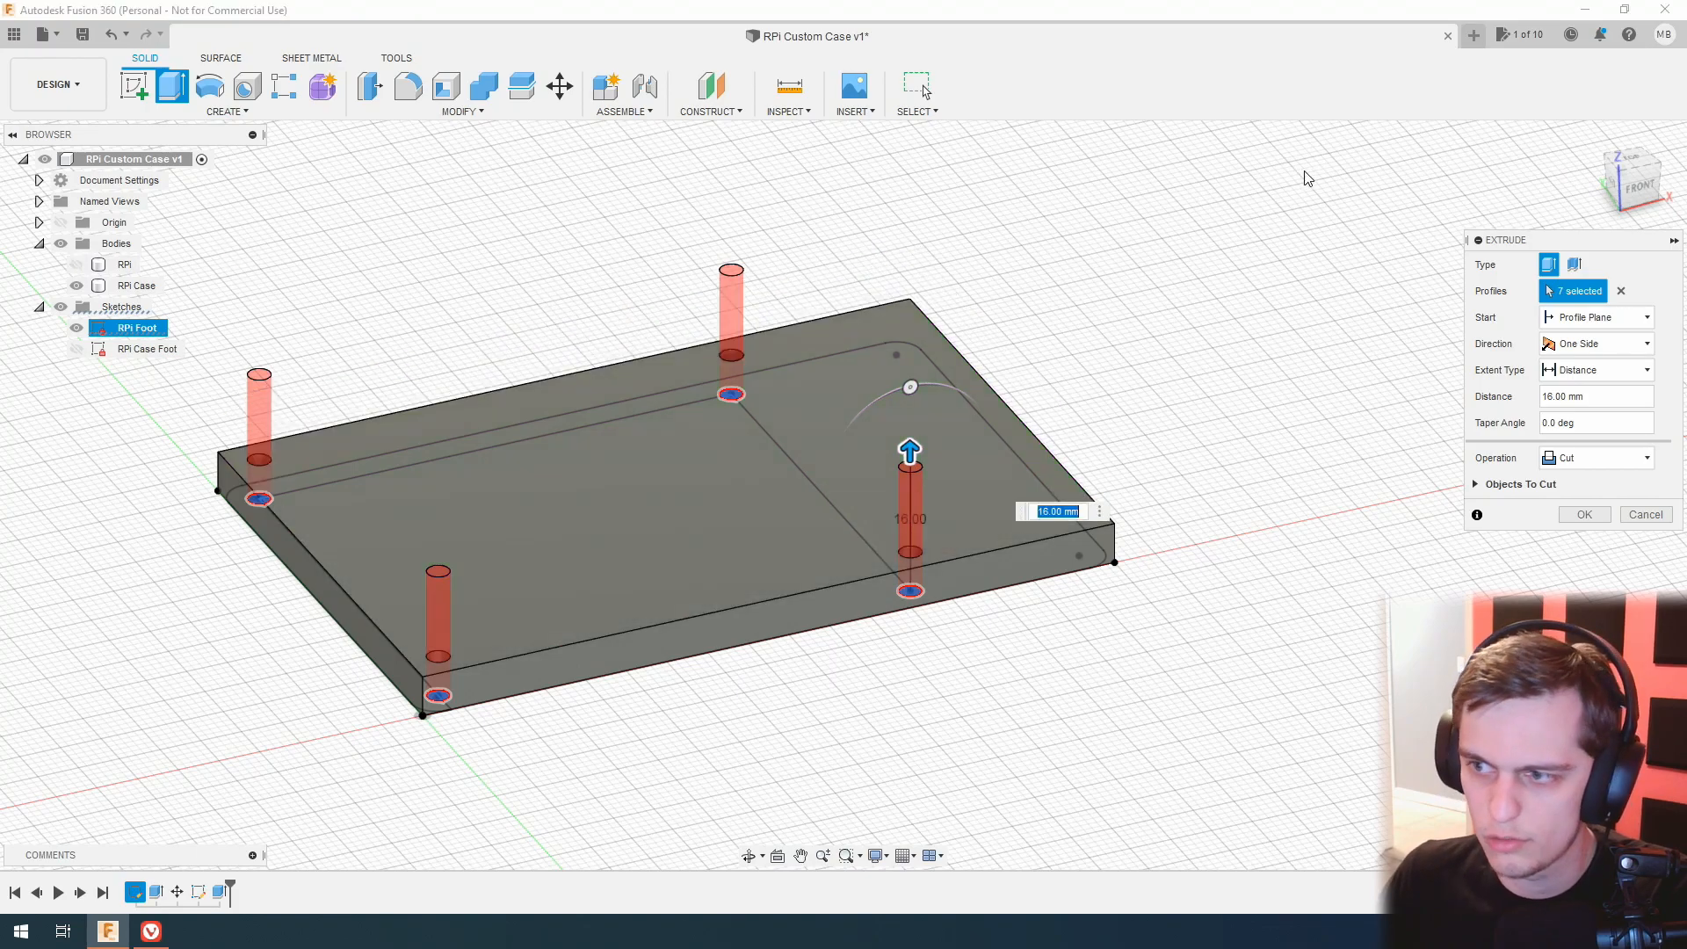
{"action": "left_click", "coordinate": [1599, 458]}
{"action": "left_click", "coordinate": [1582, 481]}
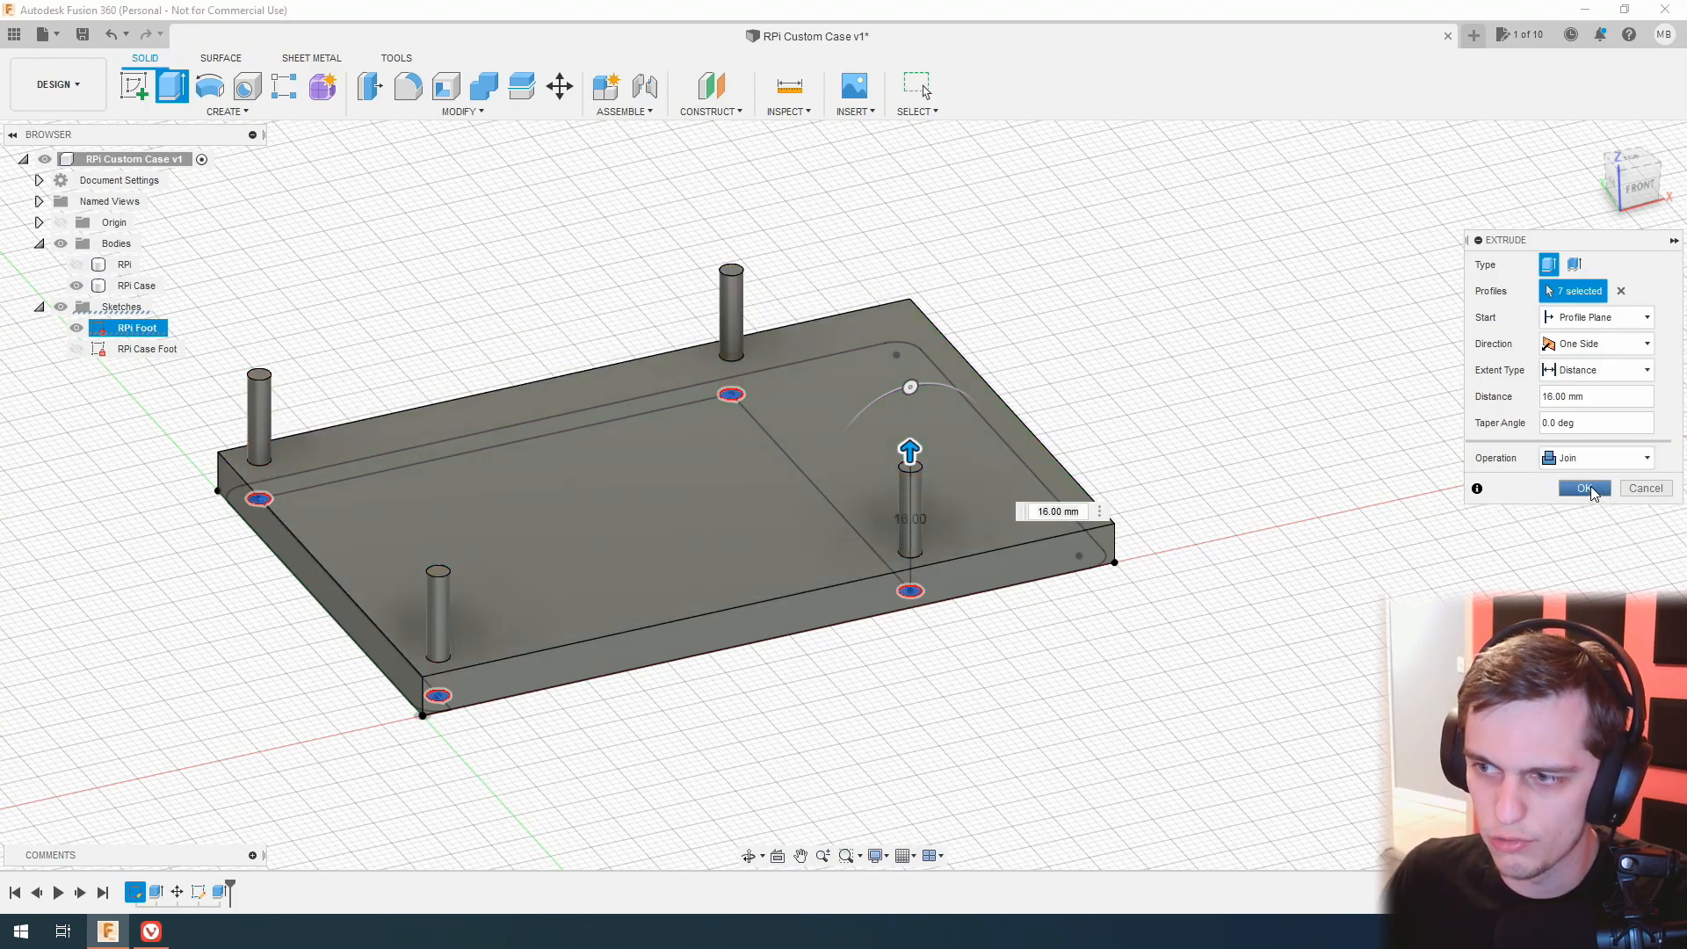
{"action": "left_click", "coordinate": [1586, 488]}
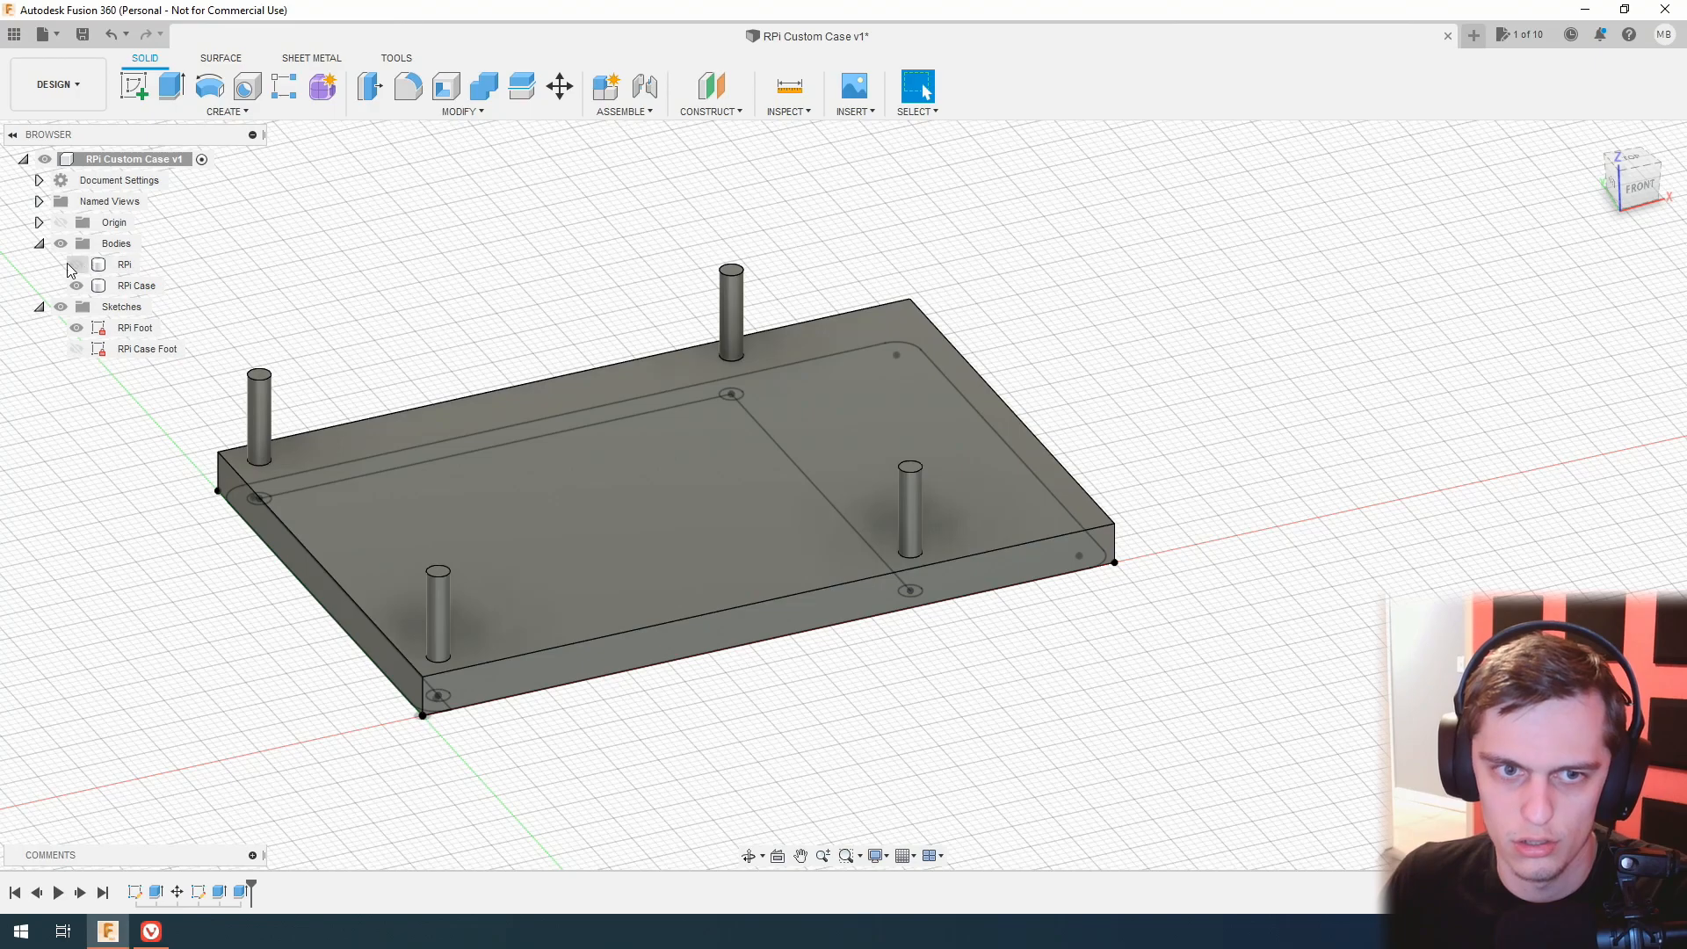
Show the RPi body, hide the RPi Foot sketch and examine how the posts pass through the board's mounting holes.
{"action": "left_click", "coordinate": [75, 264]}
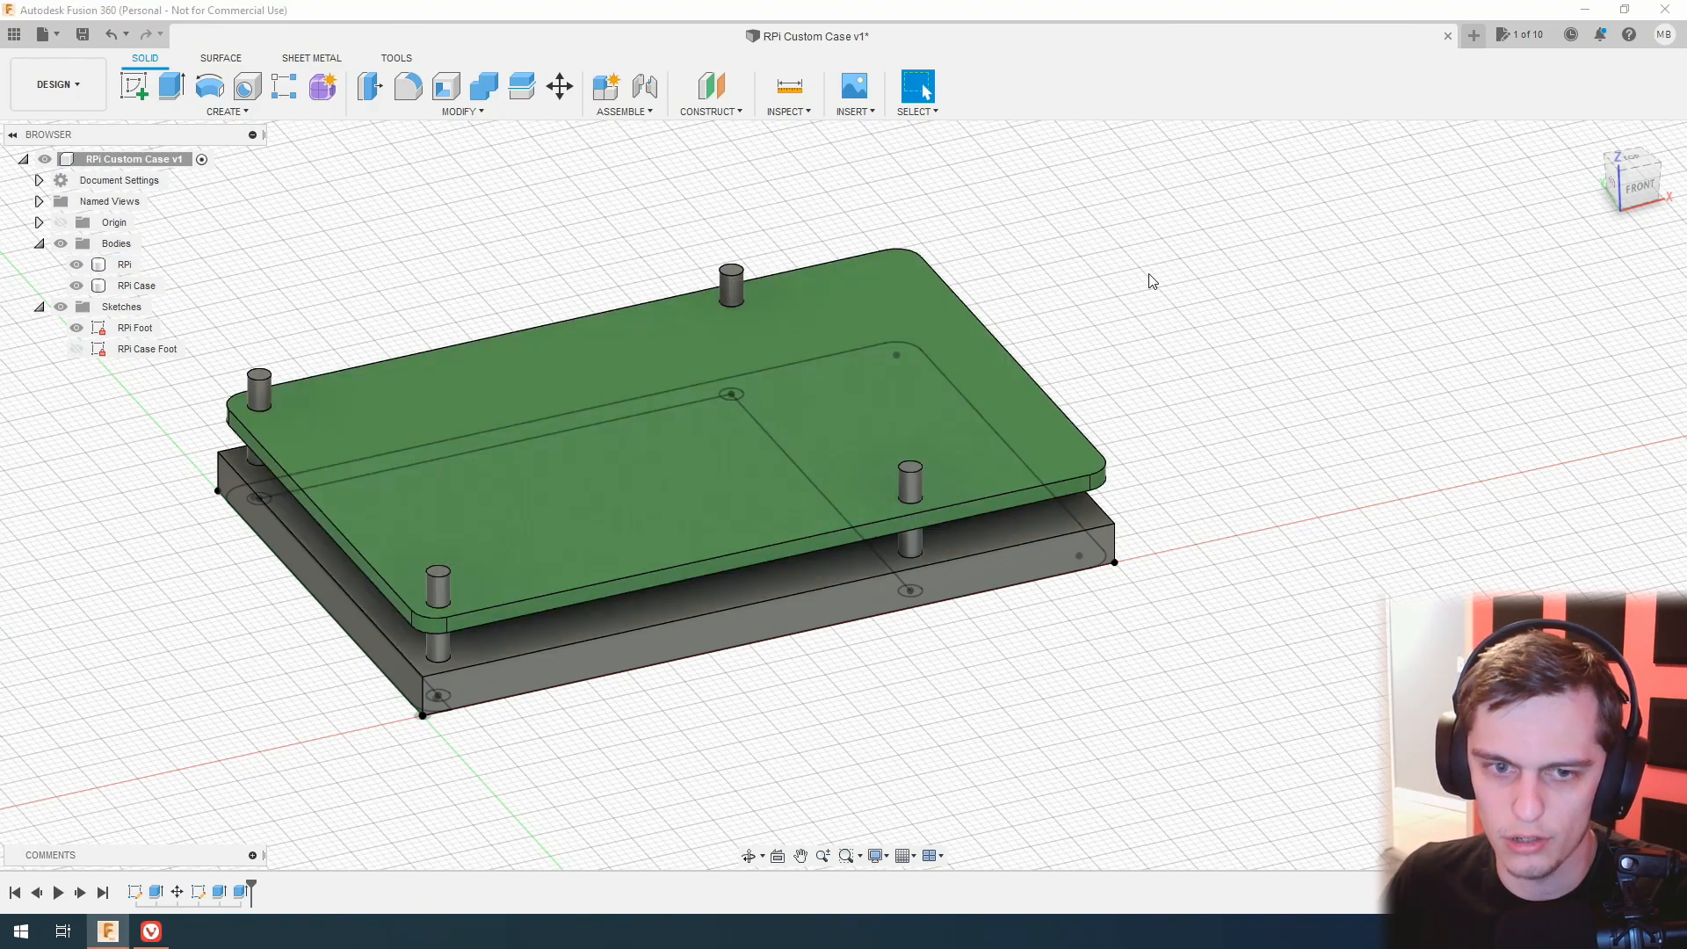
{"action": "left_click", "coordinate": [75, 328]}
{"action": "mouse_move", "coordinate": [835, 479]}
{"action": "middle_mouse_down", "text": "shift"}
{"action": "mouse_move", "coordinate": [892, 538]}
{"action": "mouse_move", "coordinate": [841, 494]}
{"action": "middle_mouse_up", "text": "shift"}
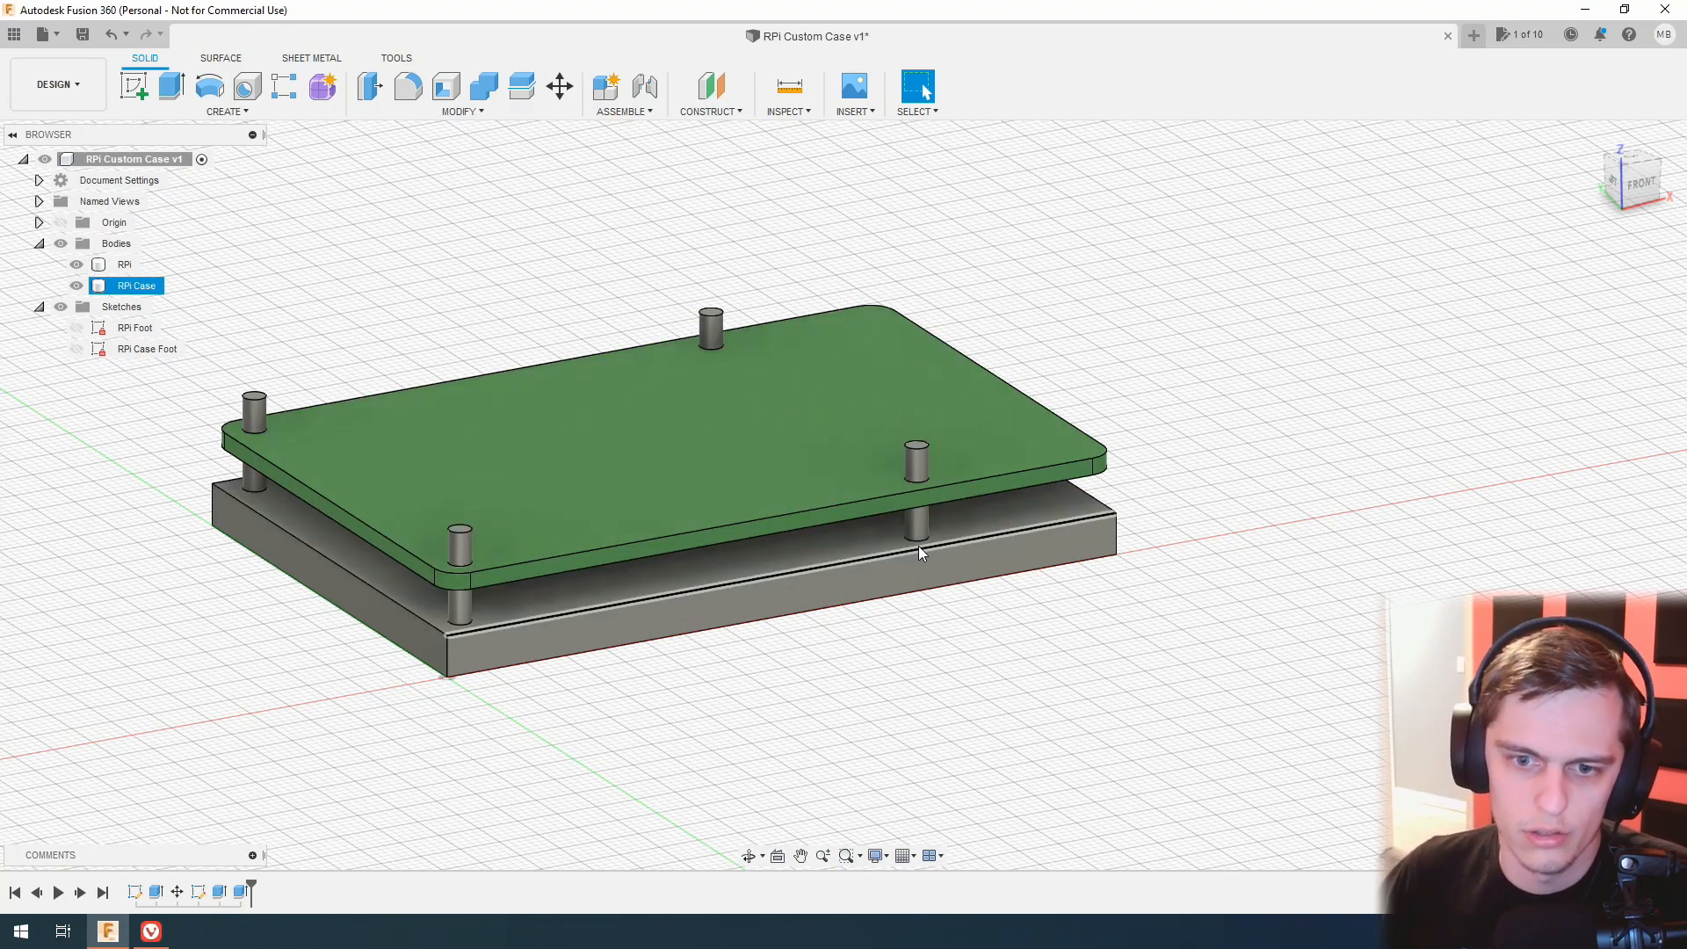
{"action": "scroll", "coordinate": [455, 598], "scroll_direction": "down", "scroll_amount": 2}
{"action": "scroll", "coordinate": [455, 598], "scroll_direction": "up", "scroll_amount": 6}
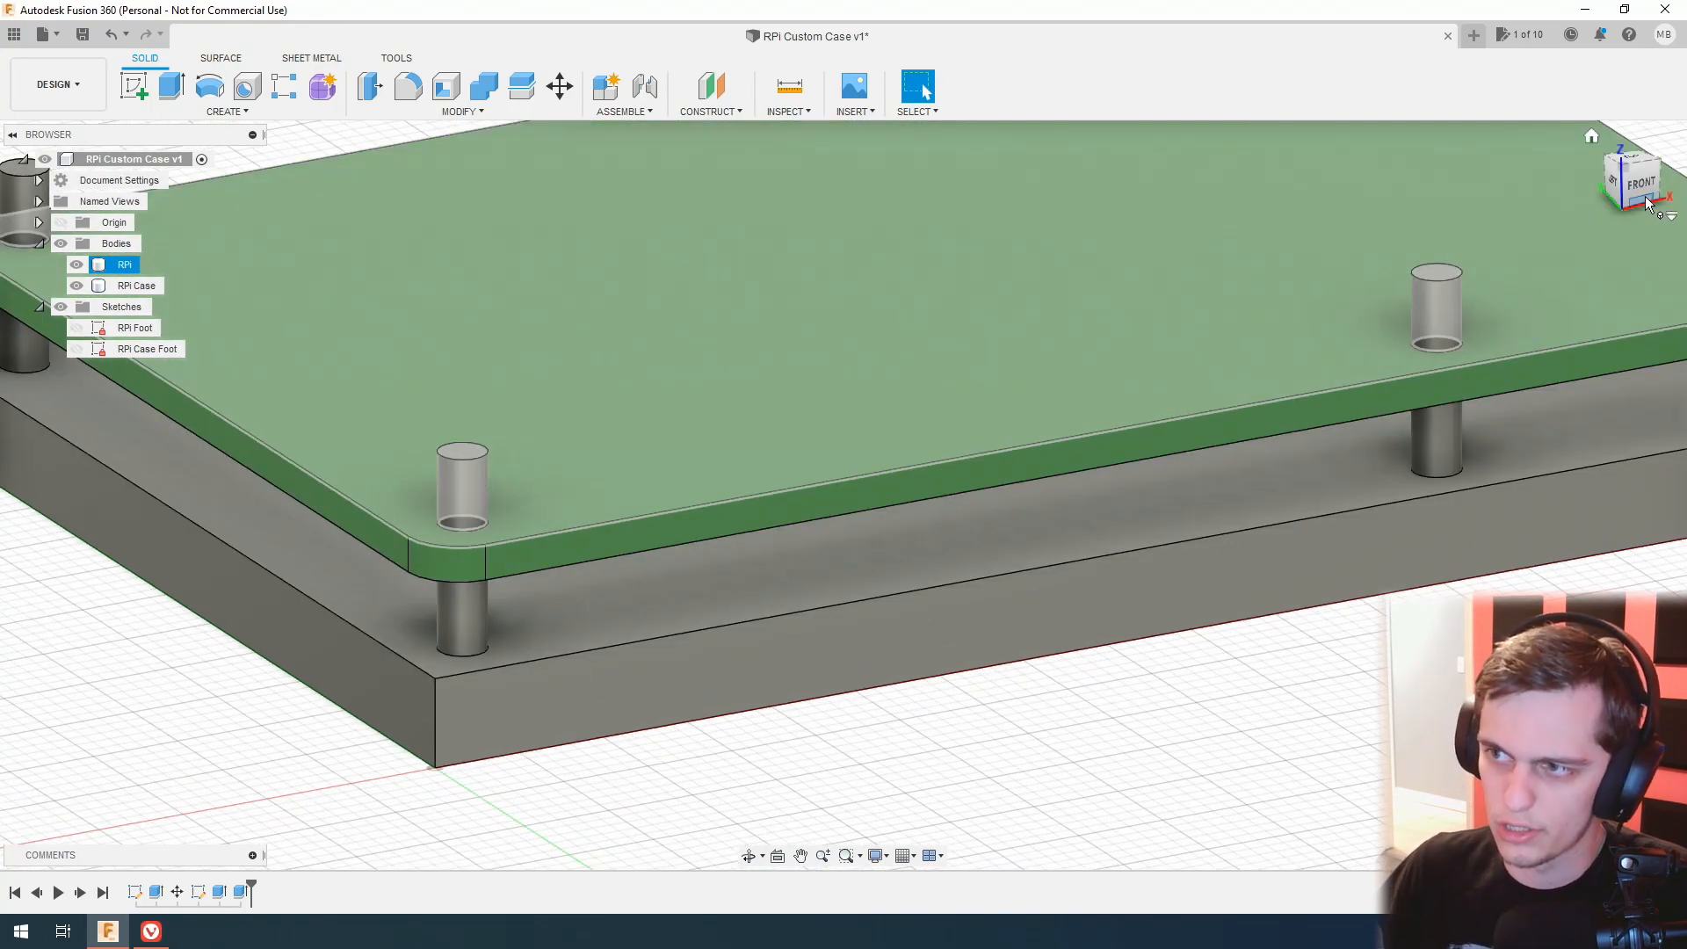
{"action": "left_click_drag", "start_coordinate": [1638, 186], "coordinate": [1602, 203]}
{"action": "middle_click_drag", "start_coordinate": [757, 507], "coordinate": [783, 549], "text": "shift"}
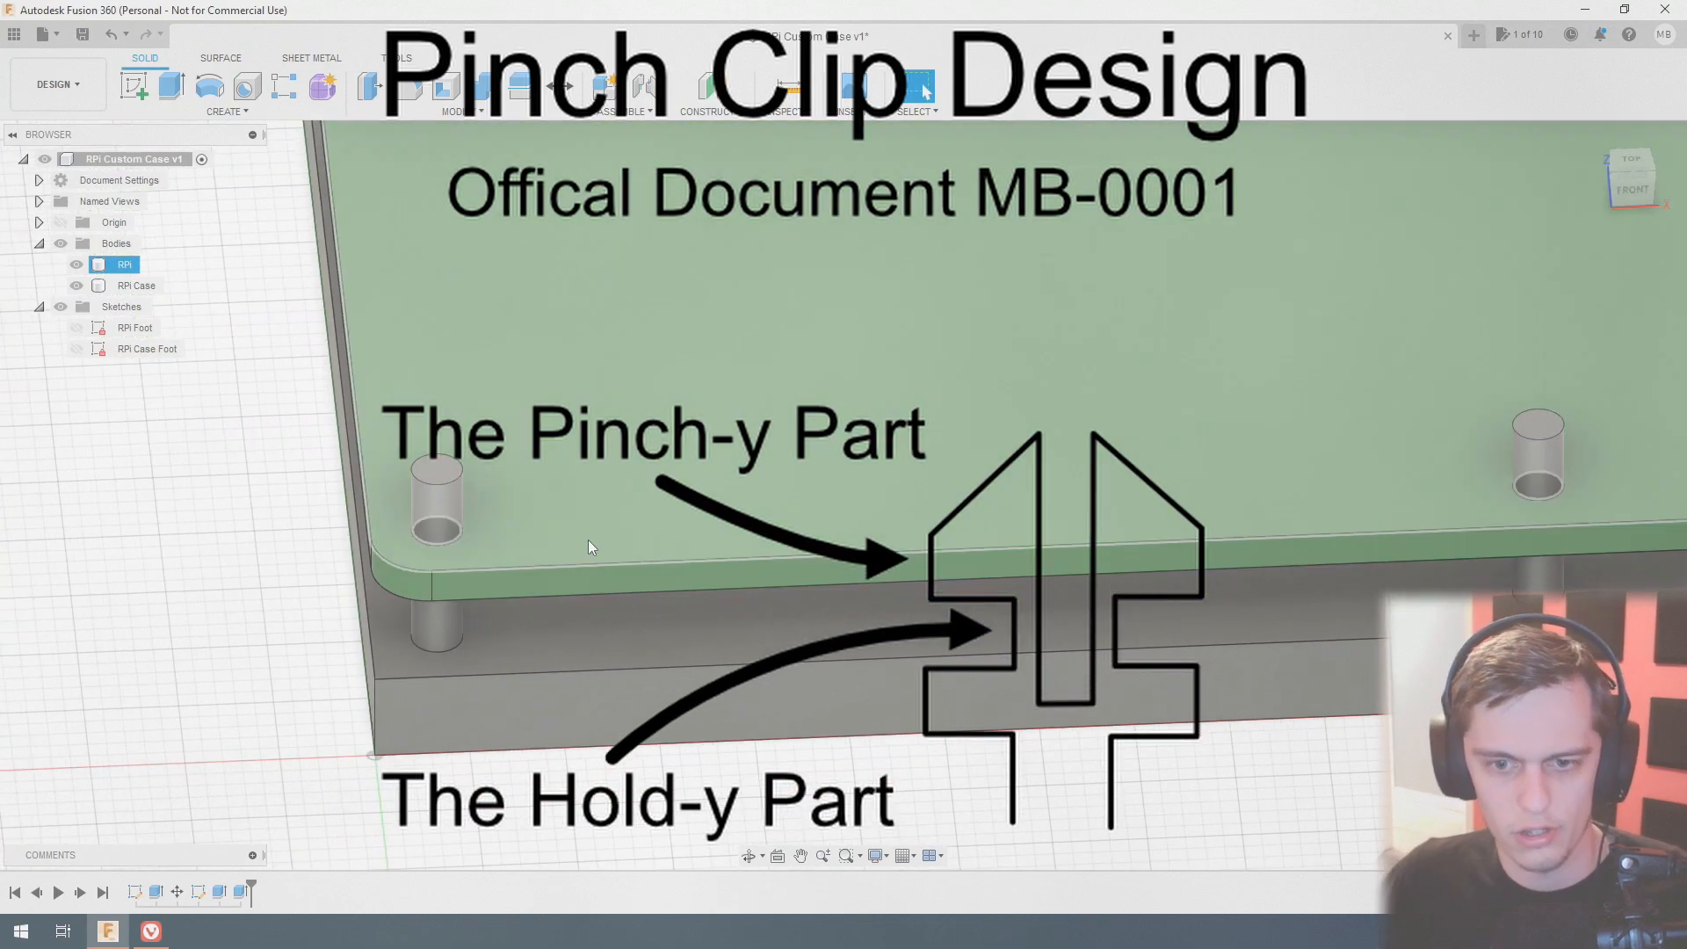
{"action": "mouse_move", "coordinate": [588, 539]}
{"action": "middle_mouse_down", "text": "shift"}
{"action": "mouse_move", "coordinate": [578, 484]}
{"action": "mouse_move", "coordinate": [583, 519]}
{"action": "mouse_move", "coordinate": [564, 524]}
{"action": "middle_mouse_up", "text": "shift"}
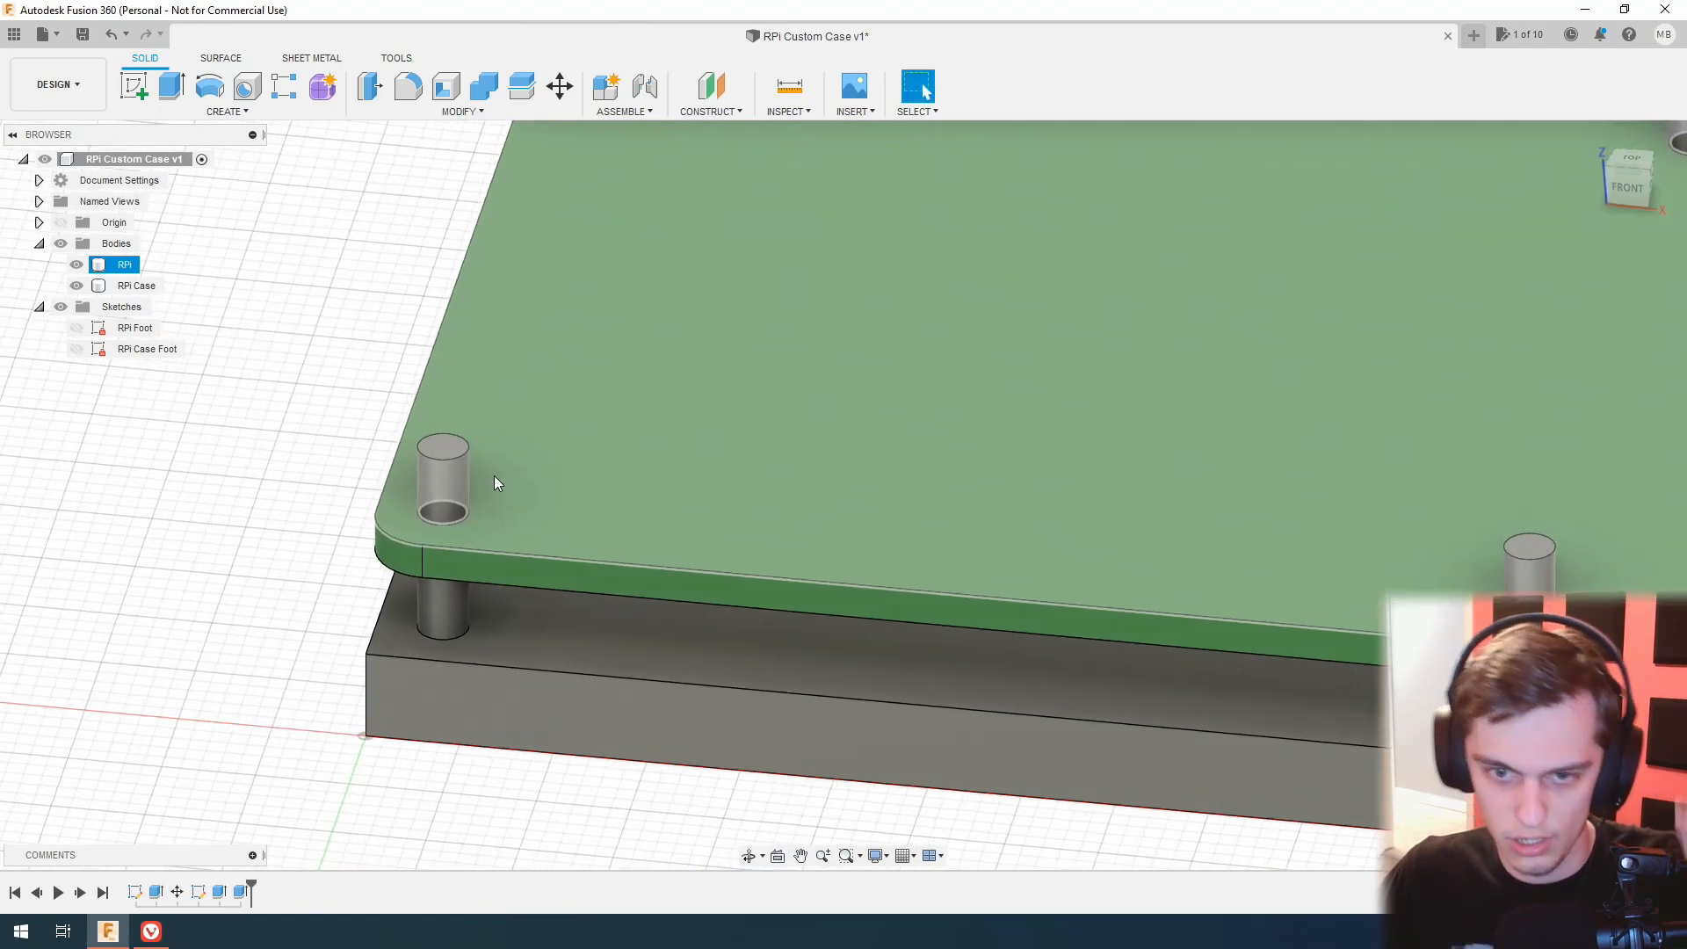
Construct a plane through three points on the front corner post: its top rim and the centres of its top and base circles.
{"action": "left_click", "coordinate": [466, 483]}
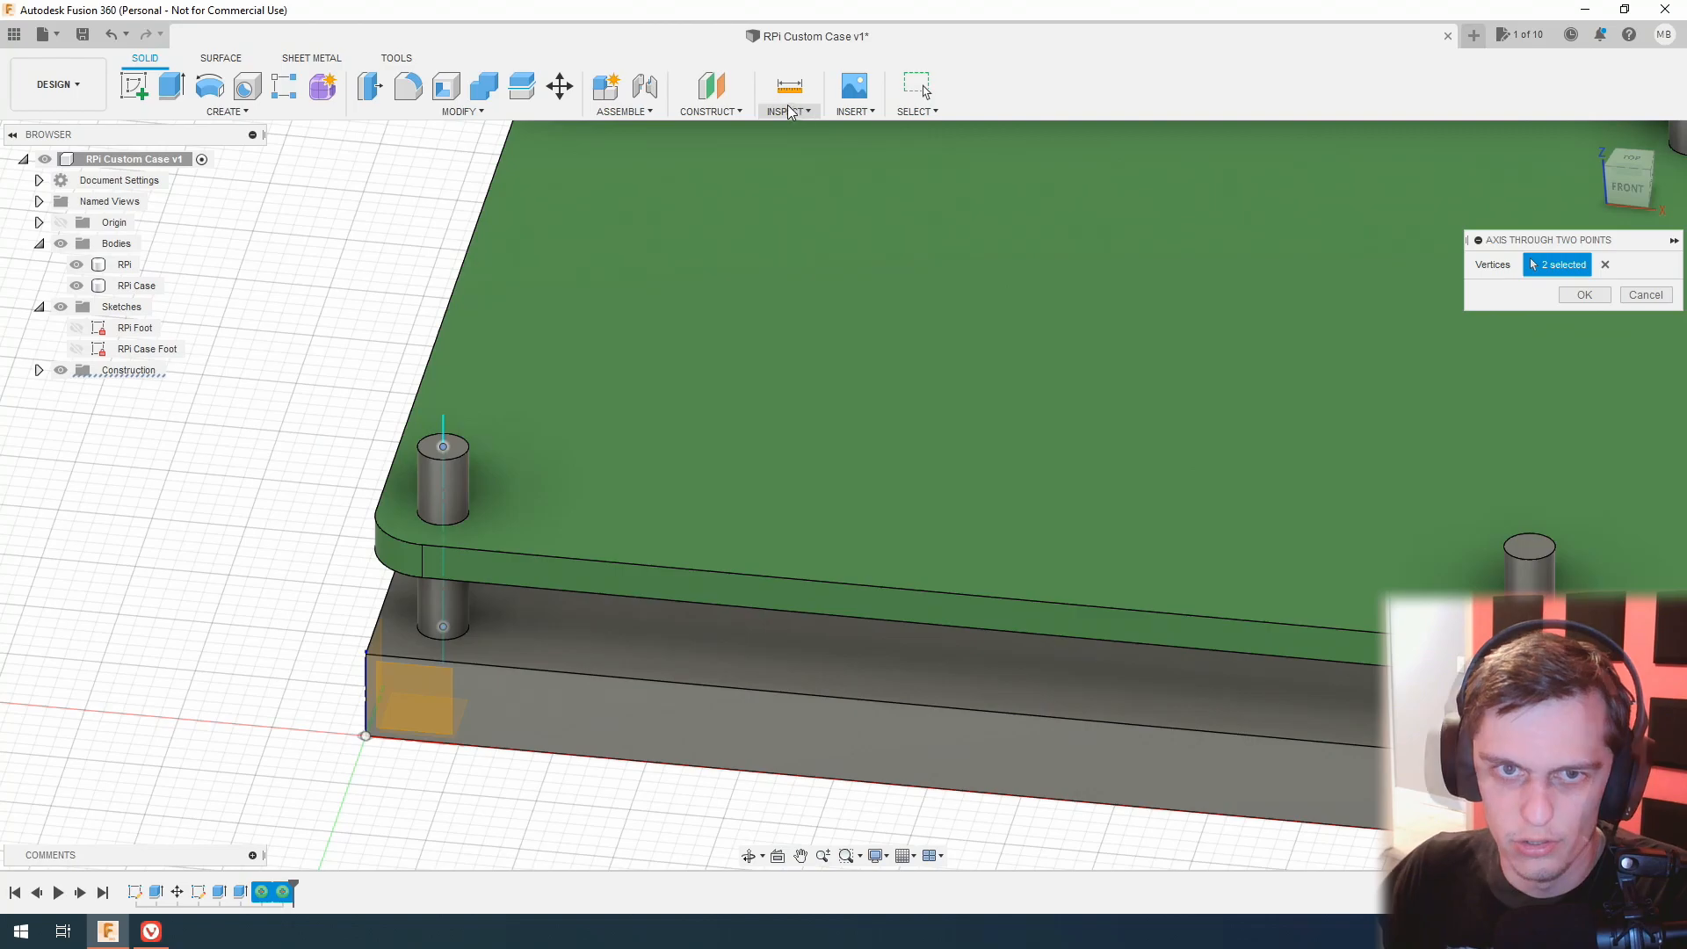
{"action": "left_click", "coordinate": [710, 111]}
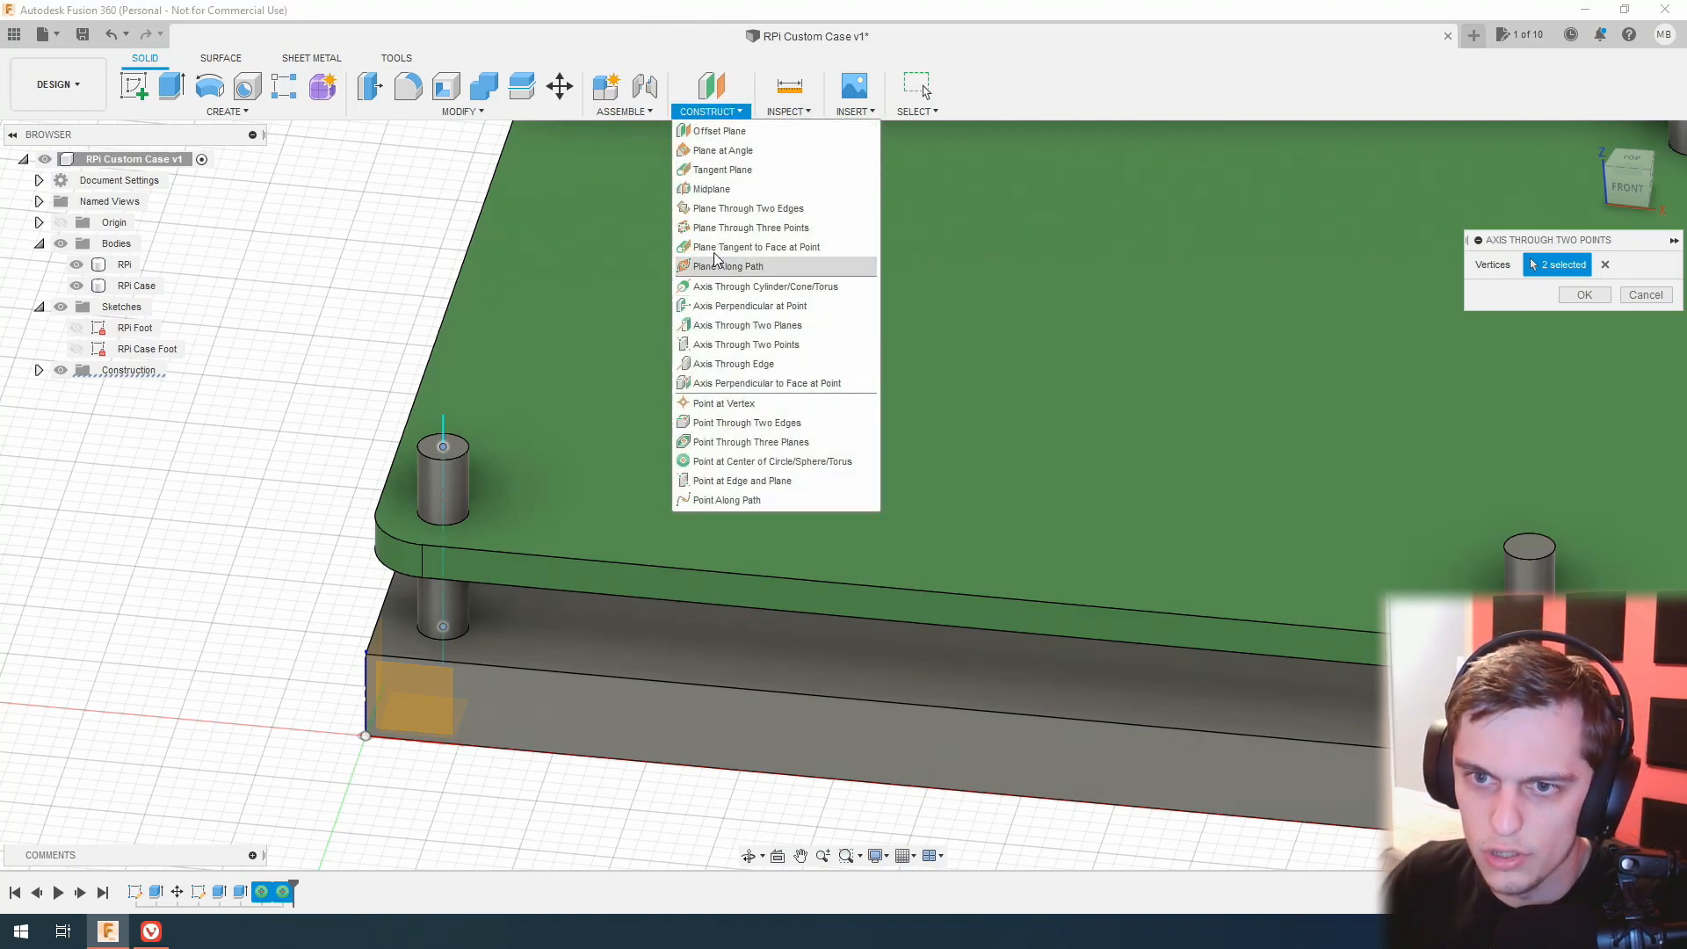
{"action": "left_click", "coordinate": [738, 228]}
{"action": "left_click", "coordinate": [419, 444]}
{"action": "left_click", "coordinate": [443, 447]}
{"action": "left_click", "coordinate": [443, 627]}
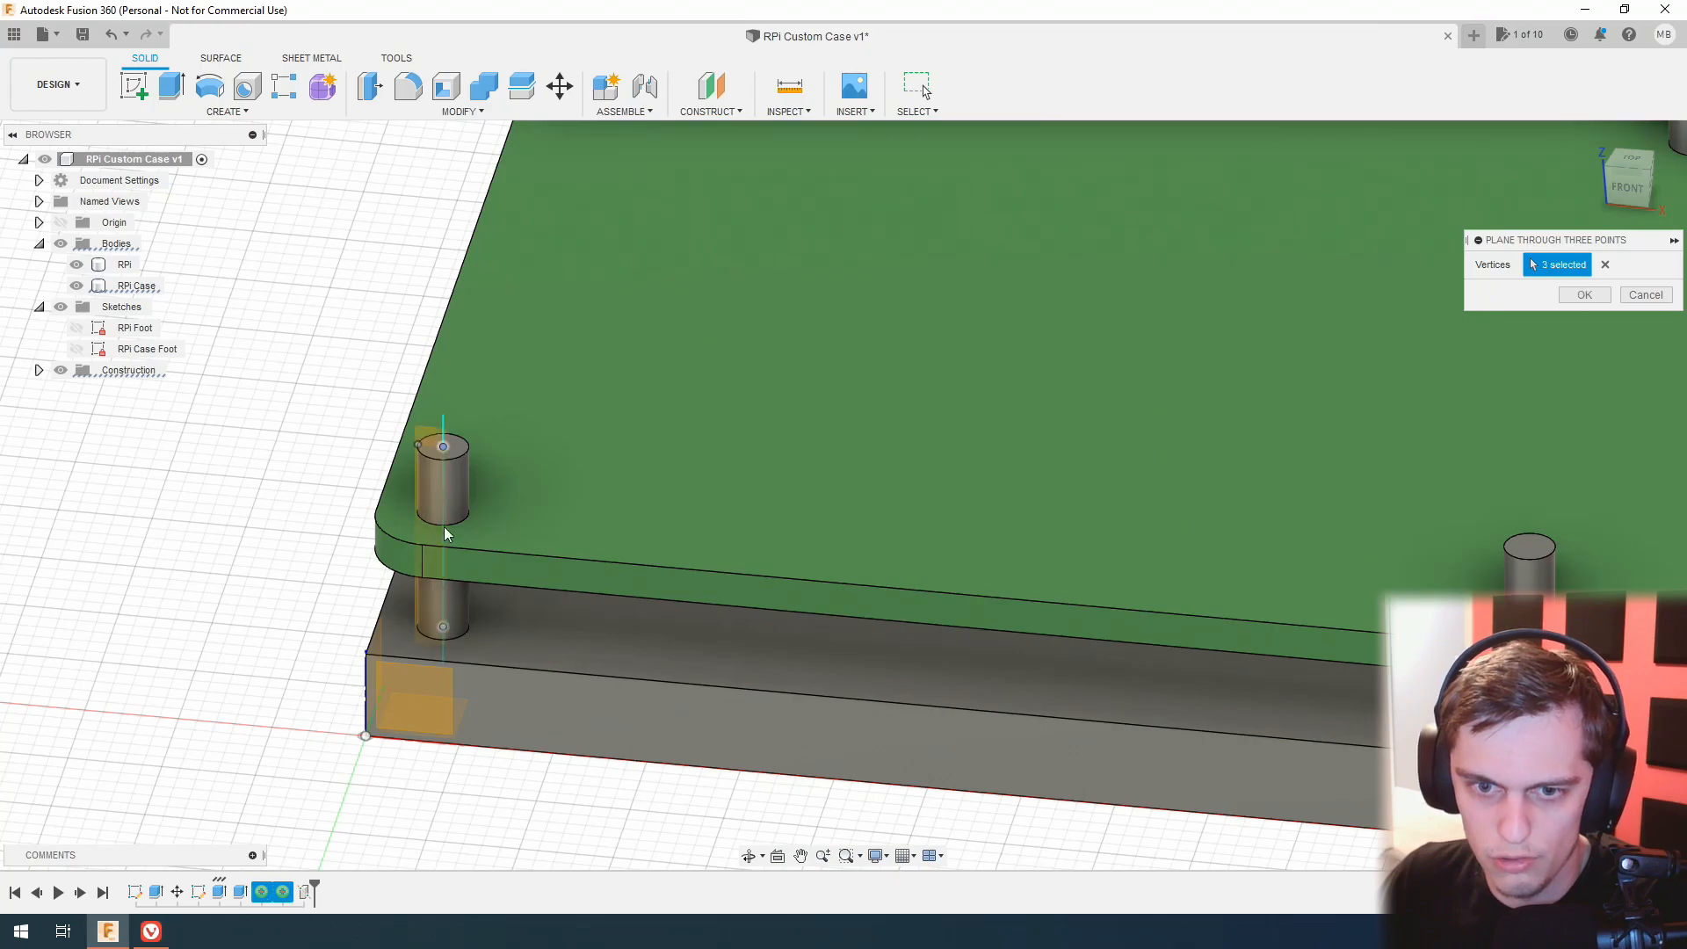
{"action": "left_click", "coordinate": [1583, 295]}
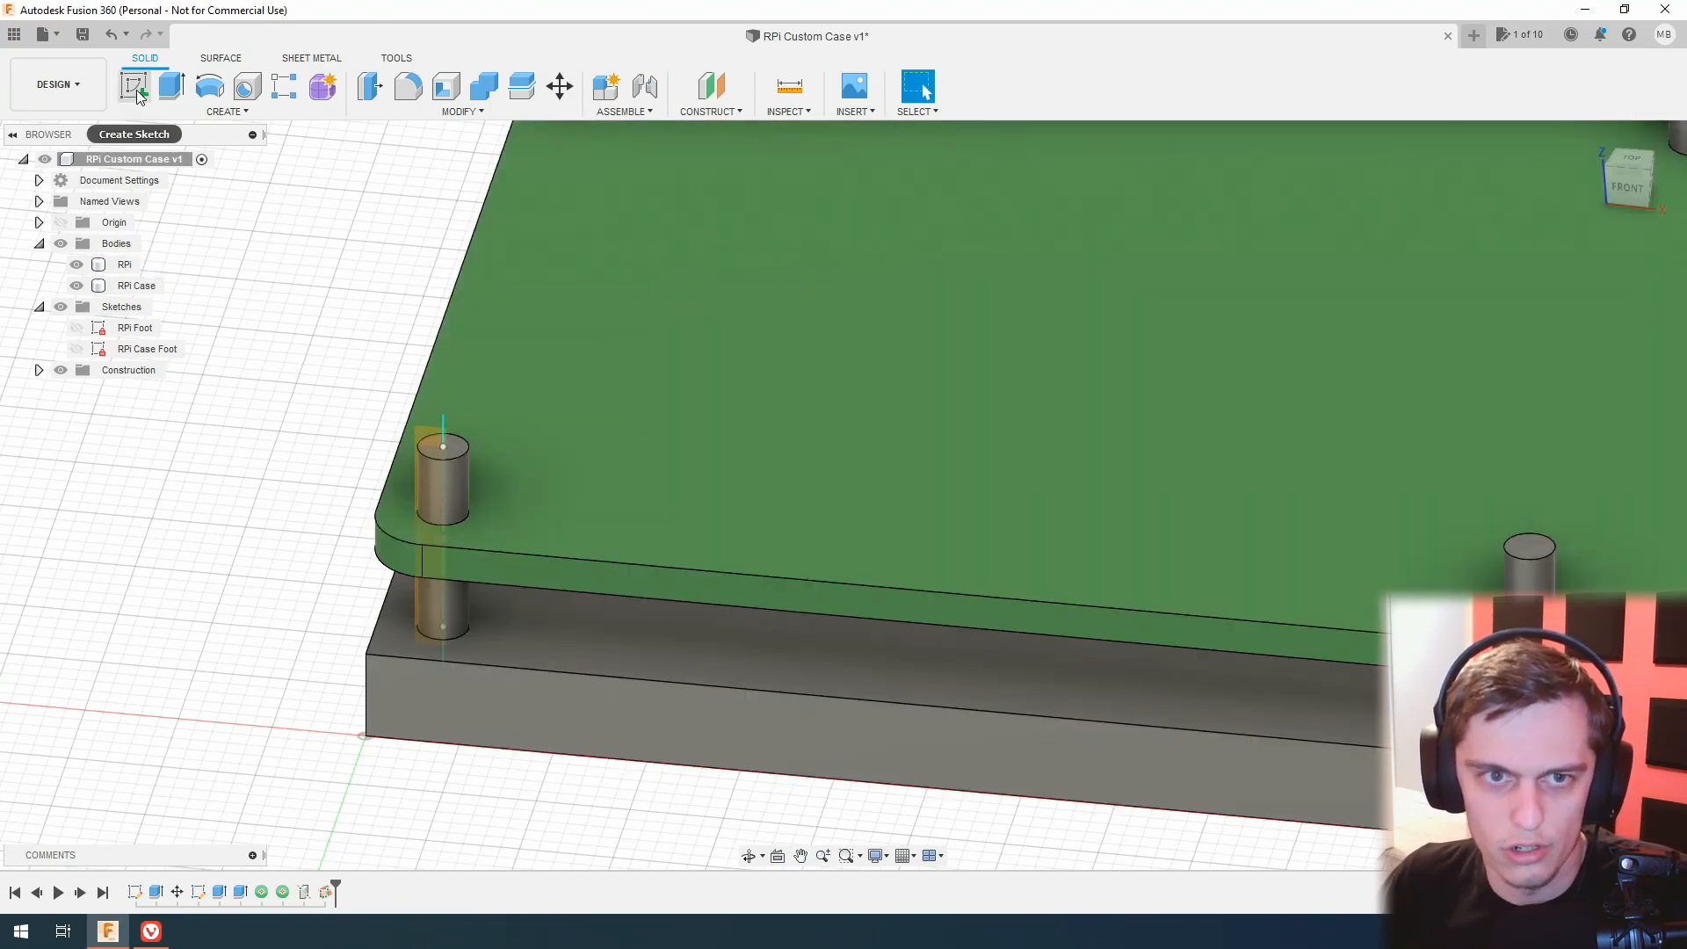
Start a new sketch on the construction plane through the front corner post, framing the post and board edge.
{"action": "left_click", "coordinate": [135, 89]}
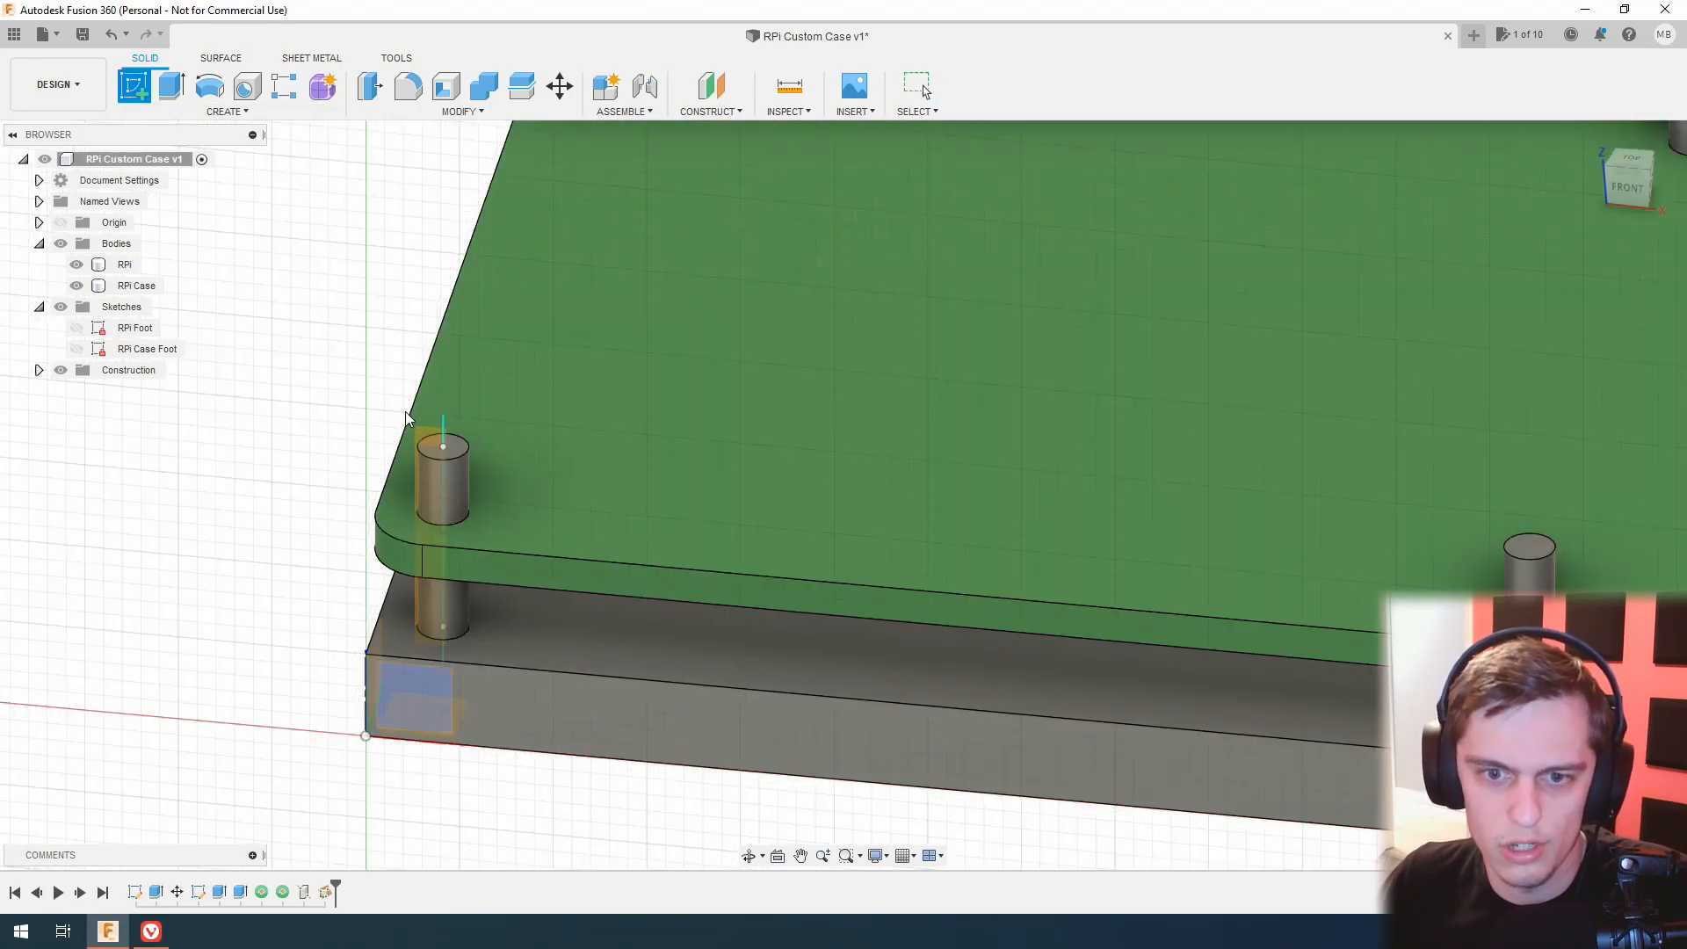
{"action": "left_click", "coordinate": [422, 435]}
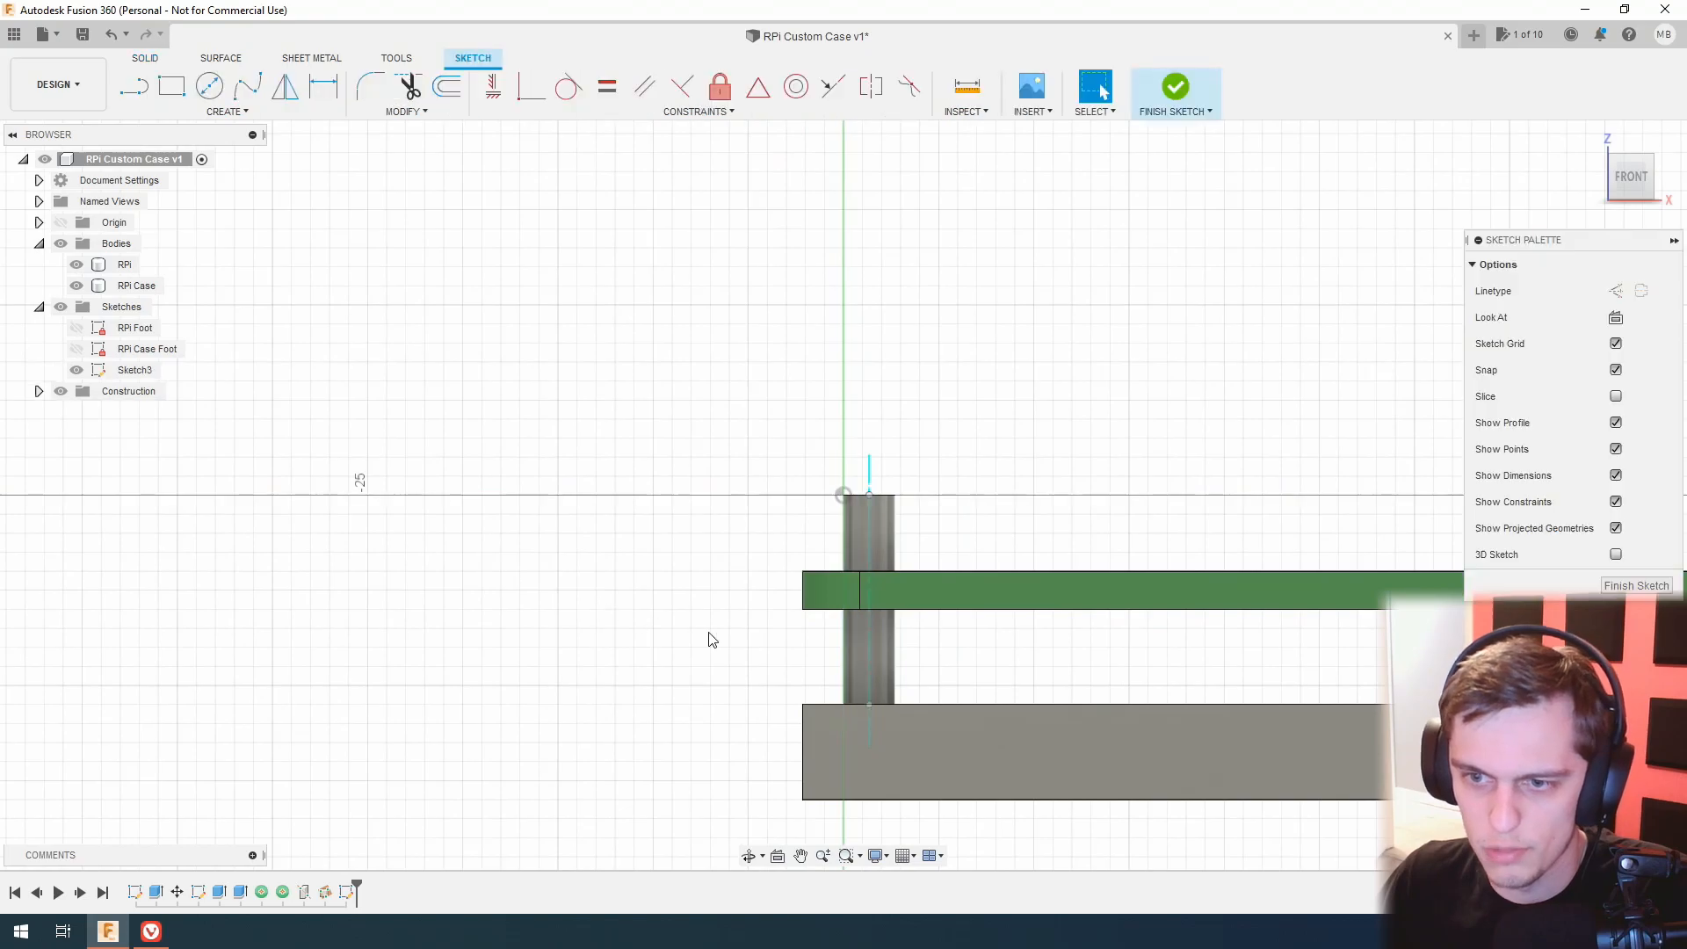
{"action": "scroll", "coordinate": [737, 615], "scroll_direction": "down", "scroll_amount": 1}
{"action": "scroll", "coordinate": [736, 614], "scroll_direction": "up", "scroll_amount": 5}
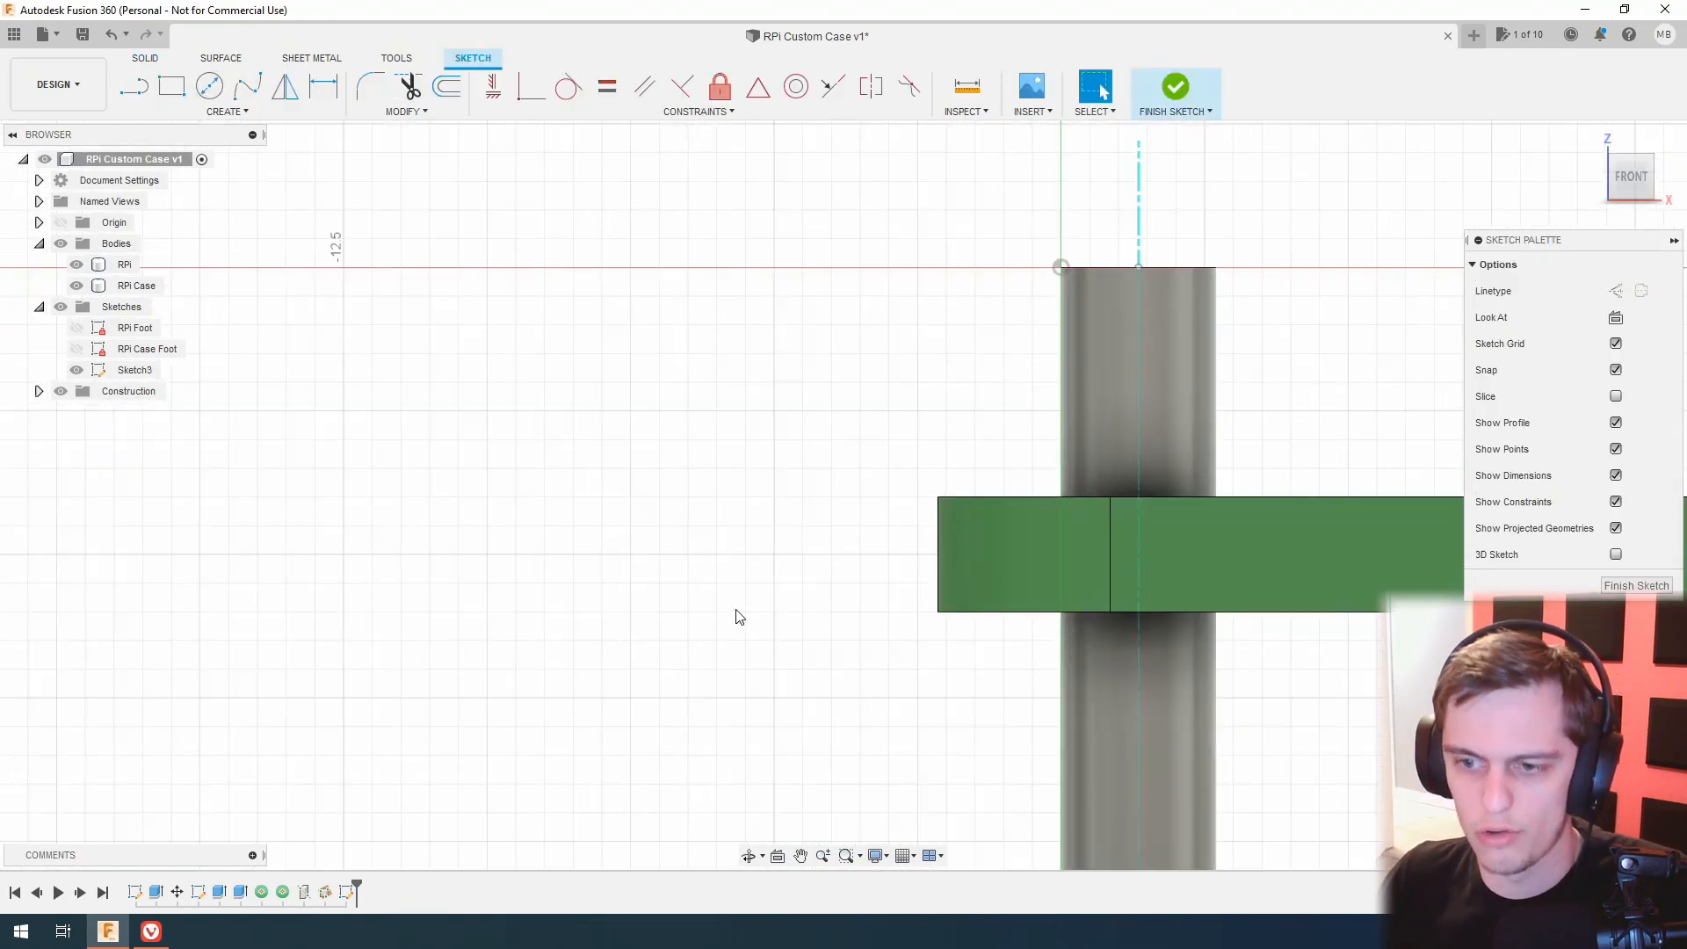
{"action": "mouse_move", "coordinate": [674, 592]}
{"action": "middle_mouse_down"}
{"action": "mouse_move", "coordinate": [463, 492]}
{"action": "mouse_move", "coordinate": [334, 493]}
{"action": "middle_mouse_up"}
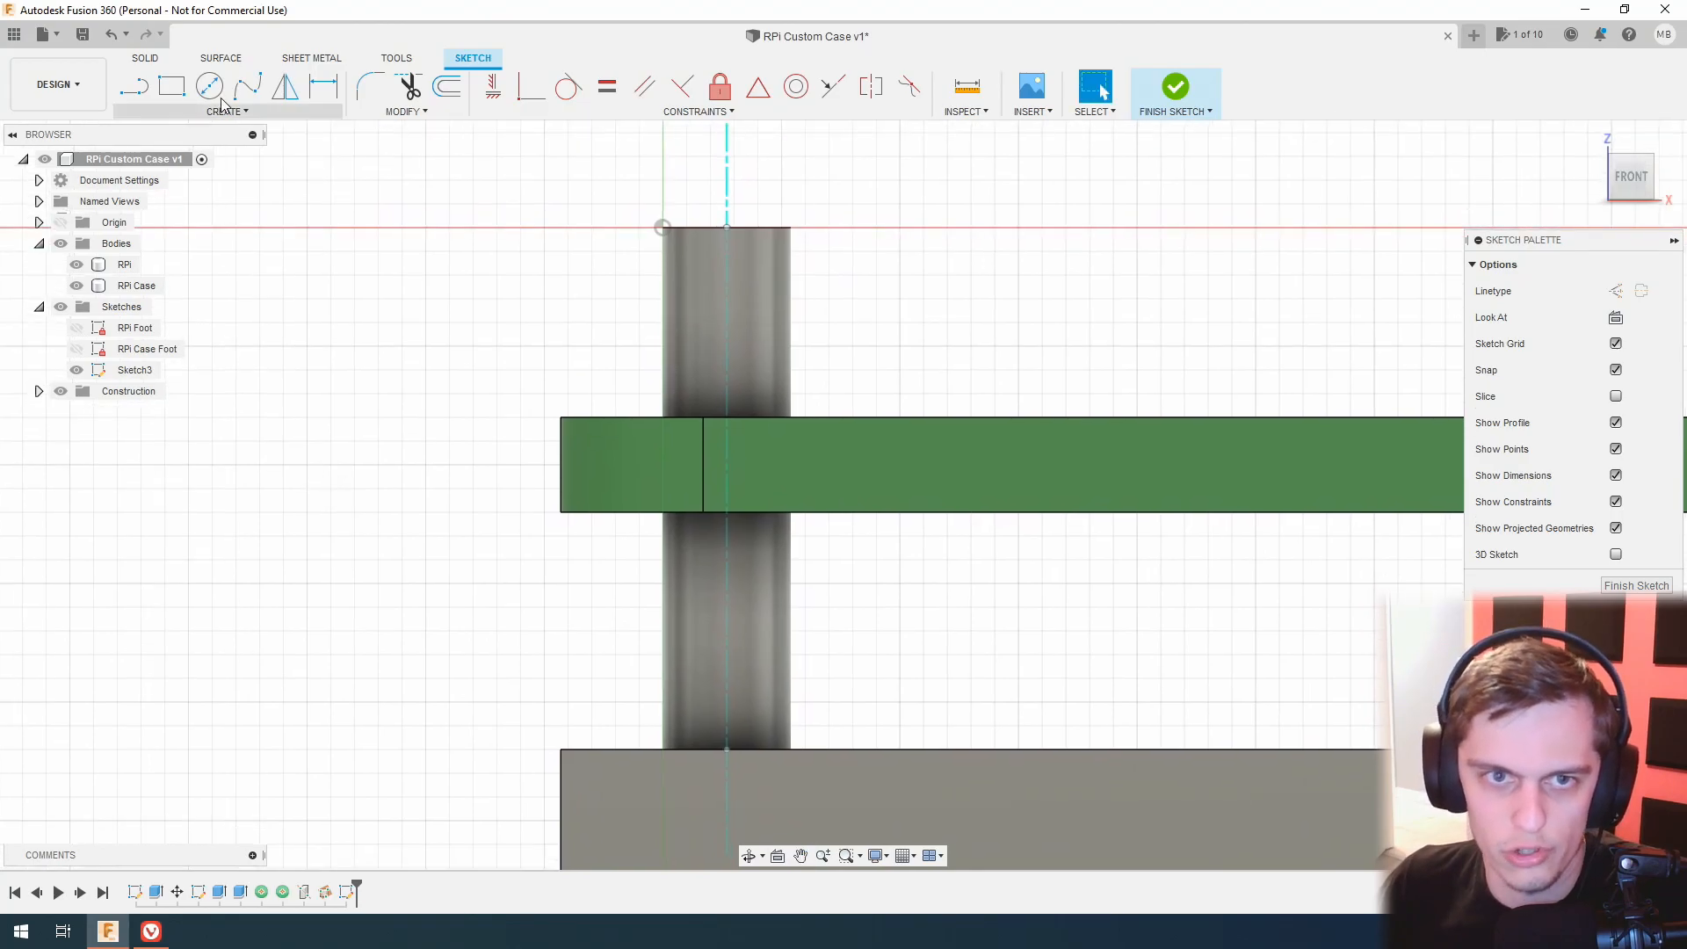
{"action": "left_click", "coordinate": [160, 88]}
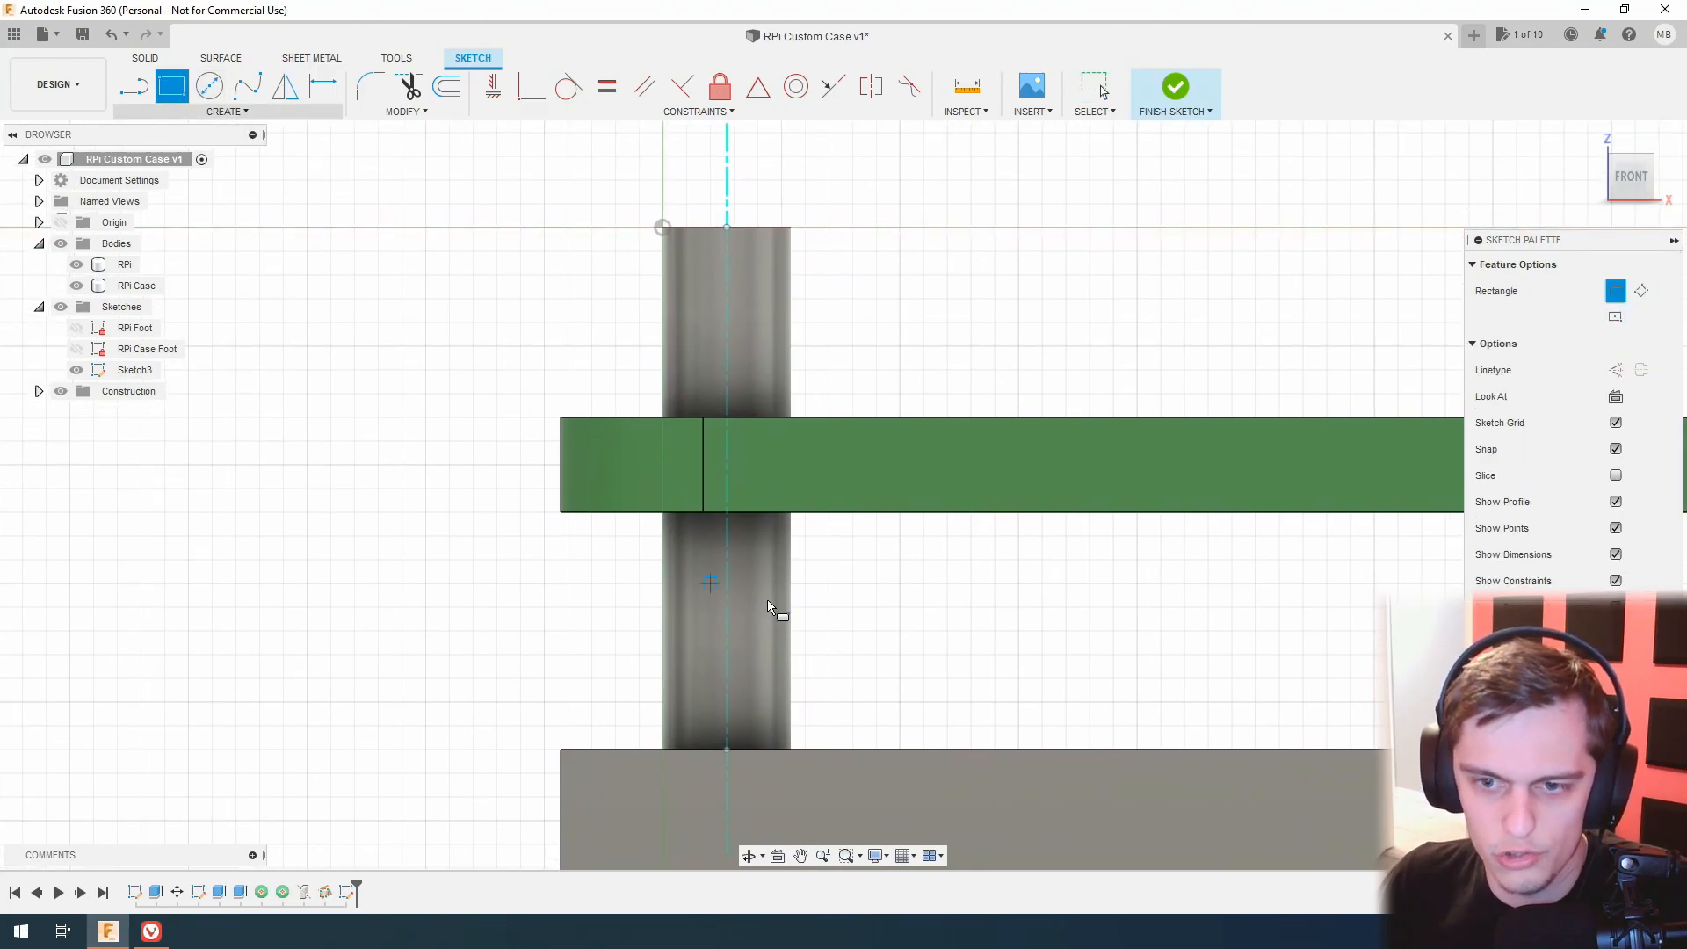
{"action": "left_click", "coordinate": [661, 416]}
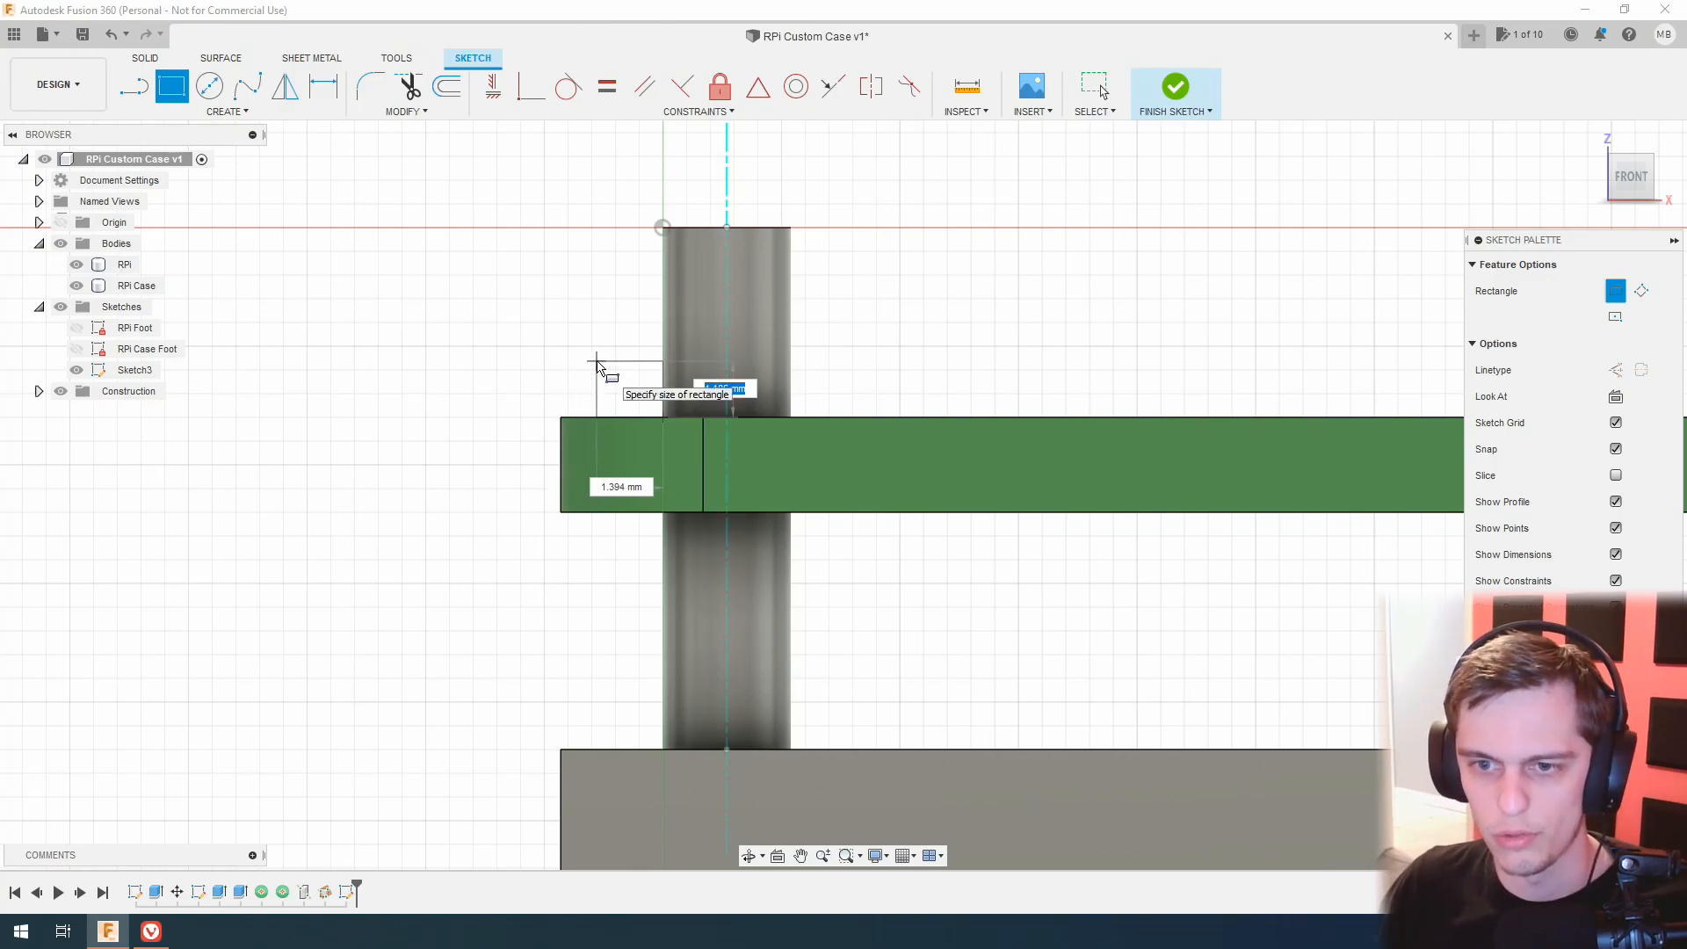
{"action": "key", "text": "Tab"}
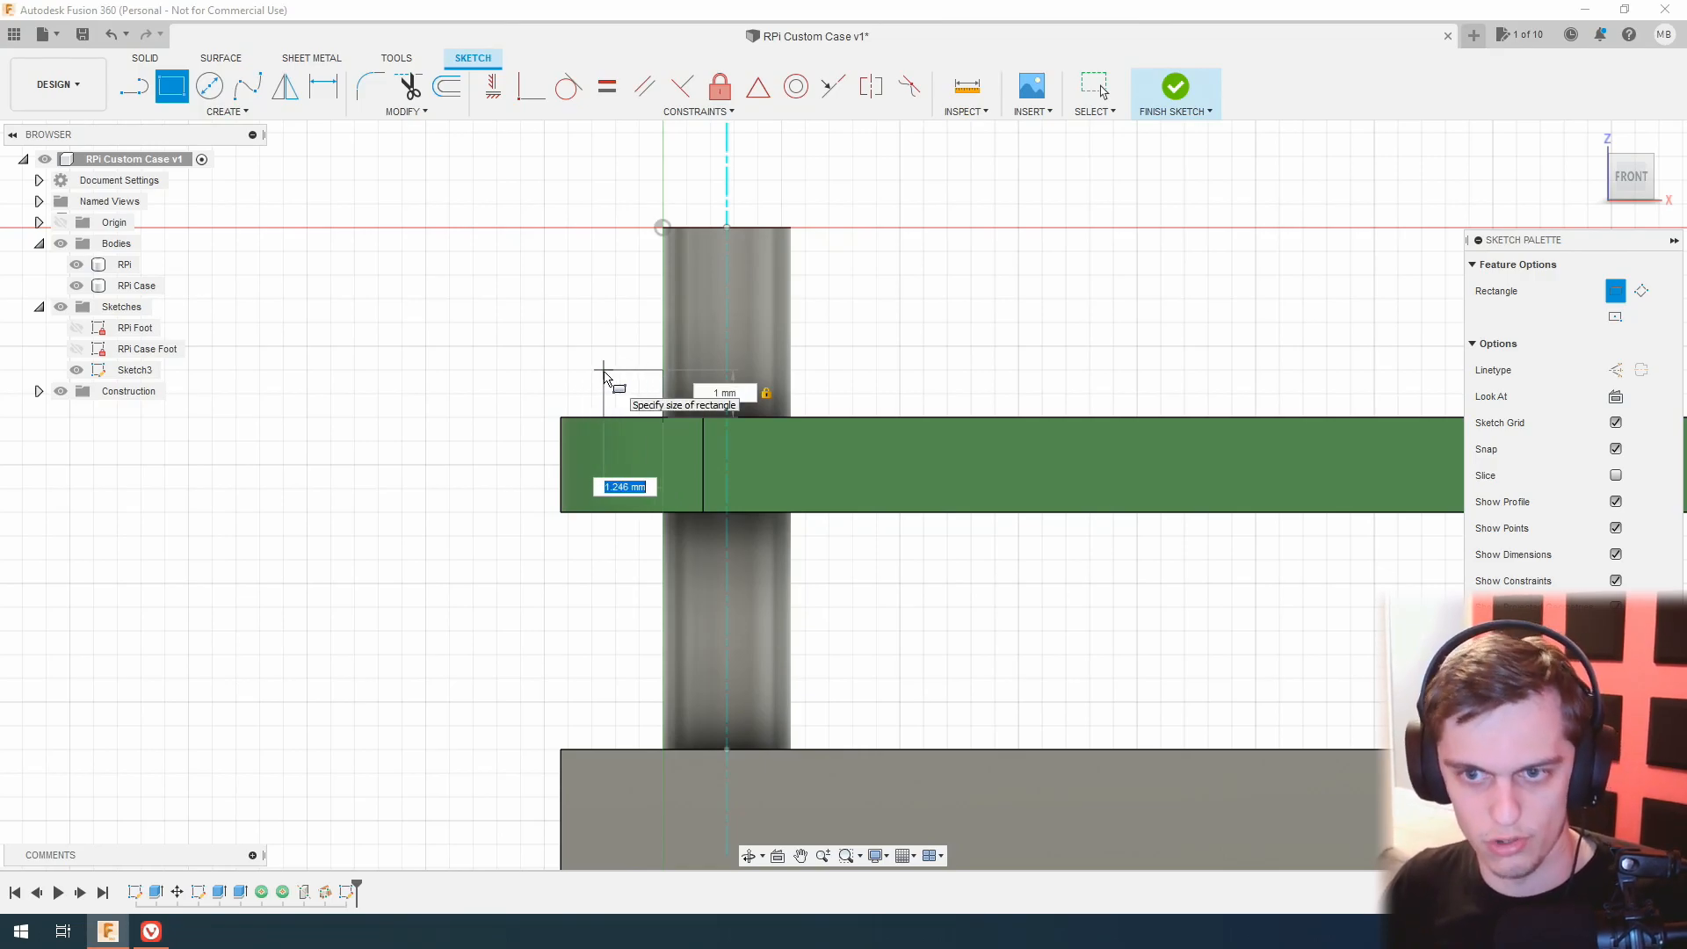
{"action": "key", "text": "Escape"}
Switch to the web browser and check the mounting-hole dimensions in the Raspberry Pi 4B mechanical drawing.
{"action": "left_click", "coordinate": [151, 930]}
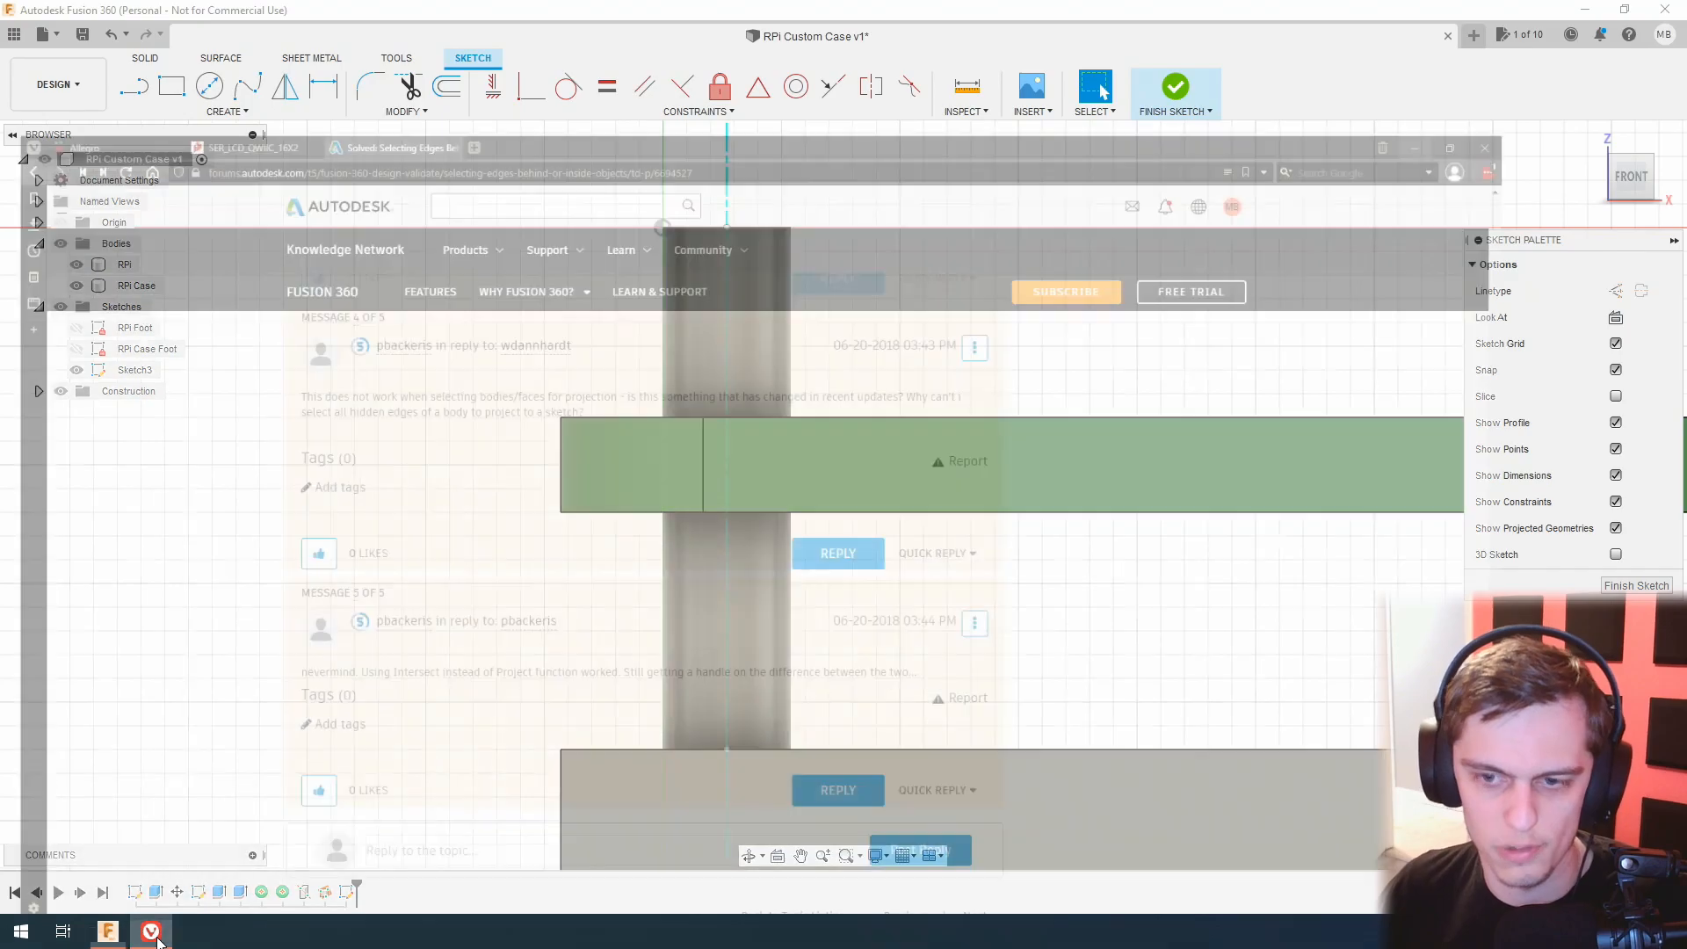
{"action": "left_click", "coordinate": [99, 10]}
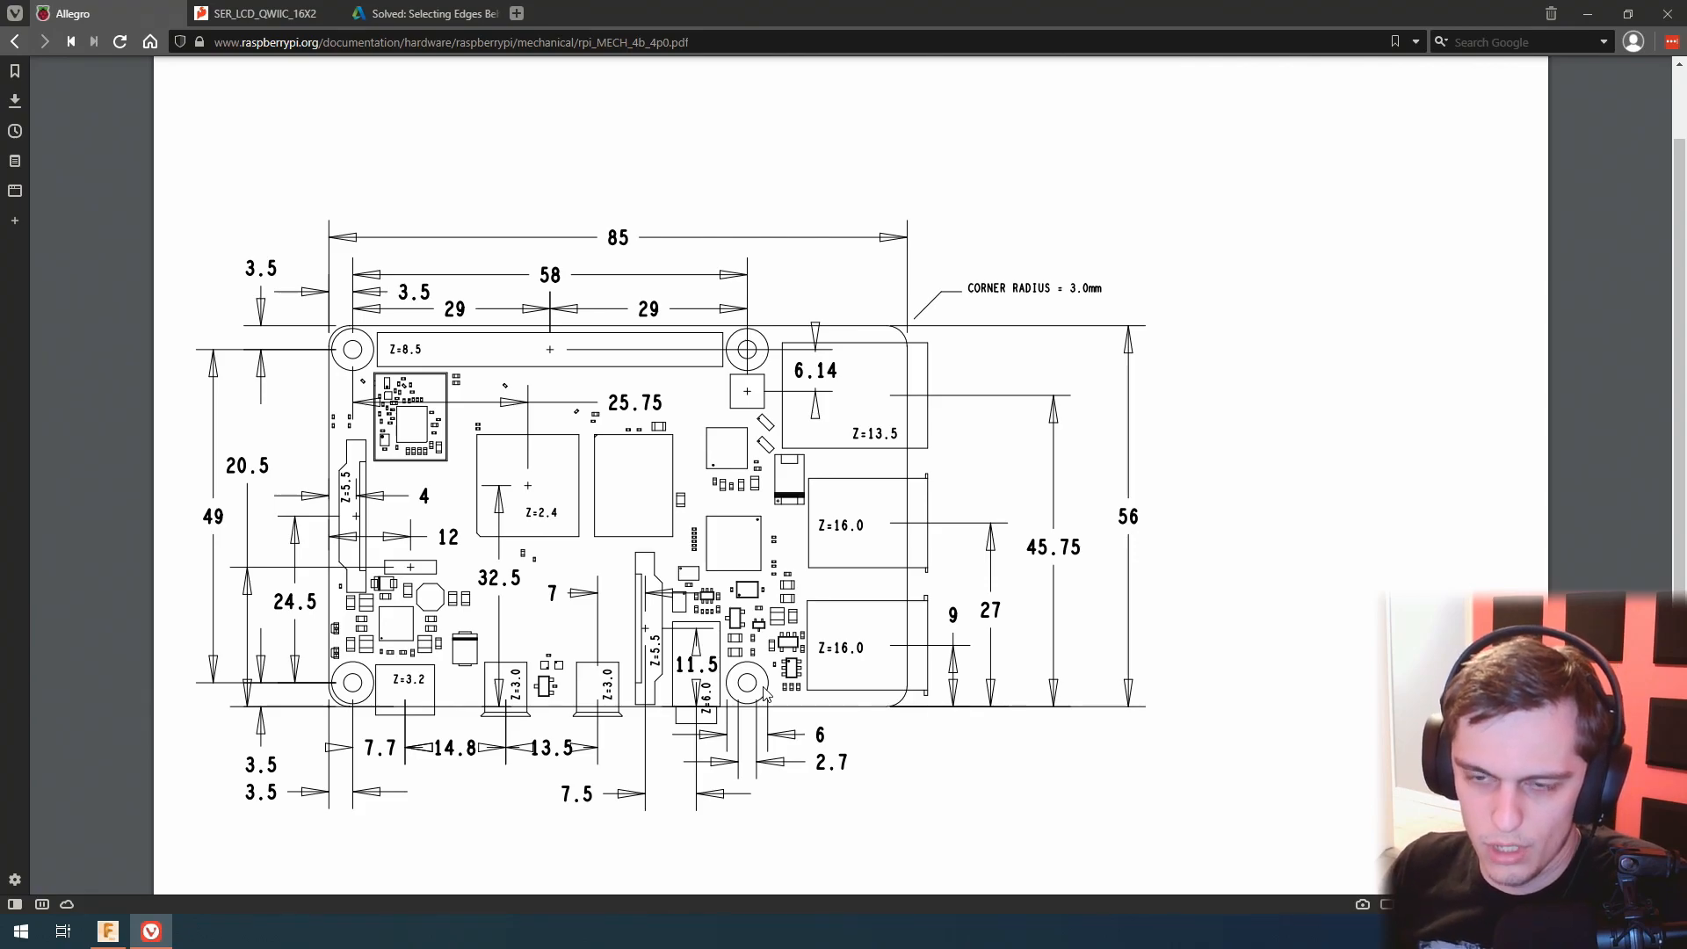
{"action": "left_click", "coordinate": [107, 931]}
Sketch a rectangle 0.75 mm wide and 1 mm high, outward from the post's outer side and resting on the board's upper edge.
{"action": "left_click", "coordinate": [173, 85]}
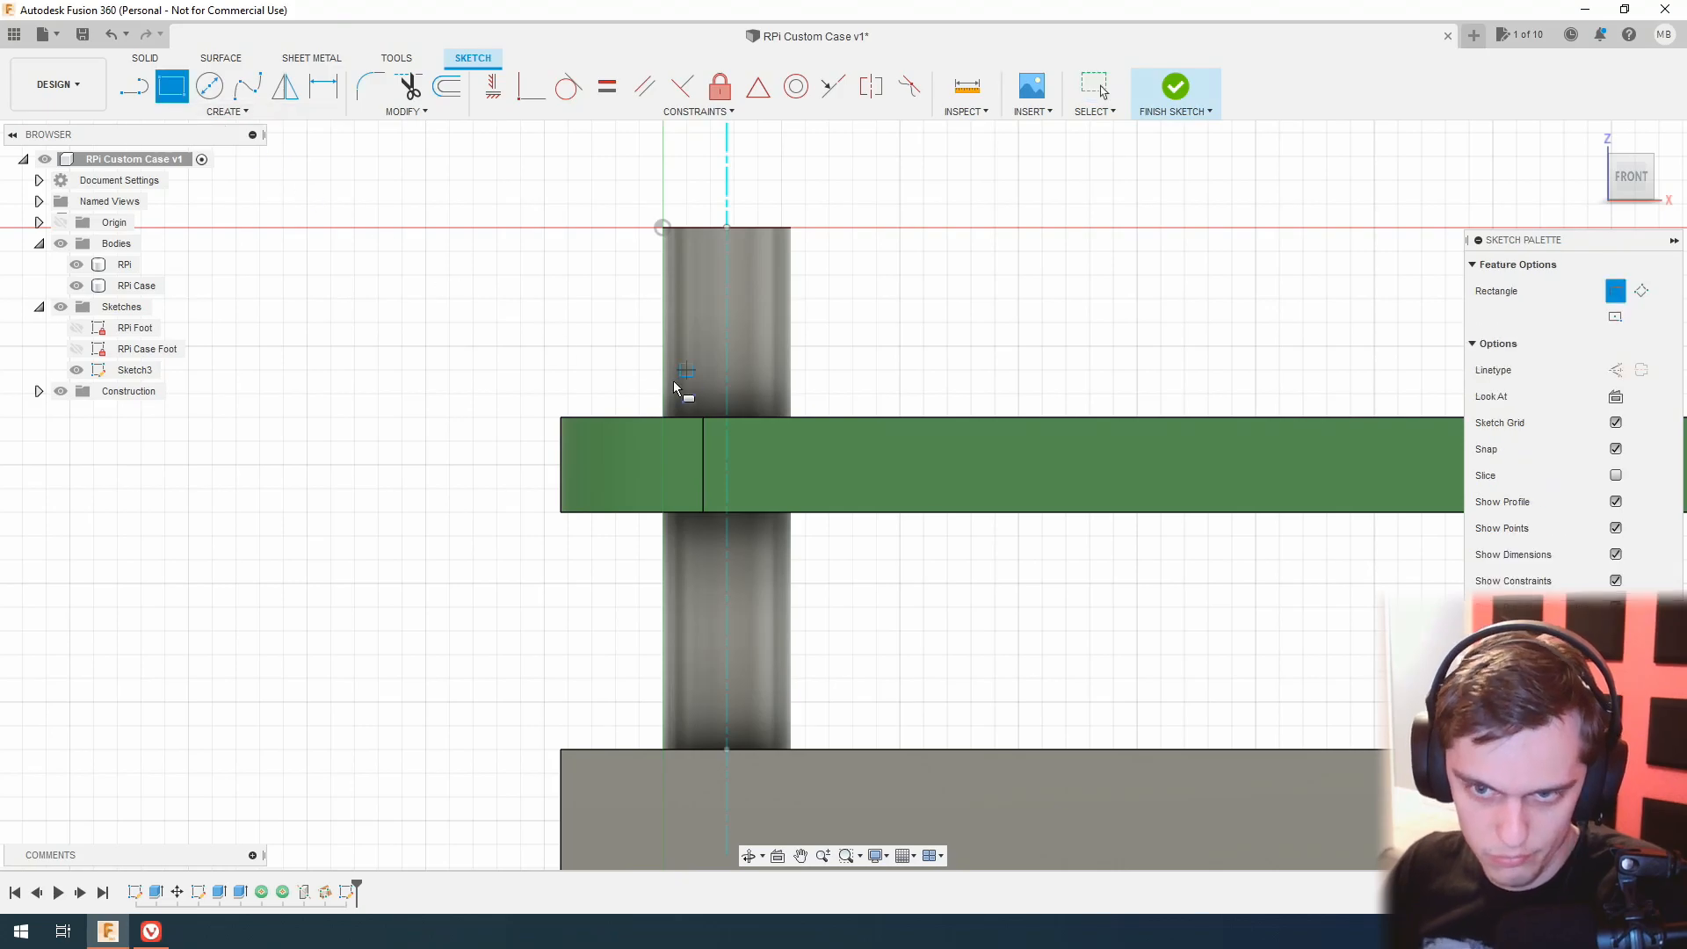
{"action": "left_click", "coordinate": [663, 418]}
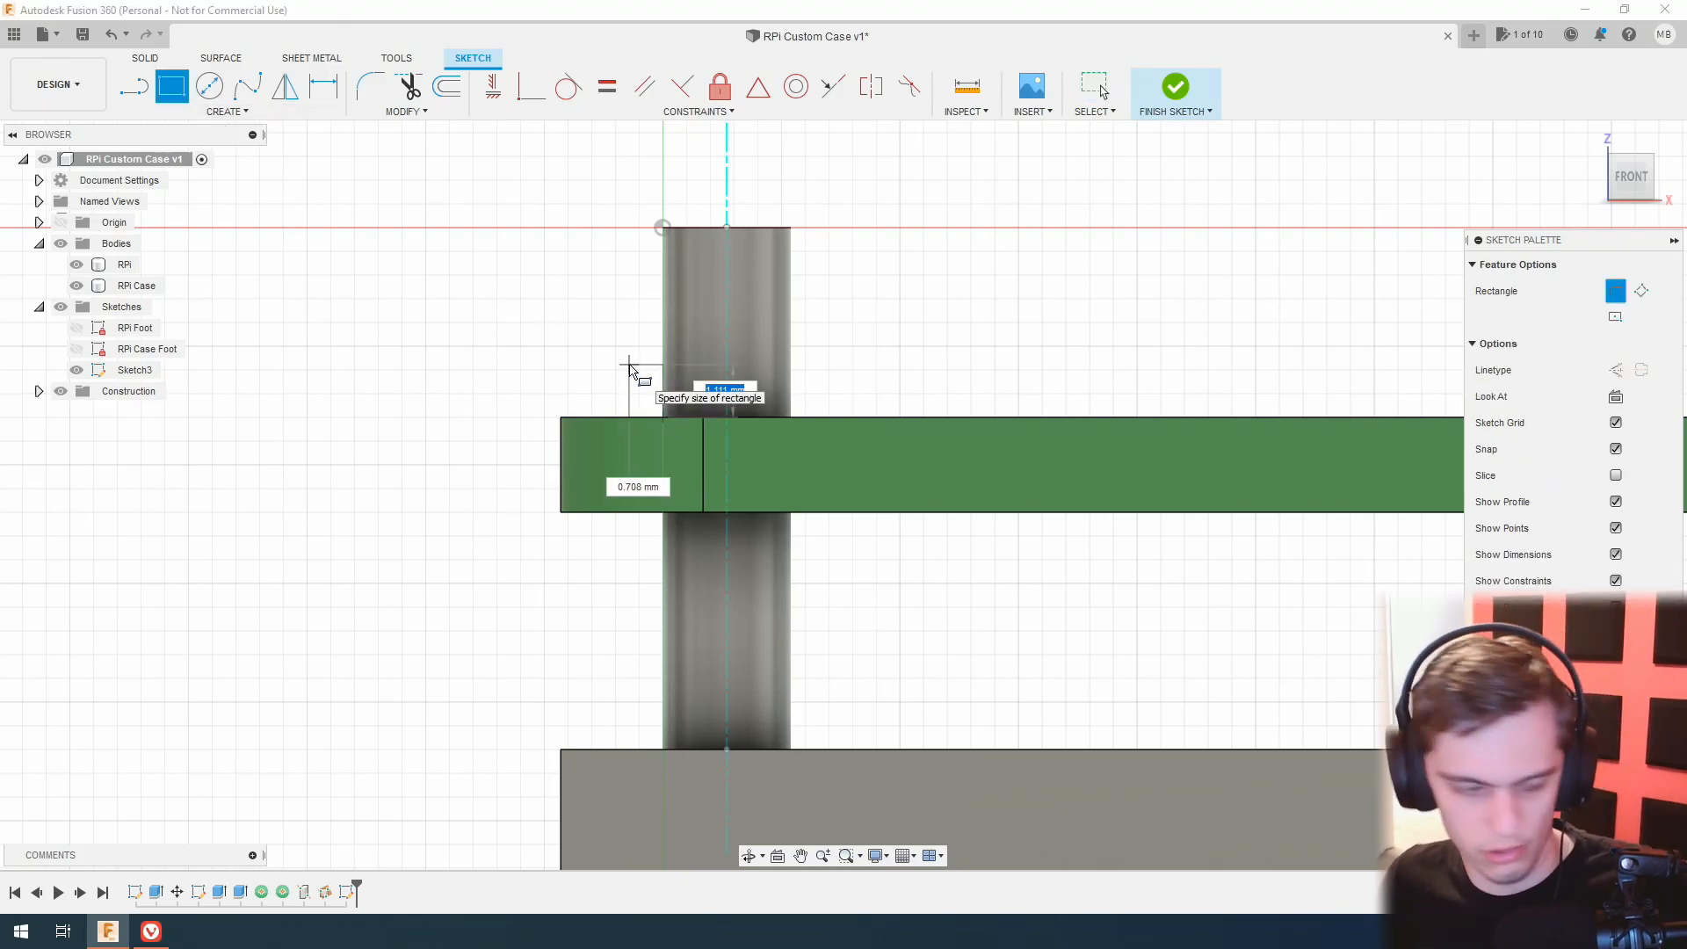
{"action": "key", "text": "Tab"}
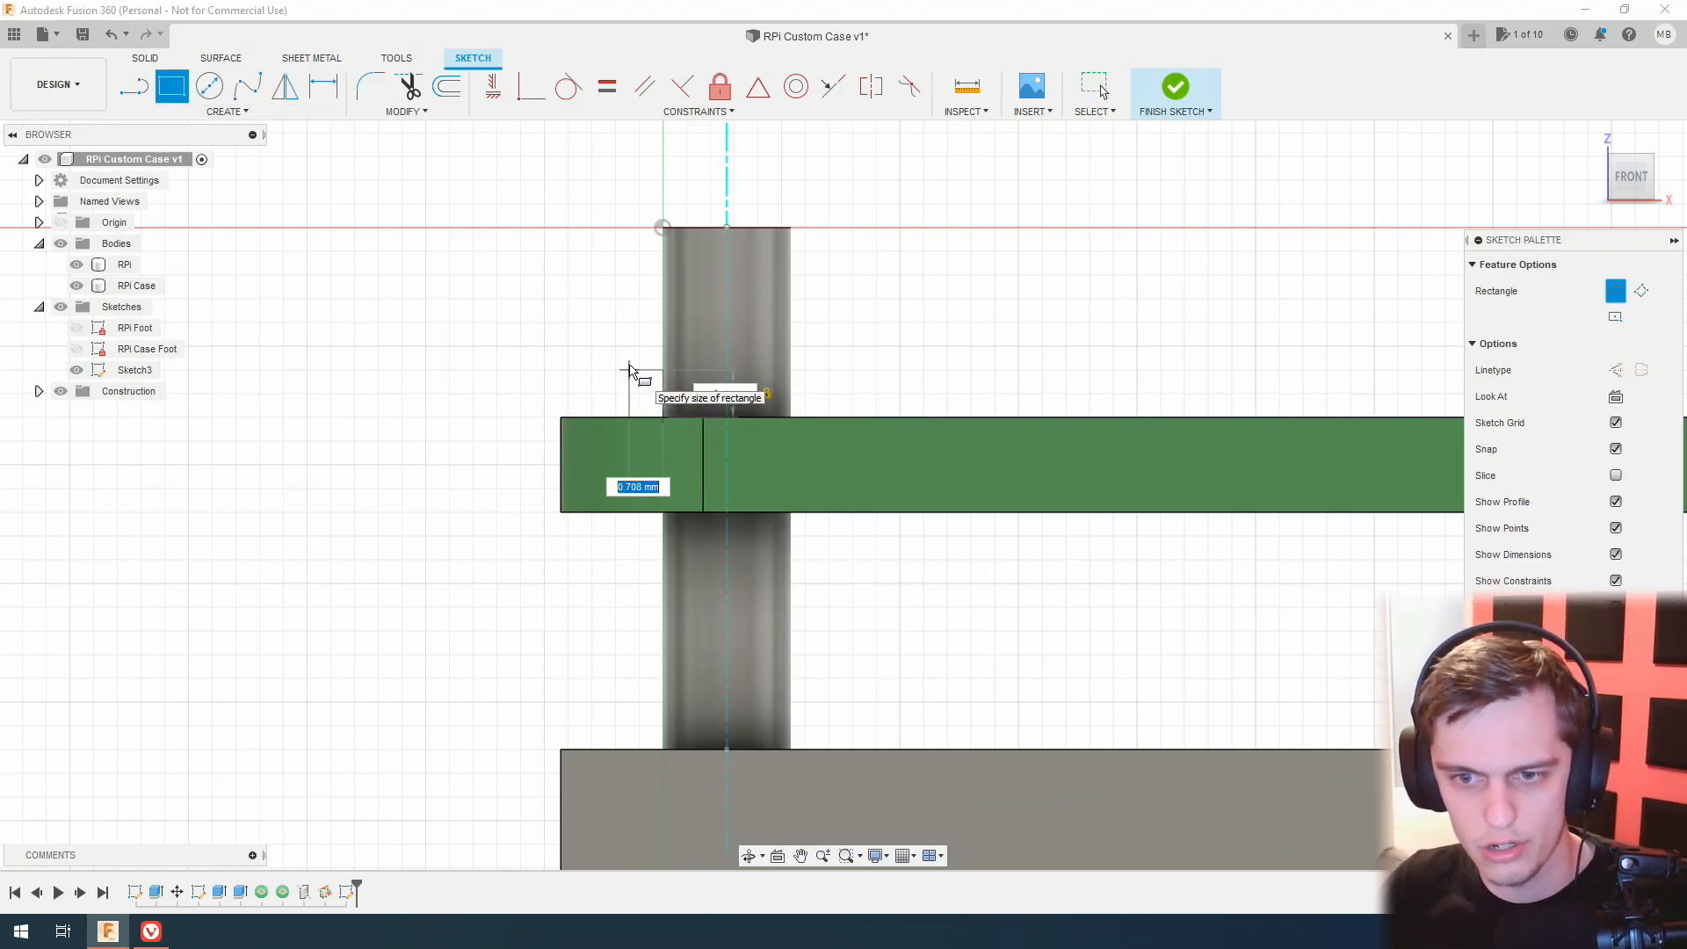
{"action": "key", "text": "BackSpace"}
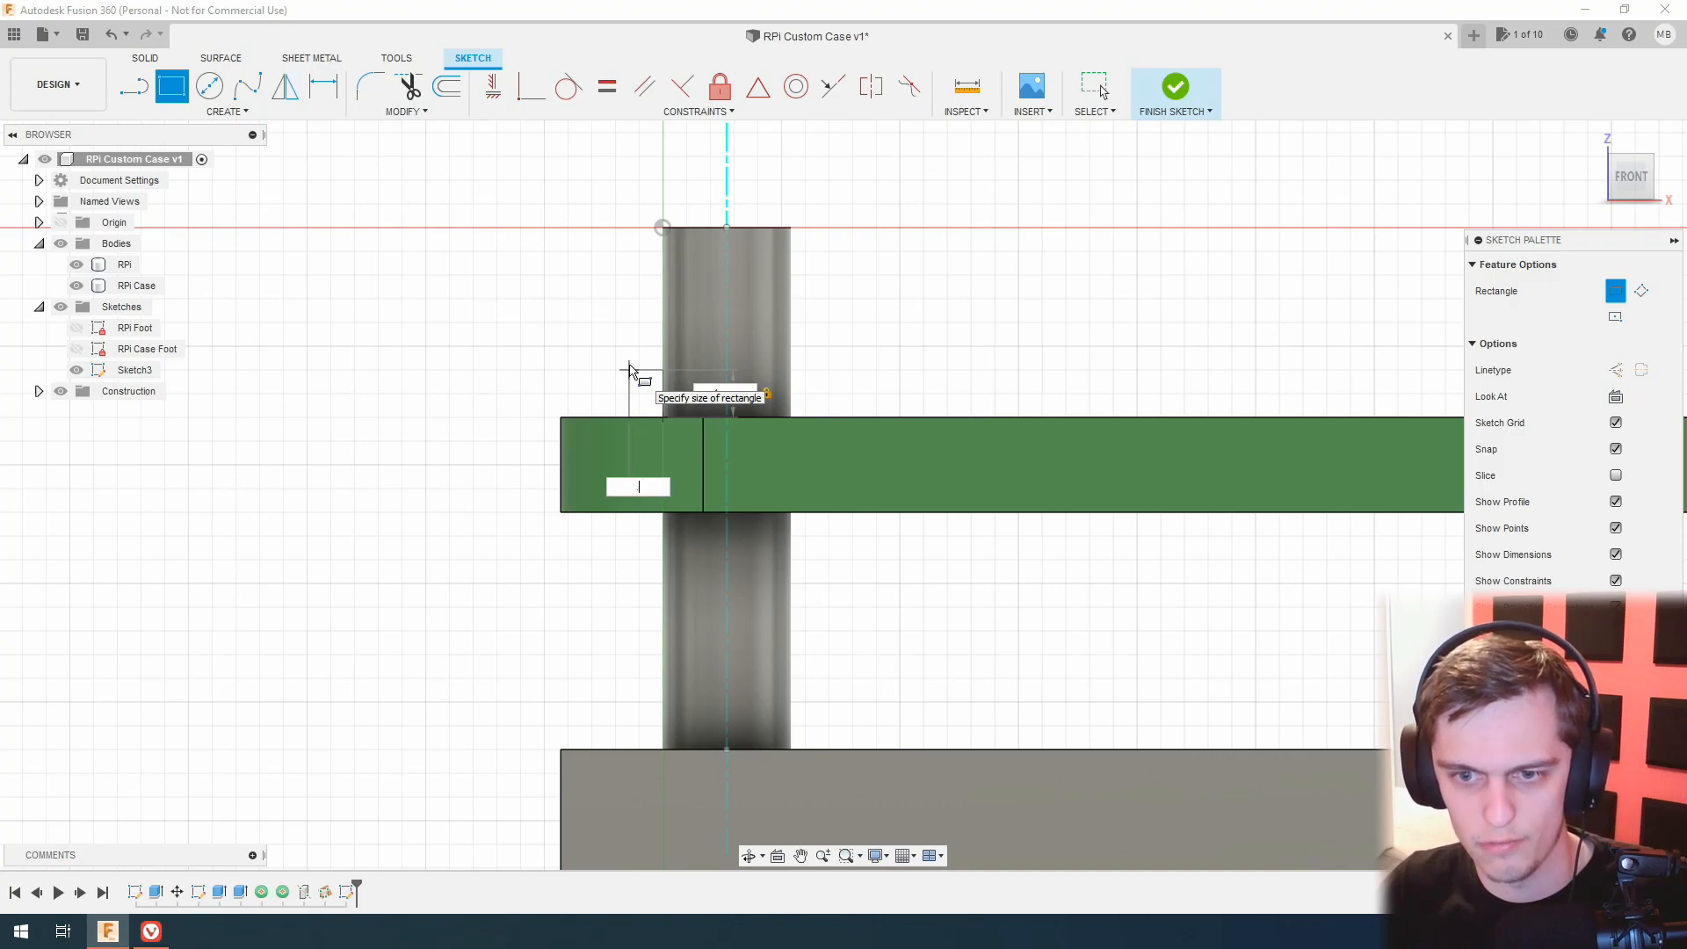
{"action": "type", "text": ".75"}
{"action": "key", "text": "Return"}
{"action": "key", "text": "Escape"}
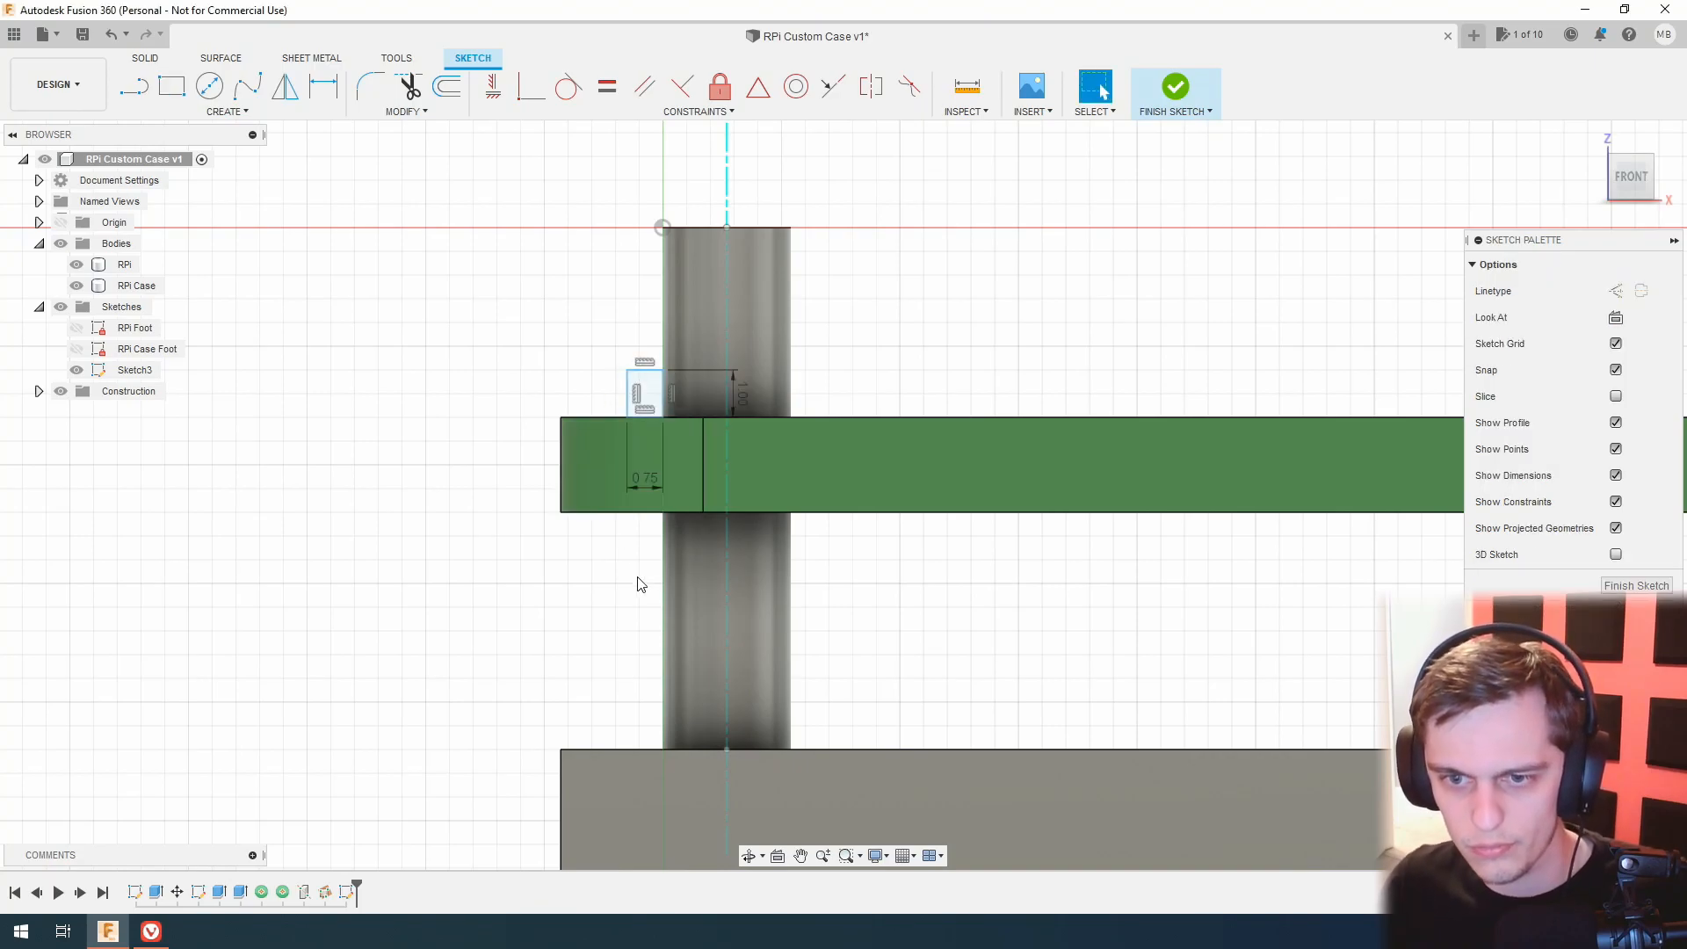
Sketch a rectangle 1.5 mm wide and 1 mm high beneath the board's lower edge, outward from the same post side, and finish the sketch.
{"action": "left_click", "coordinate": [171, 86]}
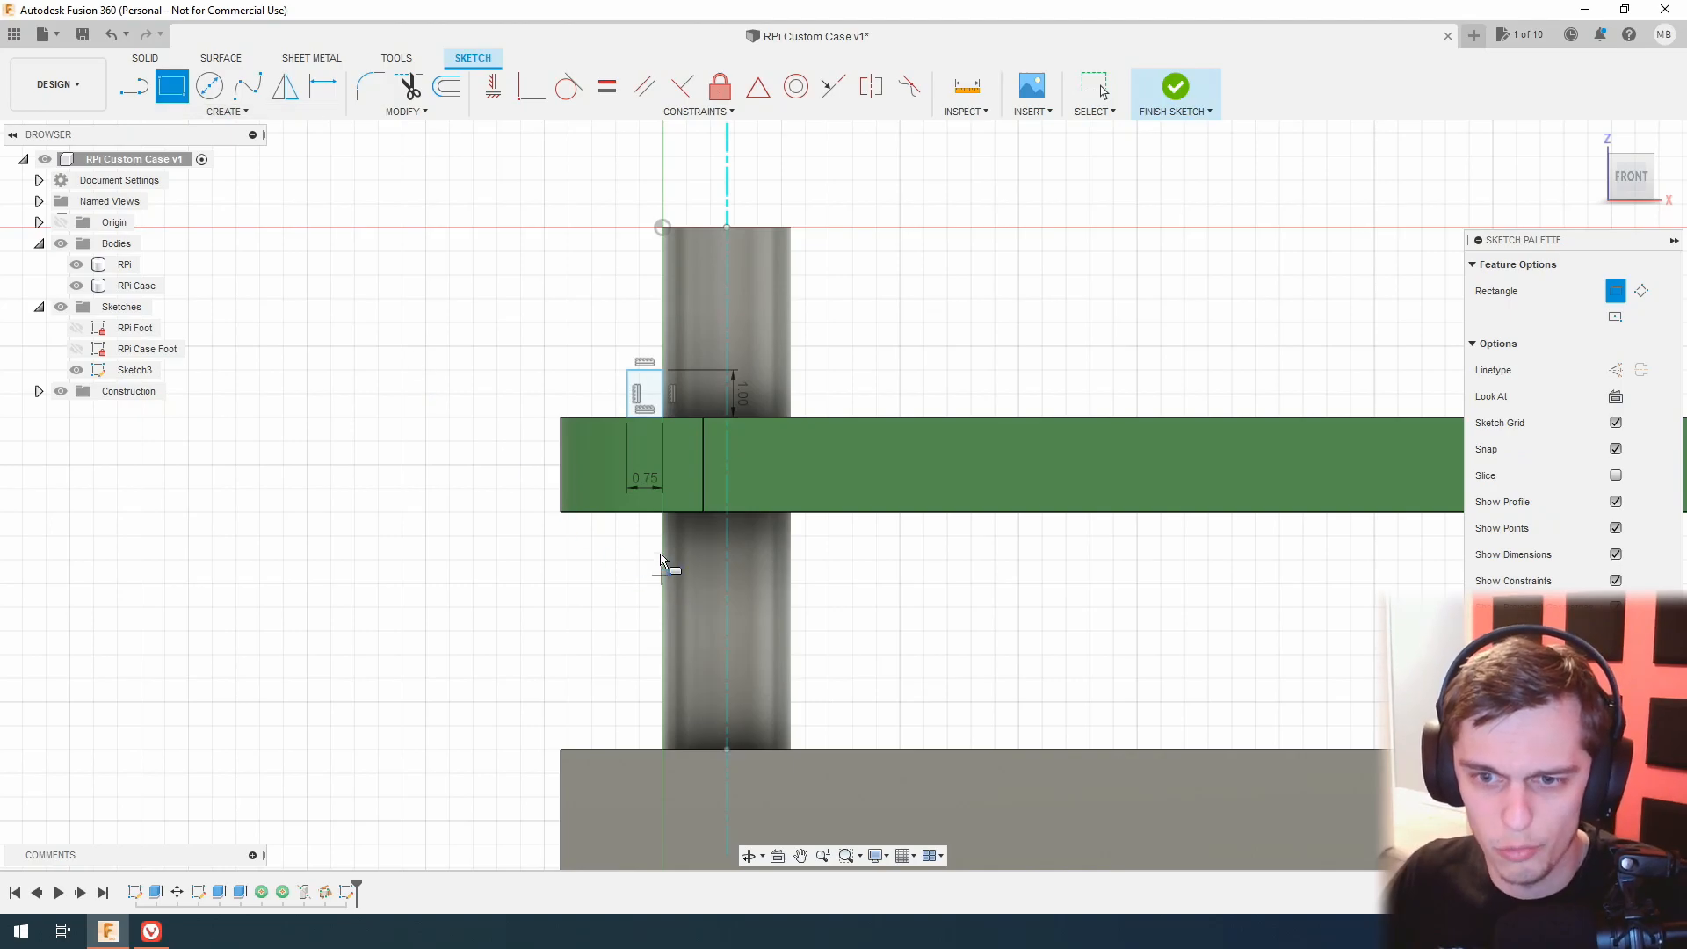
{"action": "left_click", "coordinate": [664, 513]}
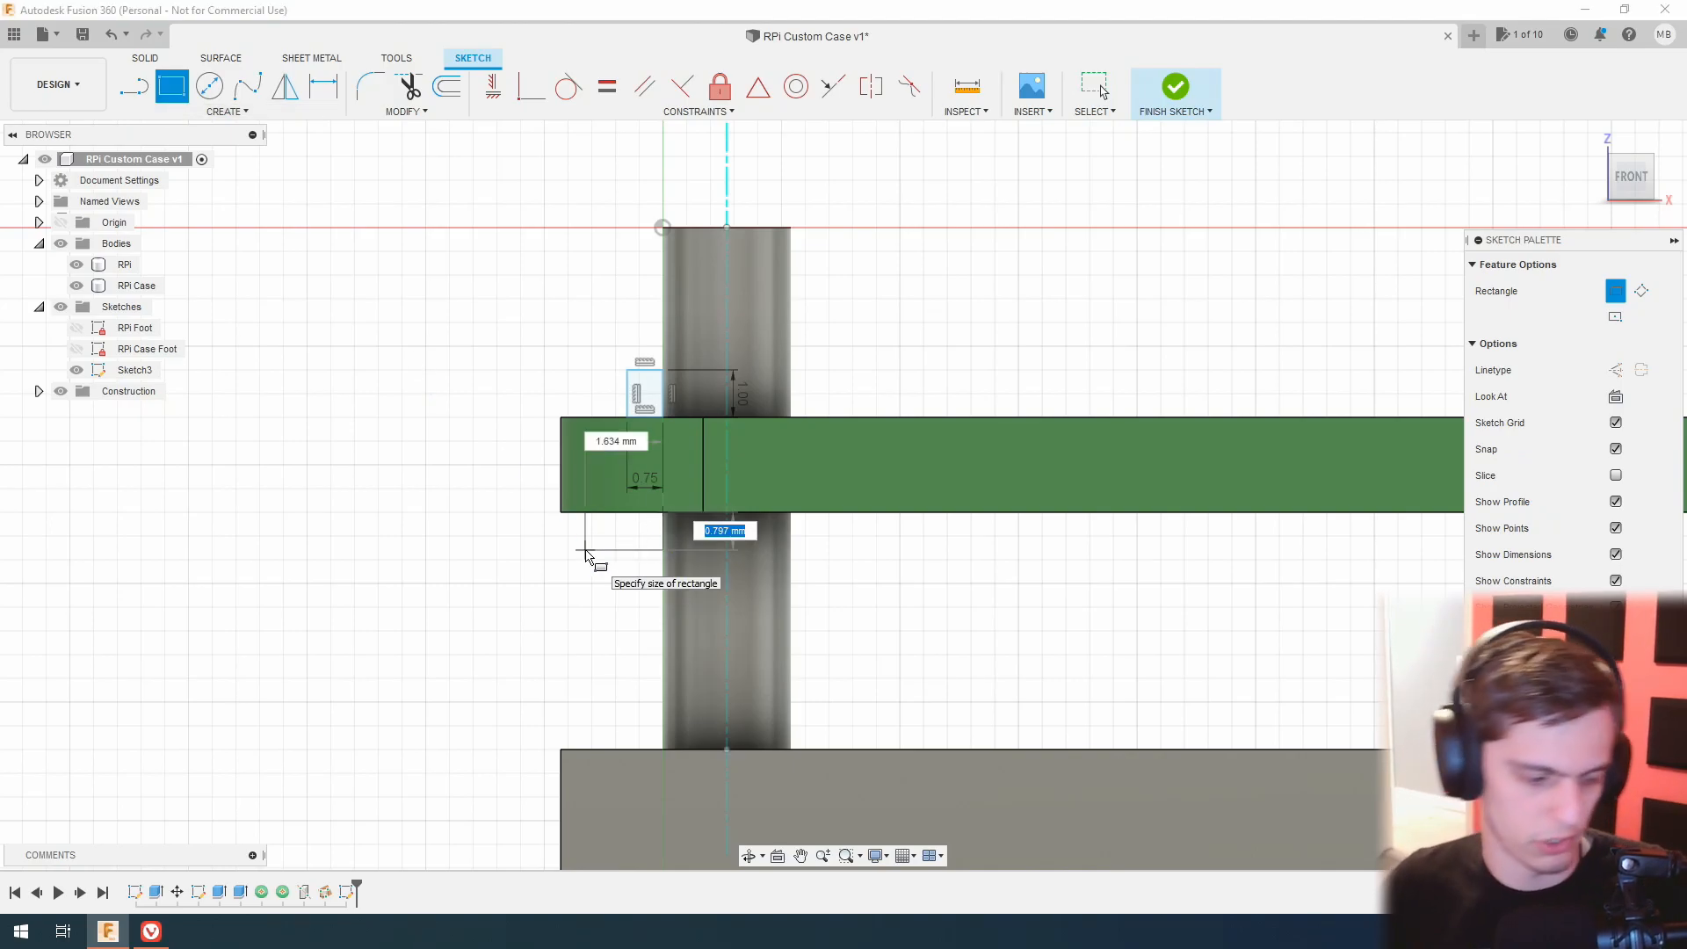
{"action": "type", "text": "1"}
{"action": "key", "text": "Tab"}
{"action": "type", "text": "1.5"}
{"action": "key", "text": "Return"}
{"action": "key", "text": "Escape"}
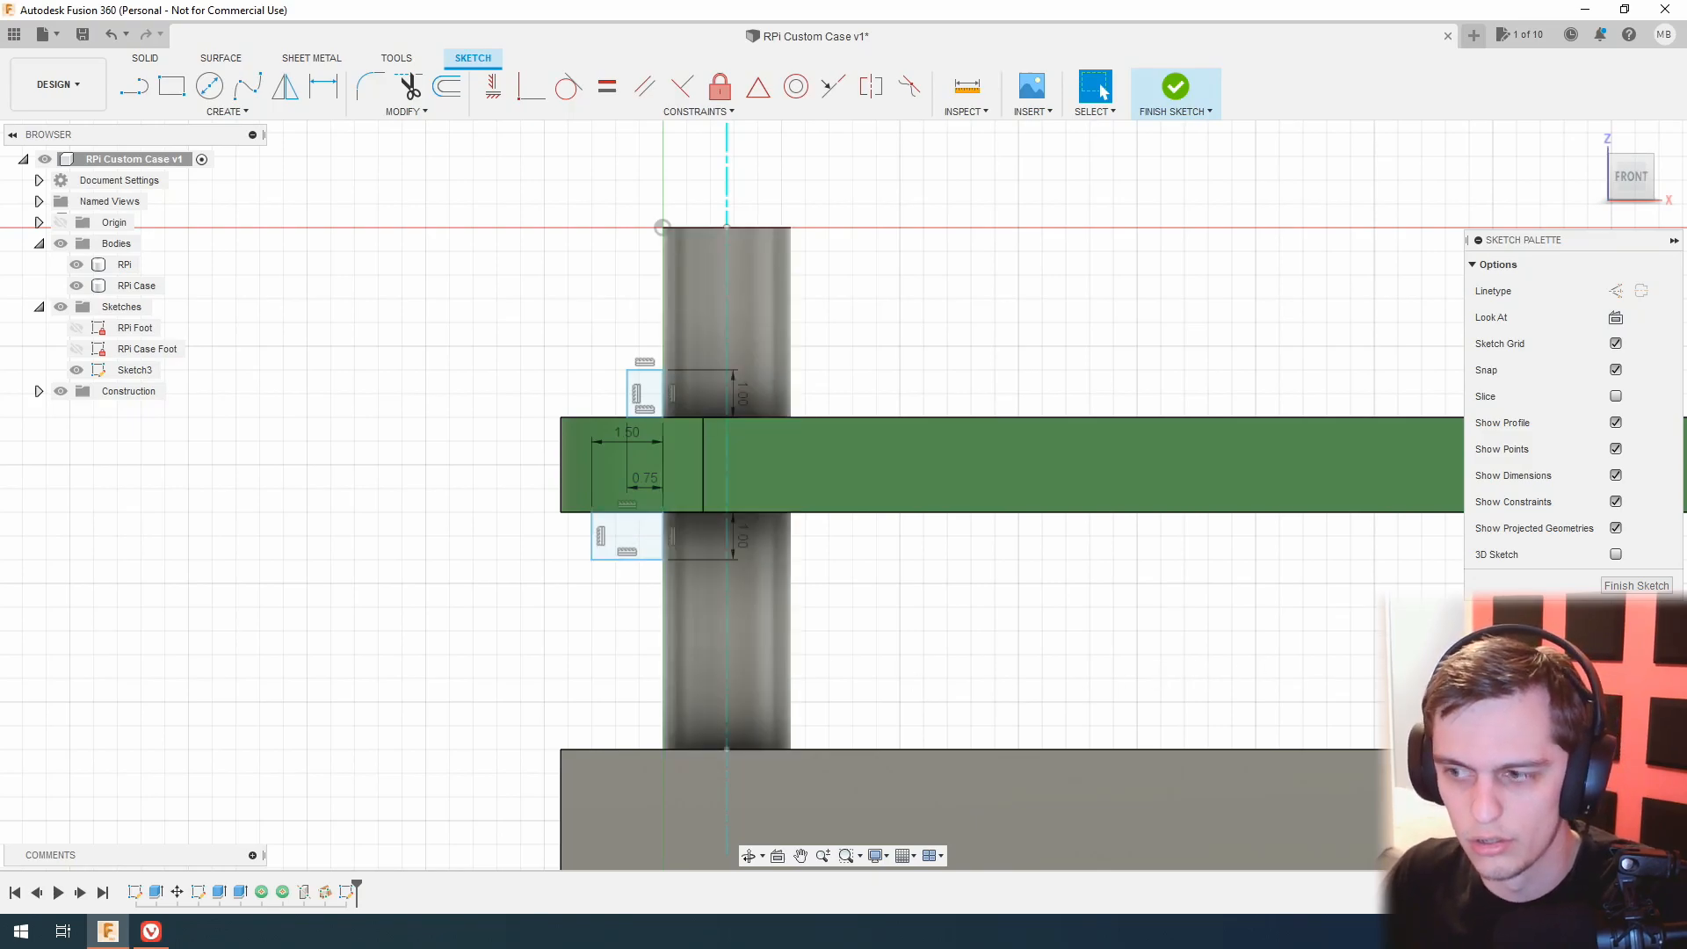
{"action": "left_click", "coordinate": [1619, 594]}
Revolve both rectangle profiles symmetrically by 30 degrees about the post's centre axis as new bodies.
{"action": "left_click_drag", "start_coordinate": [1652, 189], "coordinate": [1680, 205]}
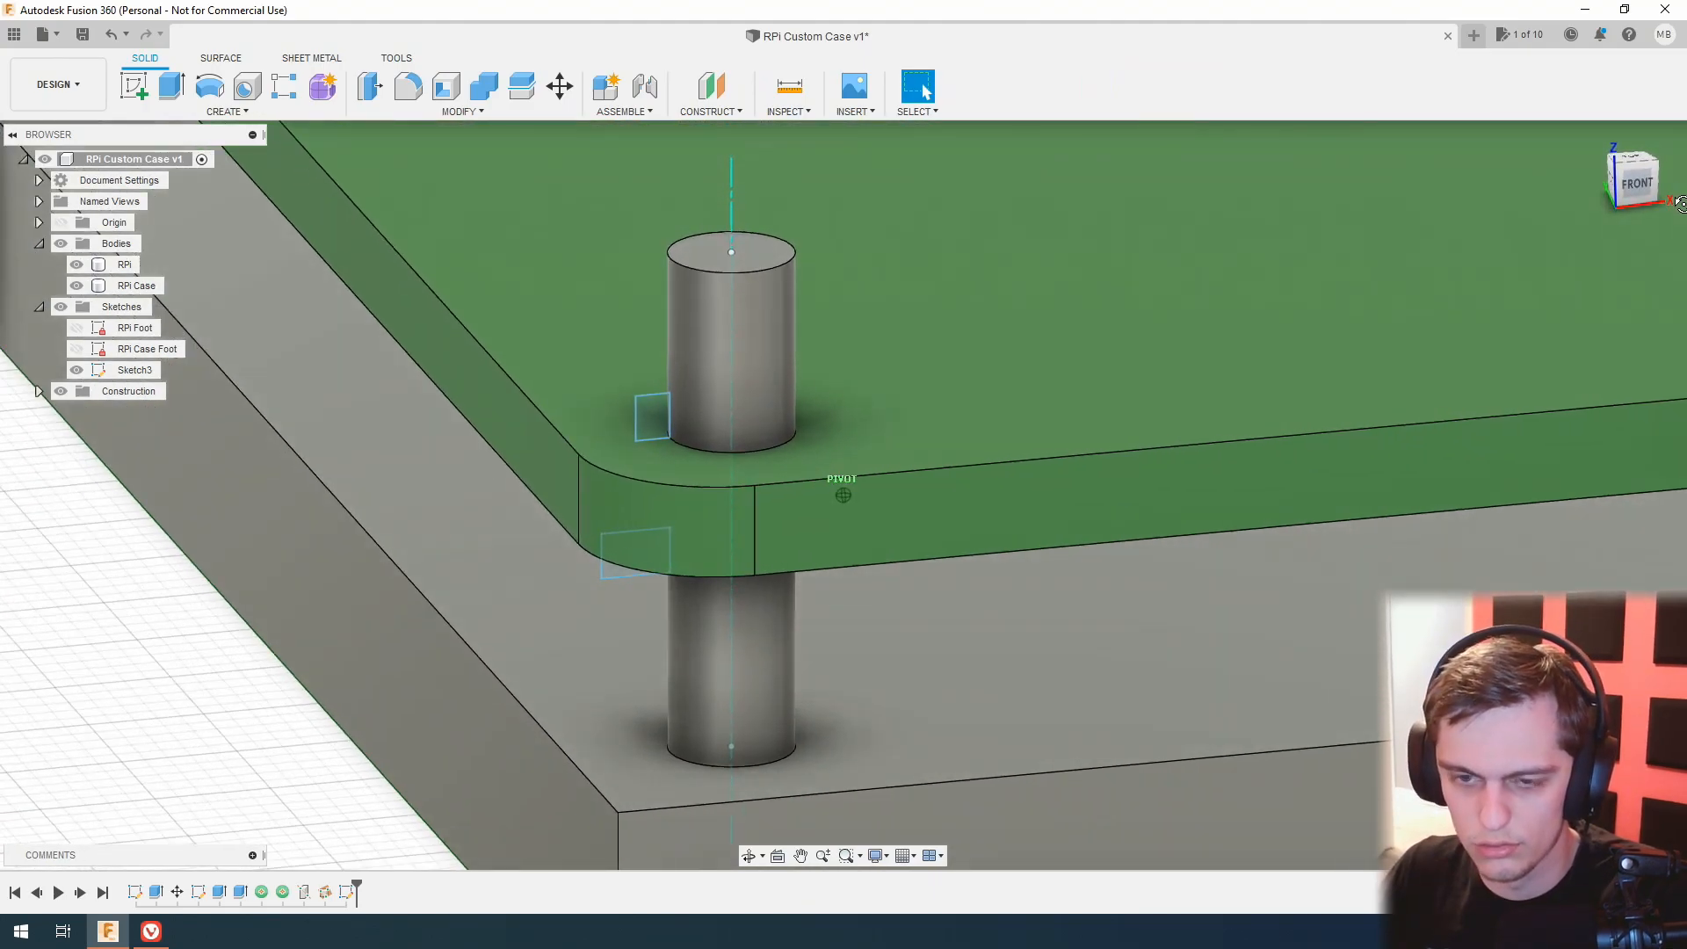
{"action": "left_click", "coordinate": [217, 85]}
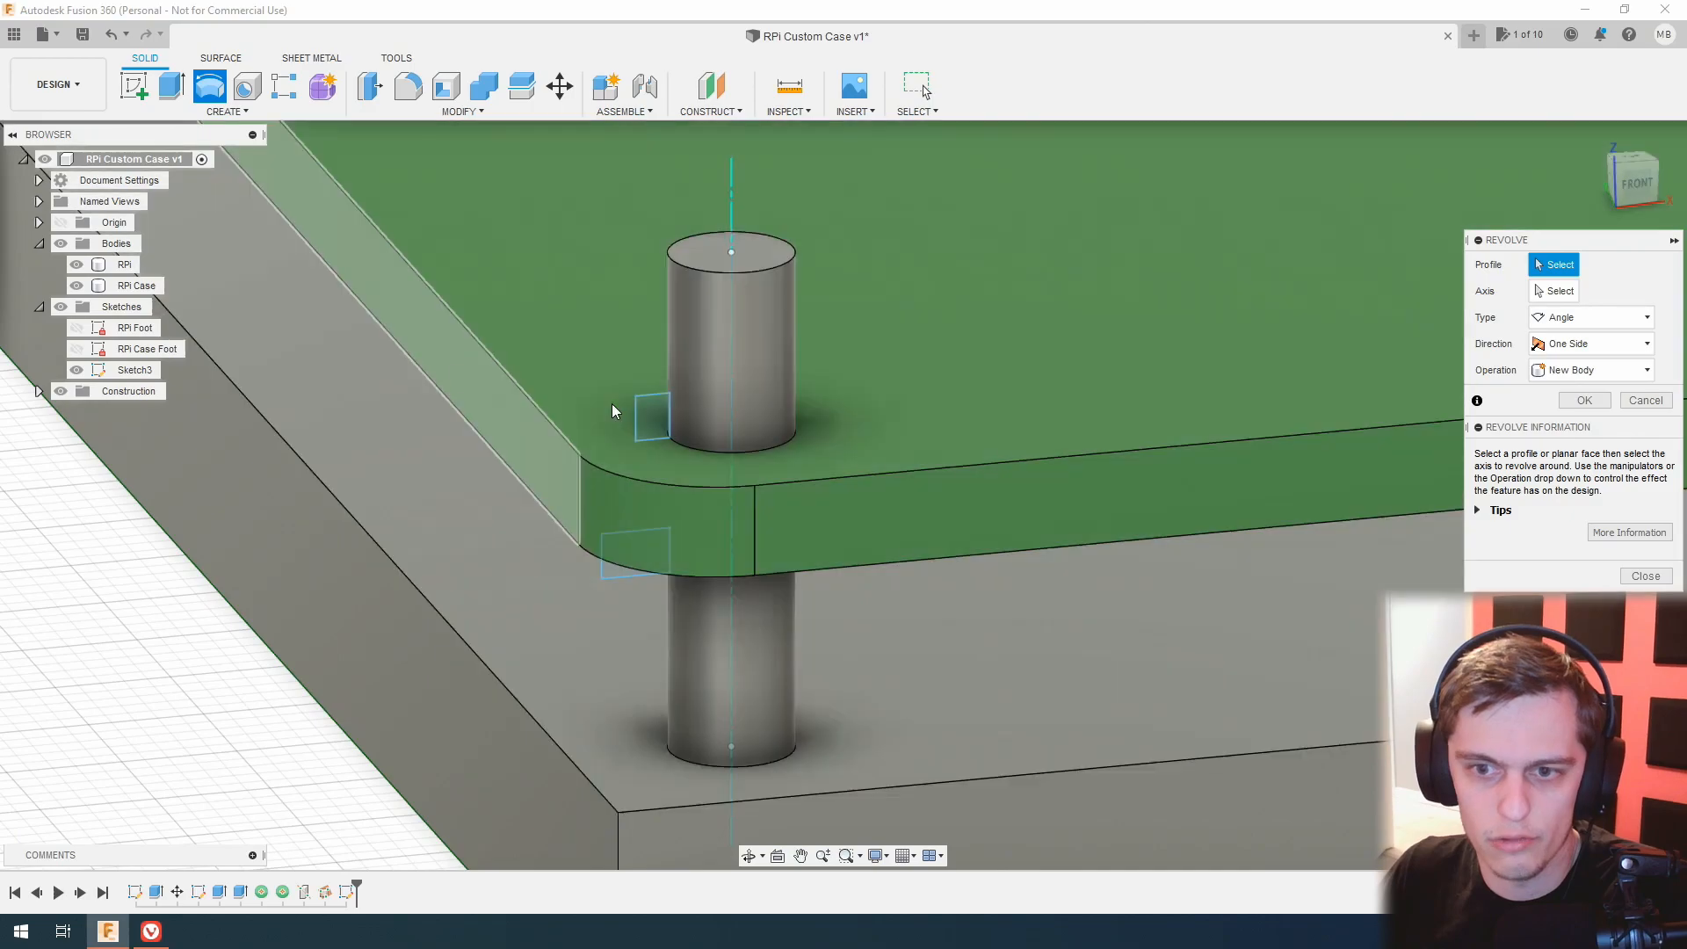
{"action": "left_click", "coordinate": [644, 416]}
{"action": "left_click", "coordinate": [615, 571]}
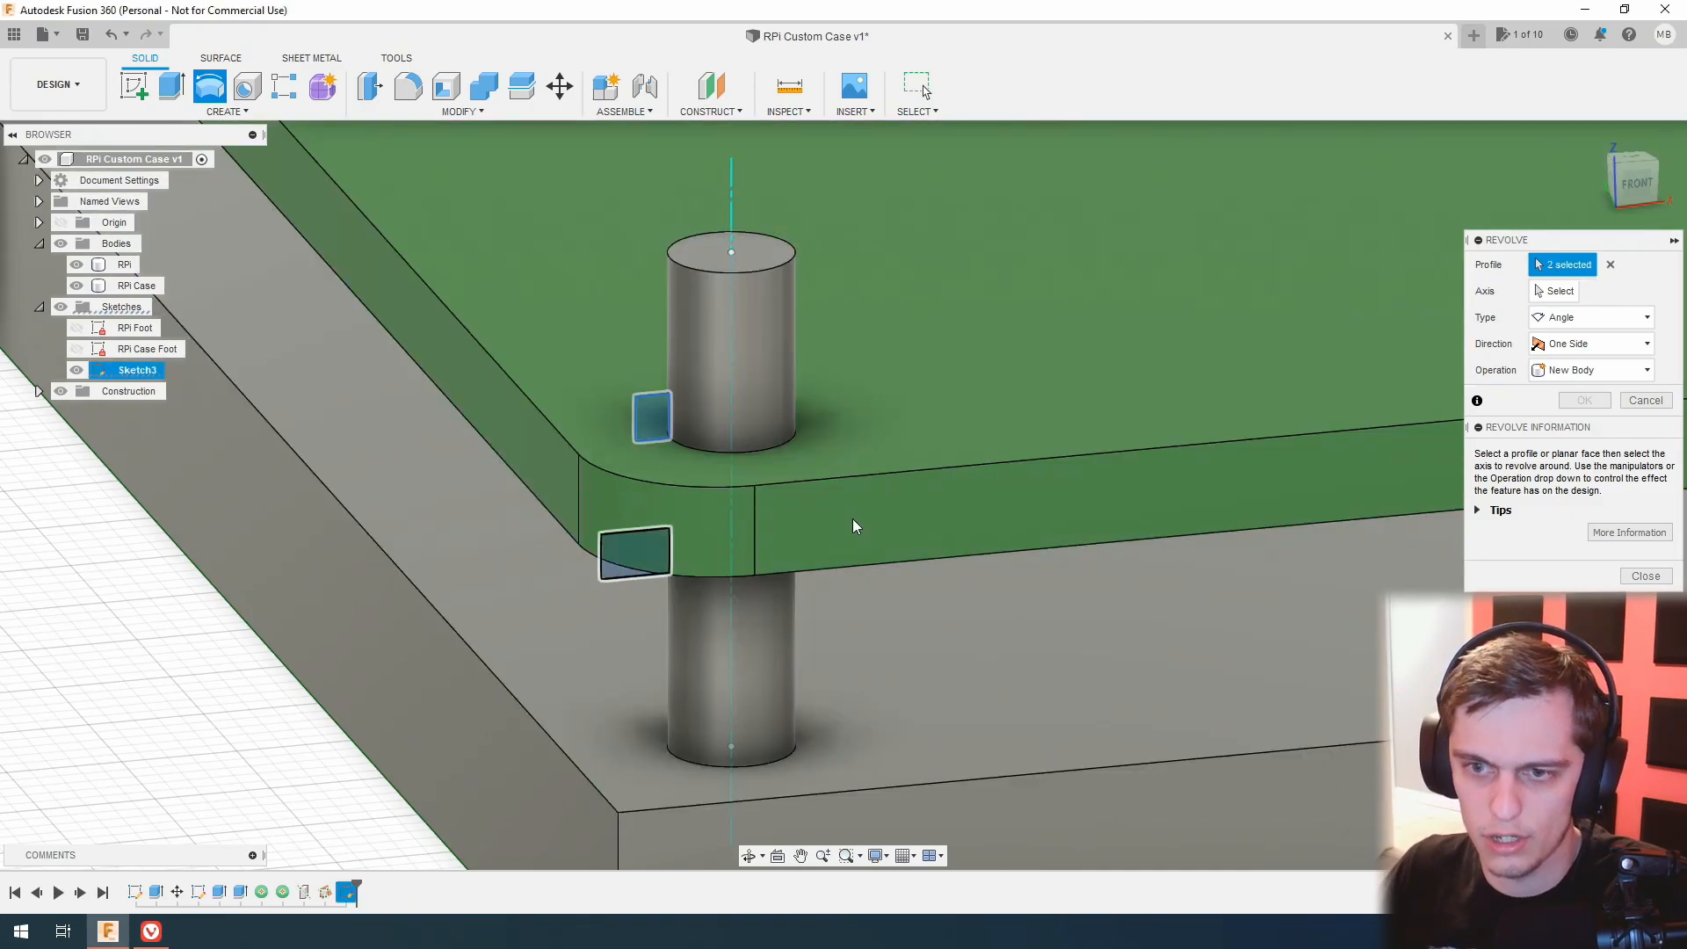
{"action": "left_click", "coordinate": [1548, 293]}
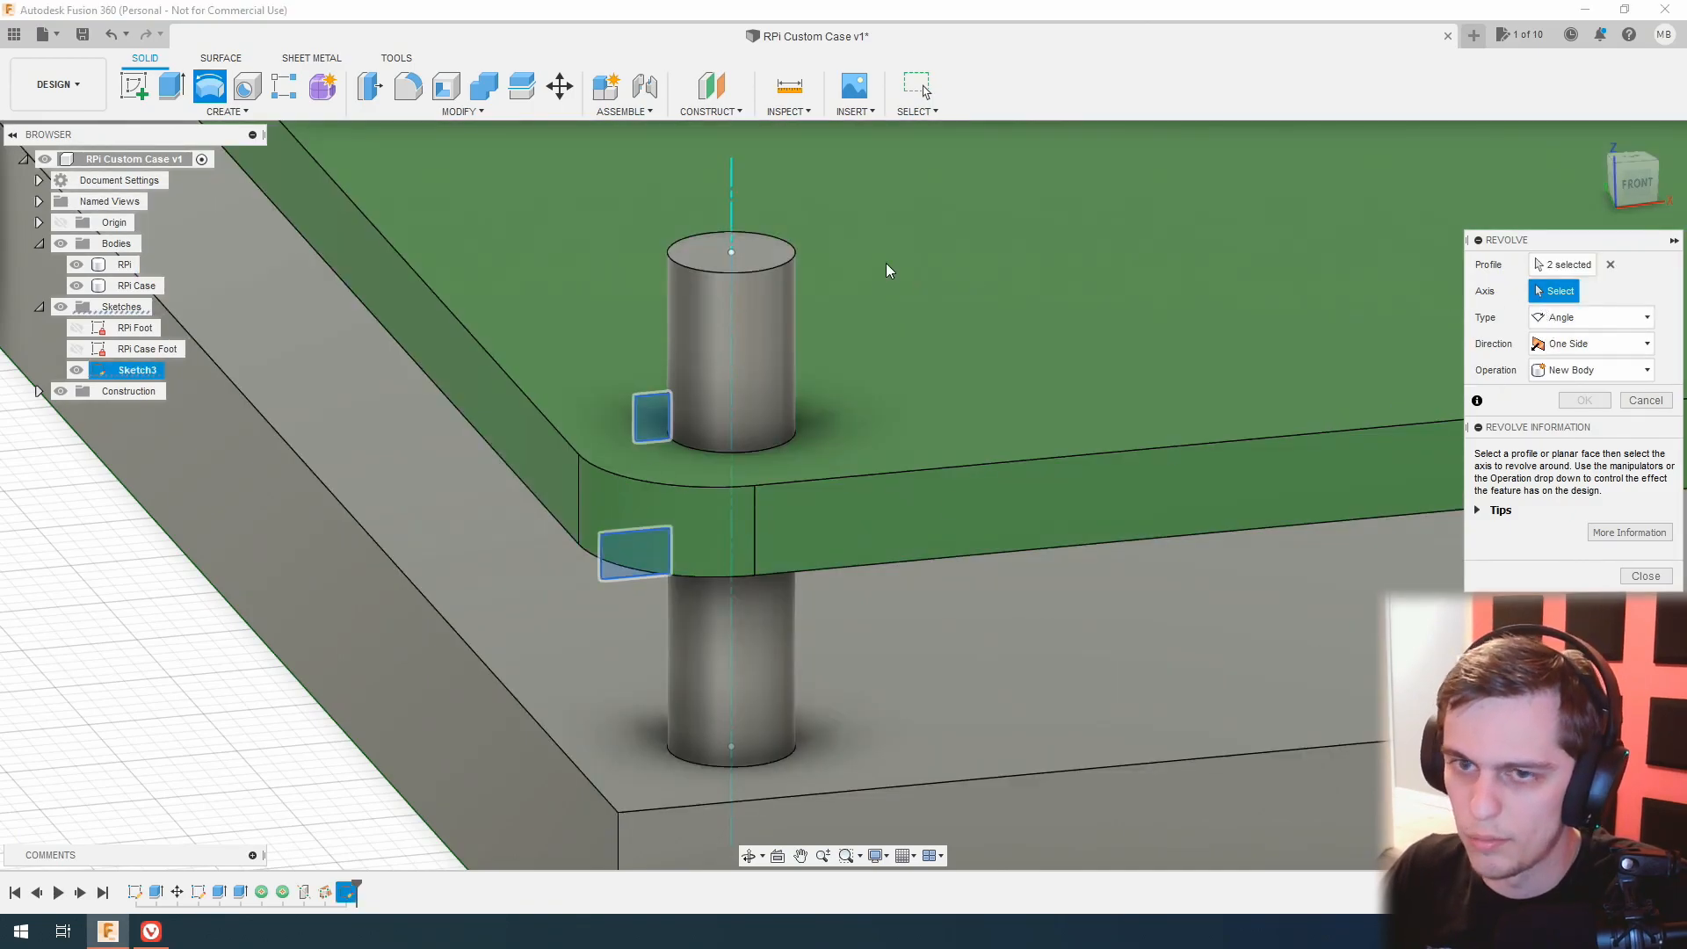
{"action": "left_click", "coordinate": [731, 211]}
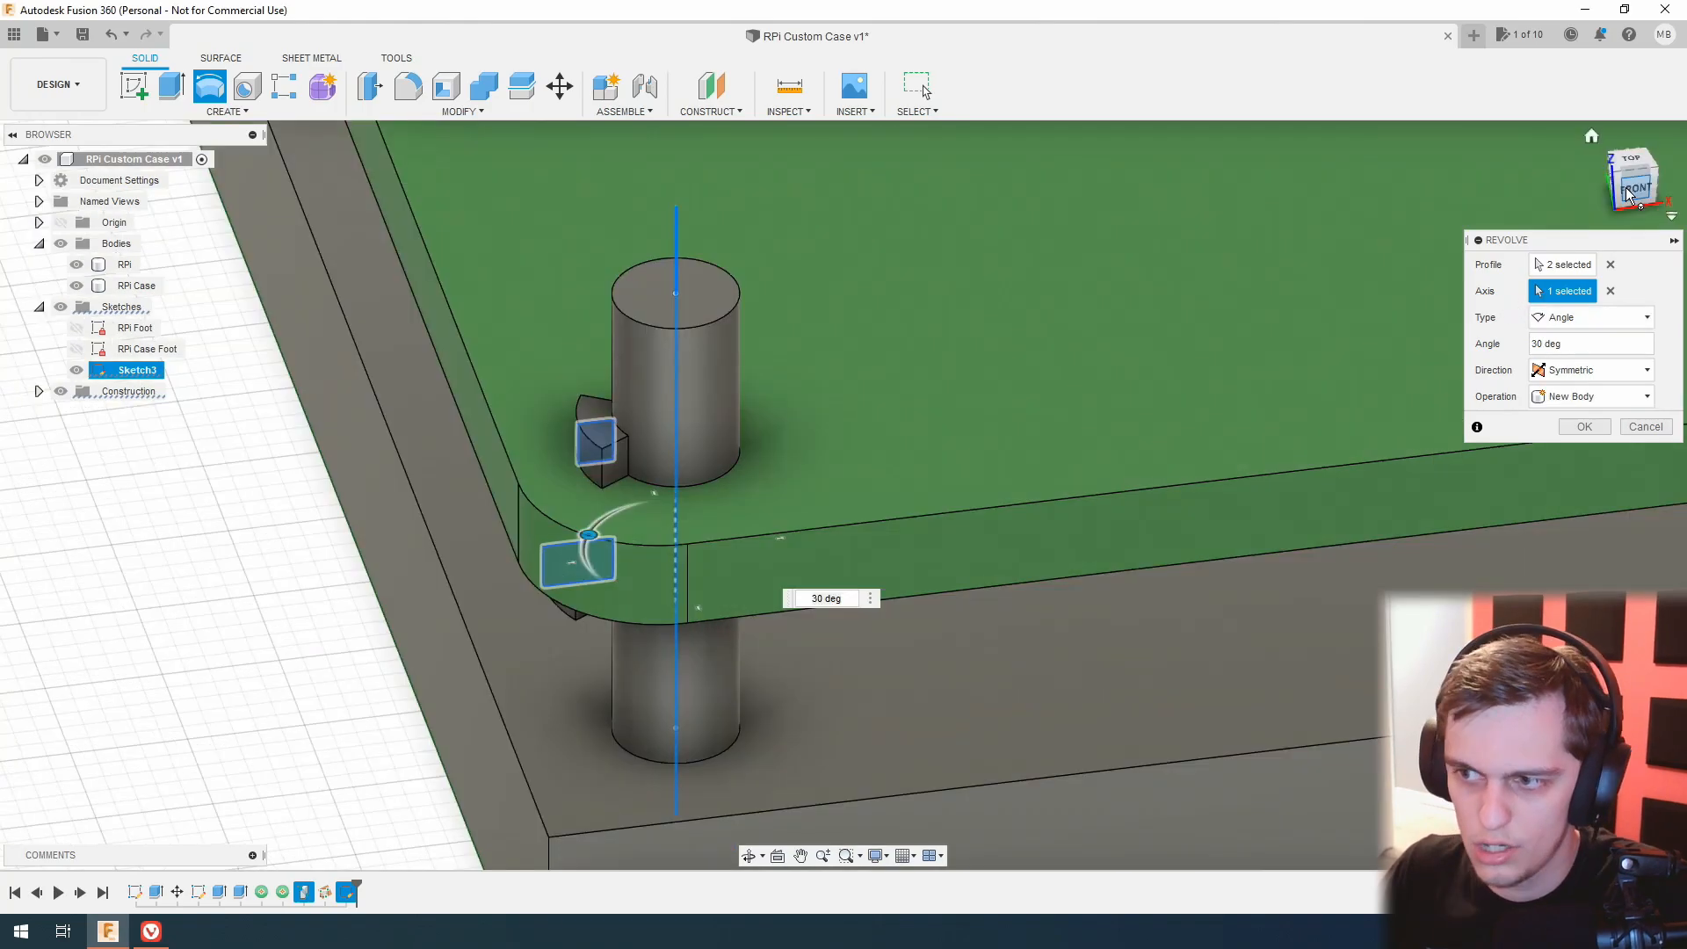
{"action": "left_click", "coordinate": [1584, 426]}
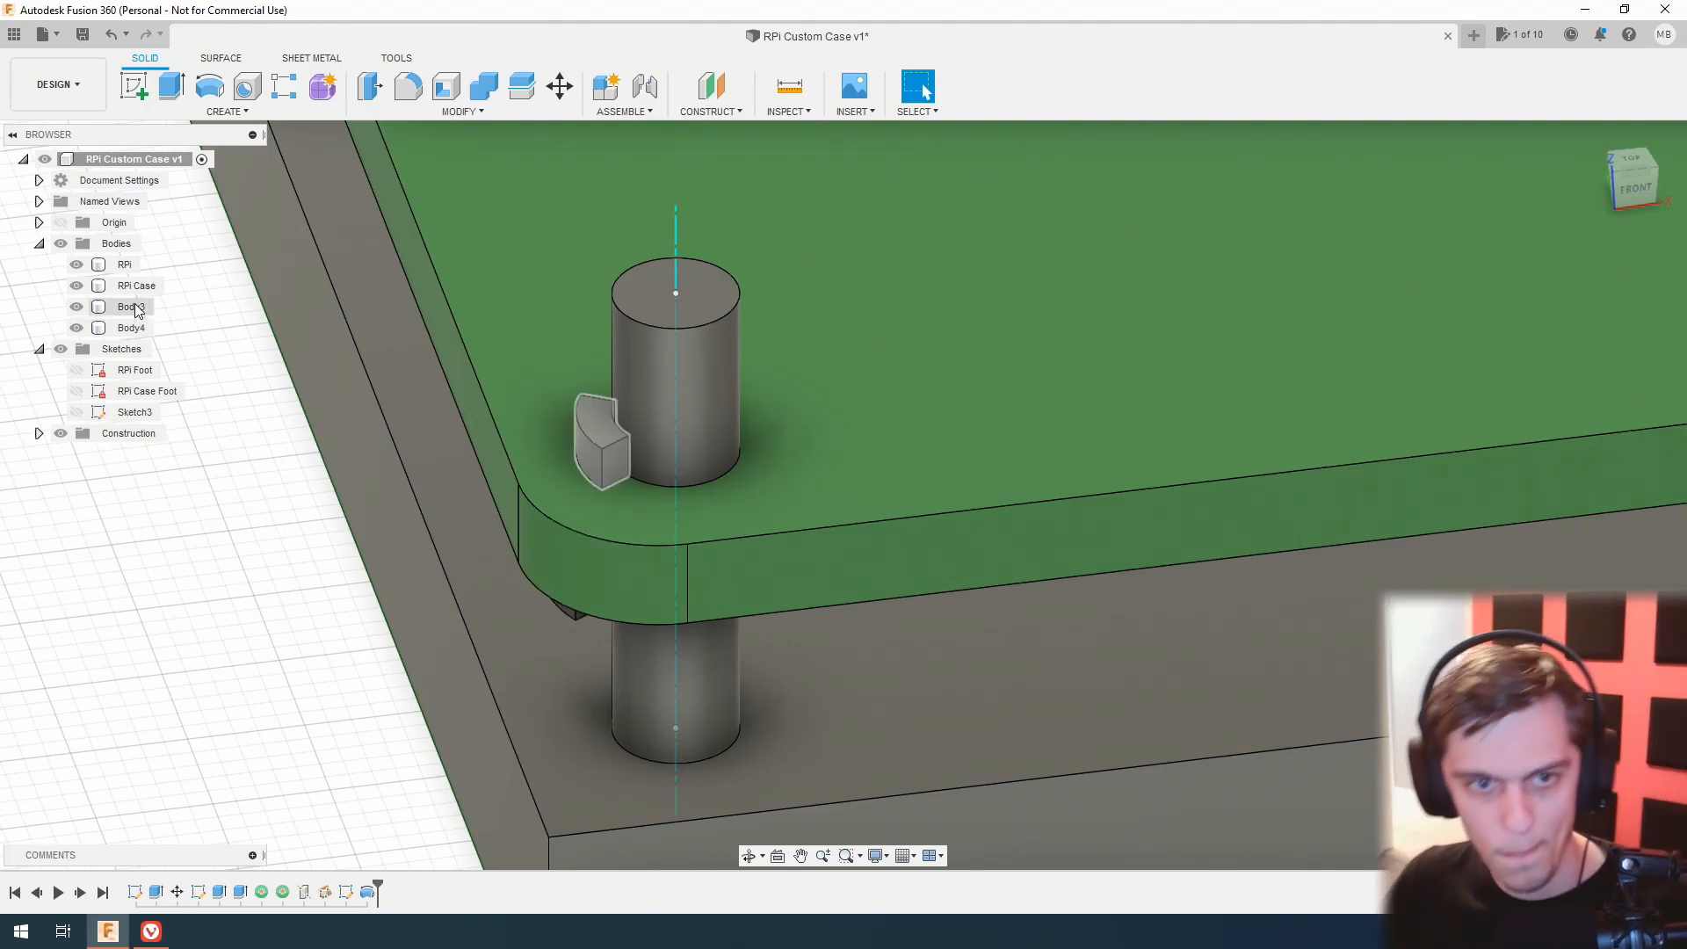
Circular-pattern the two revolved tab bodies about the post's centre axis to make a matching pair on the opposite side.
{"action": "left_click", "coordinate": [134, 307]}
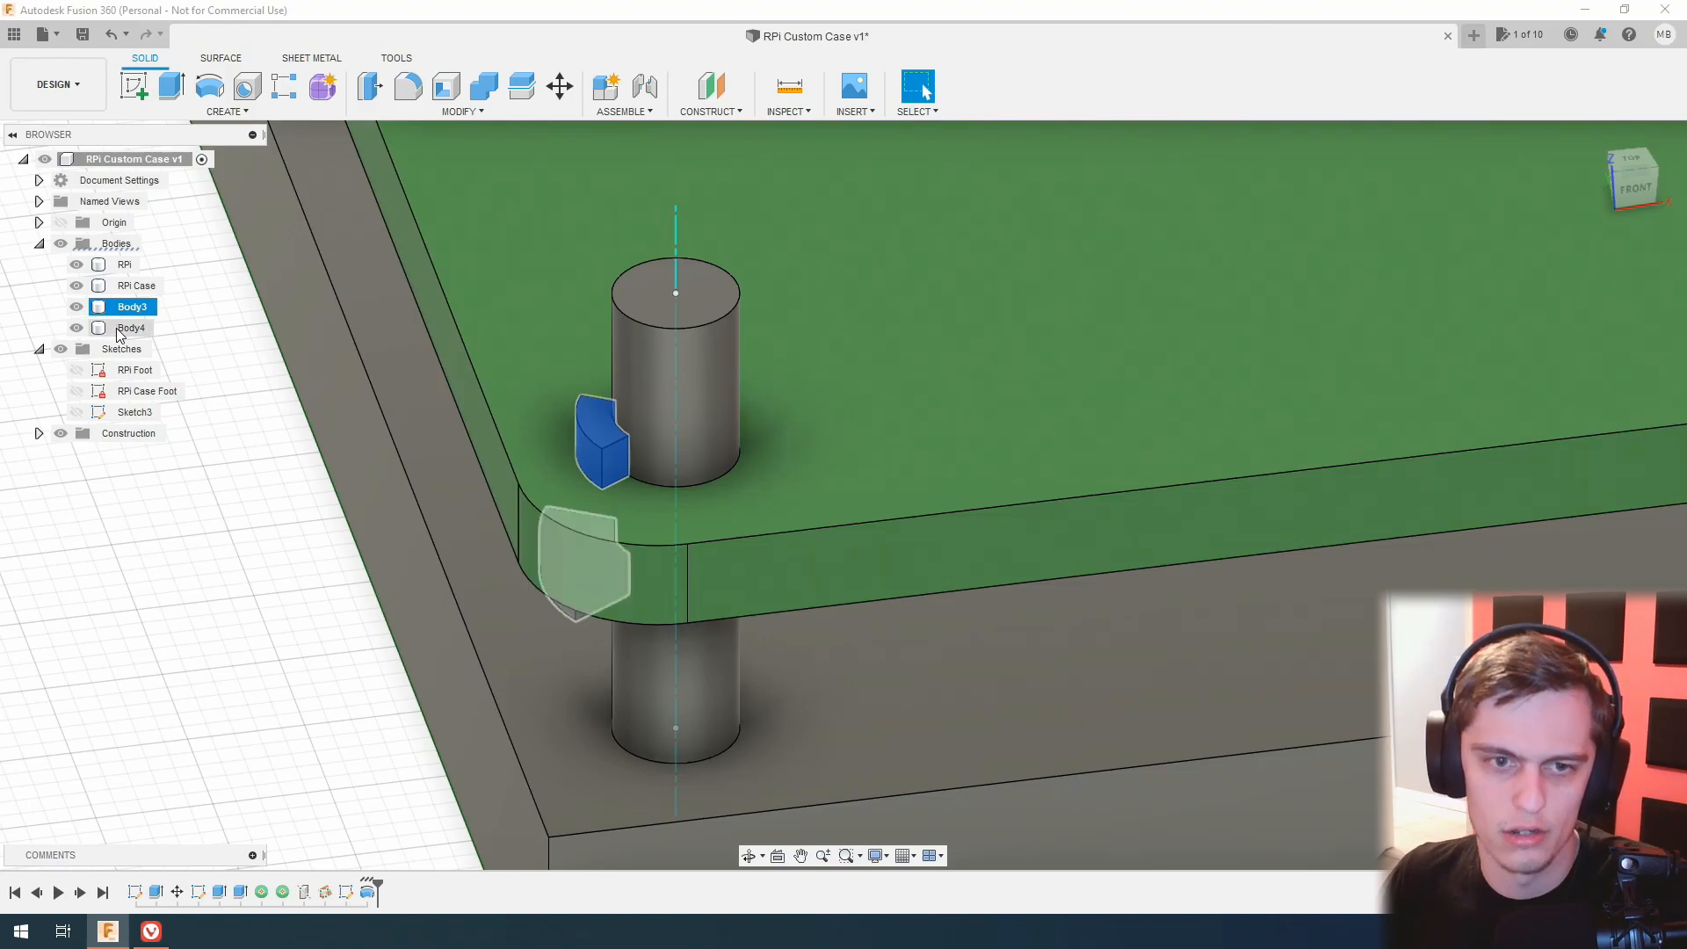
{"action": "left_click", "coordinate": [128, 327], "text": "ctrl"}
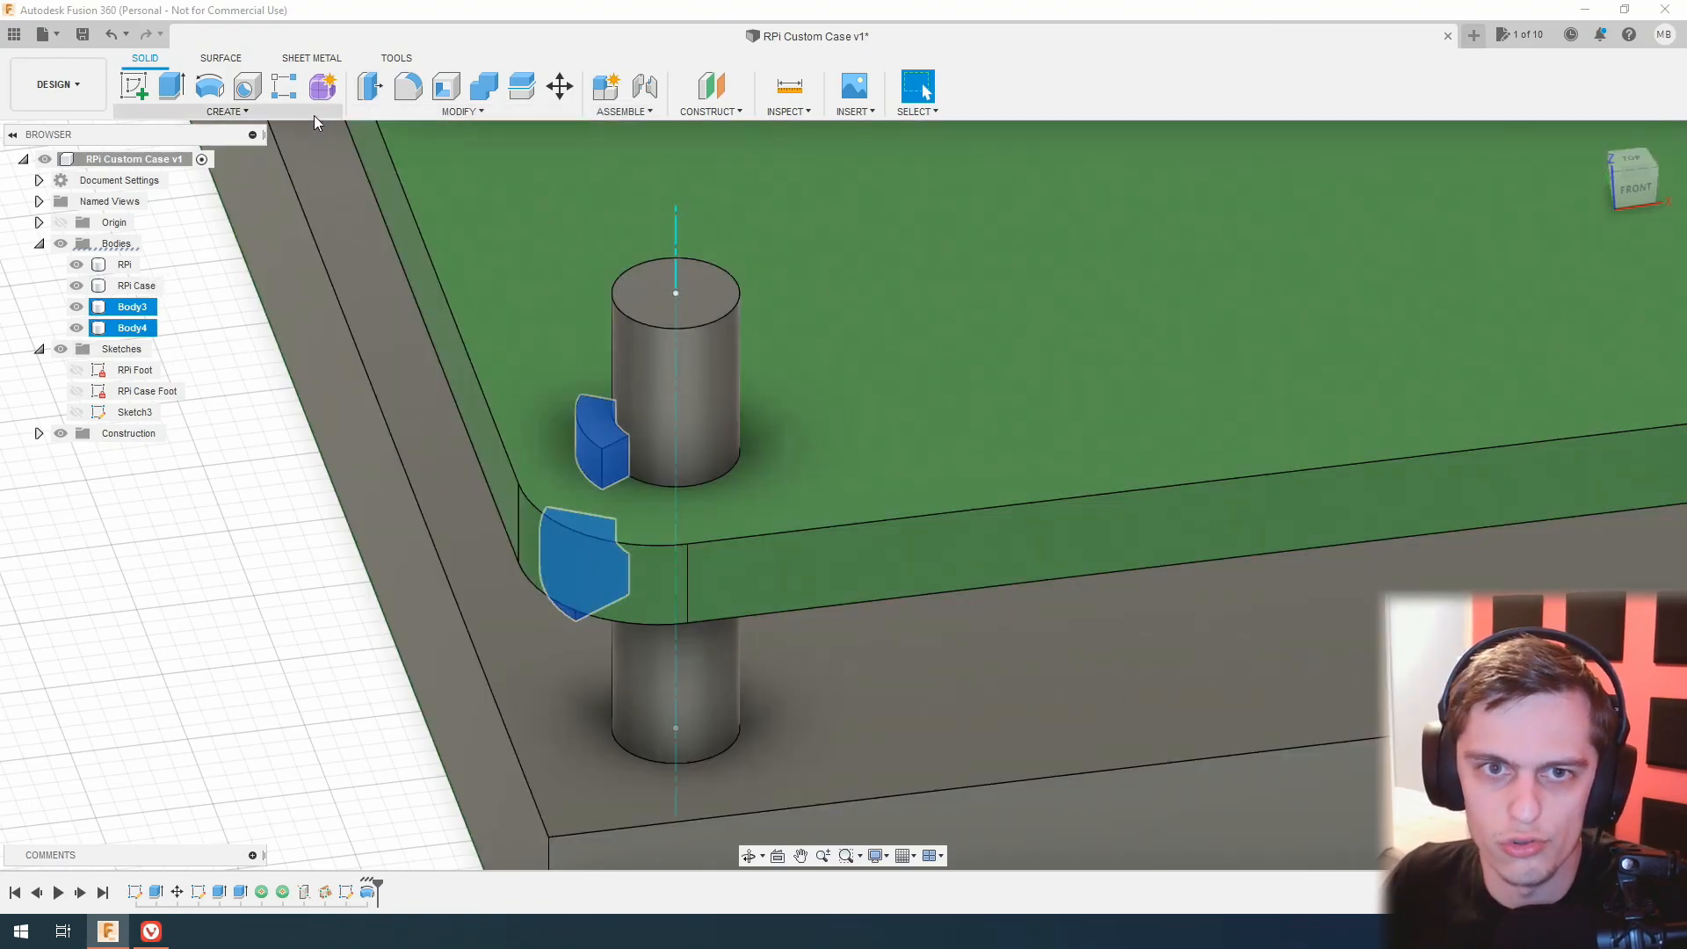
{"action": "left_click", "coordinate": [314, 112]}
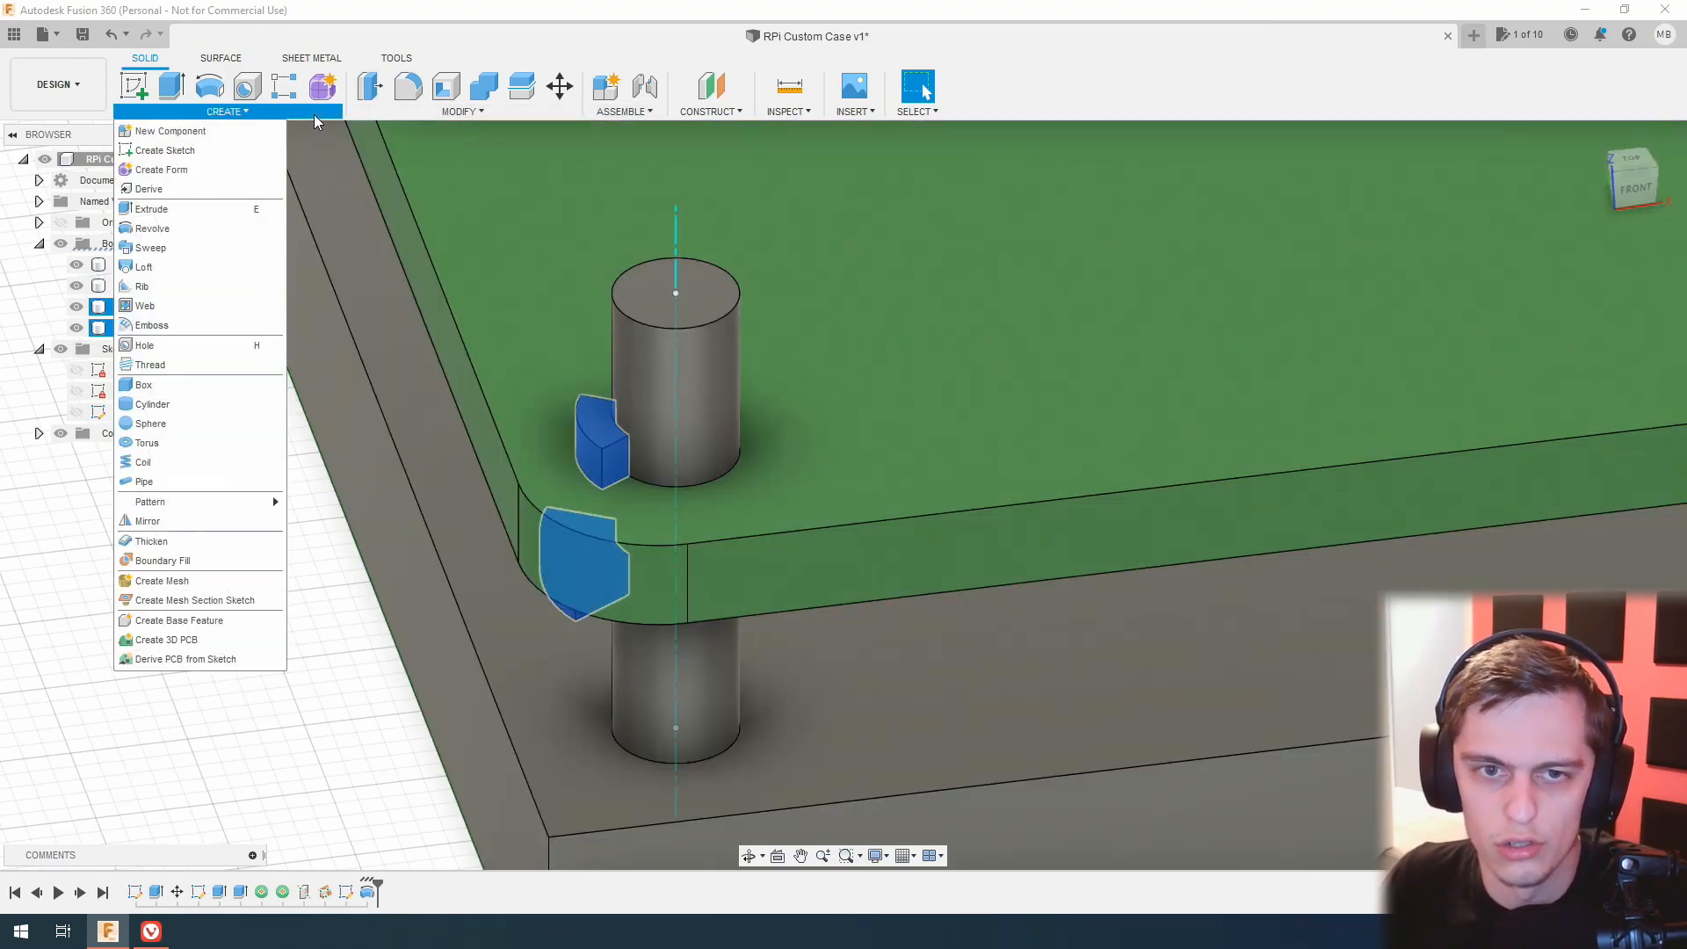
{"action": "mouse_move", "coordinate": [211, 502]}
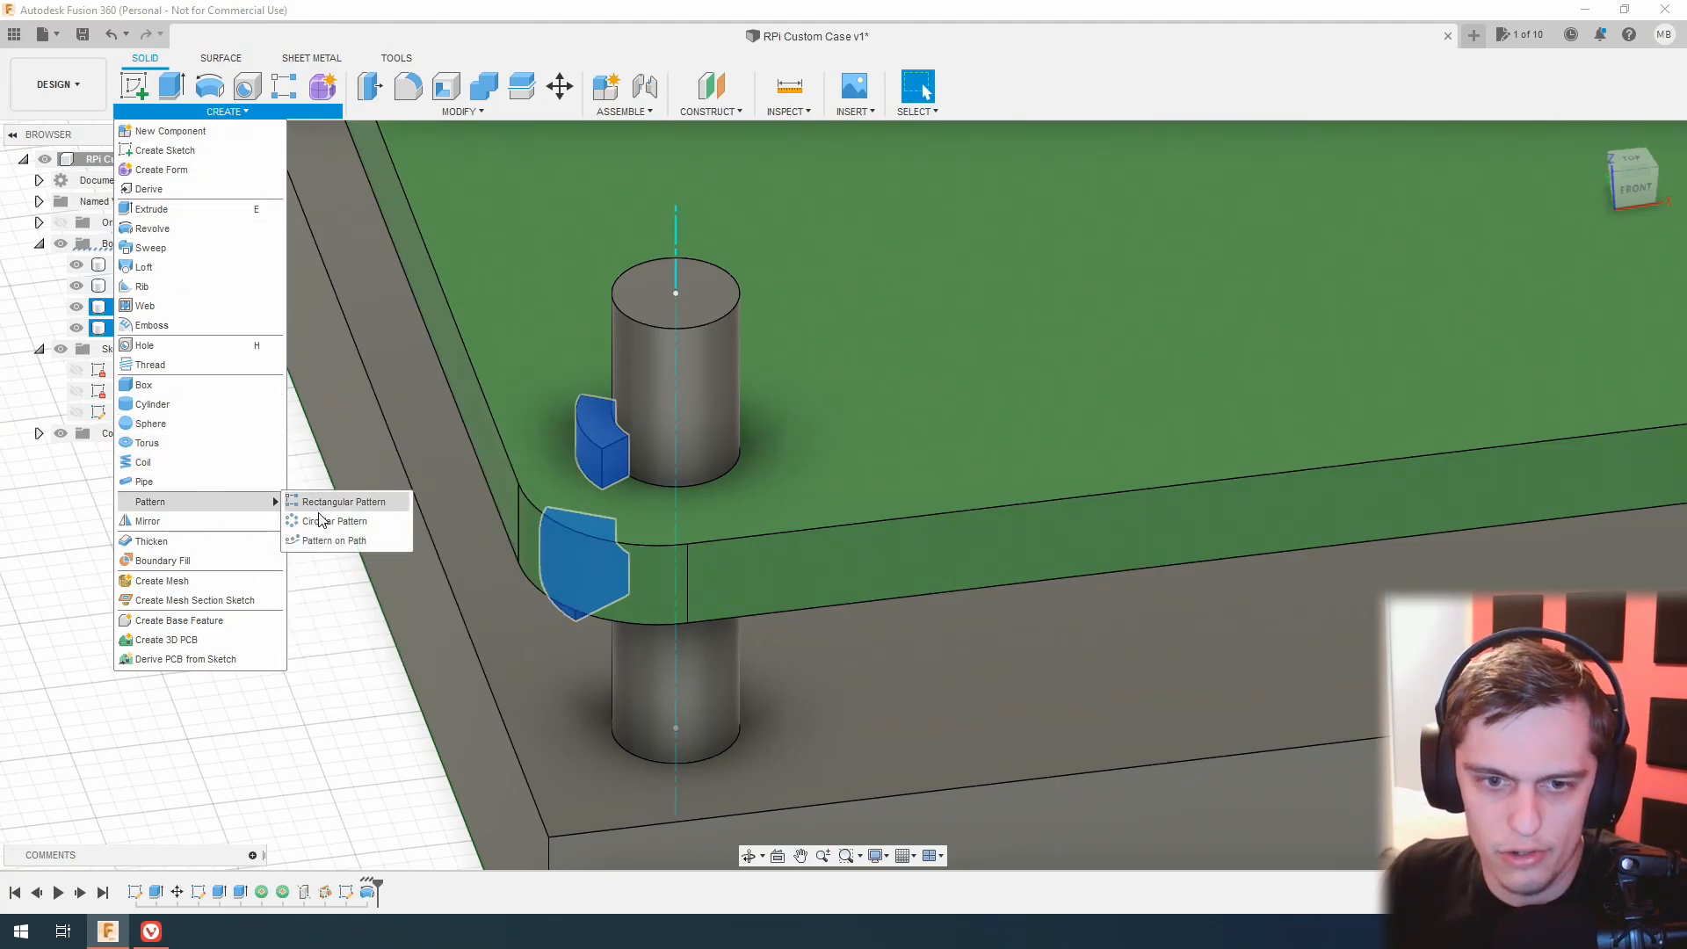
{"action": "left_click", "coordinate": [344, 520]}
Combine the four tab bodies with the RPi Case body using the Join operation.
{"action": "mouse_move", "coordinate": [1631, 183]}
{"action": "left_mouse_down"}
{"action": "mouse_move", "coordinate": [1631, 162]}
{"action": "mouse_move", "coordinate": [1631, 207]}
{"action": "left_mouse_up"}
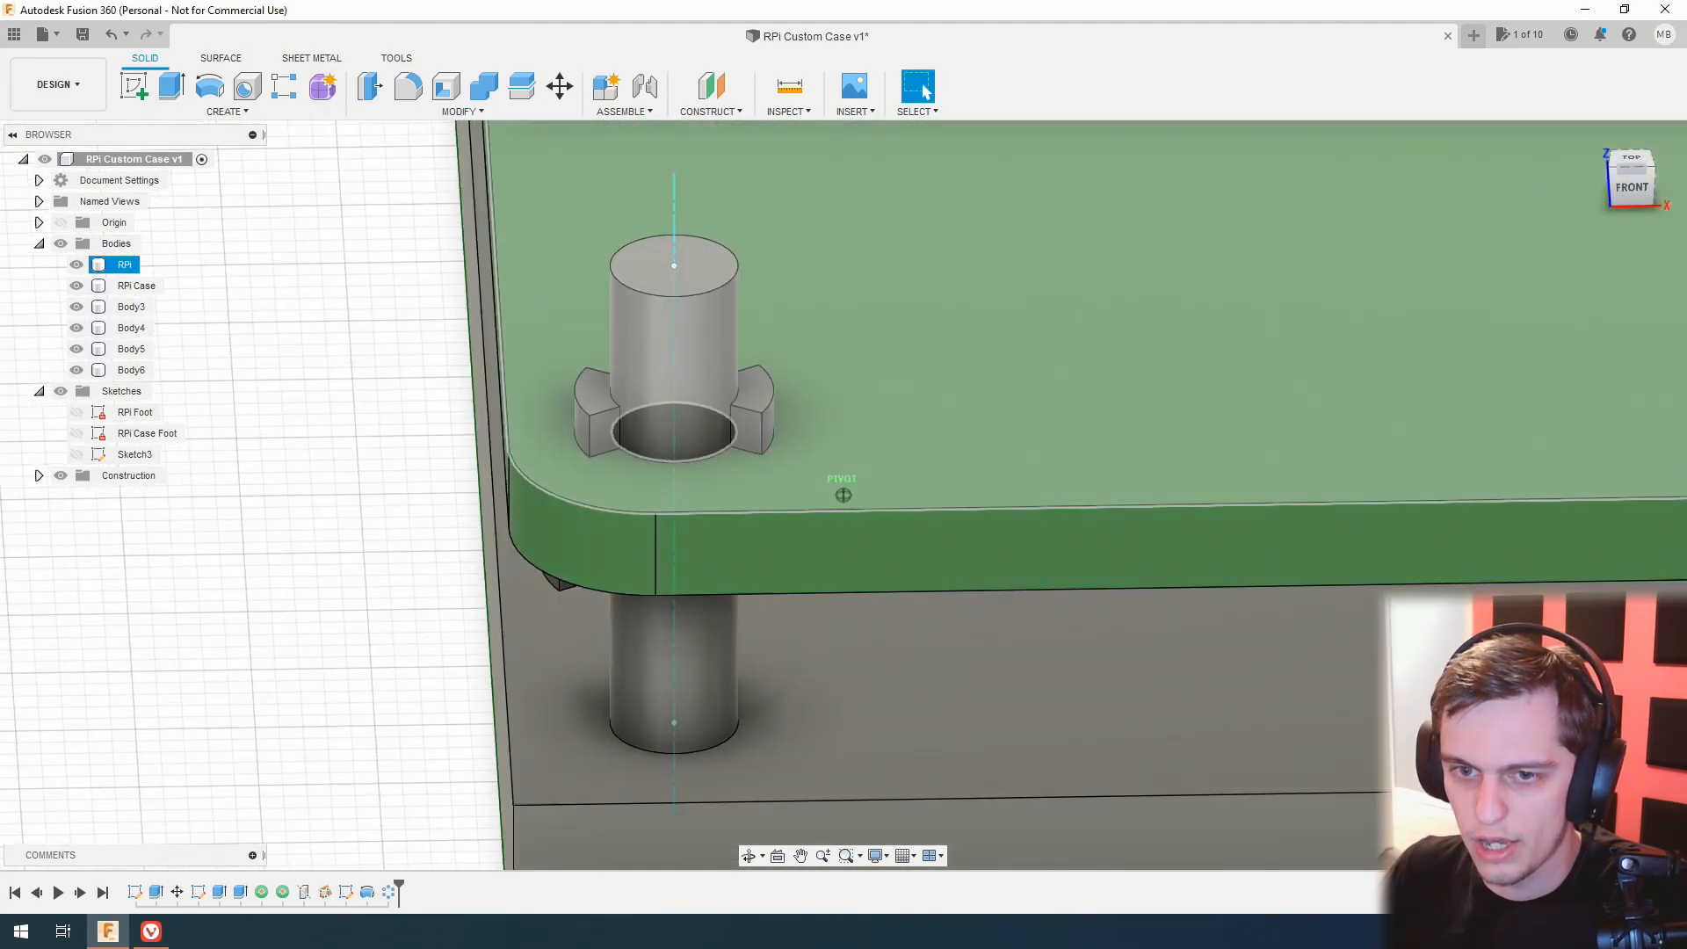
{"action": "middle_click_drag", "start_coordinate": [843, 495], "coordinate": [843, 435], "text": "shift"}
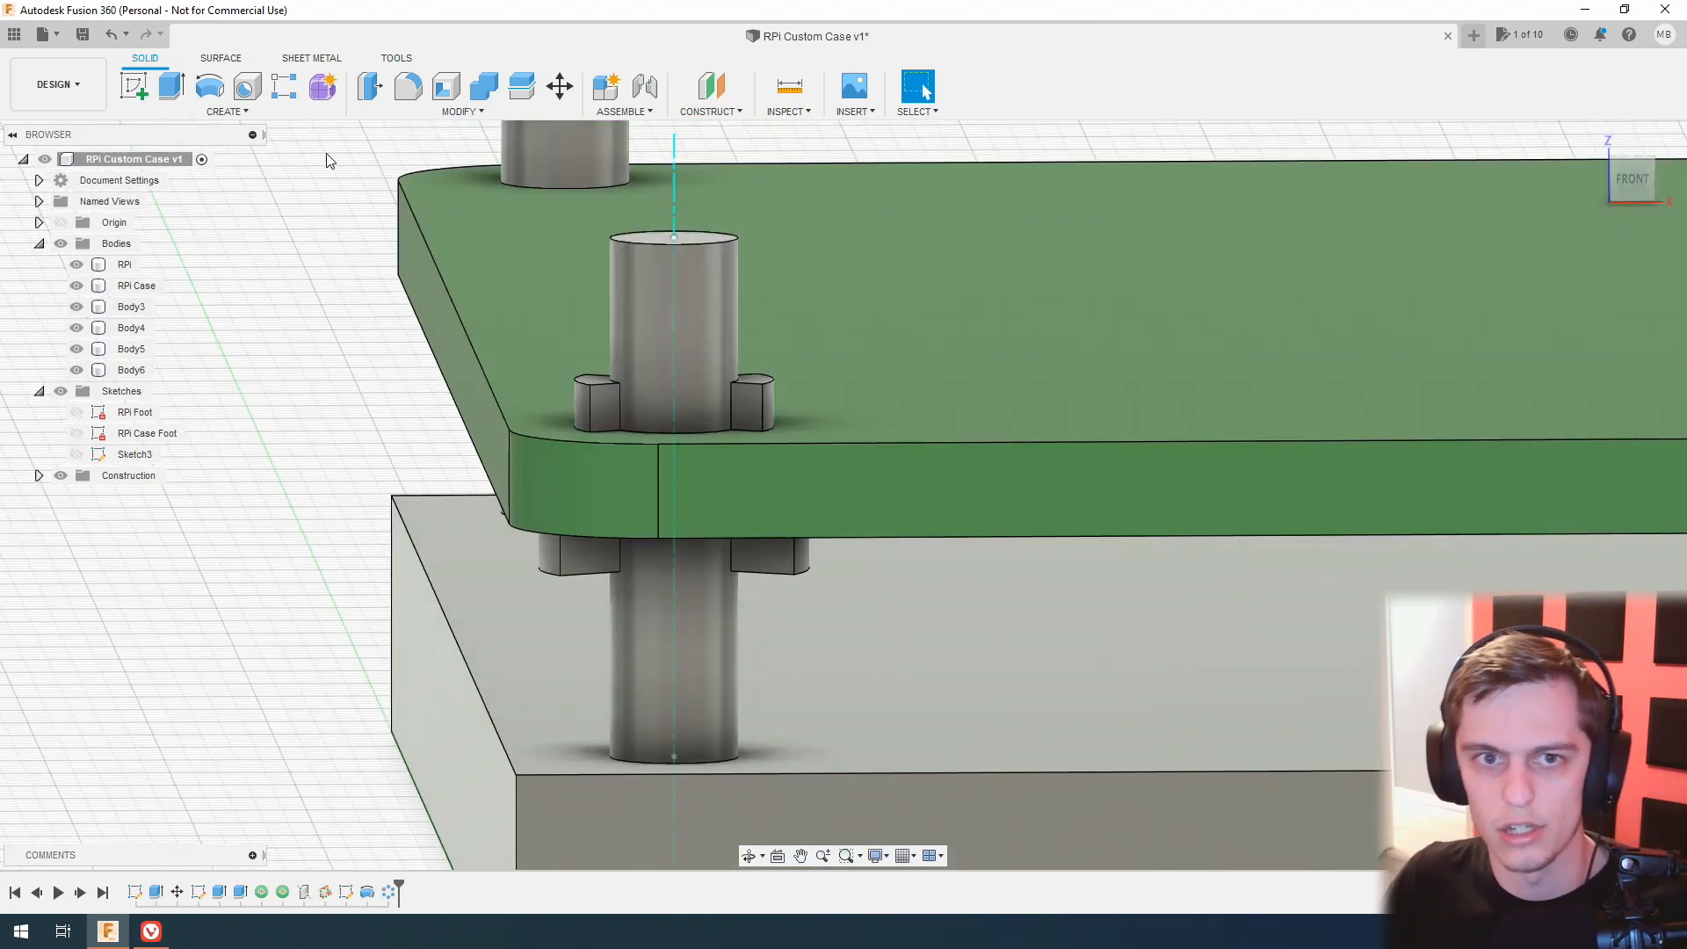
{"action": "left_click", "coordinate": [521, 85]}
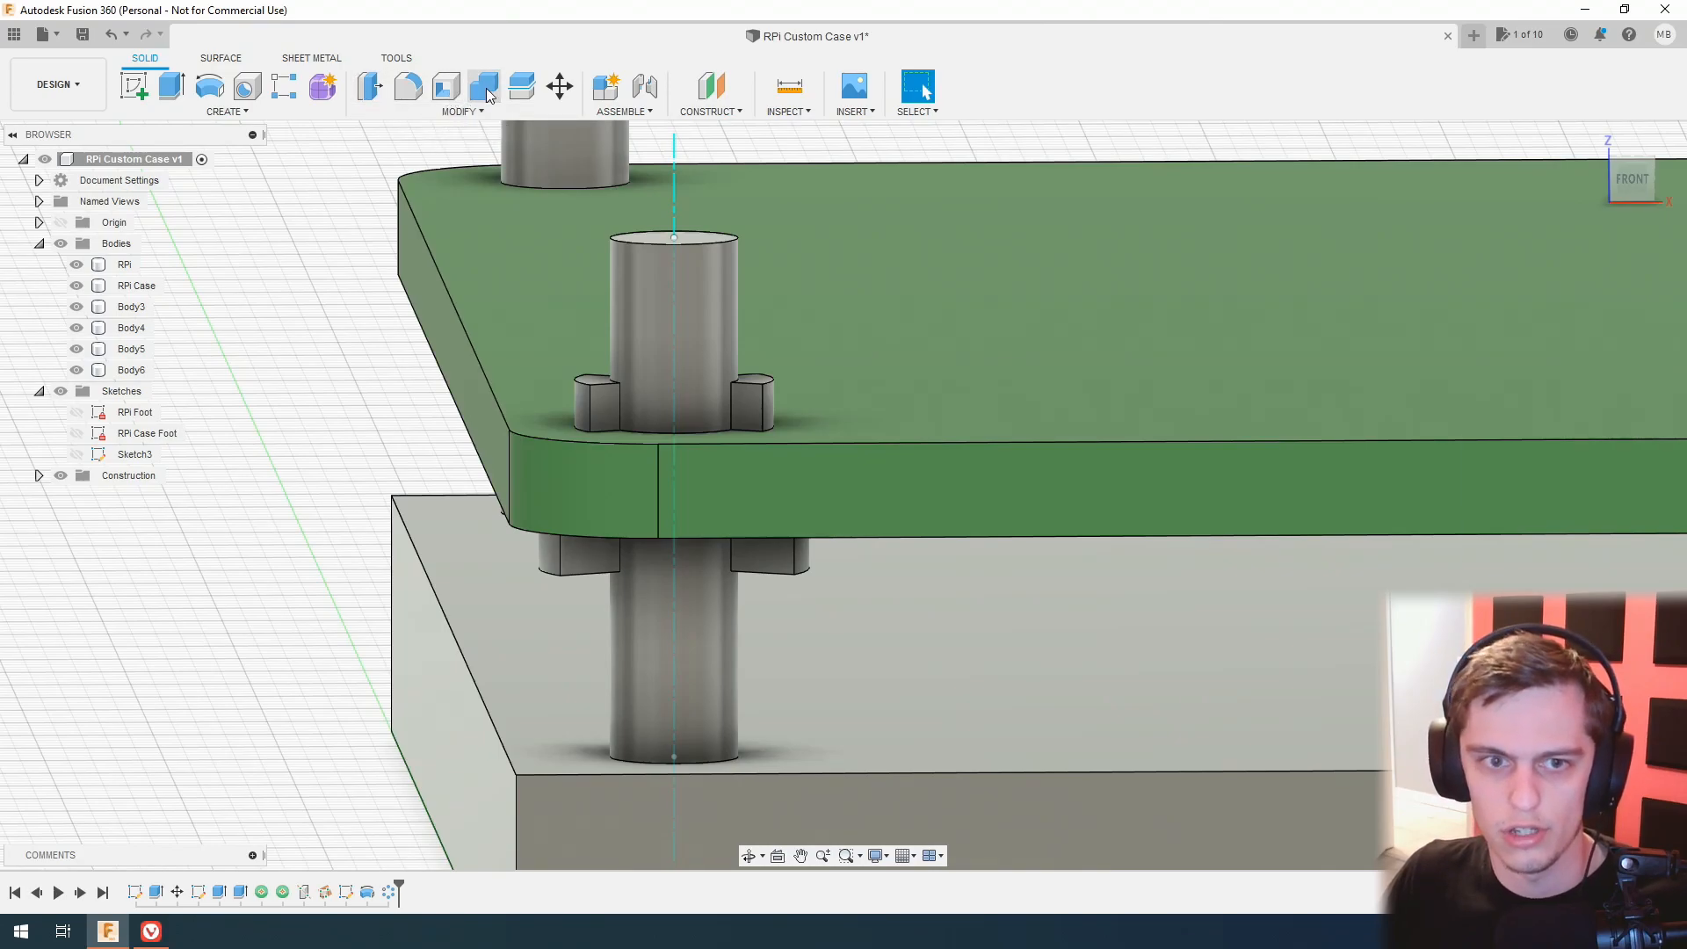
{"action": "left_click", "coordinate": [483, 85]}
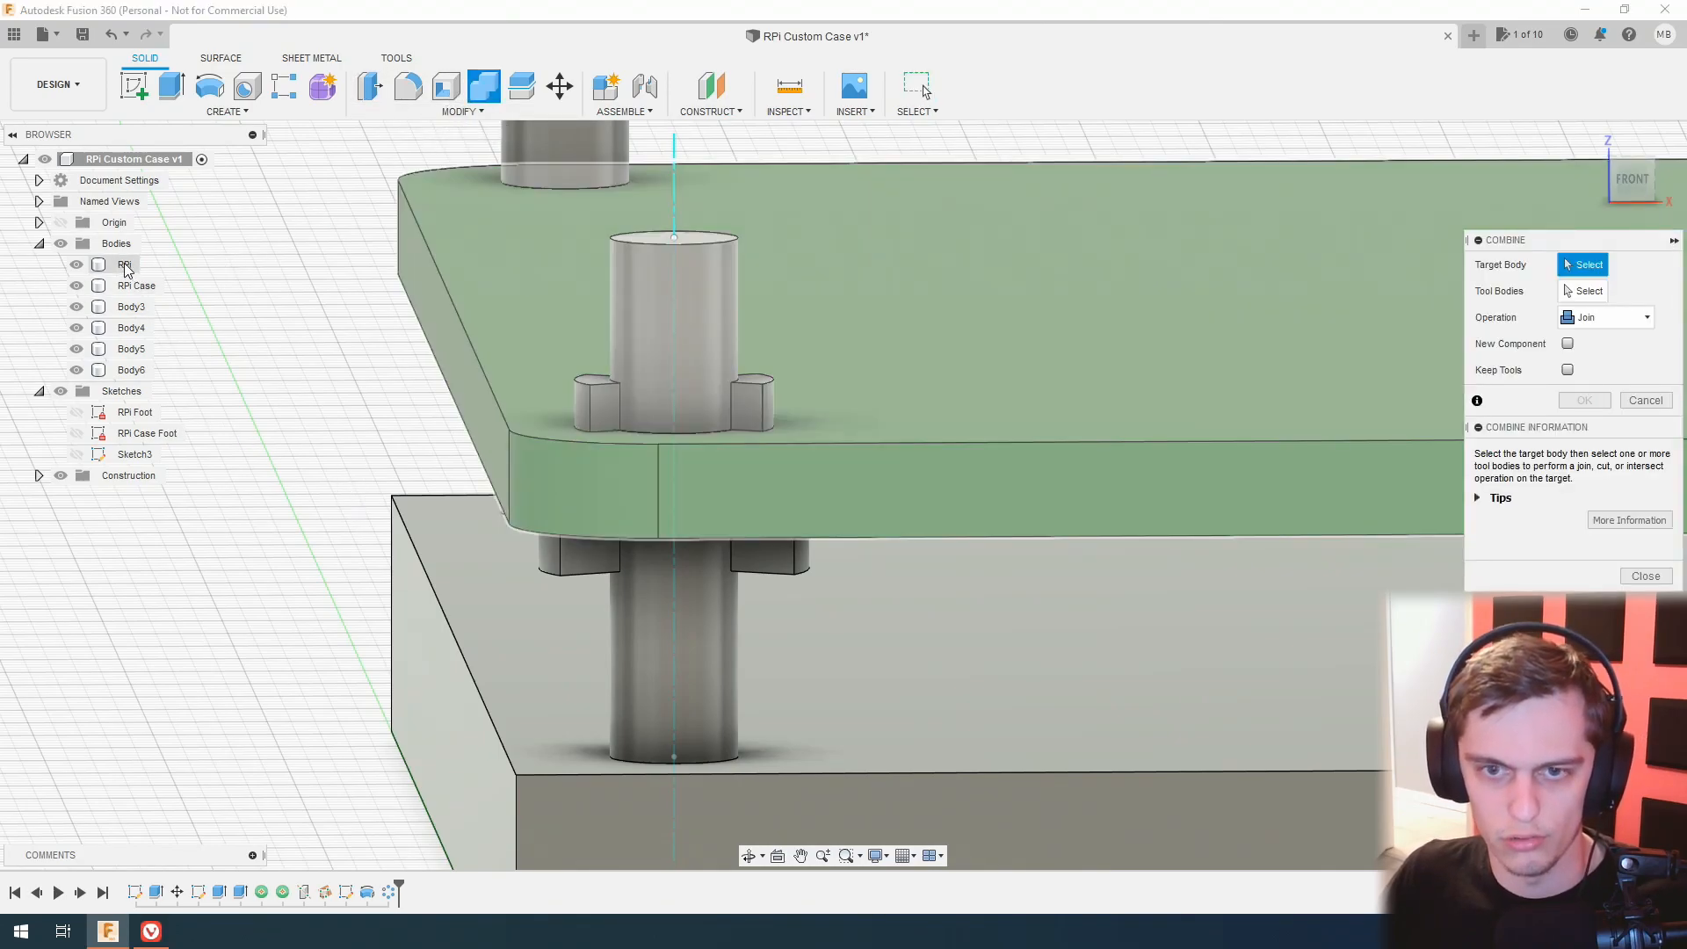
{"action": "left_click", "coordinate": [127, 285]}
{"action": "left_click", "coordinate": [130, 307]}
{"action": "left_click", "coordinate": [130, 327]}
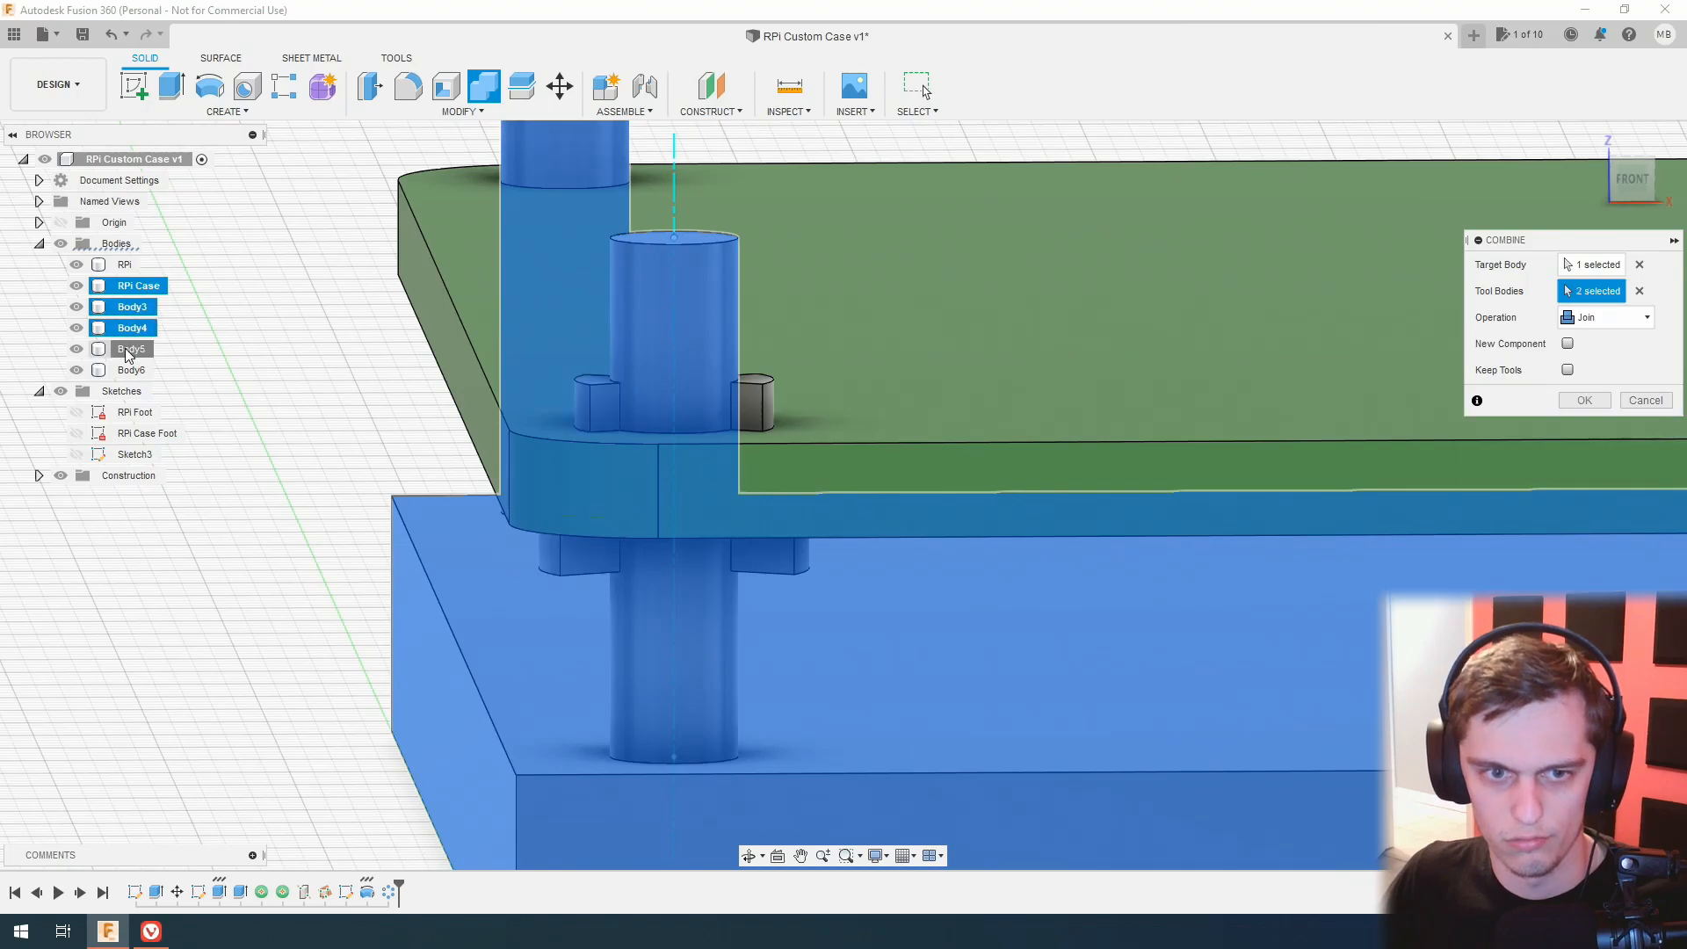
{"action": "left_click", "coordinate": [131, 349]}
{"action": "left_click", "coordinate": [140, 370]}
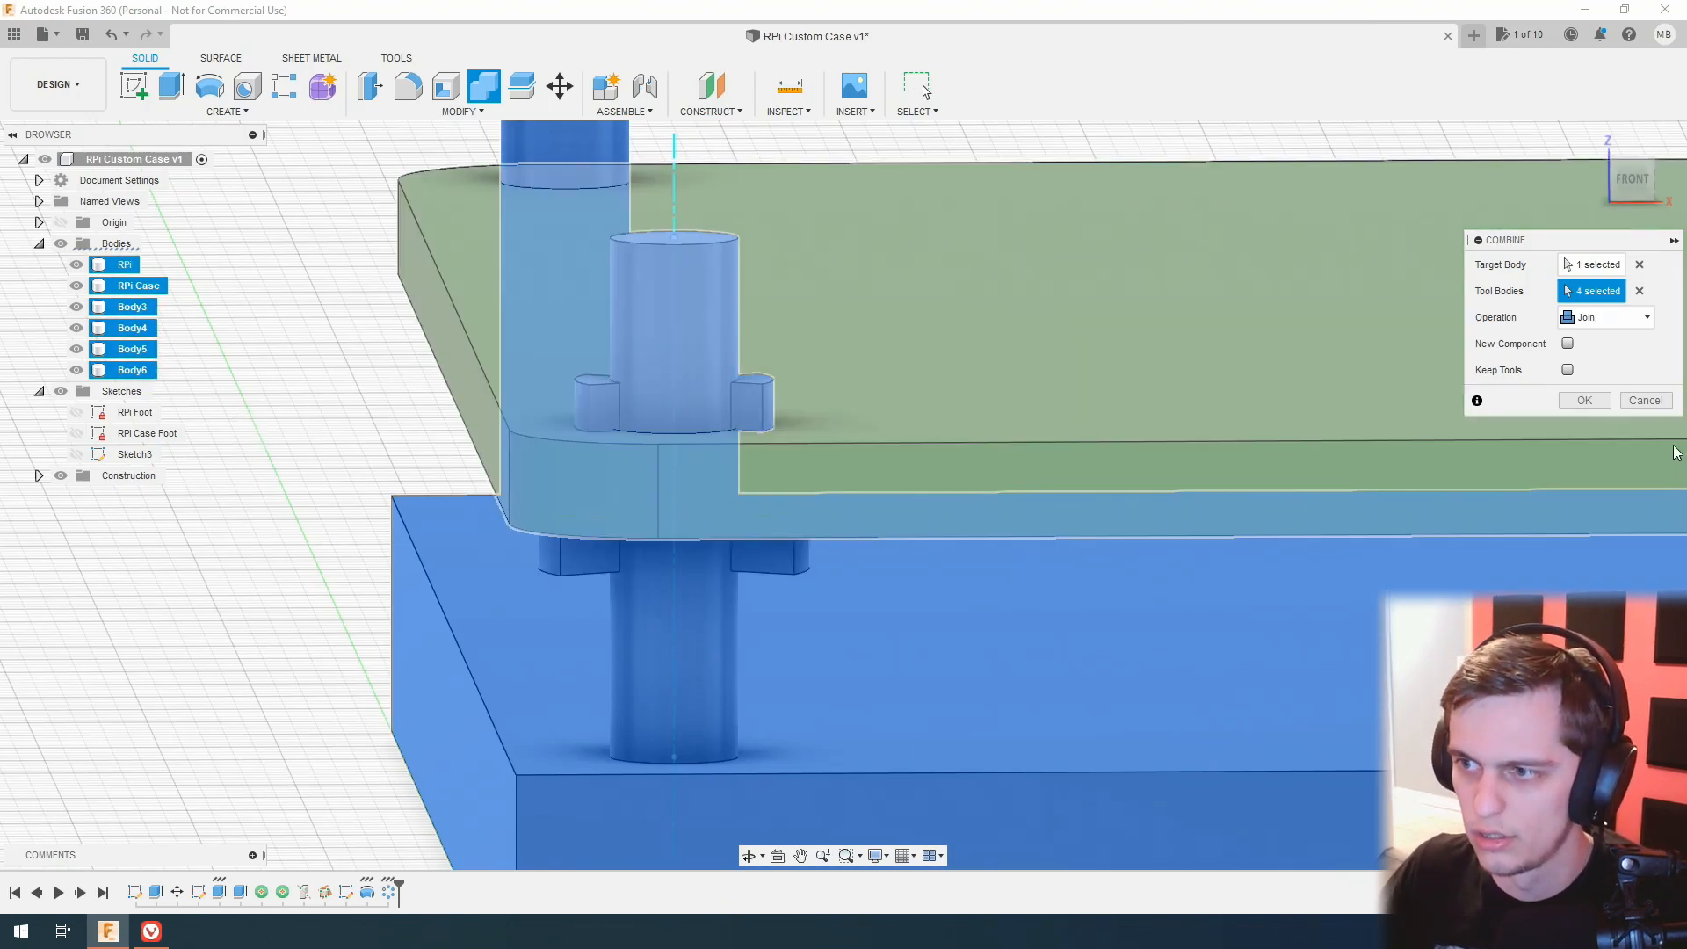
{"action": "left_click", "coordinate": [1584, 401]}
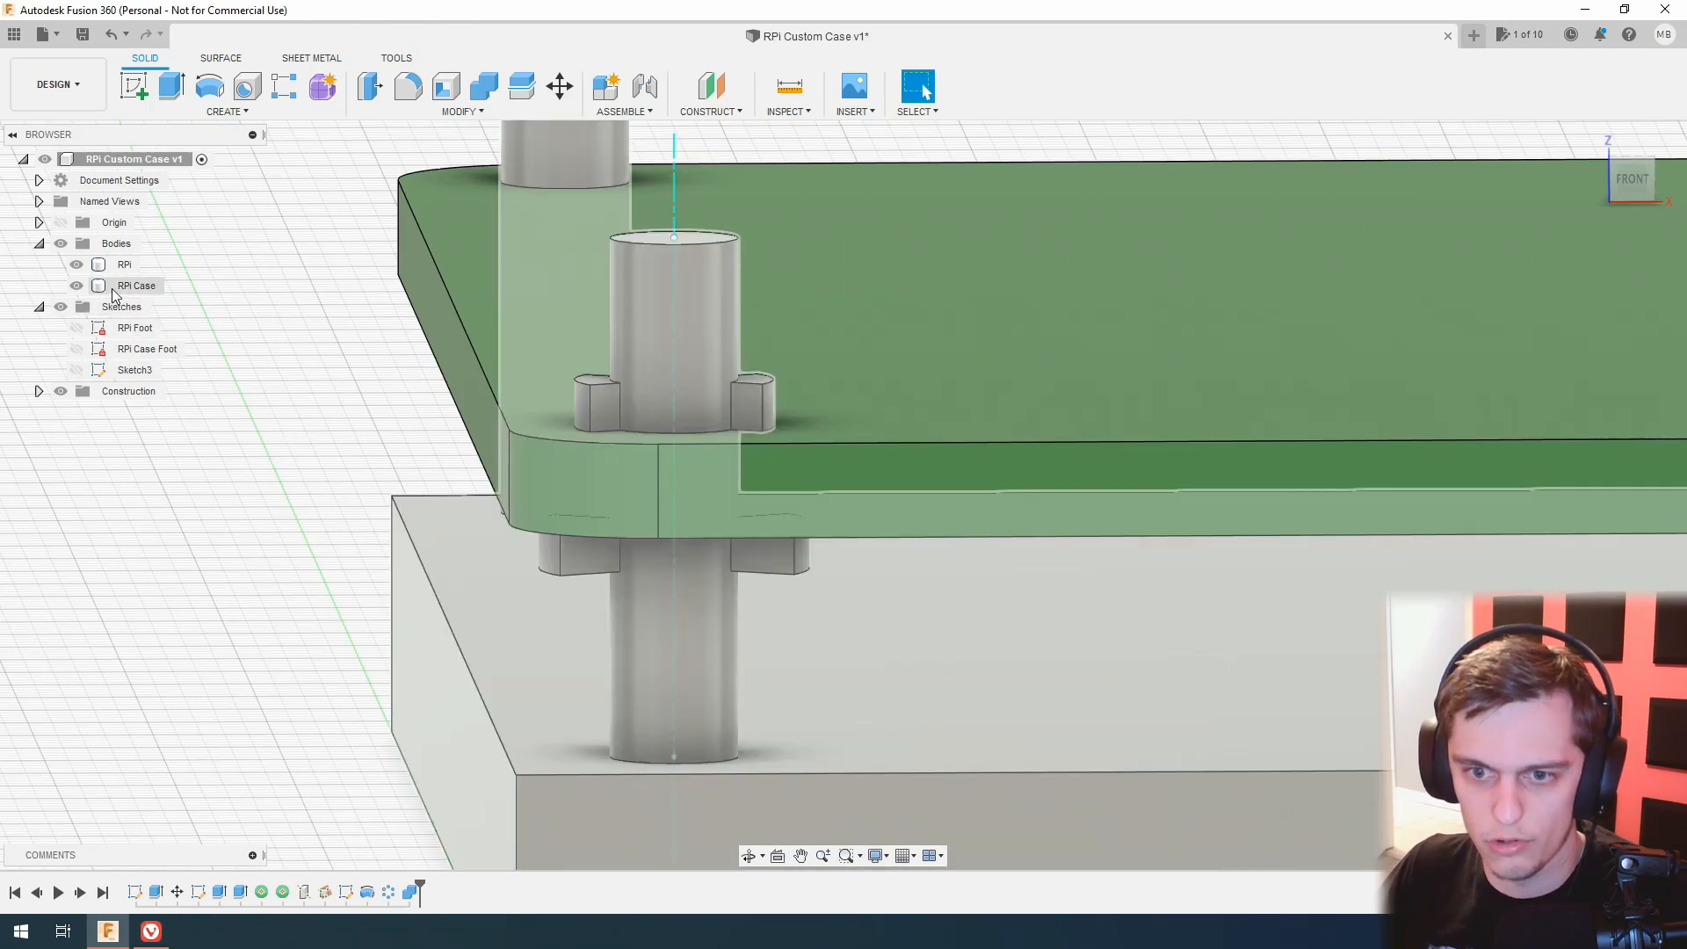
{"action": "left_click", "coordinate": [121, 267]}
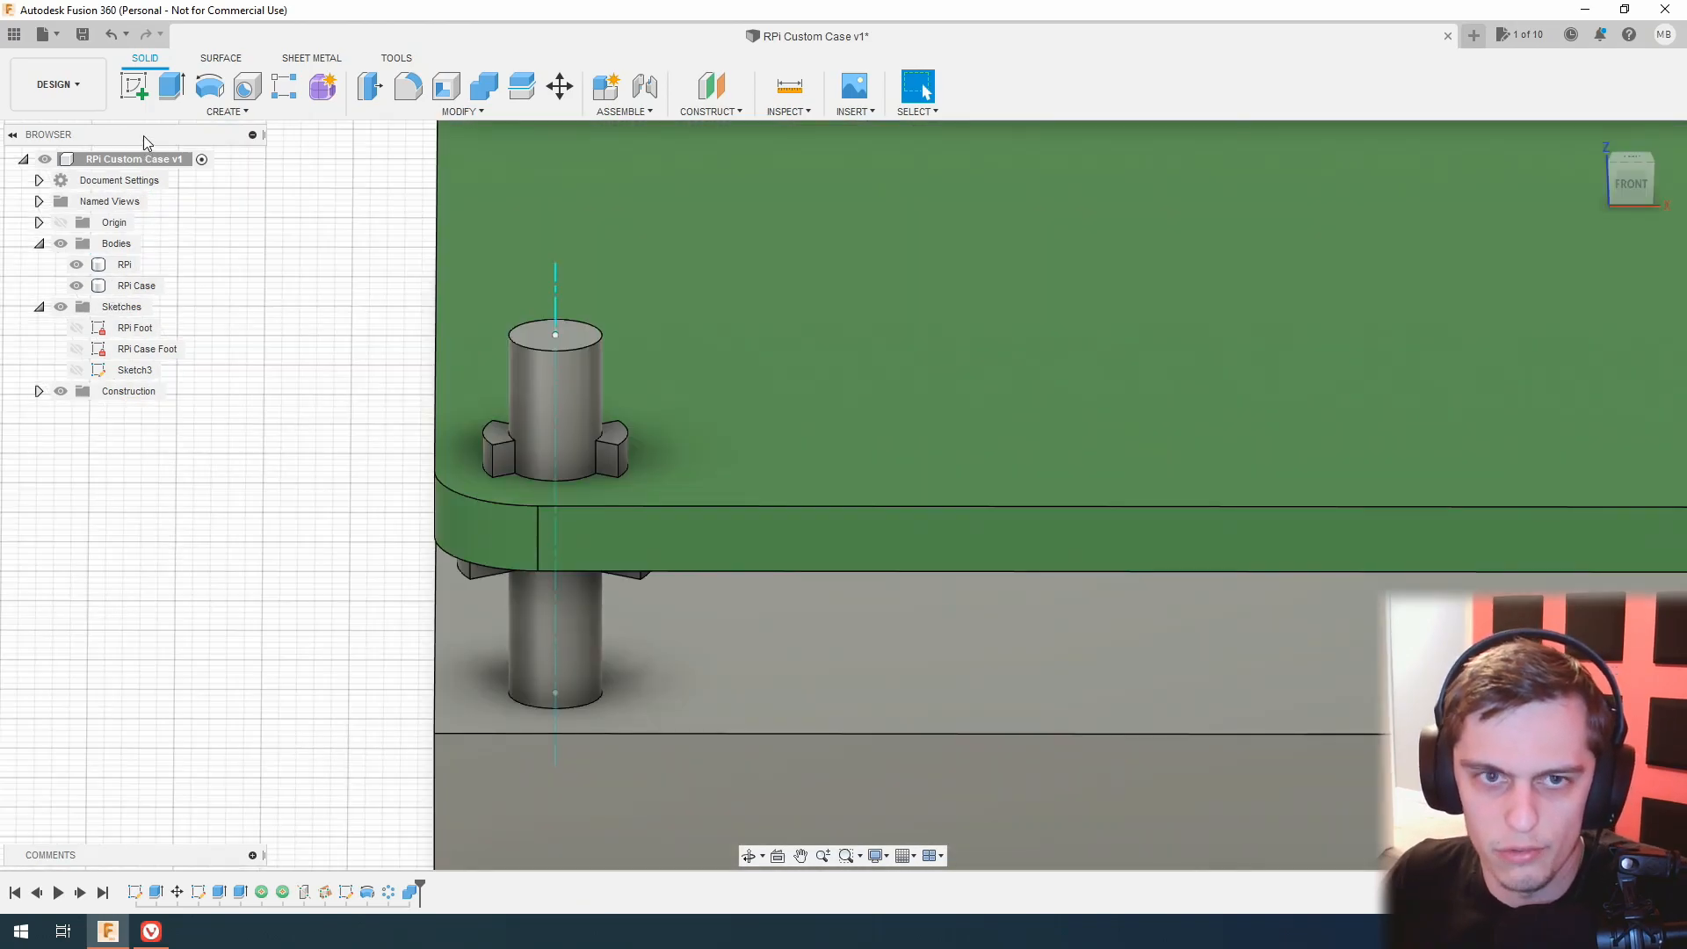
Start a new sketch on the top face of the front corner post.
{"action": "left_click", "coordinate": [146, 93]}
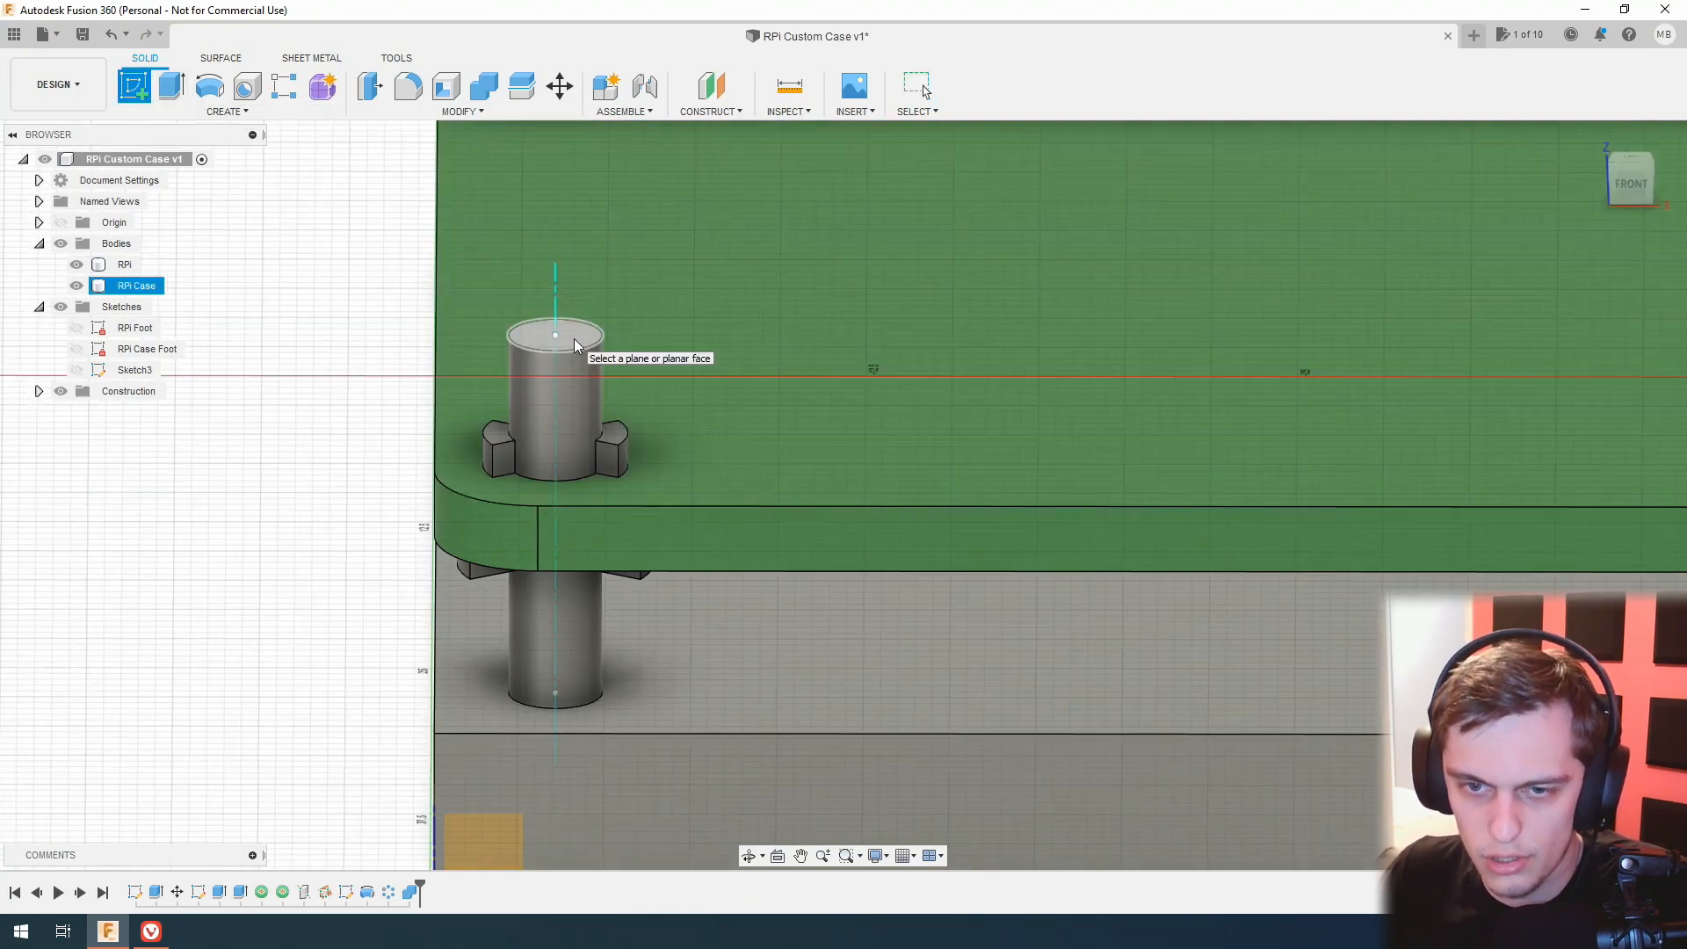
{"action": "left_click", "coordinate": [572, 339]}
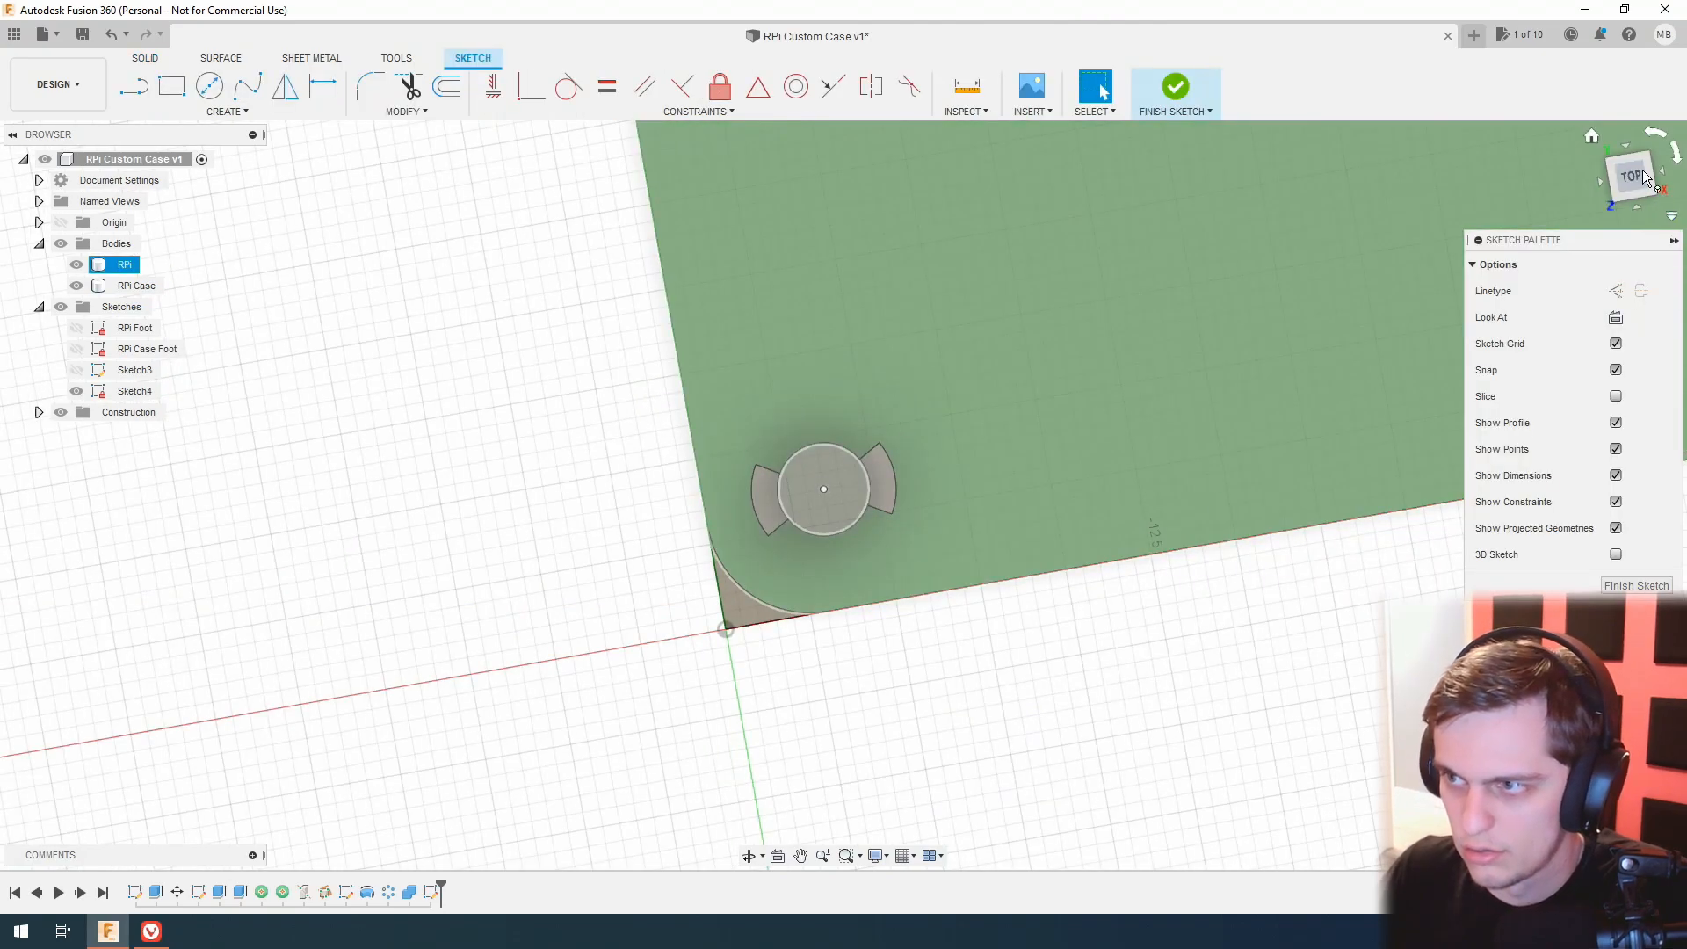
{"action": "left_click", "coordinate": [1677, 153]}
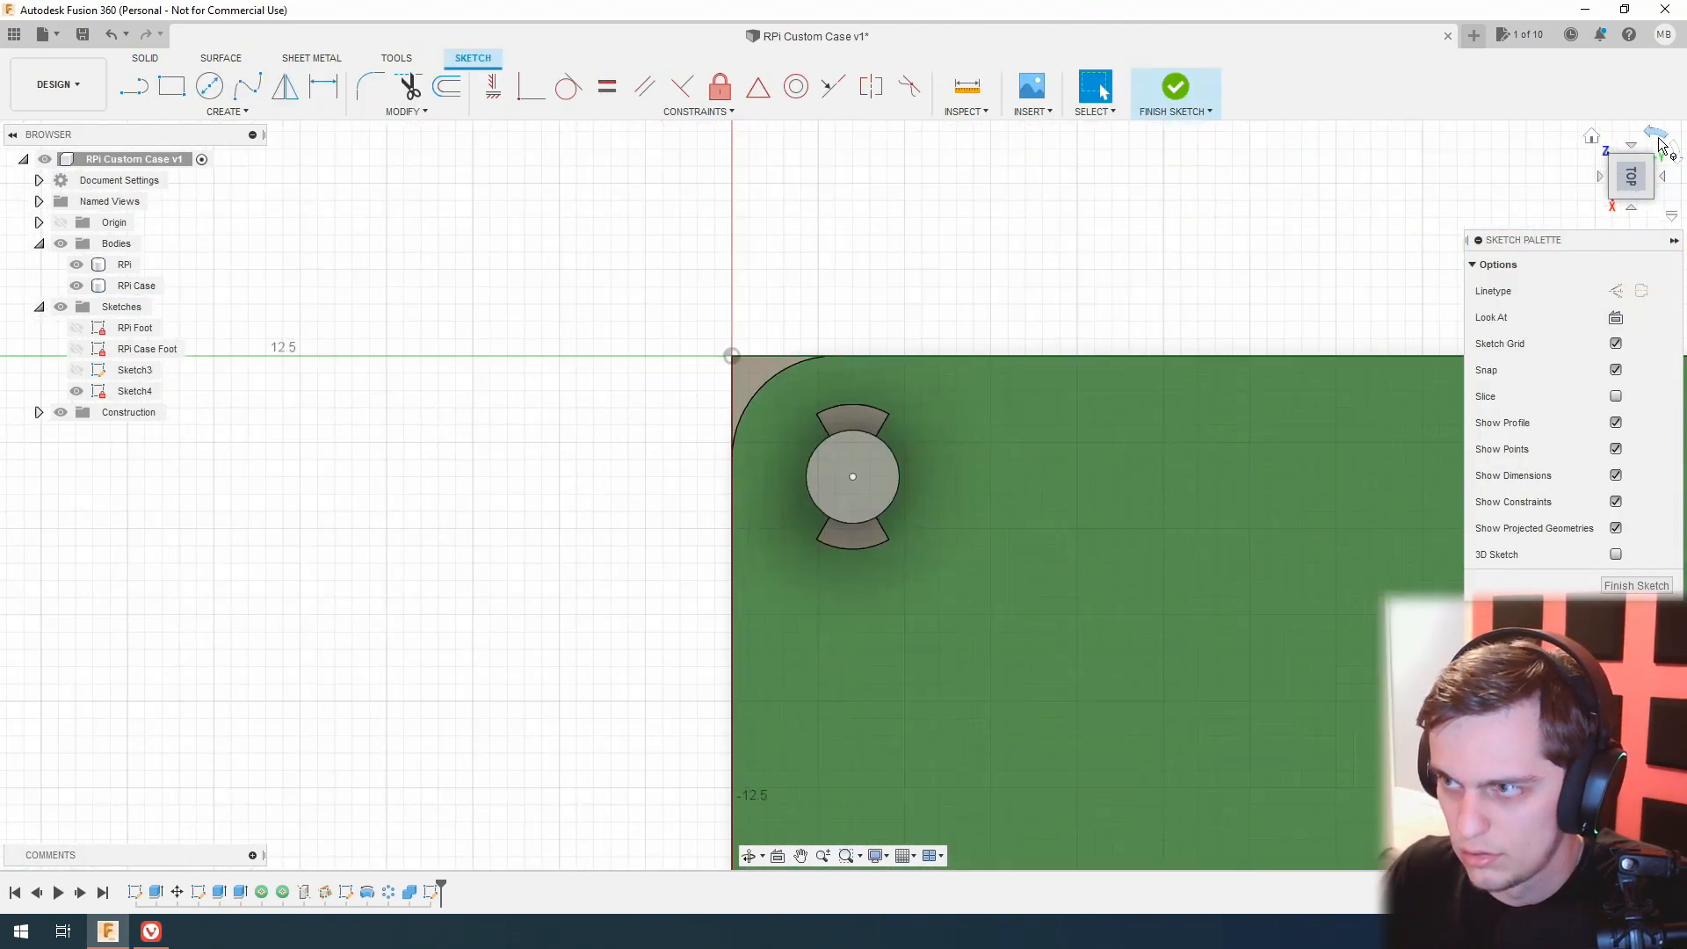
{"action": "left_click", "coordinate": [1657, 134]}
{"action": "scroll", "coordinate": [1008, 485], "scroll_direction": "up", "scroll_amount": 5}
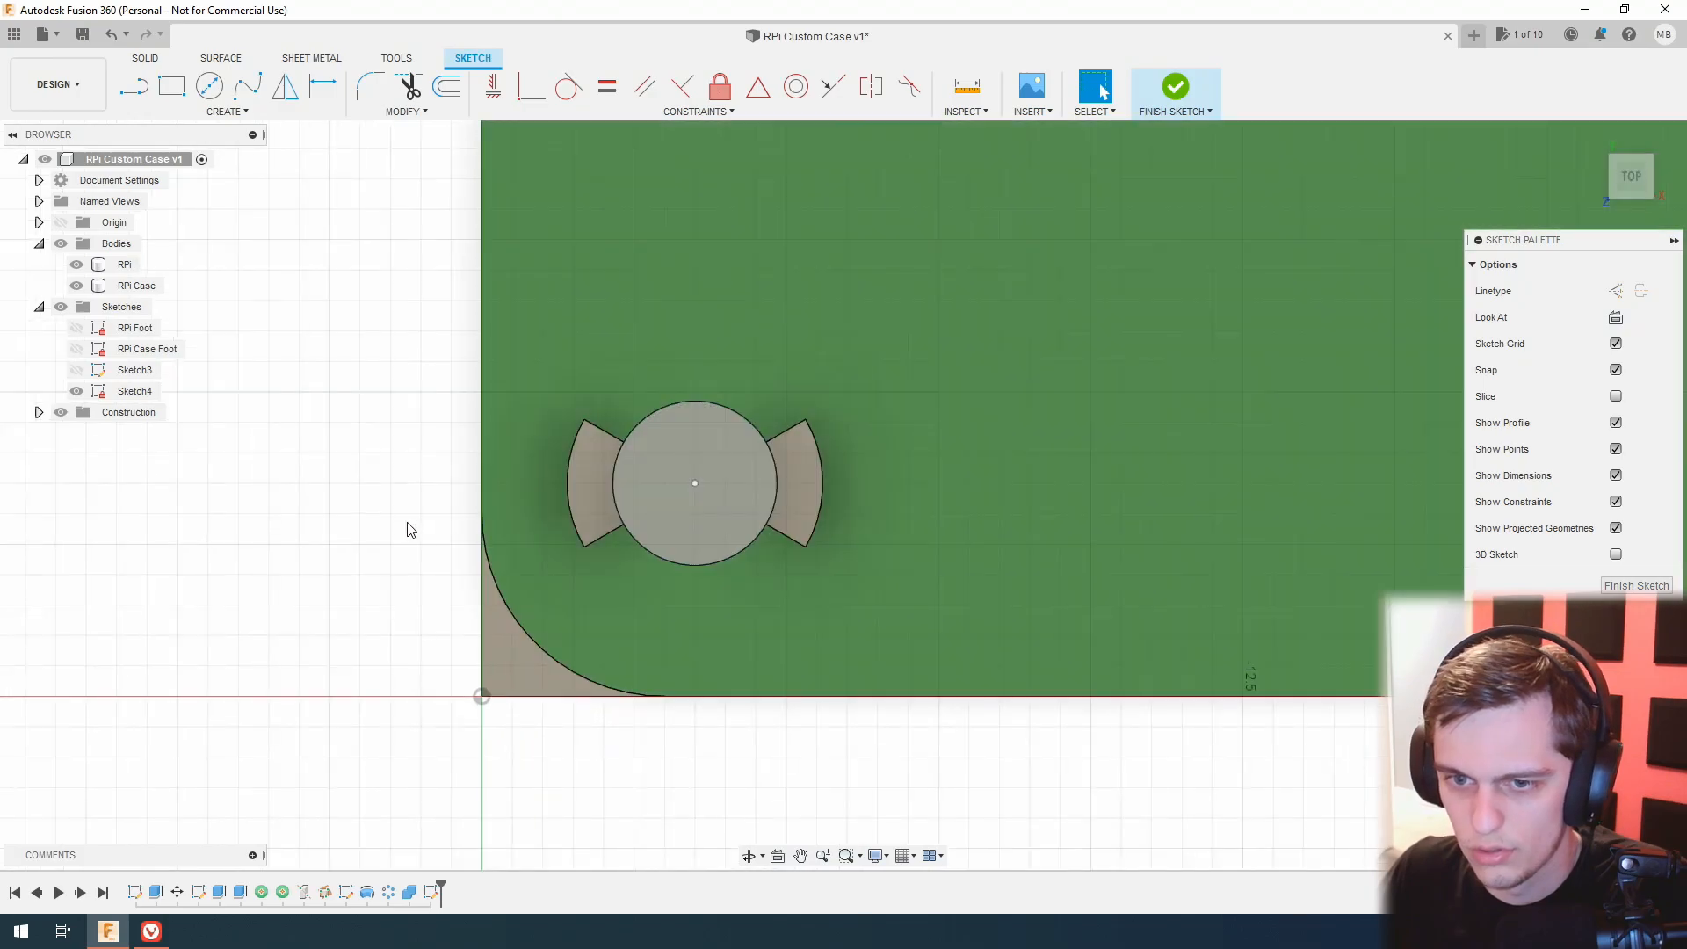
Draw a centre rectangle 1.5 mm wide and 3.5 mm high on the post's centre point and finish the sketch.
{"action": "scroll", "coordinate": [850, 407], "scroll_direction": "up", "scroll_amount": 1}
{"action": "scroll", "coordinate": [612, 382], "scroll_direction": "up", "scroll_amount": 2}
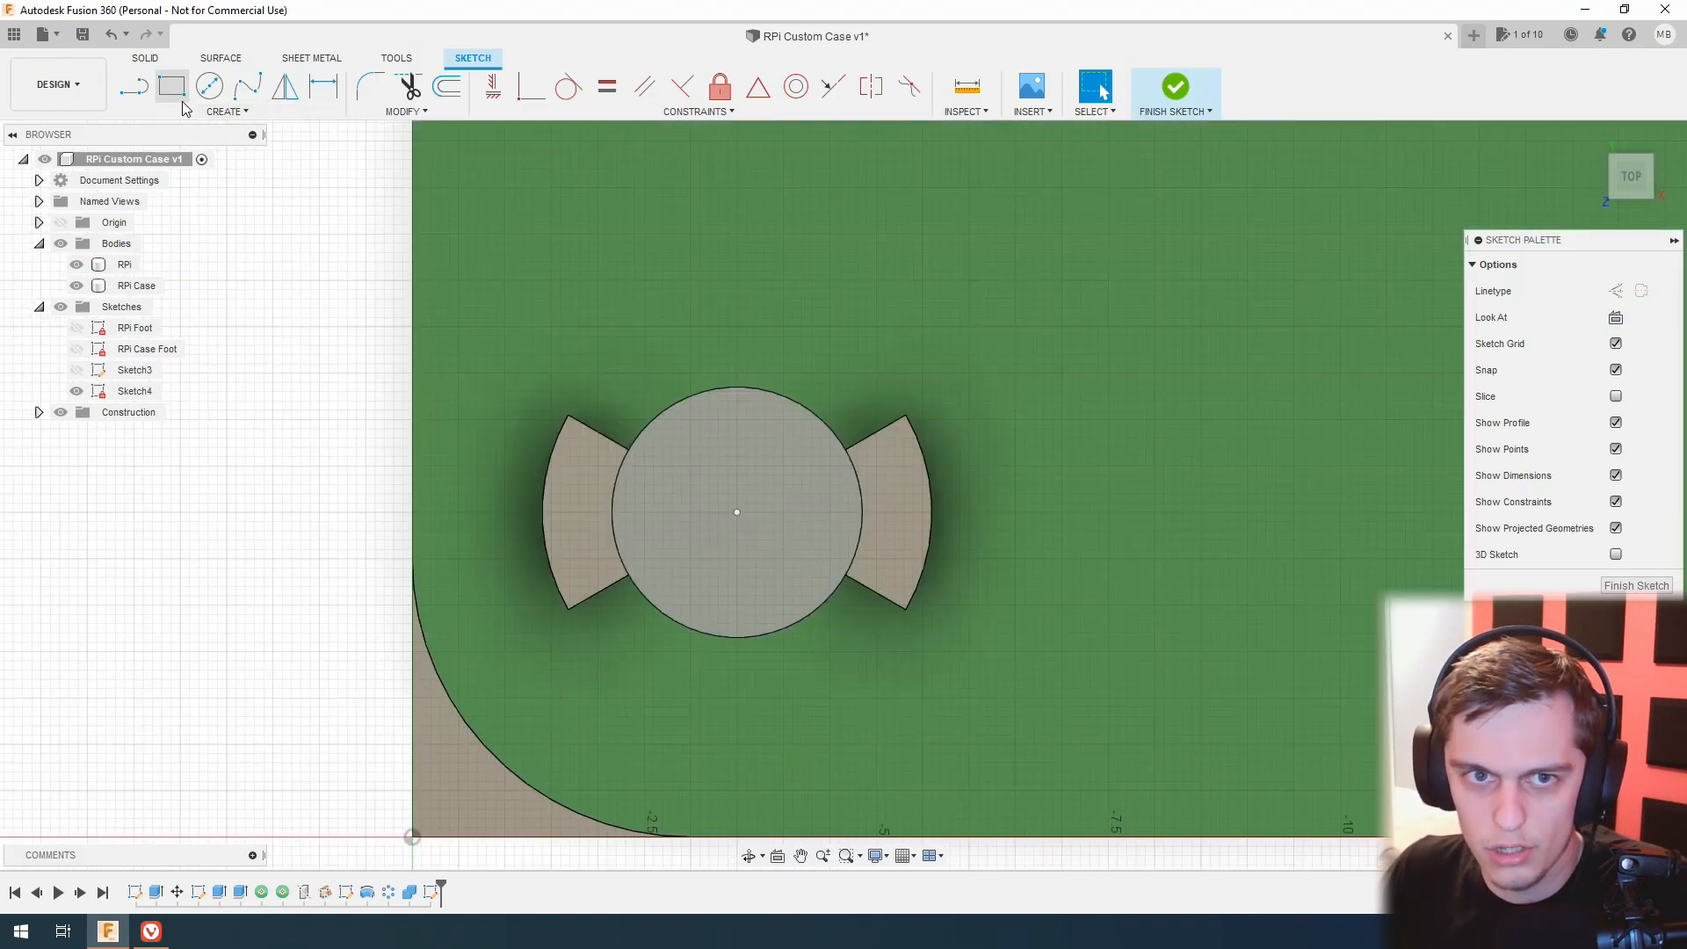
{"action": "left_click", "coordinate": [187, 108]}
{"action": "mouse_move", "coordinate": [182, 148]}
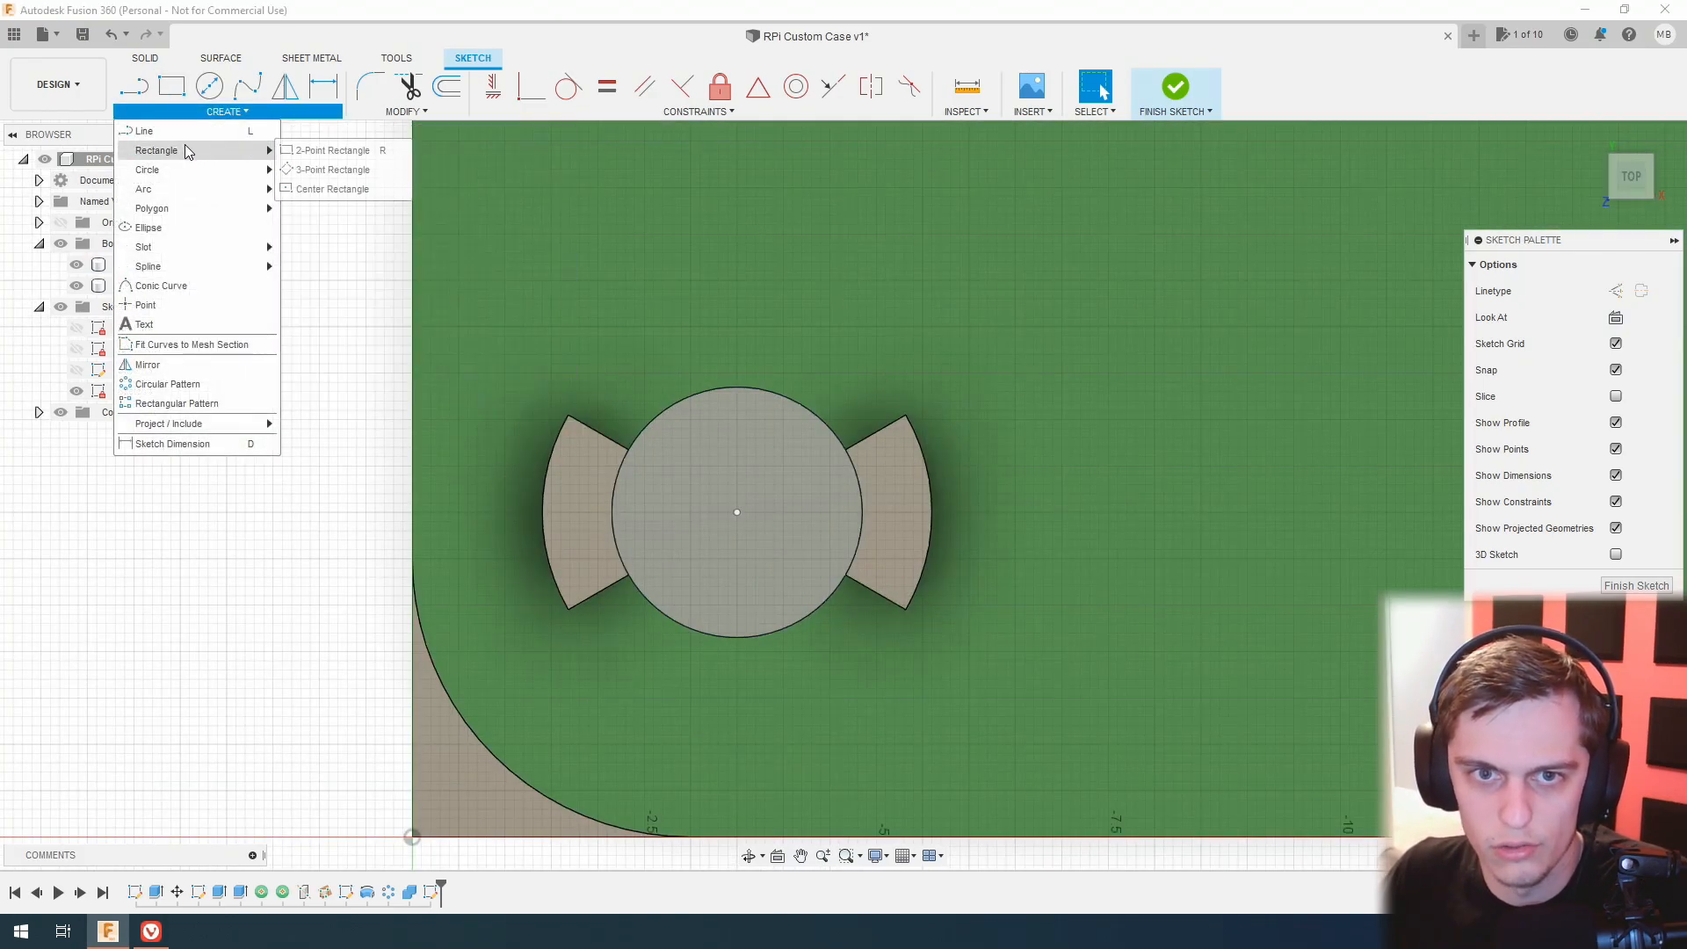
{"action": "left_click", "coordinate": [351, 151]}
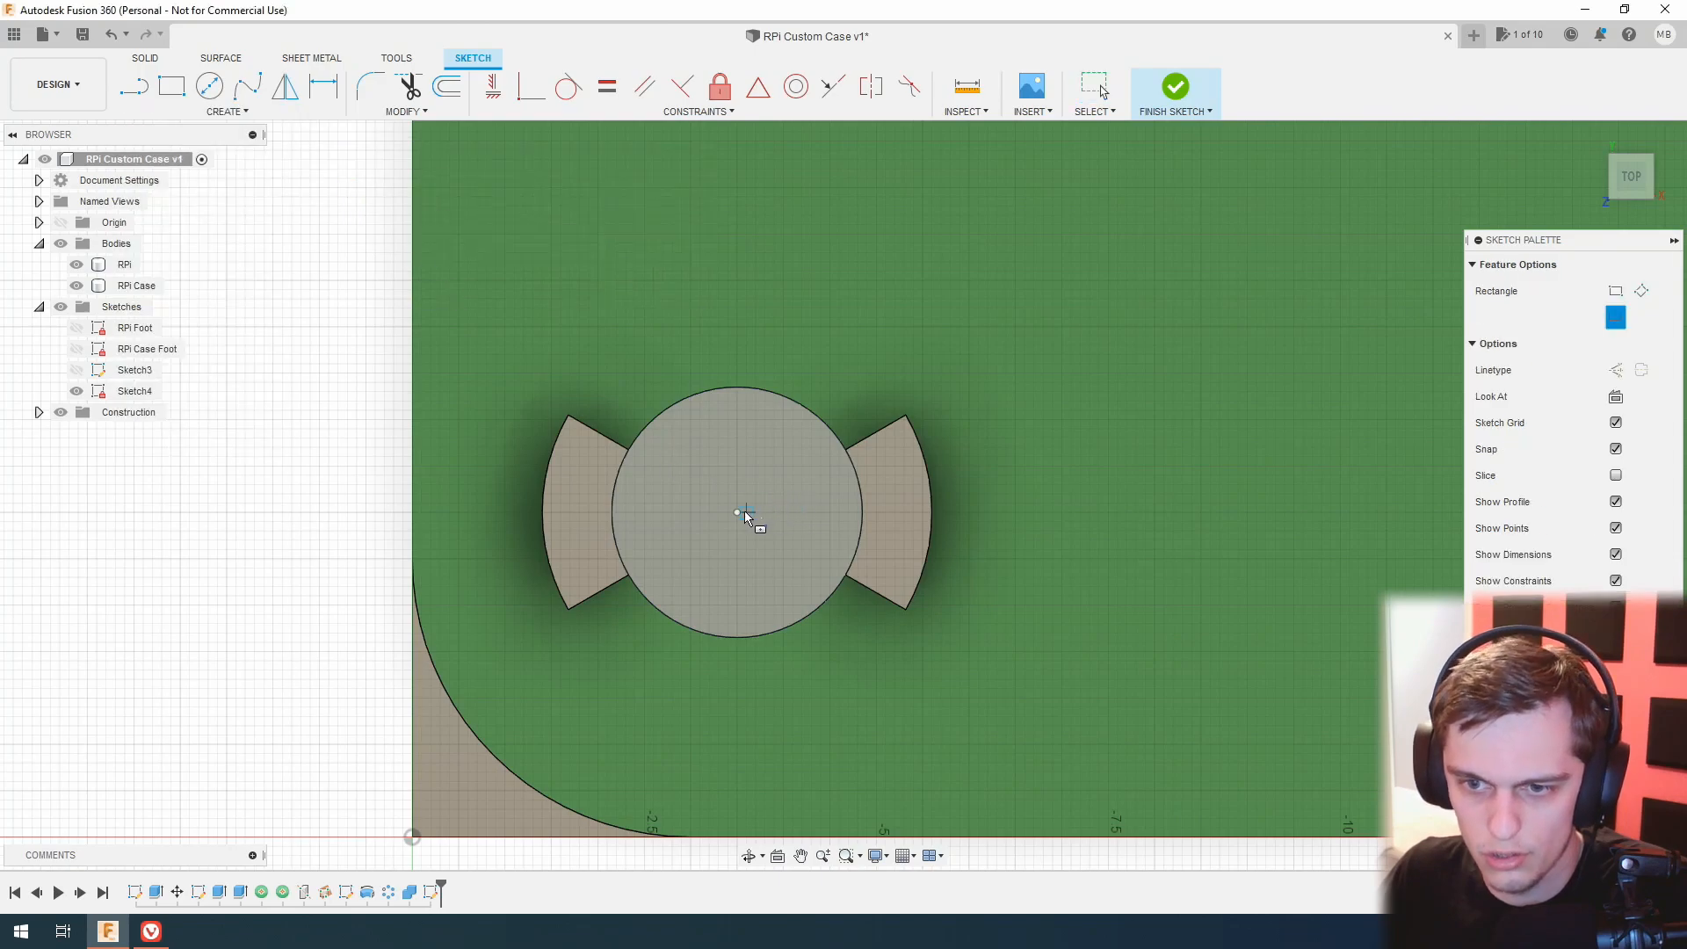
{"action": "left_click", "coordinate": [743, 513]}
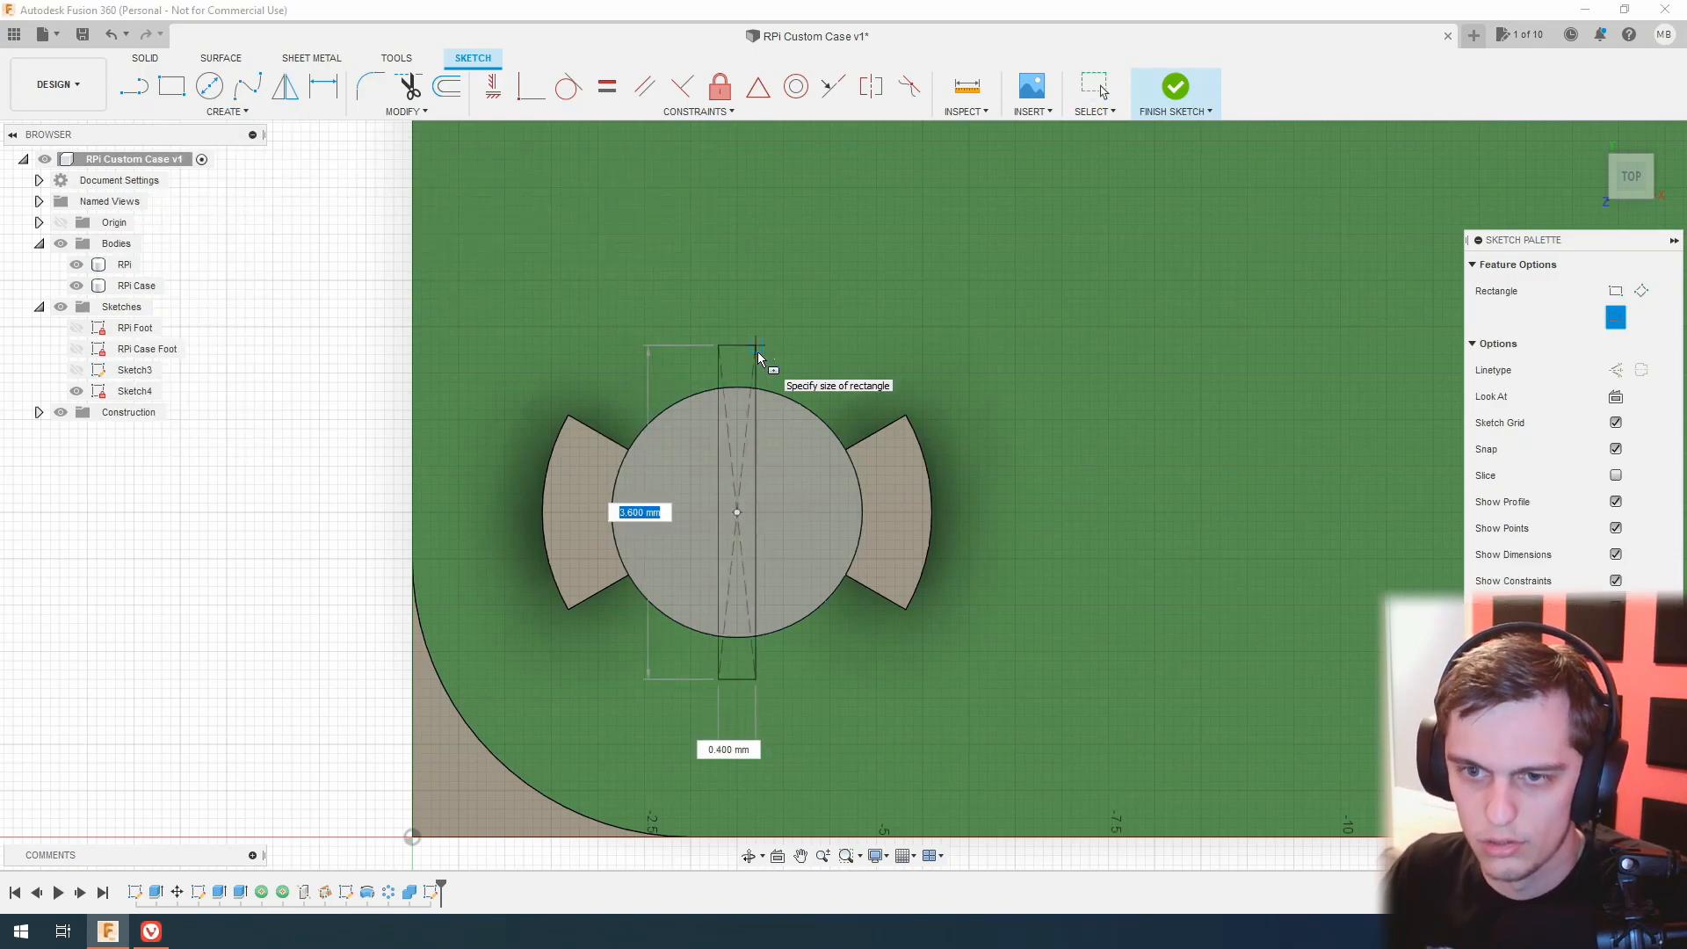
{"action": "key", "text": "Tab"}
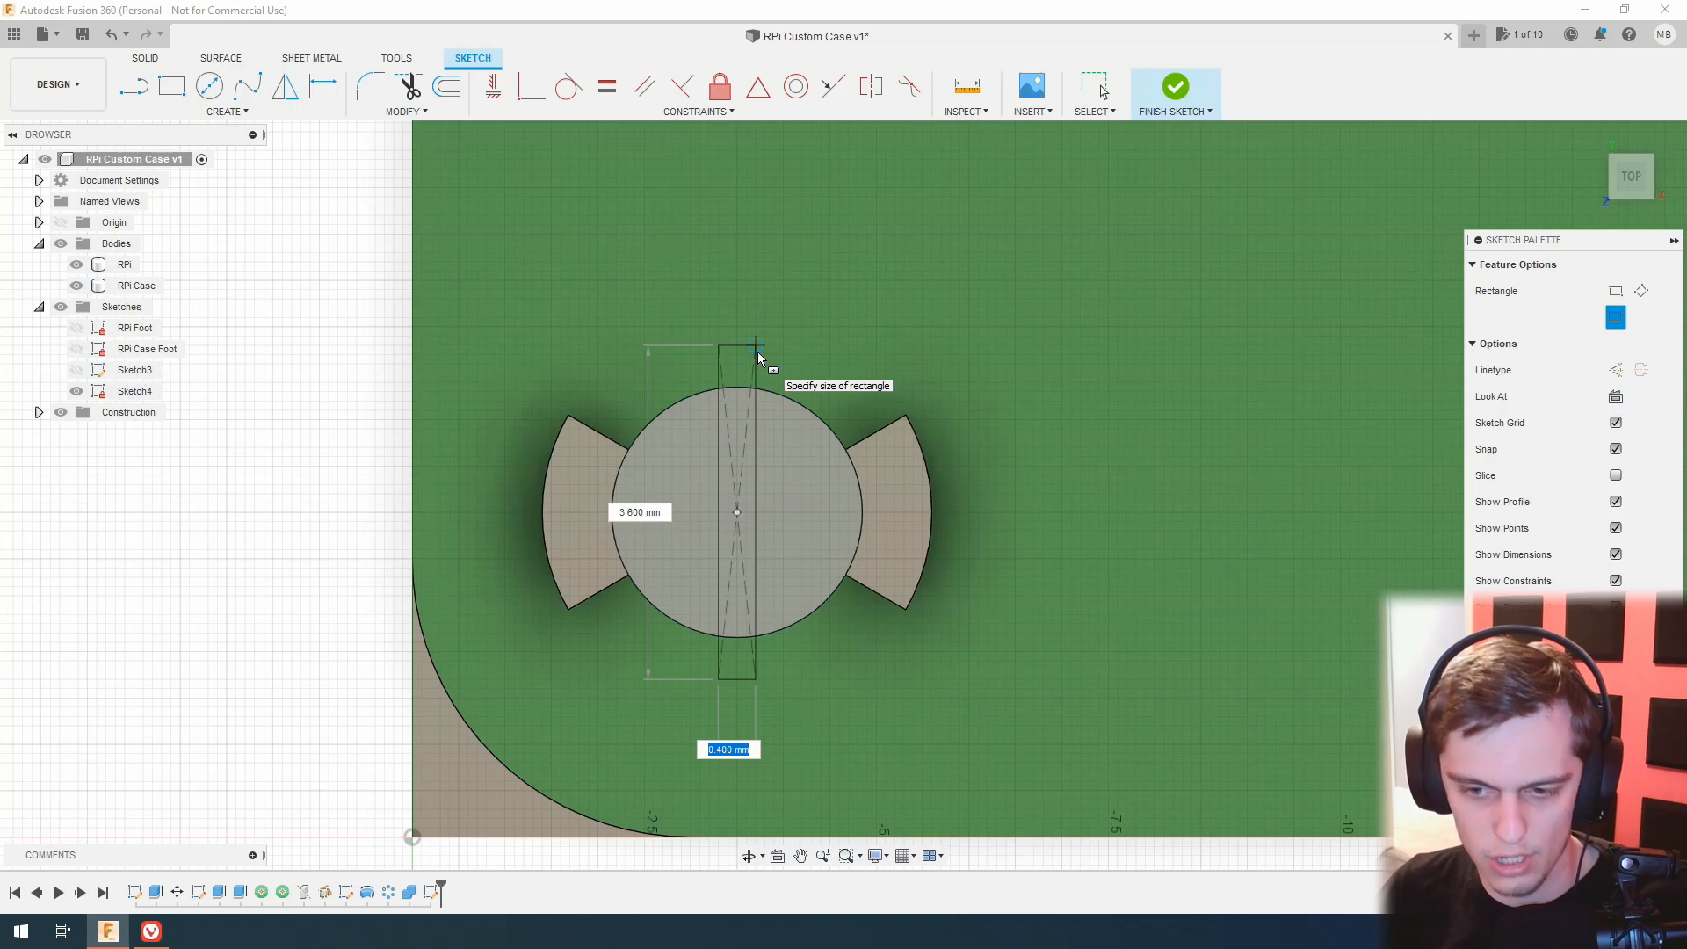
{"action": "type", "text": "1.5"}
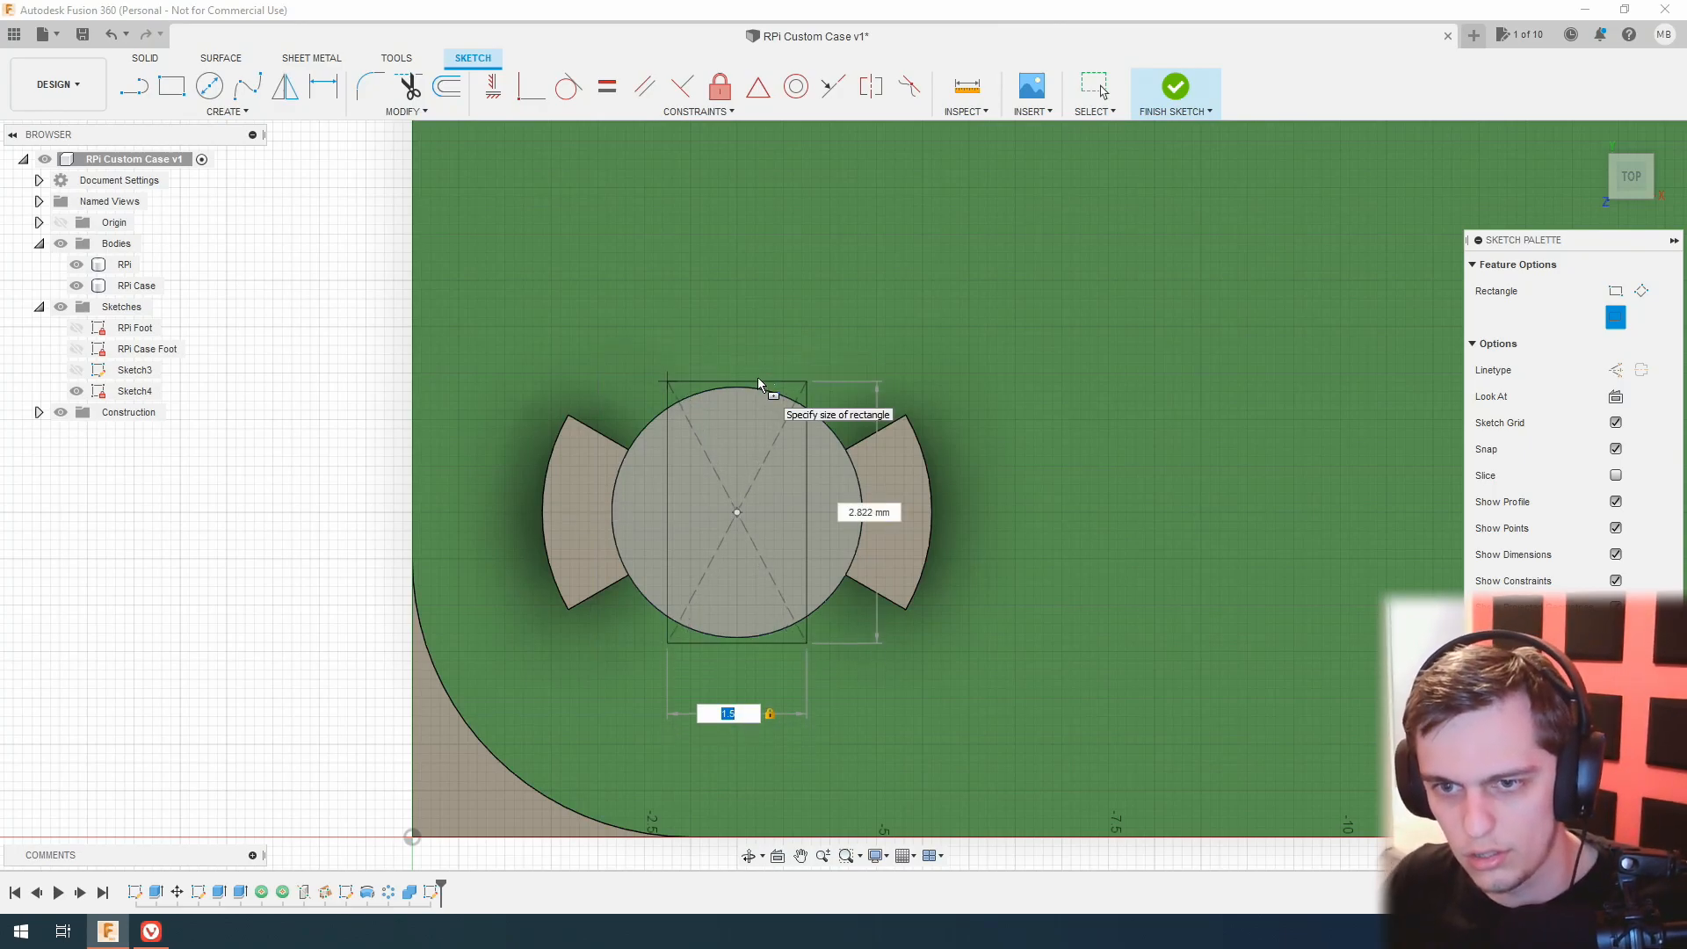
{"action": "key", "text": "Tab"}
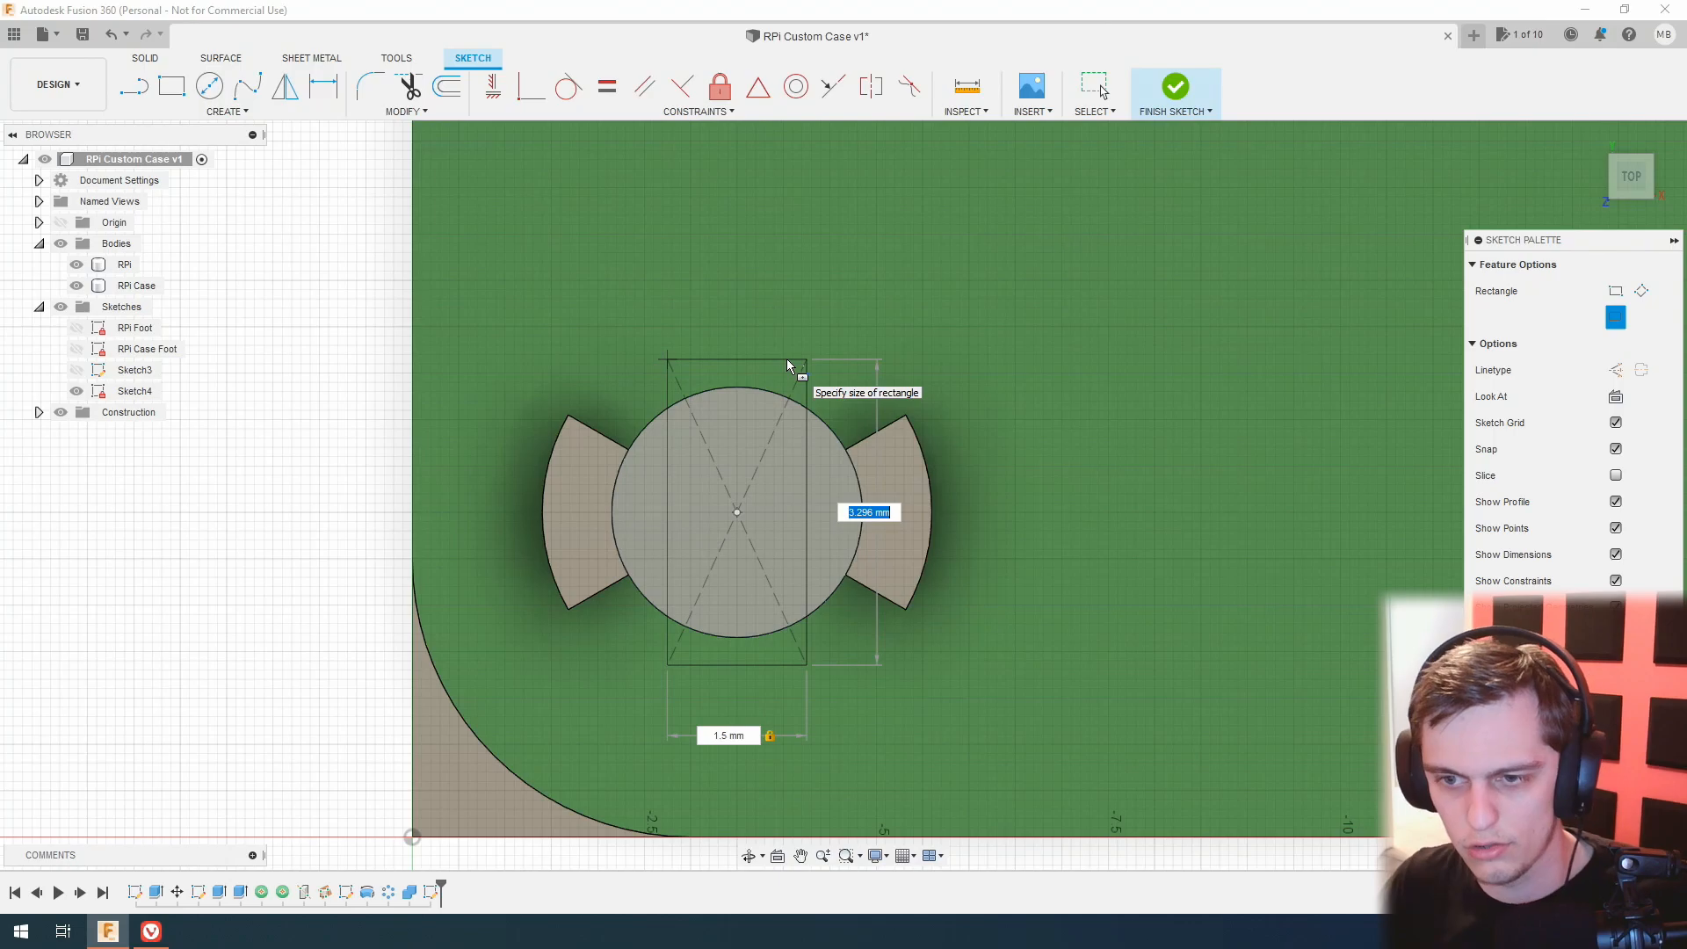
{"action": "type", "text": "3.5"}
{"action": "key", "text": "Tab"}
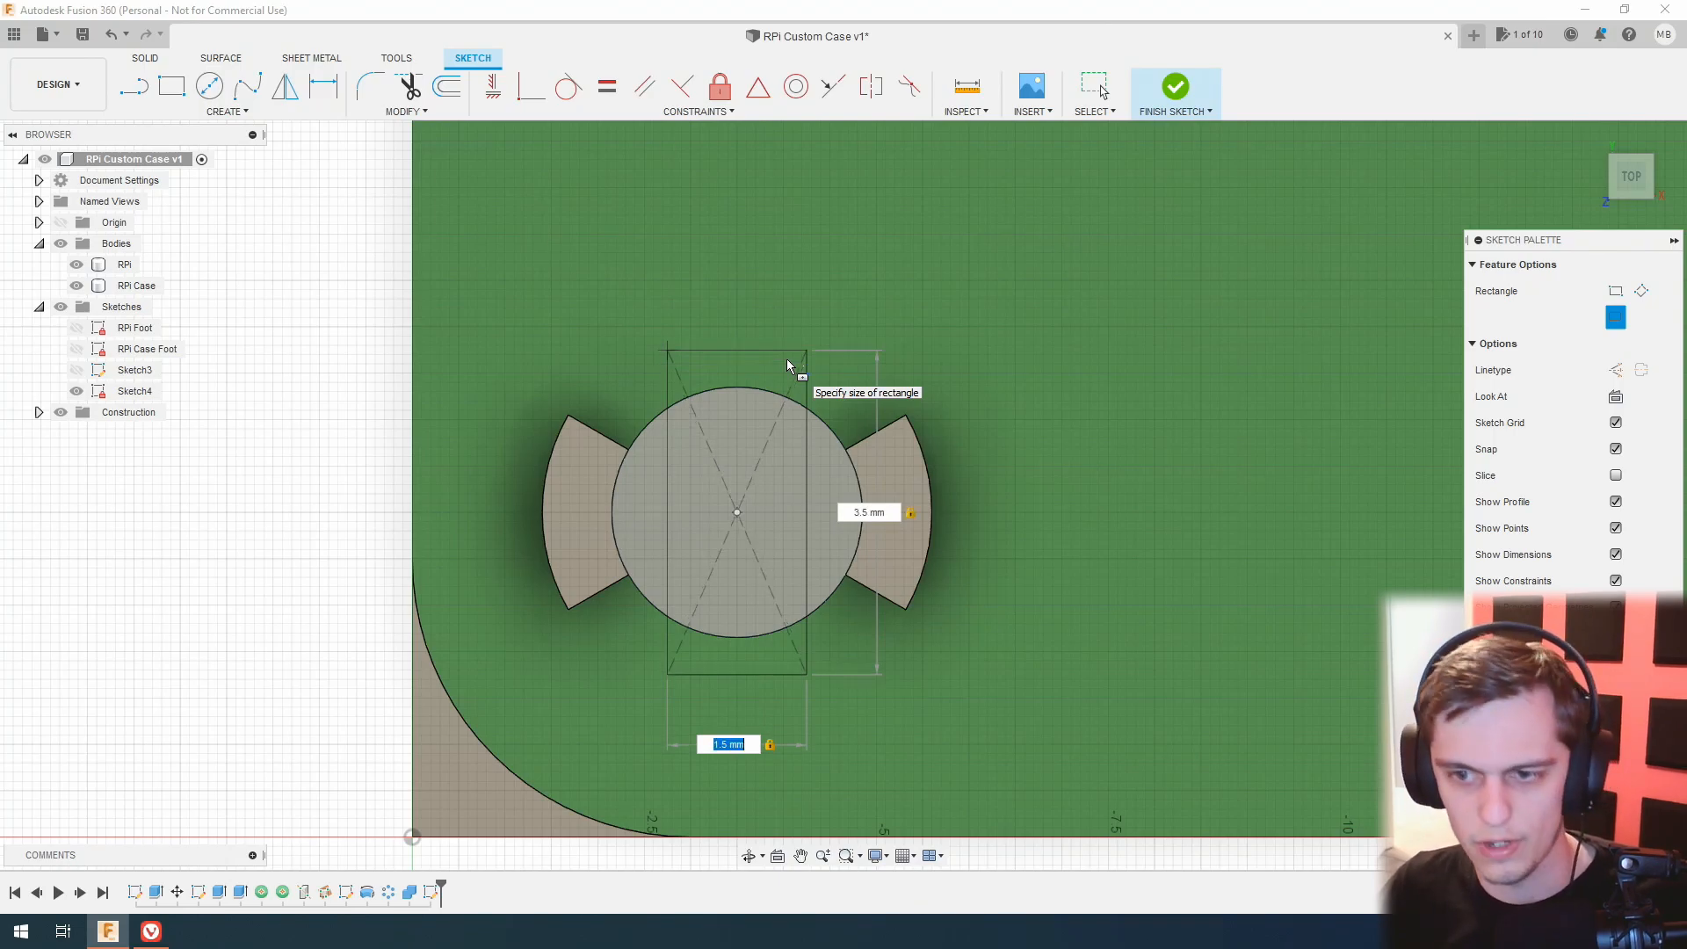
{"action": "key", "text": "Return"}
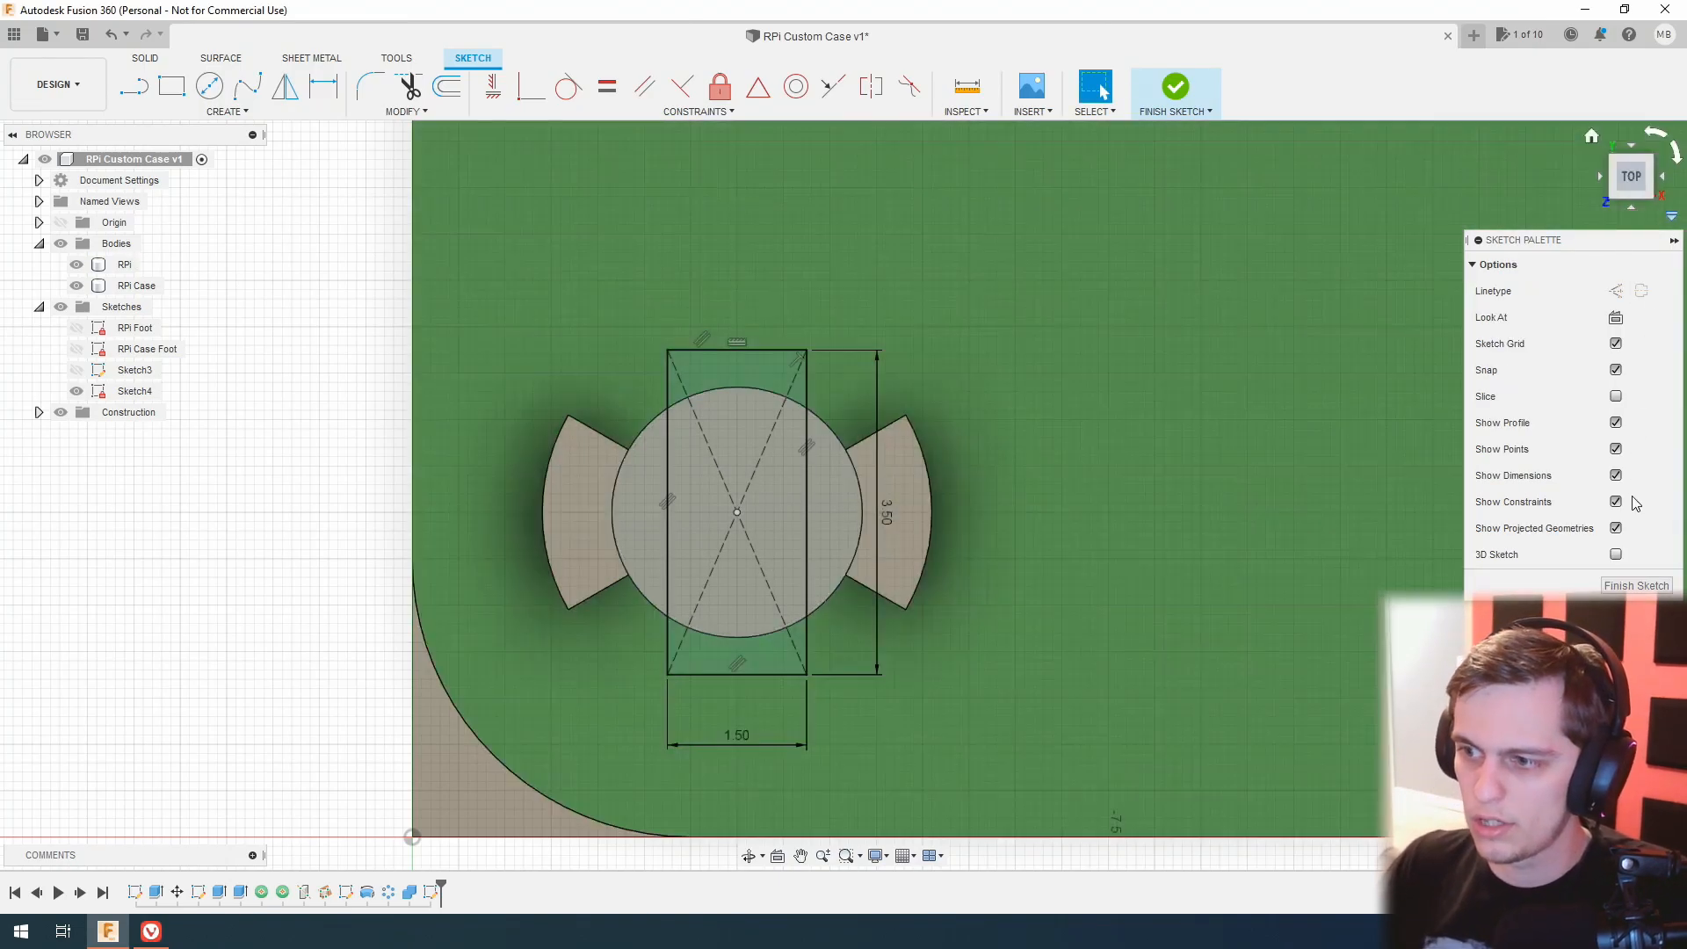
{"action": "left_click", "coordinate": [1636, 585]}
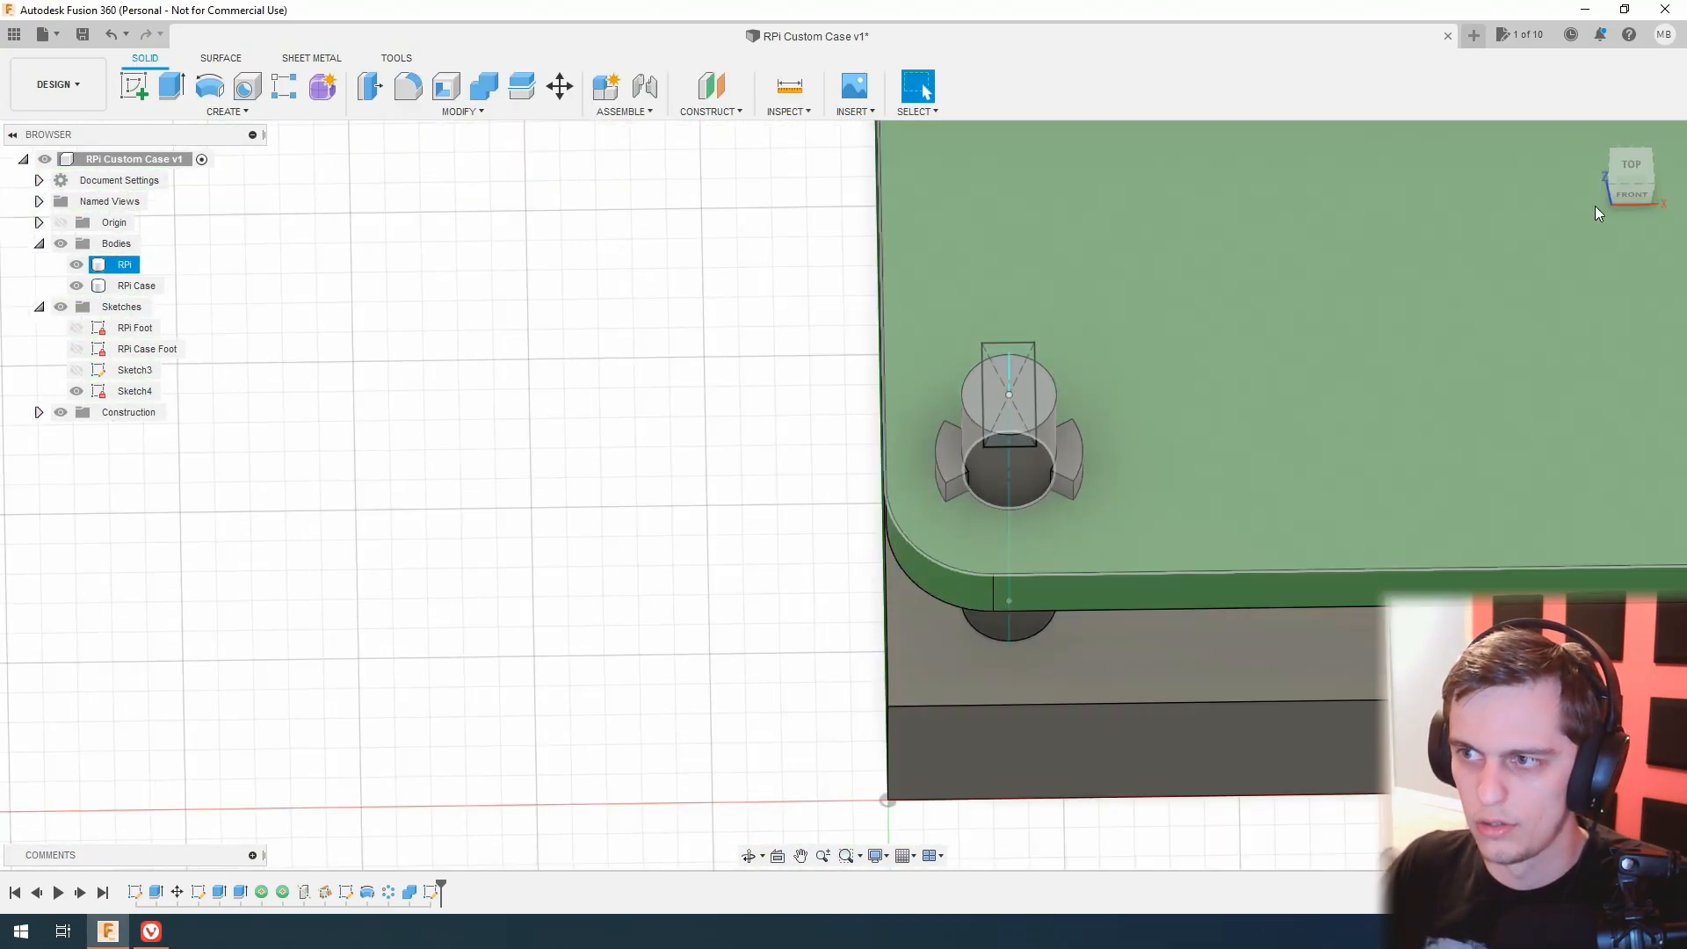
Extrude all the rectangle's profiles down through the front corner post by -8.5 mm as a cut.
{"action": "left_click", "coordinate": [334, 200]}
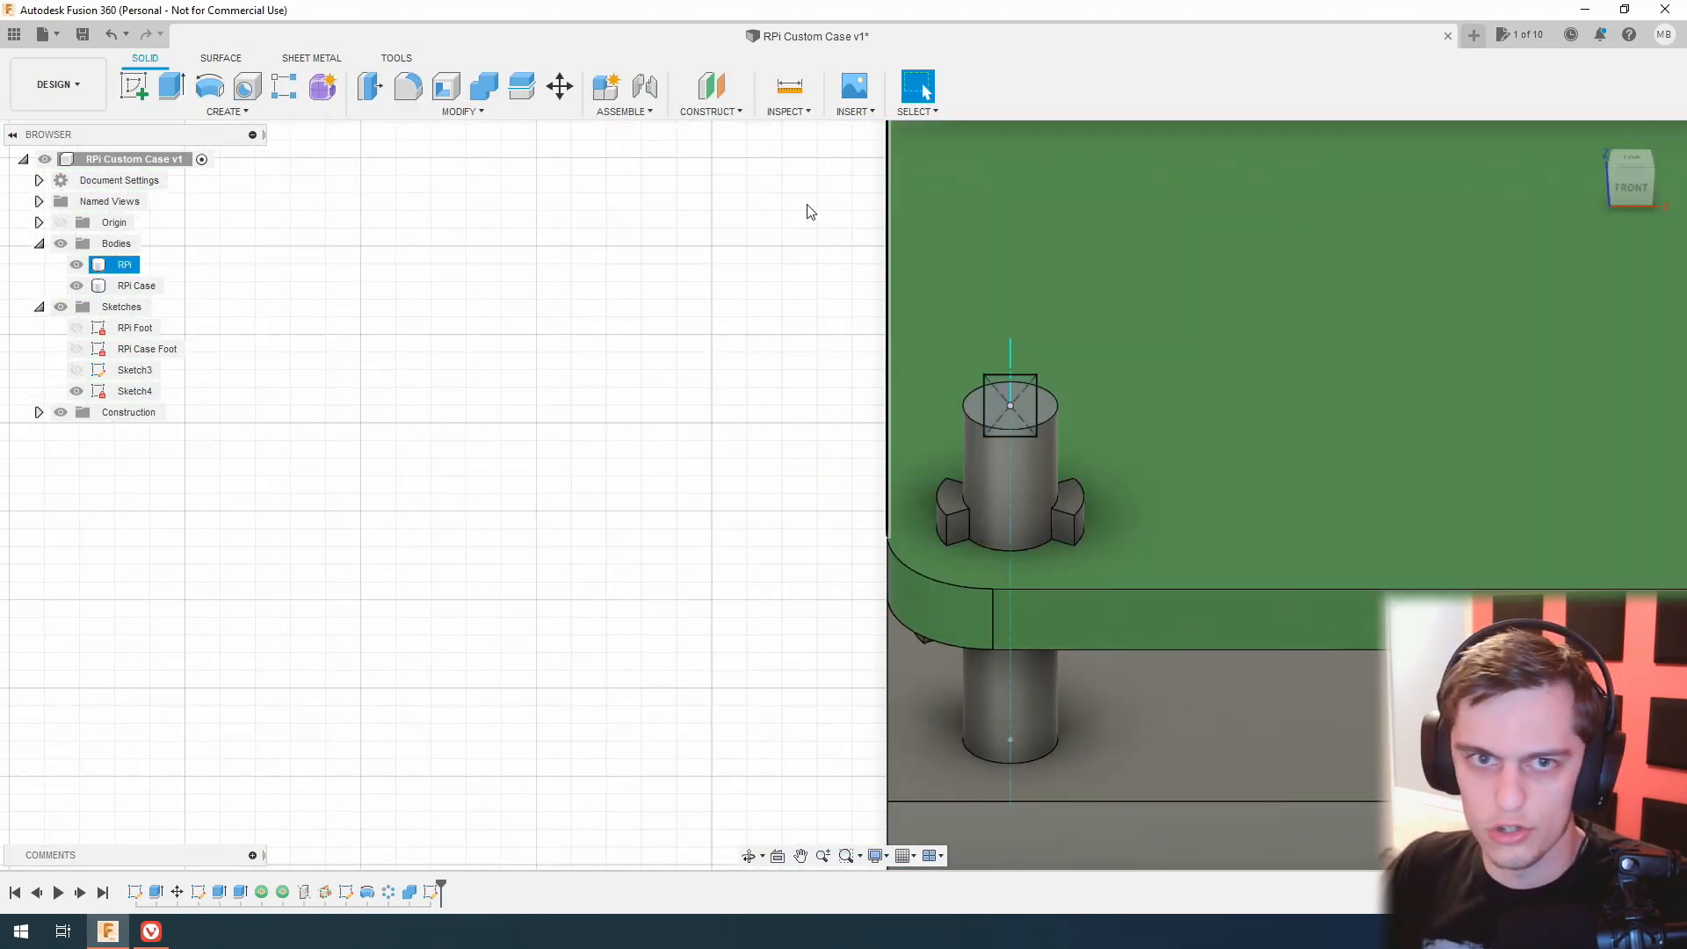
{"action": "left_click", "coordinate": [171, 85]}
{"action": "mouse_move", "coordinate": [583, 455]}
{"action": "middle_mouse_down", "text": "shift"}
{"action": "mouse_move", "coordinate": [358, 403]}
{"action": "mouse_move", "coordinate": [535, 422]}
{"action": "mouse_move", "coordinate": [512, 407]}
{"action": "mouse_move", "coordinate": [486, 403]}
{"action": "mouse_move", "coordinate": [537, 428]}
{"action": "mouse_move", "coordinate": [313, 342]}
{"action": "mouse_move", "coordinate": [181, 316]}
{"action": "middle_mouse_up", "text": "shift"}
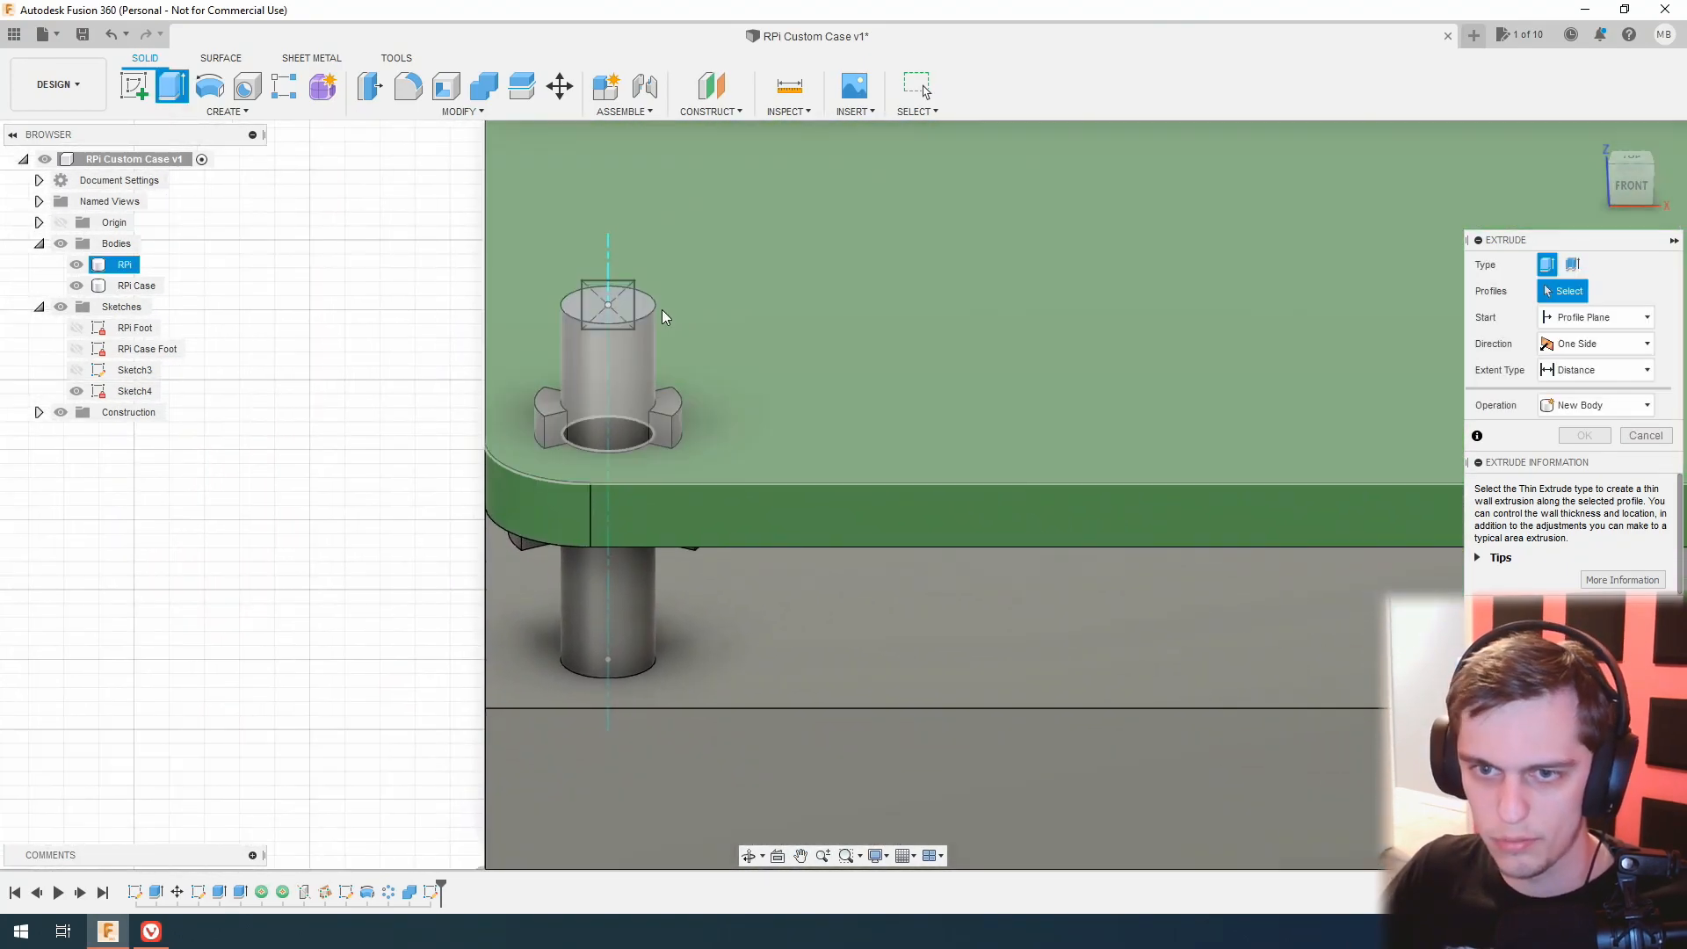
{"action": "left_click", "coordinate": [611, 303]}
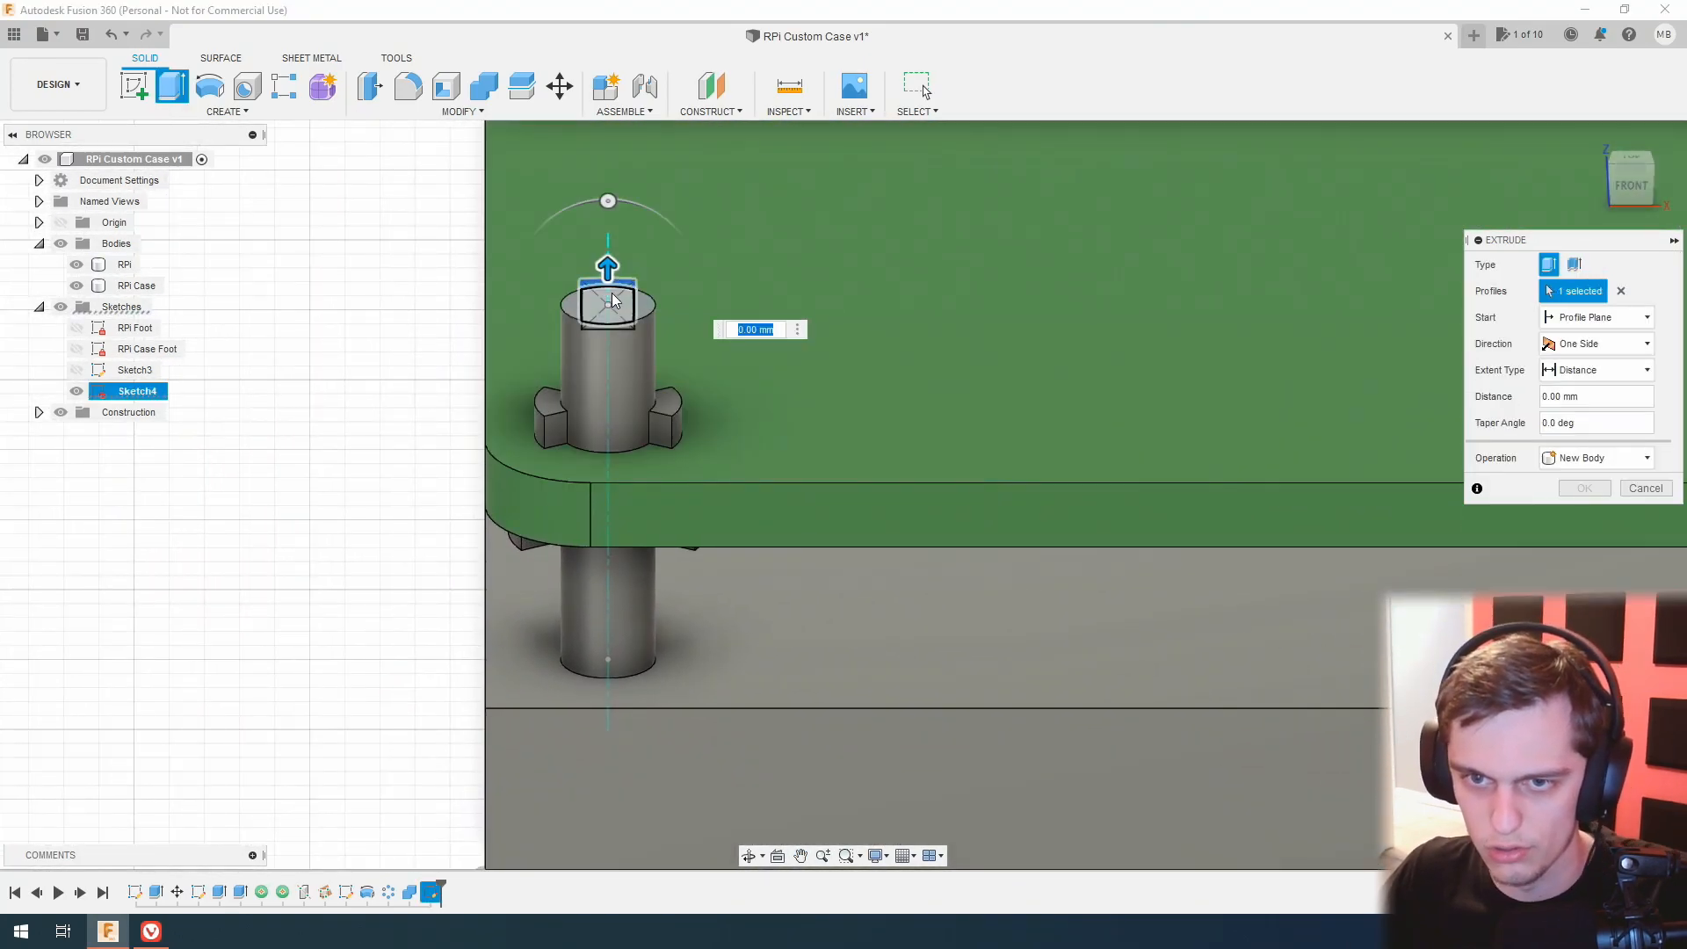
{"action": "left_click", "coordinate": [626, 327]}
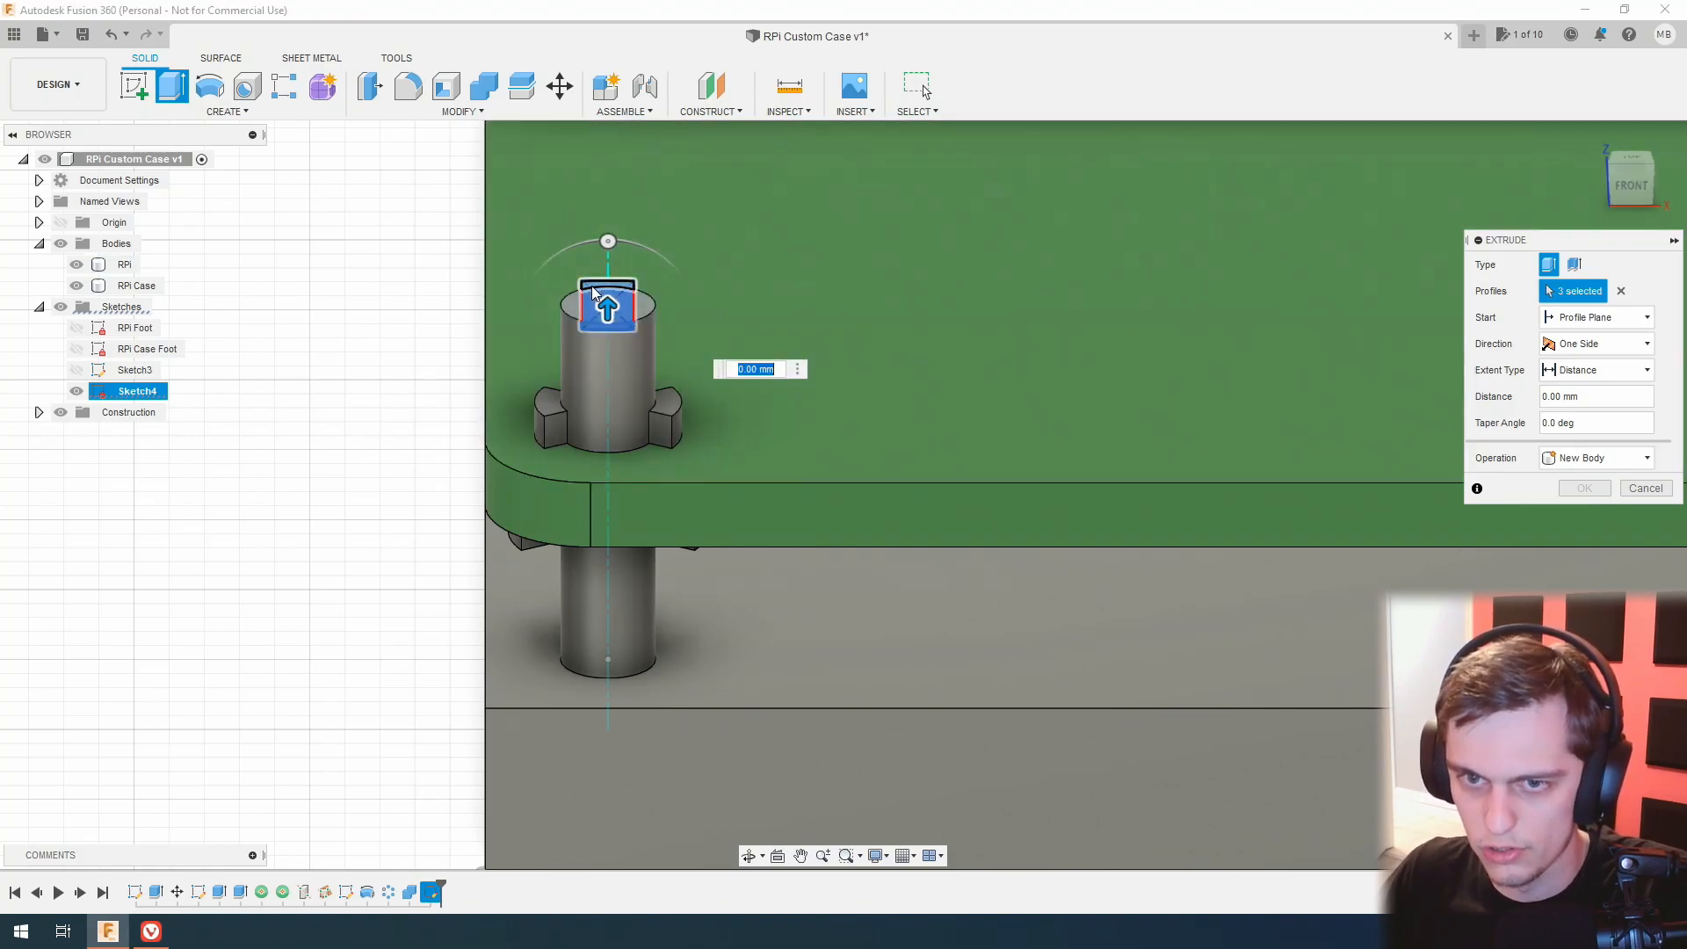
{"action": "left_click", "coordinate": [613, 339]}
{"action": "left_click_drag", "start_coordinate": [613, 339], "coordinate": [608, 600]}
{"action": "left_click_drag", "start_coordinate": [1636, 184], "coordinate": [1633, 144]}
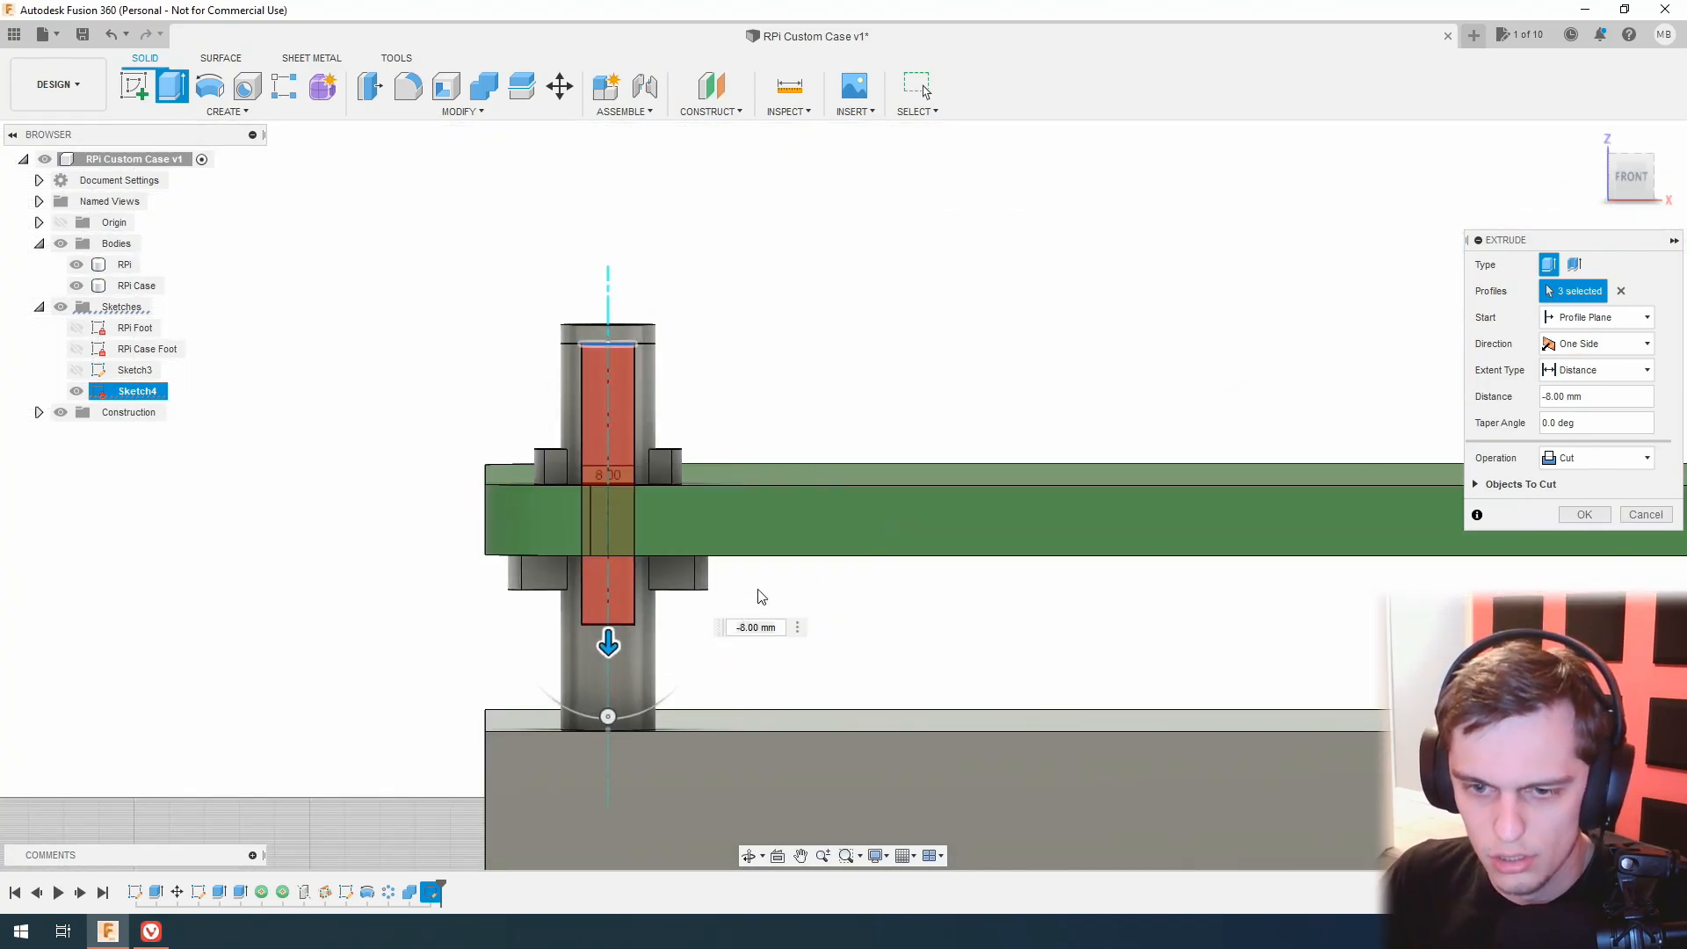
{"action": "mouse_move", "coordinate": [608, 641]}
{"action": "left_mouse_down"}
{"action": "mouse_move", "coordinate": [603, 681]}
{"action": "mouse_move", "coordinate": [605, 645]}
{"action": "left_mouse_up"}
{"action": "type", "text": "-"}
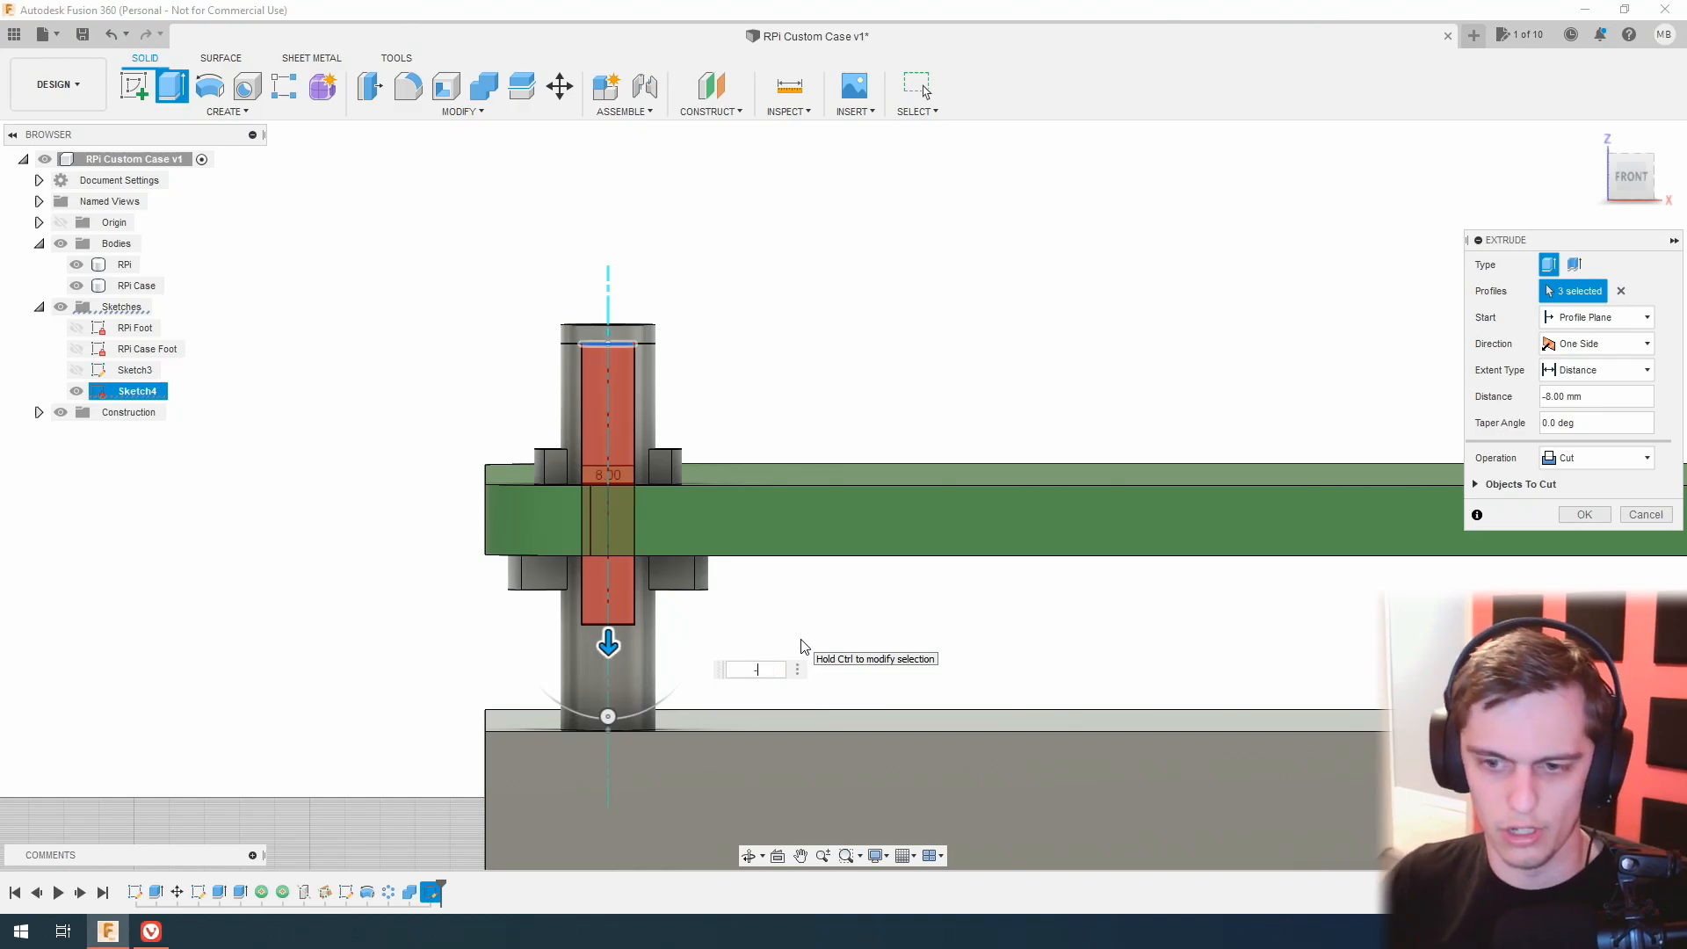
{"action": "type", "text": "8.5"}
{"action": "key", "text": "Return"}
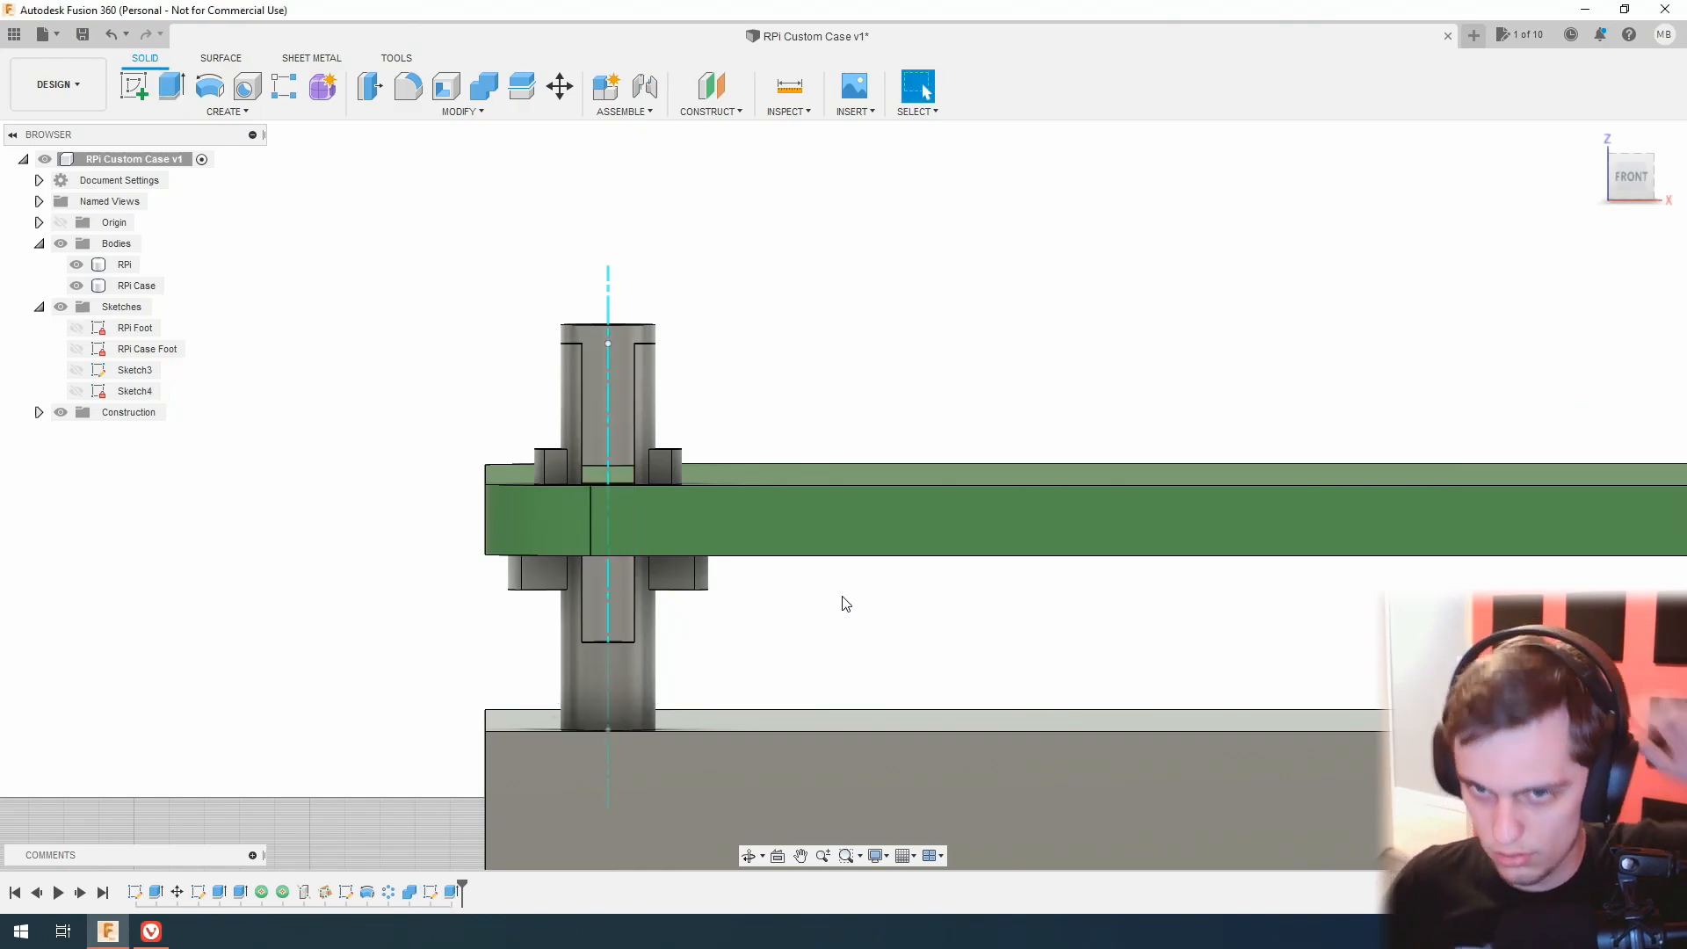
Split the RPi Case body with the base plate's top face, separating the four posts from the plate.
{"action": "mouse_move", "coordinate": [1645, 191]}
{"action": "left_mouse_down"}
{"action": "mouse_move", "coordinate": [1663, 227]}
{"action": "mouse_move", "coordinate": [1676, 175]}
{"action": "mouse_move", "coordinate": [1651, 204]}
{"action": "left_mouse_up"}
{"action": "scroll", "coordinate": [1245, 410], "scroll_direction": "down", "scroll_amount": 10}
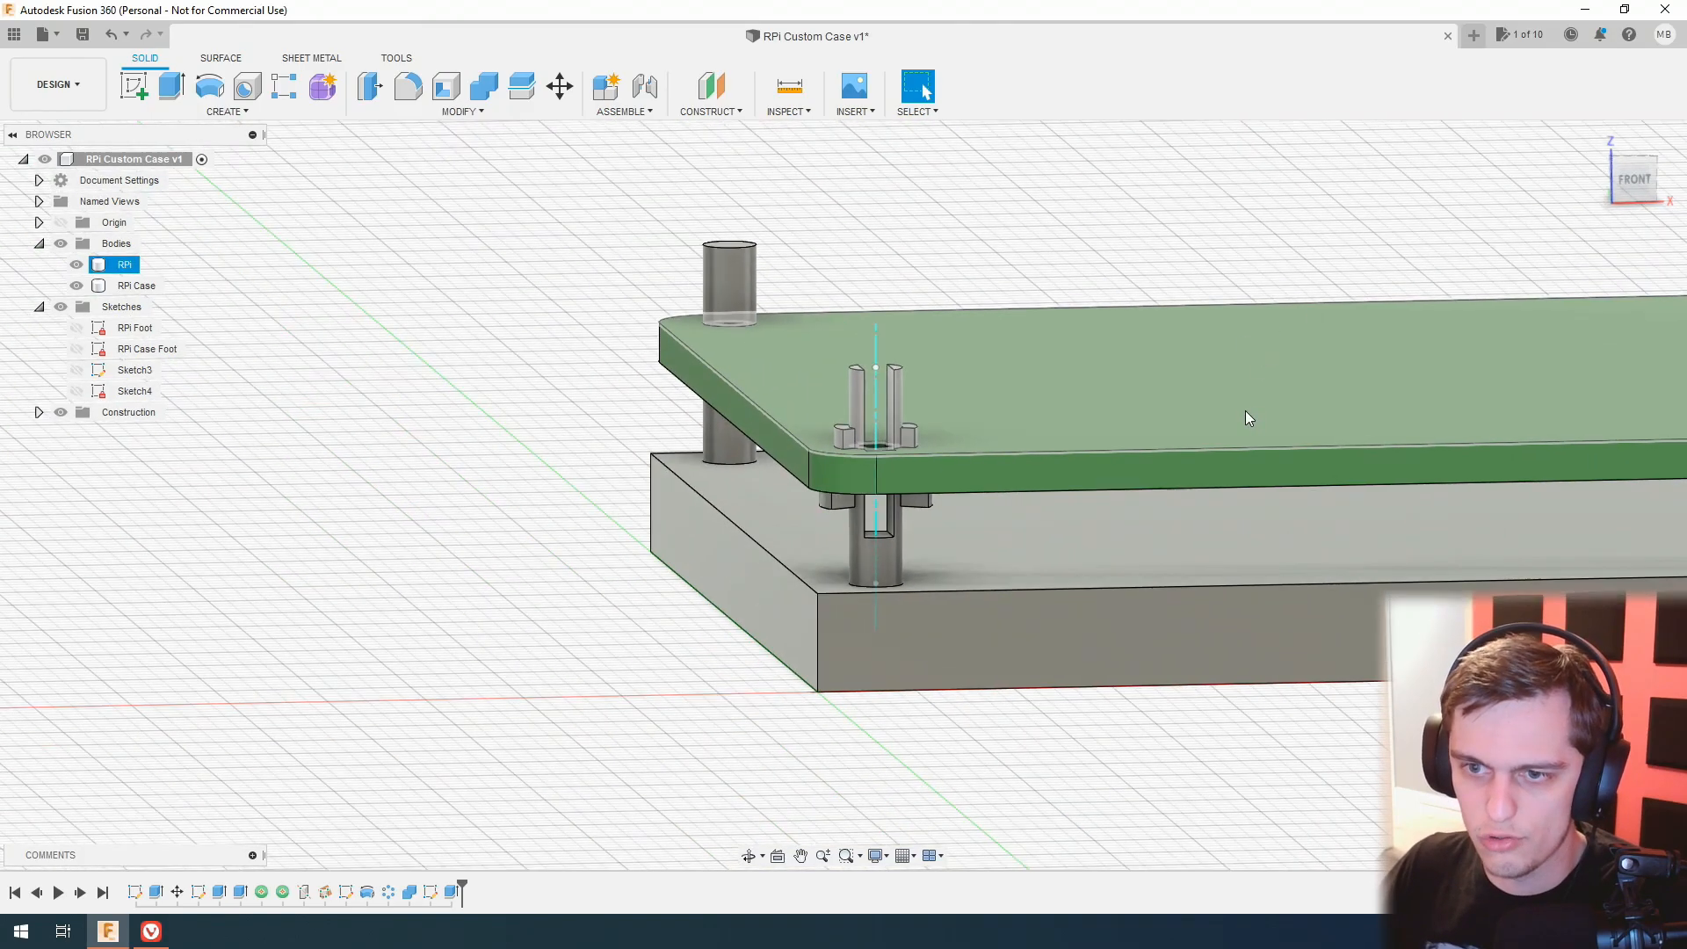
{"action": "scroll", "coordinate": [1201, 293], "scroll_direction": "up", "scroll_amount": 5}
{"action": "middle_click_drag", "start_coordinate": [1209, 339], "coordinate": [580, 270], "text": "shift"}
{"action": "scroll", "coordinate": [1210, 357], "scroll_direction": "down", "scroll_amount": 5}
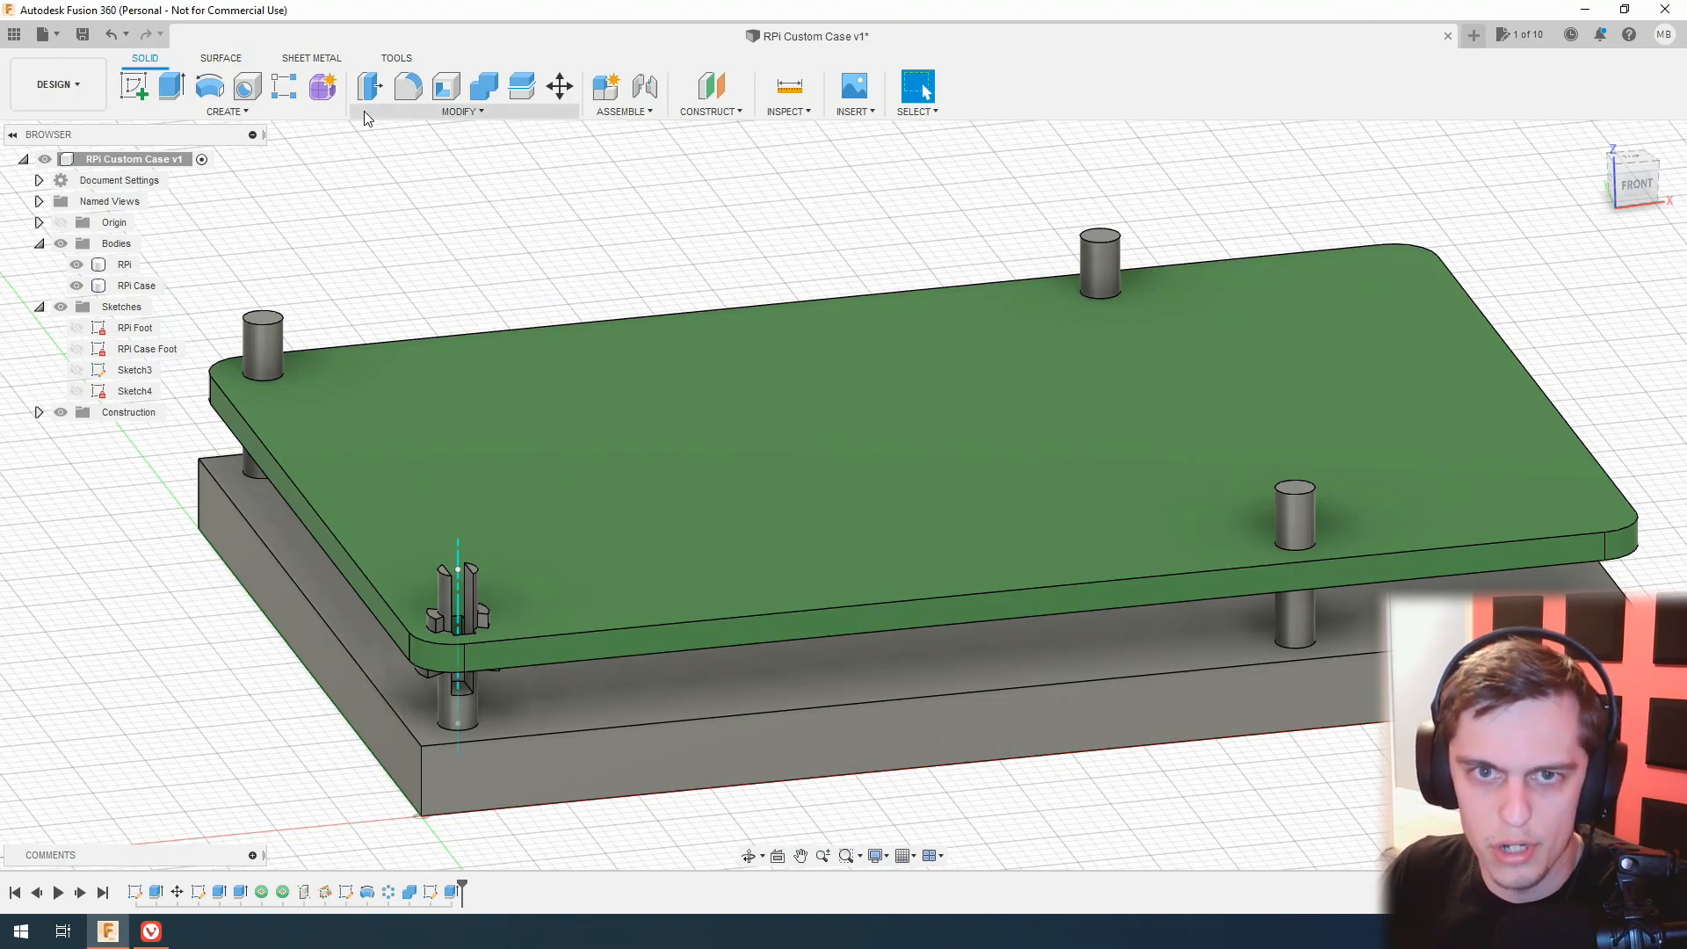
{"action": "left_click", "coordinate": [520, 90]}
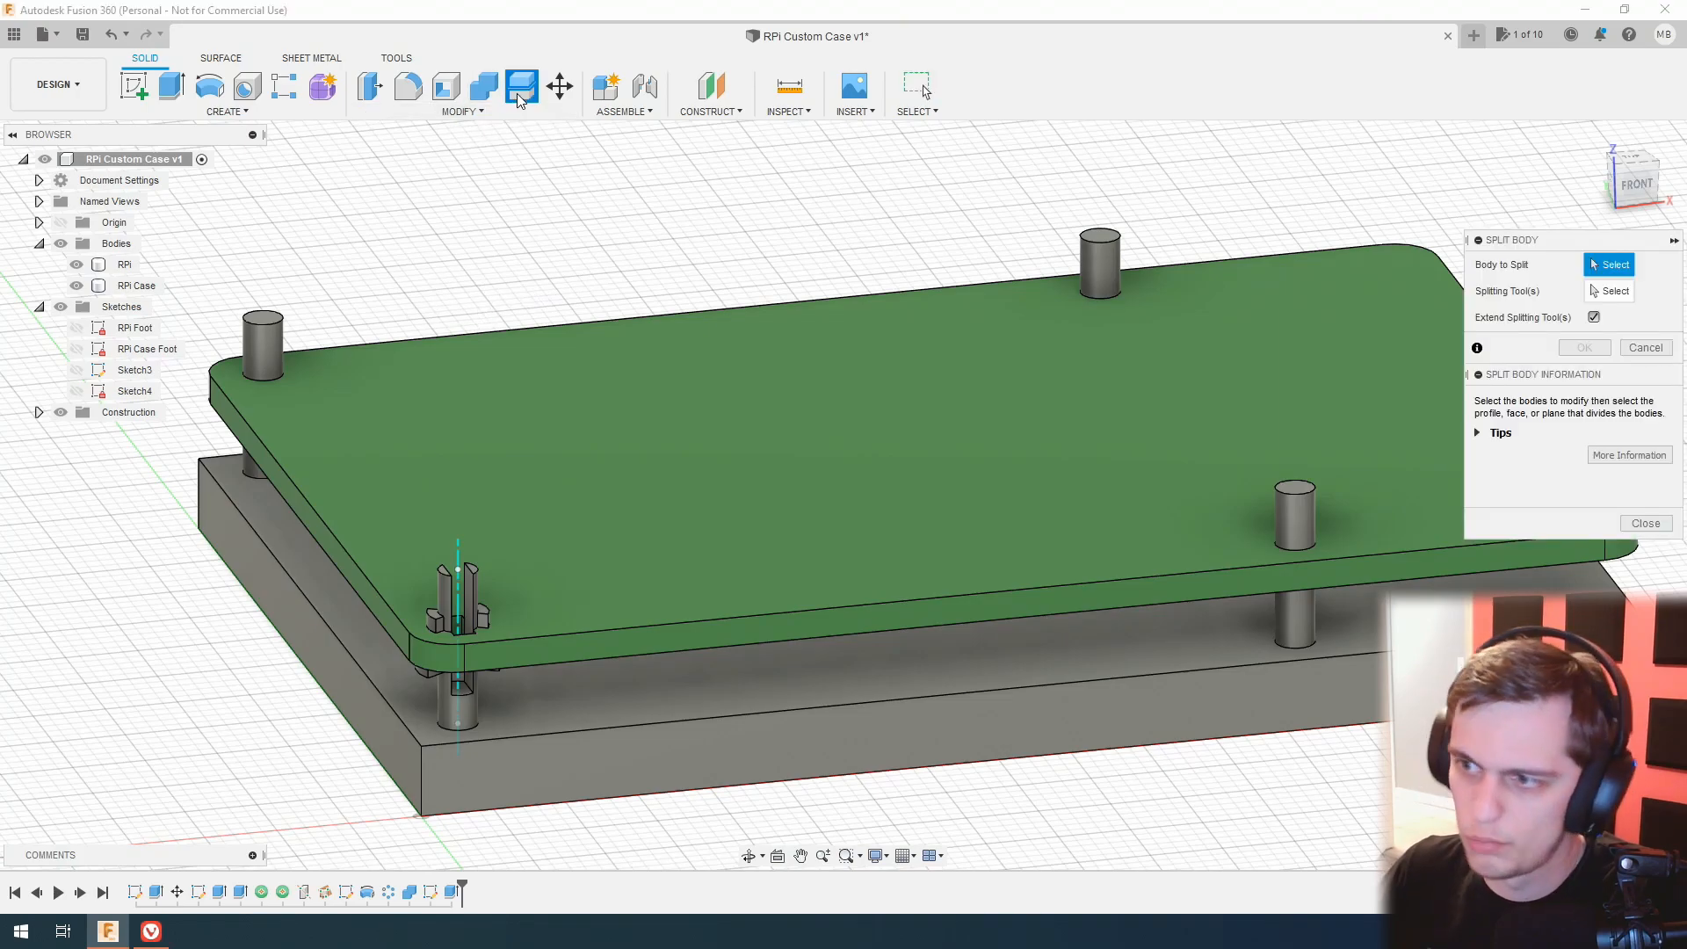
{"action": "left_click", "coordinate": [995, 713]}
{"action": "left_click", "coordinate": [862, 636]}
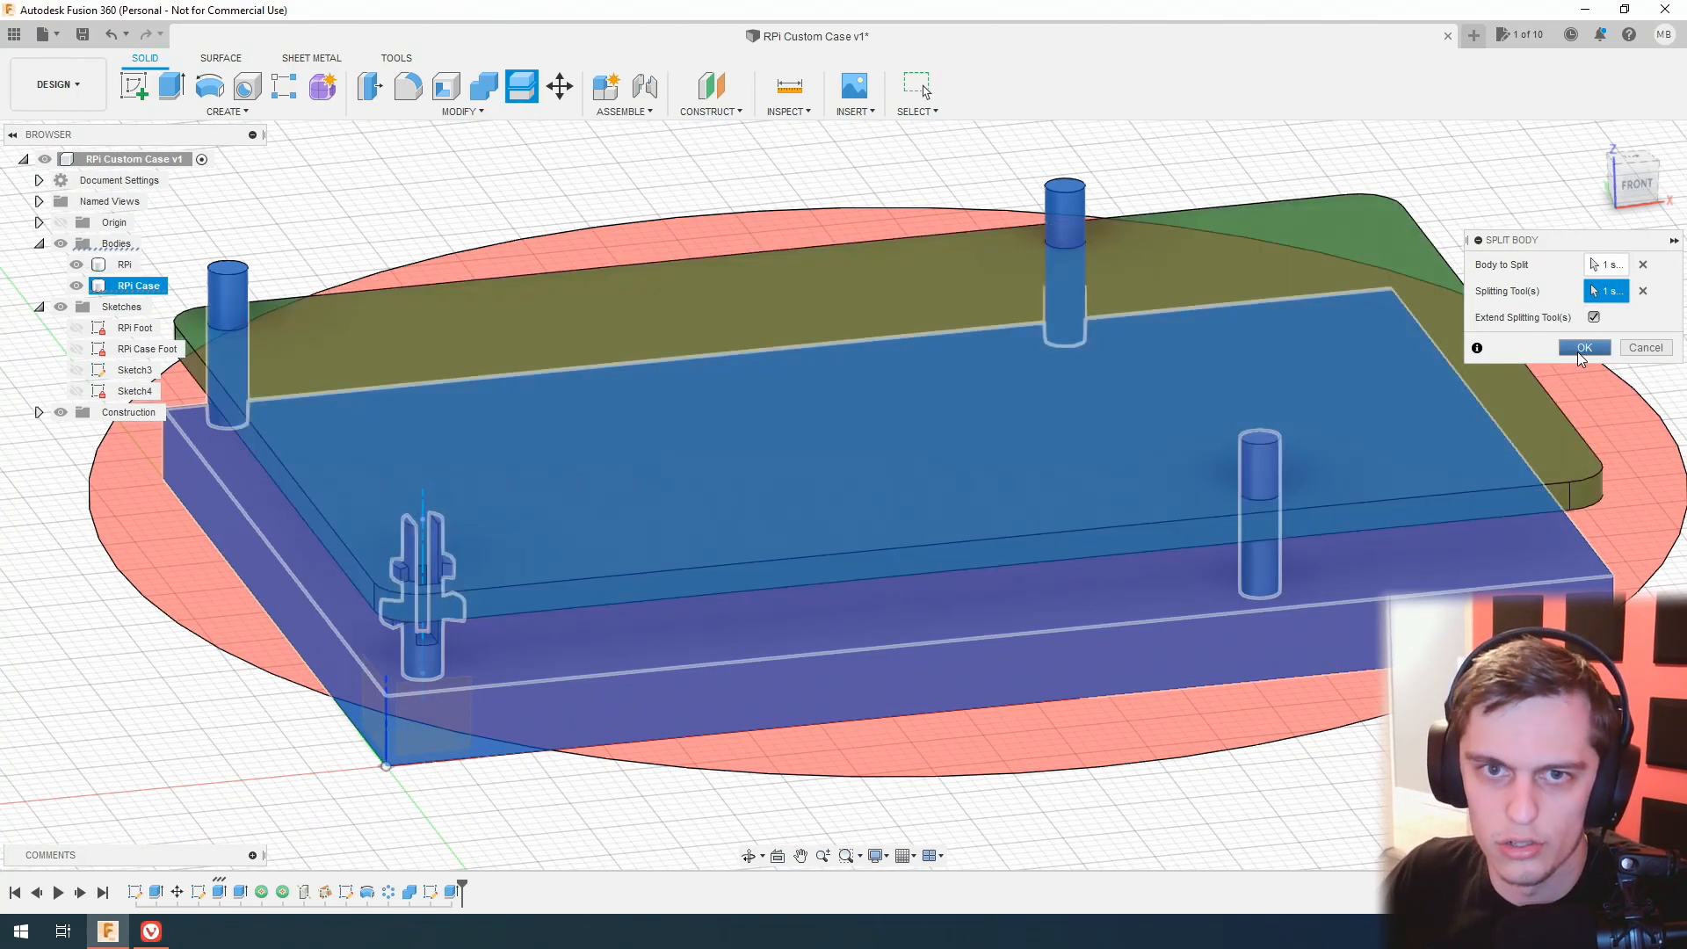
{"action": "left_click", "coordinate": [1581, 348]}
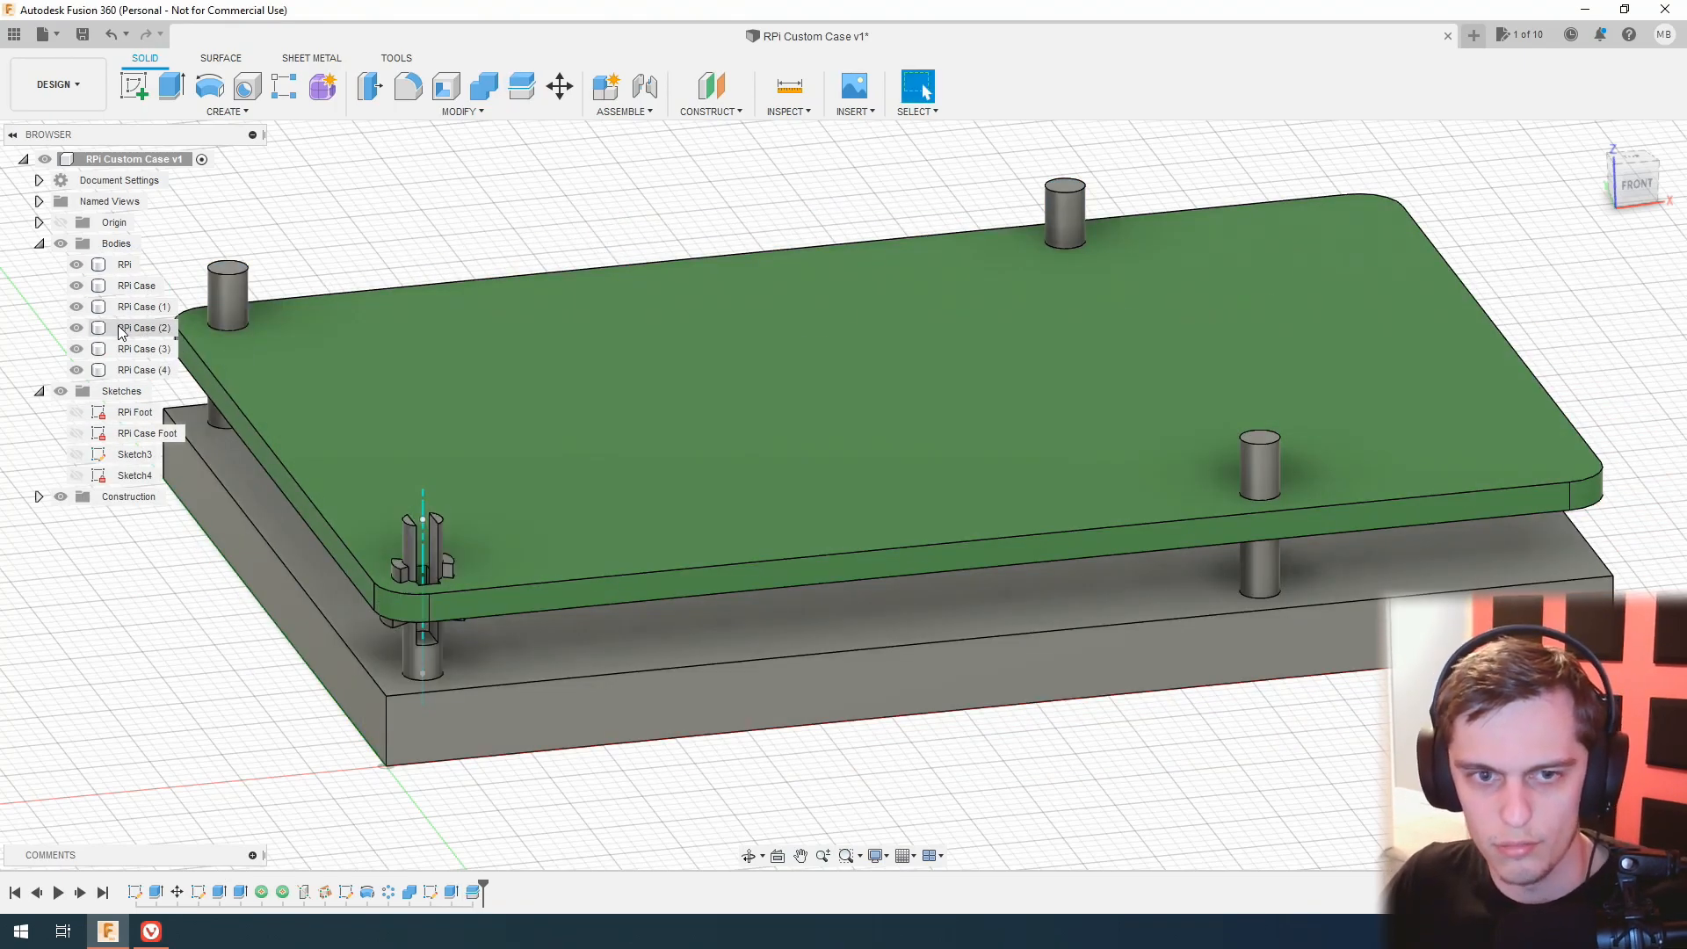
{"action": "left_click", "coordinate": [123, 328]}
{"action": "left_click", "coordinate": [123, 348], "text": "ctrl"}
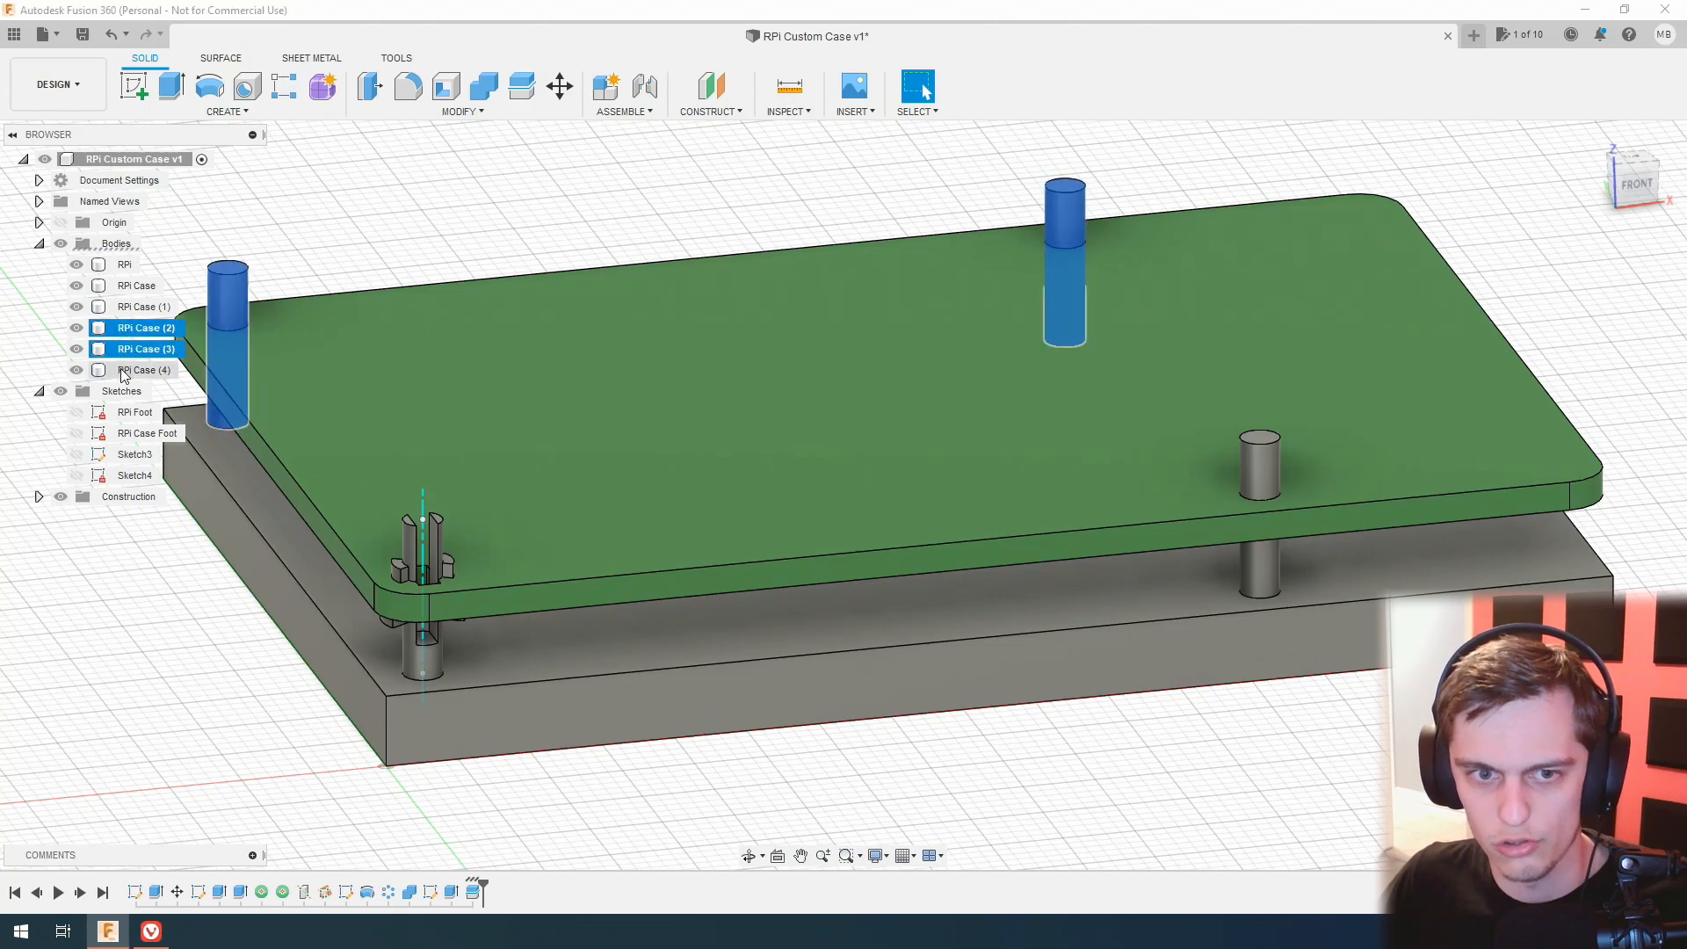
{"action": "left_click", "coordinate": [123, 370], "text": "ctrl"}
{"action": "key", "text": "Delete"}
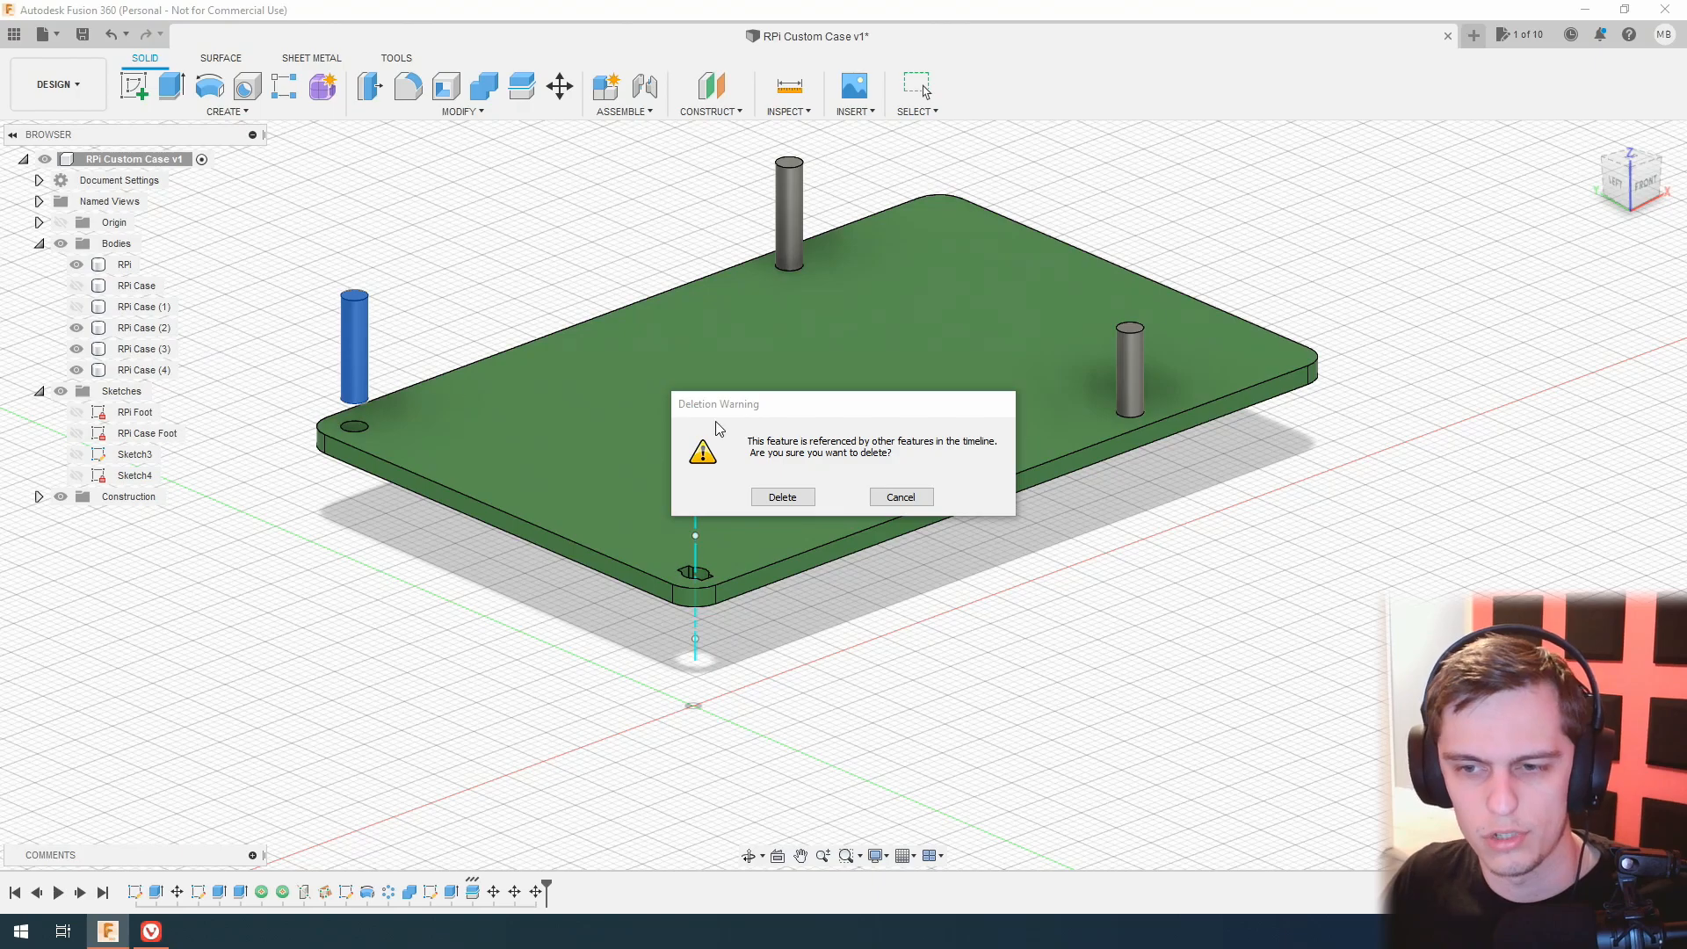
{"action": "left_click", "coordinate": [915, 503]}
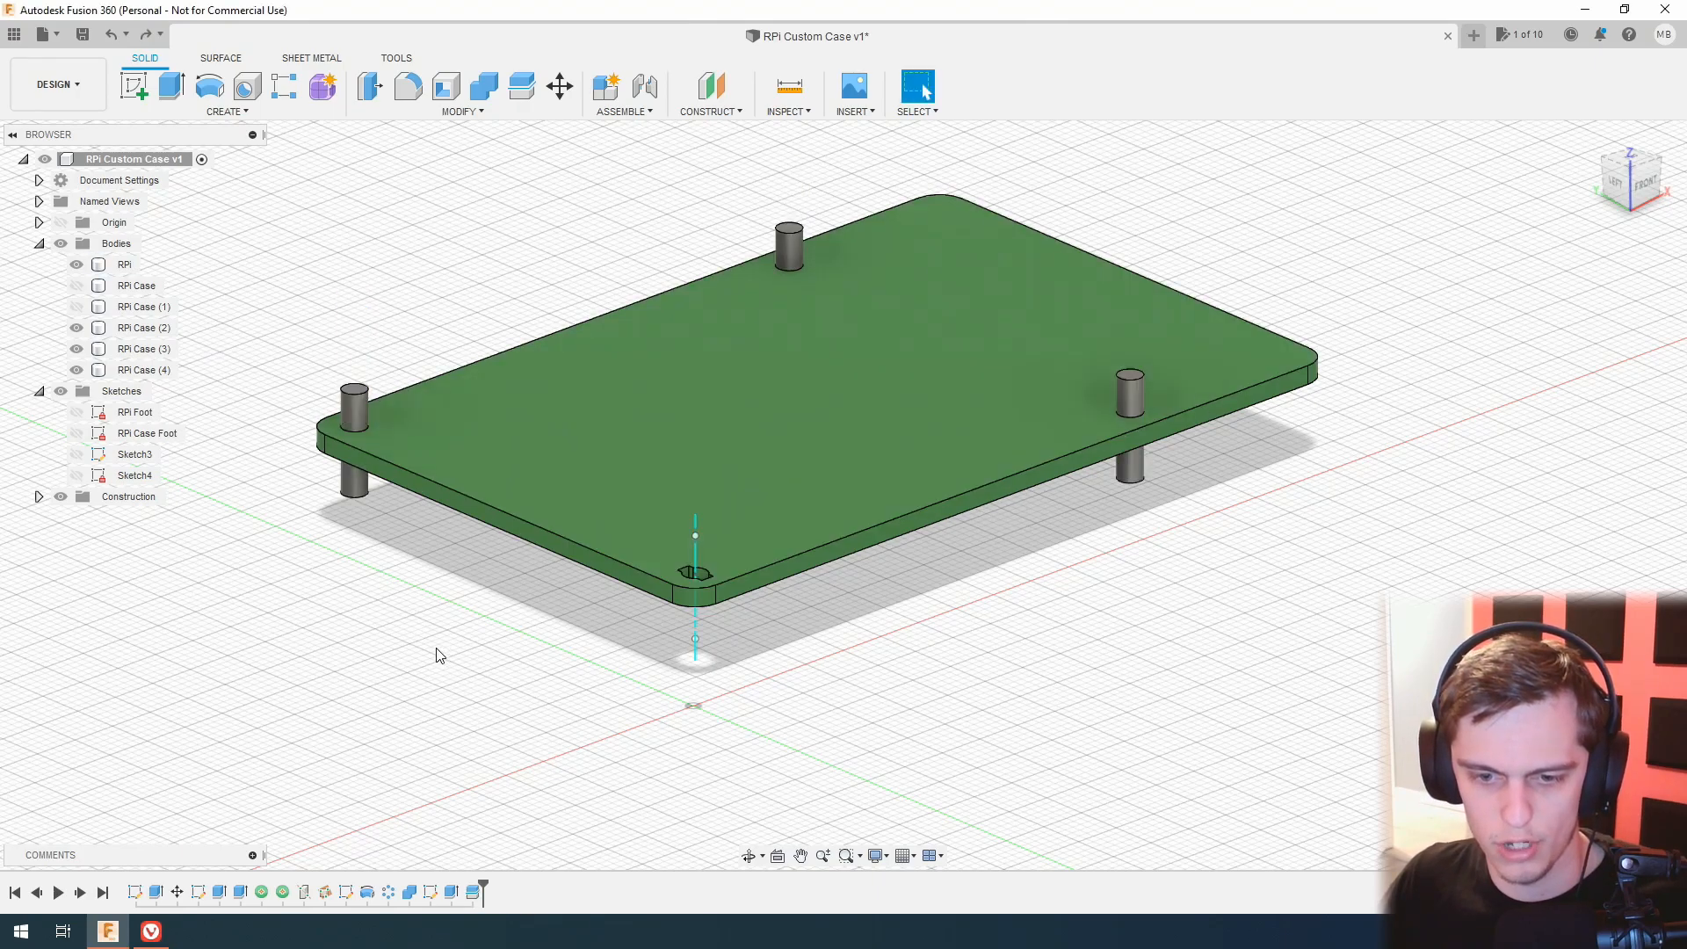
Remove the three plain post bodies RPi Case (2), RPi Case (3) and RPi Case (4), keeping the slotted post.
{"action": "right_click", "coordinate": [147, 327]}
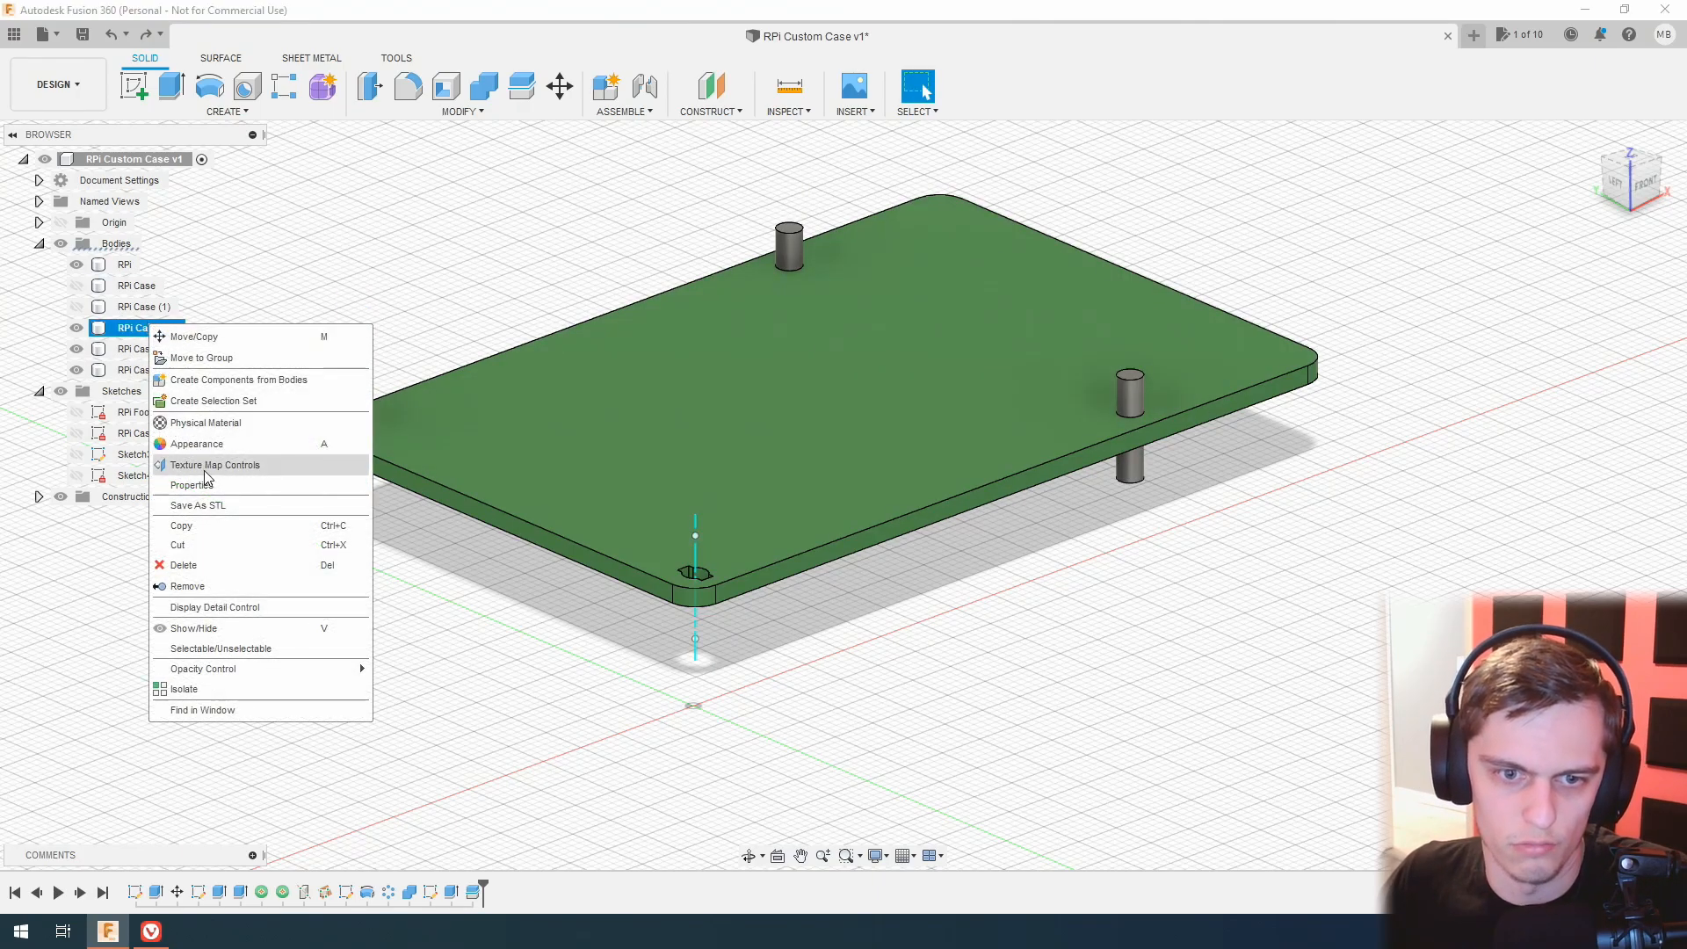
{"action": "left_click", "coordinate": [211, 599]}
{"action": "right_click", "coordinate": [142, 329]}
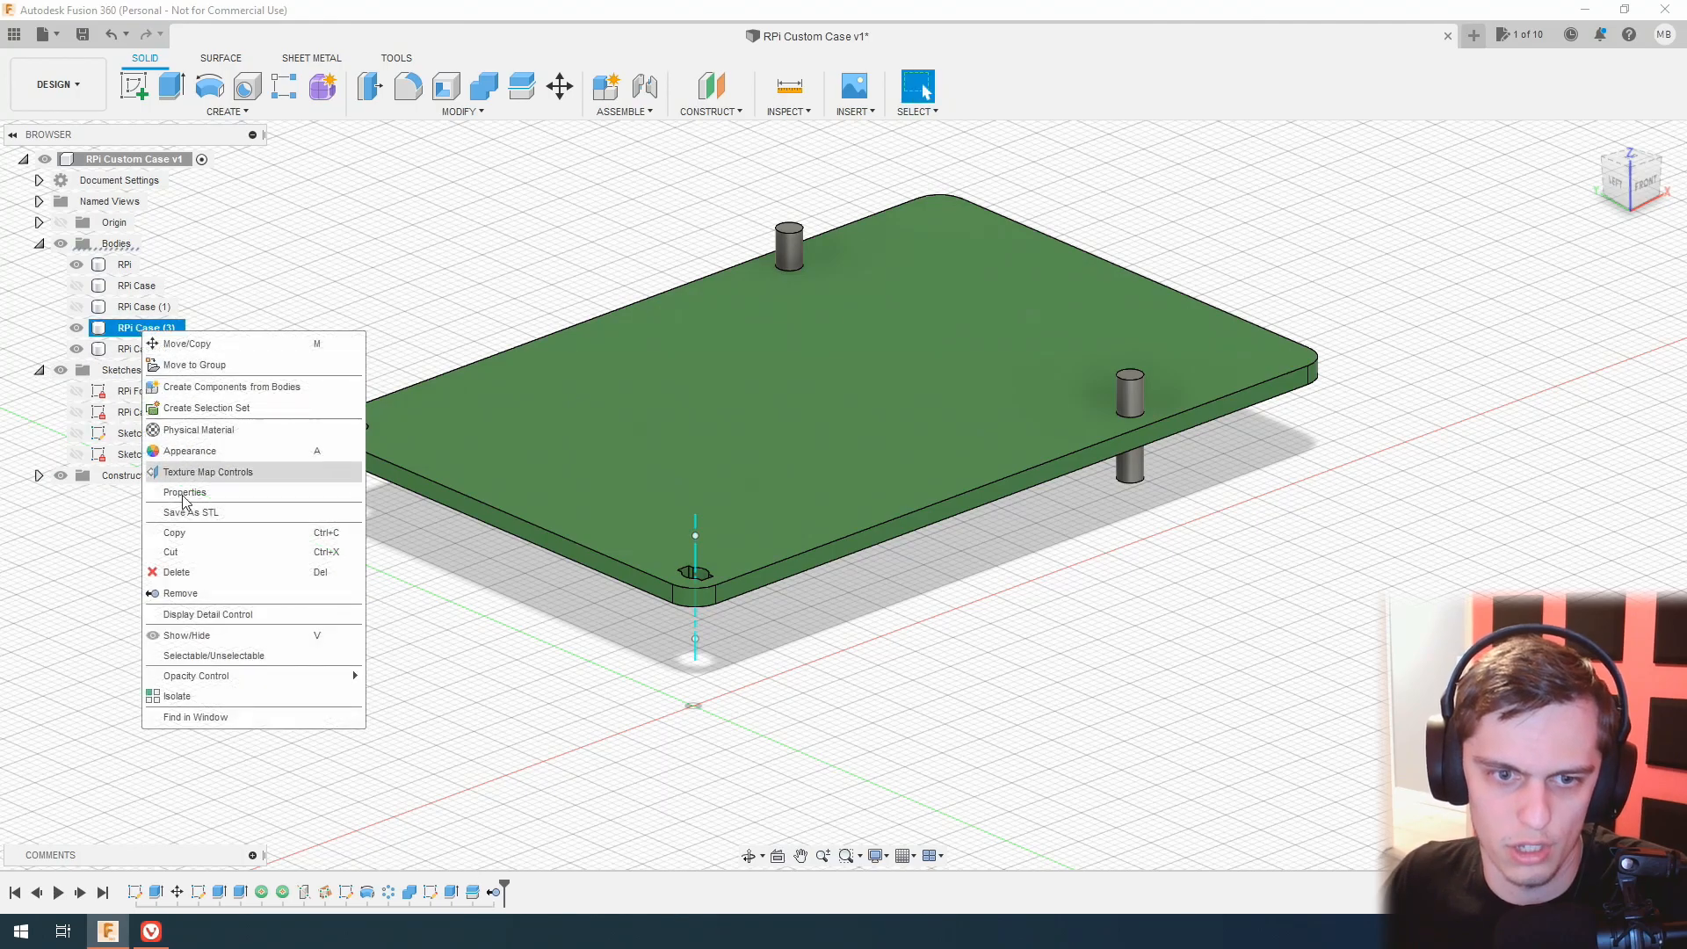
{"action": "left_click", "coordinate": [180, 593]}
{"action": "right_click", "coordinate": [123, 328]}
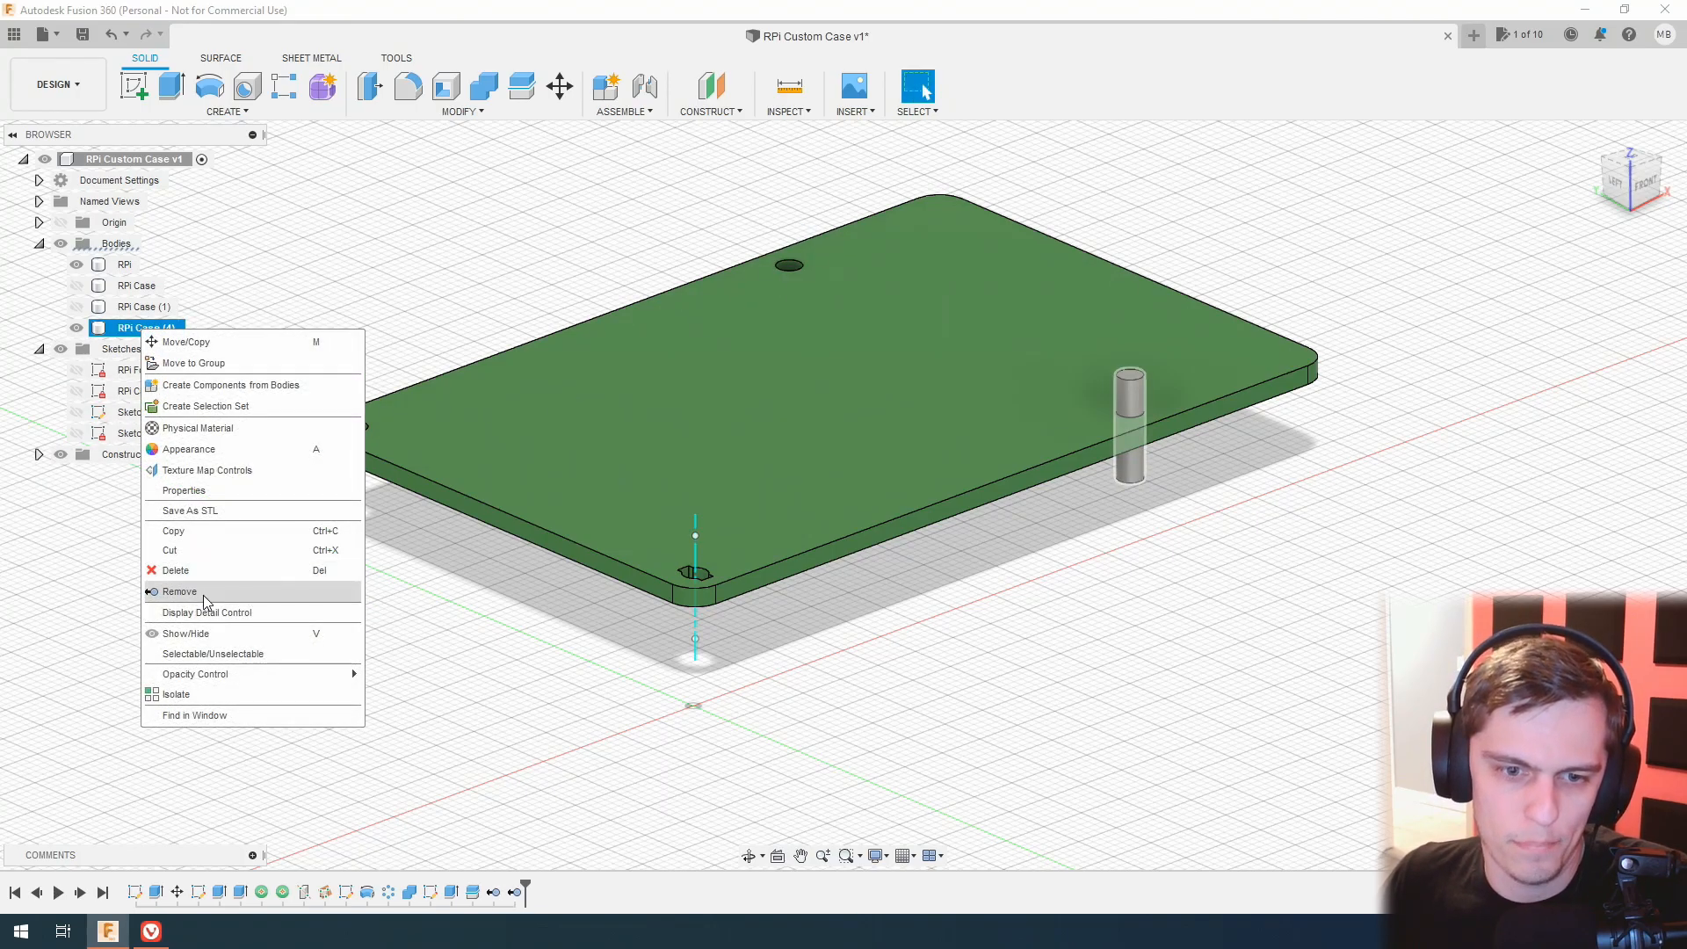
{"action": "left_click", "coordinate": [180, 593]}
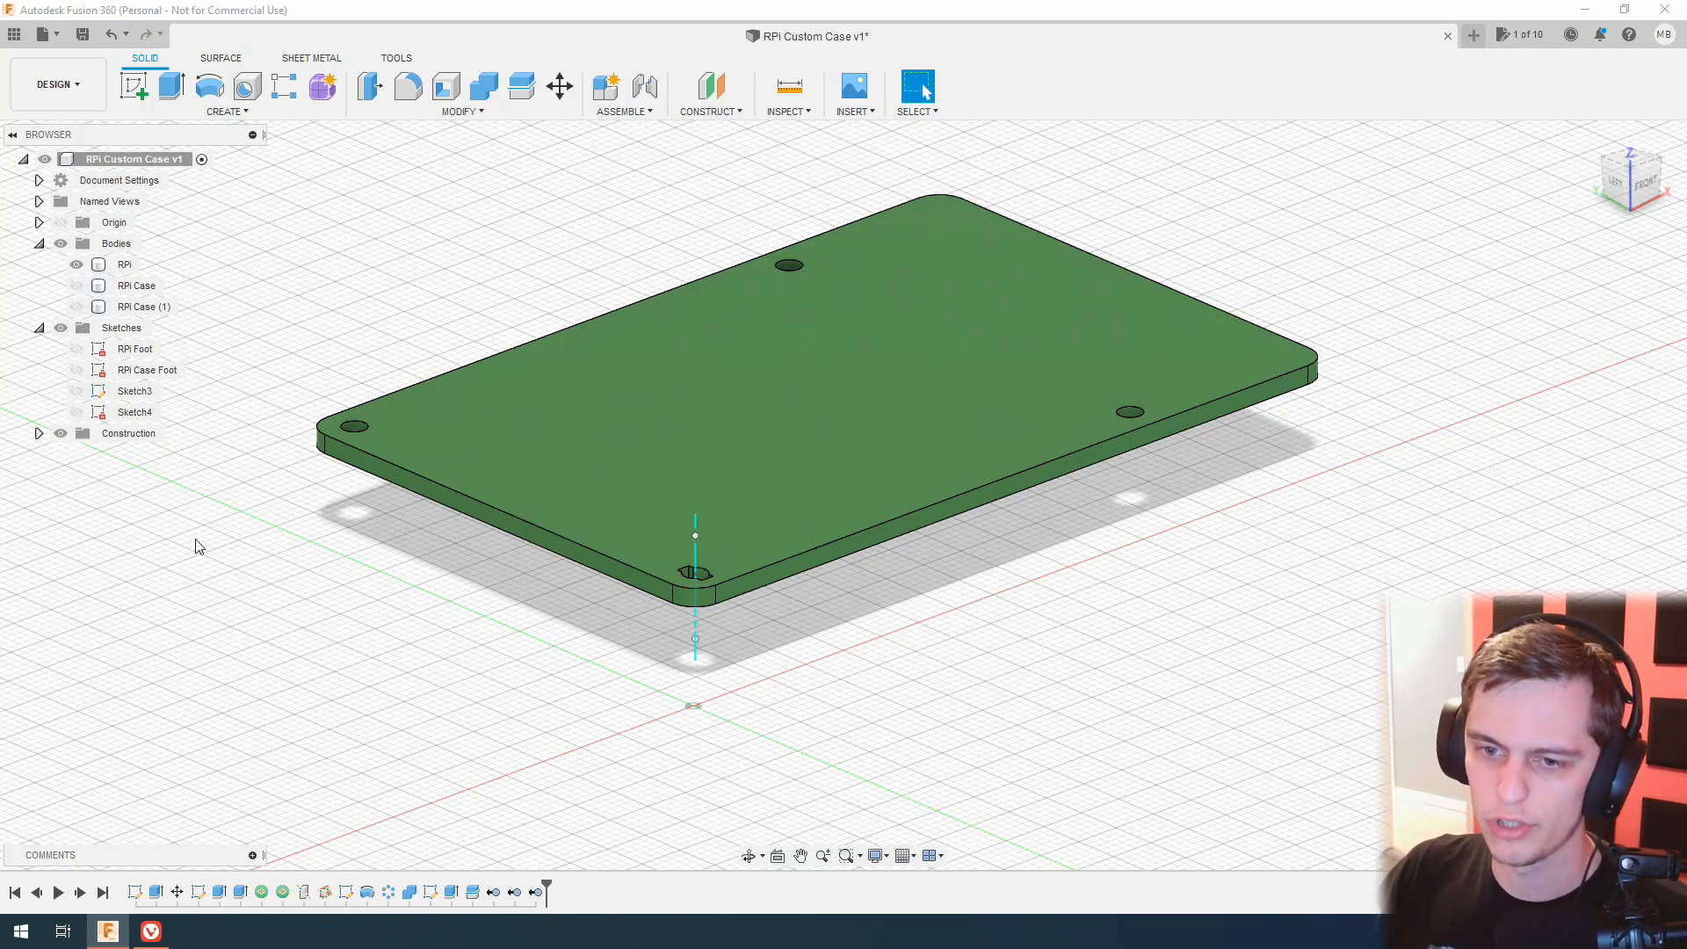
Make the RPi Case base plate and the RPi Case (1) clip post bodies visible again.
{"action": "middle_click_drag", "start_coordinate": [1616, 180], "coordinate": [1545, 265], "text": "shift"}
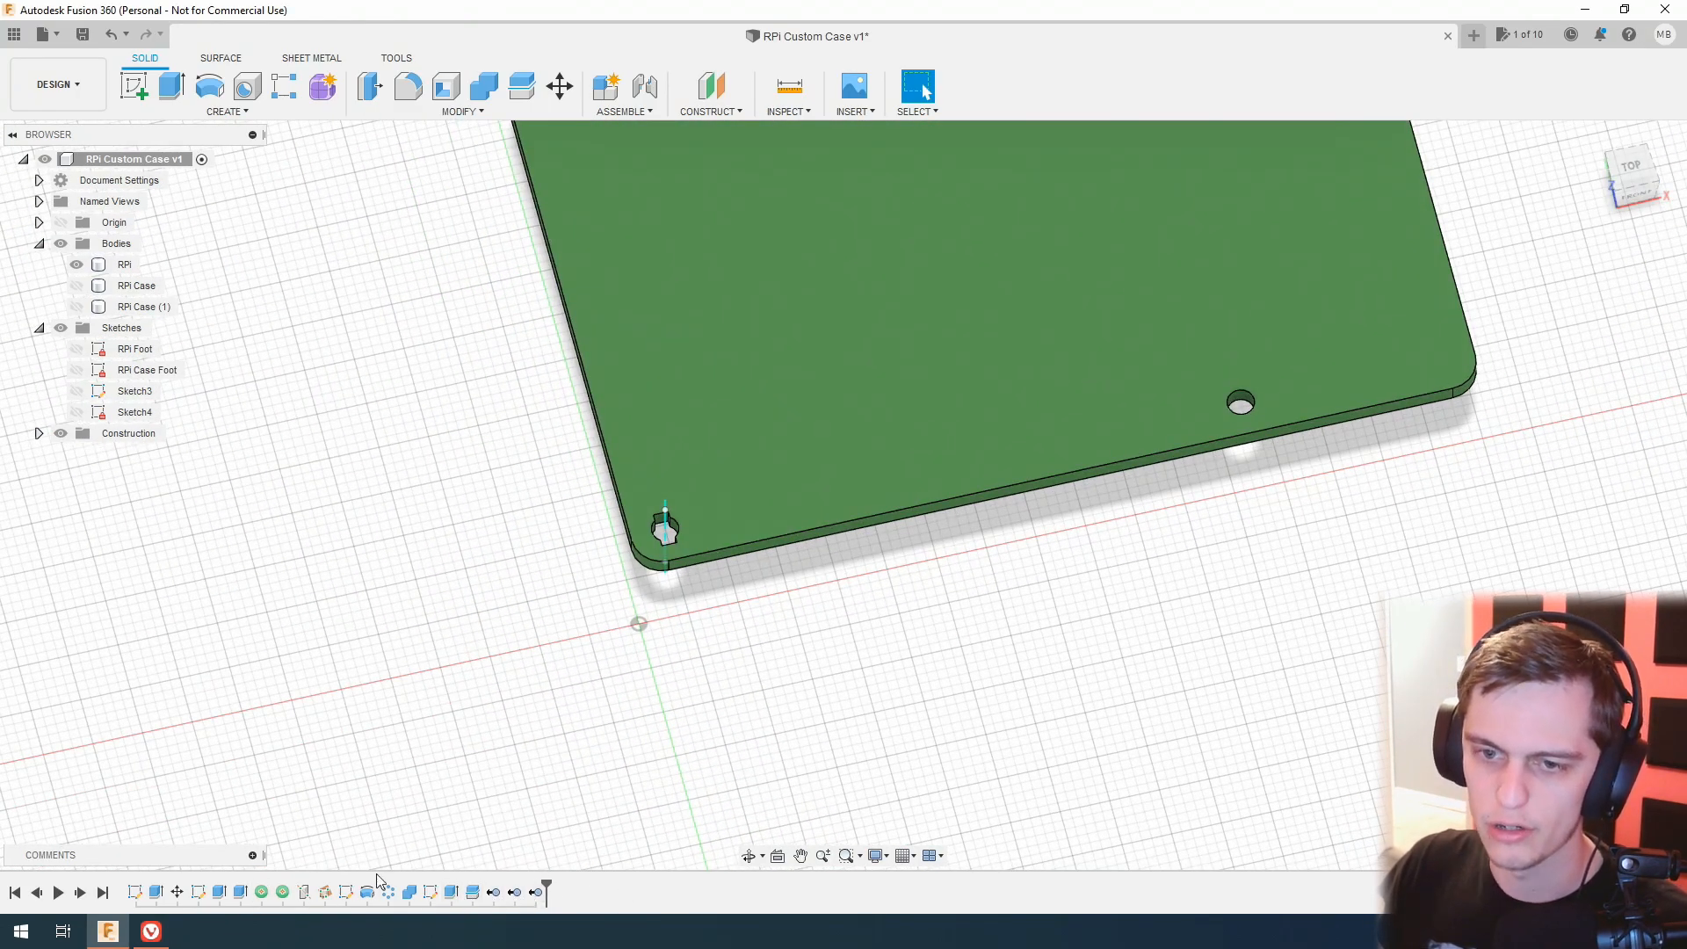
{"action": "middle_click_drag", "start_coordinate": [835, 478], "coordinate": [925, 714], "text": "shift"}
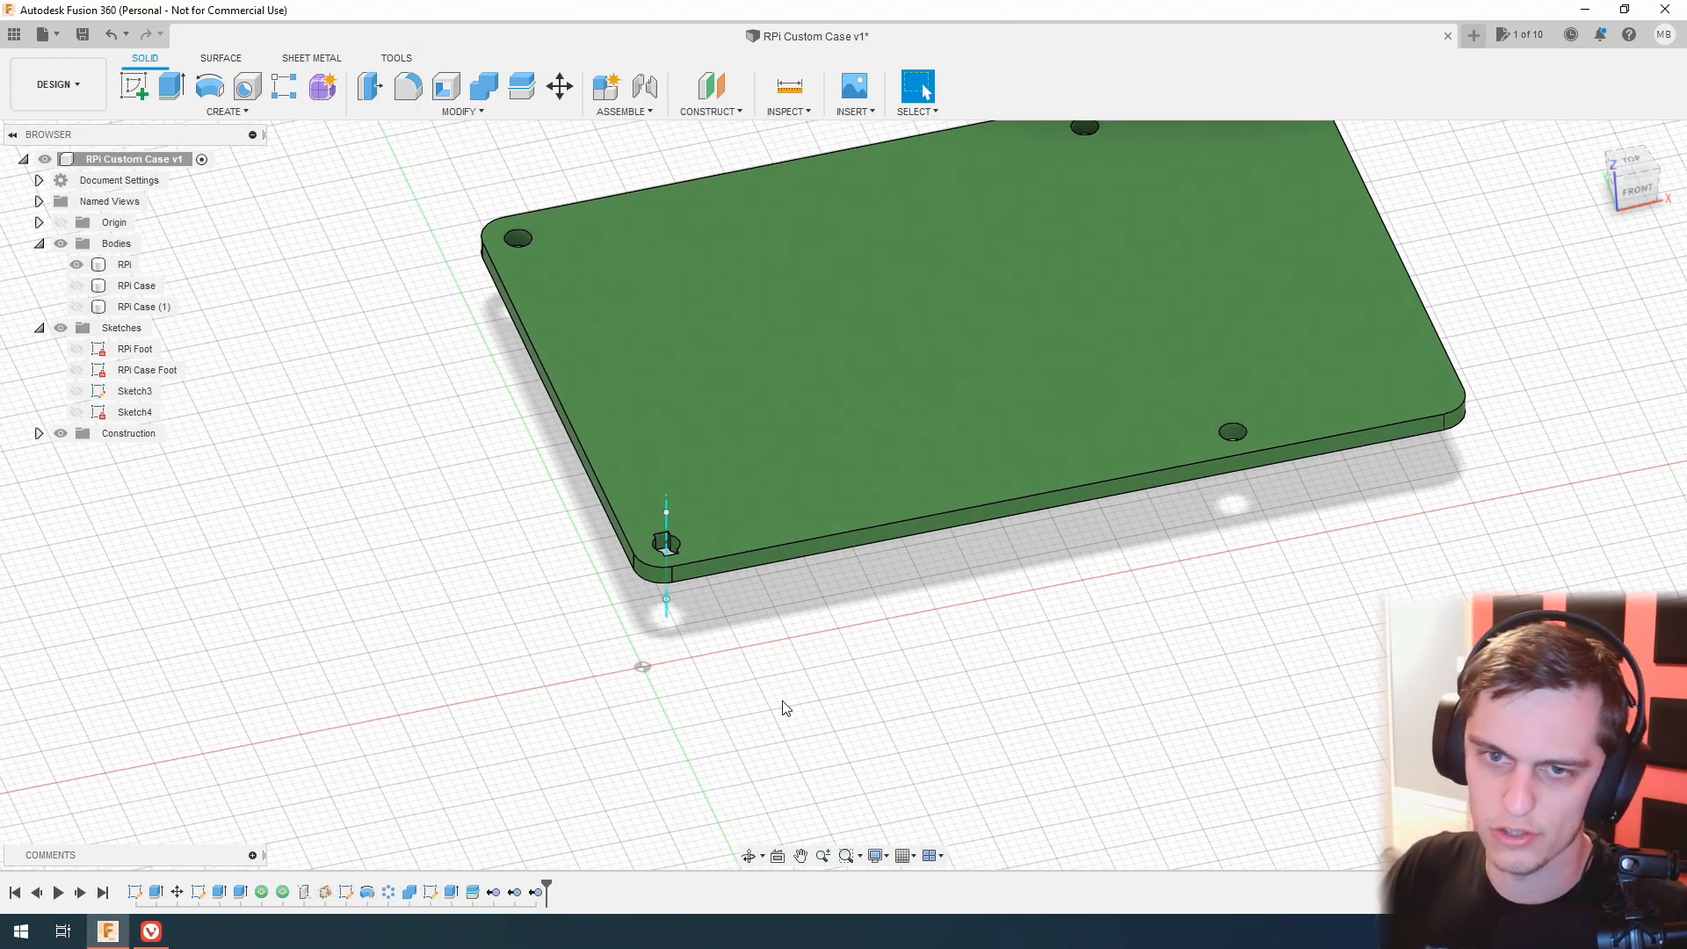
{"action": "left_click", "coordinate": [77, 295]}
{"action": "left_click", "coordinate": [77, 307]}
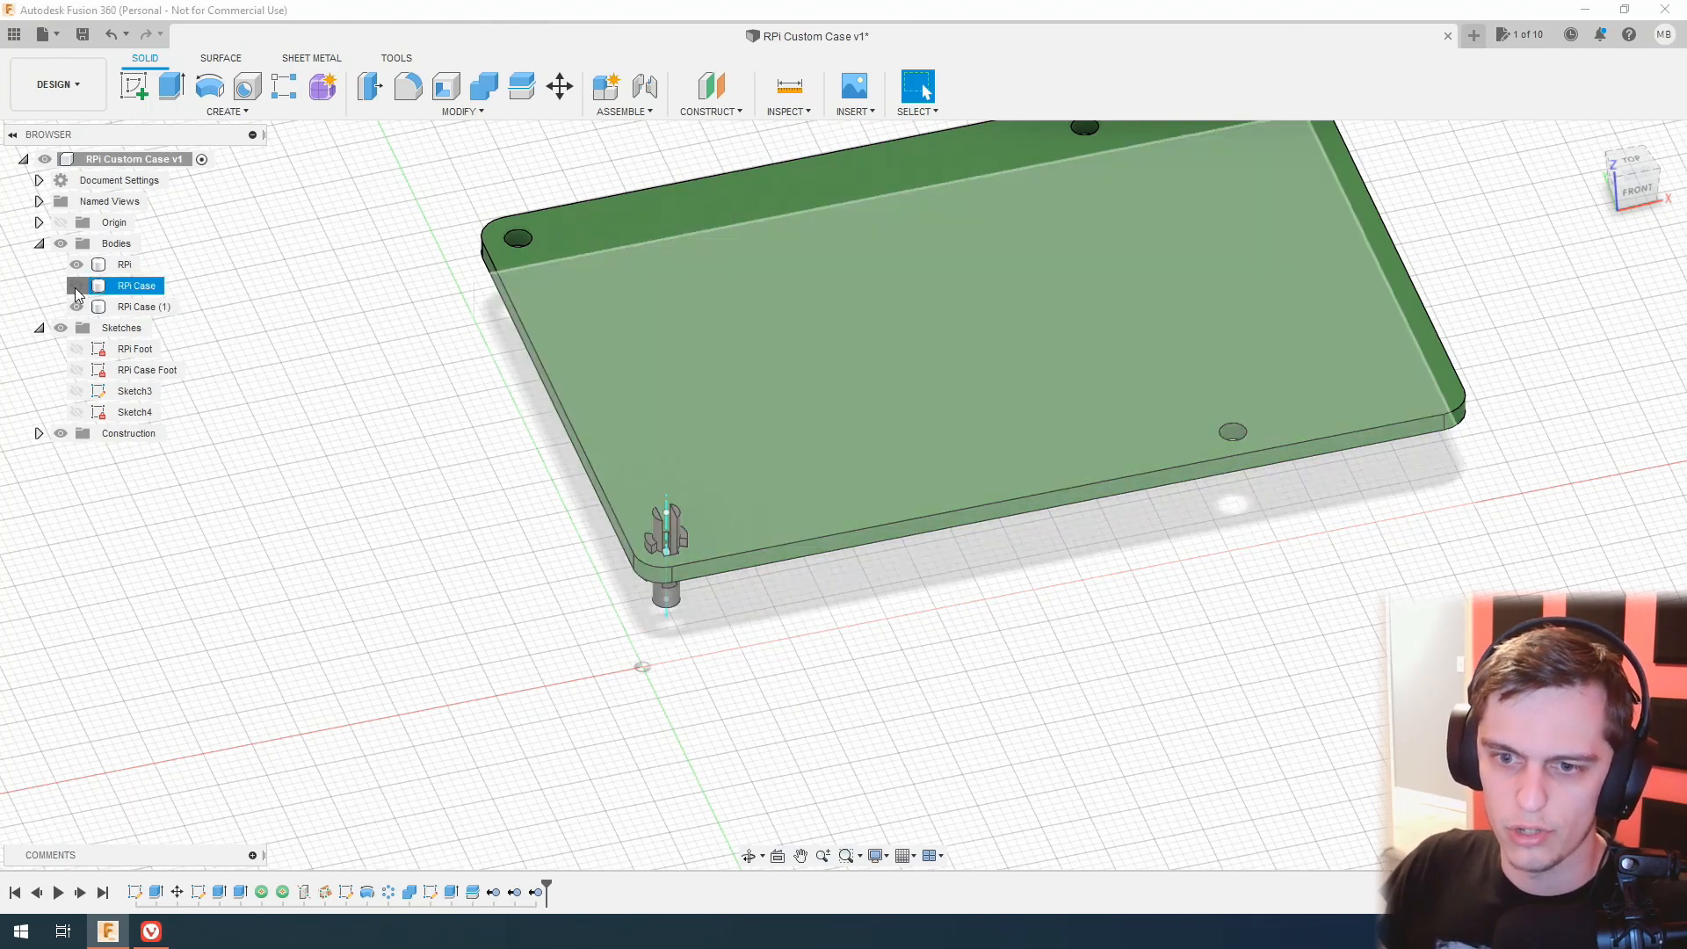
{"action": "left_click", "coordinate": [77, 287]}
{"action": "left_click", "coordinate": [78, 307]}
{"action": "mouse_move", "coordinate": [1614, 199]}
{"action": "left_mouse_down"}
{"action": "mouse_move", "coordinate": [1615, 228]}
{"action": "mouse_move", "coordinate": [1619, 190]}
{"action": "left_mouse_up"}
{"action": "scroll", "coordinate": [721, 679], "scroll_direction": "down", "scroll_amount": 3}
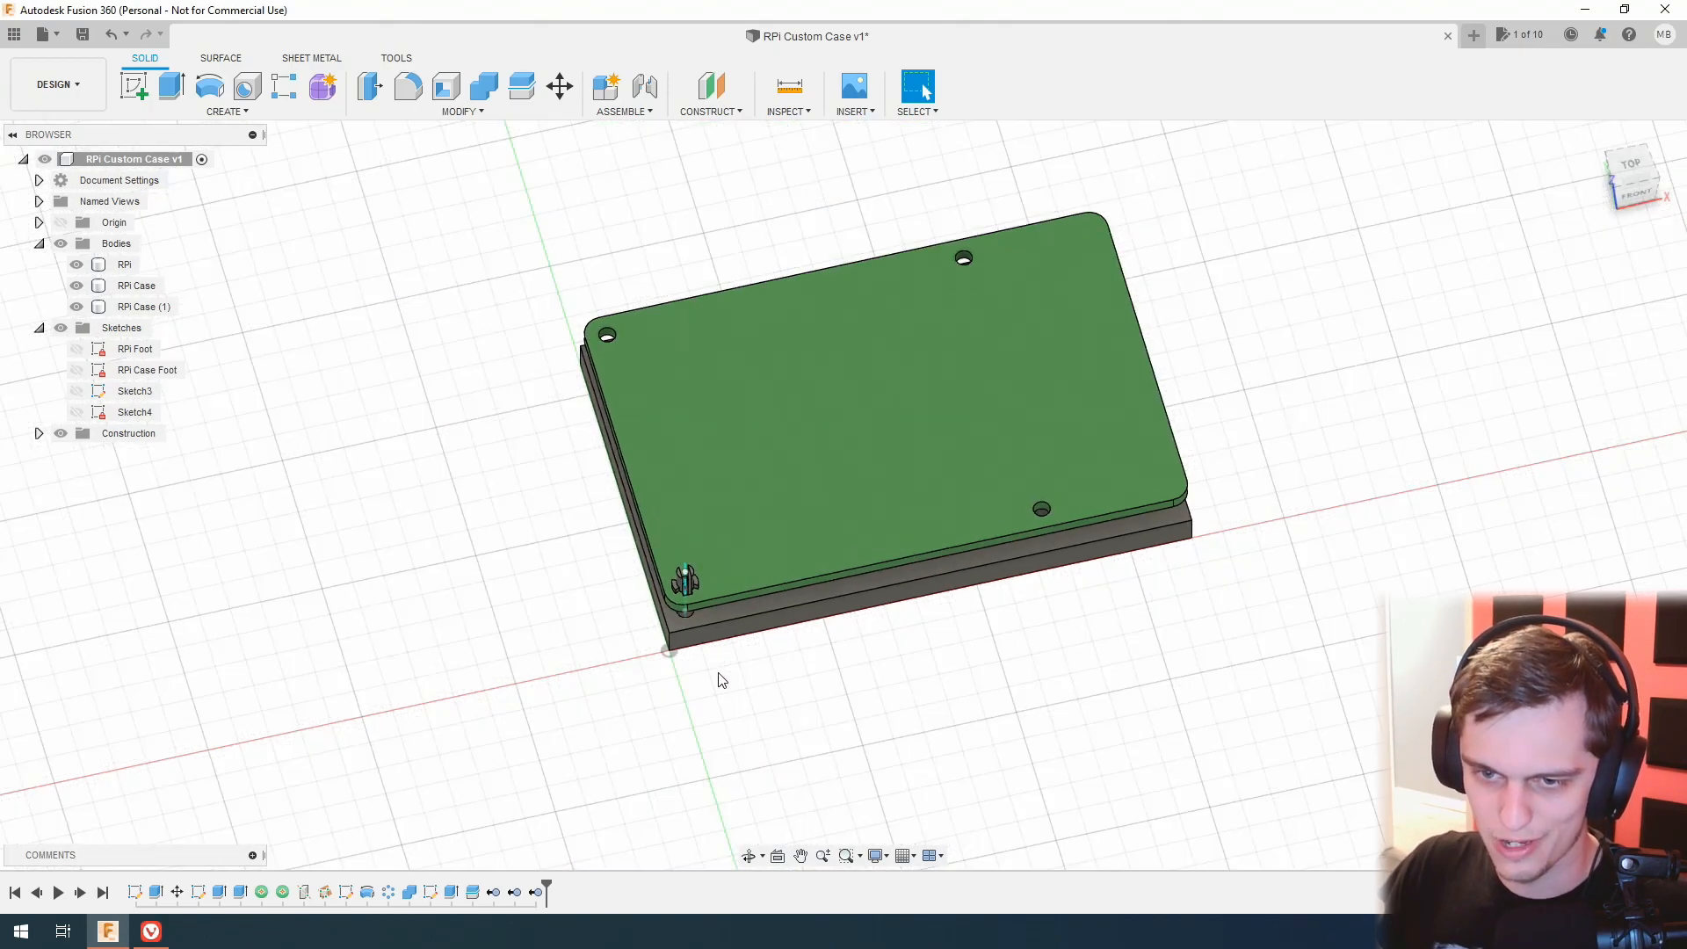
Edit the slot cut's extrusion to use only the middle profile inside the post, deselecting the two outer rectangle profiles.
{"action": "scroll", "coordinate": [720, 680], "scroll_direction": "up", "scroll_amount": 4}
{"action": "scroll", "coordinate": [720, 679], "scroll_direction": "up", "scroll_amount": 3}
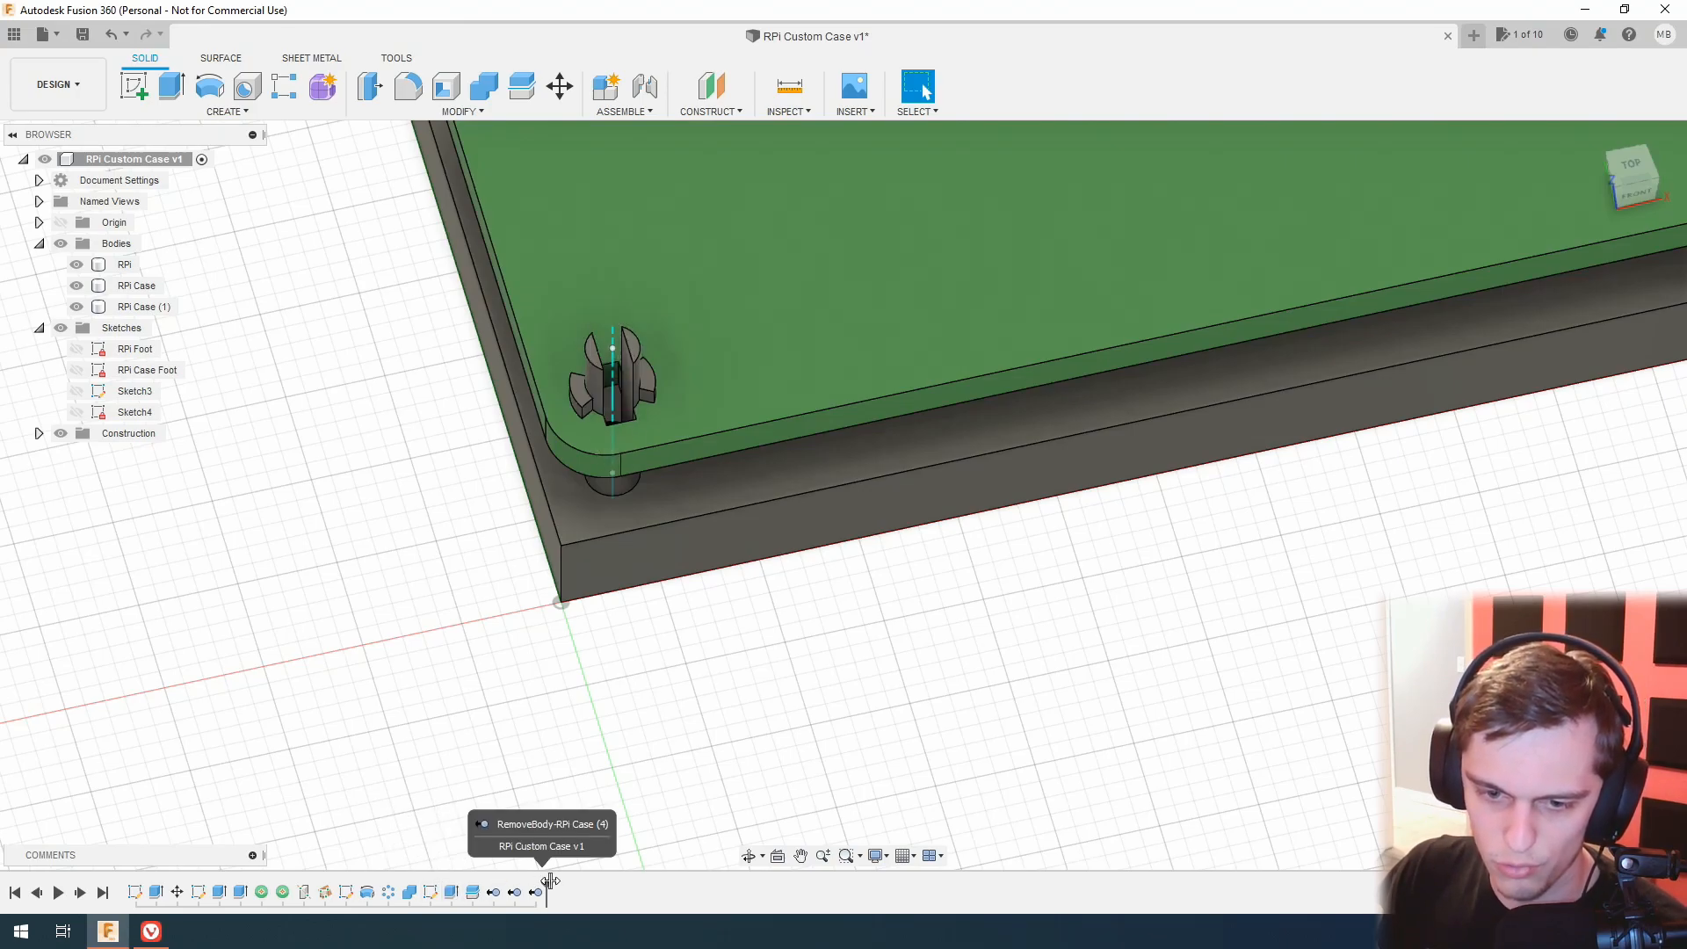
{"action": "right_click", "coordinate": [454, 892]}
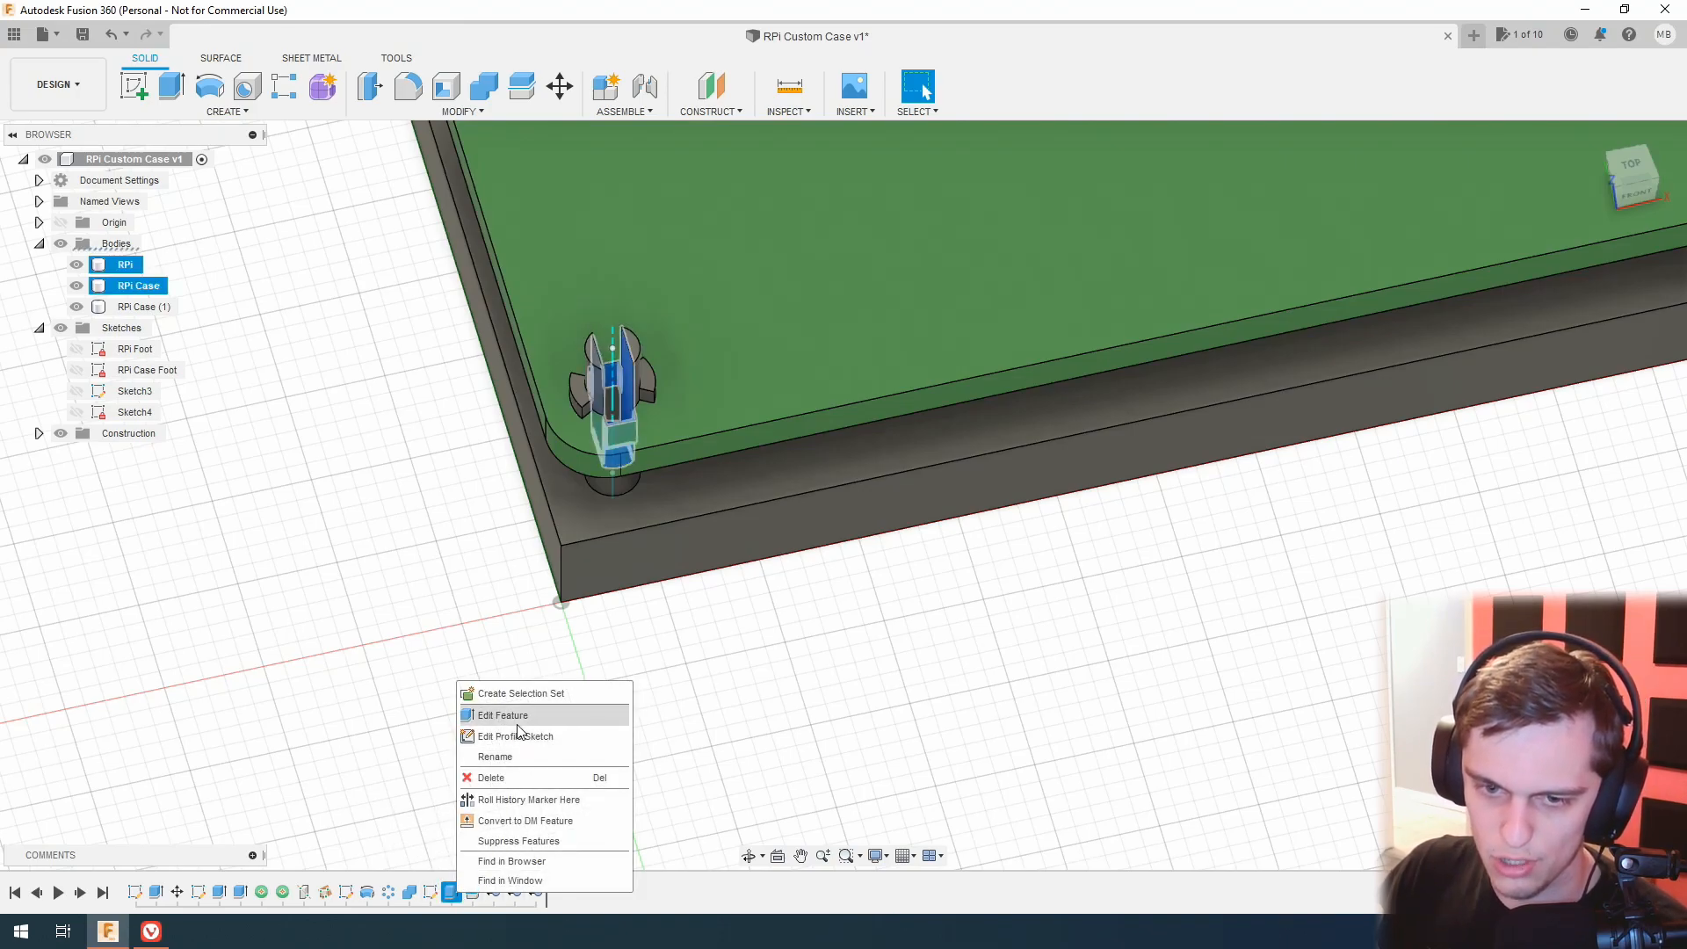
{"action": "left_click", "coordinate": [523, 723]}
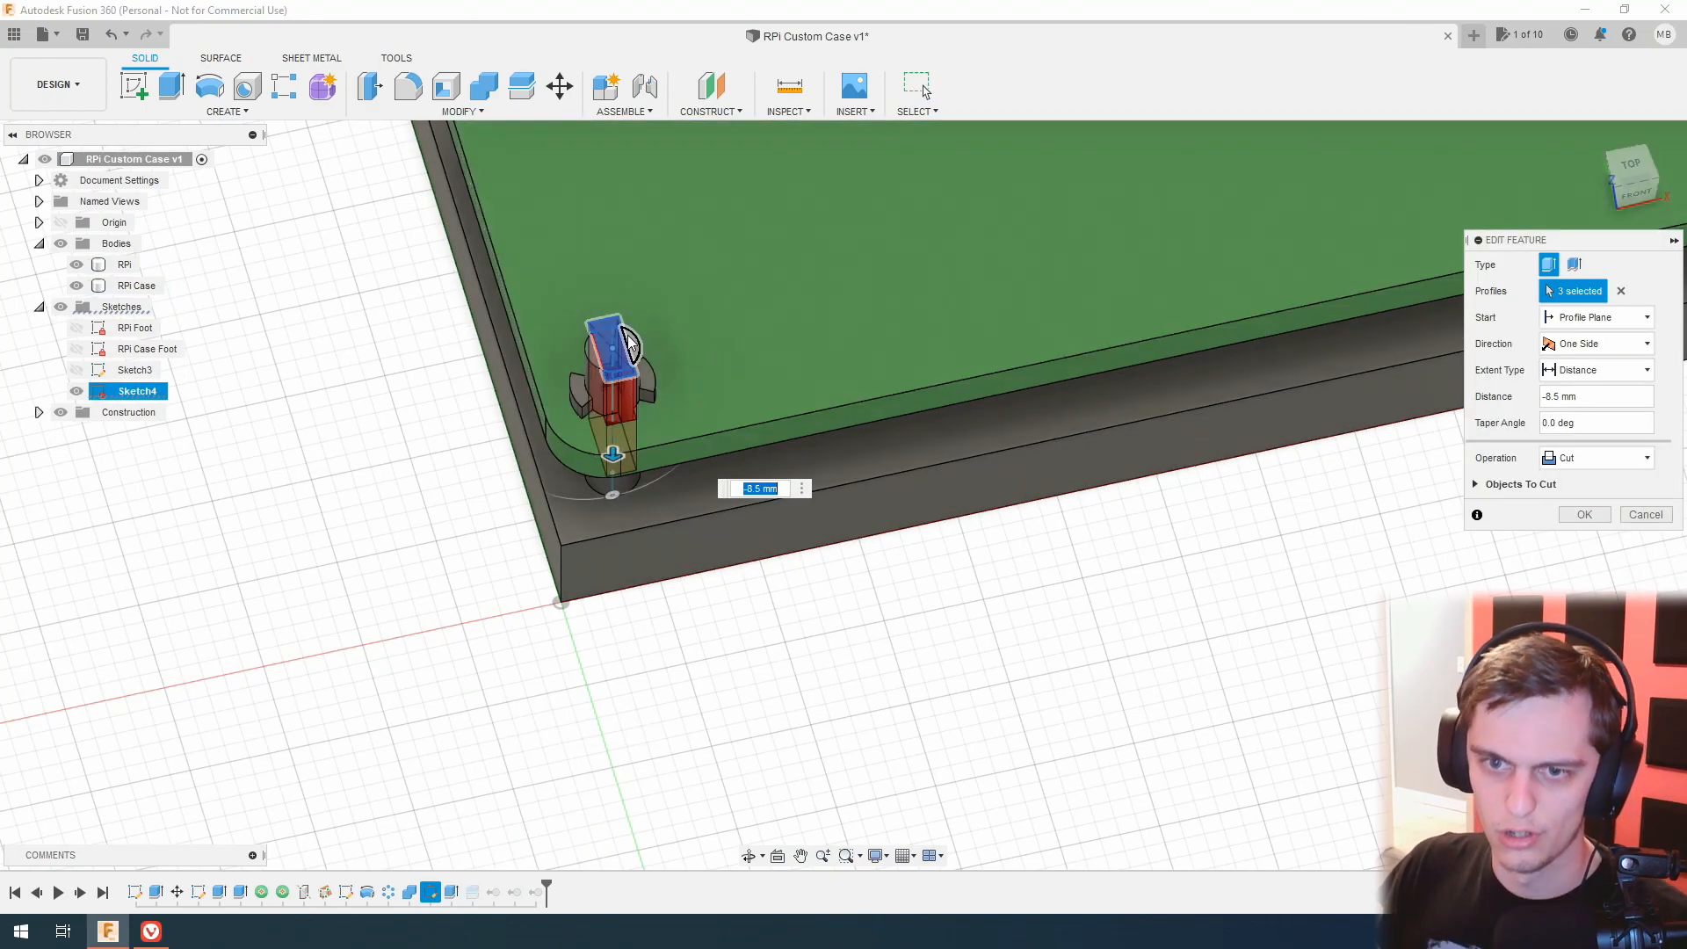
{"action": "scroll", "coordinate": [593, 323], "scroll_direction": "up", "scroll_amount": 5}
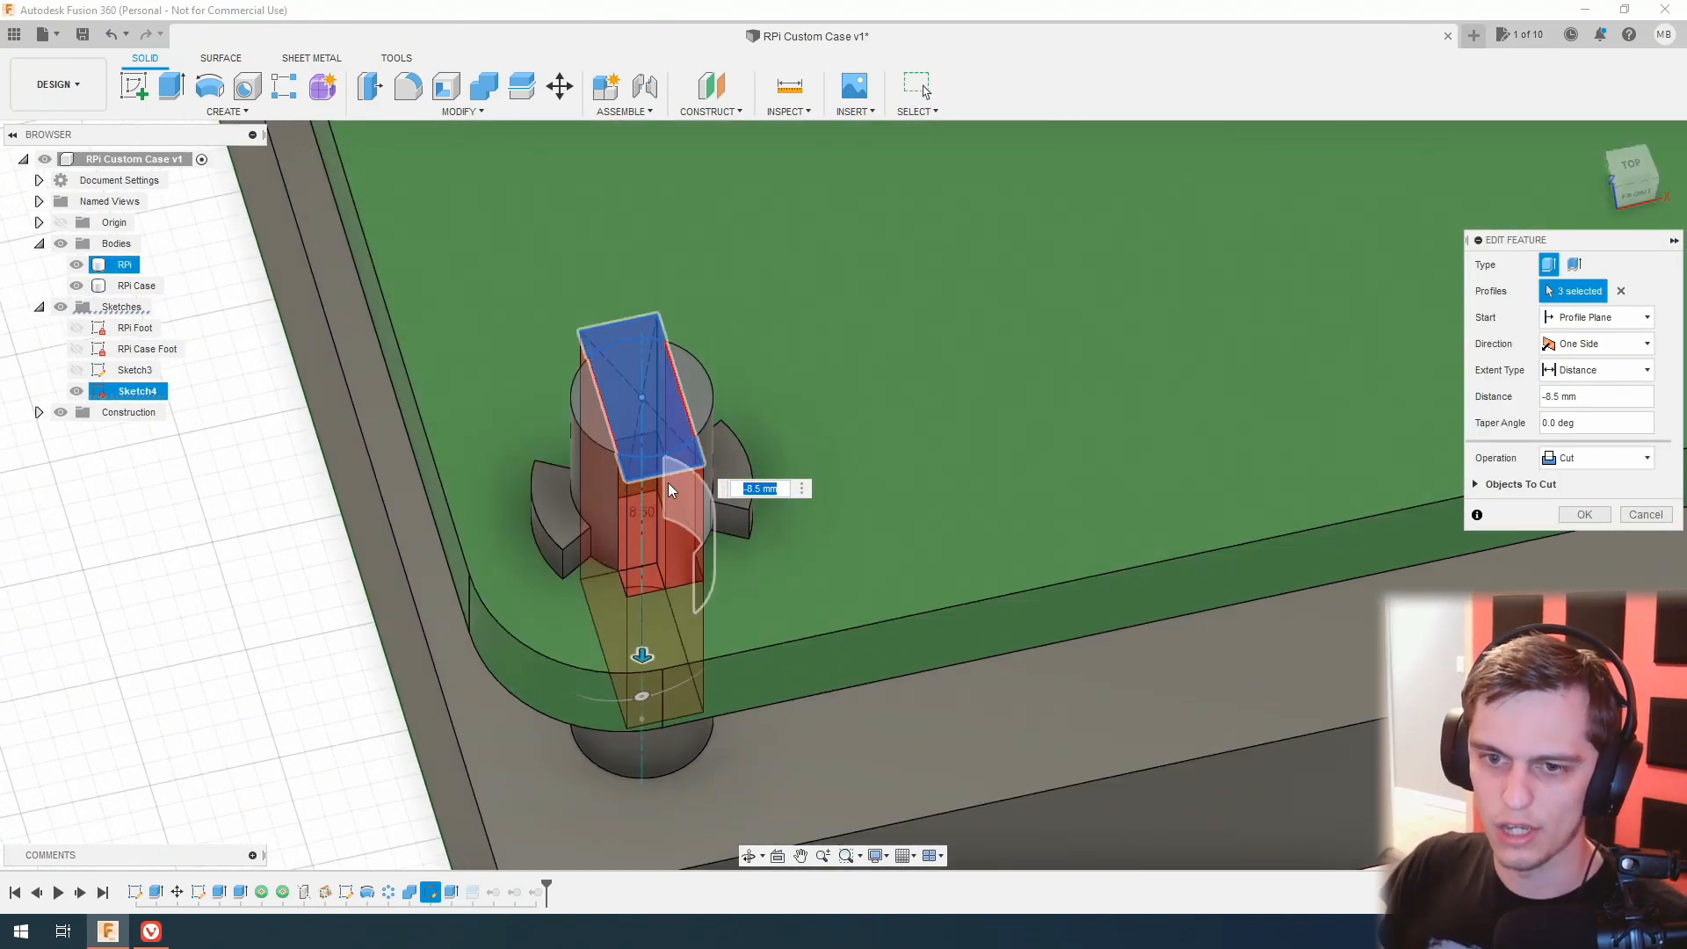
{"action": "left_click", "coordinate": [669, 477]}
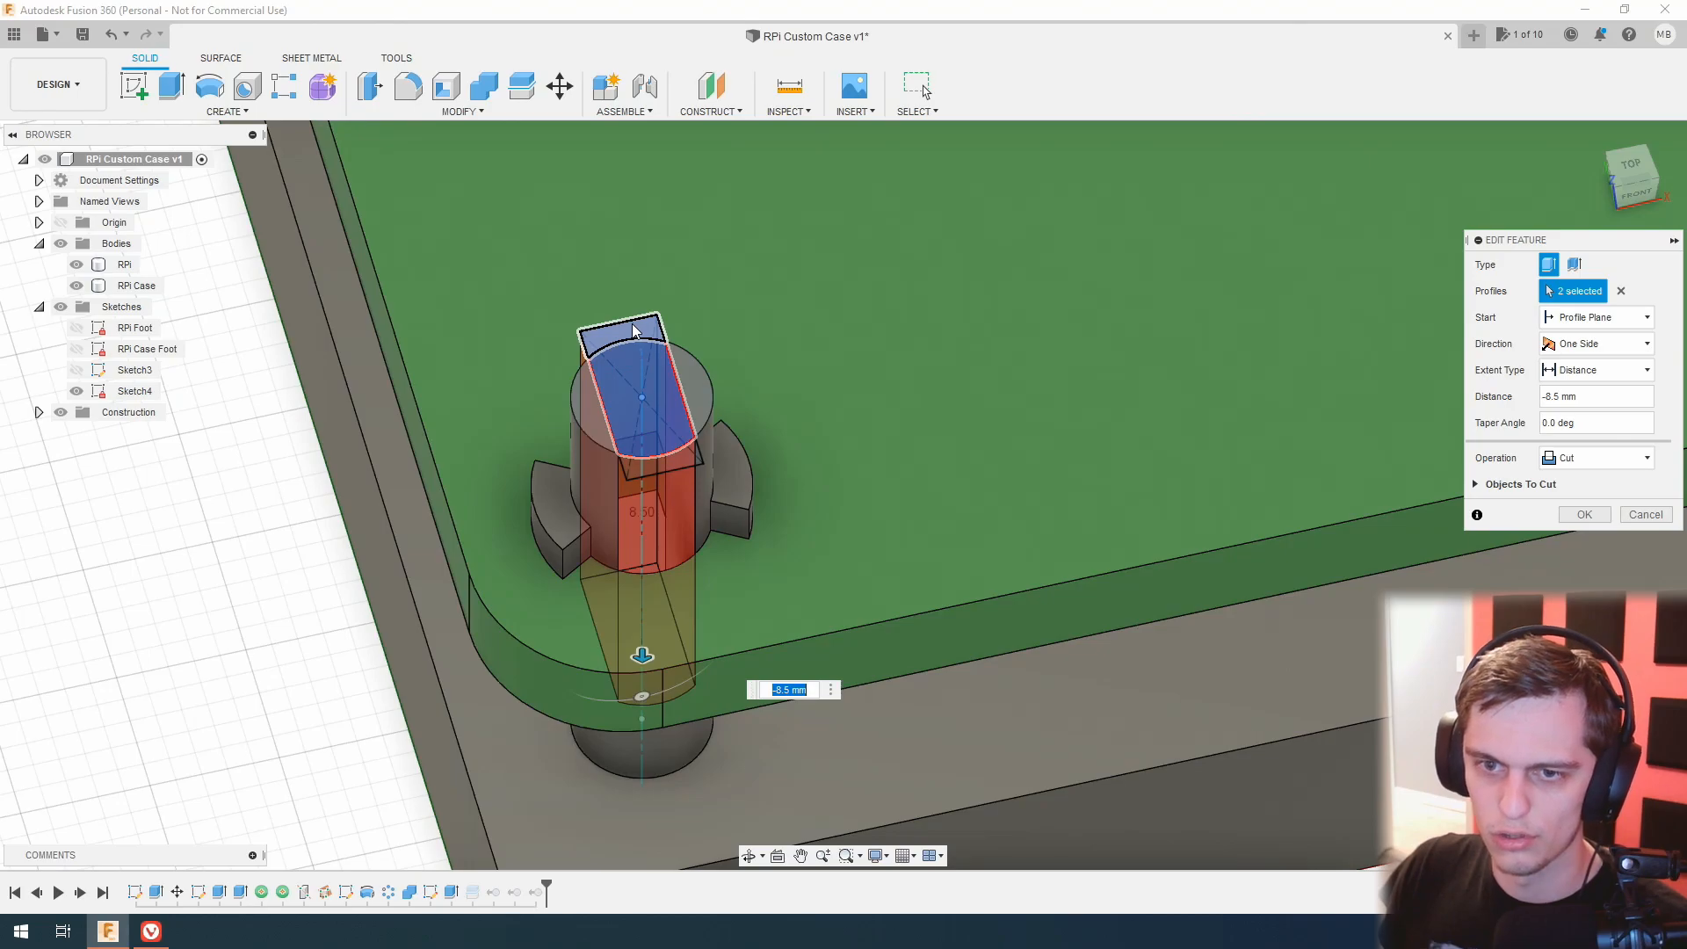
{"action": "left_click", "coordinate": [634, 330]}
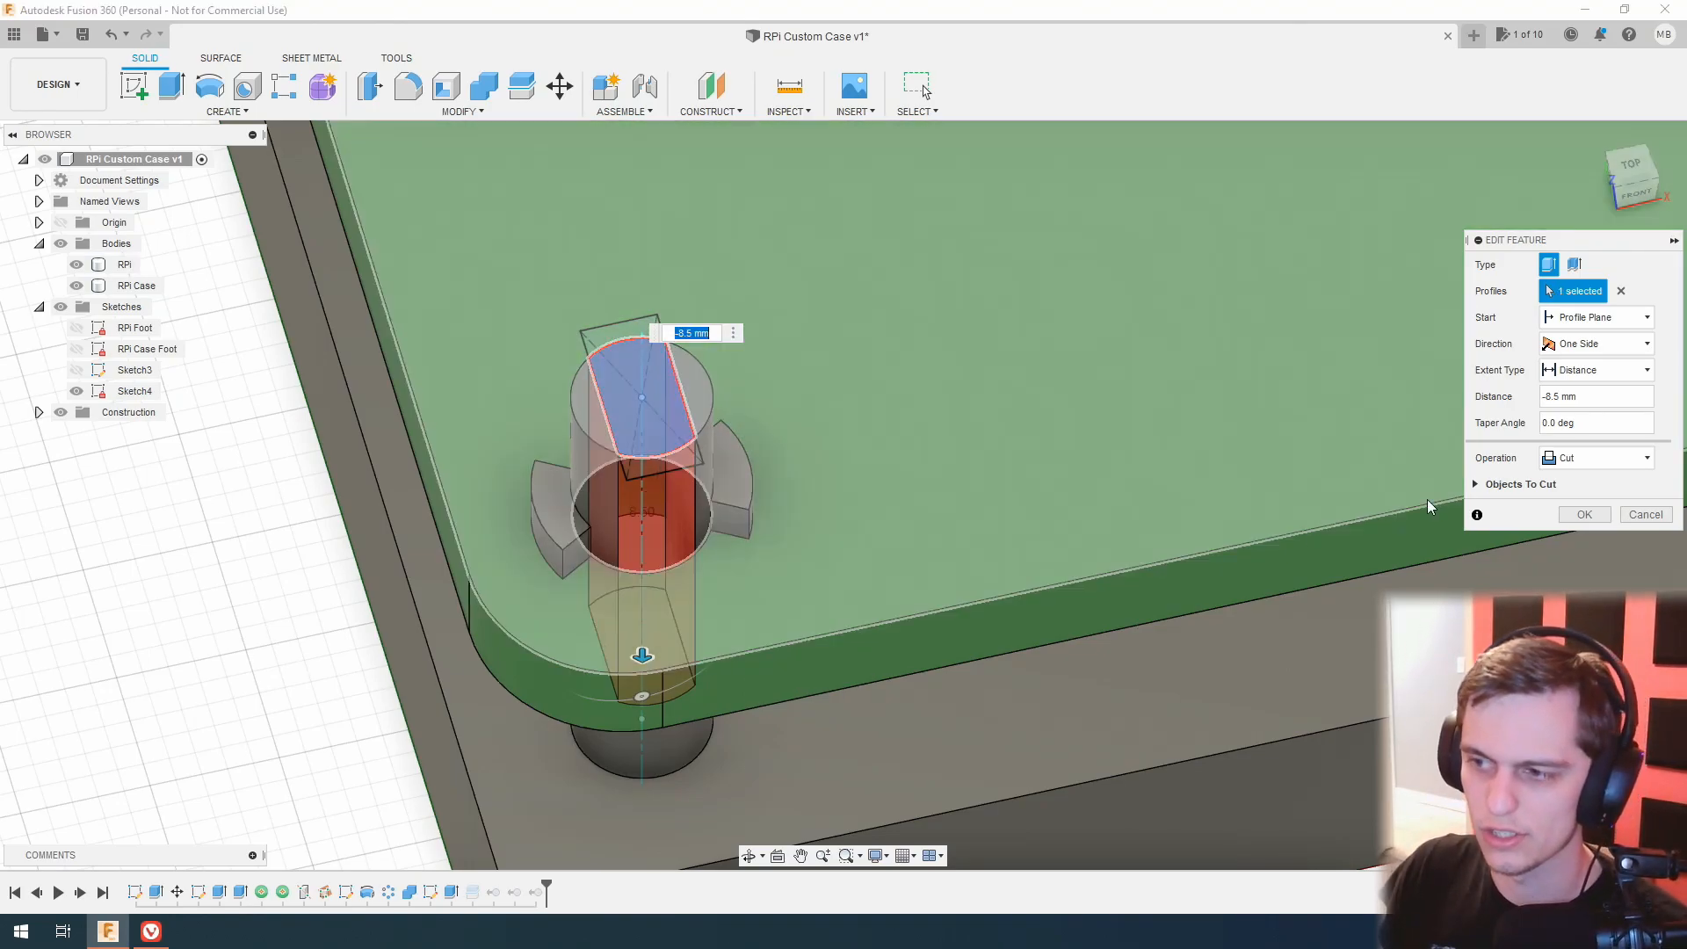
{"action": "left_click", "coordinate": [1581, 515]}
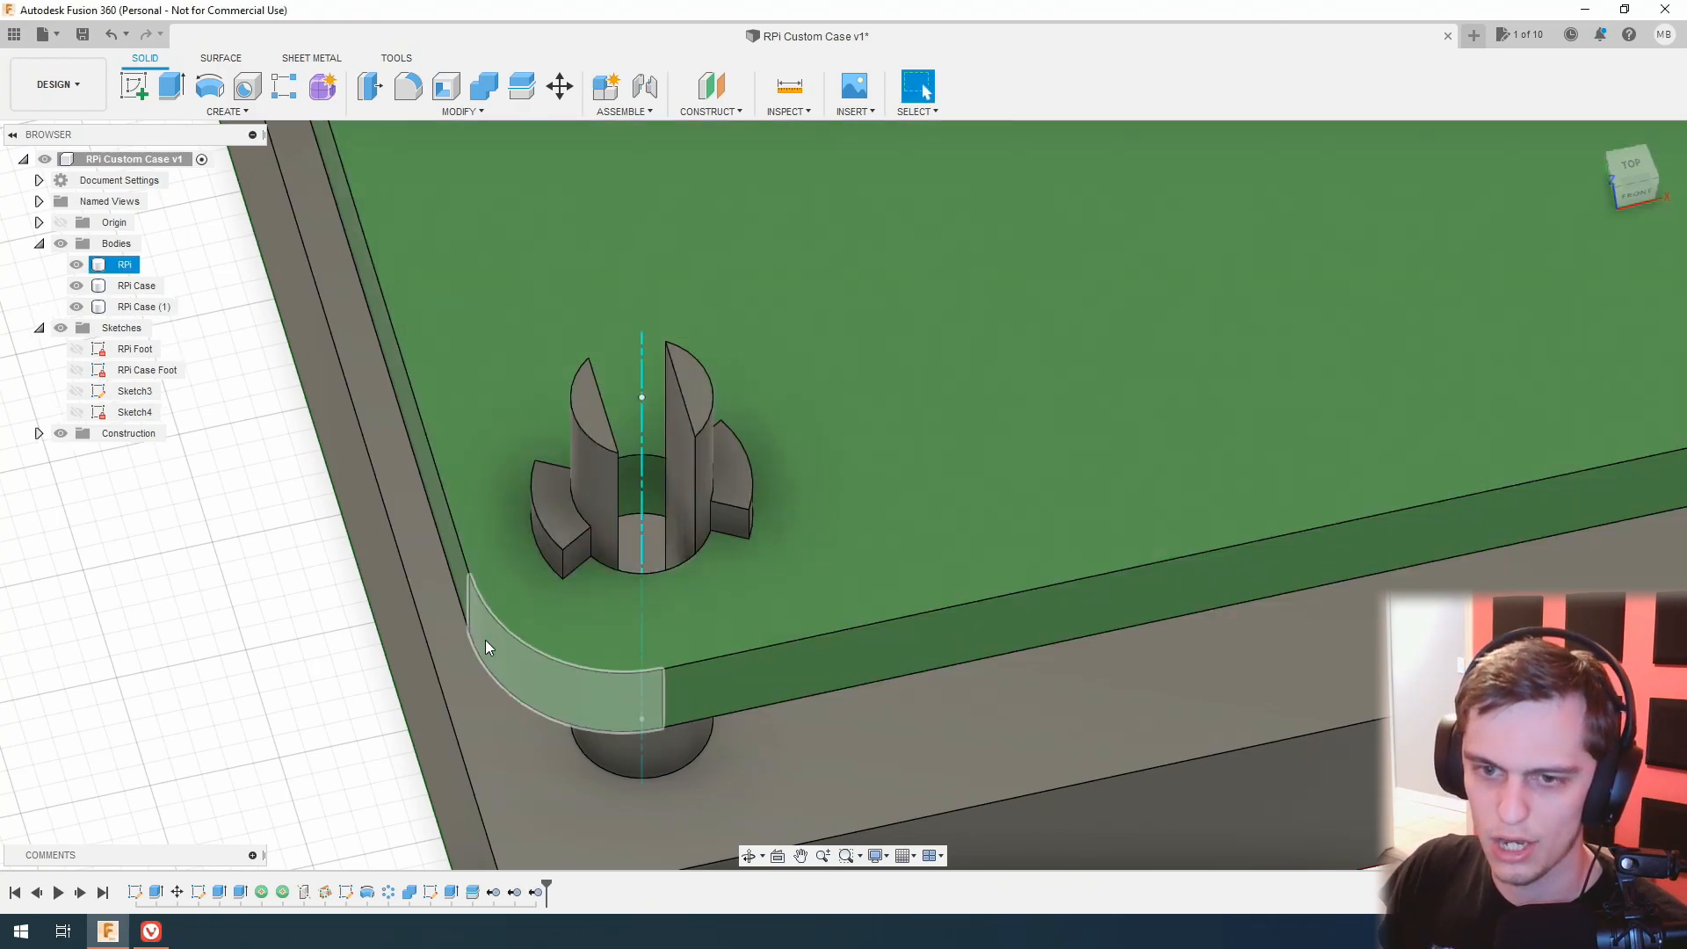
Hide the RPi Case (1) body and show it again to check which post it represents.
{"action": "scroll", "coordinate": [219, 694], "scroll_direction": "down", "scroll_amount": 3}
{"action": "scroll", "coordinate": [219, 682], "scroll_direction": "down", "scroll_amount": 5}
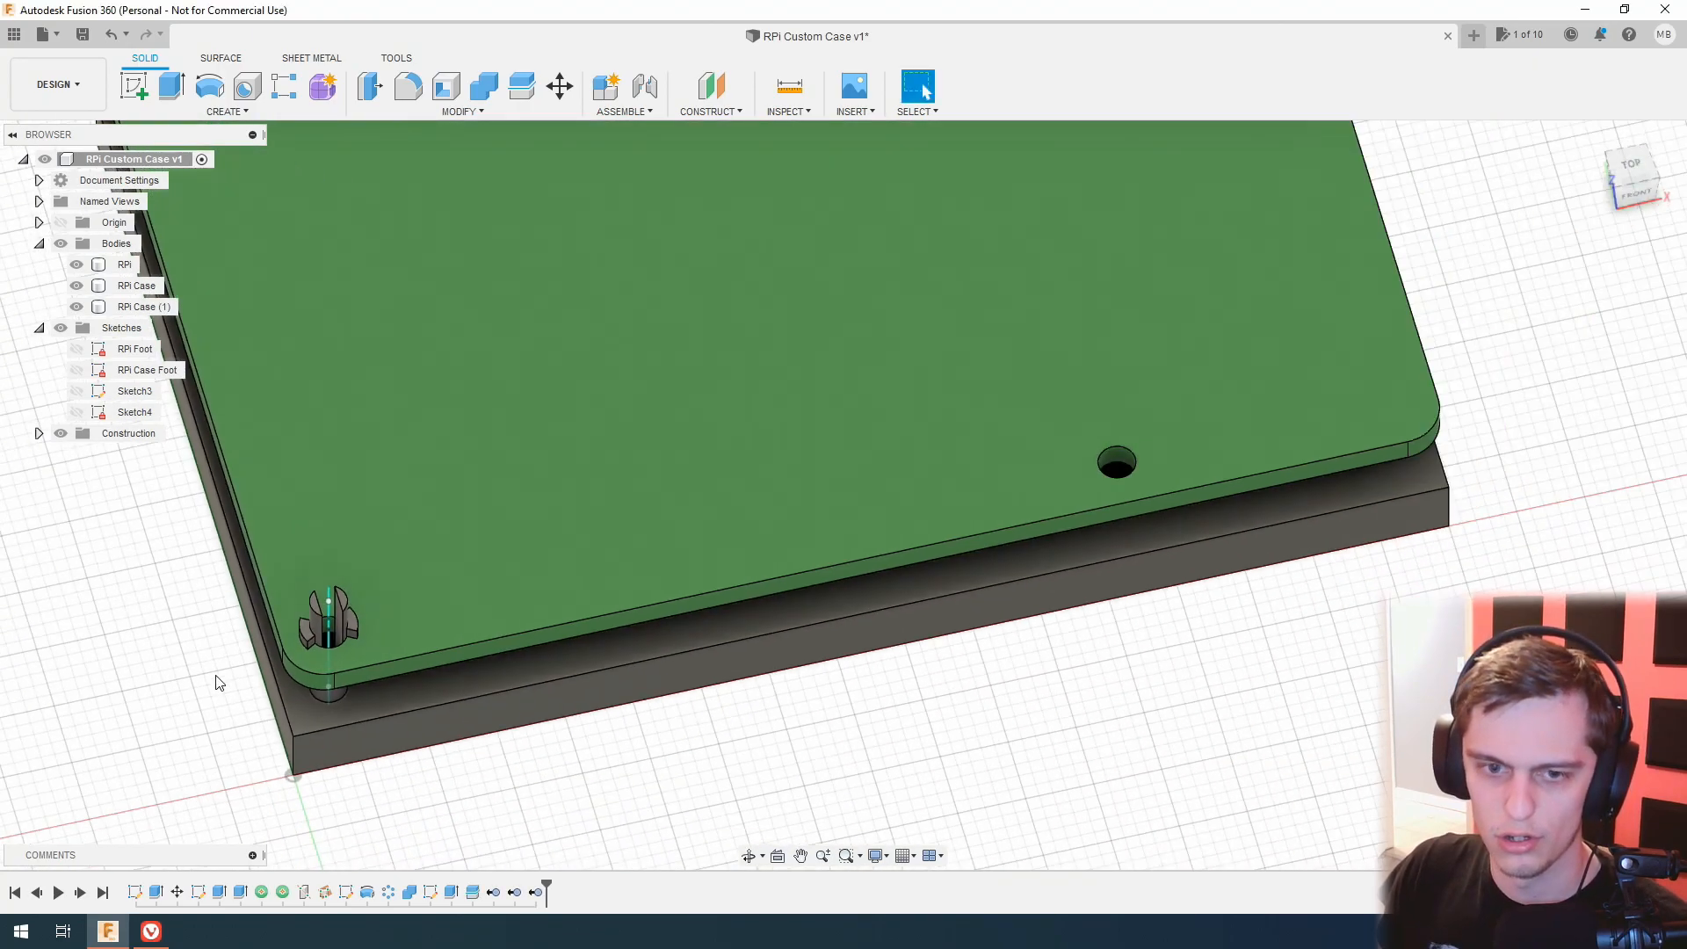
{"action": "left_click", "coordinate": [84, 307]}
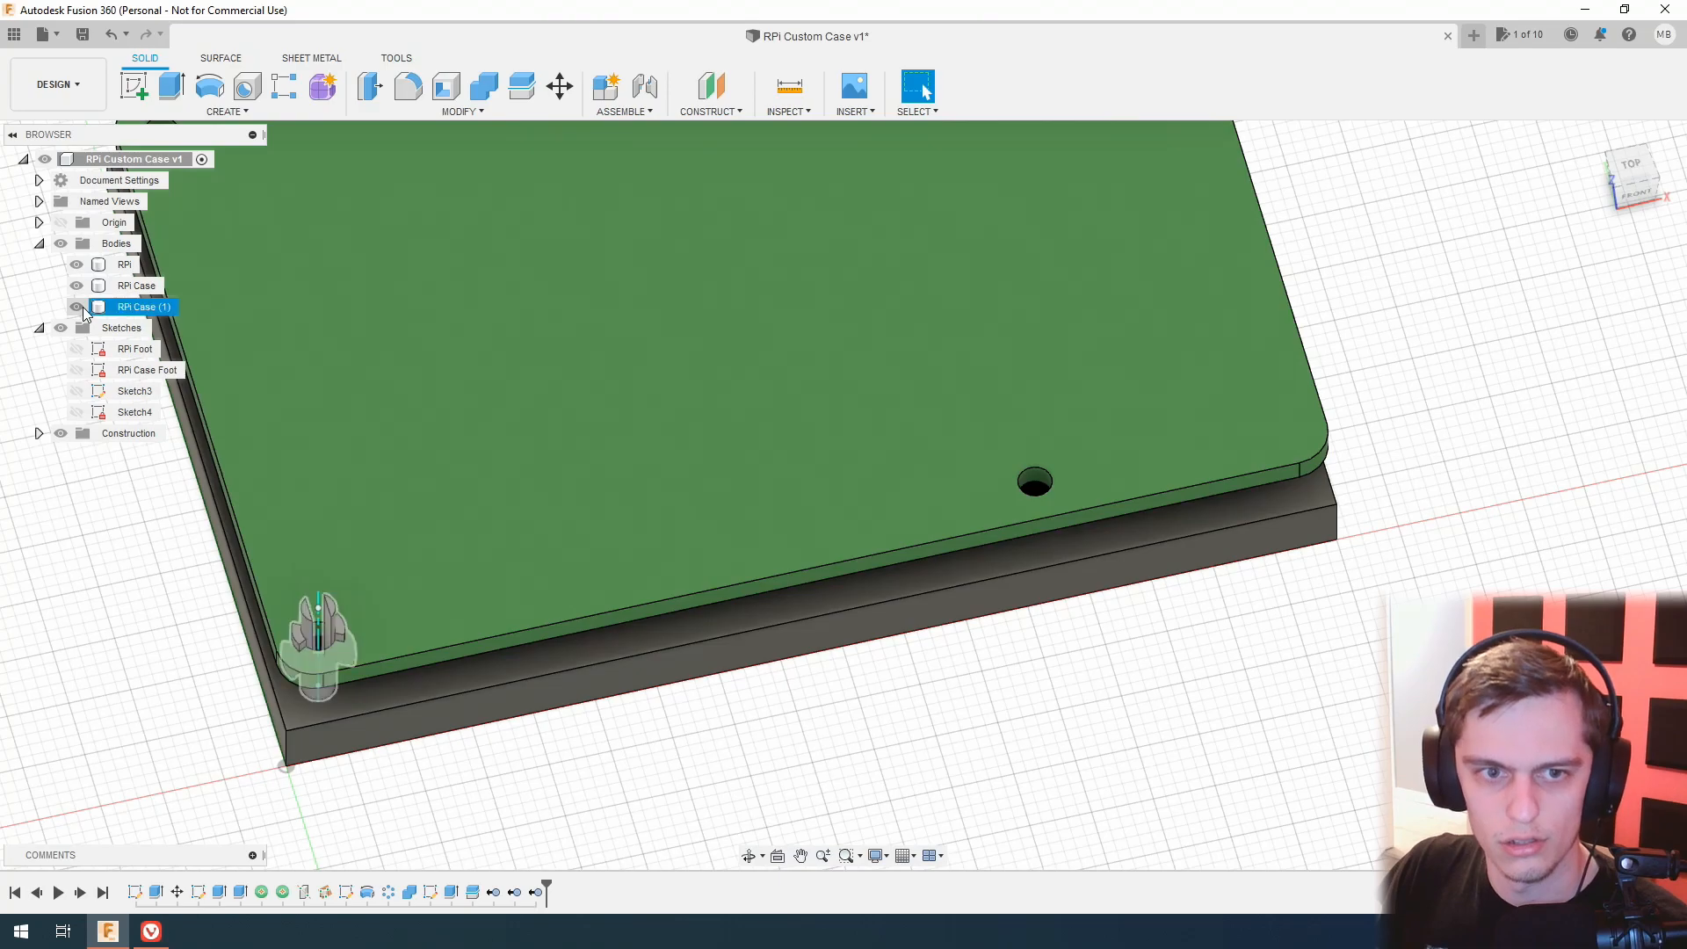
{"action": "left_click", "coordinate": [78, 306]}
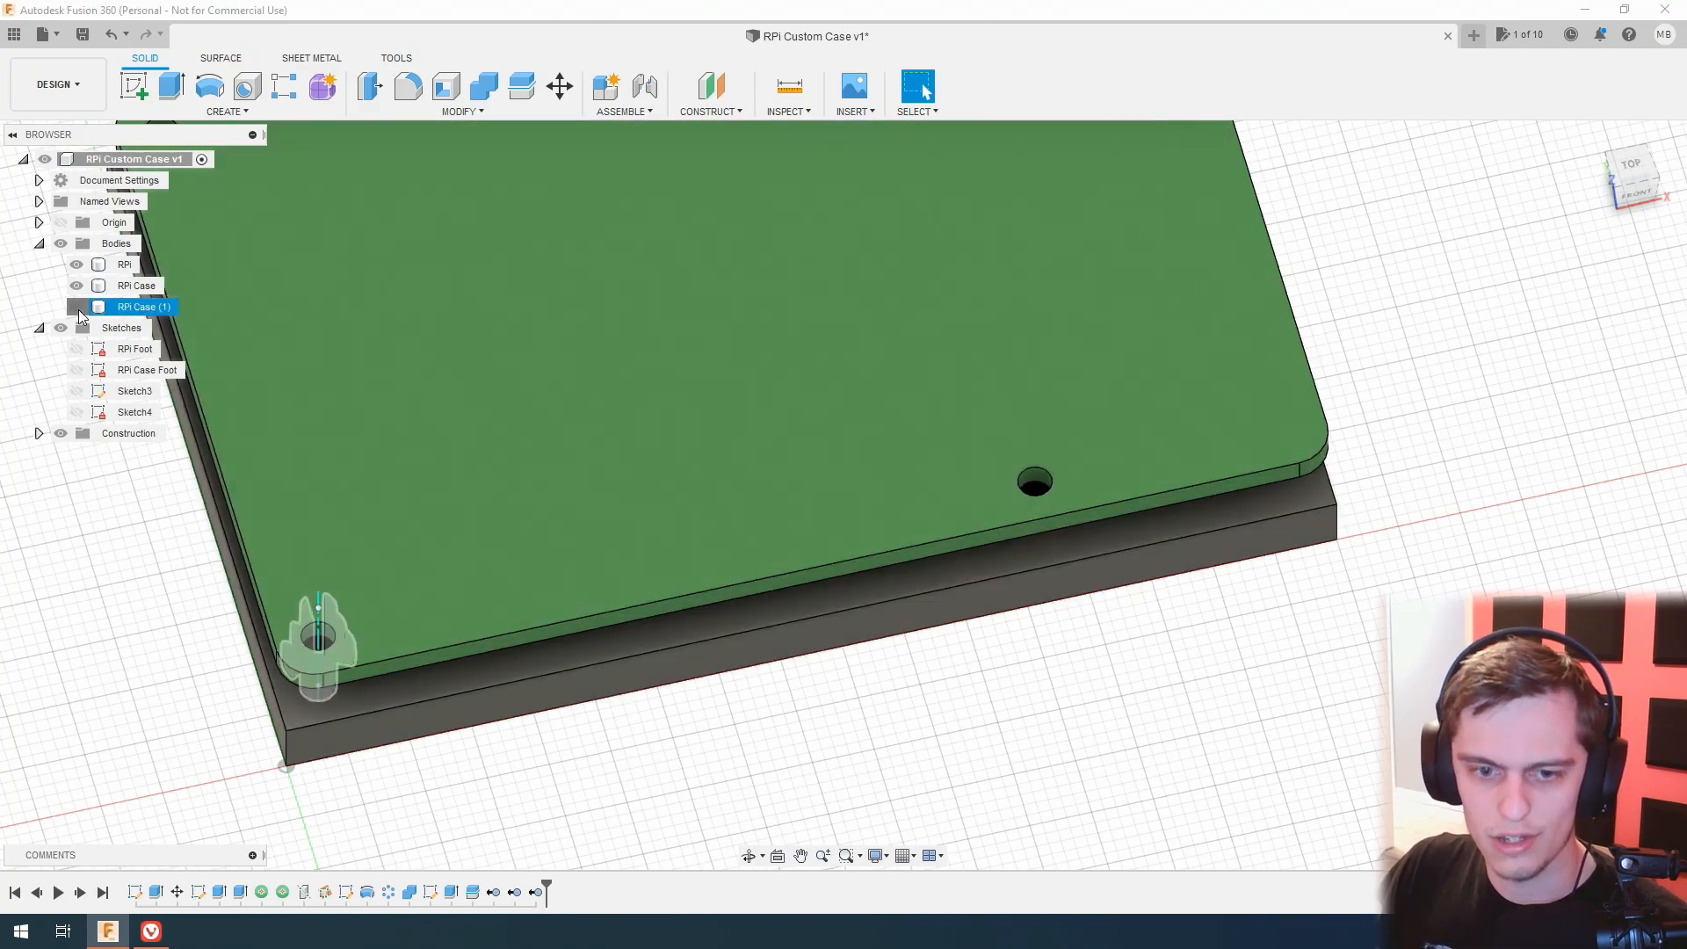
{"action": "left_click", "coordinate": [77, 306]}
{"action": "left_click", "coordinate": [1655, 159]}
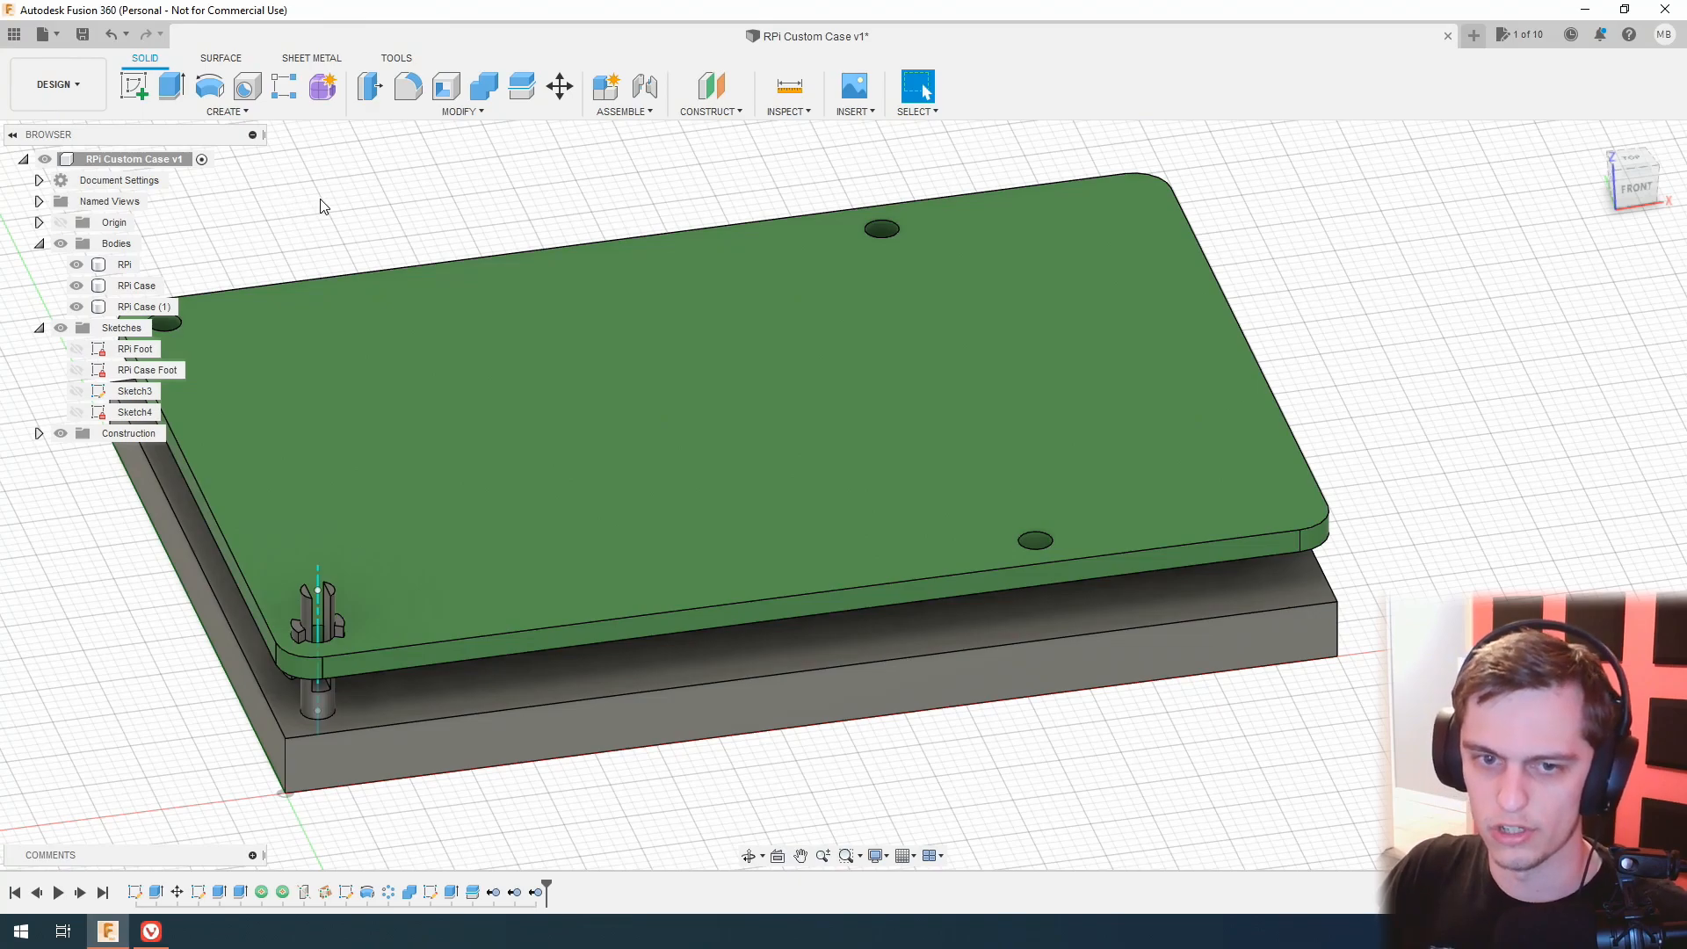
{"action": "middle_click_drag", "start_coordinate": [341, 206], "coordinate": [472, 218]}
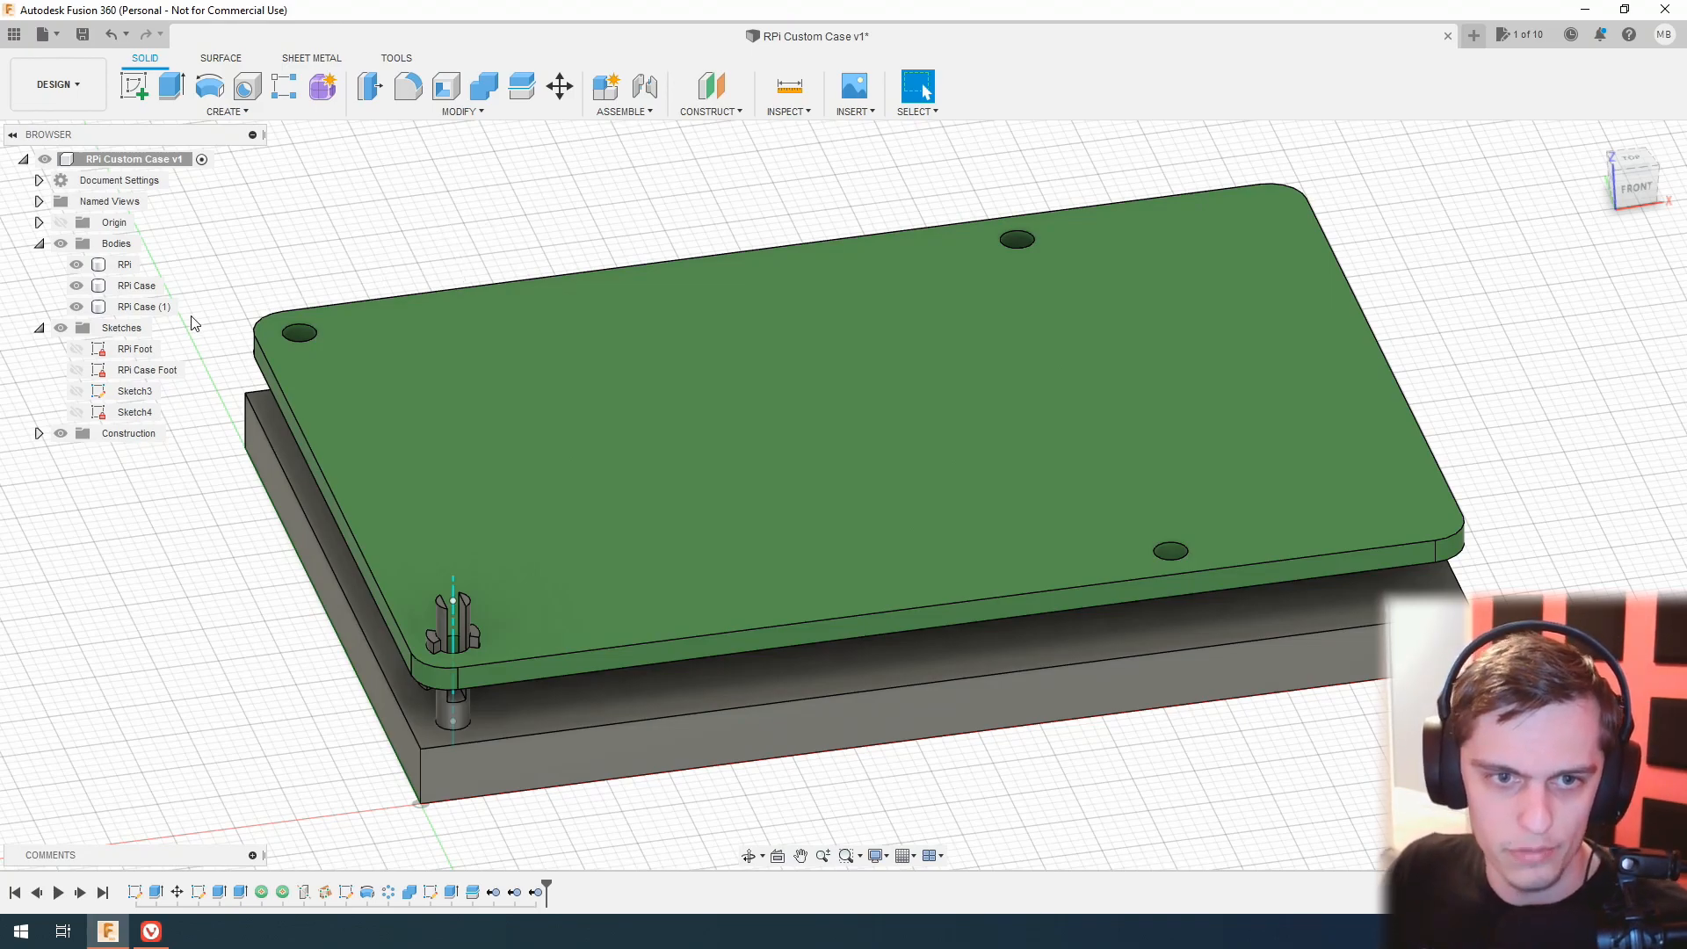
Copy the RPi Case (1) clip post along the Y axis to the rear mounting hole at the same end of the board.
{"action": "left_click", "coordinate": [166, 313]}
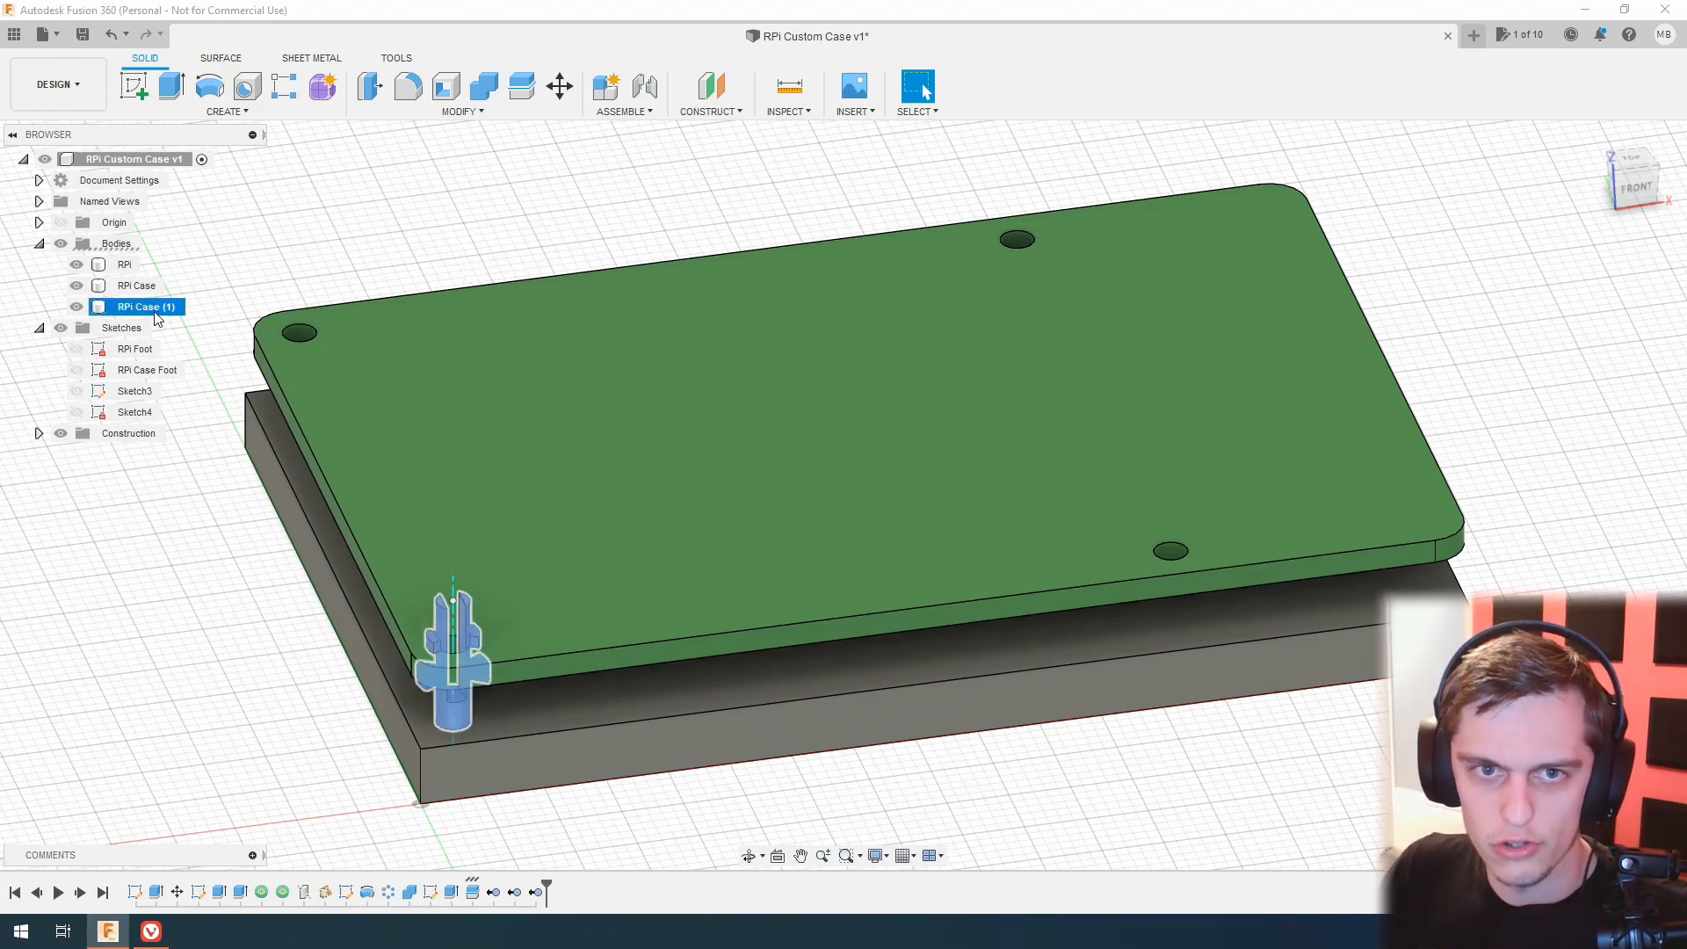
{"action": "left_click", "coordinate": [560, 85]}
{"action": "left_click", "coordinate": [1550, 530]}
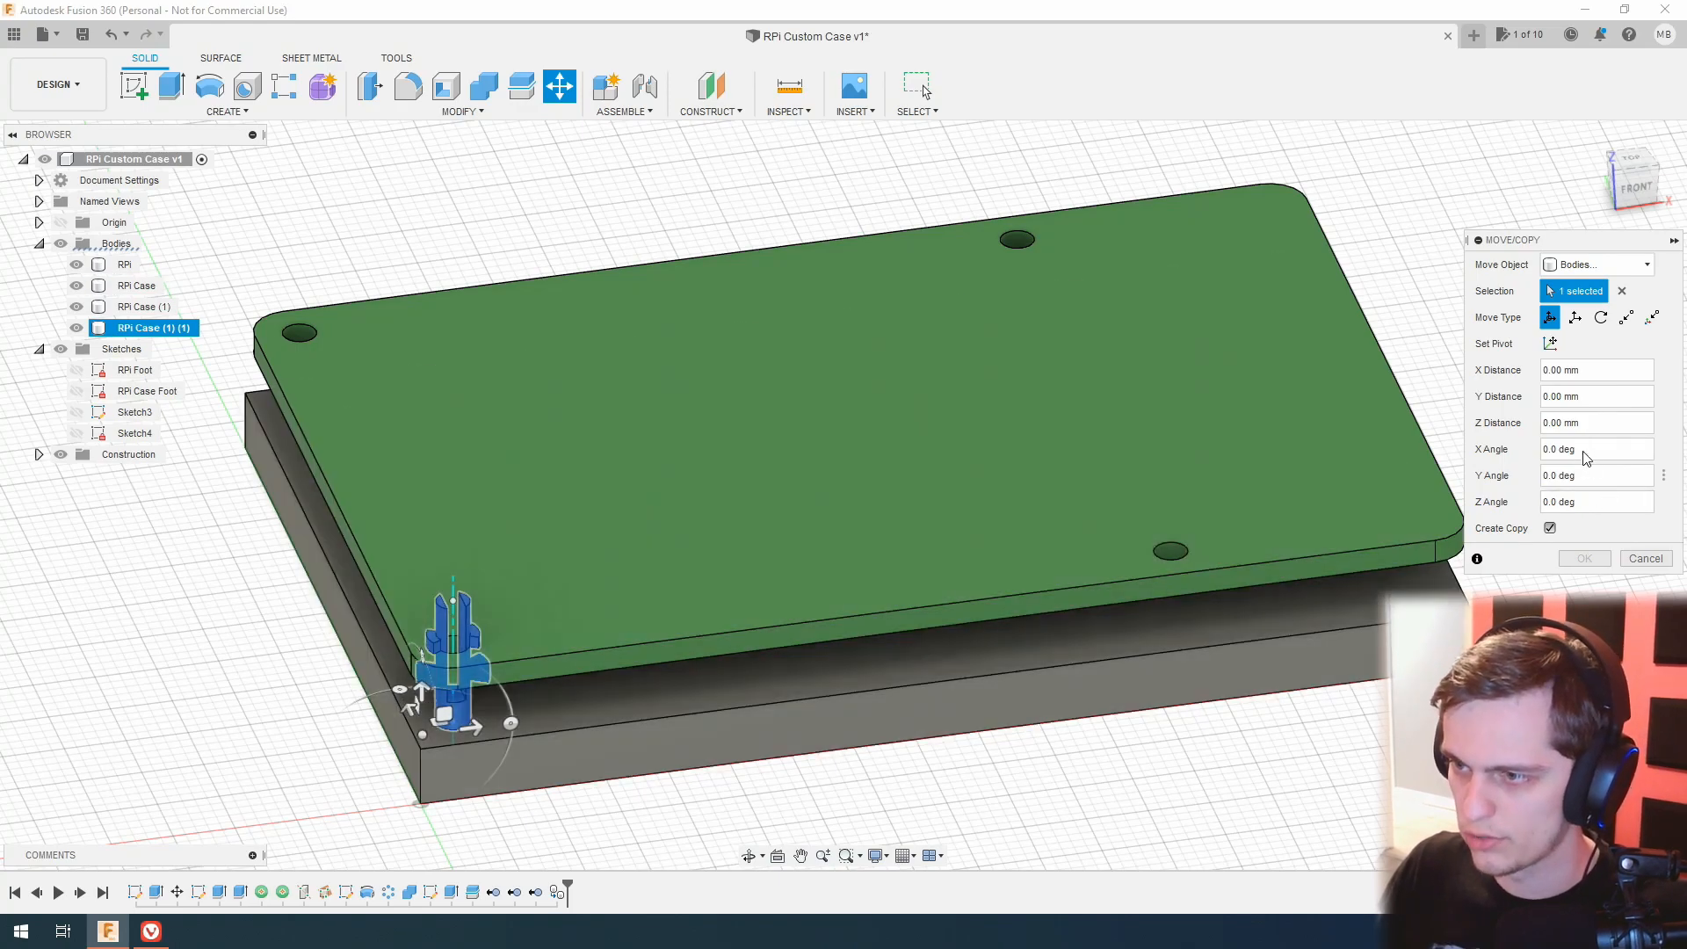
{"action": "key", "text": "ctrl+a"}
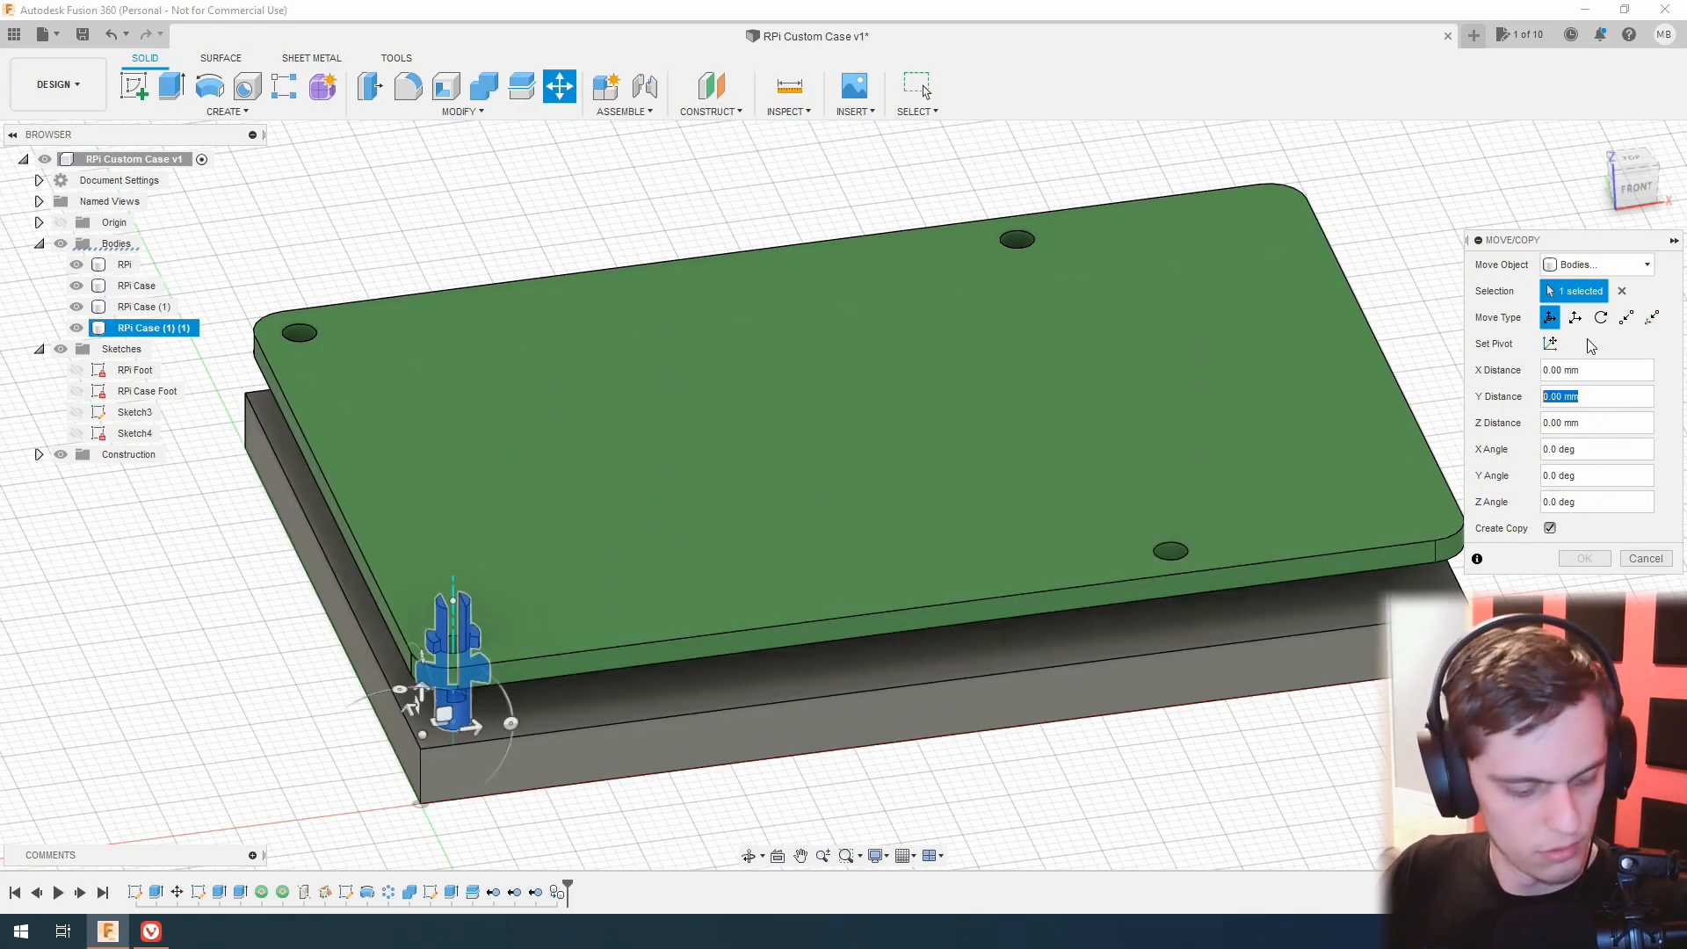
{"action": "key", "text": "Return"}
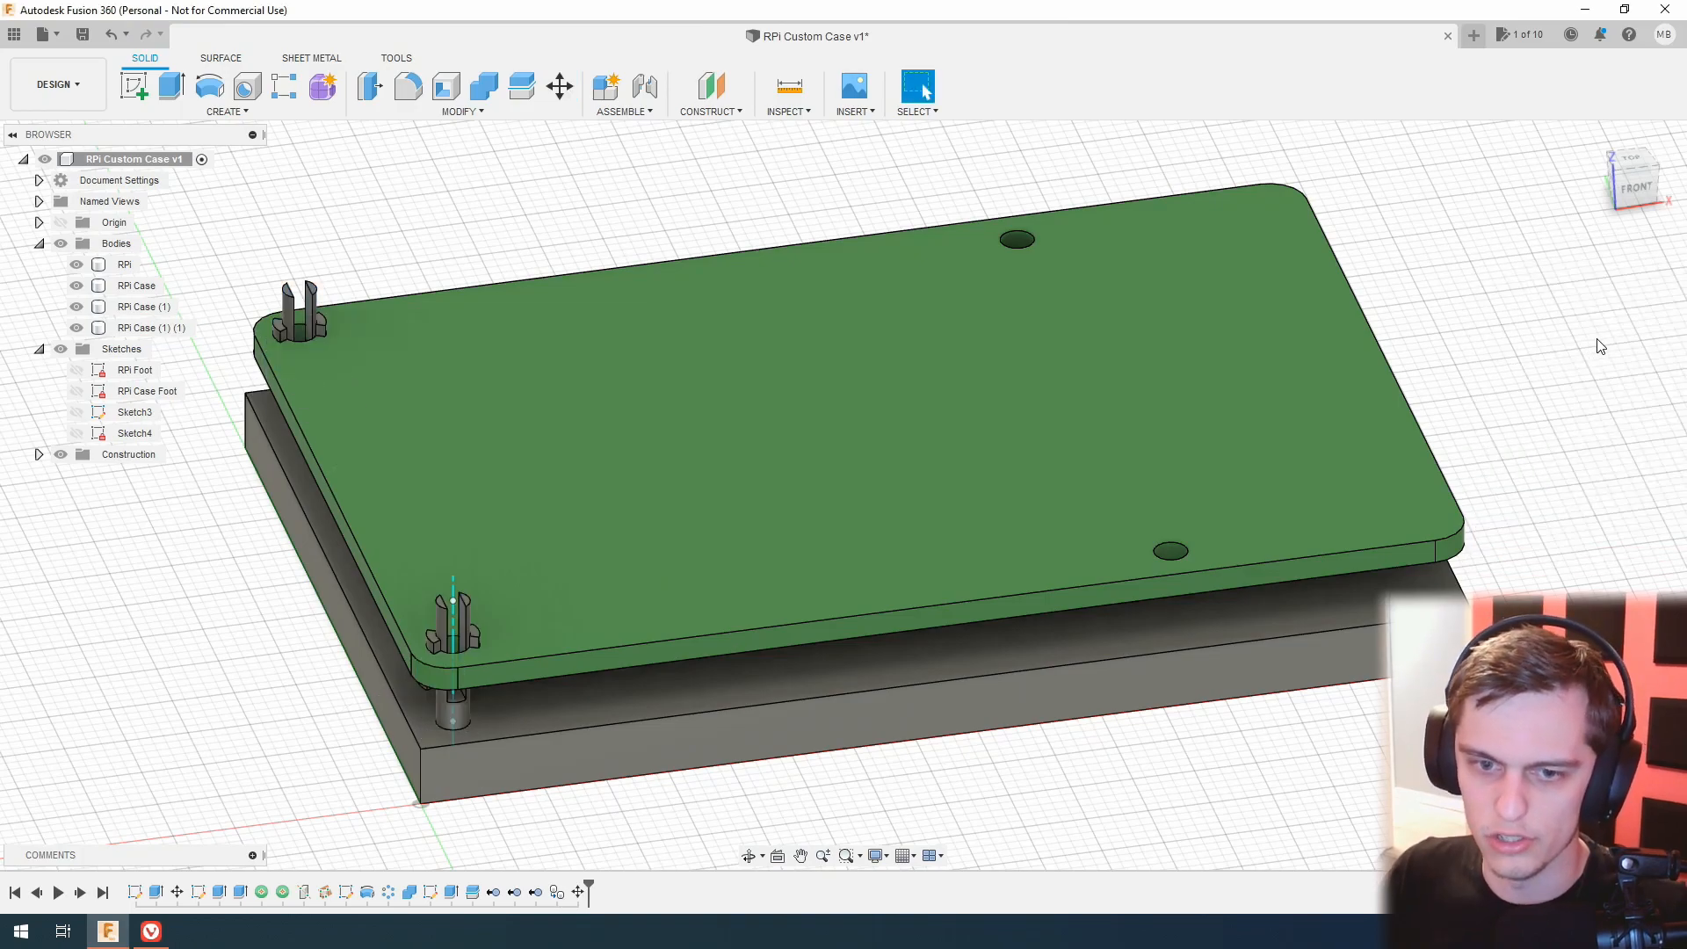
Copy both clip posts 58 mm in the X direction, the hole spacing in the Raspberry Pi drawing, to the other two mounting holes.
{"action": "left_click", "coordinate": [148, 313]}
{"action": "left_click", "coordinate": [147, 329], "text": "ctrl"}
{"action": "left_click", "coordinate": [559, 85]}
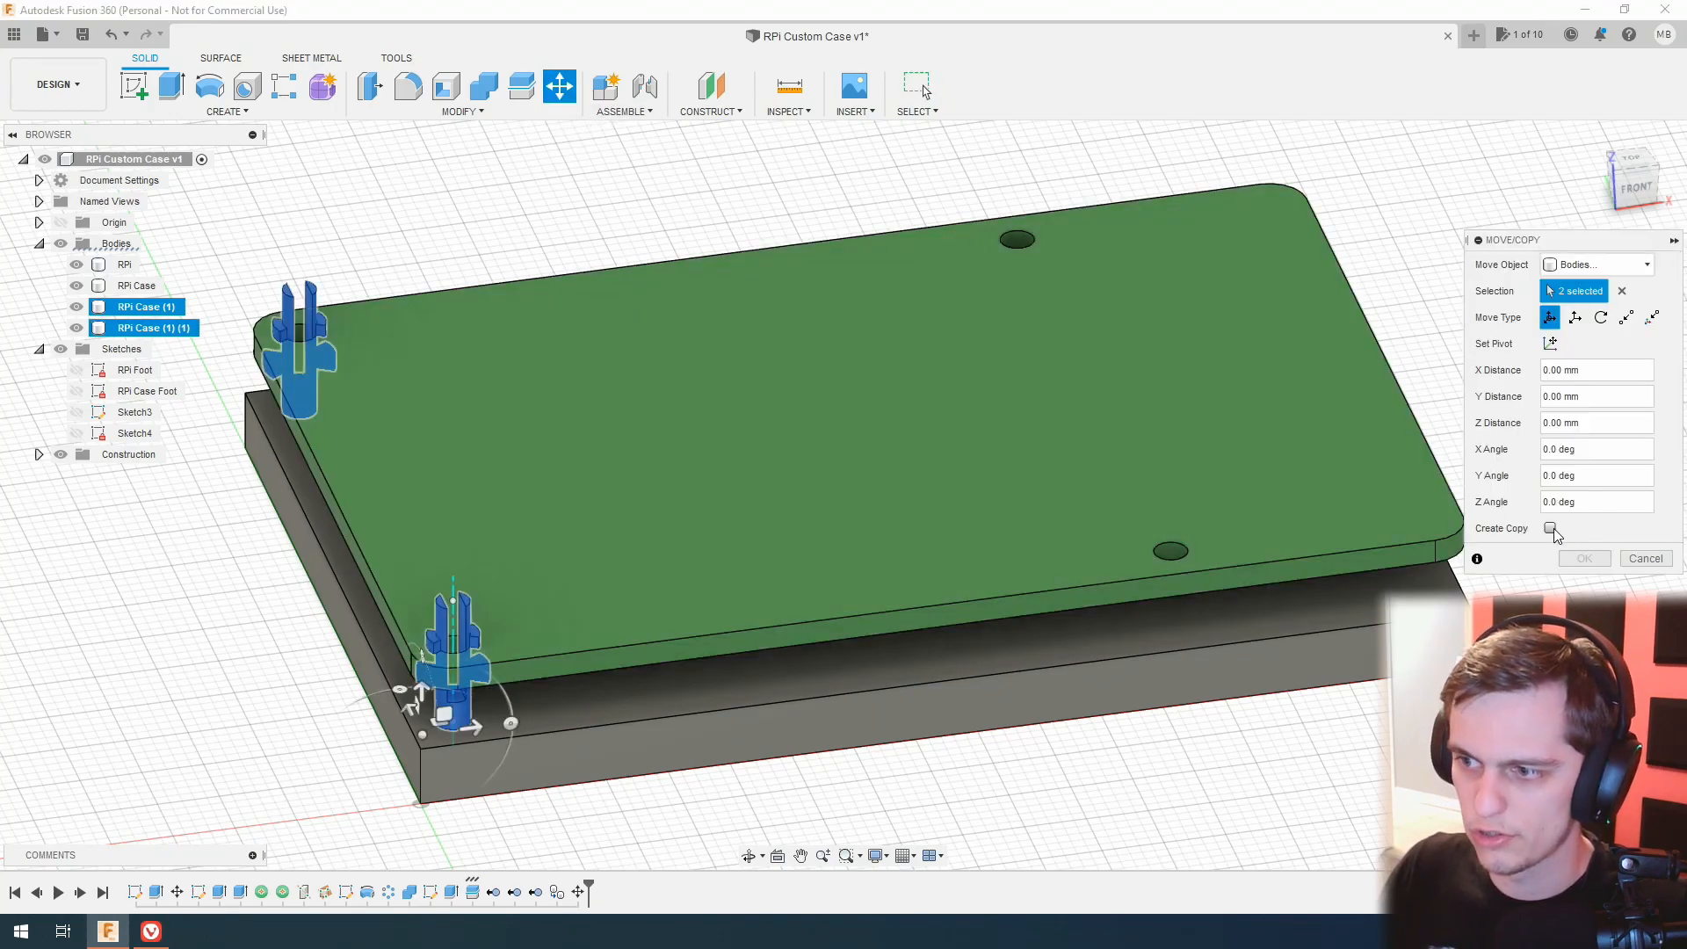
{"action": "left_click", "coordinate": [1550, 528]}
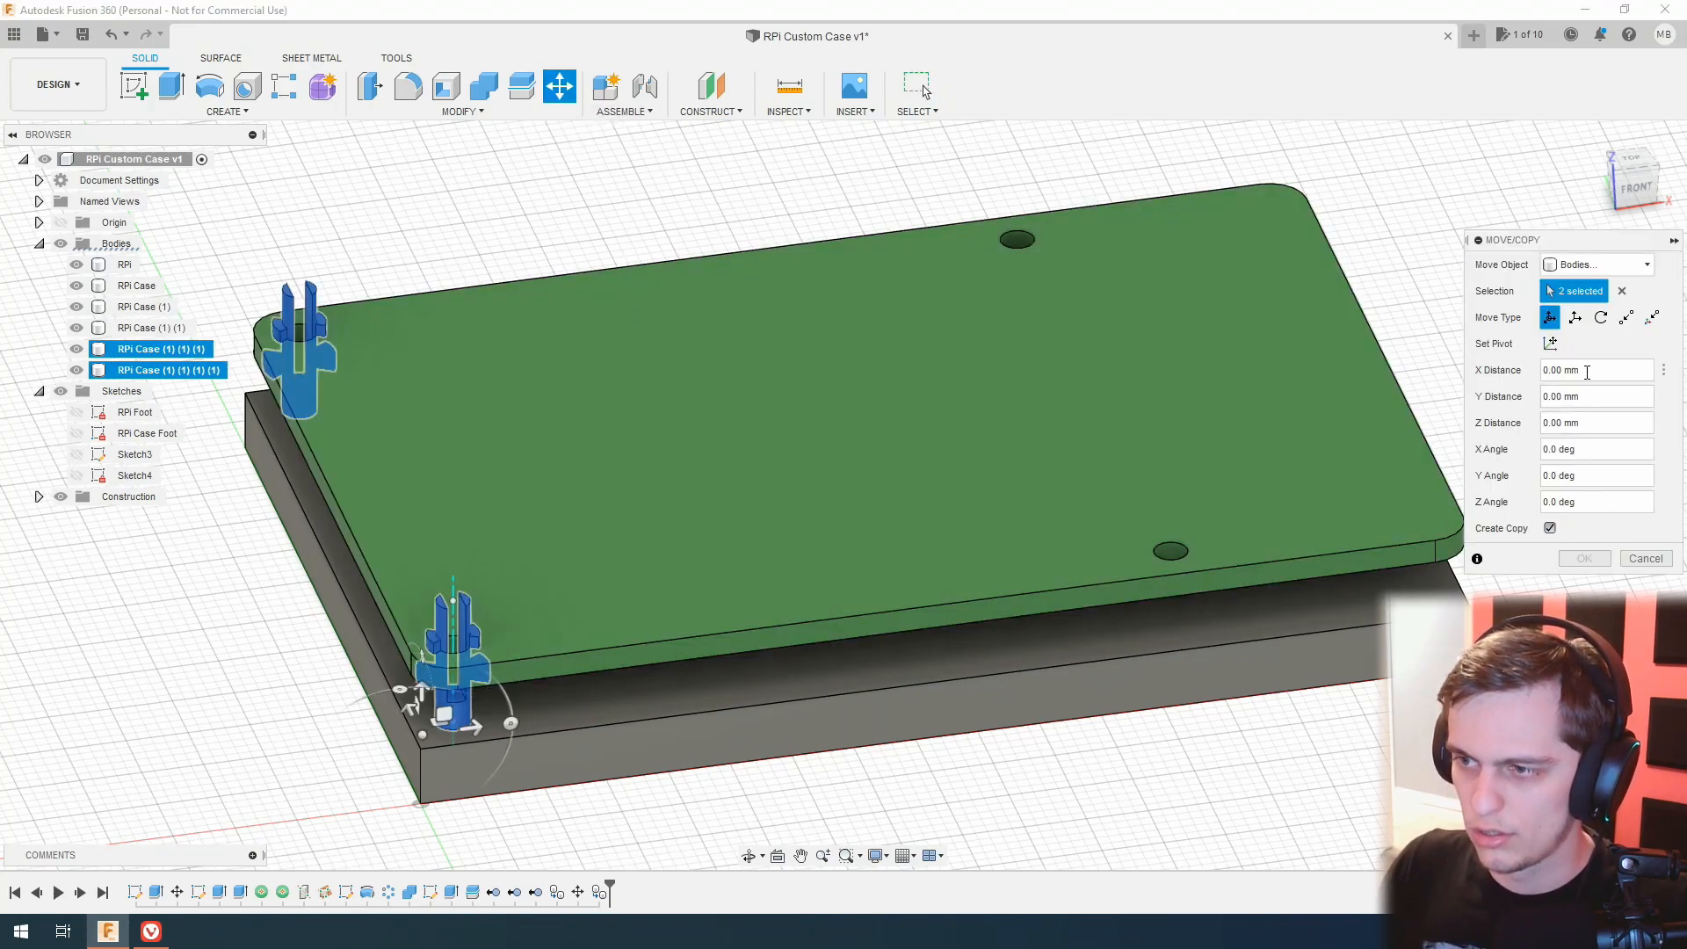
{"action": "left_click", "coordinate": [150, 930]}
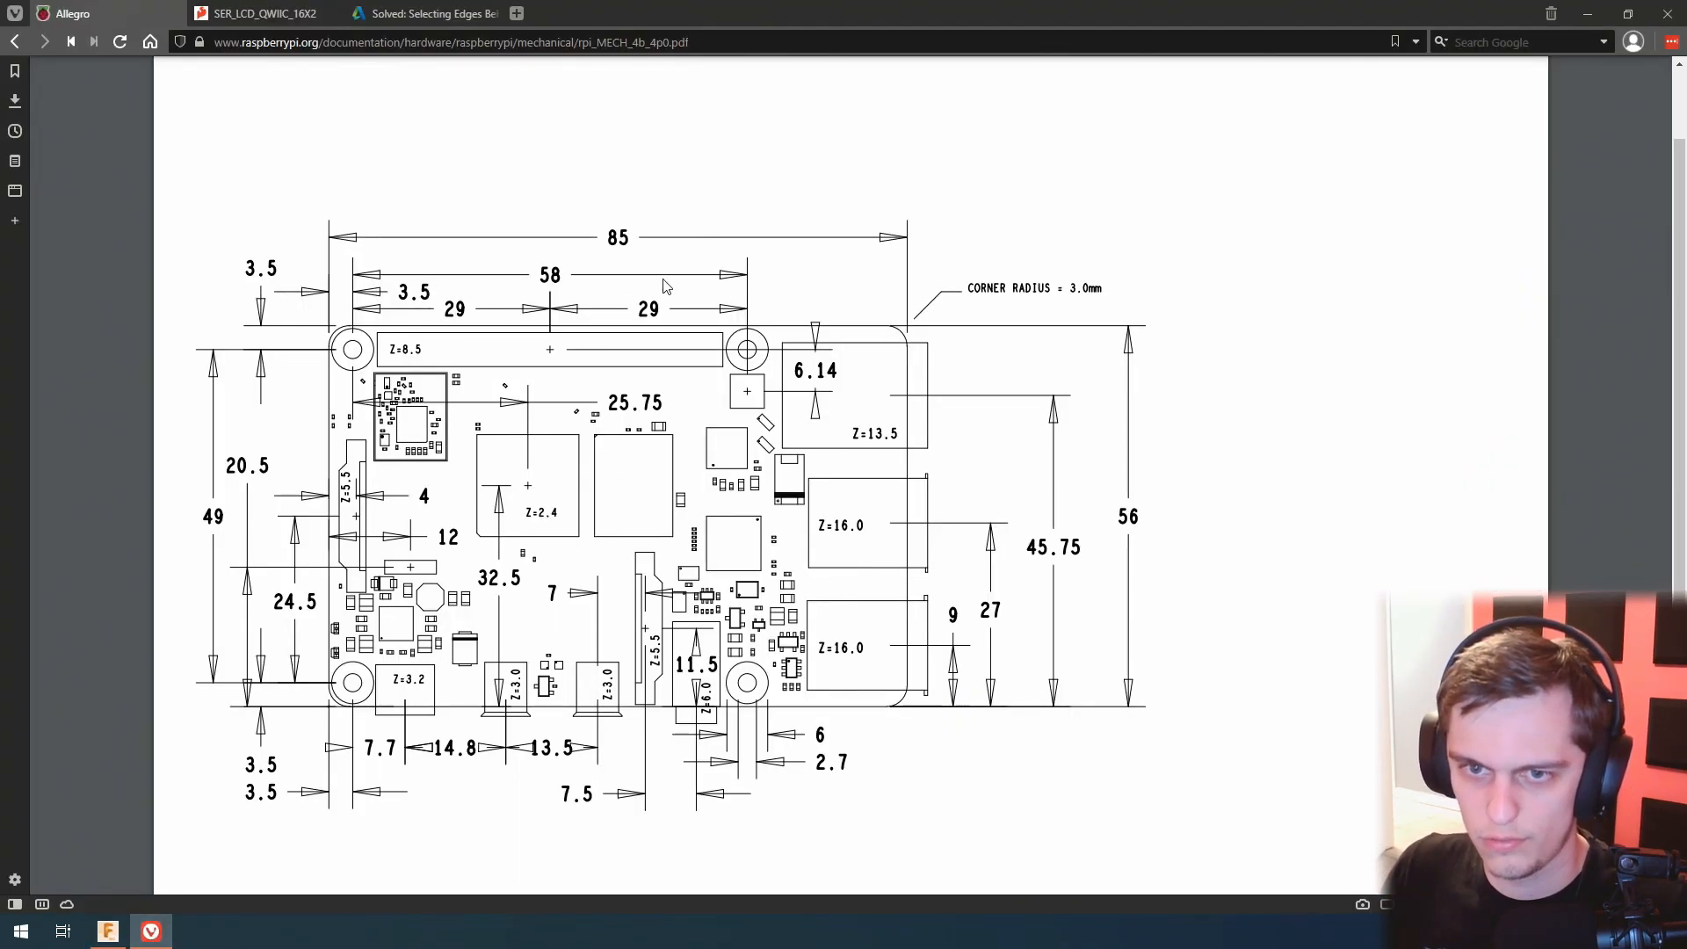
{"action": "left_click", "coordinate": [1587, 13]}
{"action": "left_click", "coordinate": [1590, 376]}
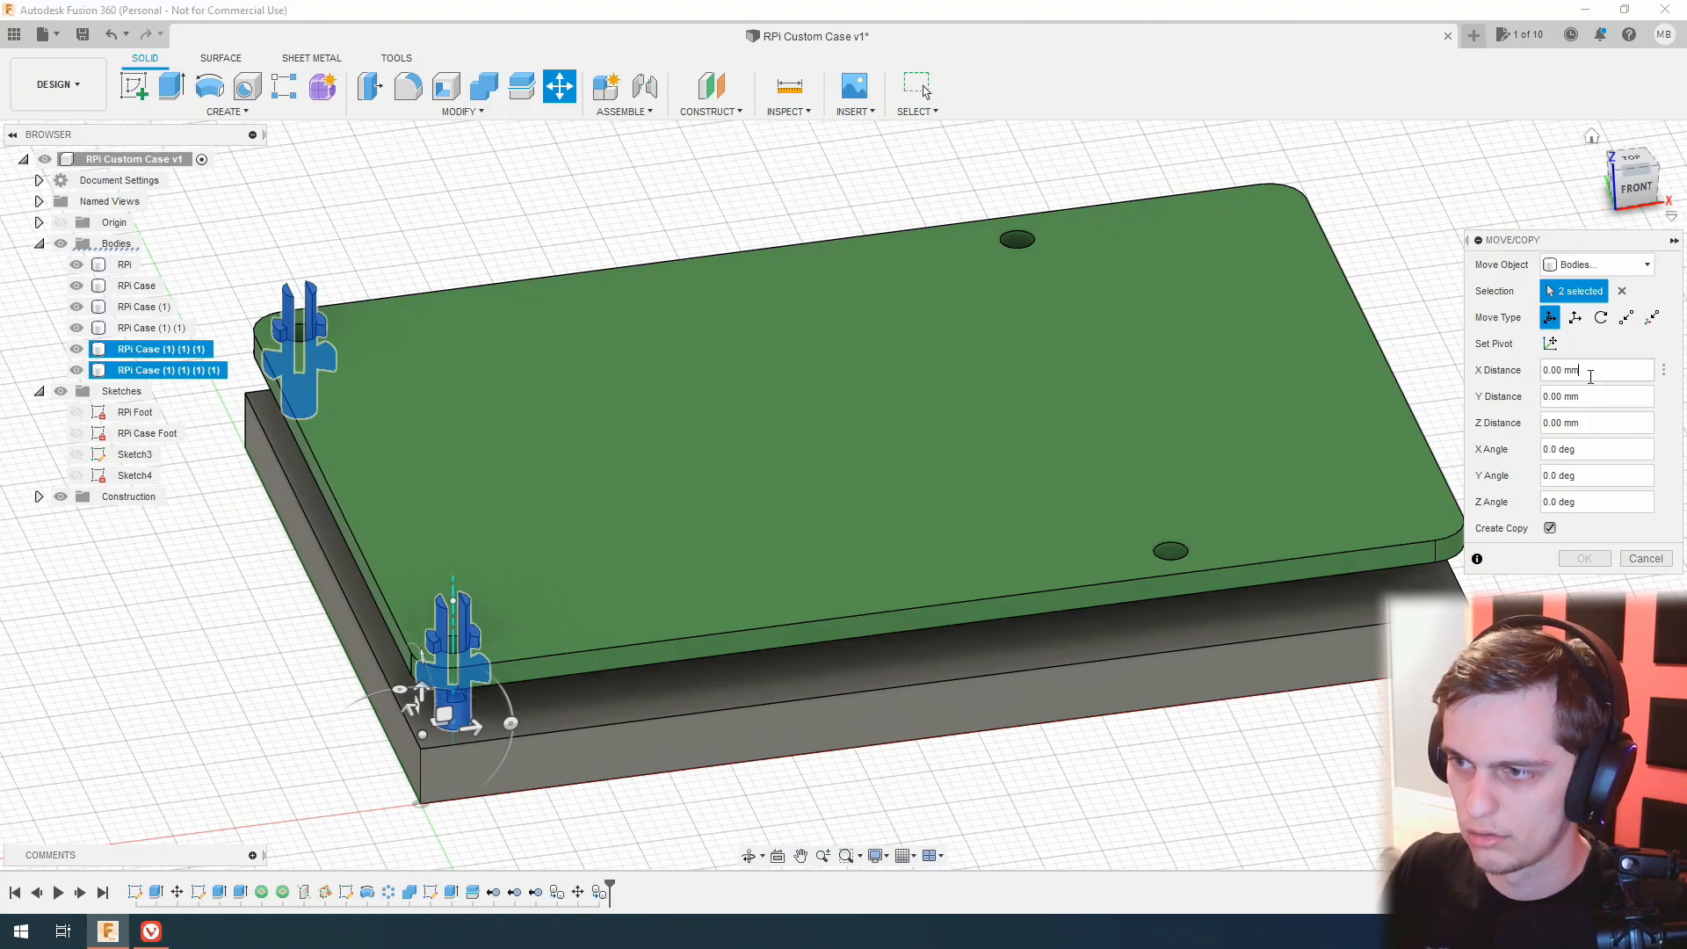
{"action": "key", "text": "ctrl+a"}
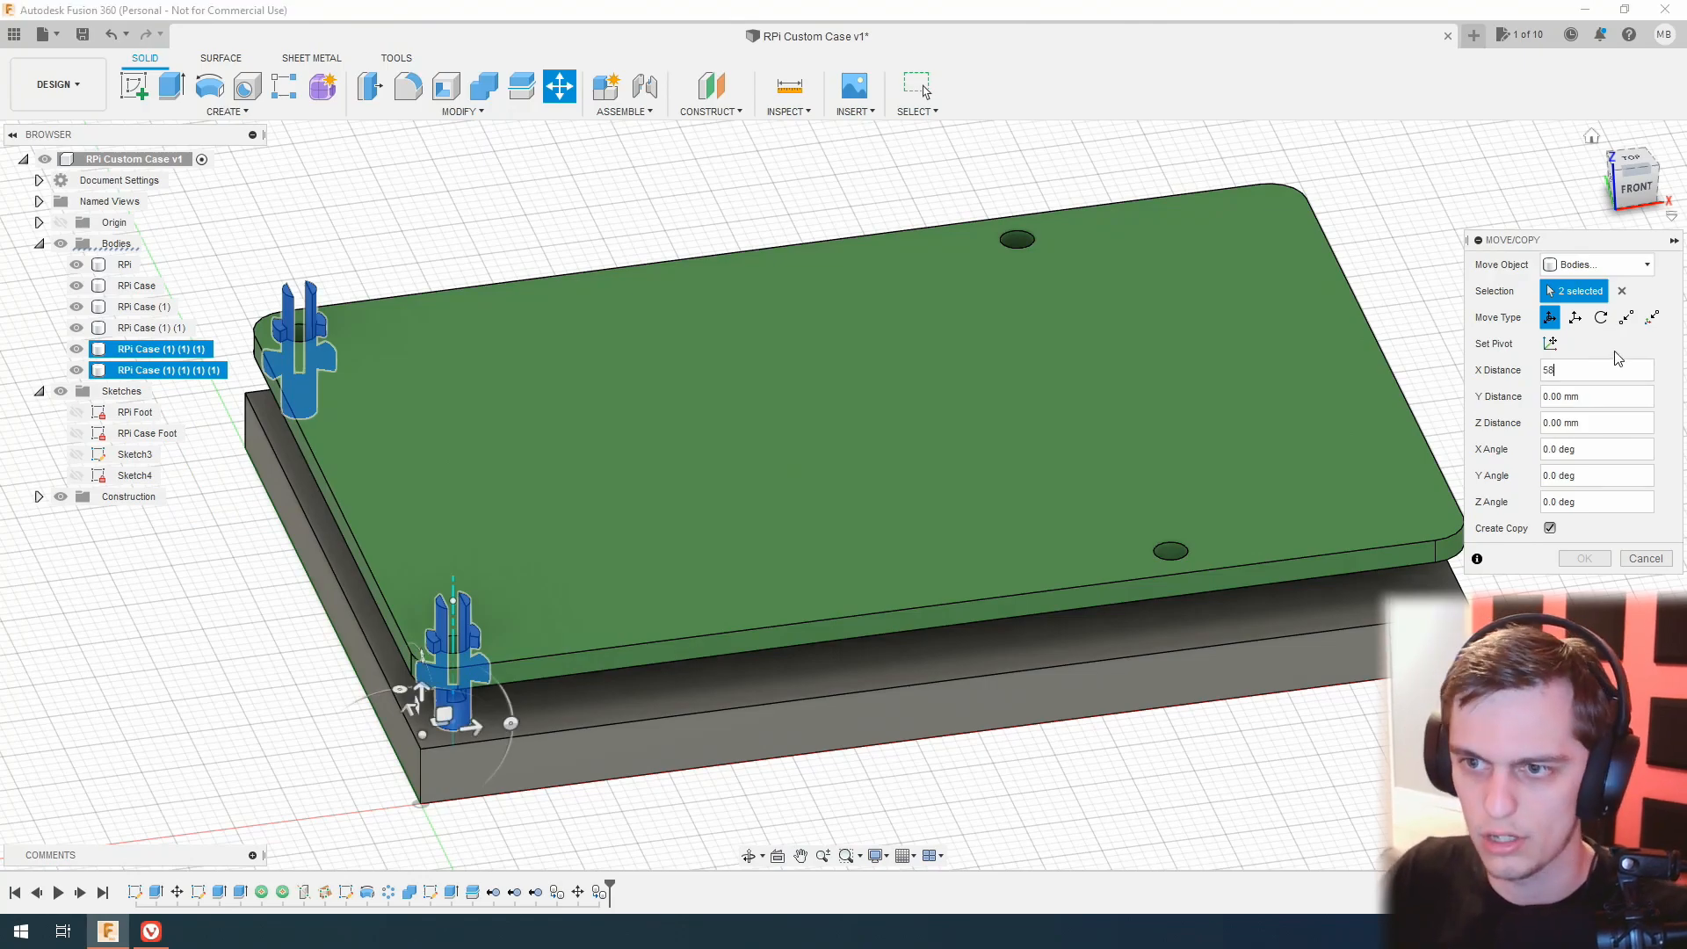
{"action": "type", "text": "58"}
{"action": "key", "text": "Return"}
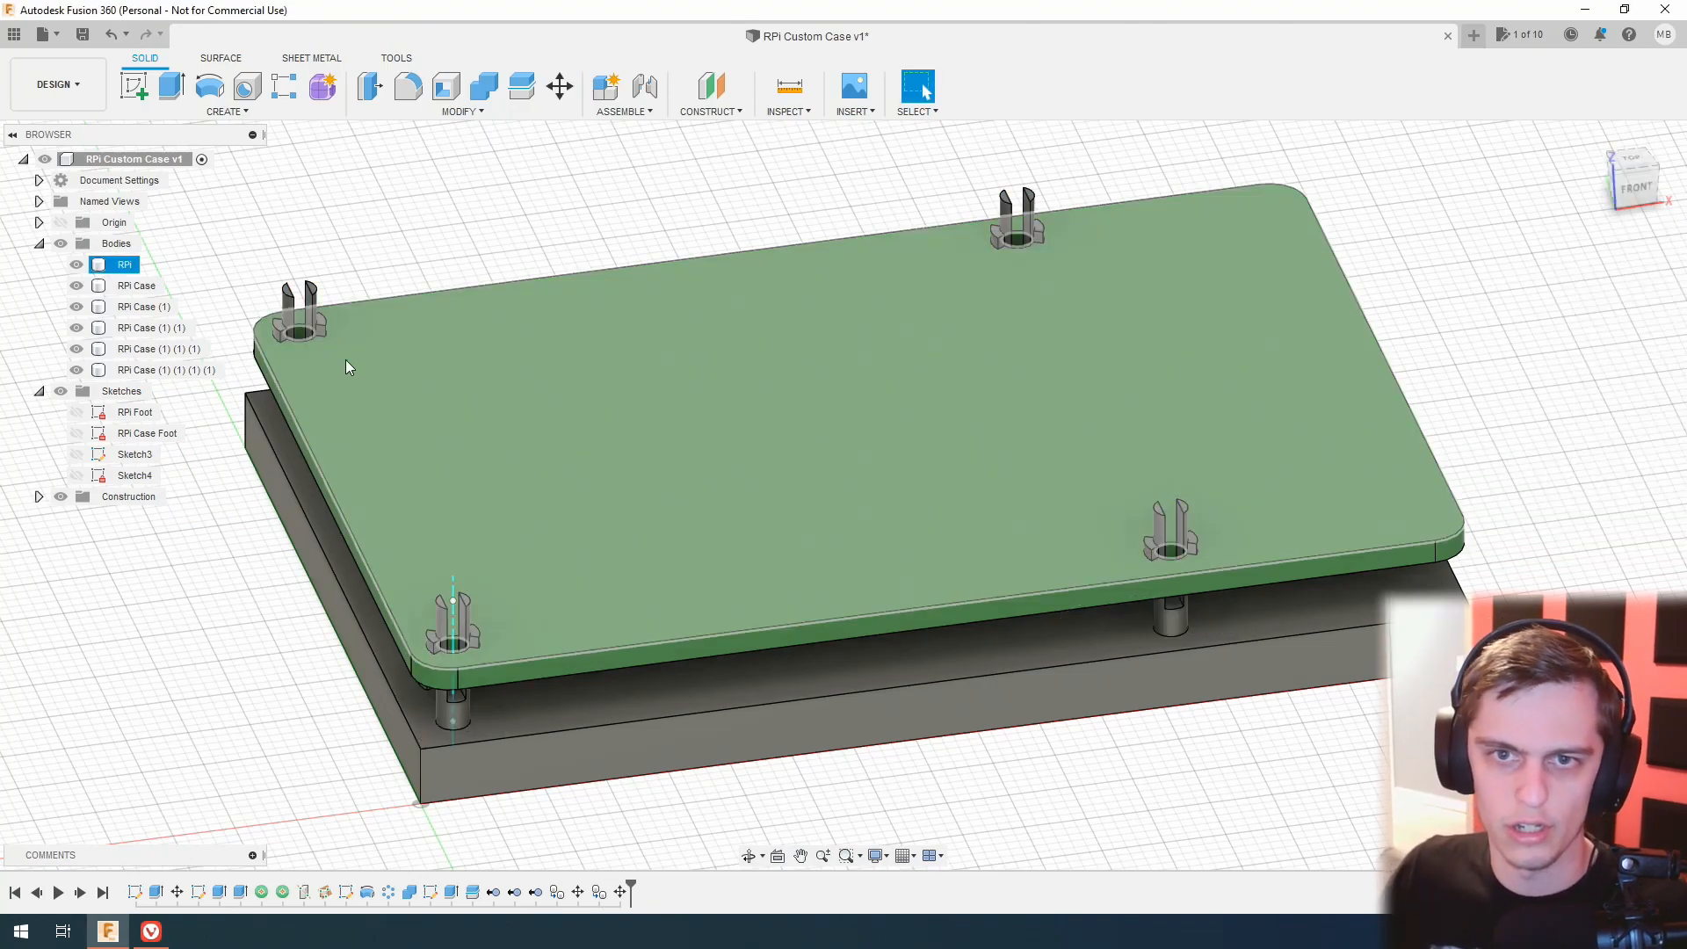
Combine the RPi Case base plate with the four clip post bodies using the Join operation.
{"action": "left_click", "coordinate": [482, 88]}
{"action": "left_click", "coordinate": [138, 285]}
{"action": "left_click", "coordinate": [145, 306]}
{"action": "left_click", "coordinate": [152, 327]}
{"action": "left_click", "coordinate": [158, 348]}
{"action": "left_click", "coordinate": [165, 367]}
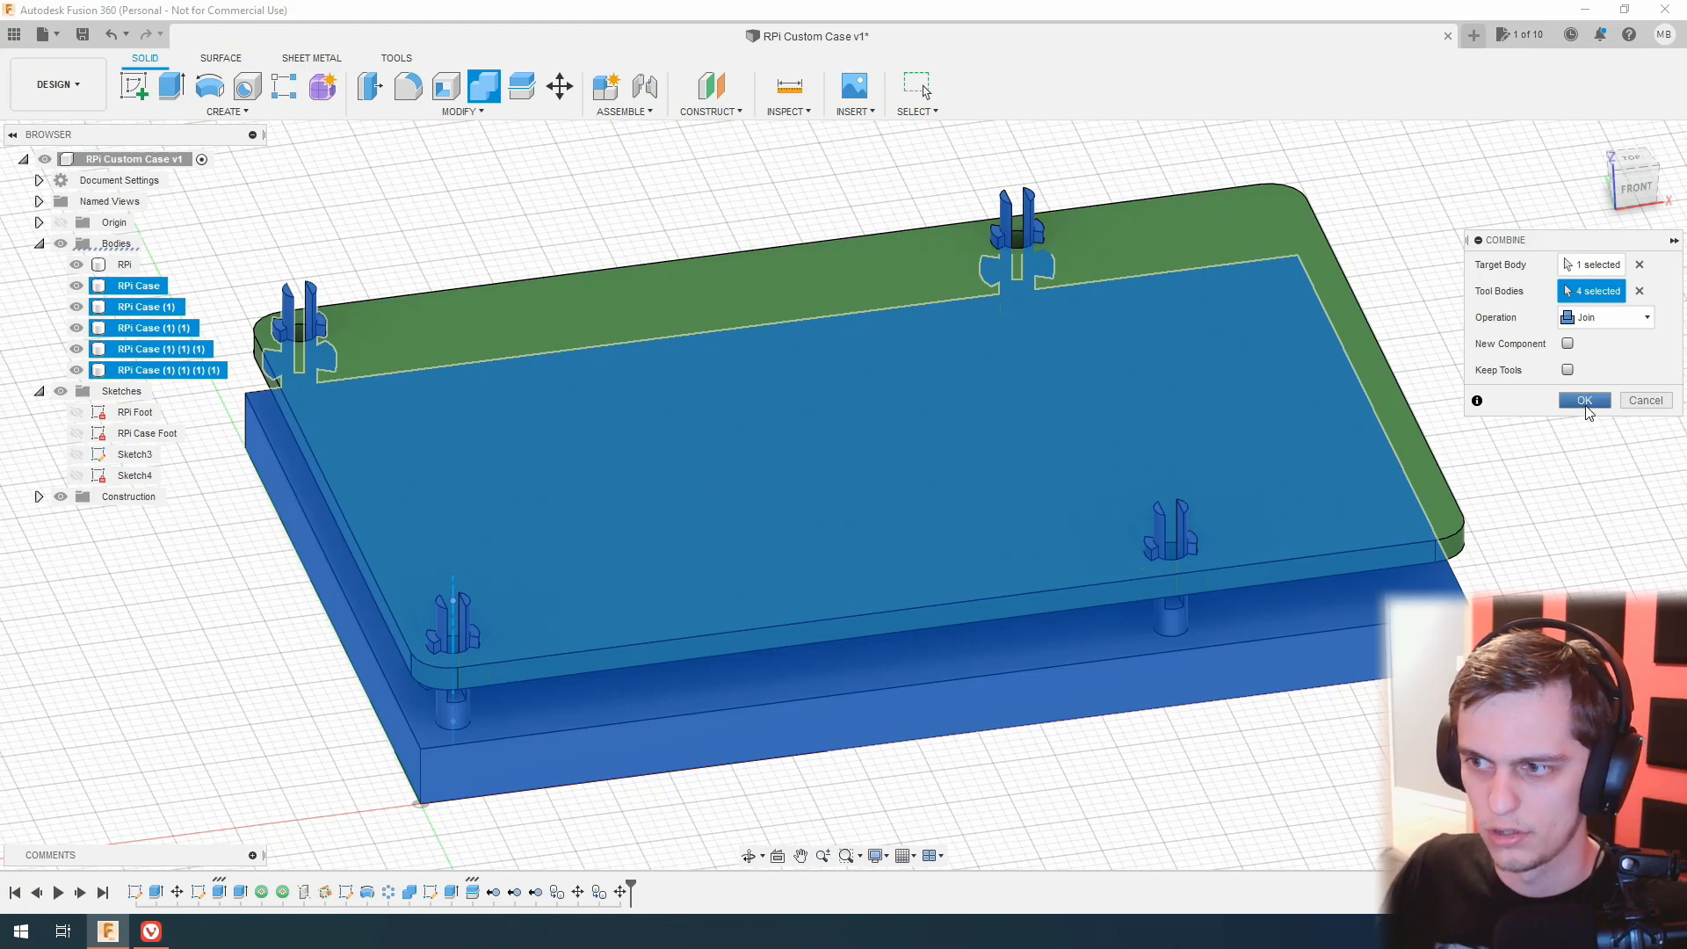
{"action": "left_click", "coordinate": [1585, 402]}
Set the extrusion distance of the RPi Foot post profiles to 15 mm.
{"action": "left_click", "coordinate": [1620, 194]}
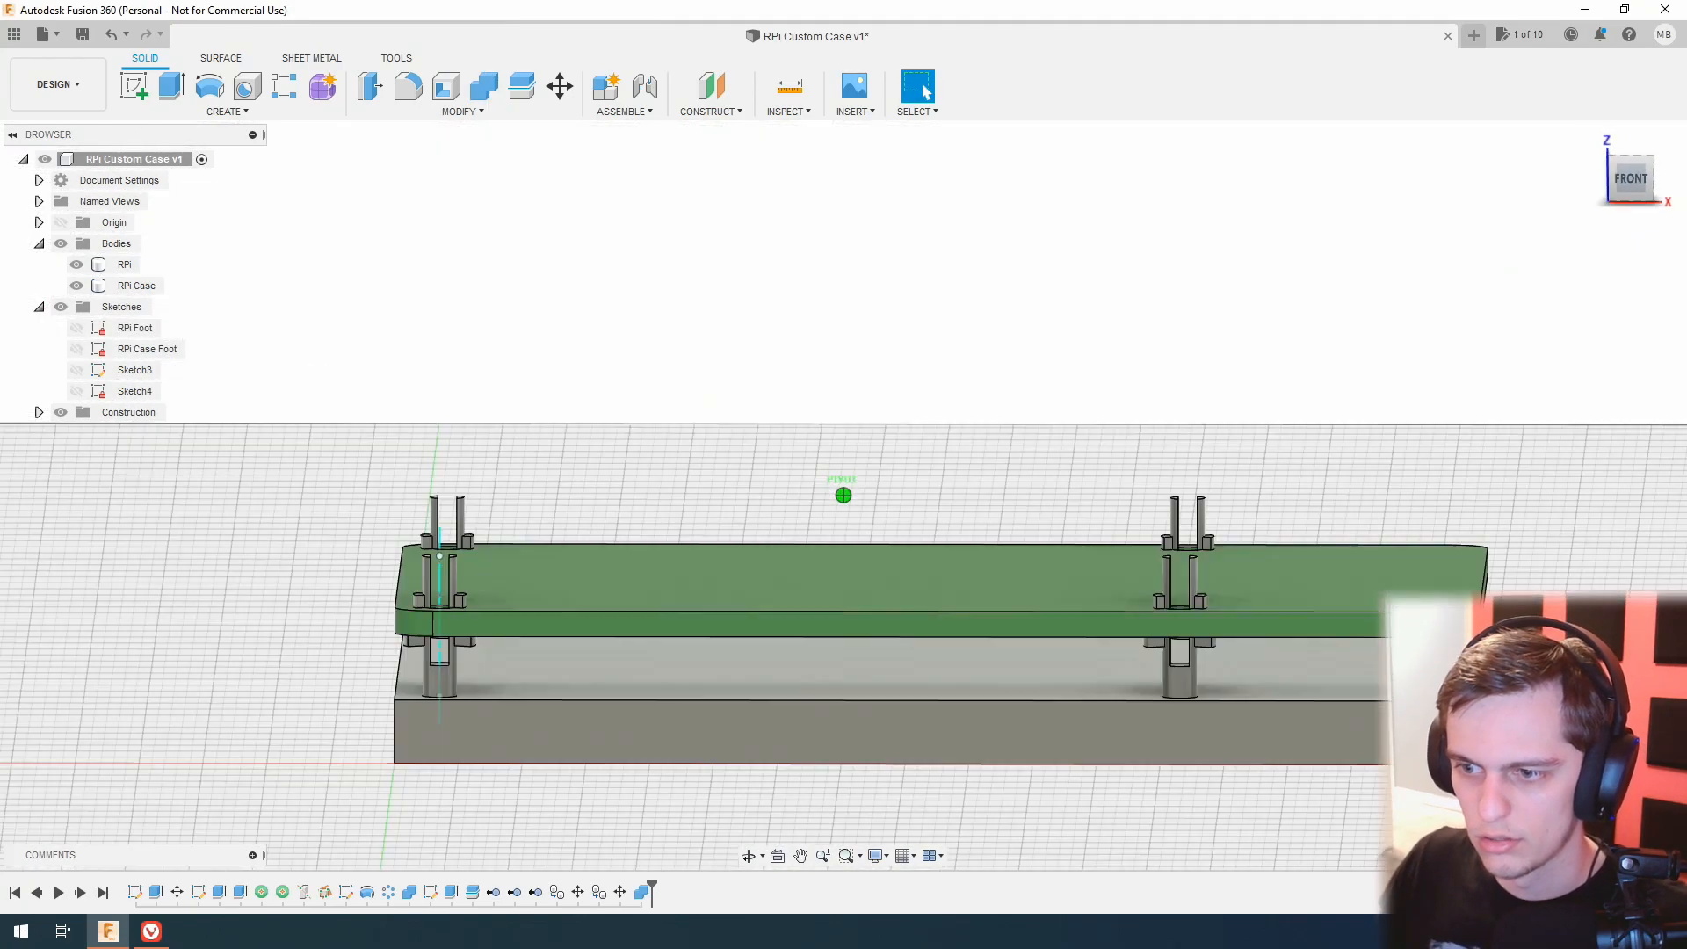
{"action": "mouse_move", "coordinate": [1631, 179]}
{"action": "left_mouse_down"}
{"action": "mouse_move", "coordinate": [1614, 200]}
{"action": "mouse_move", "coordinate": [1657, 200]}
{"action": "mouse_move", "coordinate": [1622, 198]}
{"action": "mouse_move", "coordinate": [1653, 163]}
{"action": "left_mouse_up"}
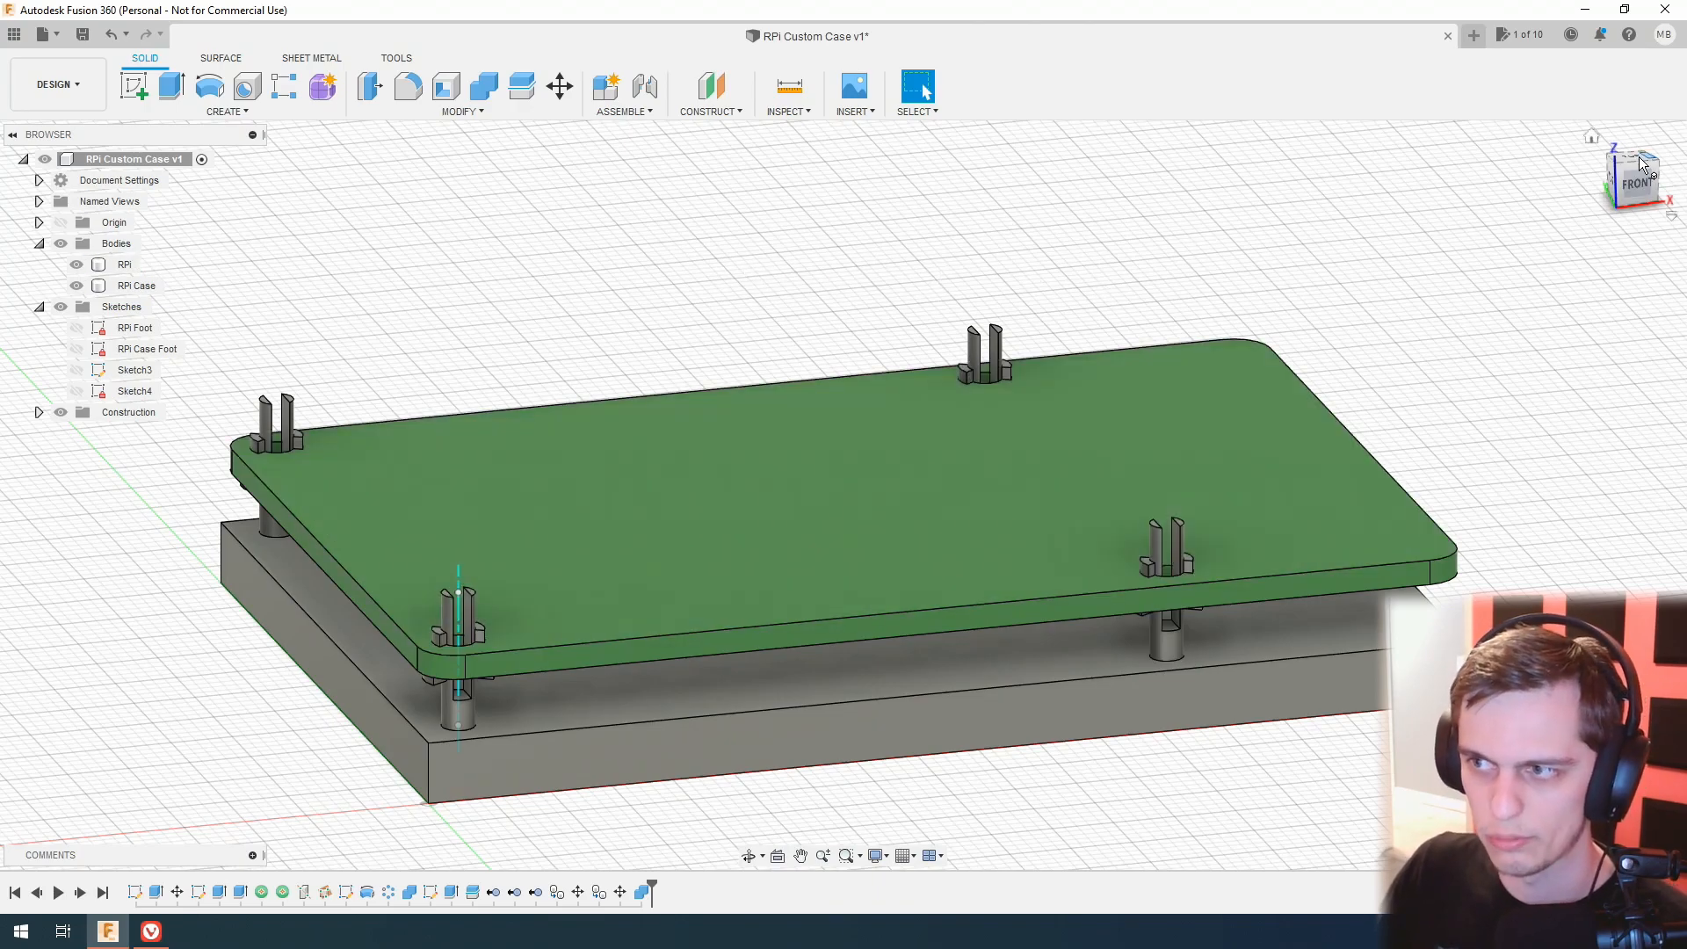
{"action": "left_click_drag", "start_coordinate": [1636, 195], "coordinate": [1659, 205]}
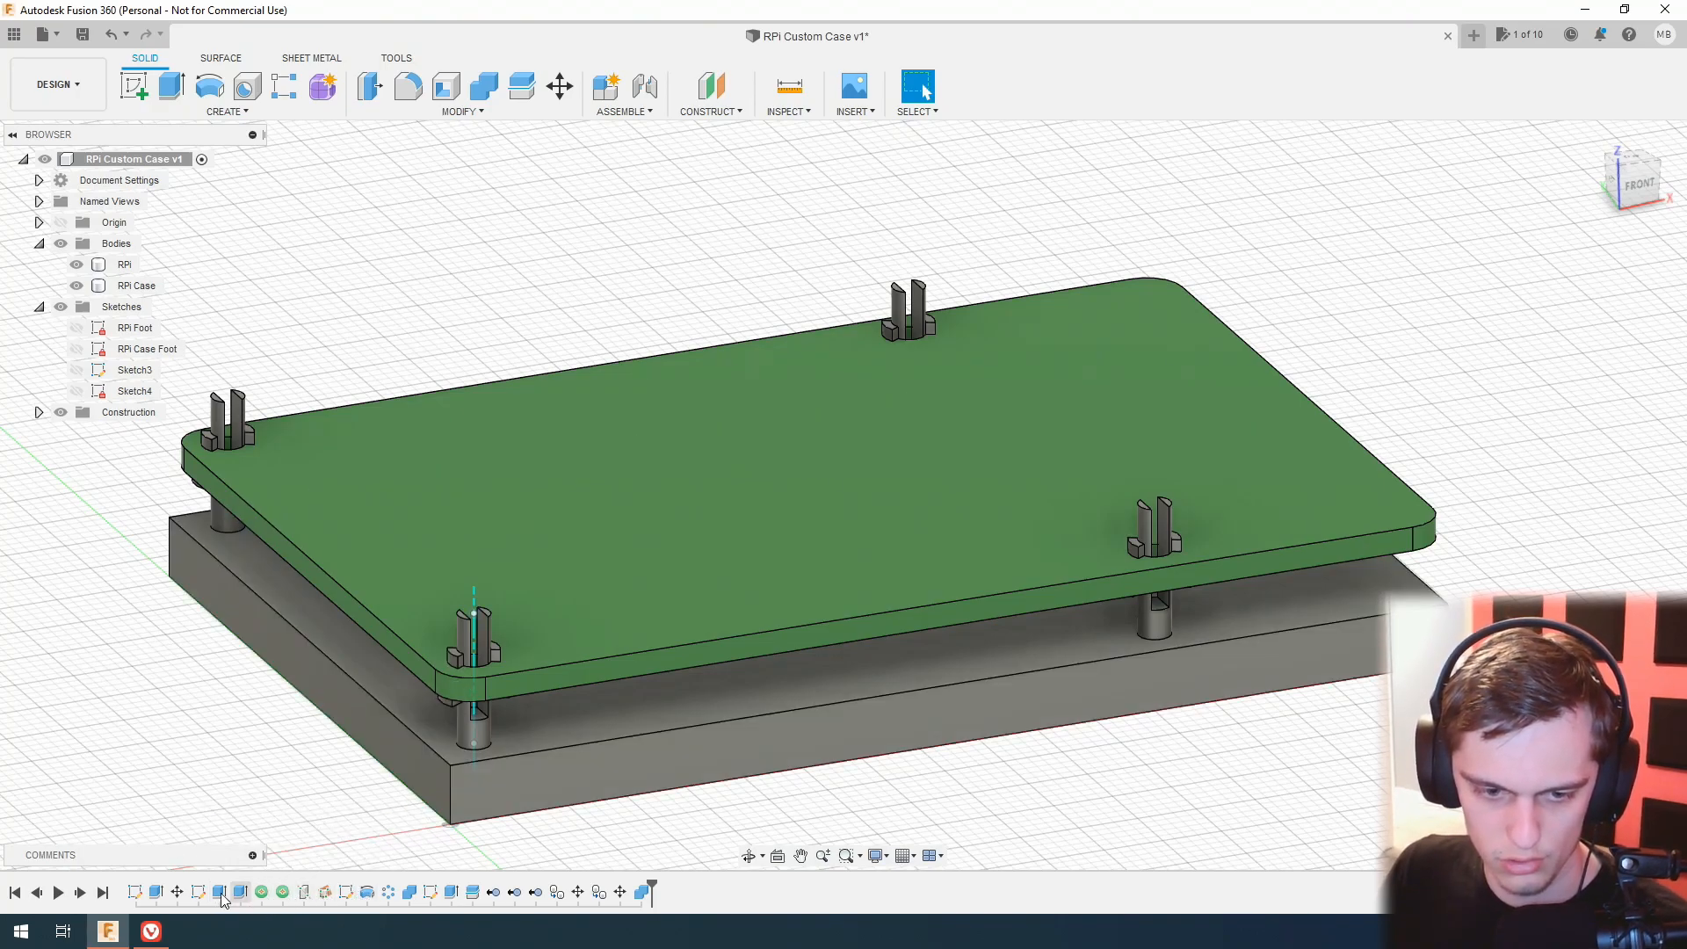
{"action": "double_click", "coordinate": [156, 893]}
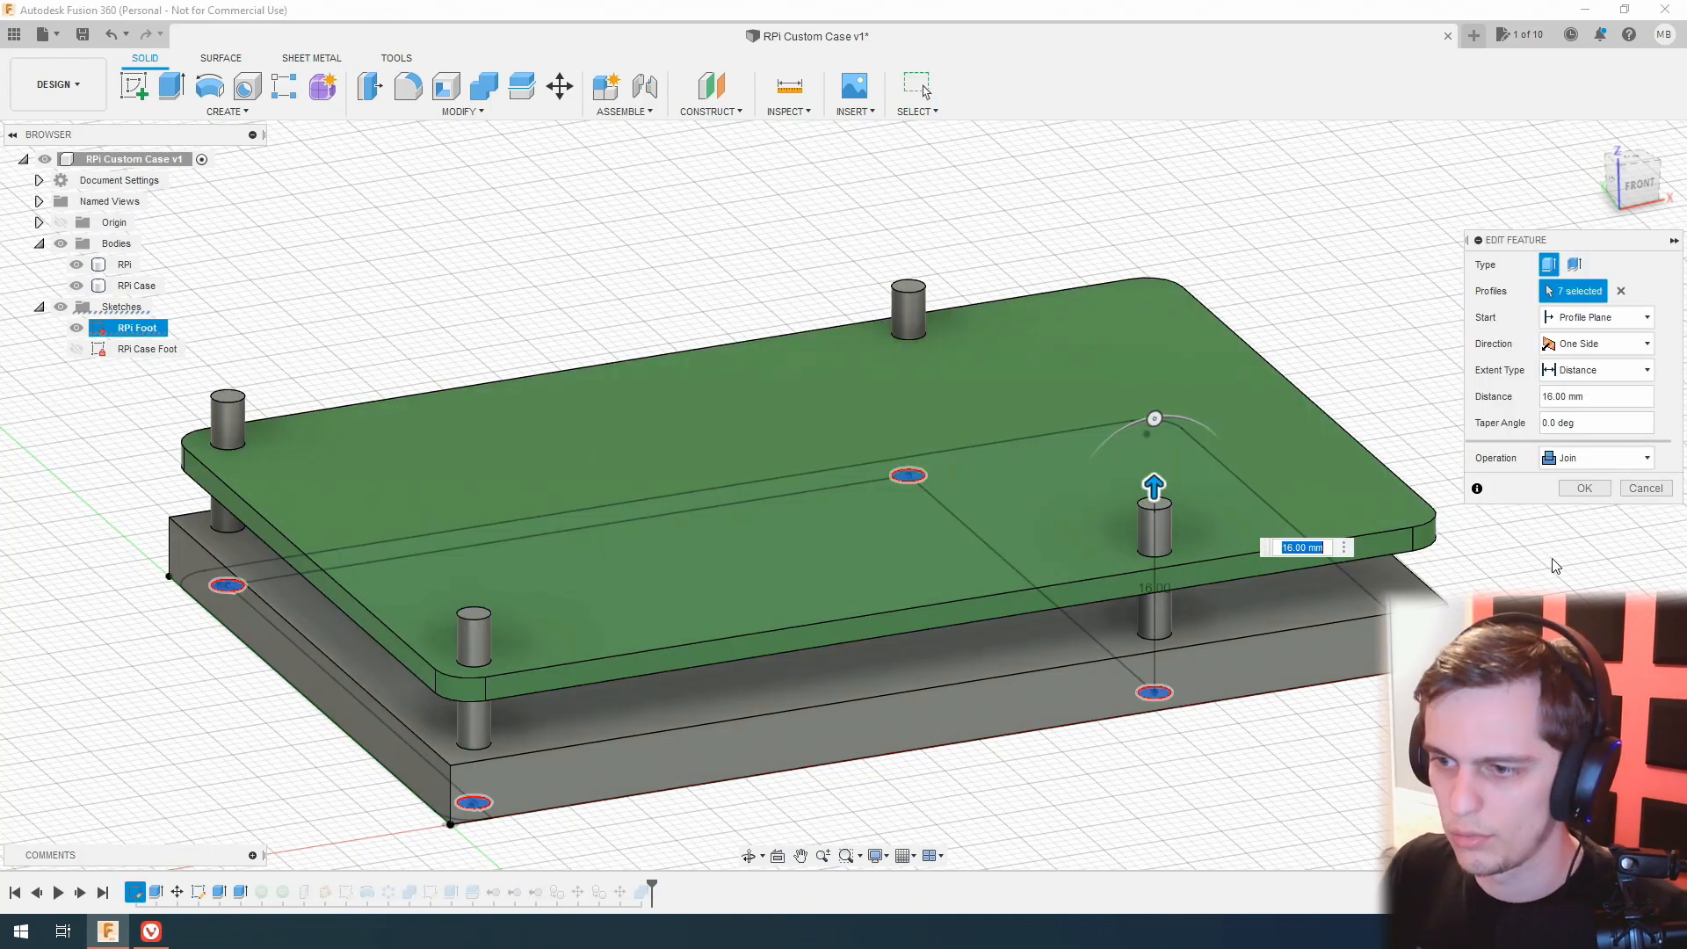
{"action": "type", "text": "15"}
{"action": "key", "text": "Return"}
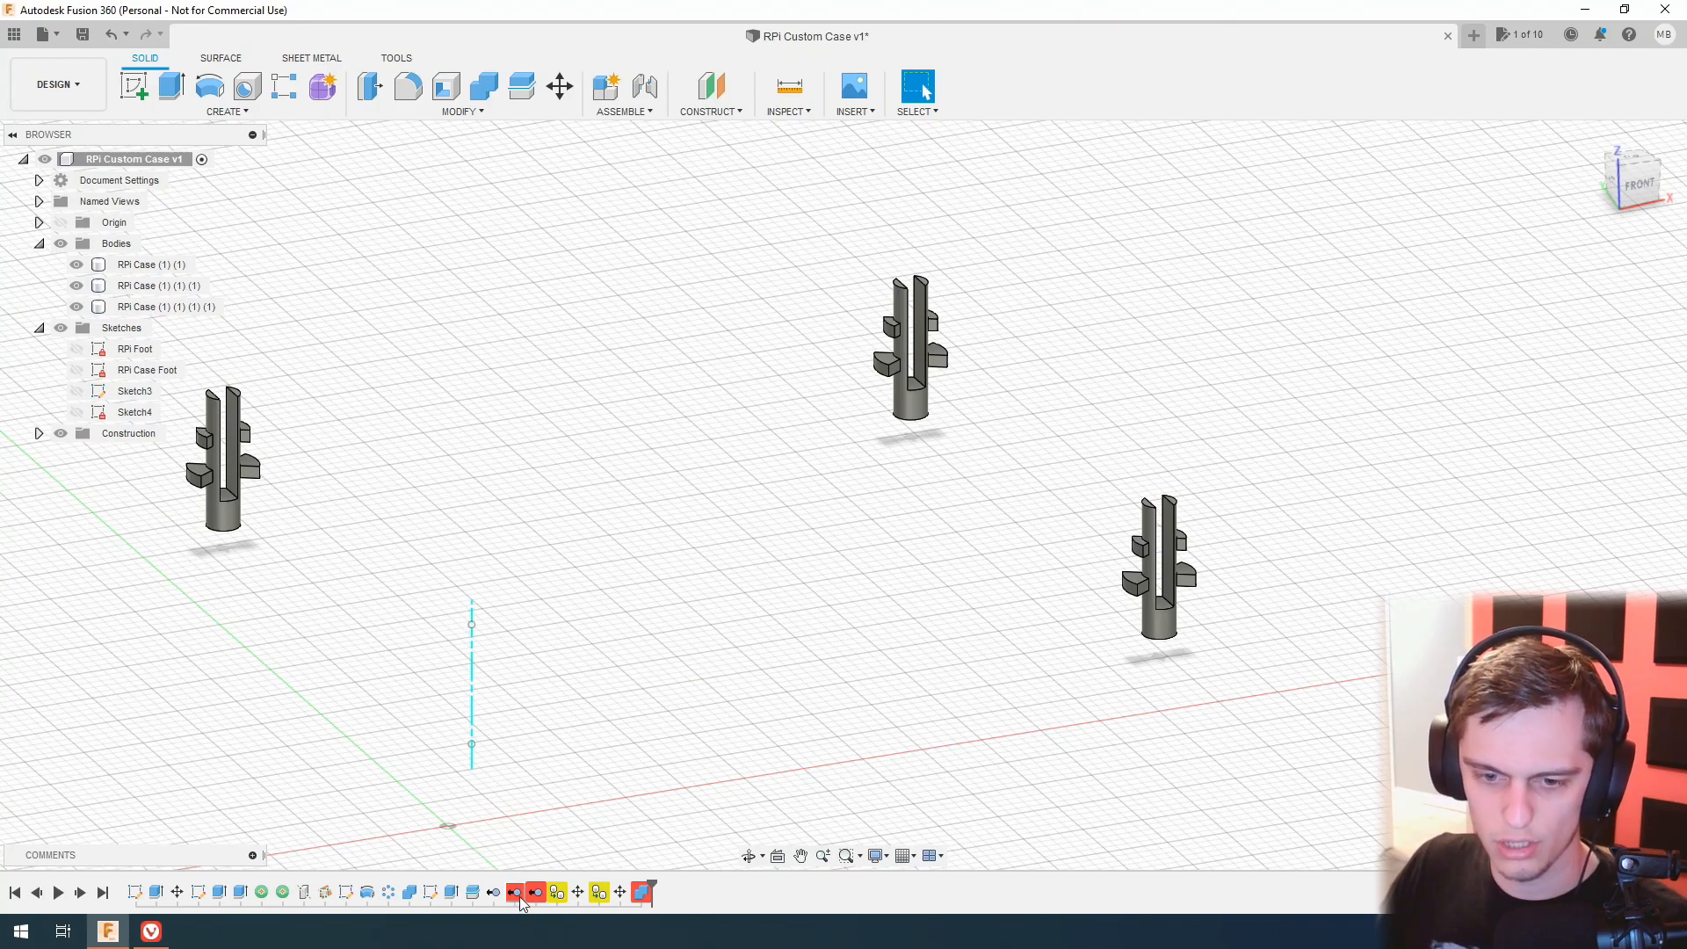
{"action": "left_click_drag", "start_coordinate": [650, 885], "coordinate": [504, 877]}
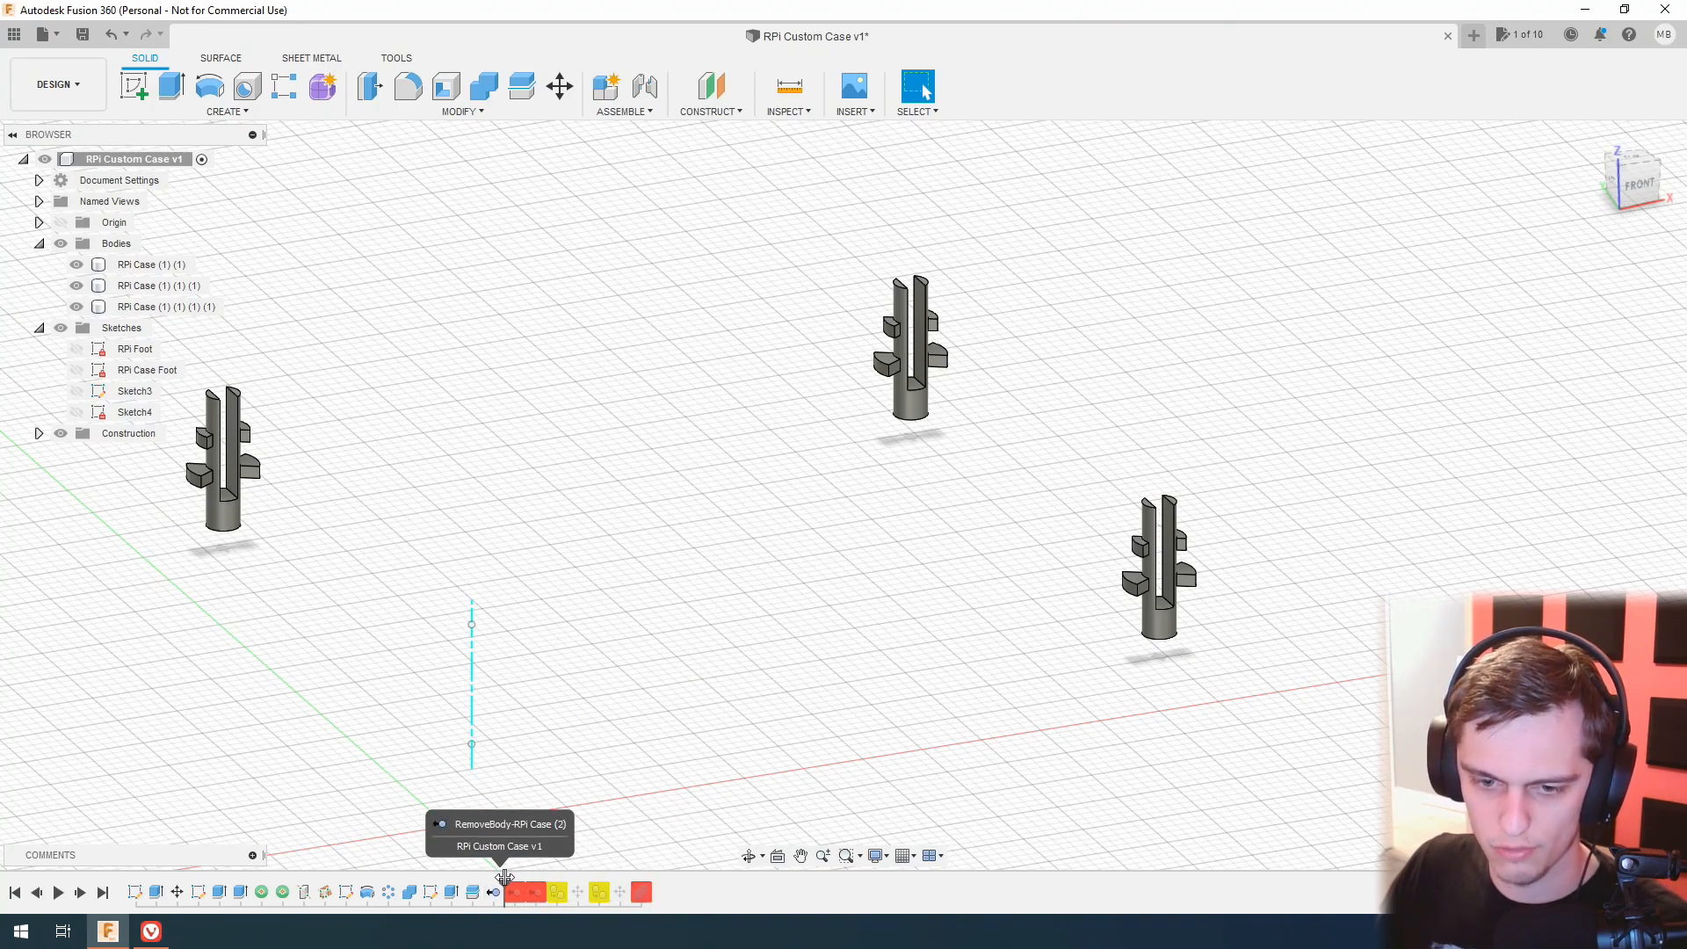
{"action": "scroll", "coordinate": [535, 777], "scroll_direction": "up", "scroll_amount": 4}
{"action": "scroll", "coordinate": [535, 777], "scroll_direction": "down", "scroll_amount": 4}
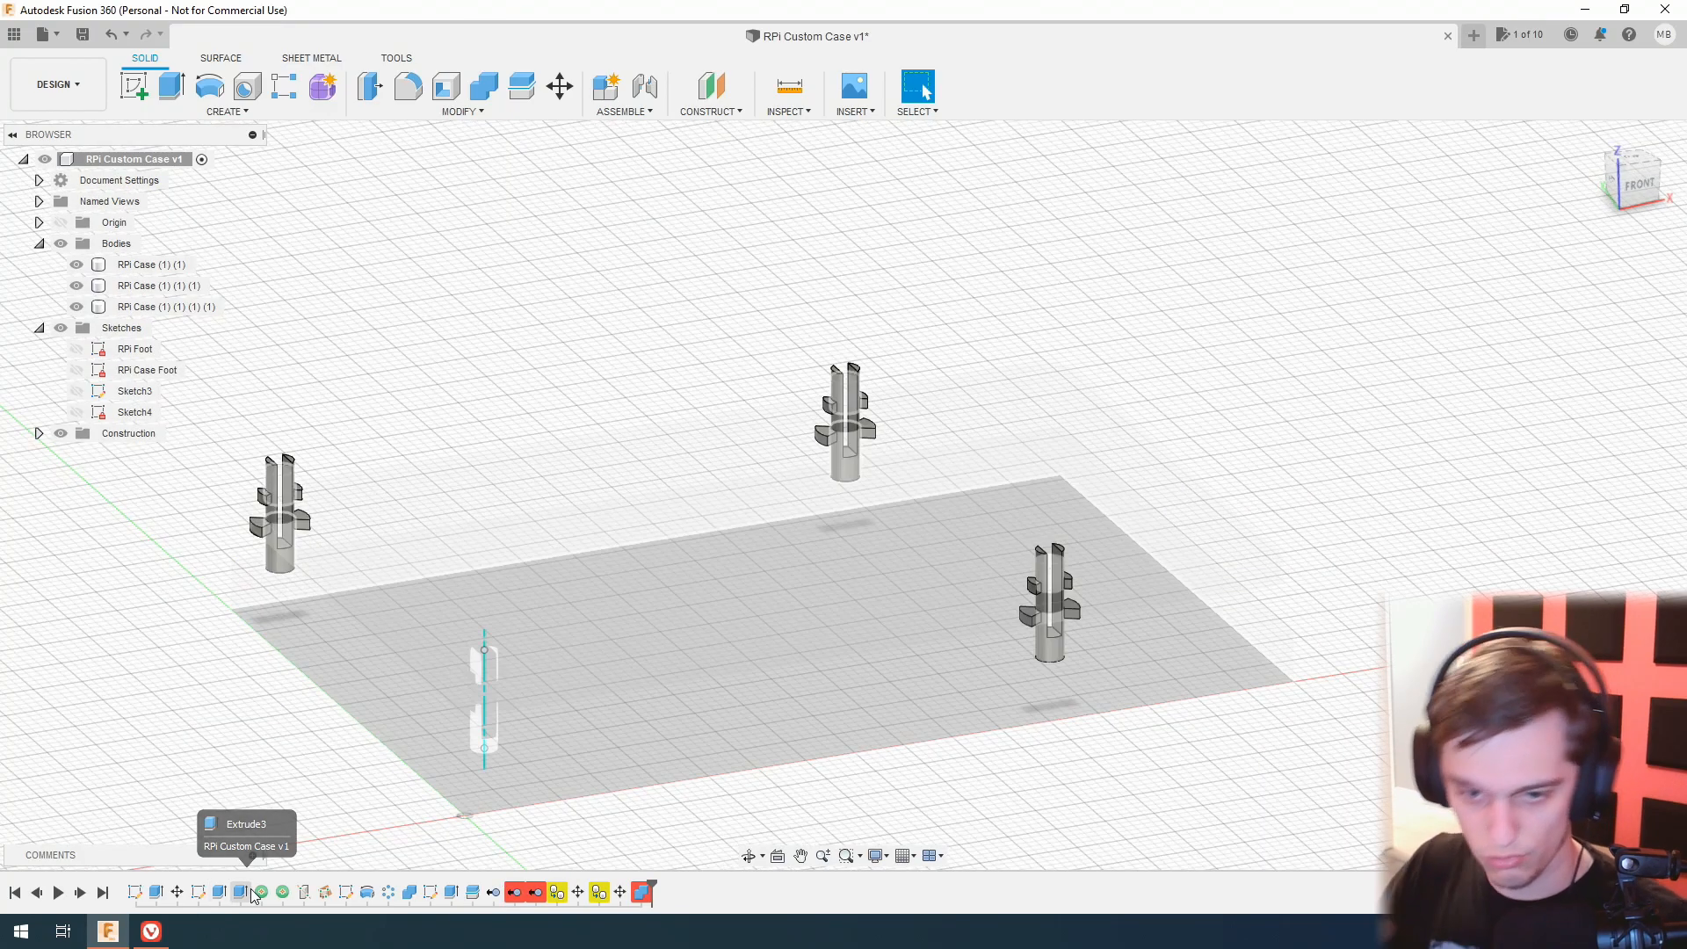
Reopen the post extrusion, hide the RPi board to inspect the posts, accept the 15 mm distance and show the board again.
{"action": "right_click", "coordinate": [252, 892]}
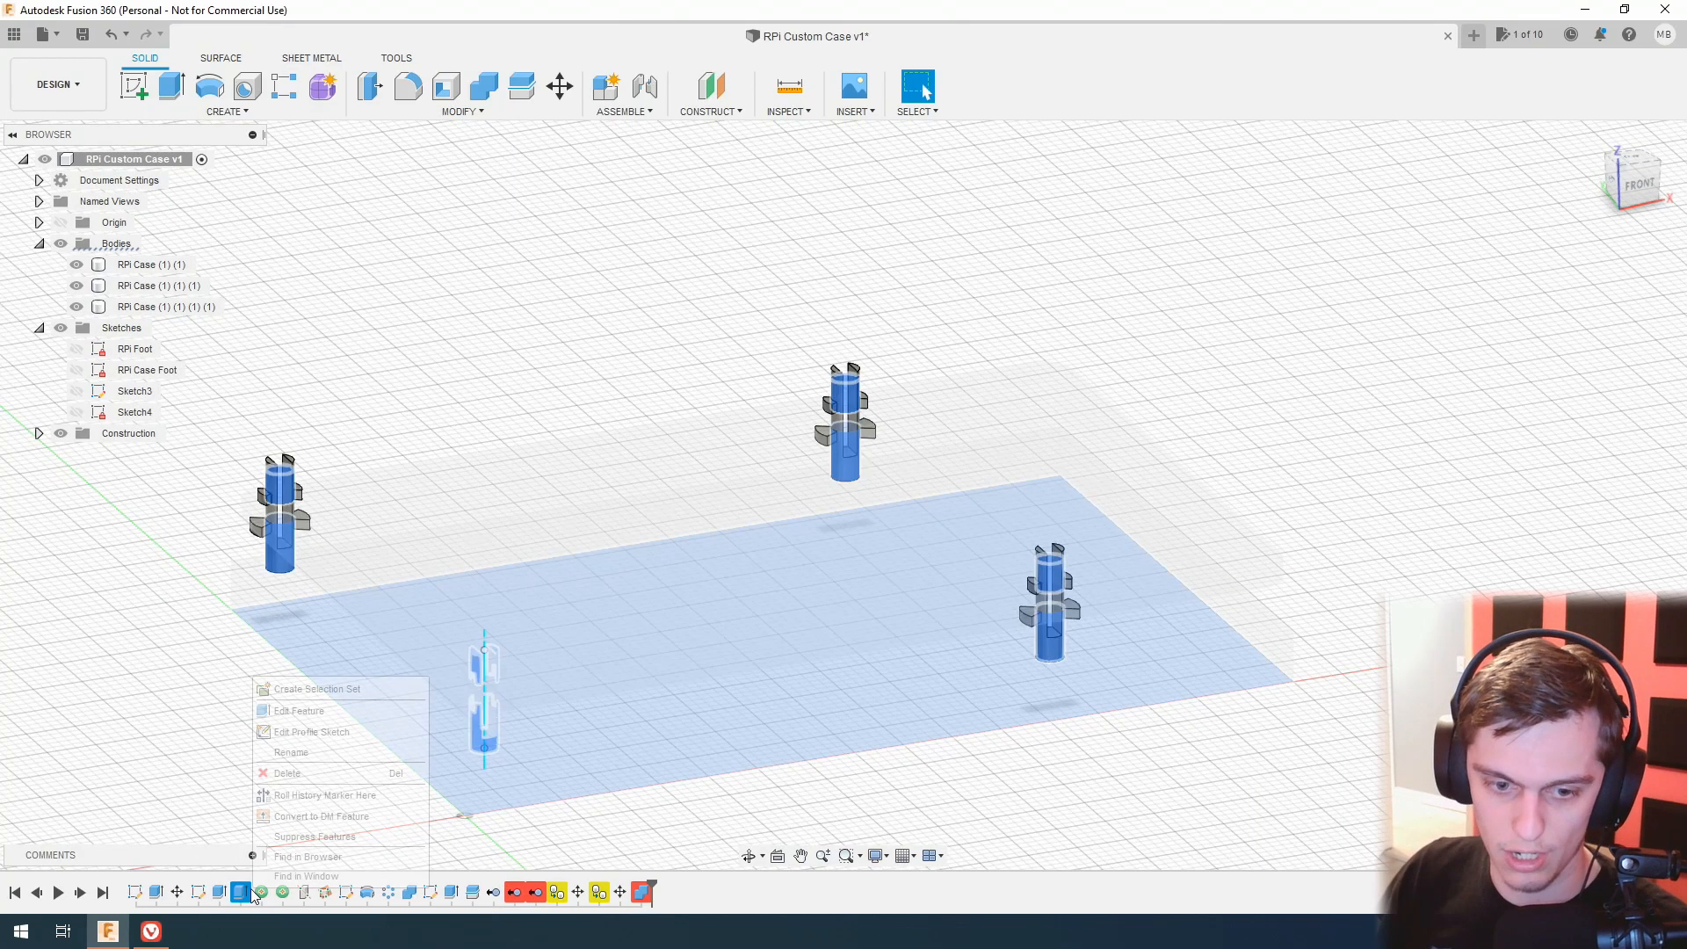
{"action": "left_click", "coordinate": [299, 711]}
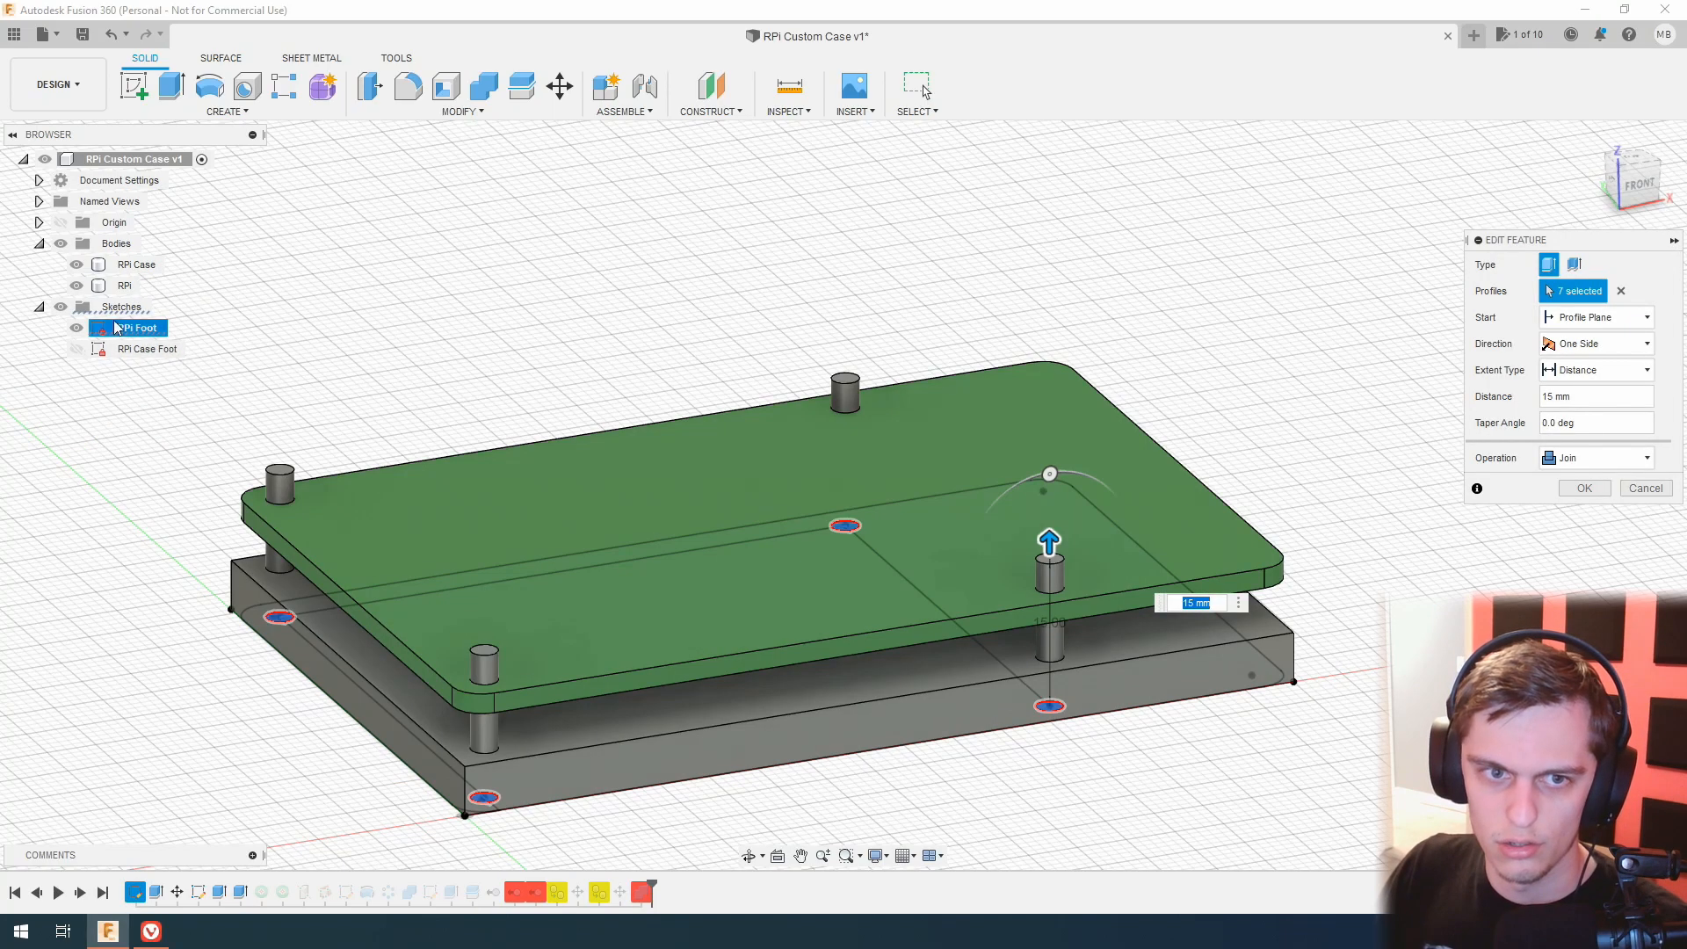
{"action": "left_click", "coordinate": [77, 286]}
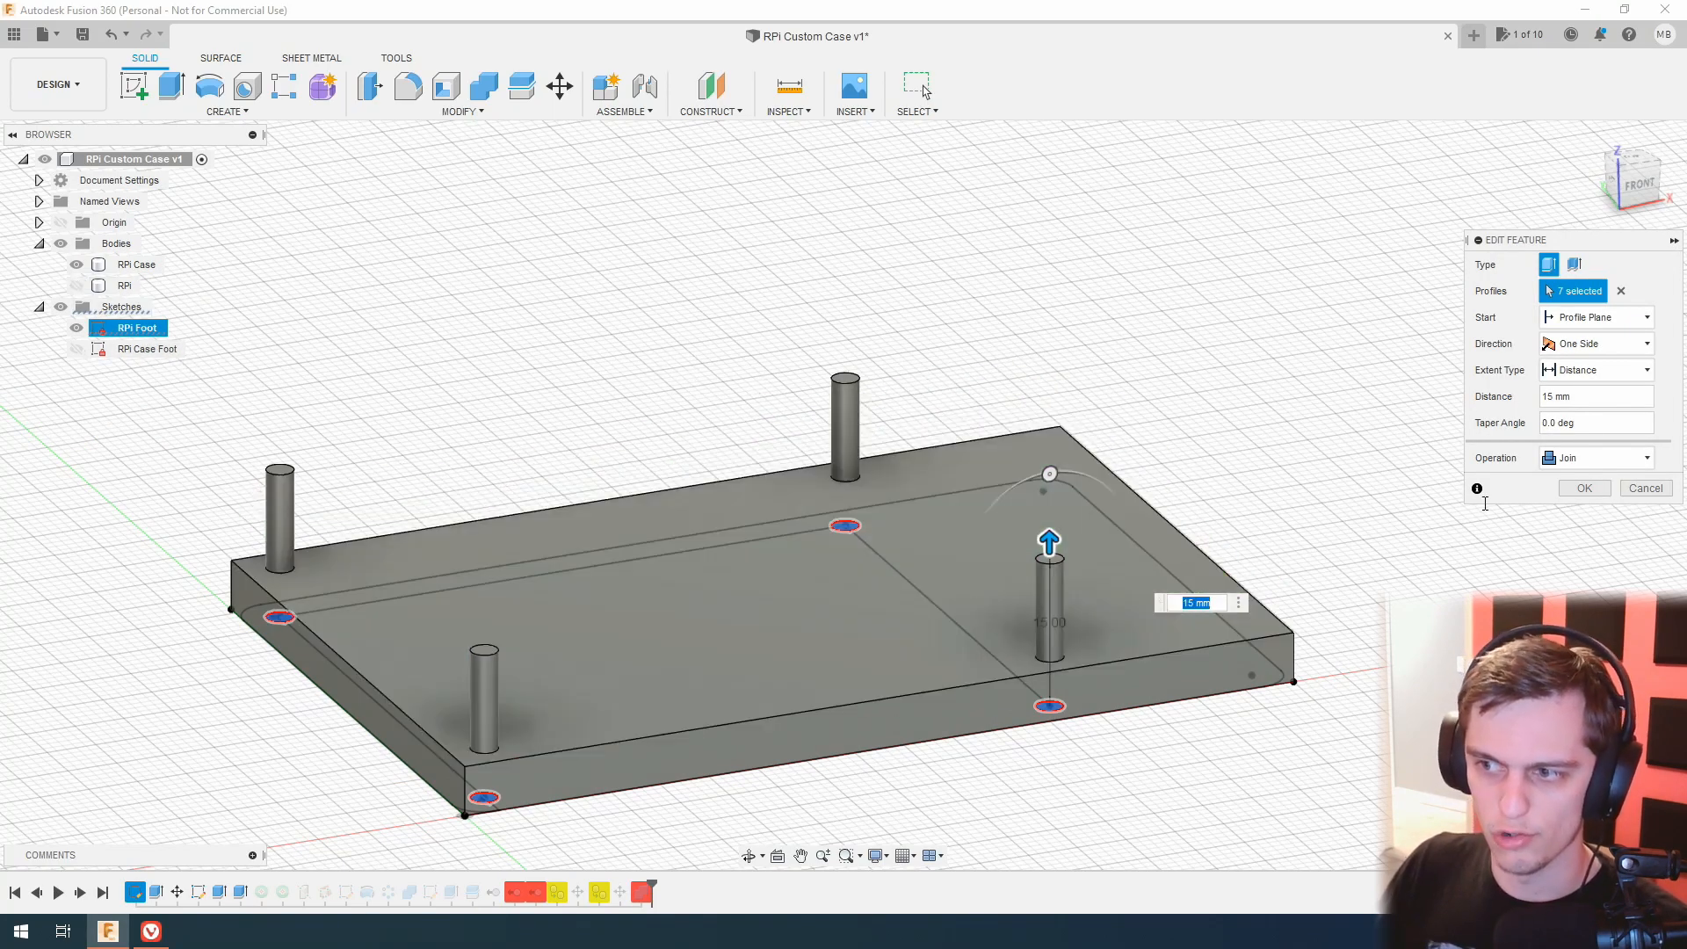
{"action": "left_click", "coordinate": [1586, 489]}
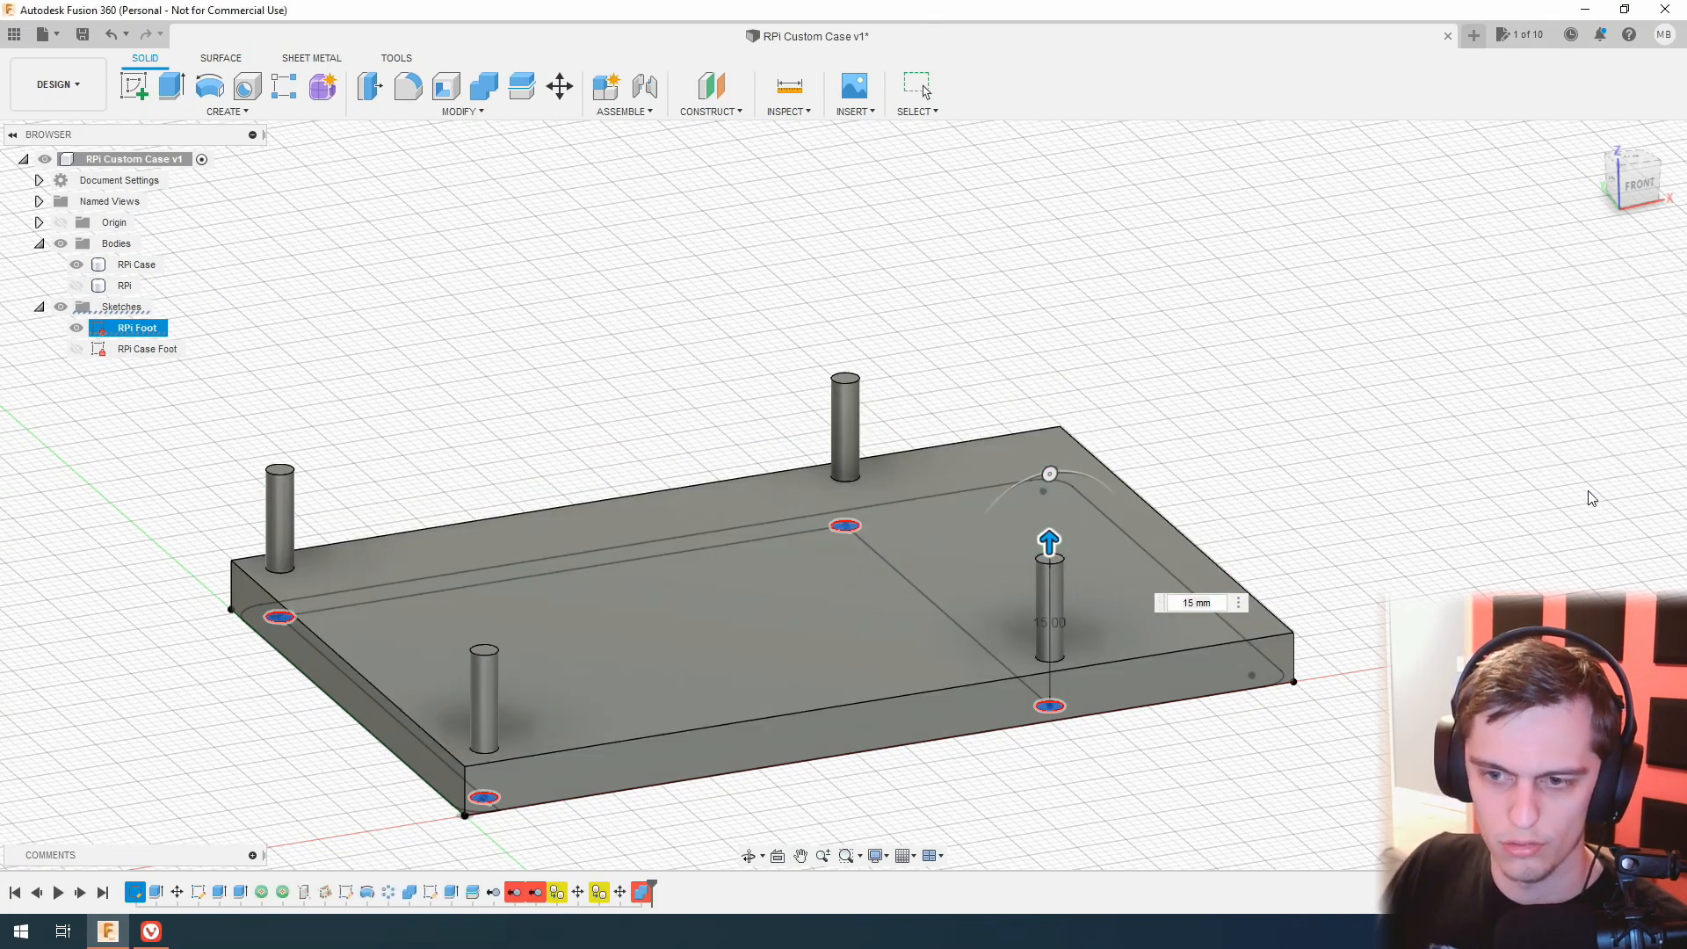
{"action": "left_click", "coordinate": [77, 286]}
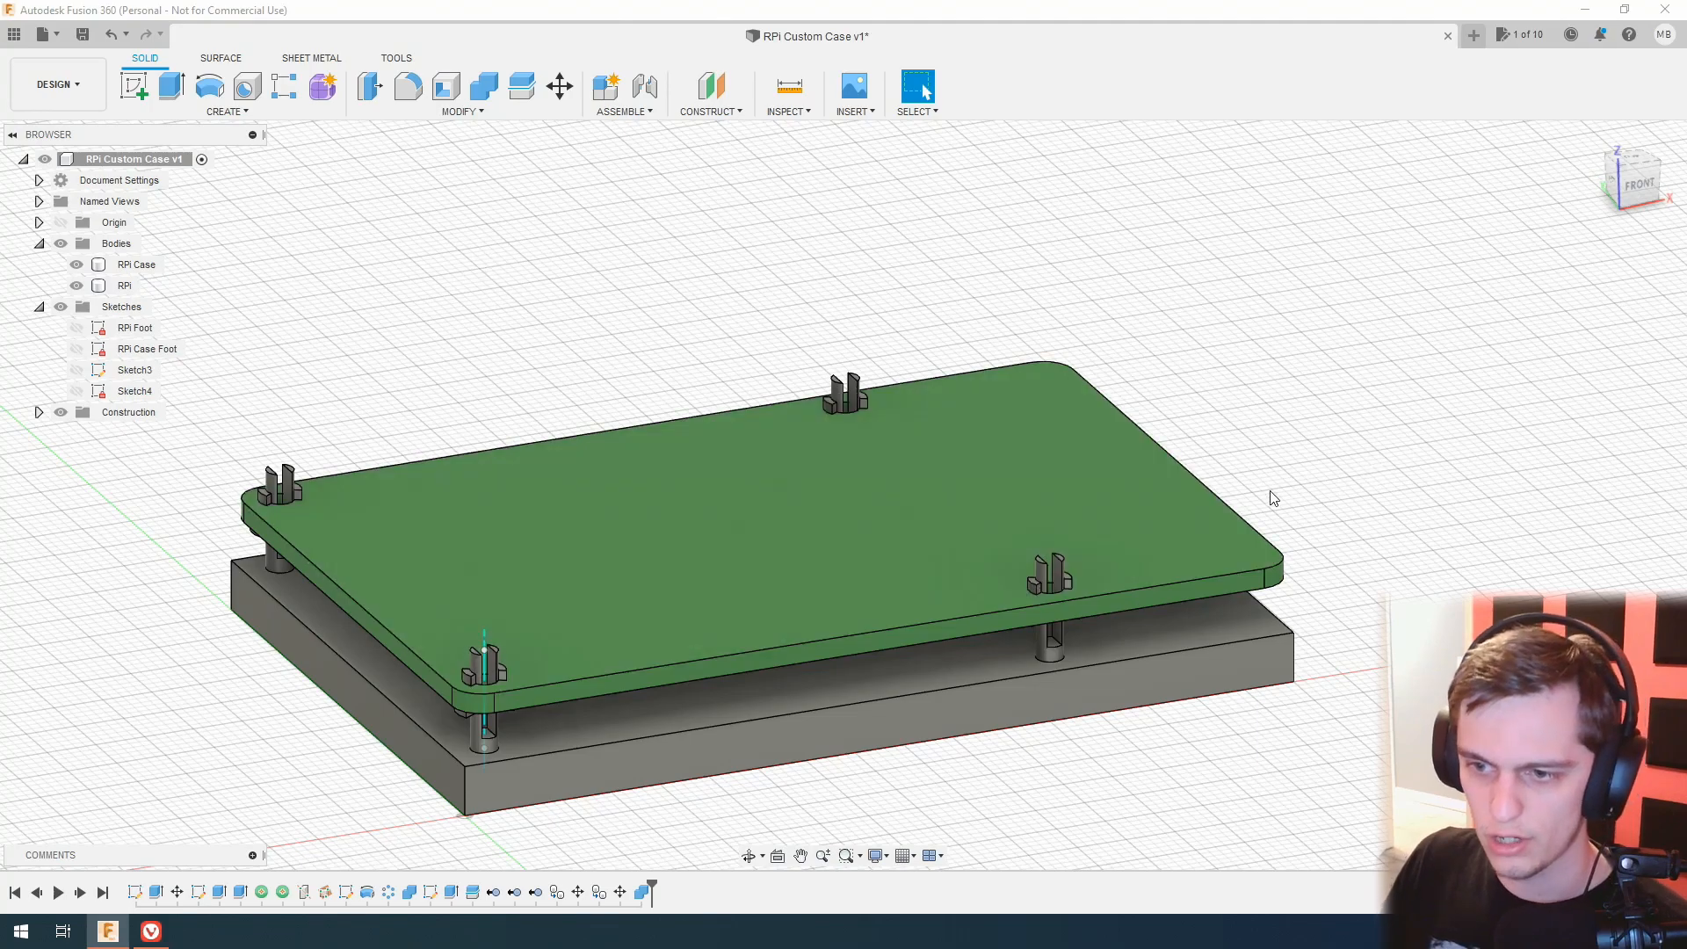
Set the extrusion distance of the four RPi Foot posts to 14 mm, hiding the RPi board during the edit and showing it again.
{"action": "mouse_move", "coordinate": [1626, 167]}
{"action": "left_mouse_down"}
{"action": "mouse_move", "coordinate": [1609, 152]}
{"action": "mouse_move", "coordinate": [1637, 175]}
{"action": "left_mouse_up"}
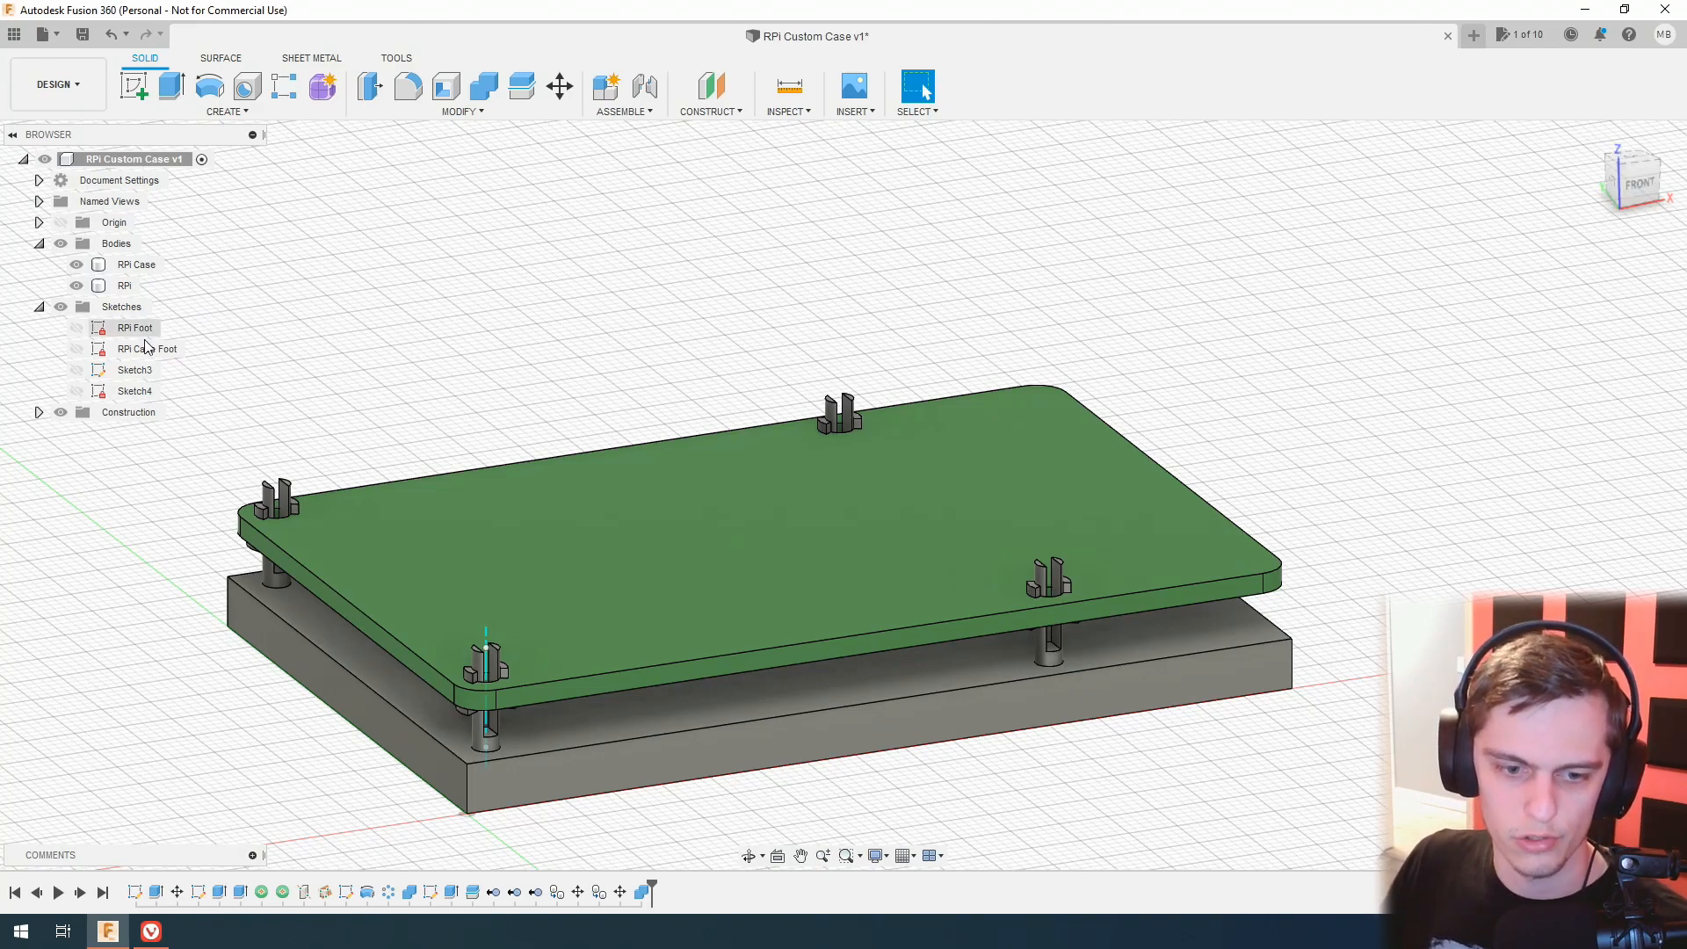
{"action": "right_click", "coordinate": [244, 890]}
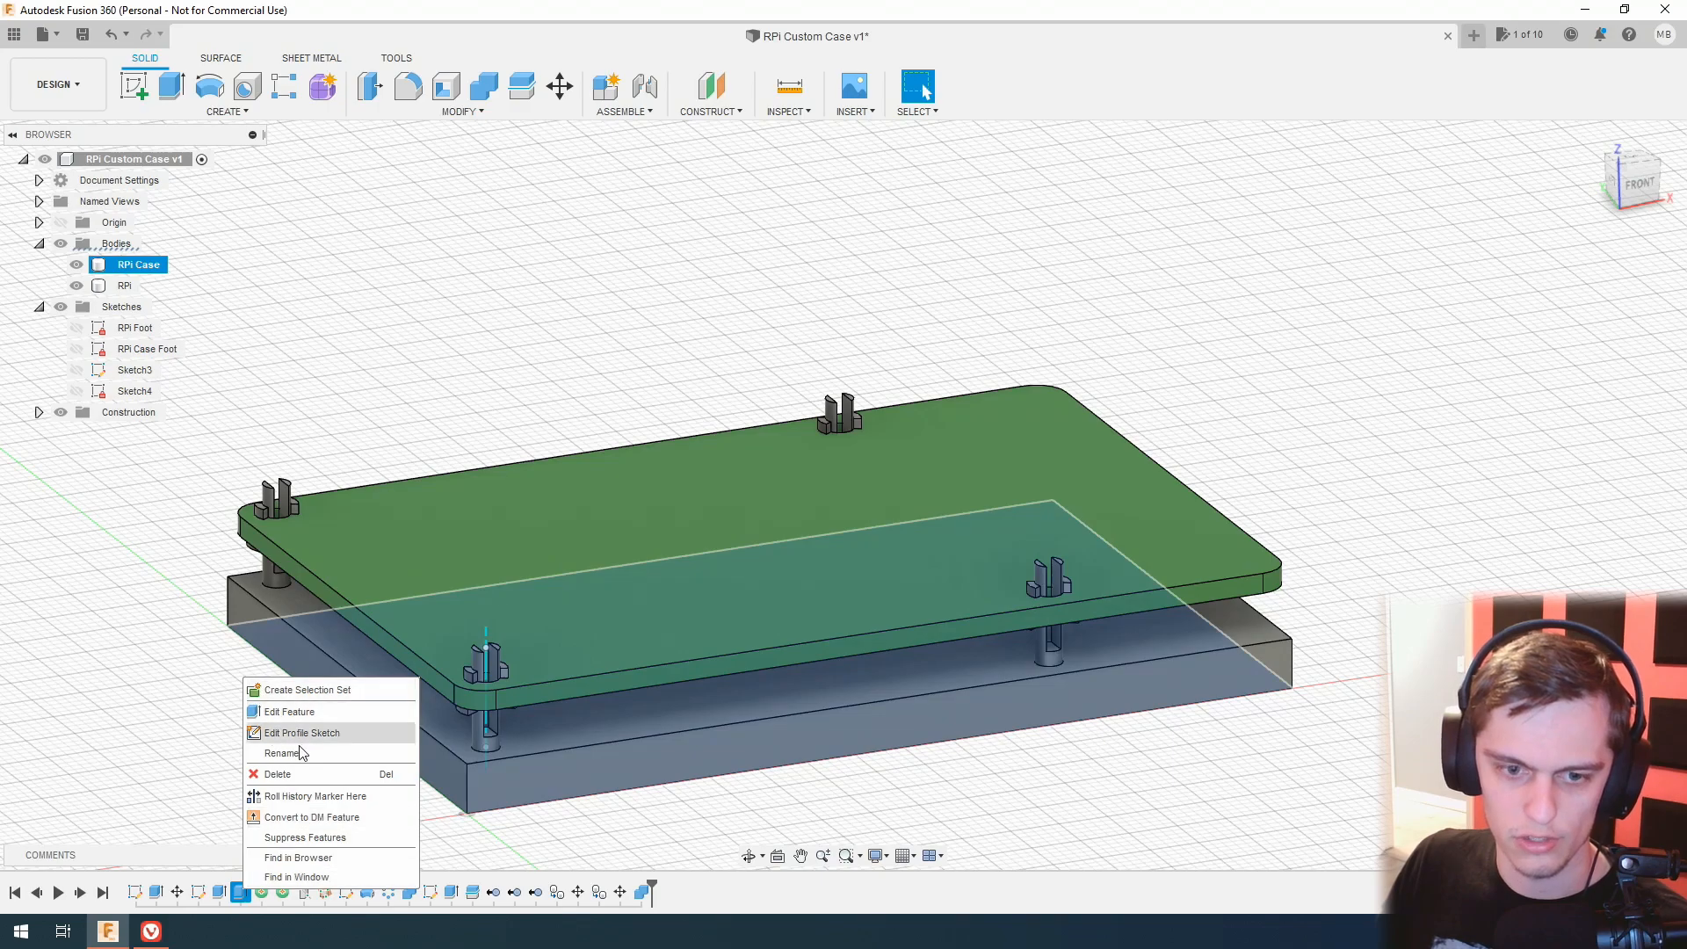
{"action": "left_click", "coordinate": [292, 714]}
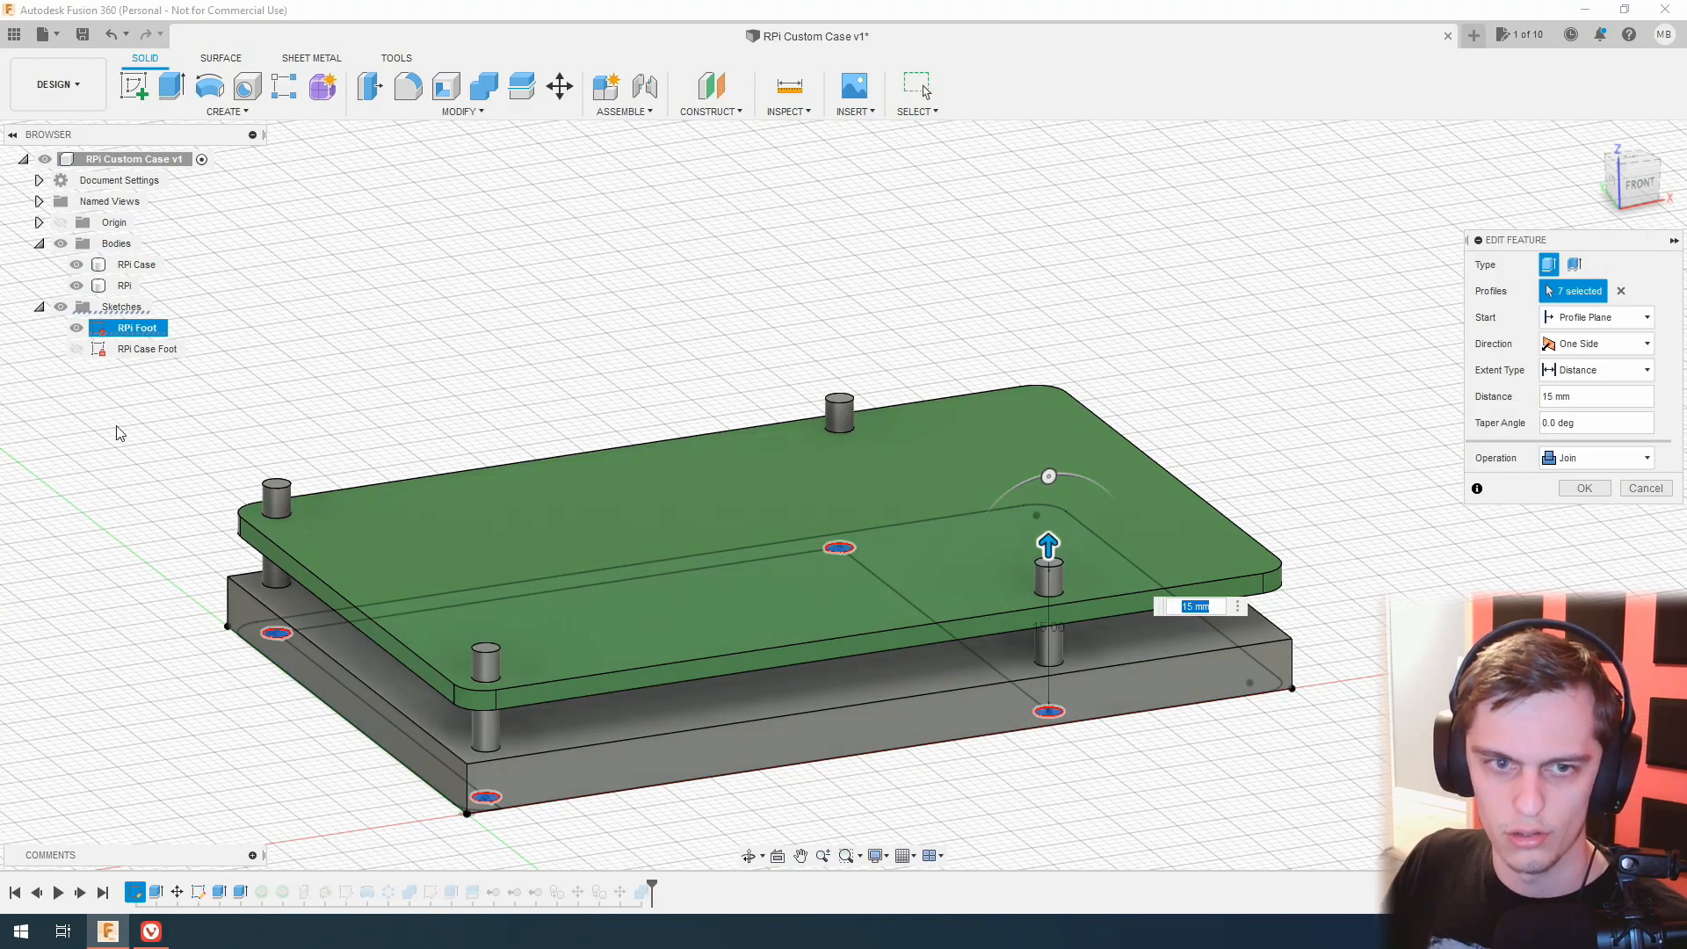
{"action": "left_click", "coordinate": [76, 285]}
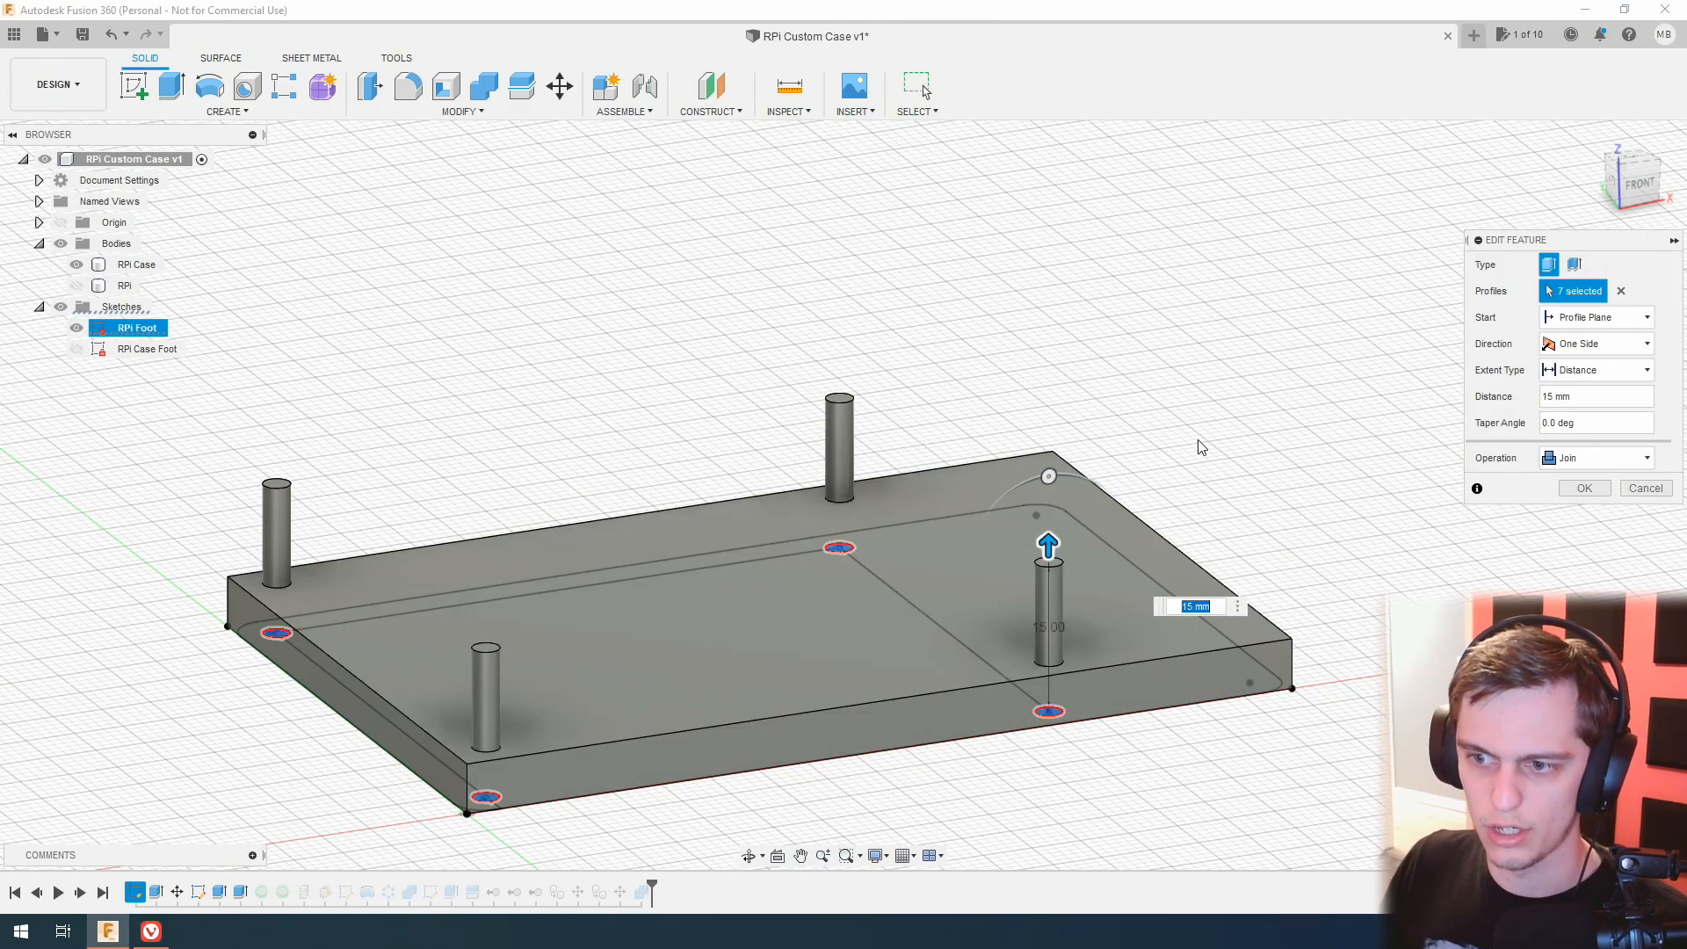
{"action": "type", "text": "14"}
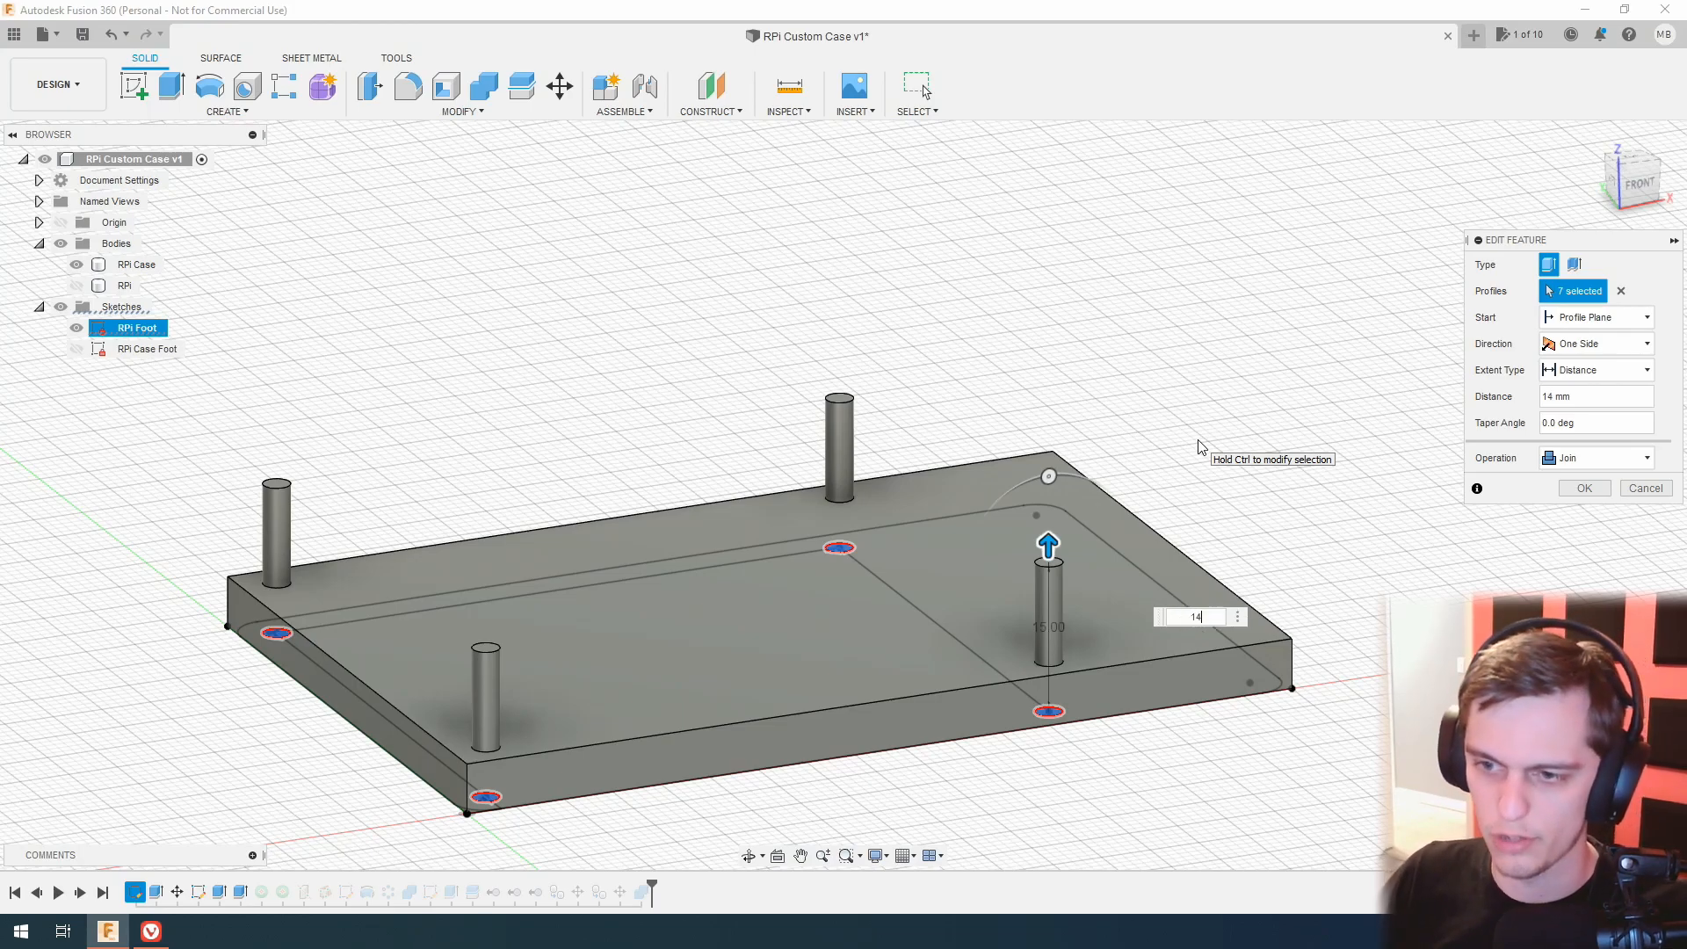
{"action": "key", "text": "Return"}
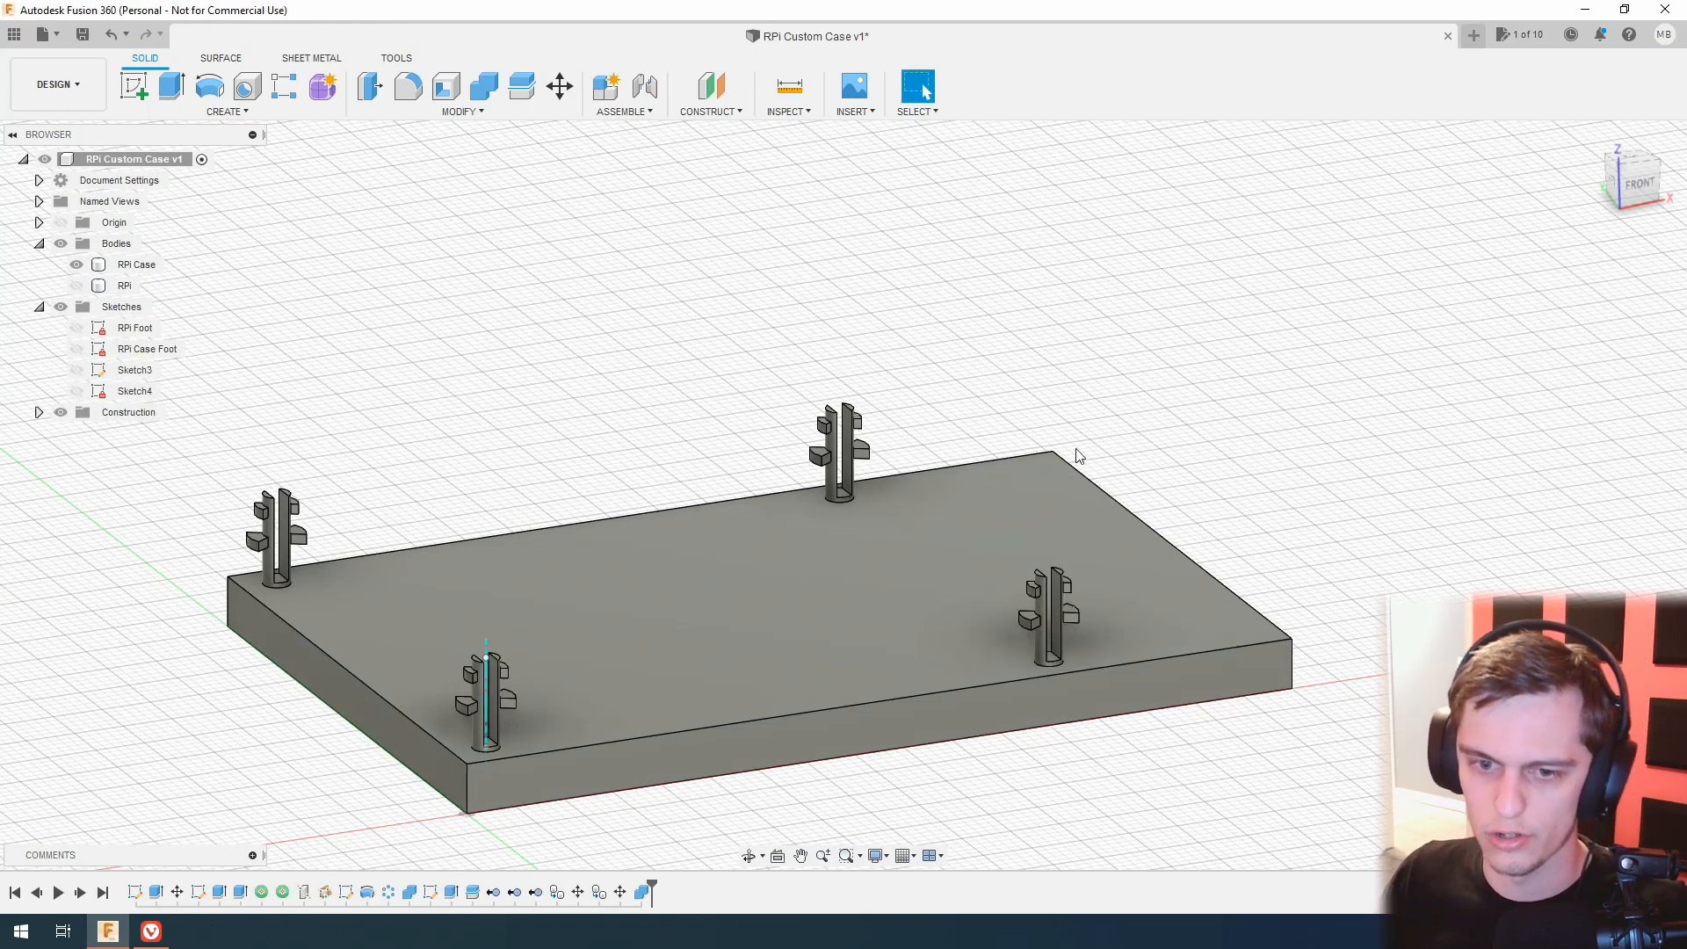
{"action": "left_click", "coordinate": [77, 286]}
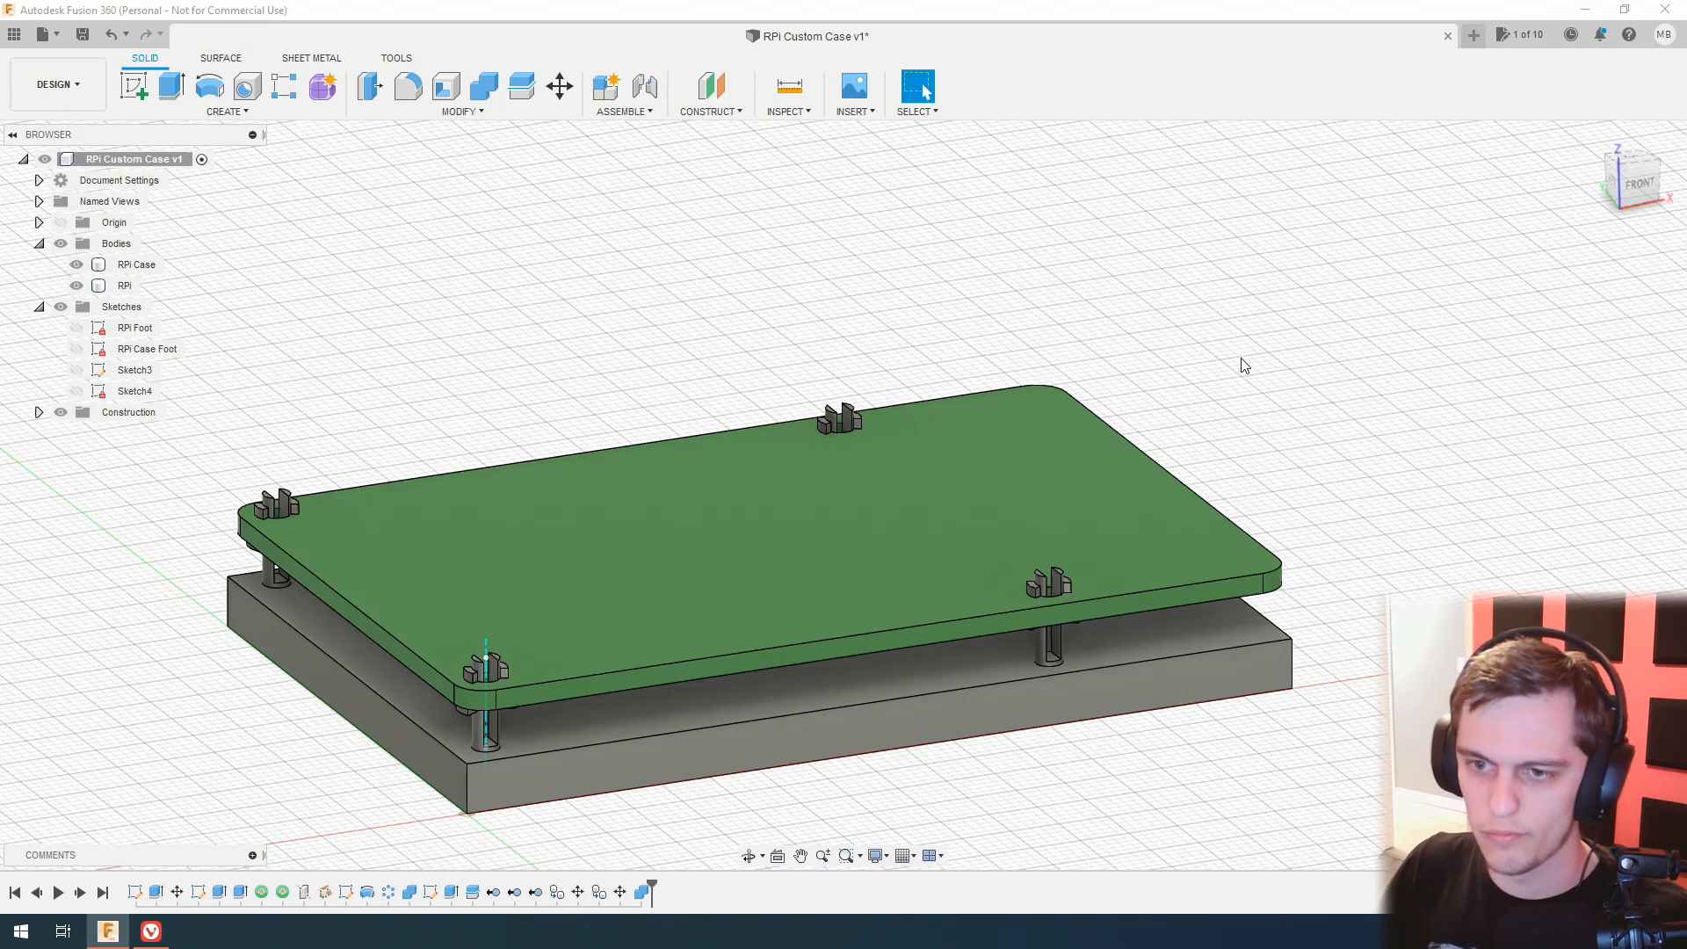
{"action": "mouse_move", "coordinate": [1639, 186]}
{"action": "left_mouse_down"}
{"action": "mouse_move", "coordinate": [1615, 199]}
{"action": "mouse_move", "coordinate": [1576, 172]}
{"action": "mouse_move", "coordinate": [1601, 190]}
{"action": "mouse_move", "coordinate": [1639, 160]}
{"action": "mouse_move", "coordinate": [1651, 188]}
{"action": "mouse_move", "coordinate": [1625, 174]}
{"action": "left_mouse_up"}
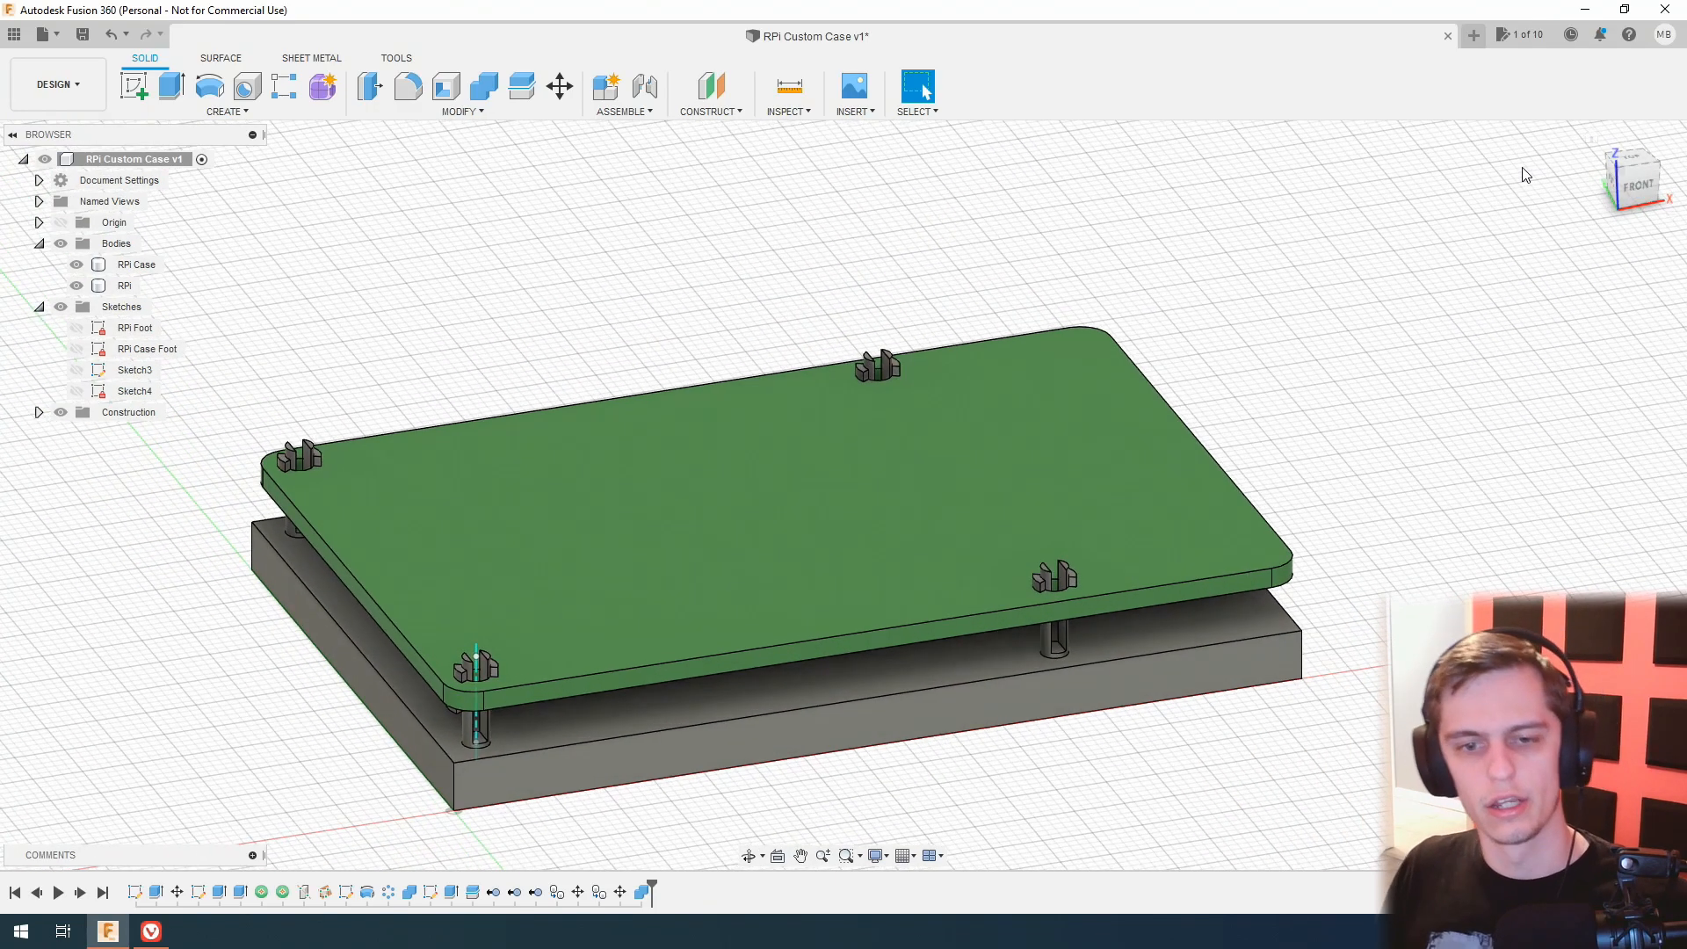